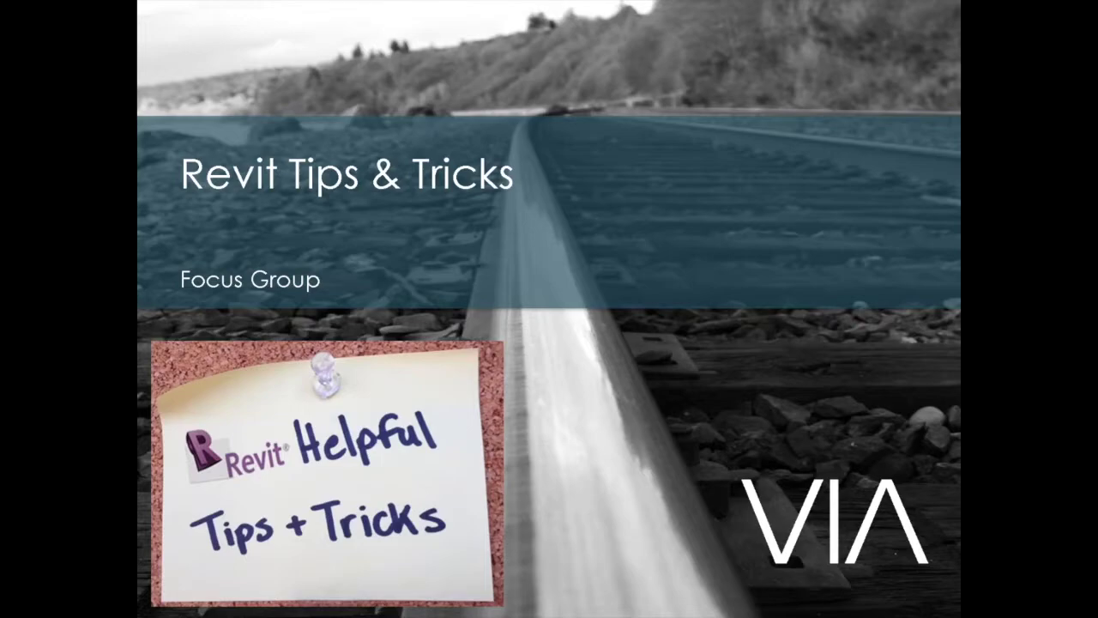
# Step: Advance the Revit Tips & Tricks slideshow to the Demonstration slide, then end the show
pyautogui.click(230, 194)
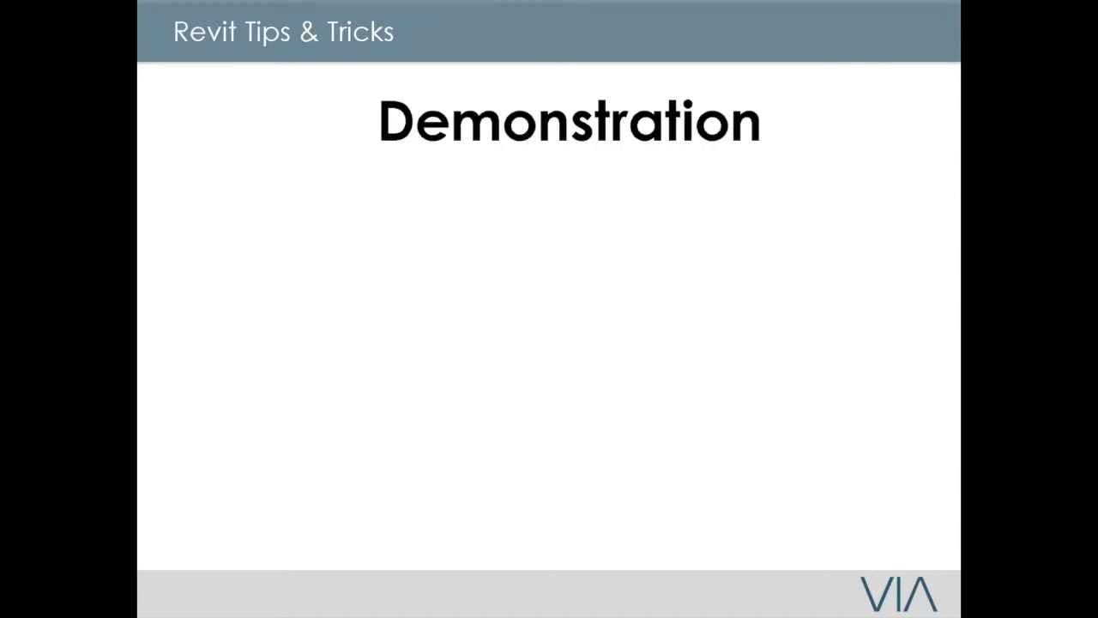
pyautogui.press('Escape')
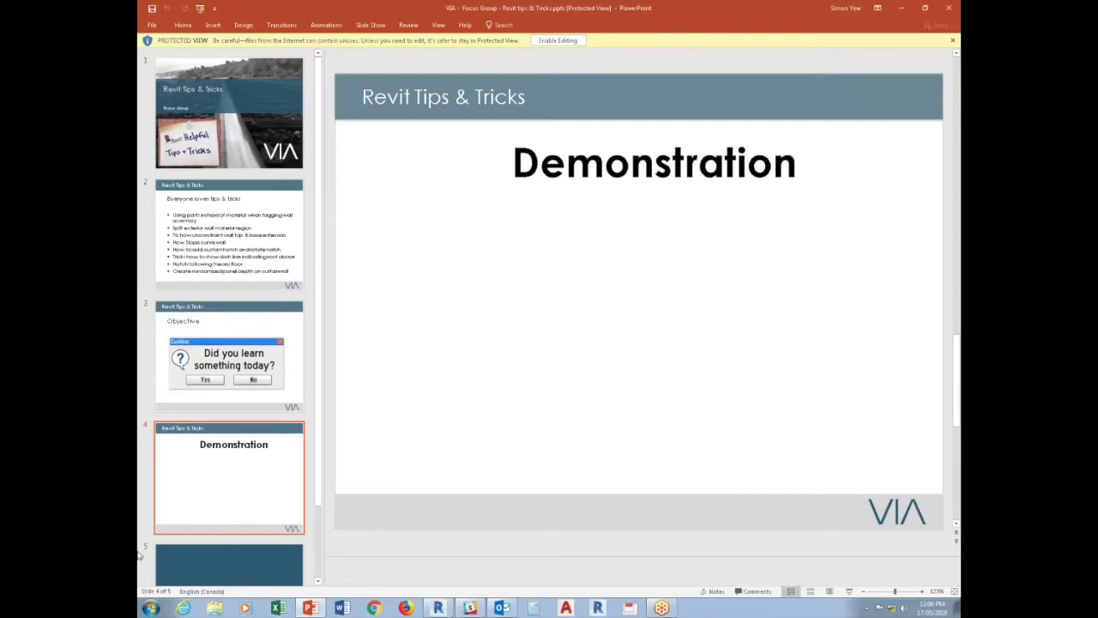
# Step: In Revit, open Wall Assembly.rvt from the Desktop's BIM_Standards Revit Tips & Tricks folder
pyautogui.click(437, 607)
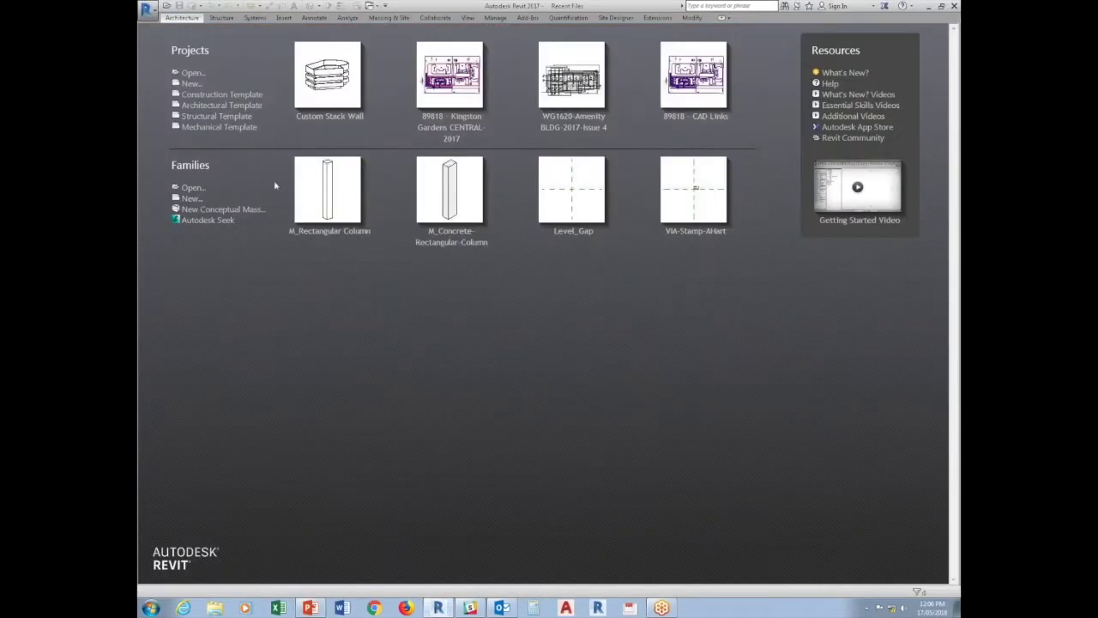
pyautogui.hotkey('ctrl', 'o')
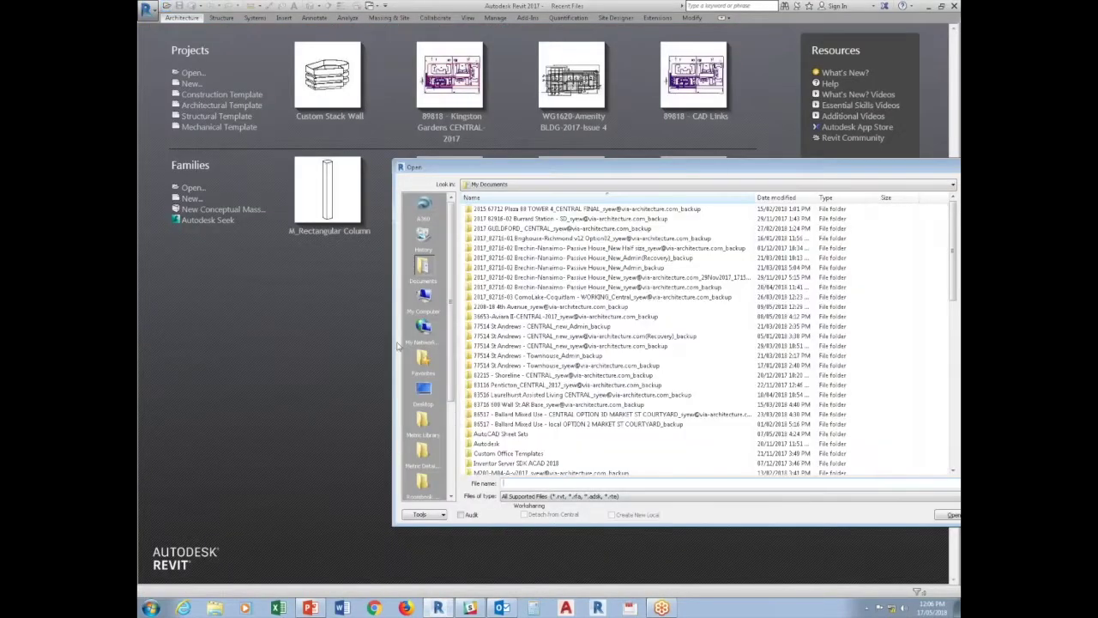
pyautogui.click(423, 390)
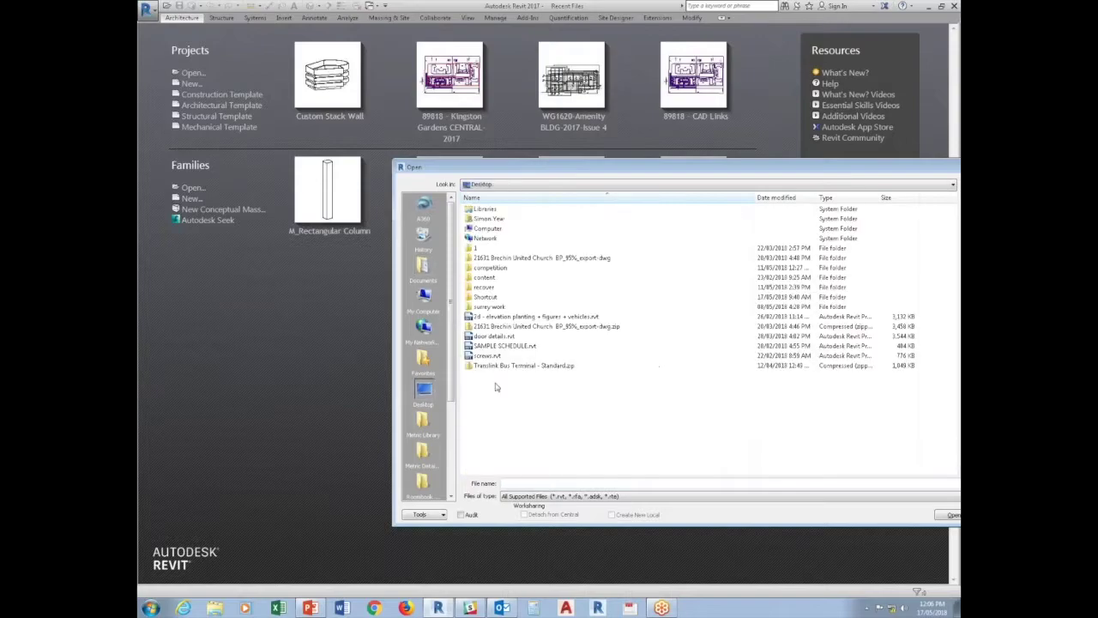
pyautogui.doubleClick(495, 297)
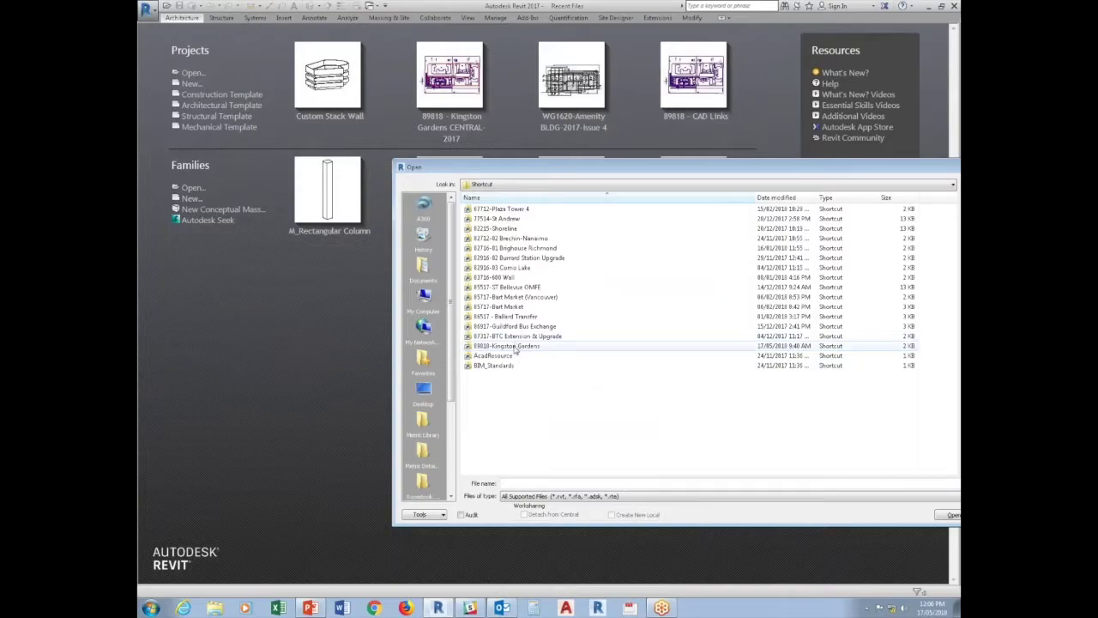
pyautogui.doubleClick(489, 365)
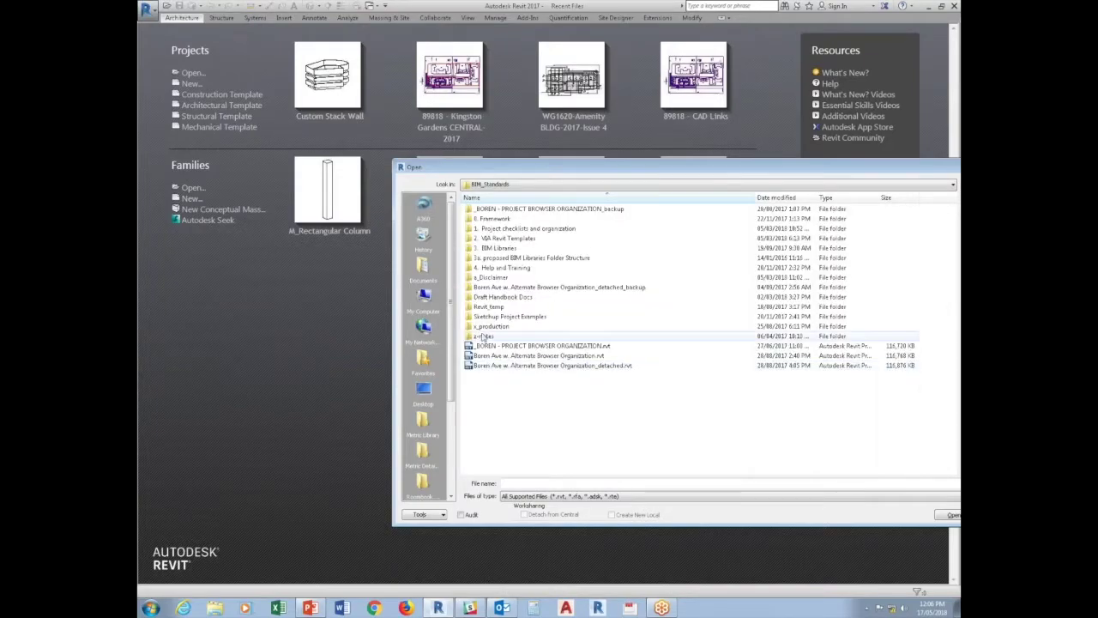
pyautogui.doubleClick(493, 277)
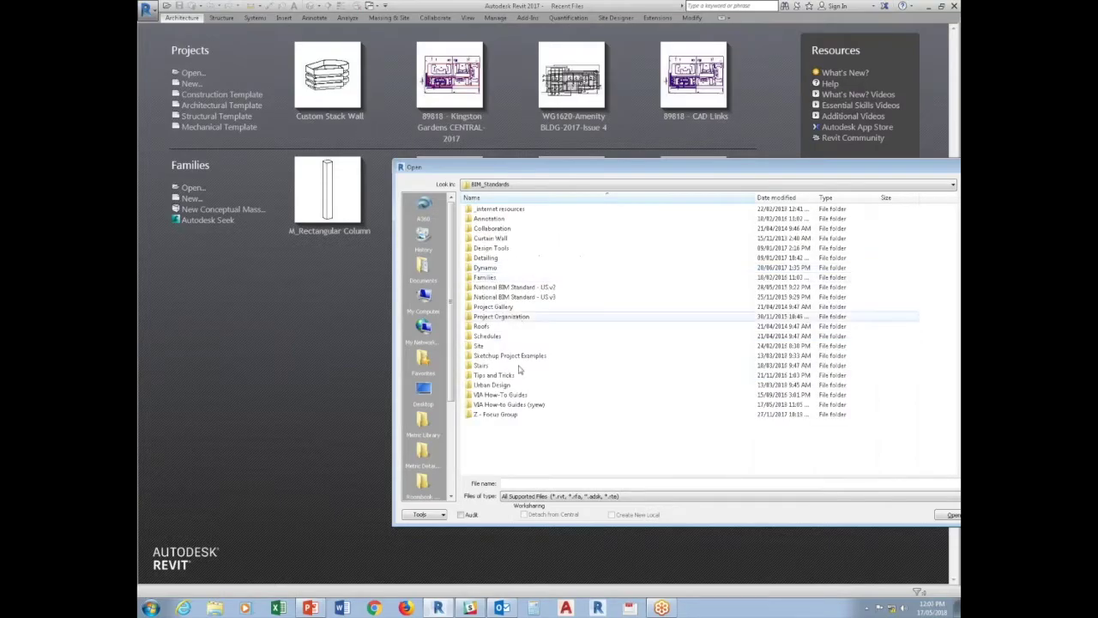
pyautogui.doubleClick(506, 405)
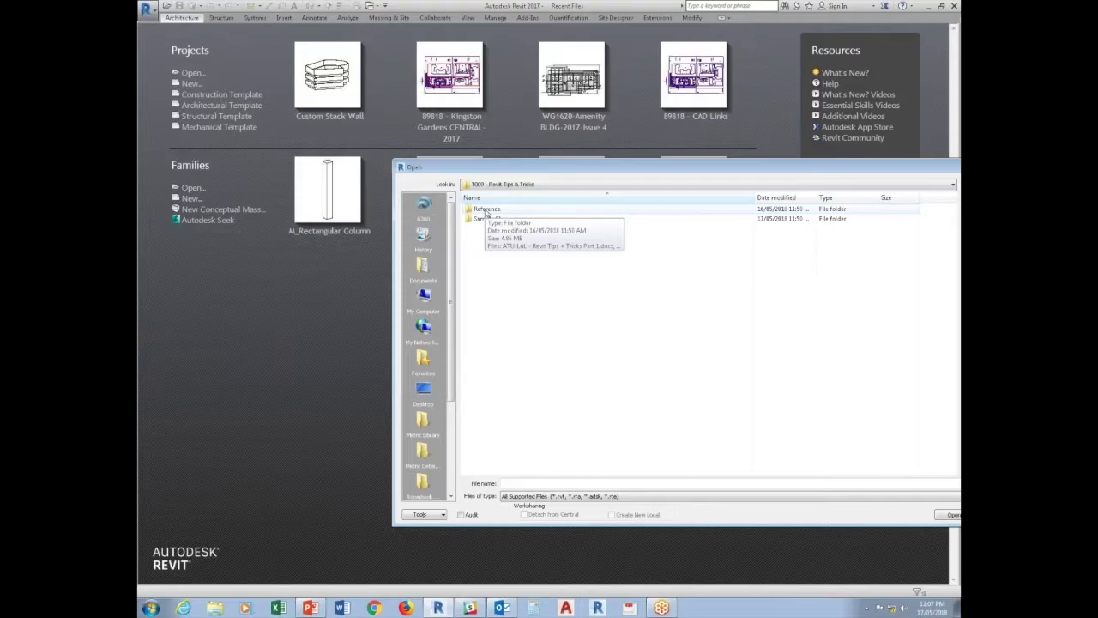
pyautogui.doubleClick(483, 219)
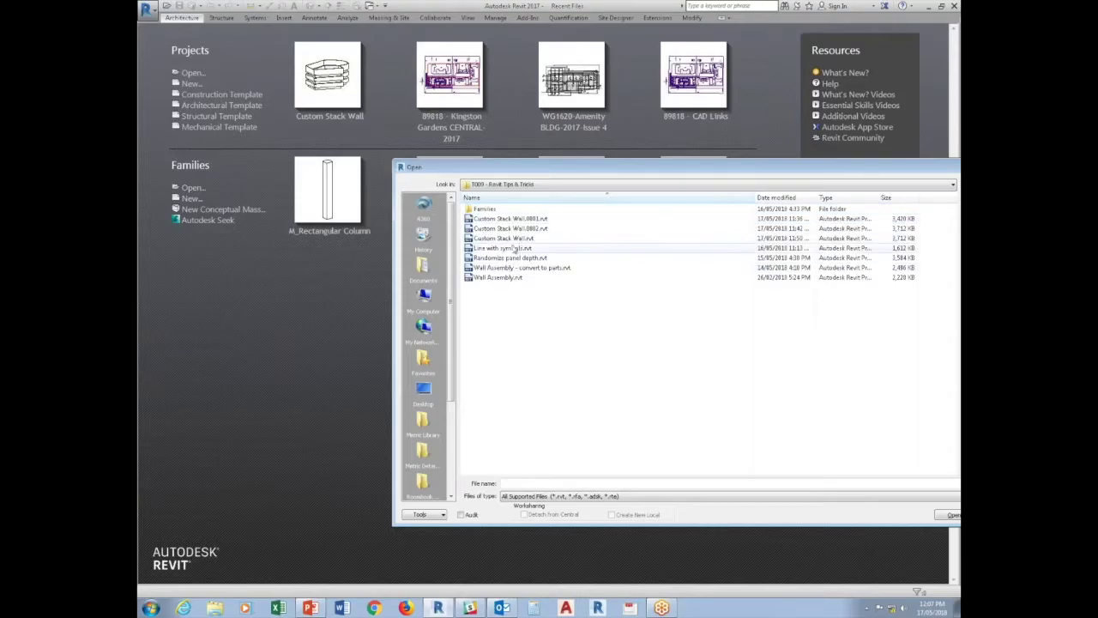
pyautogui.click(508, 280)
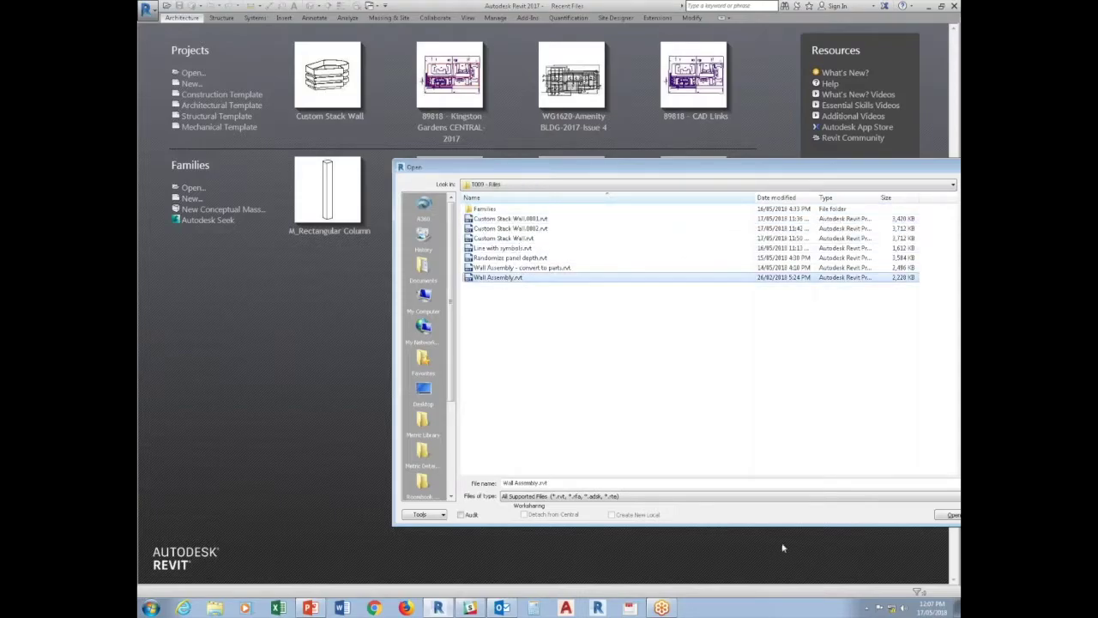
pyautogui.click(953, 514)
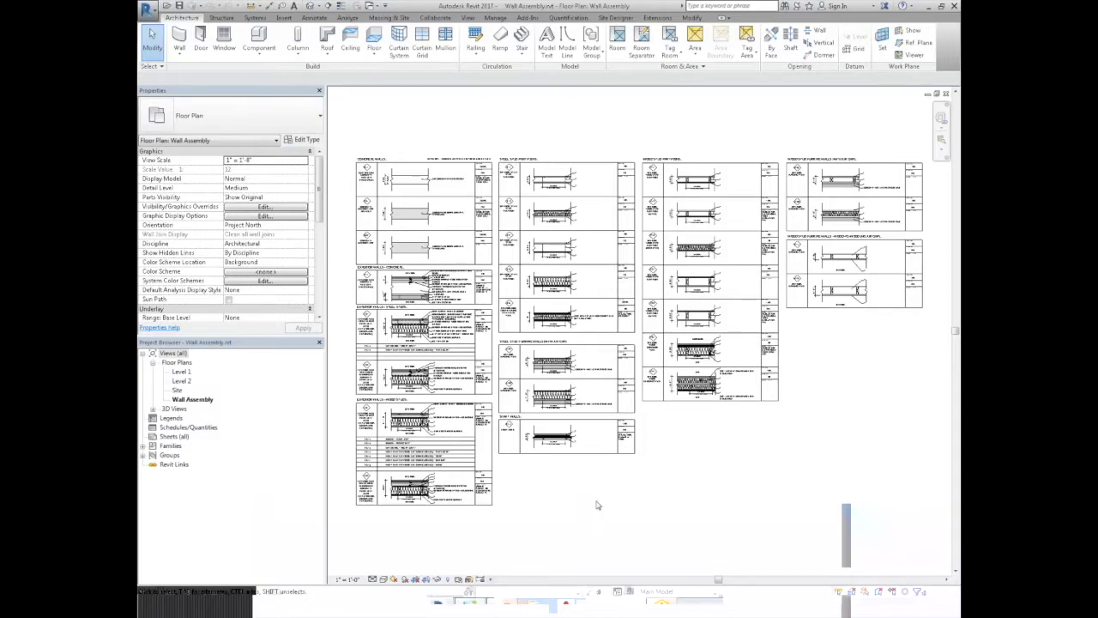
pyautogui.moveTo(595, 505); pyautogui.dragTo(659, 483, button='middle')
pyautogui.scroll(3, 659, 483)
pyautogui.scroll(3, 635, 468)
pyautogui.scroll(3, 601, 446)
pyautogui.scroll(2, 580, 431)
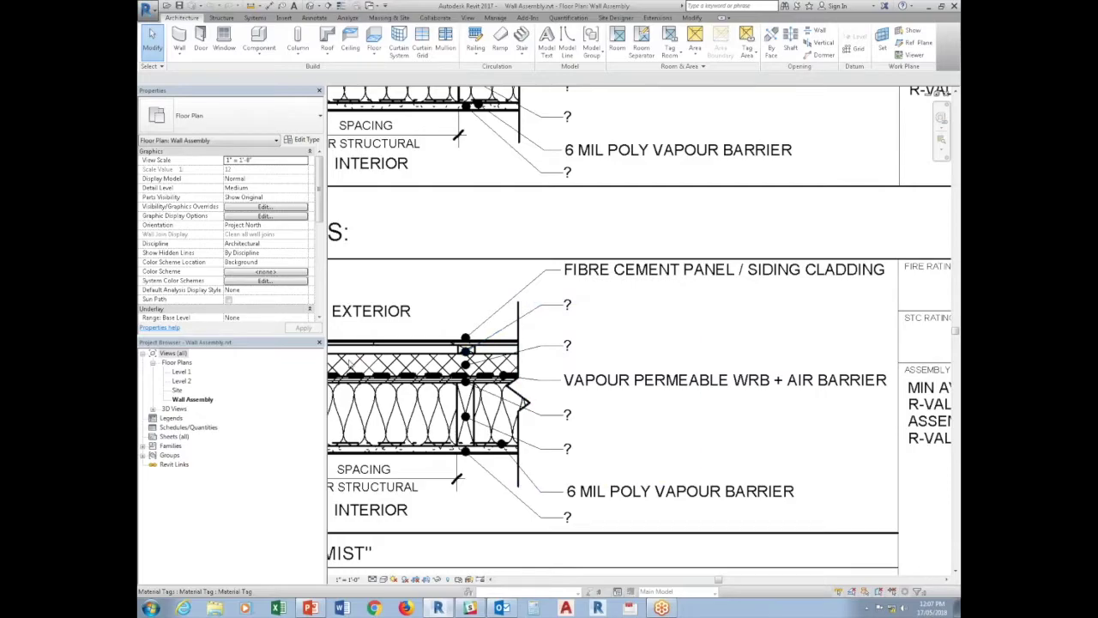
pyautogui.click(374, 579)
pyautogui.click(386, 567)
pyautogui.click(374, 579)
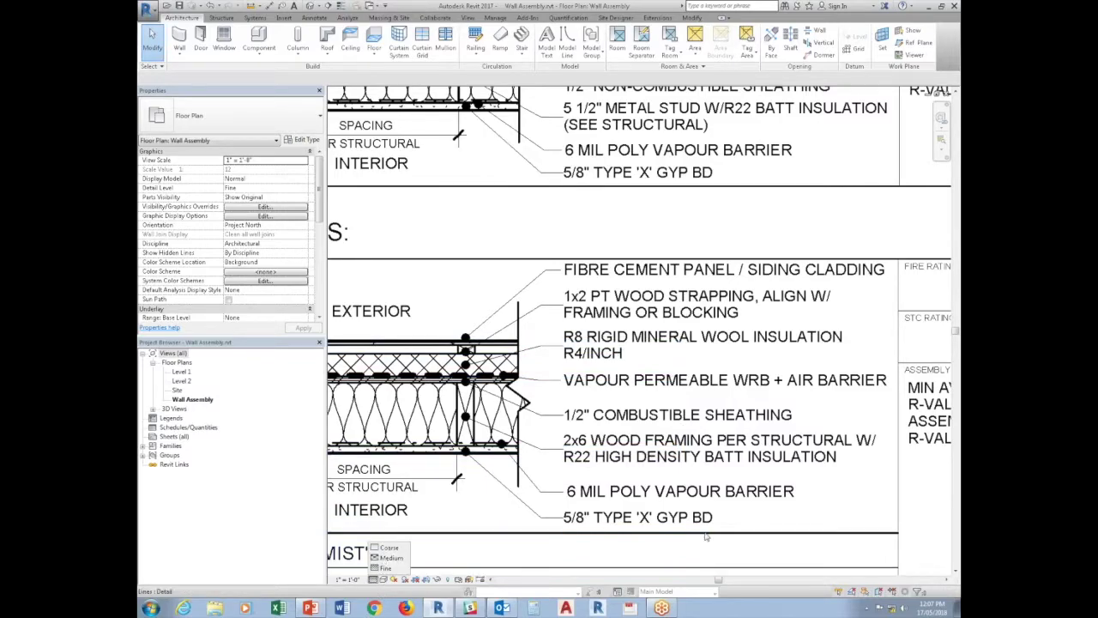
pyautogui.click(388, 558)
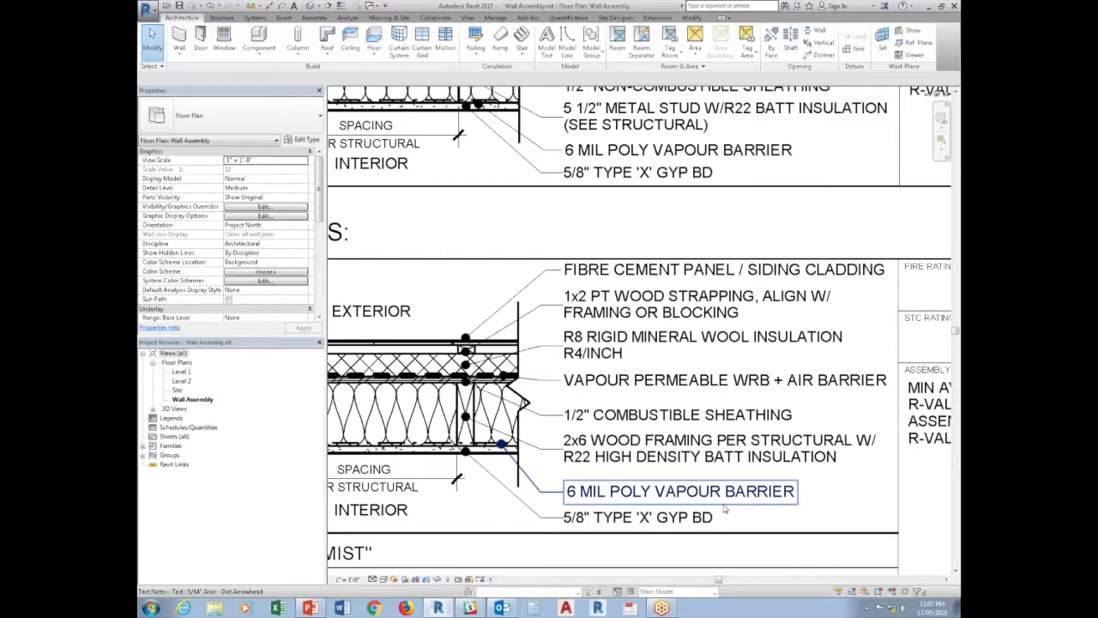
pyautogui.scroll(-2, 725, 509)
pyautogui.scroll(-2, 686, 497)
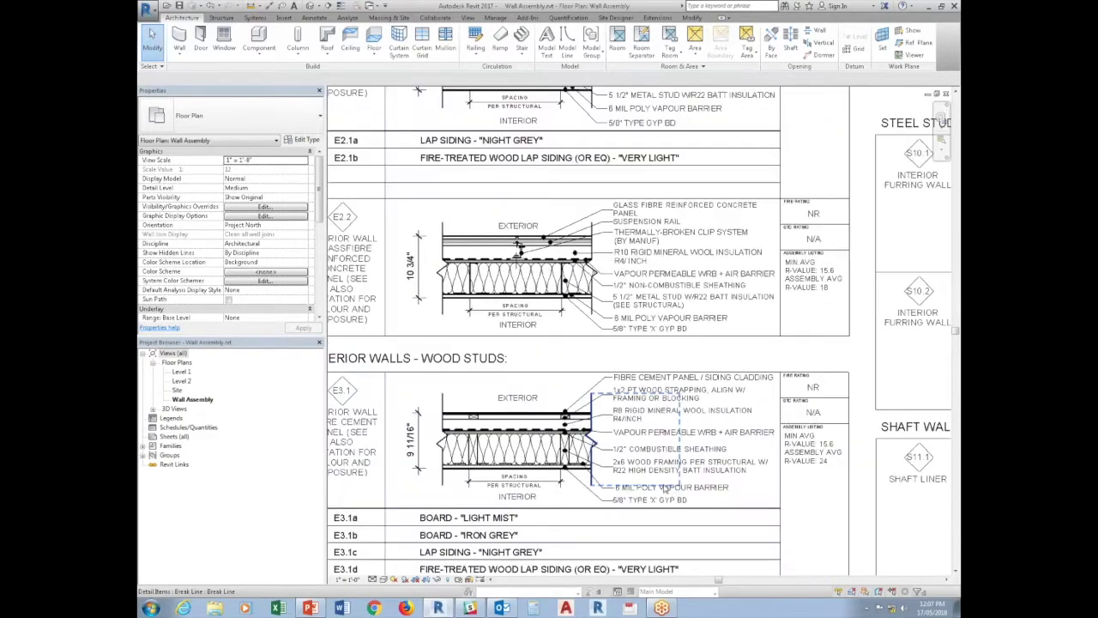
pyautogui.scroll(-1, 652, 485)
pyautogui.scroll(-1, 626, 482)
pyautogui.scroll(-1, 600, 479)
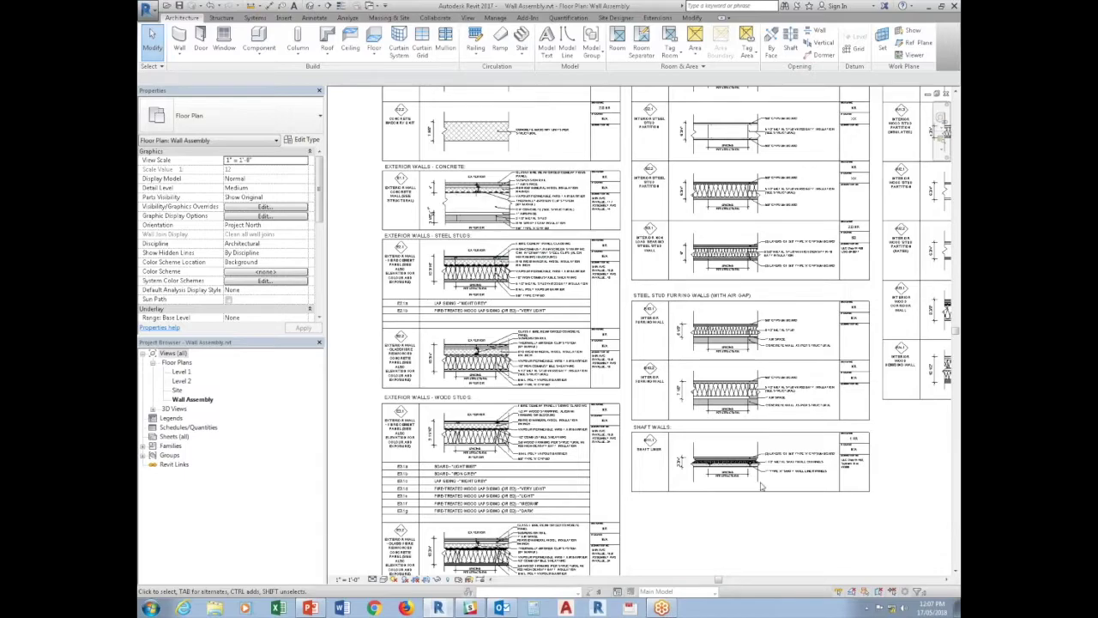
pyautogui.scroll(1, 758, 483)
pyautogui.scroll(2, 747, 471)
pyautogui.scroll(1, 738, 463)
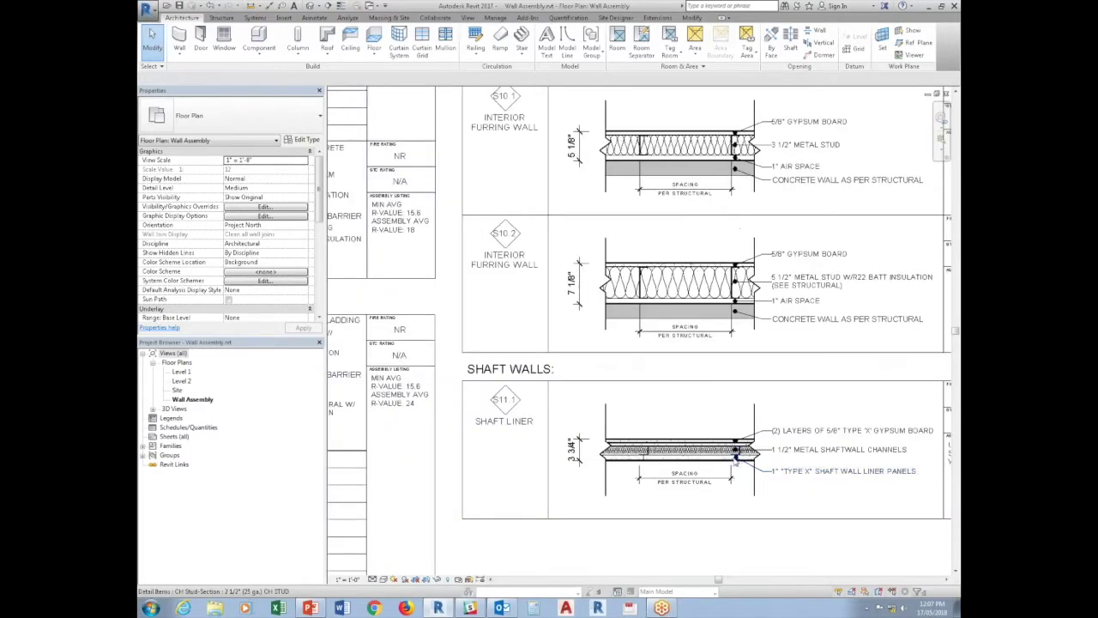
pyautogui.scroll(-1, 734, 459)
pyautogui.scroll(-2, 734, 457)
pyautogui.scroll(-1, 735, 455)
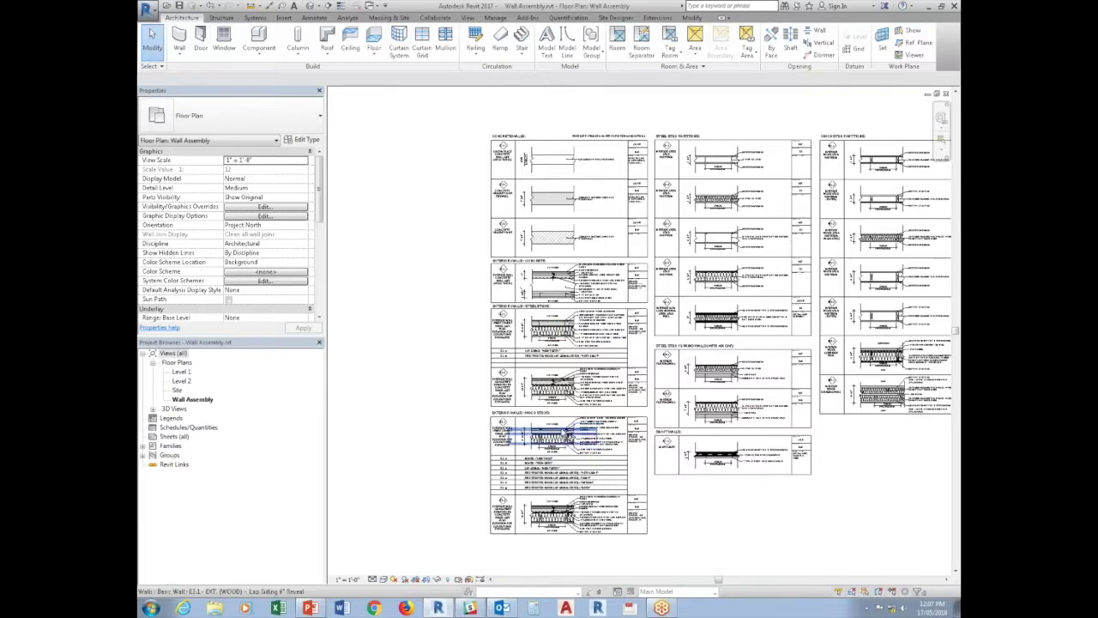
pyautogui.click(549, 437)
# Step: Isolate the wall category, window-select all walls, create parts, then reset the temporary isolation
pyautogui.click(439, 580)
pyautogui.click(453, 519)
pyautogui.click(758, 541)
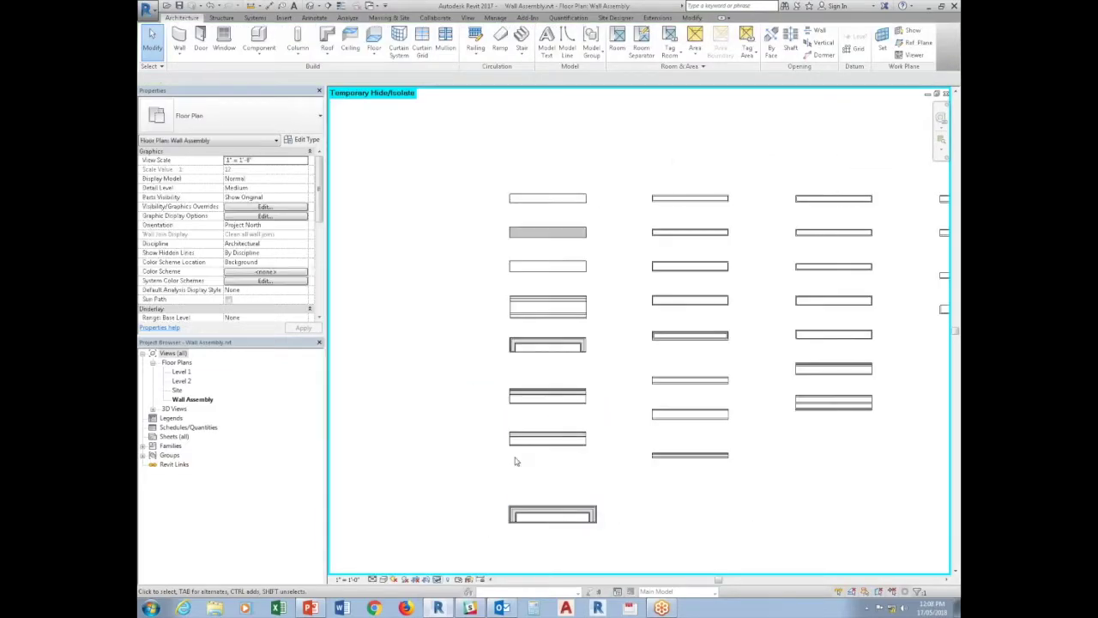
pyautogui.scroll(-3, 510, 461)
pyautogui.moveTo(809, 490); pyautogui.dragTo(334, 257)
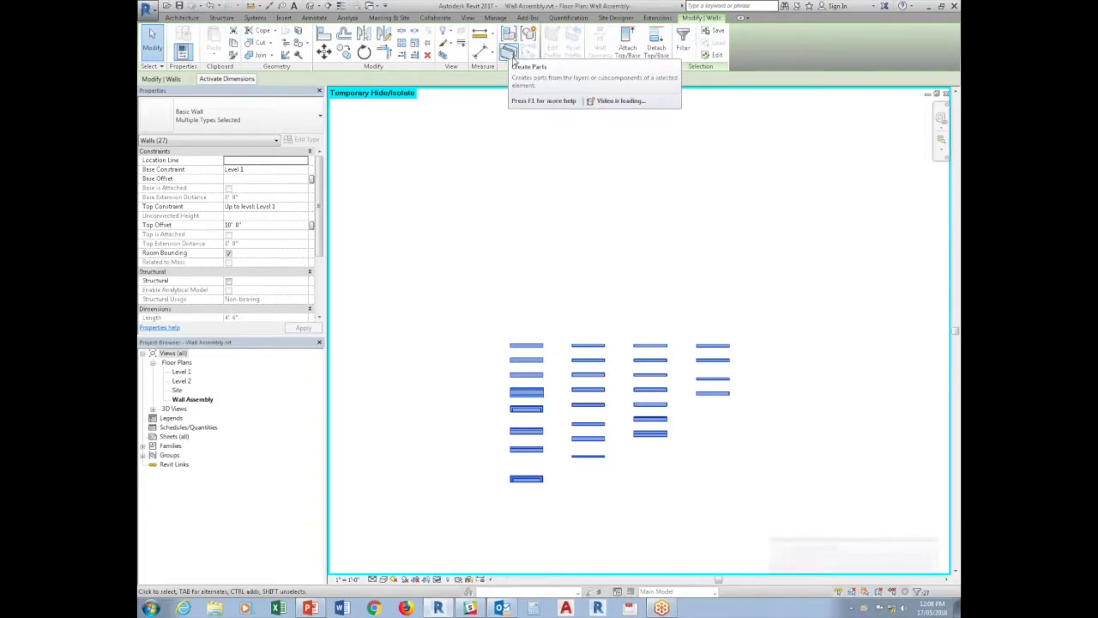
pyautogui.moveTo(507, 53)
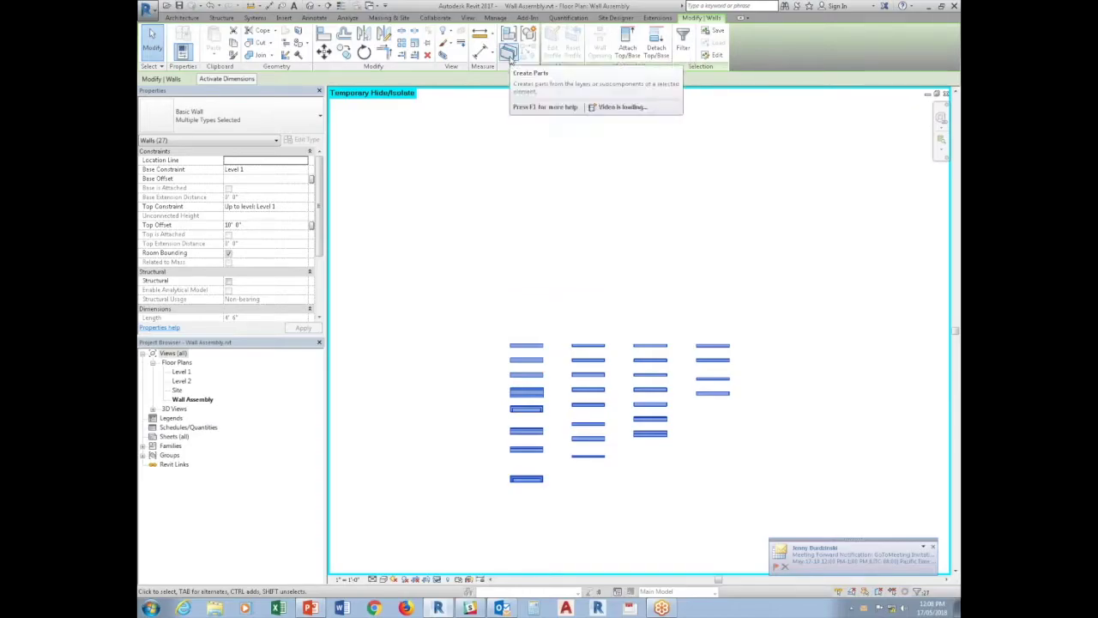
pyautogui.click(508, 54)
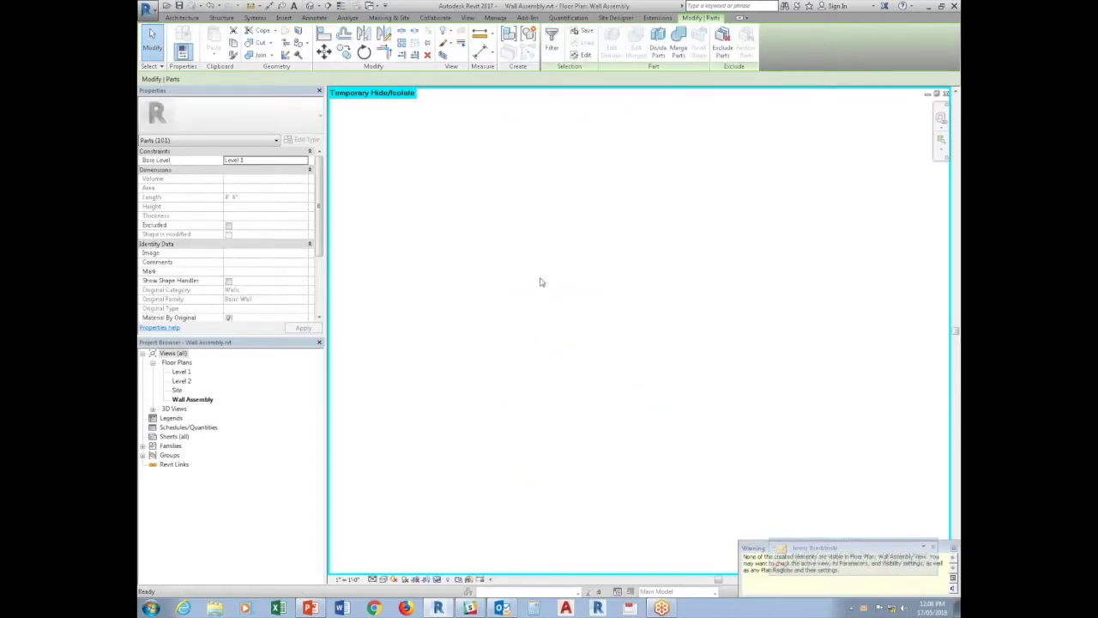
pyautogui.click(446, 580)
pyautogui.click(451, 568)
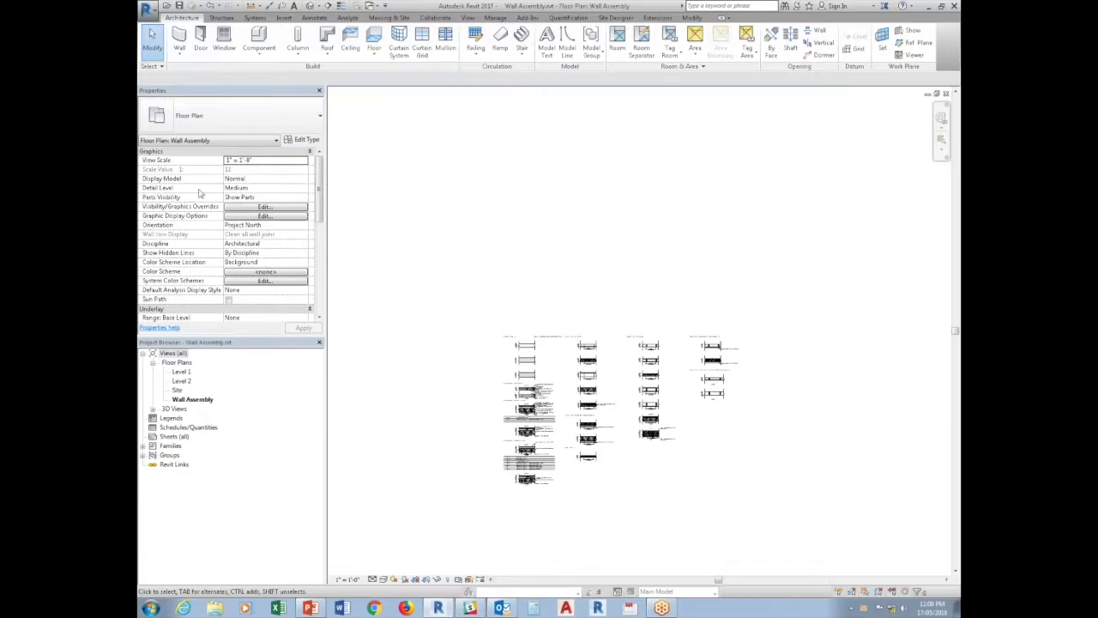
# Step: Set Parts Visibility to Show Both and zoom in on the wall details
pyautogui.click(303, 198)
pyautogui.click(243, 222)
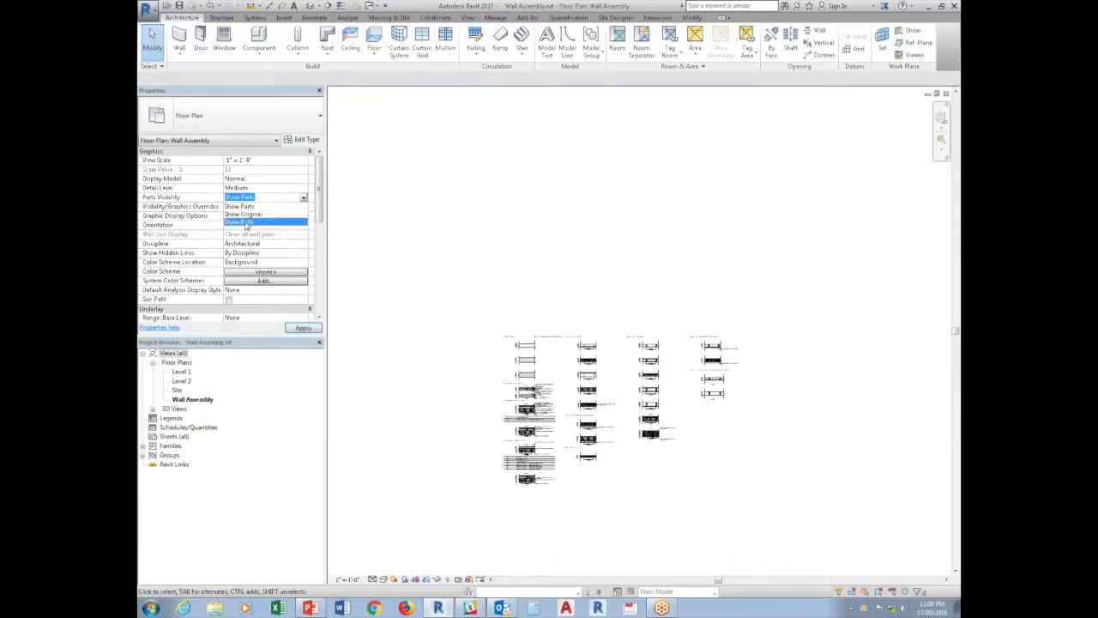
pyautogui.scroll(1, 525, 388)
pyautogui.scroll(2, 525, 387)
pyautogui.scroll(2, 525, 388)
pyautogui.scroll(2, 525, 387)
pyautogui.scroll(3, 527, 433)
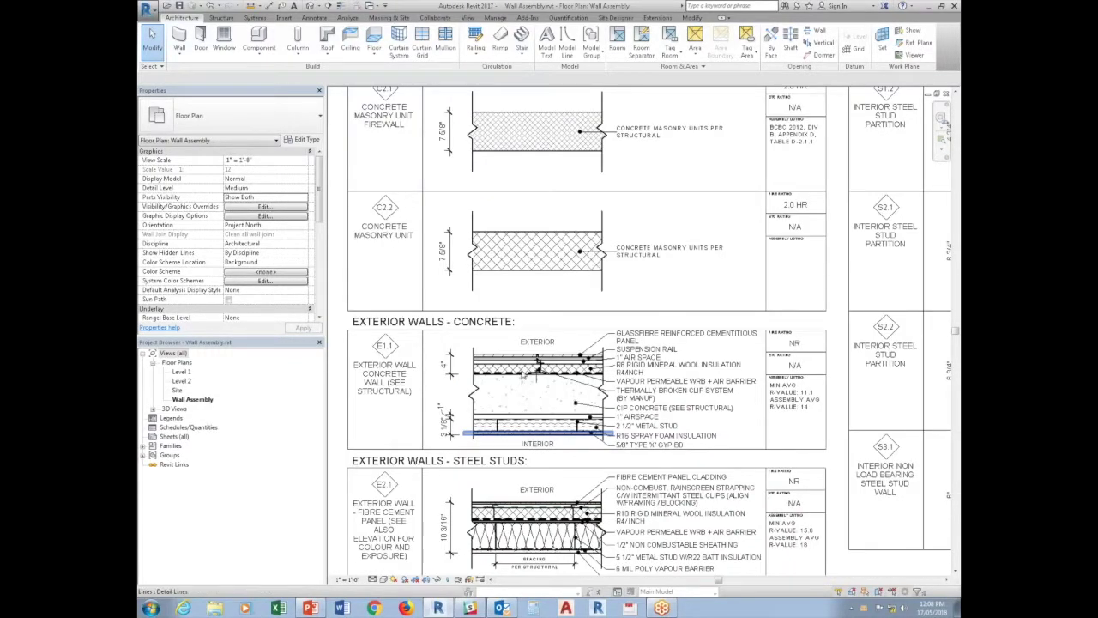
# Step: Isolate the rigid insulation, inspect the wall part beneath it, then bring up the New-file choices
pyautogui.click(523, 368)
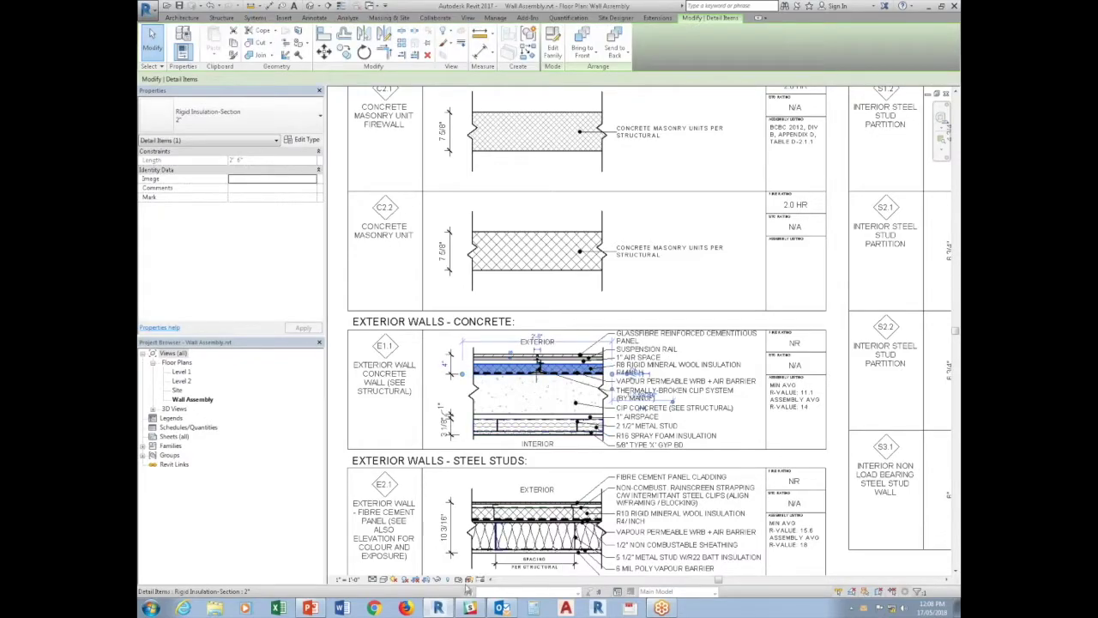
pyautogui.click(437, 580)
pyautogui.click(467, 519)
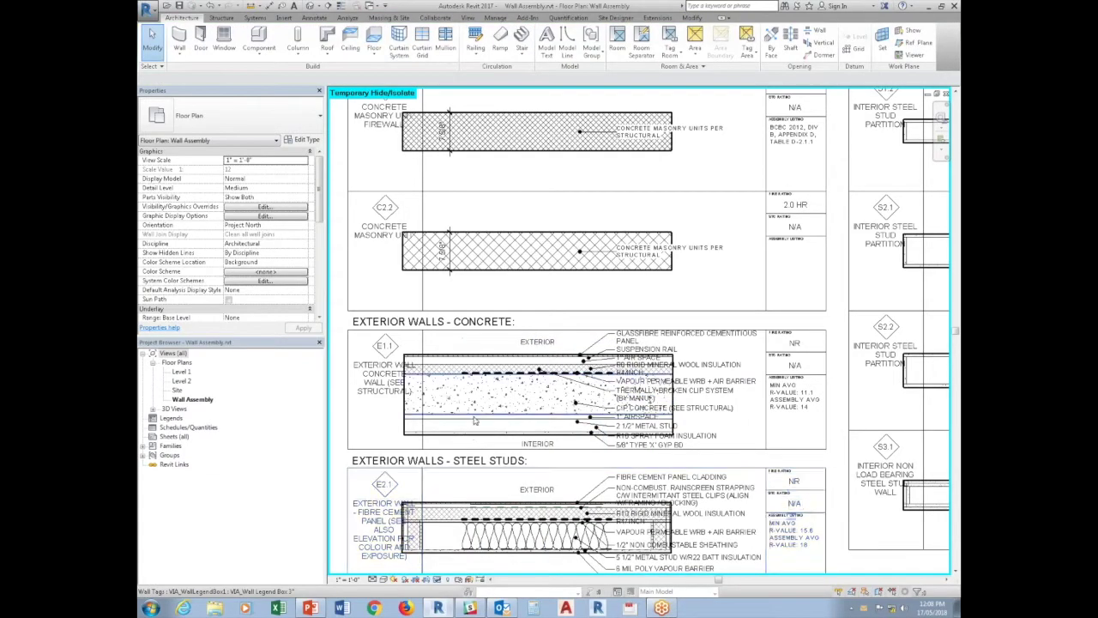
pyautogui.press('Escape')
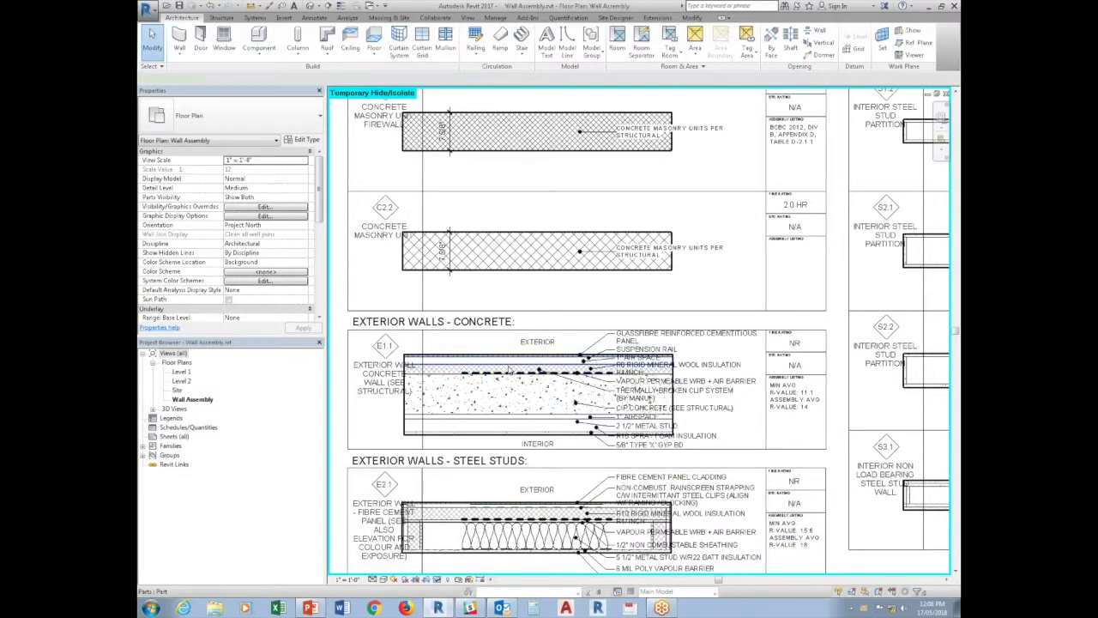
pyautogui.click(509, 369)
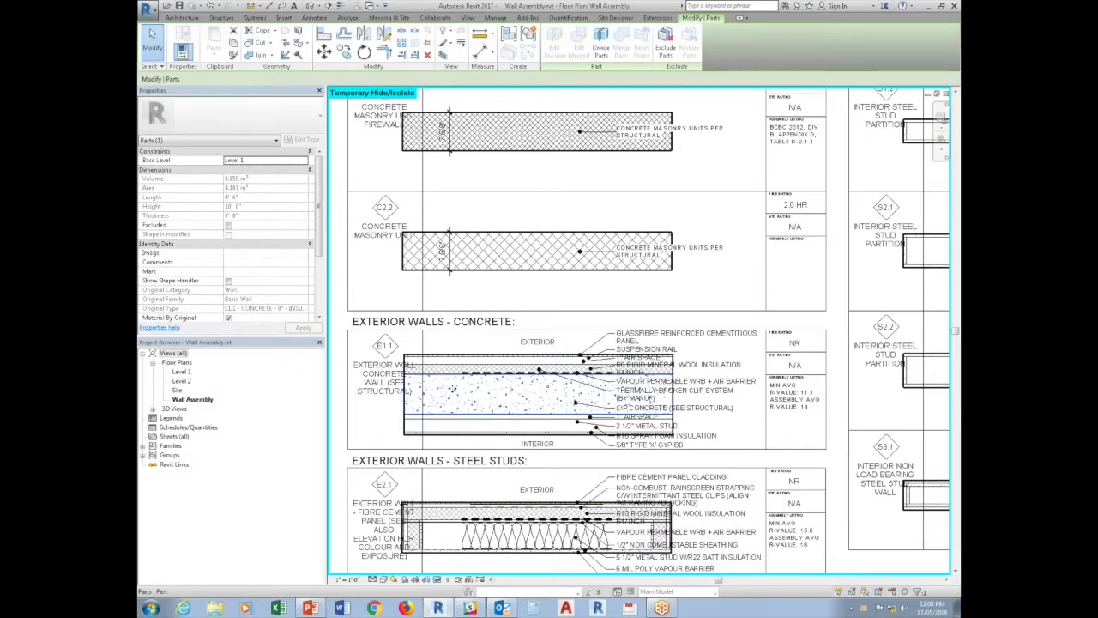
pyautogui.press('Escape')
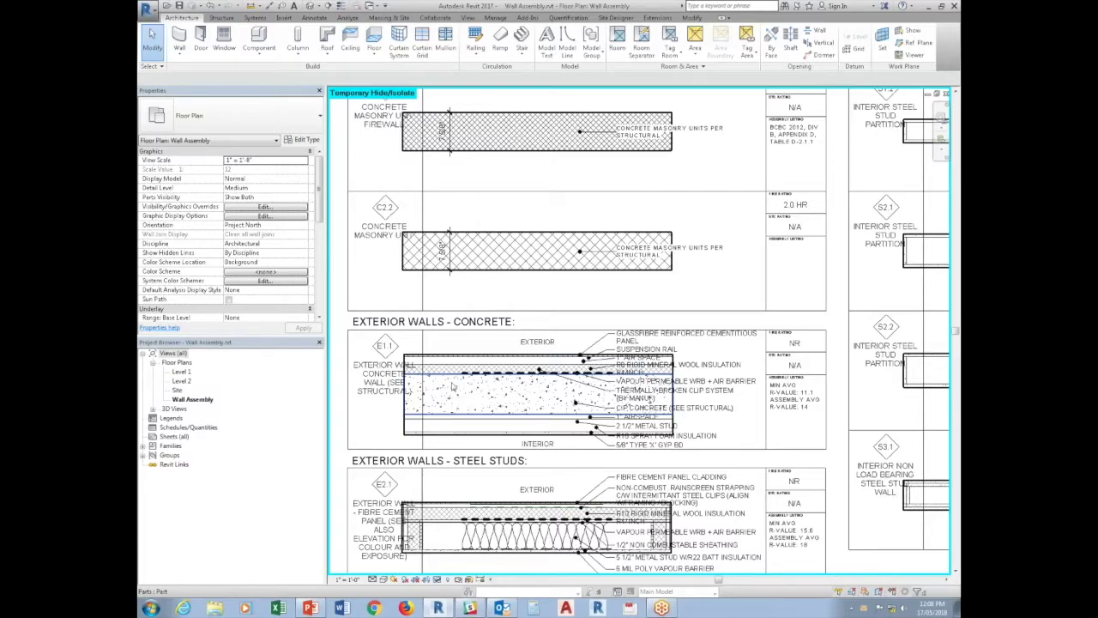
pyautogui.click(146, 8)
pyautogui.moveTo(167, 45)
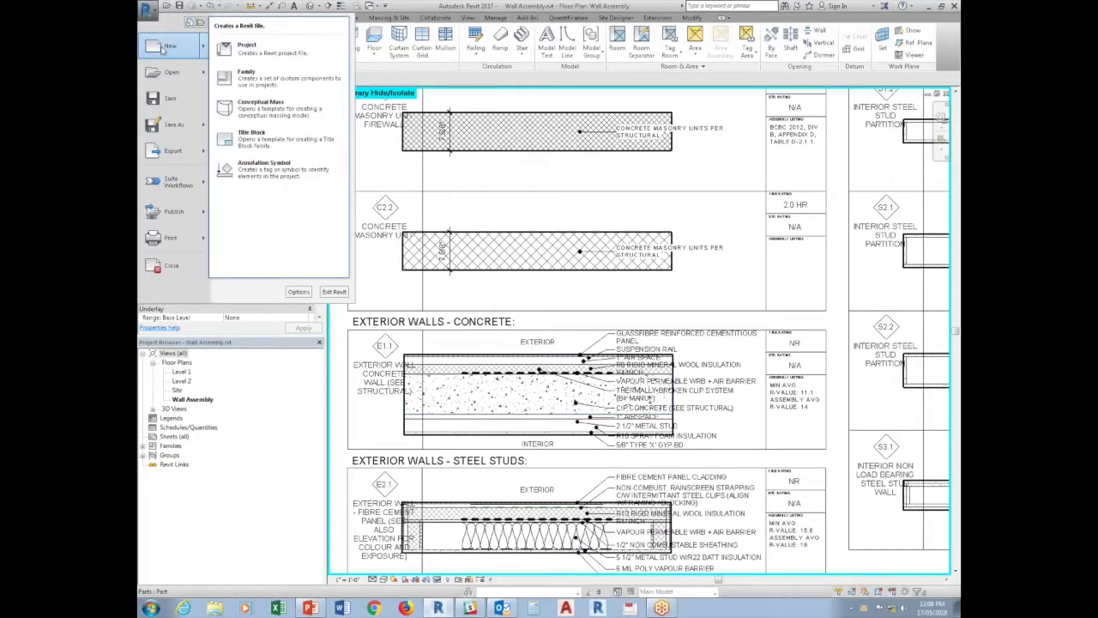
# Step: Start a new family but cancel the template selection, returning to the wall plan
pyautogui.click(265, 77)
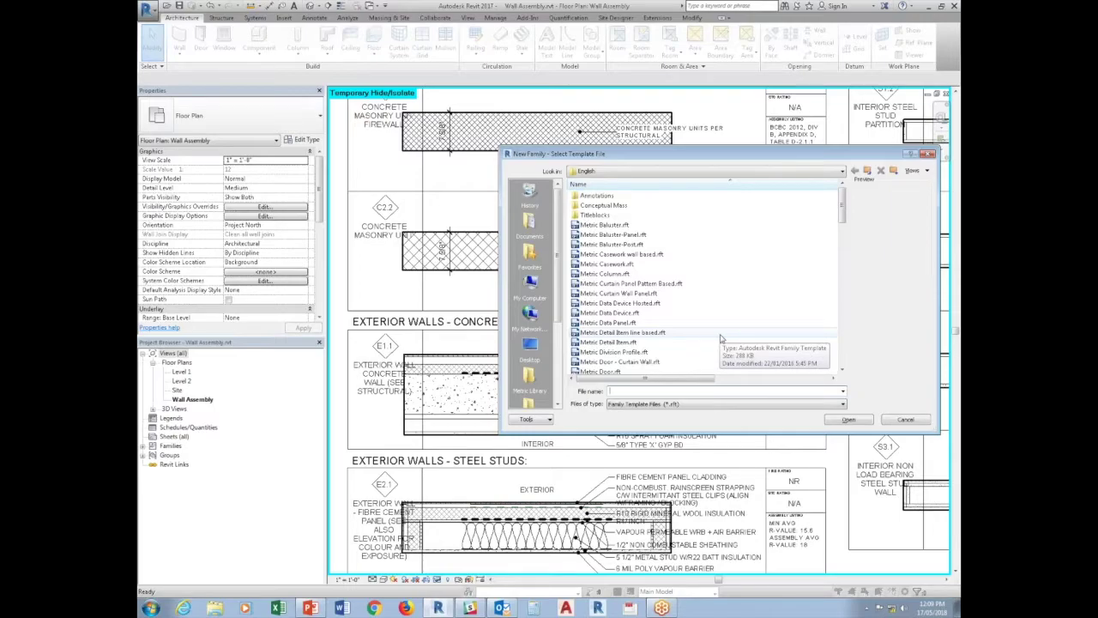
pyautogui.click(905, 418)
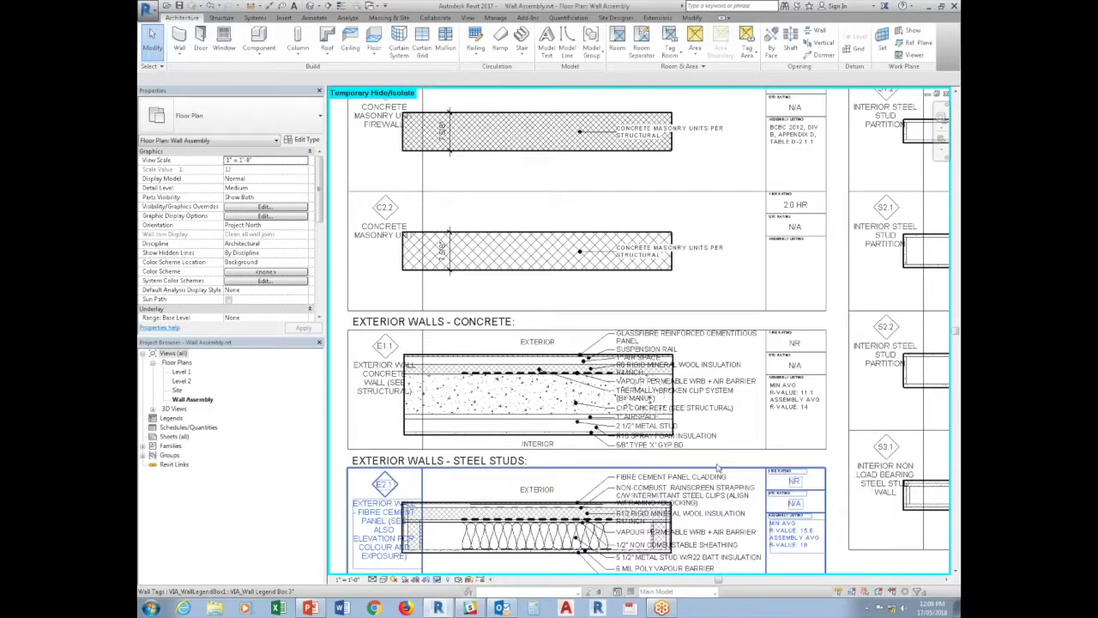
pyautogui.scroll(-1, 703, 463)
# Step: Zoom out and close Wall Assembly.rvt without saving changes
pyautogui.scroll(-2, 634, 446)
pyautogui.scroll(-1, 558, 428)
pyautogui.scroll(-1, 489, 410)
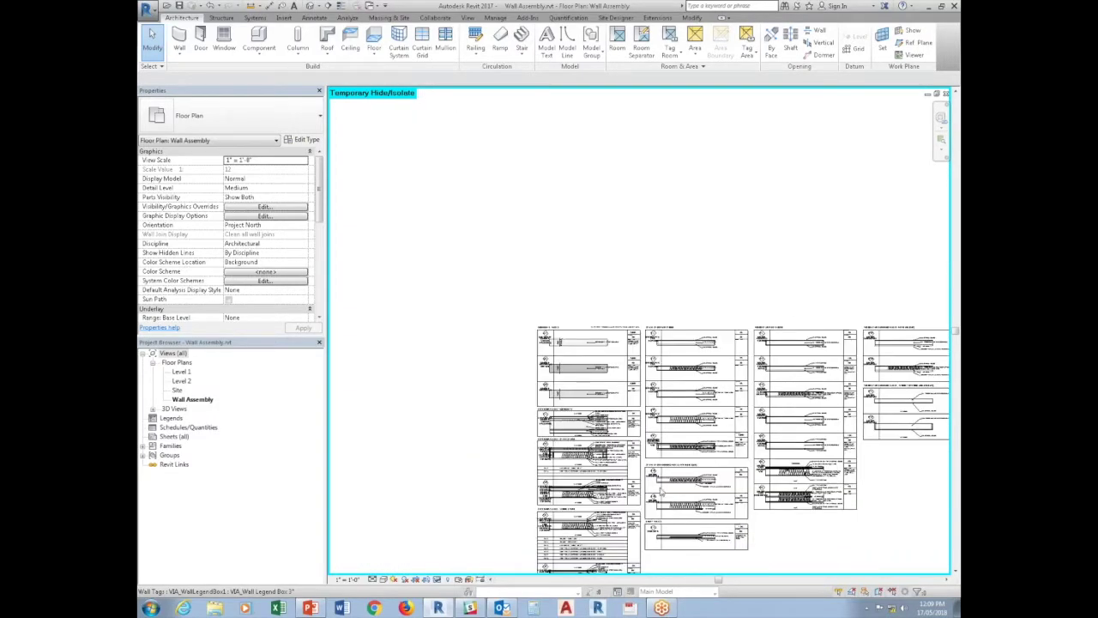
pyautogui.scroll(-1, 553, 455)
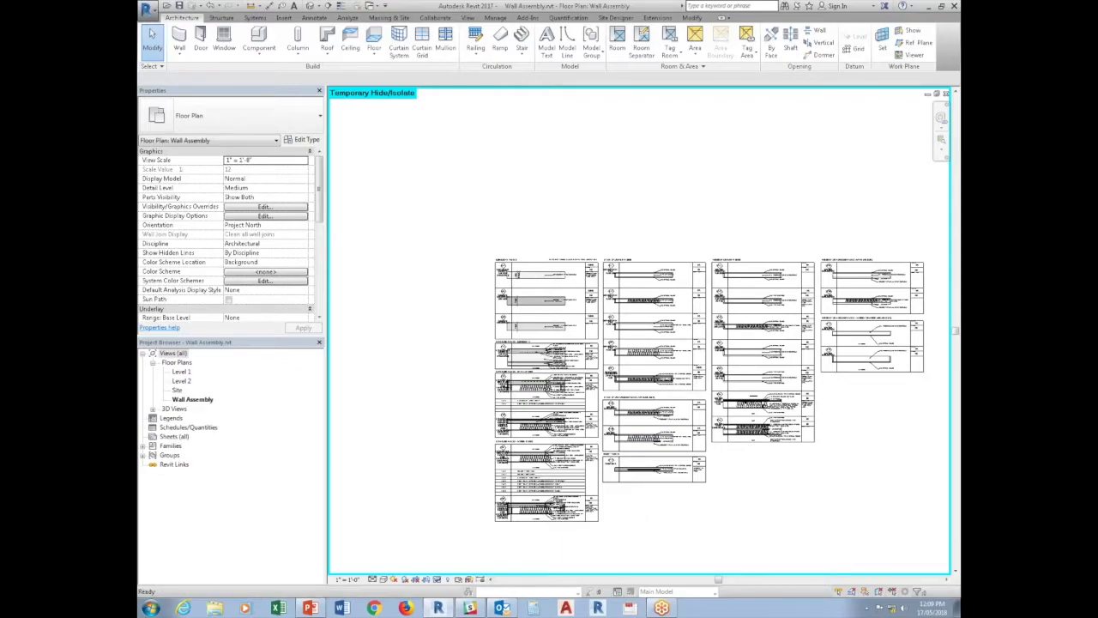
pyautogui.moveTo(482, 207); pyautogui.dragTo(955, 103, button='middle')
pyautogui.click(945, 93)
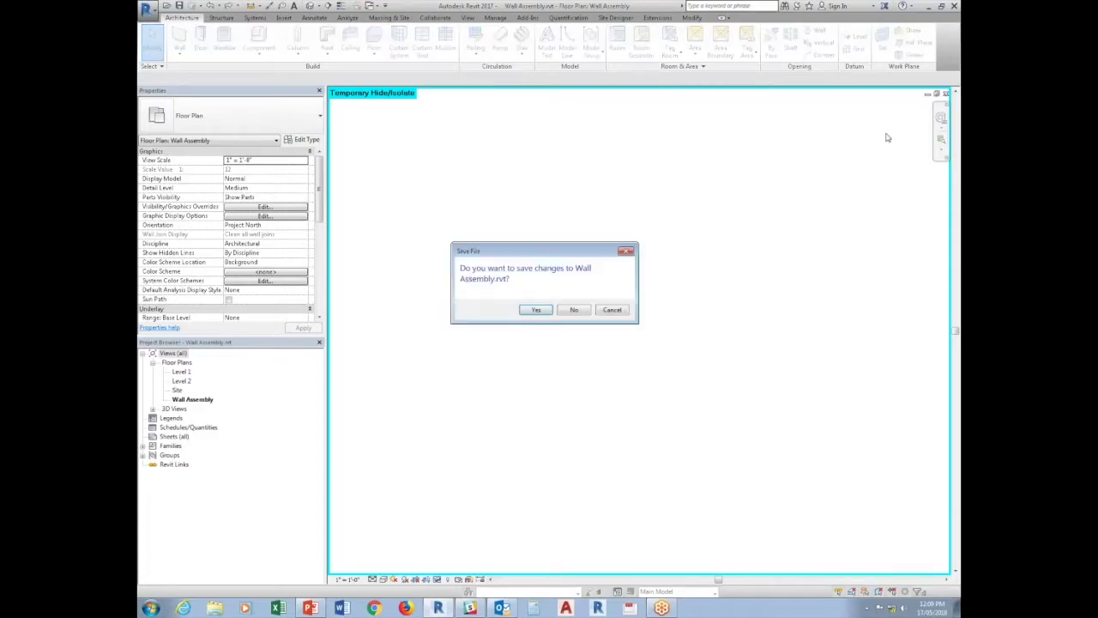
pyautogui.click(573, 310)
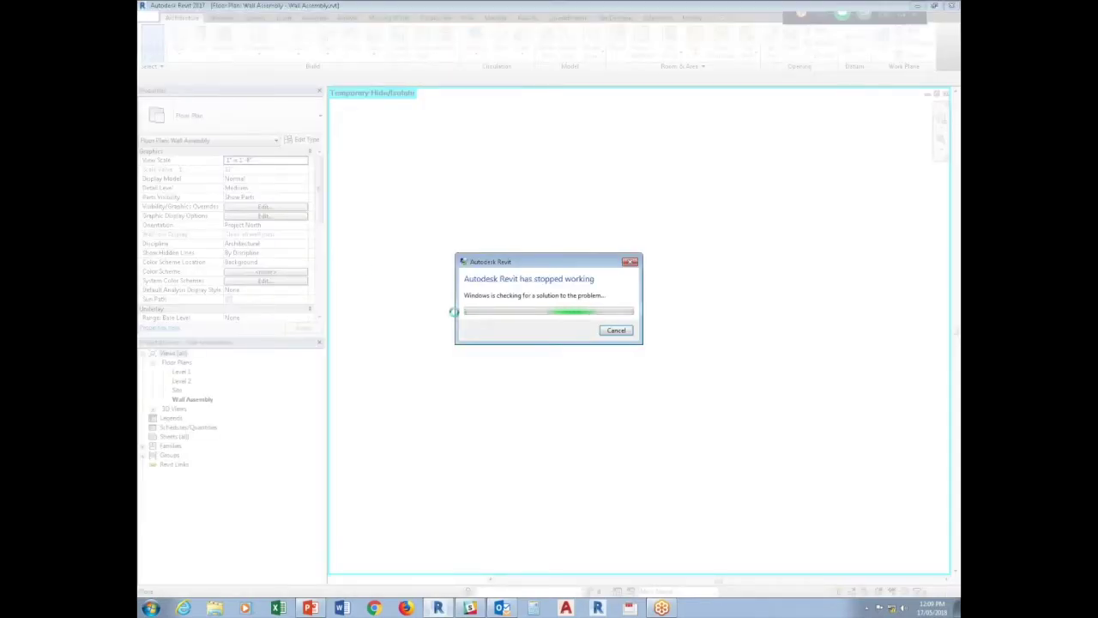
# Step: Close the crashed Revit program from the taskbar and relaunch Revit 2017
pyautogui.rightClick(438, 607)
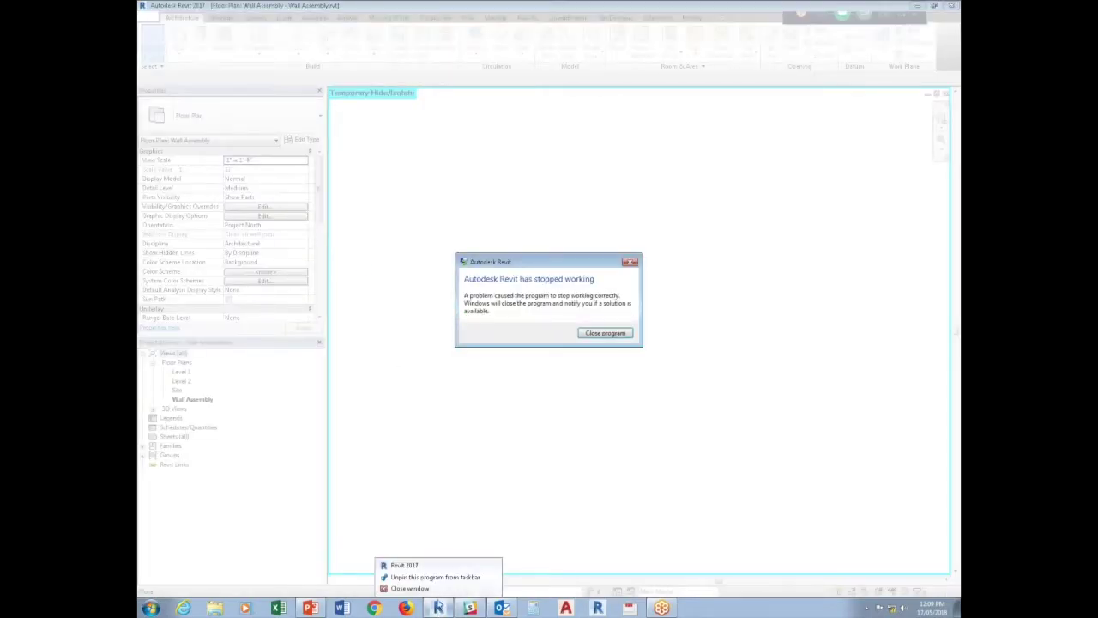
pyautogui.click(598, 333)
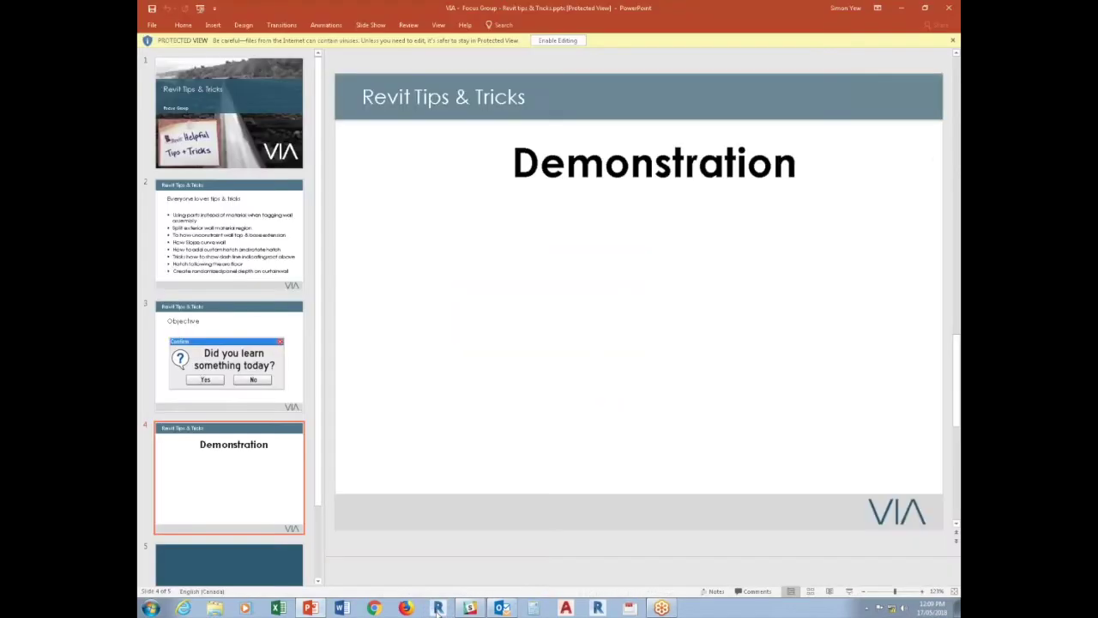
pyautogui.click(439, 607)
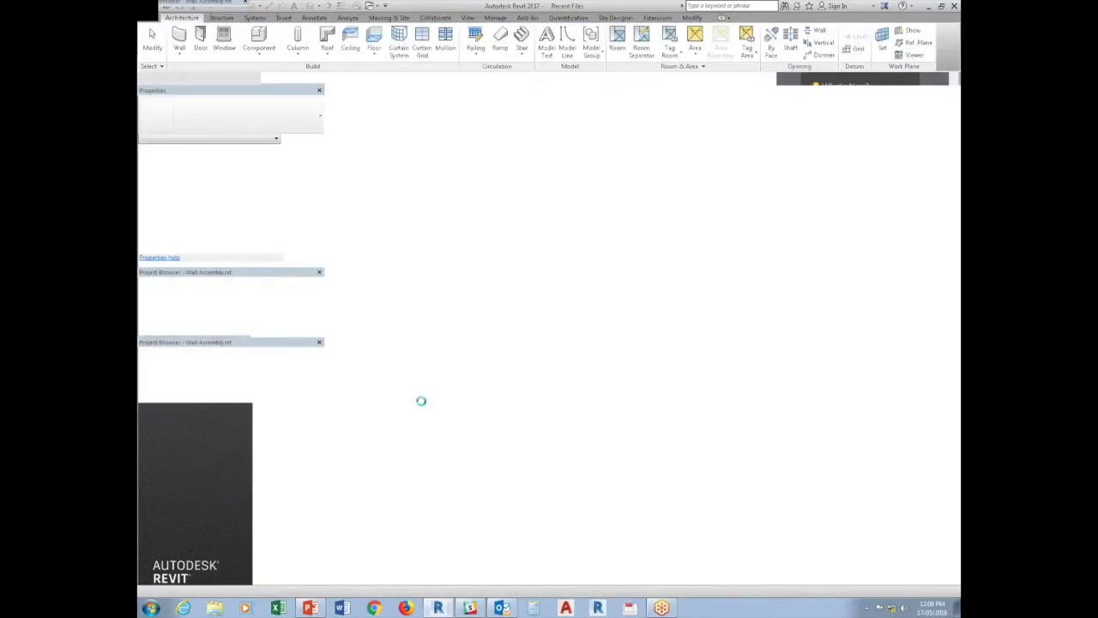
# Step: Zoom into the wall details, switch Detail Level to Fine, then back to Medium
pyautogui.scroll(4, 429, 426)
pyautogui.scroll(3, 429, 426)
pyautogui.scroll(3, 429, 426)
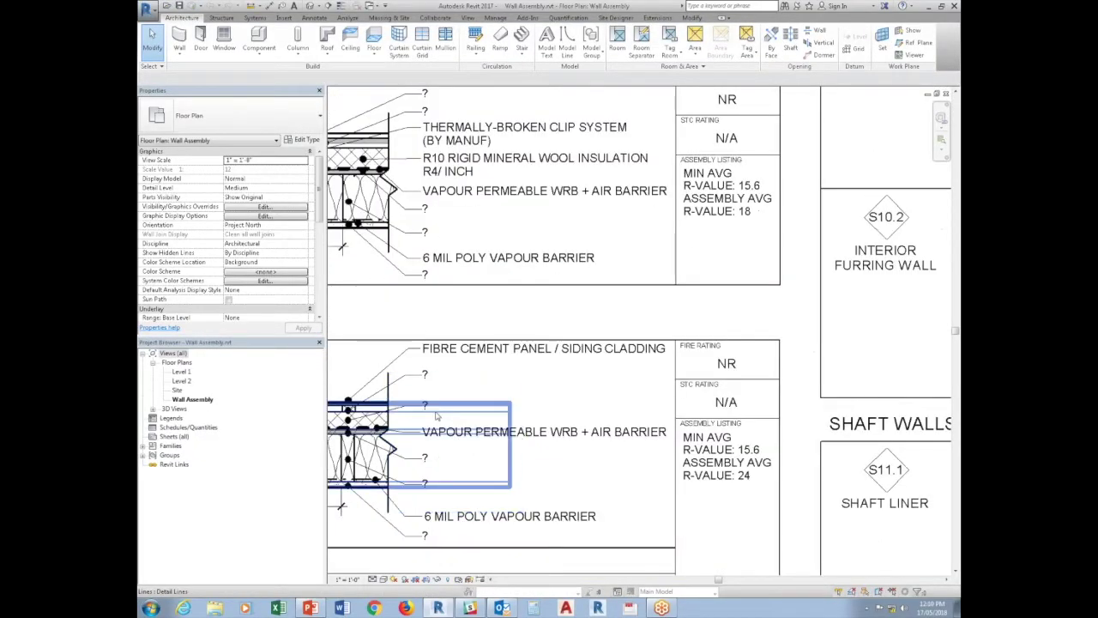
pyautogui.click(374, 579)
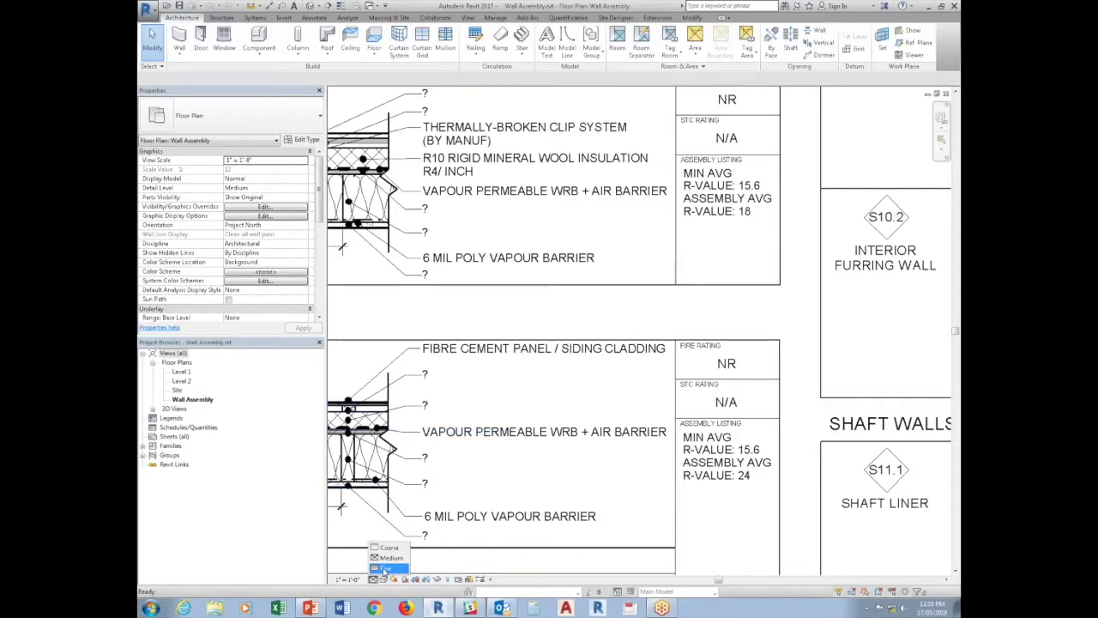
pyautogui.click(384, 568)
pyautogui.click(374, 579)
pyautogui.click(383, 558)
pyautogui.moveTo(560, 431)
pyautogui.mouseDown(button='middle')
pyautogui.moveTo(570, 422)
pyautogui.moveTo(844, 441)
pyautogui.mouseUp(button='middle')
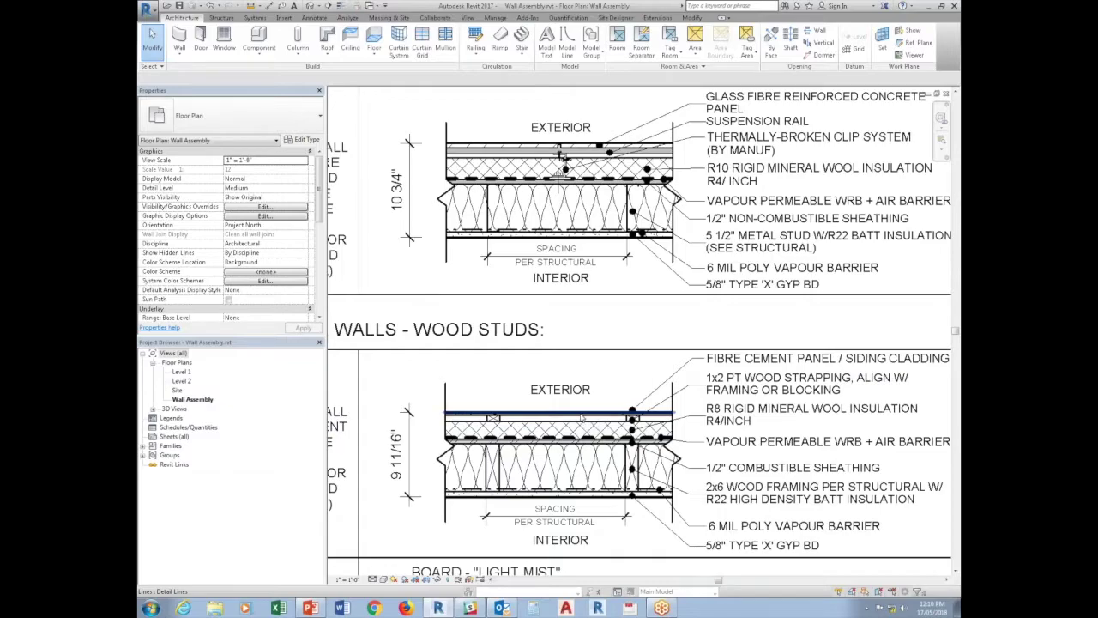
# Step: Isolate the wood-stud basic wall, crossing-select all 27 walls and convert them into 101 parts
pyautogui.press('Tab')
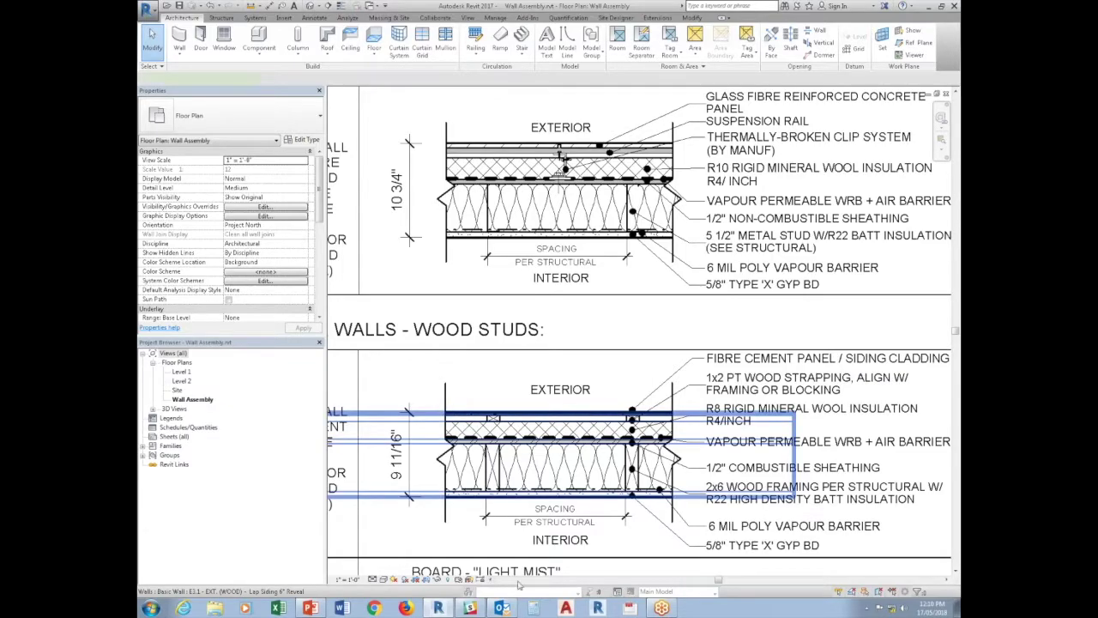
pyautogui.click(632, 418)
pyautogui.click(437, 579)
pyautogui.click(455, 527)
pyautogui.scroll(-5, 485, 463)
pyautogui.scroll(-5, 485, 463)
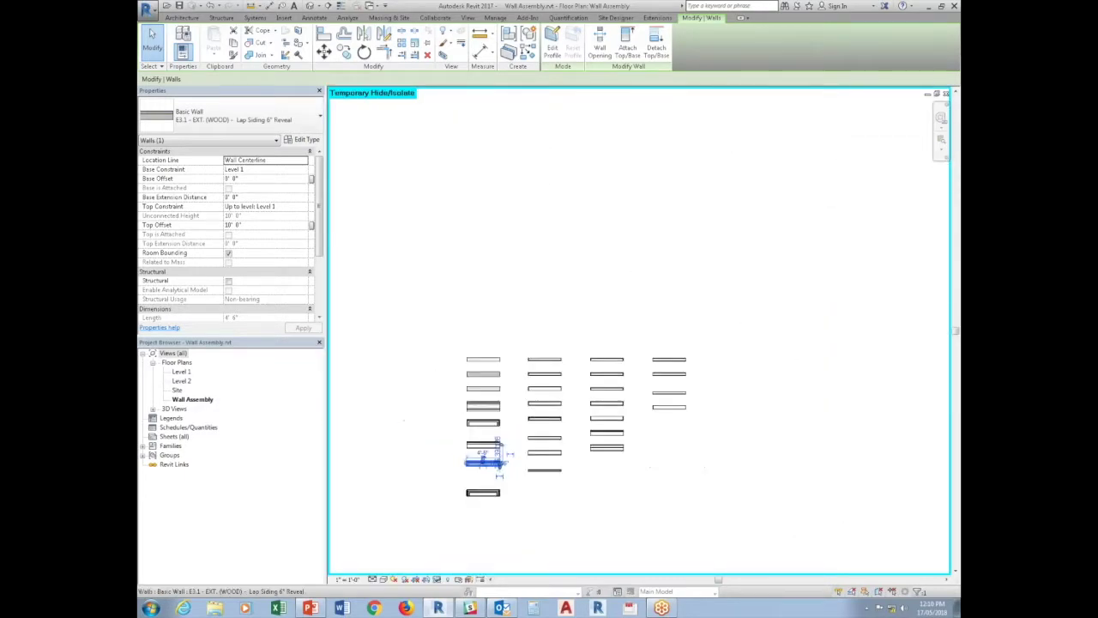
pyautogui.press('Escape')
pyautogui.moveTo(701, 501); pyautogui.dragTo(416, 324)
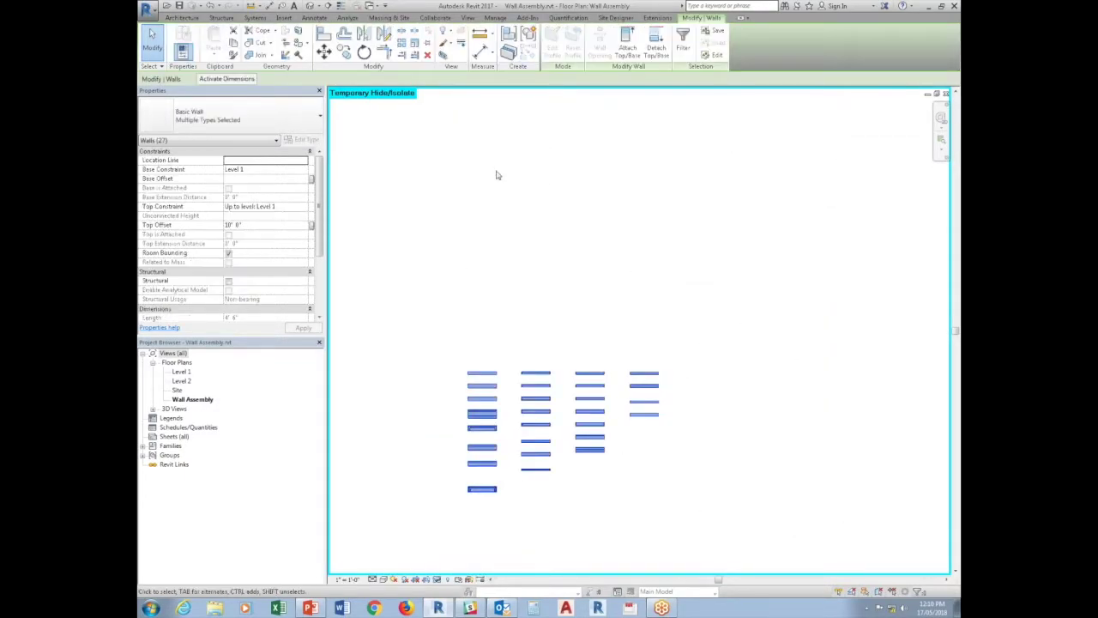
pyautogui.click(508, 55)
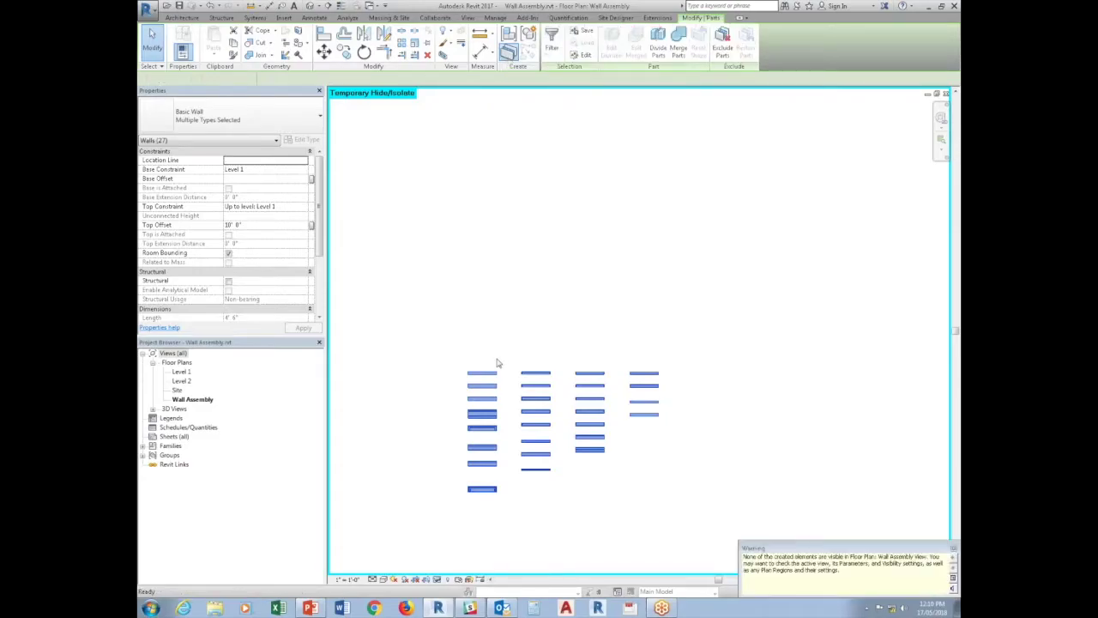
pyautogui.press('Escape')
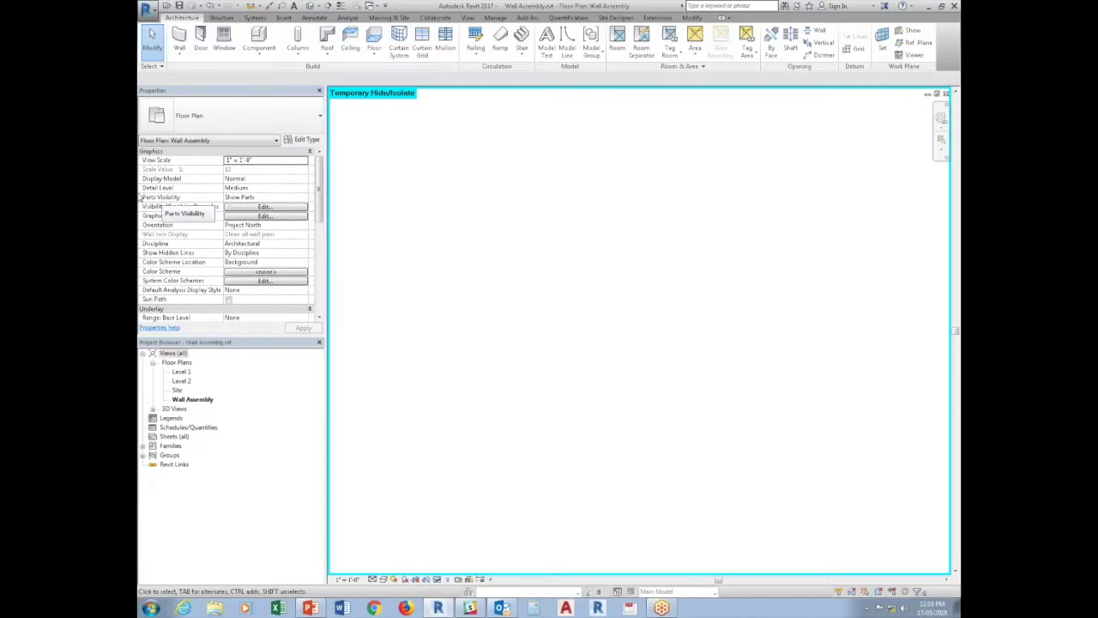
# Step: Set Parts Visibility to Show Both and reset the temporary hide/isolate
pyautogui.click(304, 199)
pyautogui.click(240, 223)
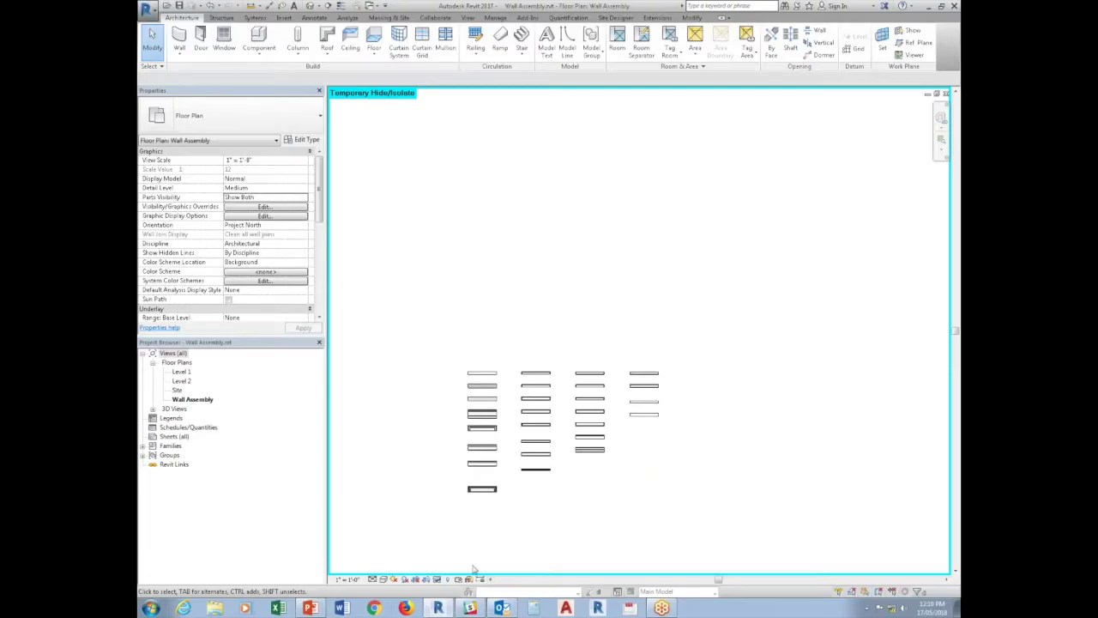
pyautogui.scroll(2, 476, 441)
pyautogui.scroll(2, 475, 440)
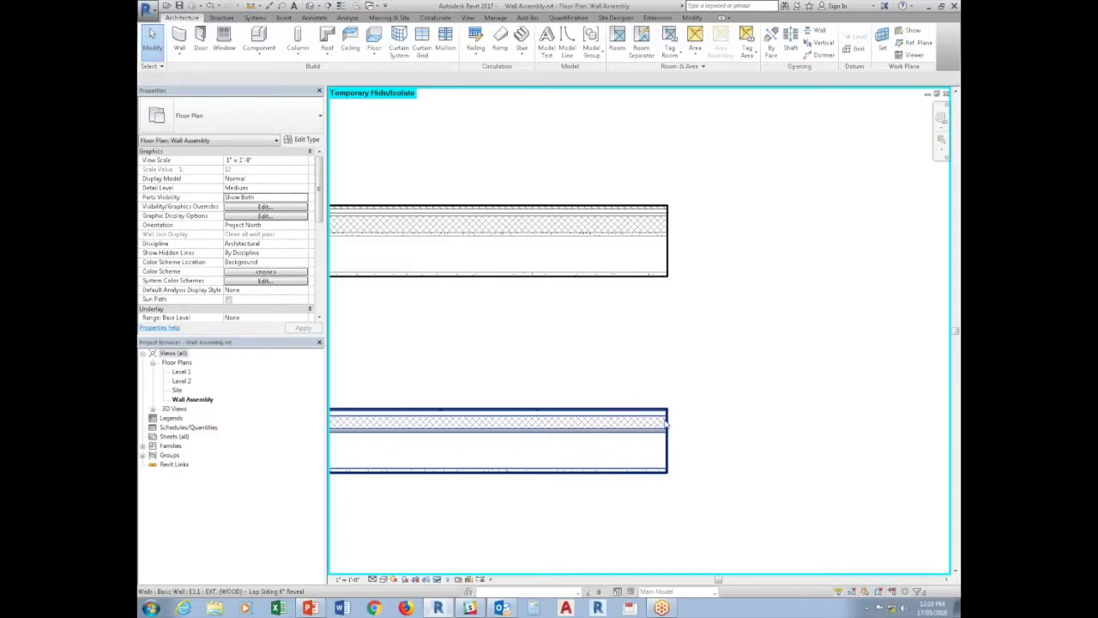
pyautogui.click(666, 422)
pyautogui.press('Escape')
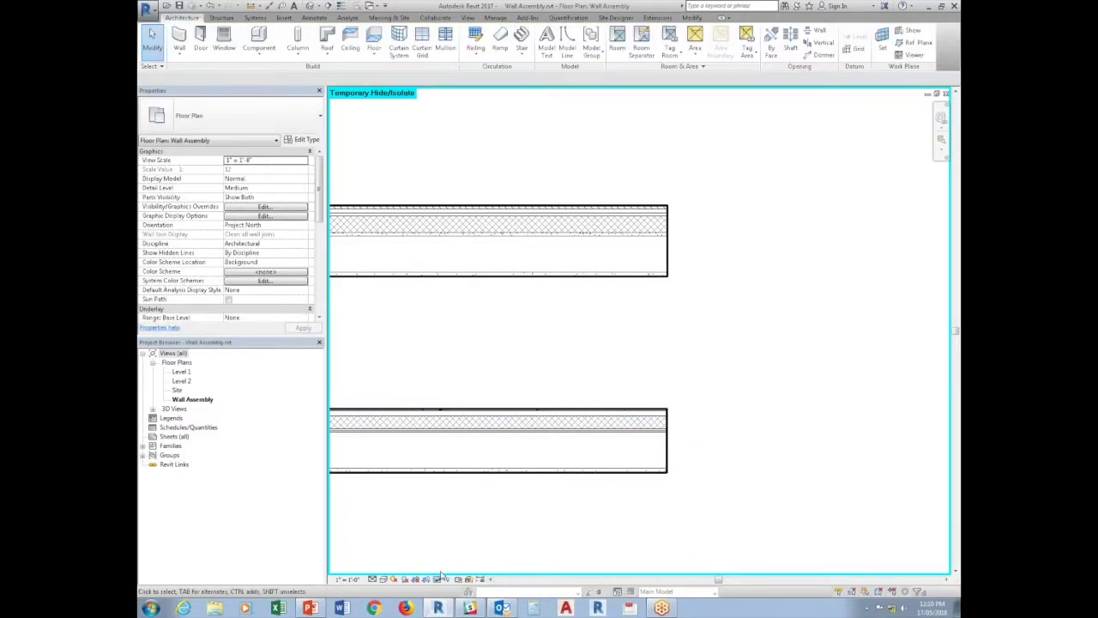
pyautogui.click(437, 580)
pyautogui.click(463, 504)
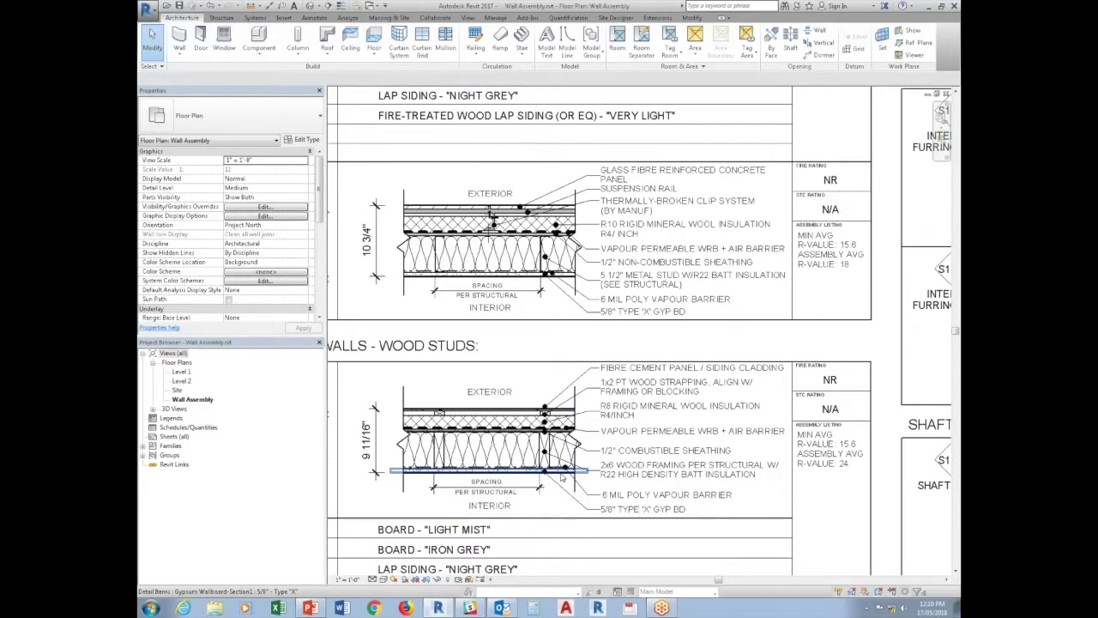
# Step: Temporarily hide the Detail Items category so the wall parts show in the details
pyautogui.click(507, 479)
pyautogui.click(437, 580)
pyautogui.click(462, 532)
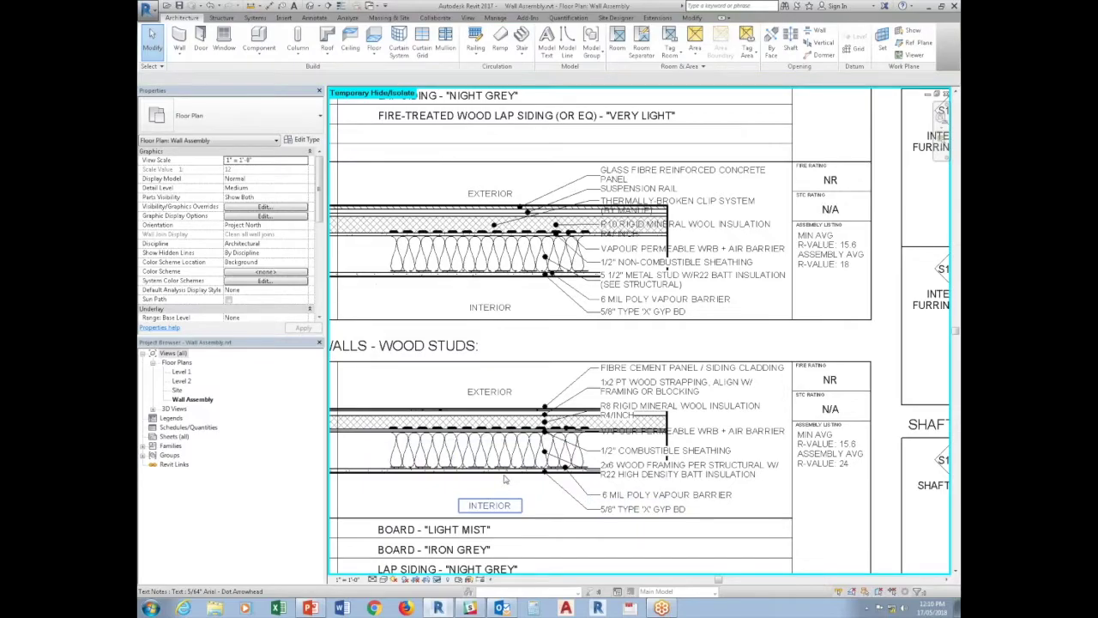
pyautogui.click(506, 480)
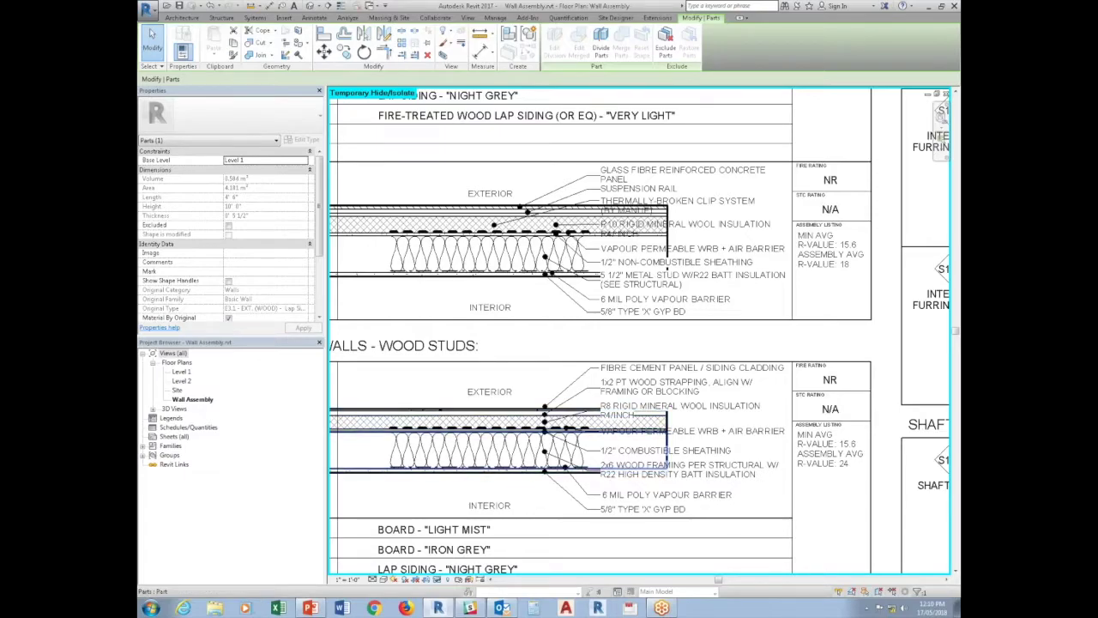
pyautogui.click(400, 506)
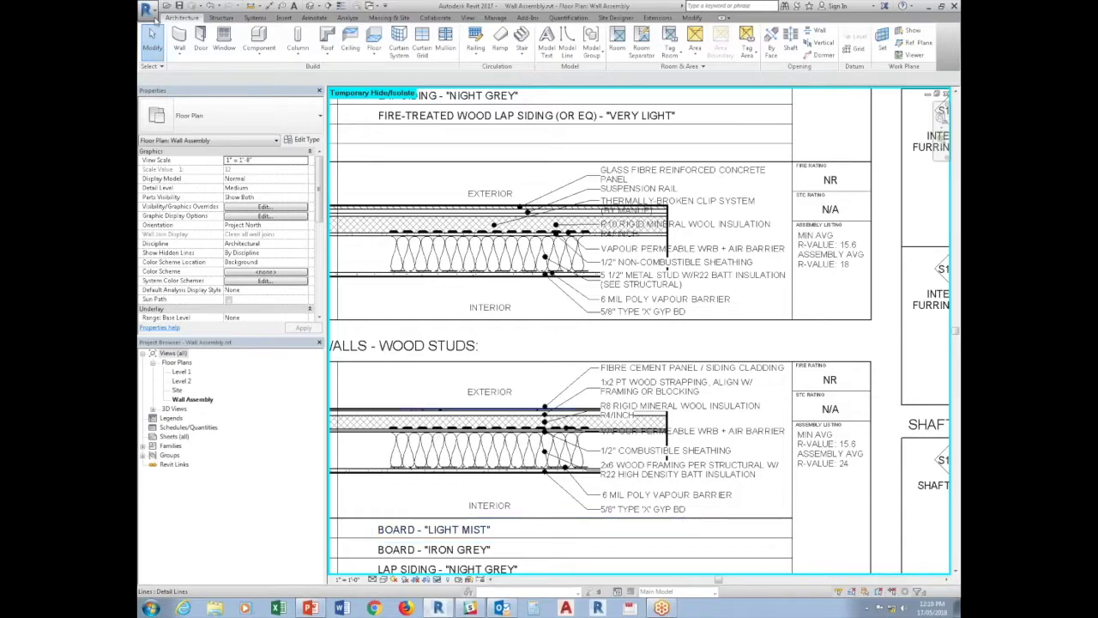
pyautogui.click(148, 11)
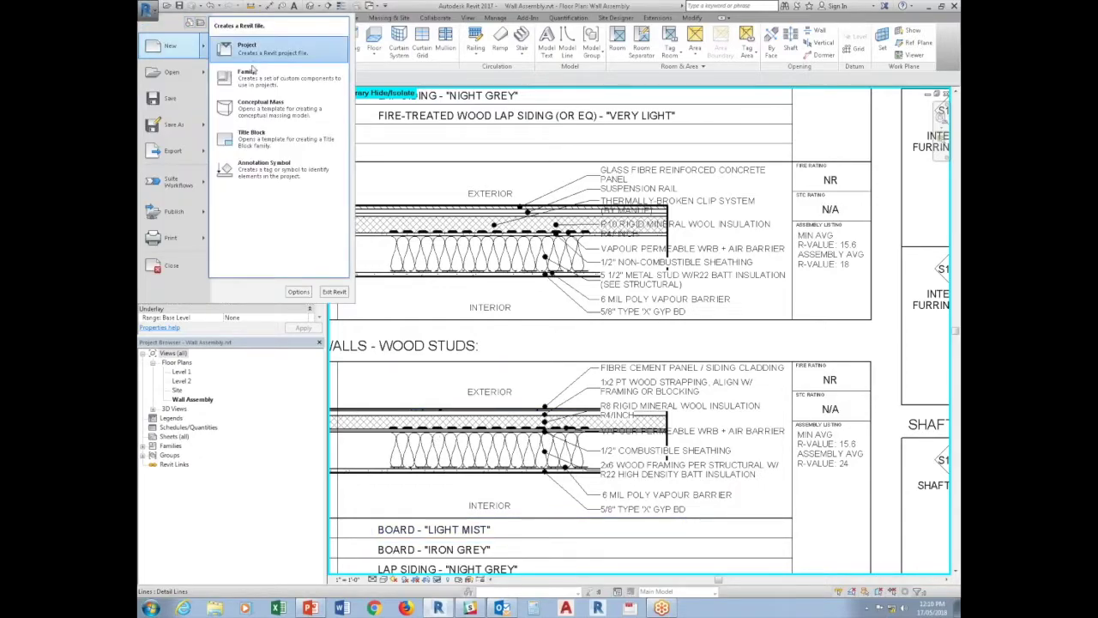
# Step: Start a new family from Metric Generic Annotation.rft and delete its placeholder note
pyautogui.moveTo(168, 45)
pyautogui.click(249, 79)
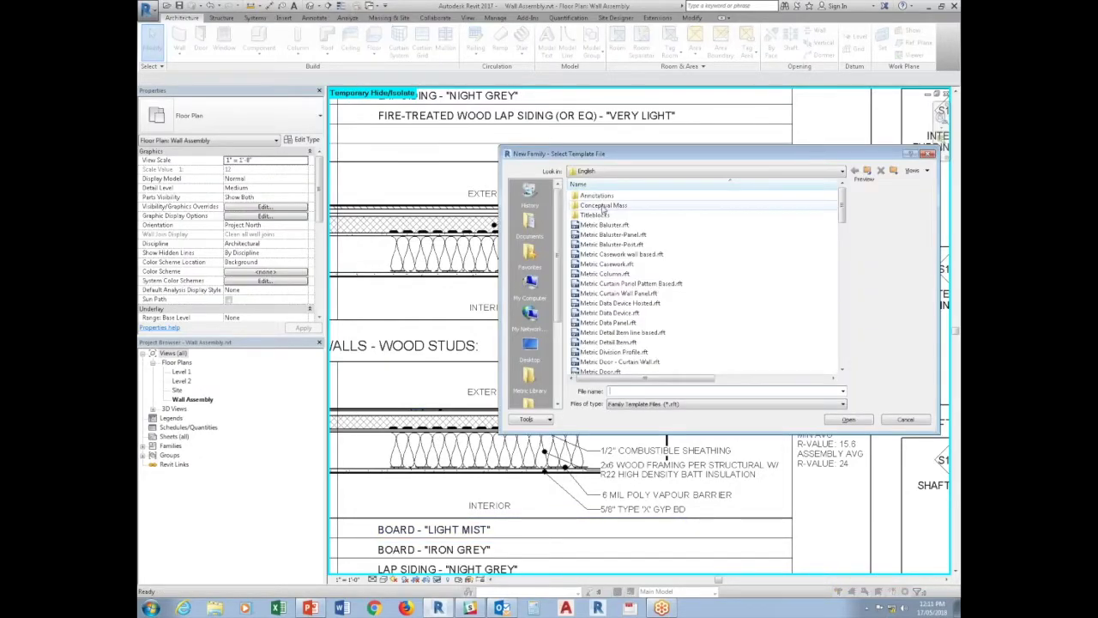
pyautogui.doubleClick(596, 196)
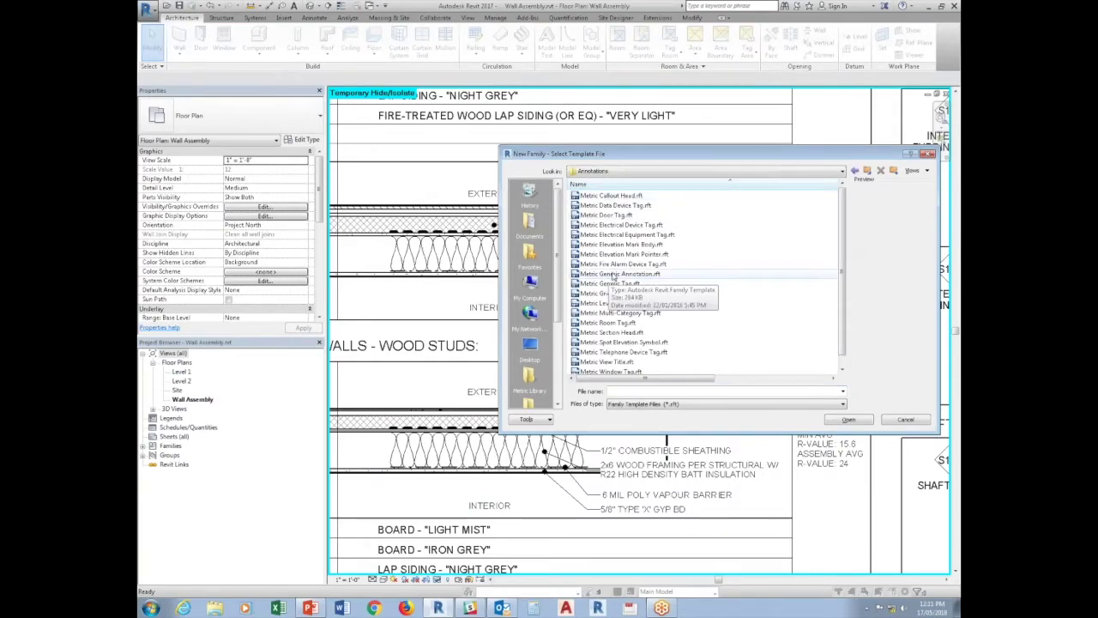
pyautogui.click(616, 275)
pyautogui.click(847, 419)
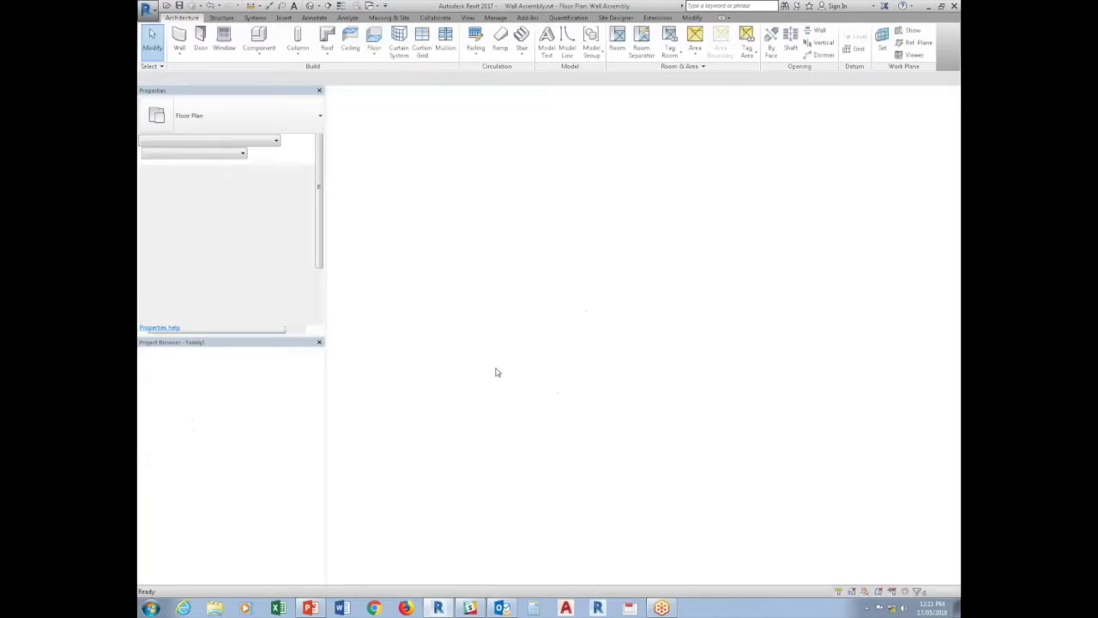
pyautogui.click(681, 316)
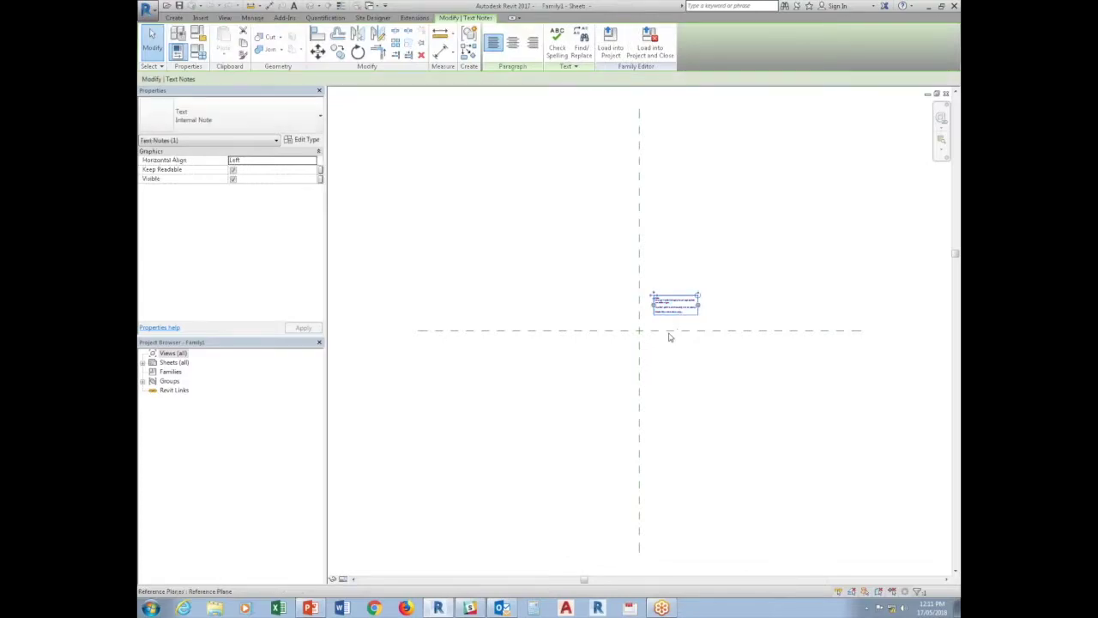
pyautogui.press('Delete')
# Step: Change the family category from Generic Annotations to Part Tags
pyautogui.click(197, 41)
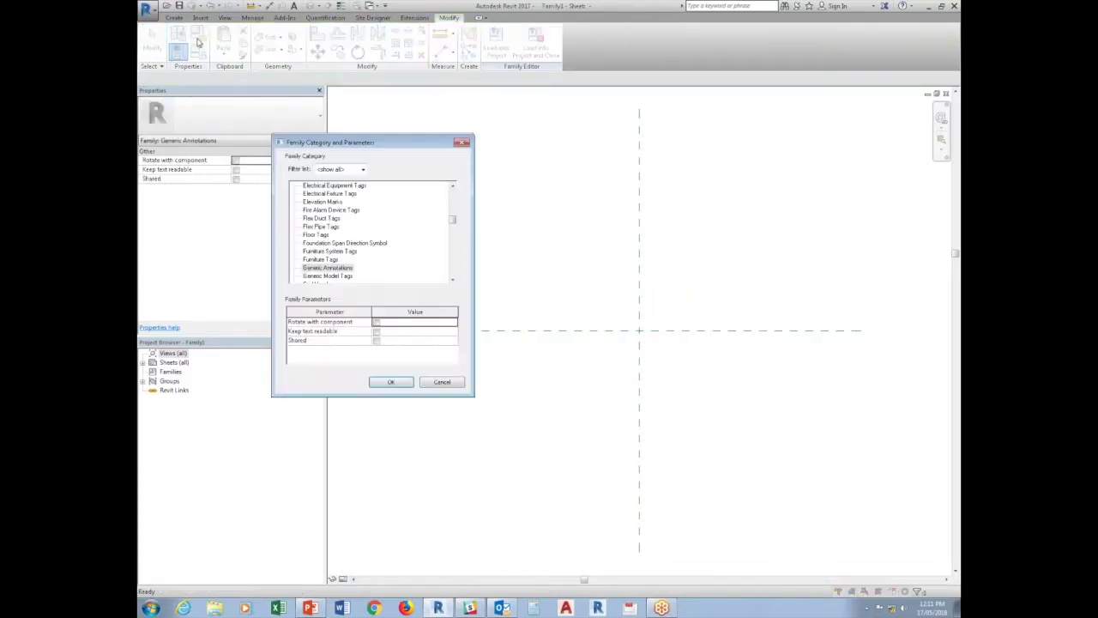
pyautogui.click(316, 268)
pyautogui.scroll(-1, 334, 251)
pyautogui.scroll(-1, 334, 250)
pyautogui.scroll(-1, 332, 249)
pyautogui.scroll(-1, 332, 249)
pyautogui.scroll(-1, 332, 249)
pyautogui.scroll(-1, 332, 249)
pyautogui.scroll(-1, 332, 249)
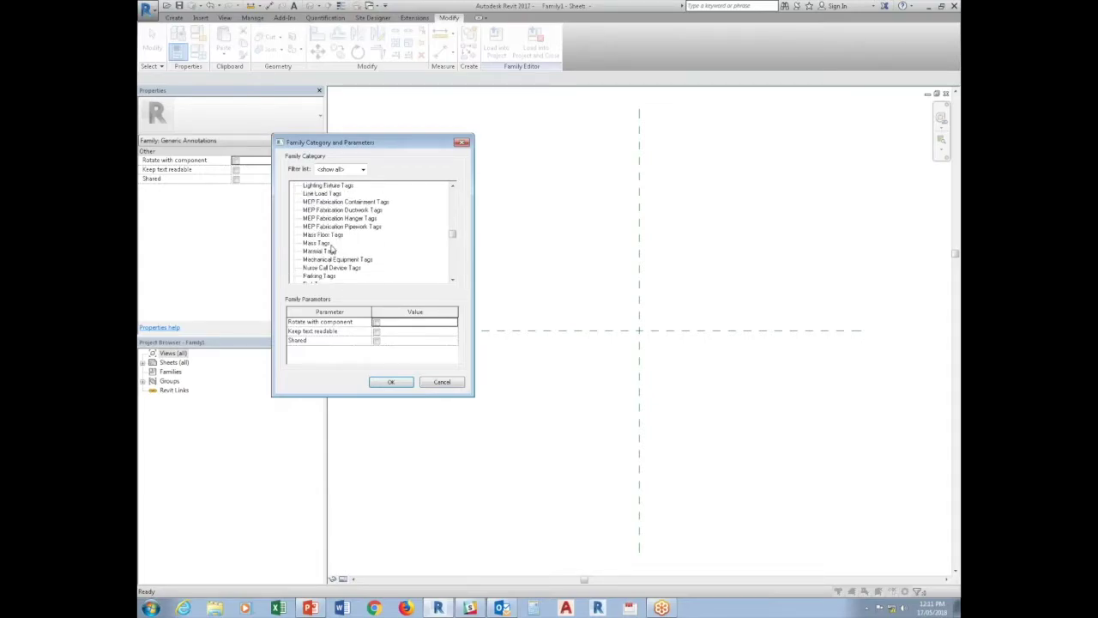
pyautogui.scroll(-1, 328, 243)
pyautogui.click(314, 268)
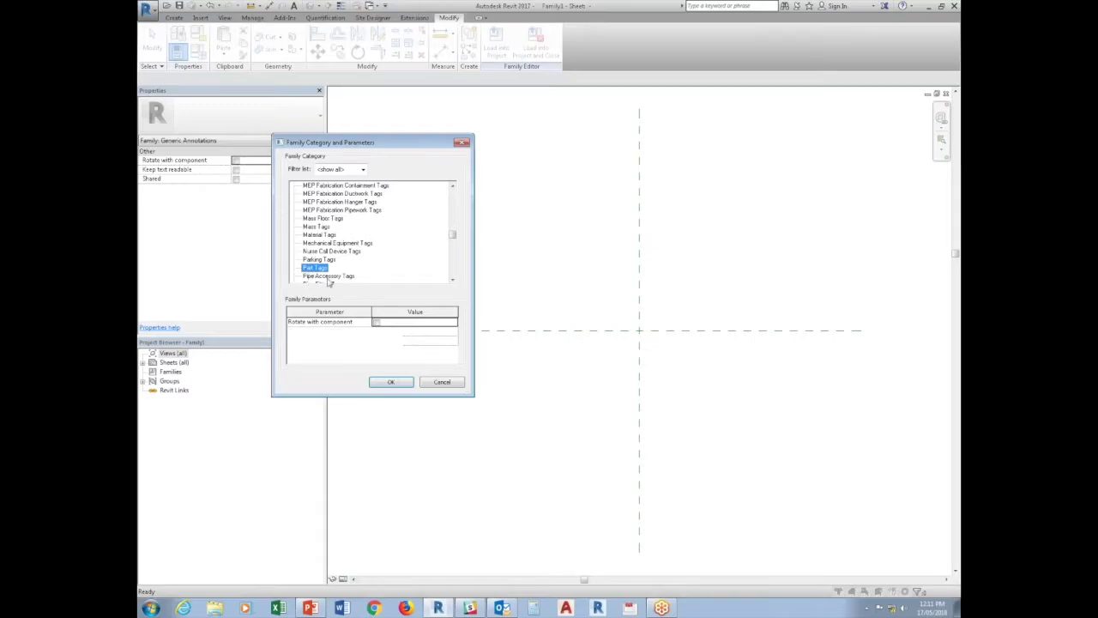
pyautogui.click(384, 385)
pyautogui.moveTo(709, 397); pyautogui.dragTo(584, 392, button='middle')
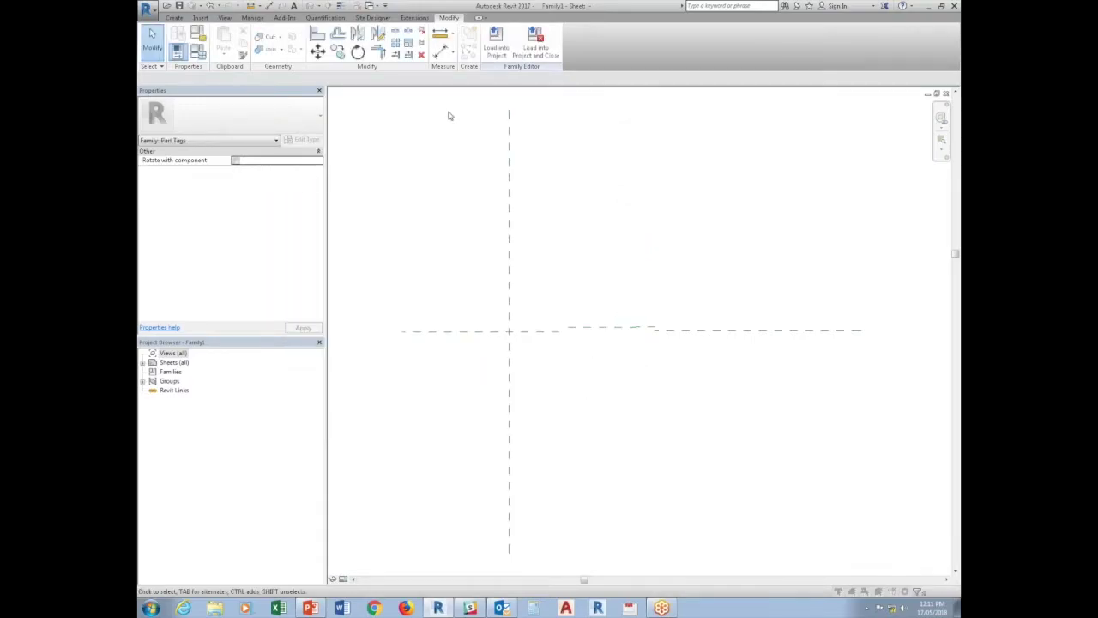
pyautogui.click(183, 19)
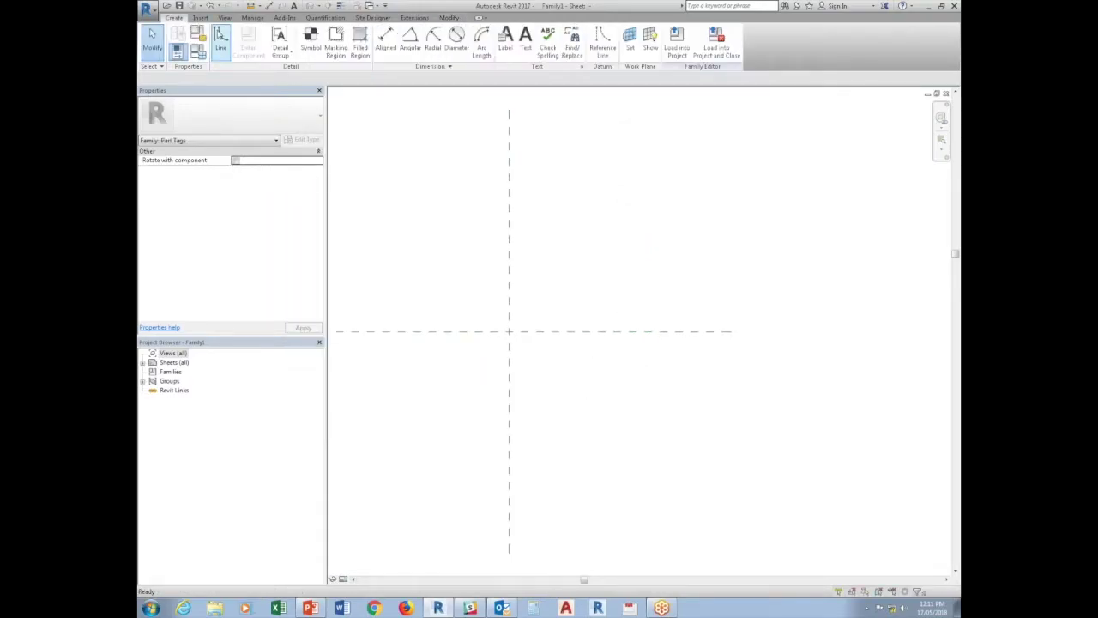
# Step: Place a label in the part tag family containing the Thickness and Material parameters
pyautogui.click(511, 43)
pyautogui.click(526, 356)
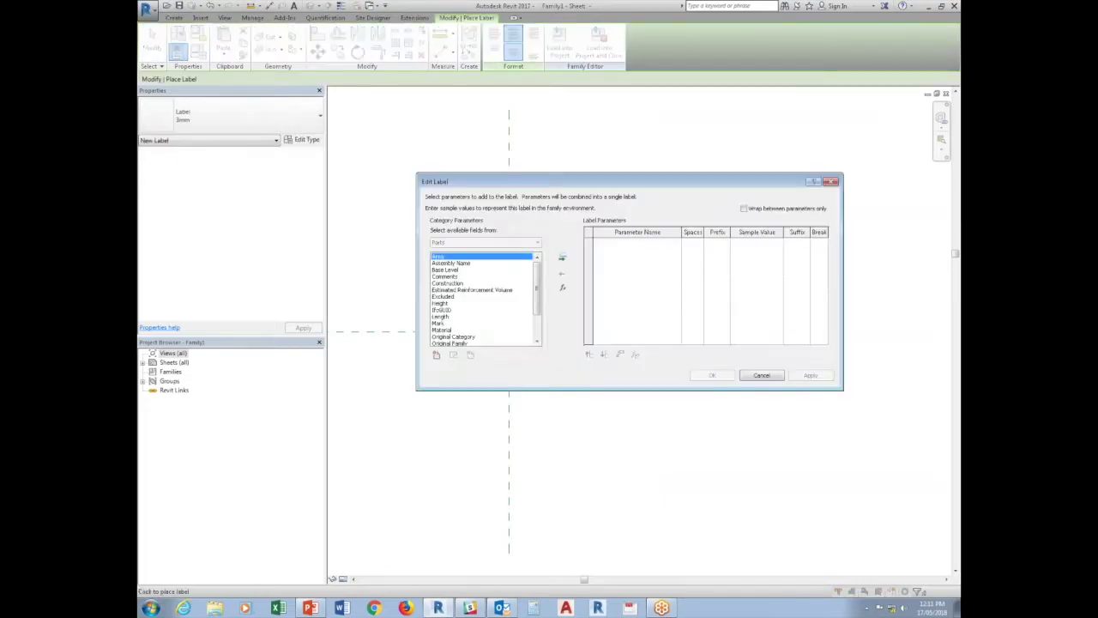
pyautogui.scroll(-2, 537, 283)
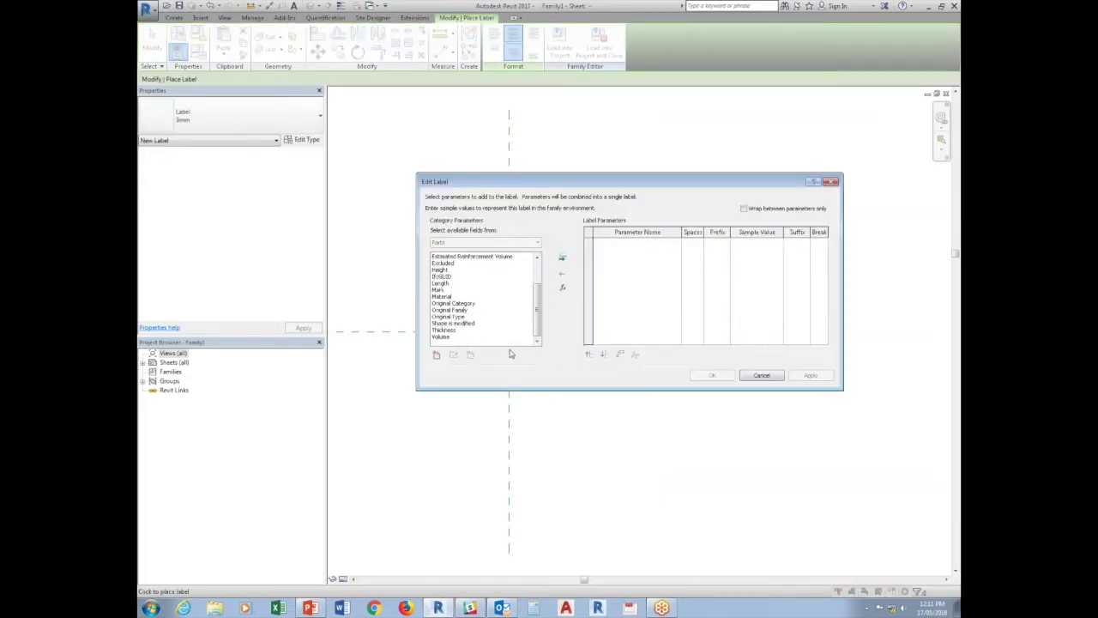
pyautogui.click(441, 331)
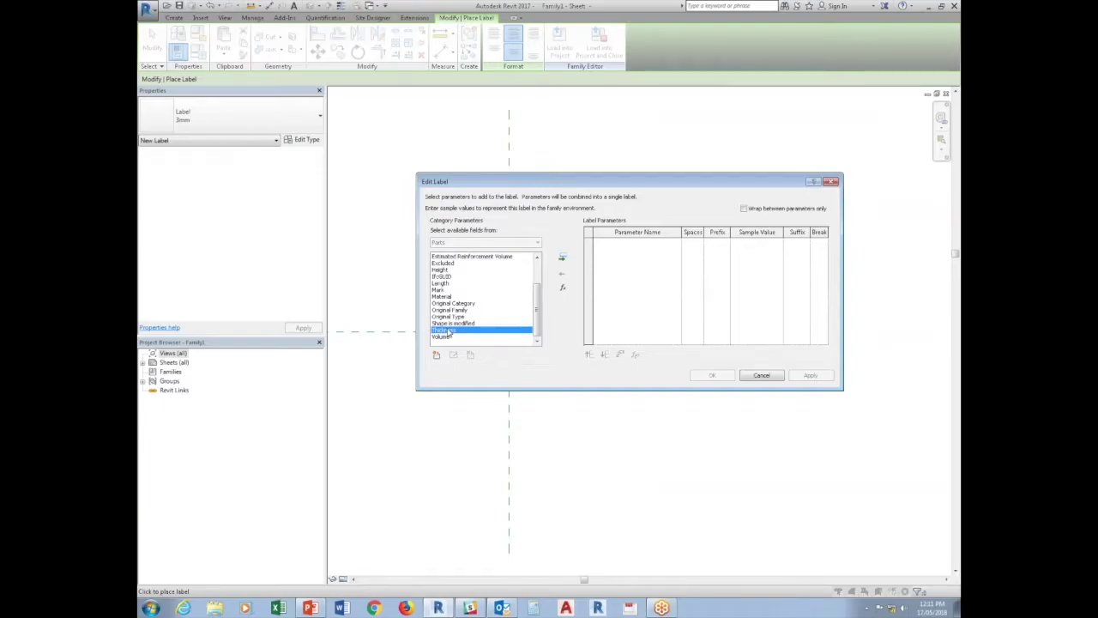
pyautogui.click(563, 257)
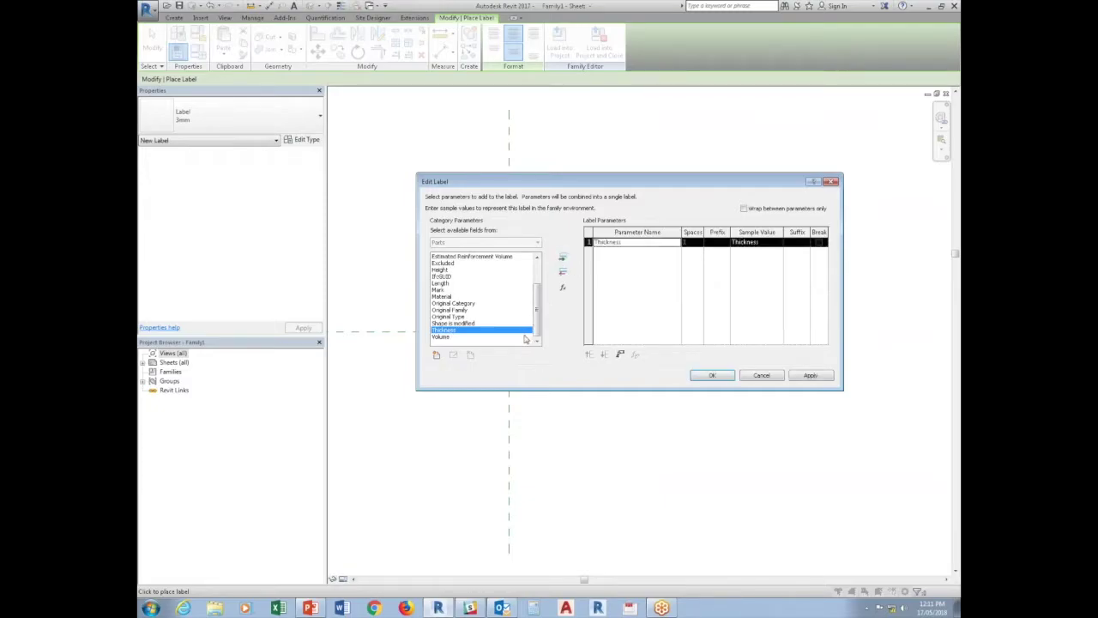
pyautogui.click(437, 297)
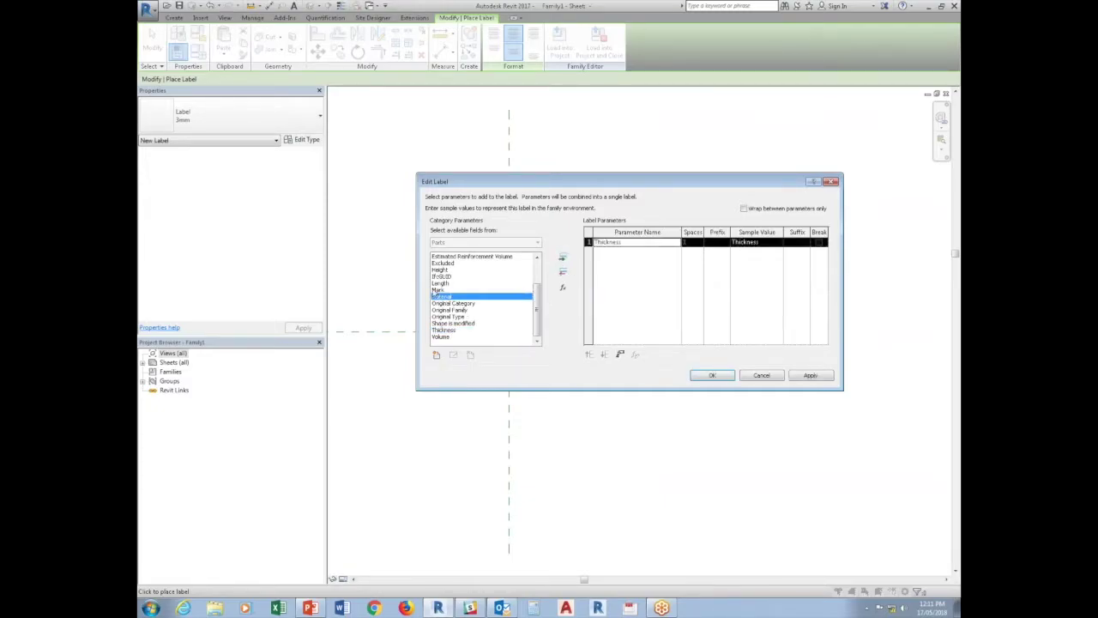
pyautogui.click(563, 259)
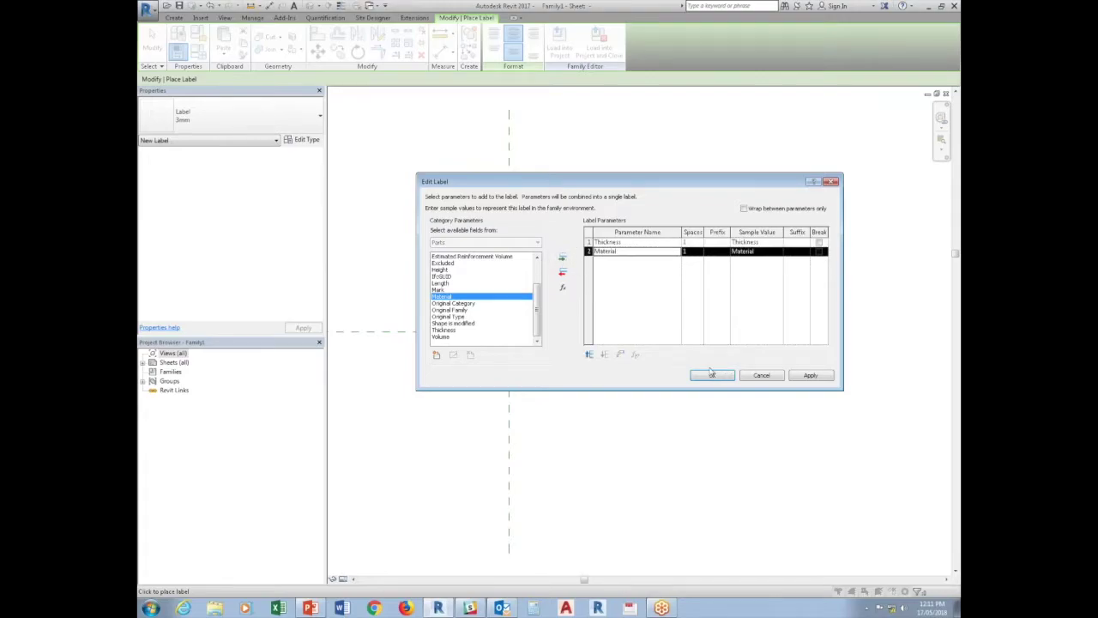
pyautogui.click(711, 375)
pyautogui.scroll(2, 514, 347)
pyautogui.scroll(2, 532, 345)
pyautogui.press('Escape')
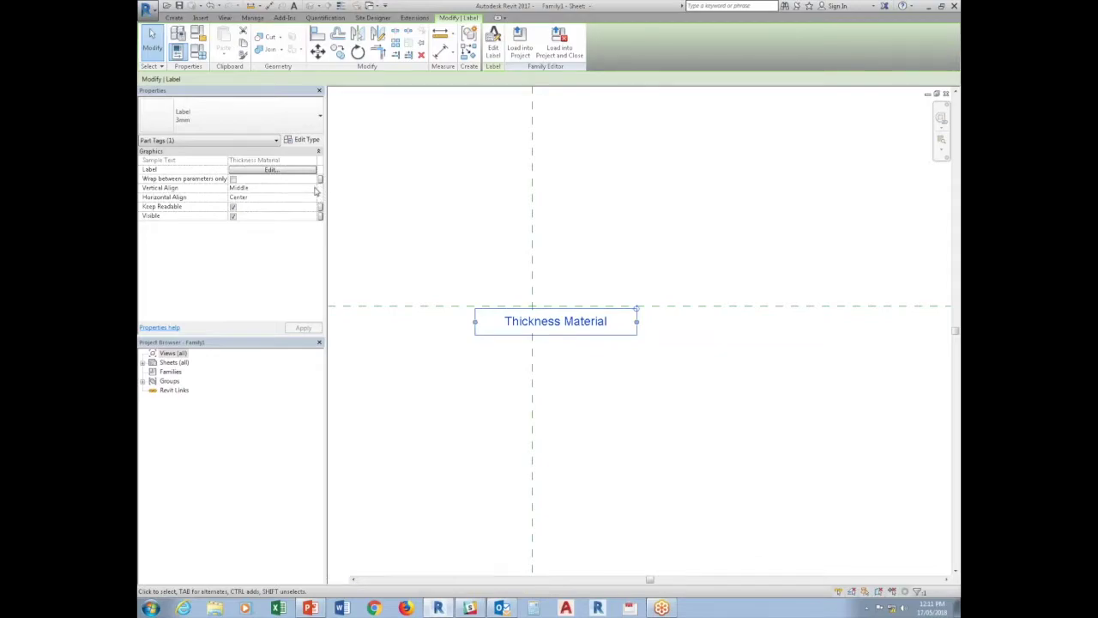
# Step: Align the label Top and Left, move it to the reference-plane intersection, and load the family into the project
pyautogui.click(314, 187)
pyautogui.click(249, 197)
pyautogui.click(314, 197)
pyautogui.click(248, 206)
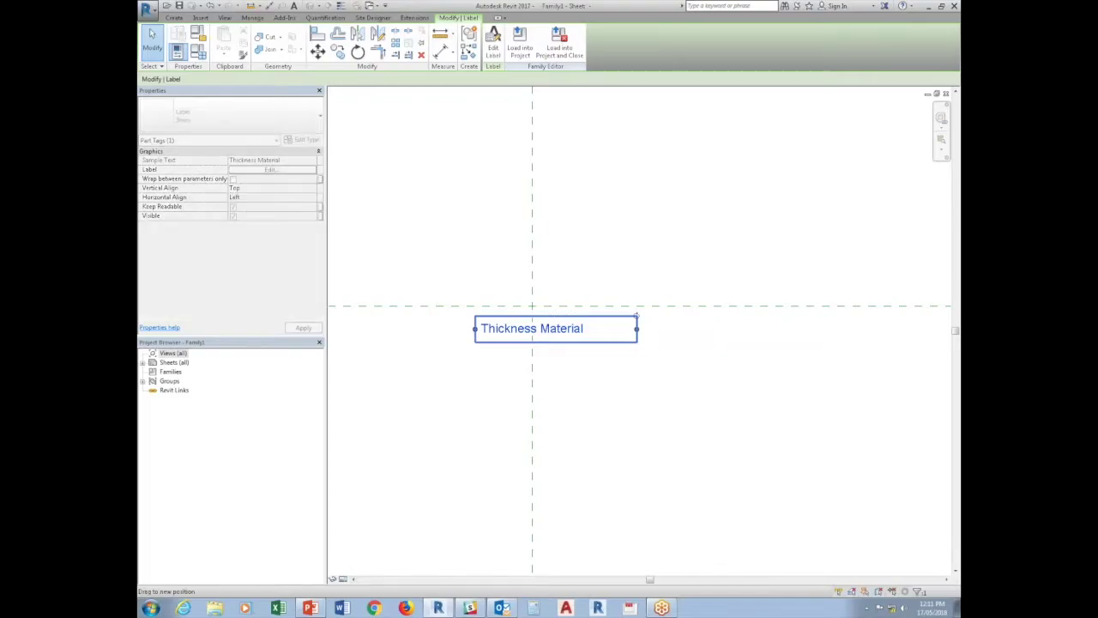
pyautogui.moveTo(544, 315); pyautogui.dragTo(600, 304)
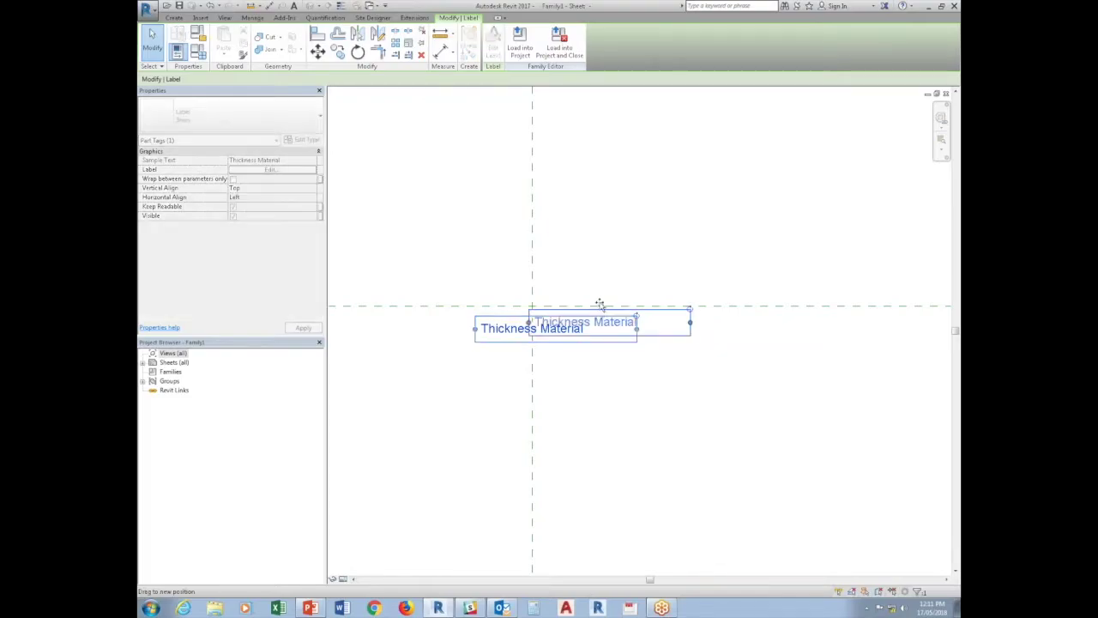
pyautogui.click(520, 52)
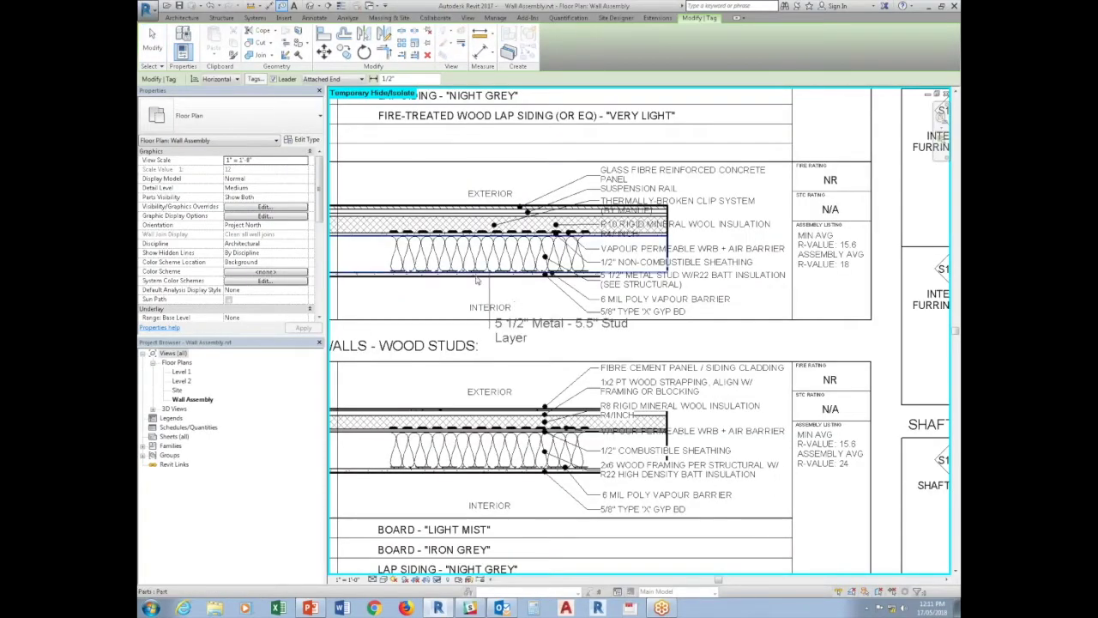
# Step: Temporarily hide the text notes and material tags in the E2.2 wall detail
pyautogui.moveTo(474, 279); pyautogui.dragTo(542, 292, button='middle')
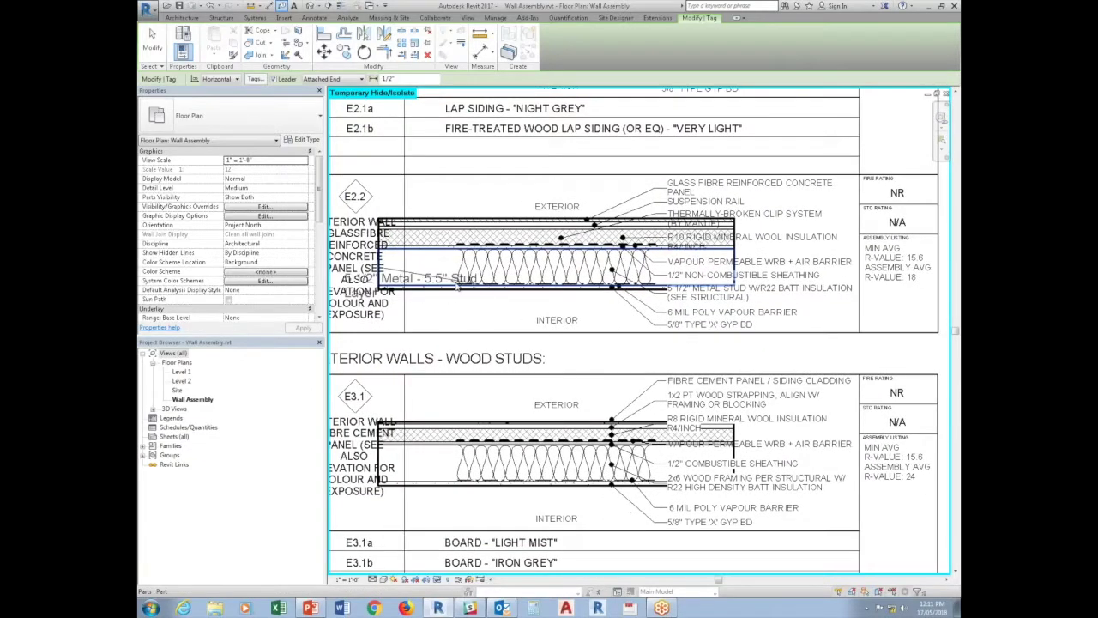
pyautogui.press('Escape')
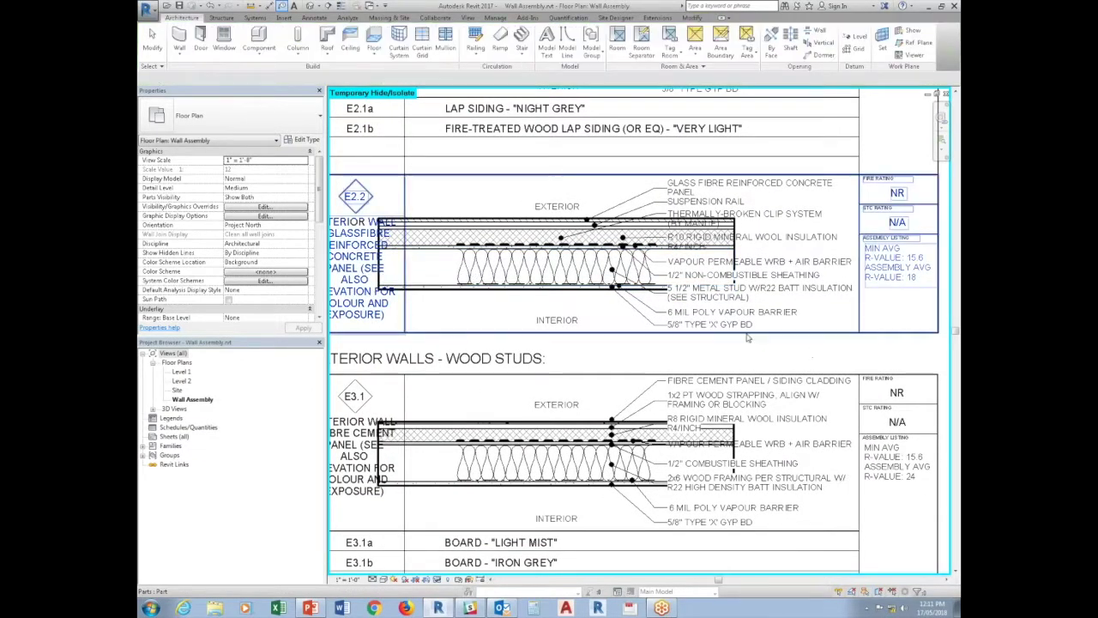
pyautogui.click(734, 311)
pyautogui.click(437, 580)
pyautogui.click(450, 537)
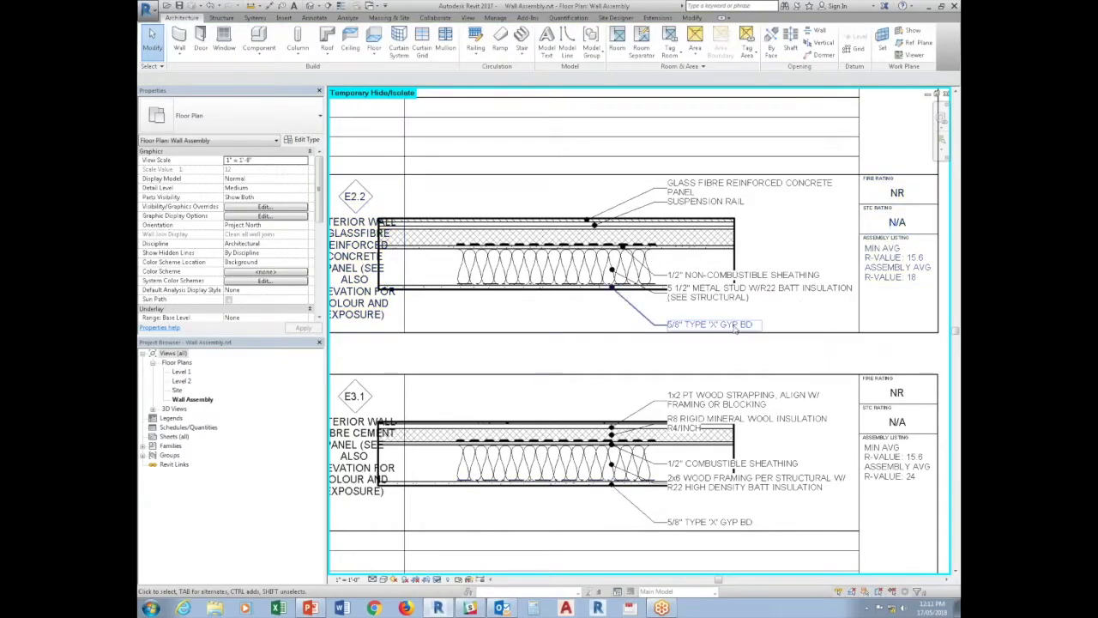
pyautogui.click(738, 328)
pyautogui.click(437, 579)
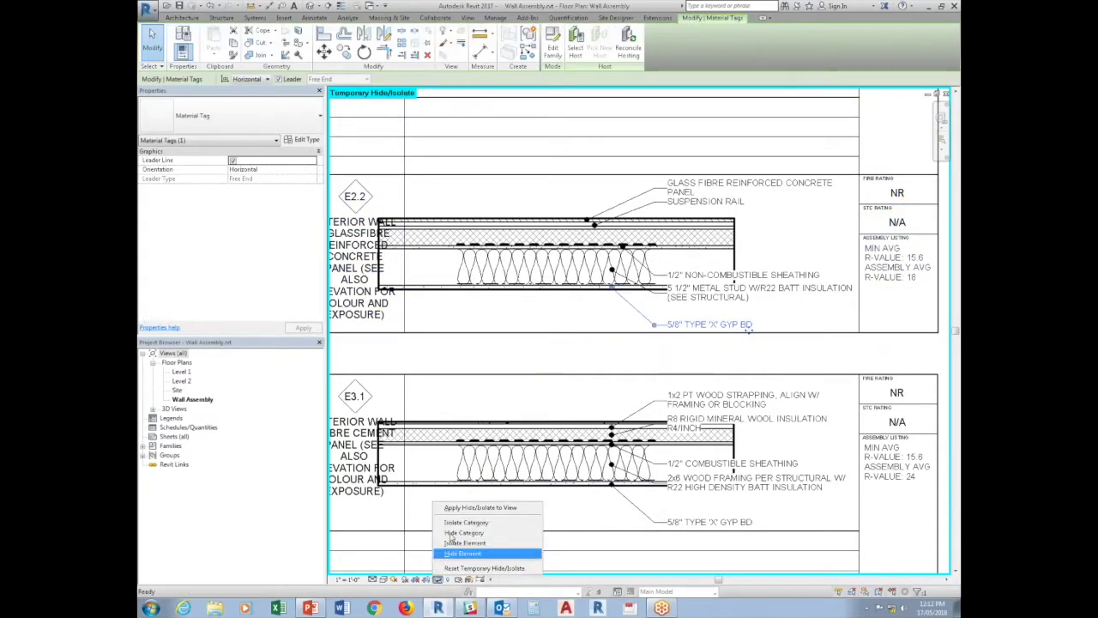
pyautogui.click(453, 537)
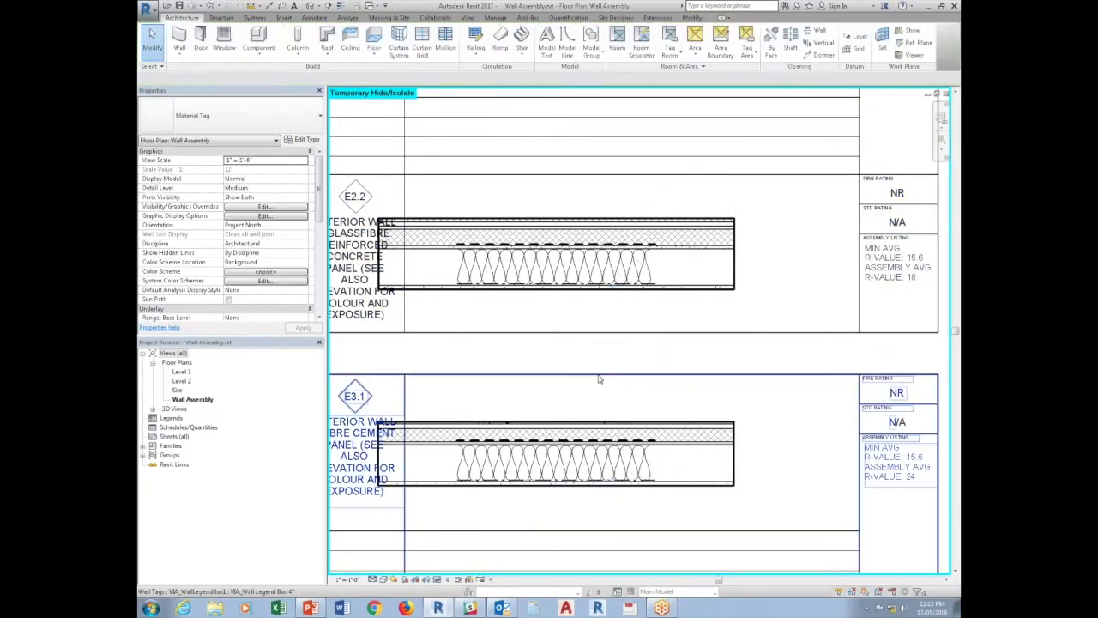
# Step: Tag the E2.2 wall's metal stud, rigid insulation and exterior finish layers, placing the finish tag above the insulation tag
pyautogui.click(310, 18)
pyautogui.click(539, 47)
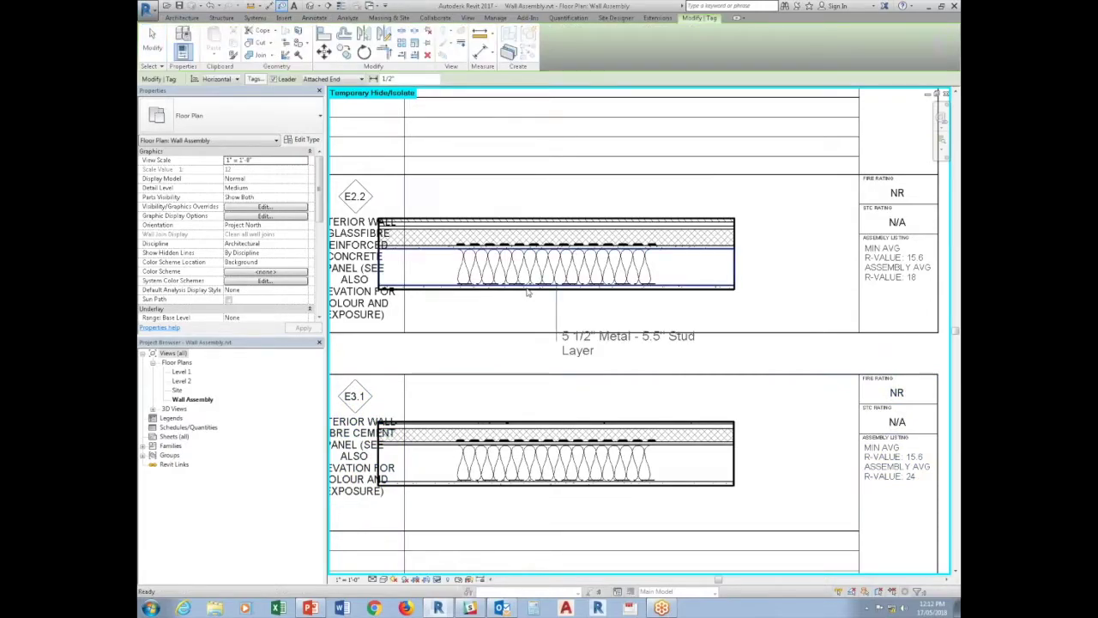
pyautogui.click(558, 330)
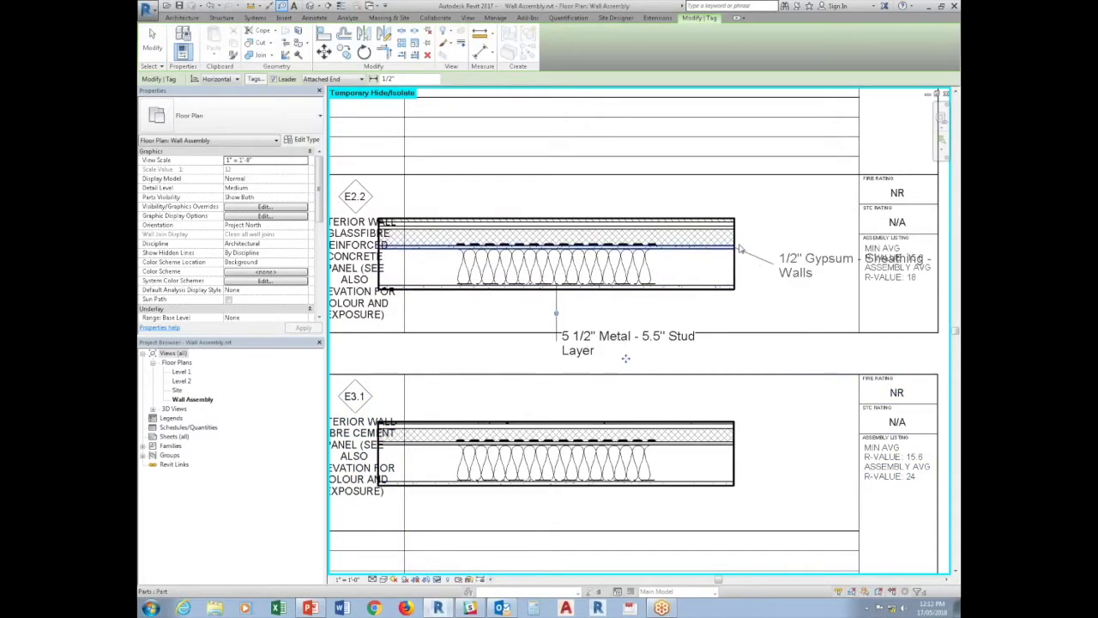
pyautogui.click(752, 251)
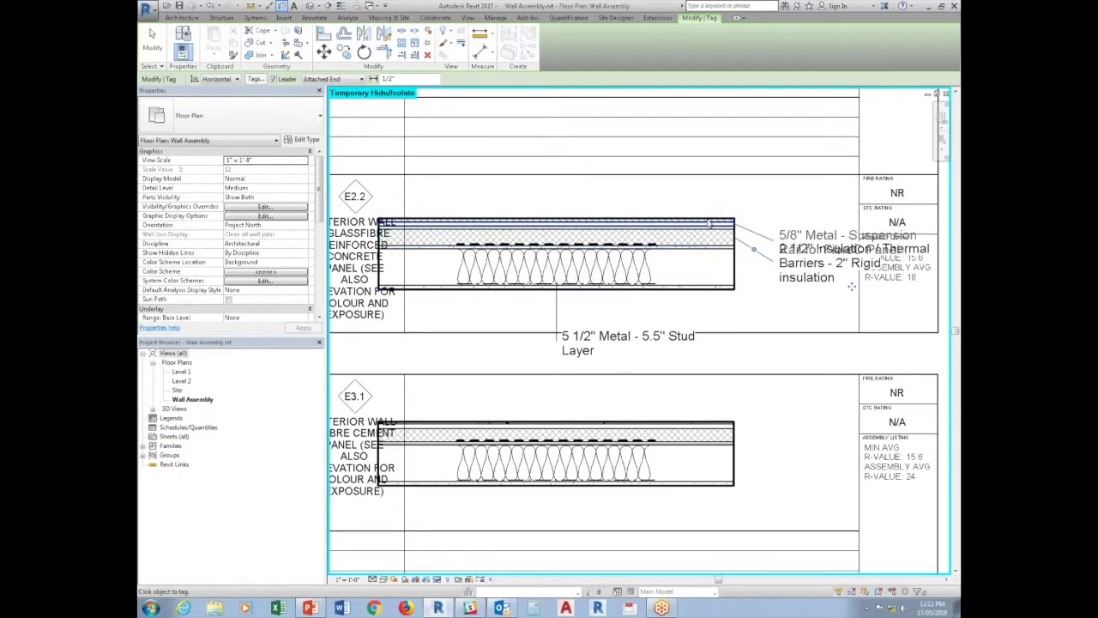
pyautogui.click(753, 228)
pyautogui.press('Escape')
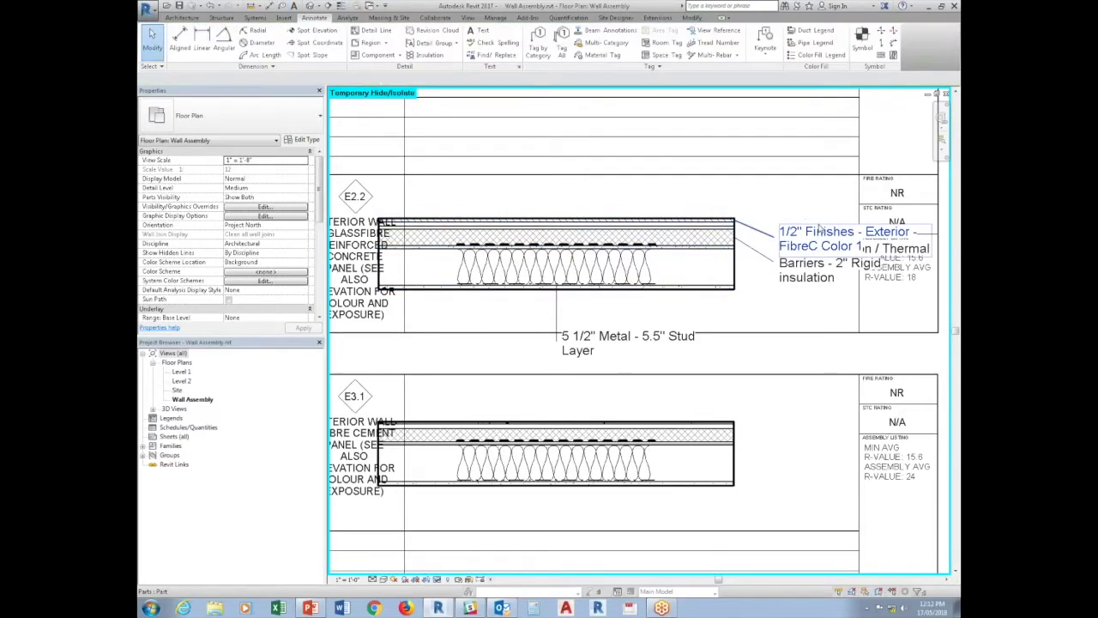
pyautogui.moveTo(824, 244); pyautogui.dragTo(840, 210)
pyautogui.press('Escape')
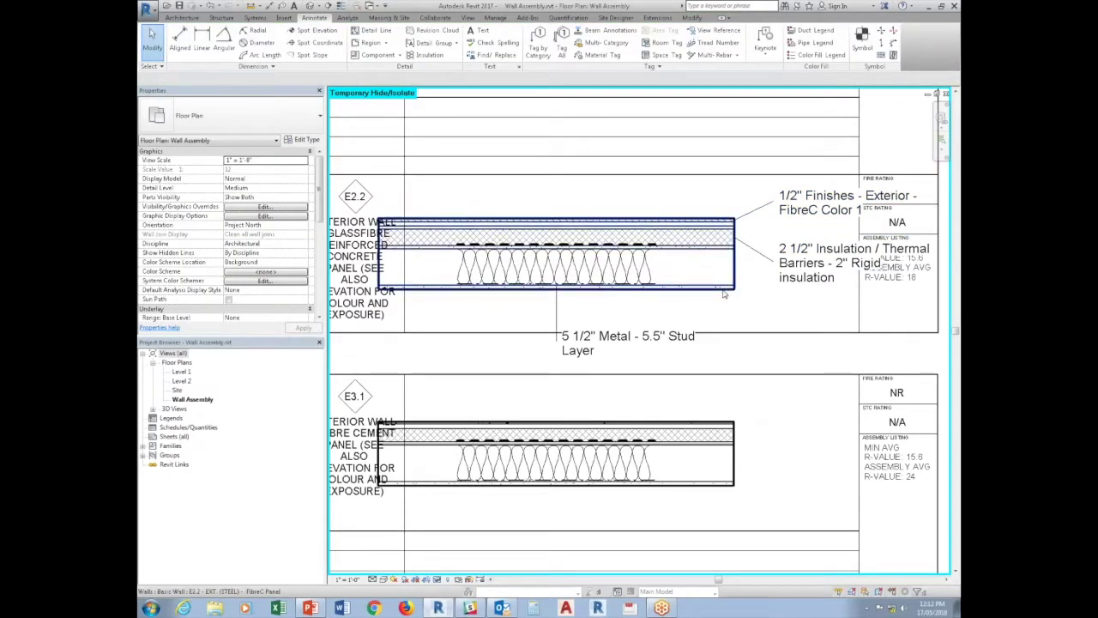
pyautogui.click(723, 293)
pyautogui.click(302, 139)
# Step: Make the exterior finish layer 3/4" thick and the stud layer 3 5/8" thick
pyautogui.moveTo(810, 160)
pyautogui.mouseDown()
pyautogui.moveTo(608, 143)
pyautogui.moveTo(295, 139)
pyautogui.mouseUp()
pyautogui.click(371, 233)
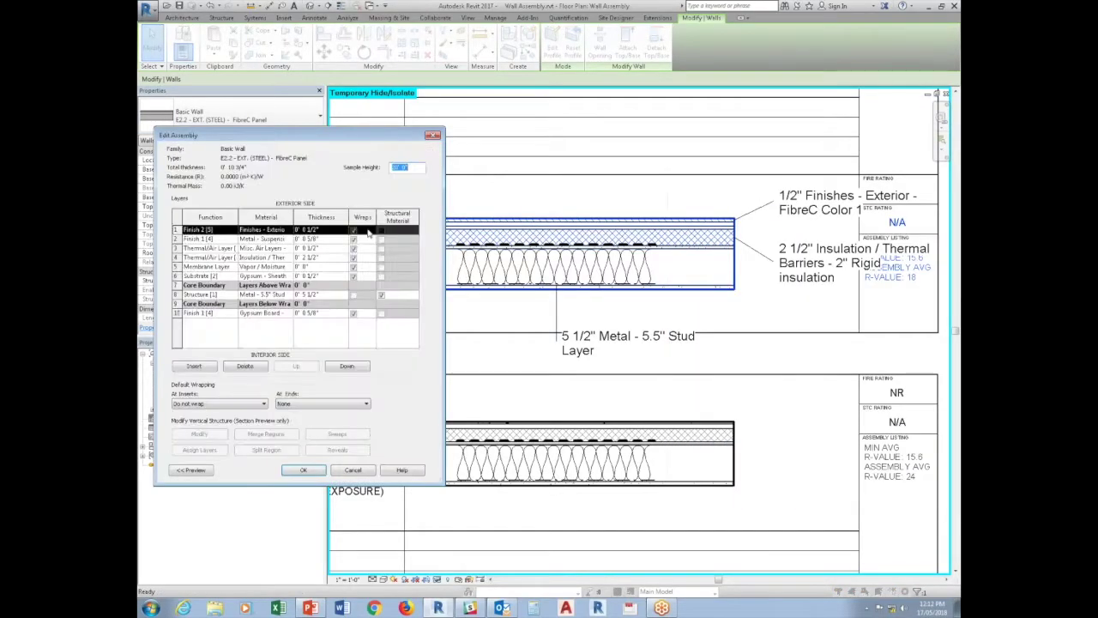
pyautogui.click(322, 230)
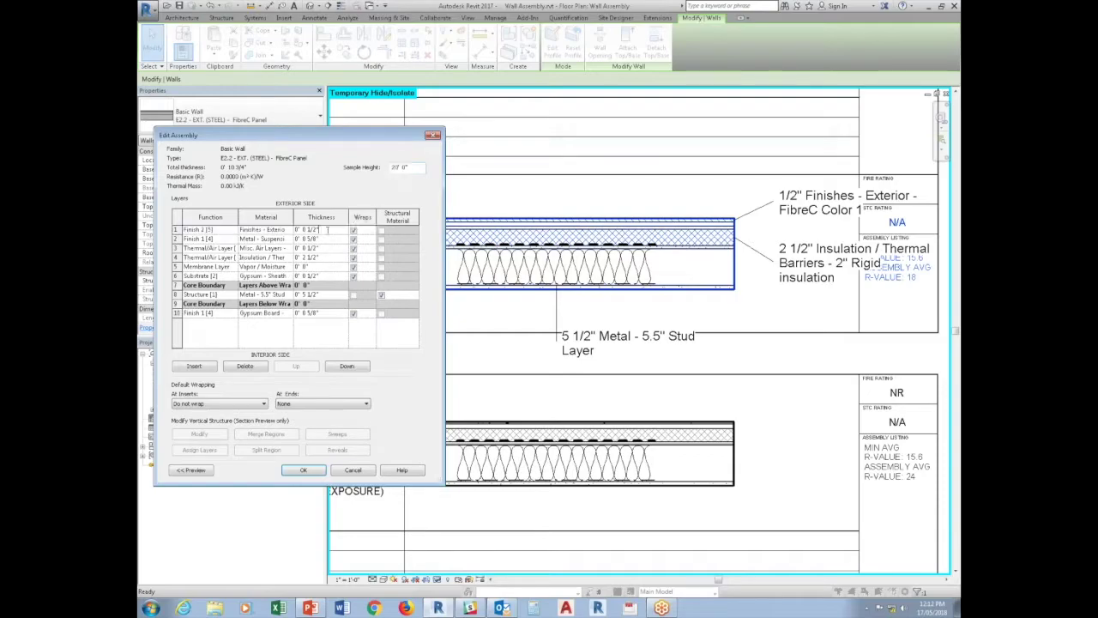
pyautogui.write('3/4')
pyautogui.click(316, 294)
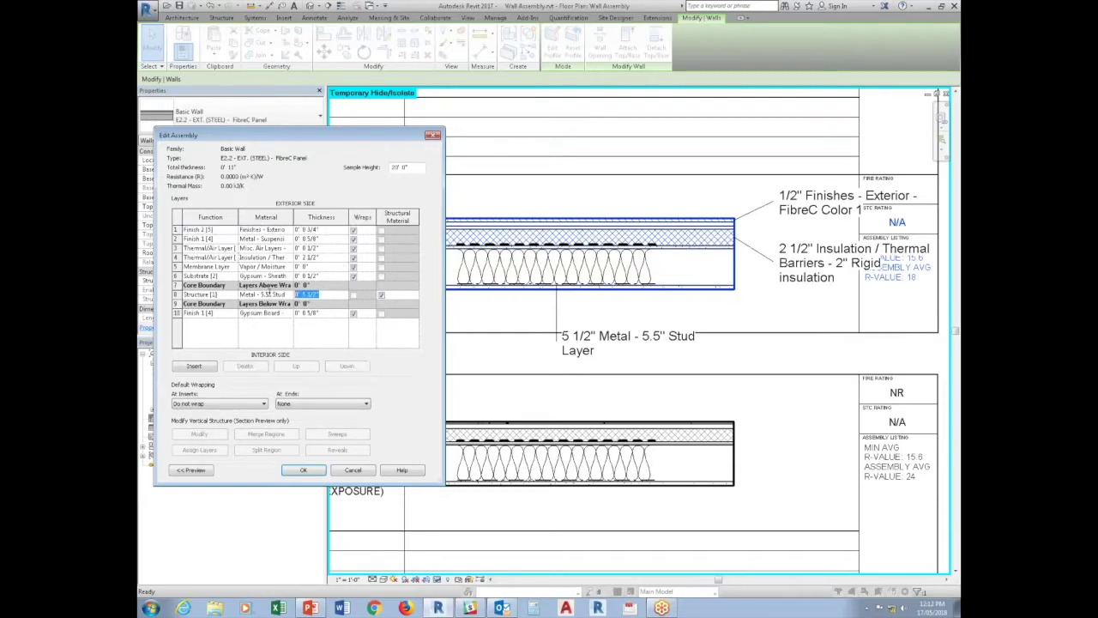
pyautogui.write('3')
pyautogui.click(305, 470)
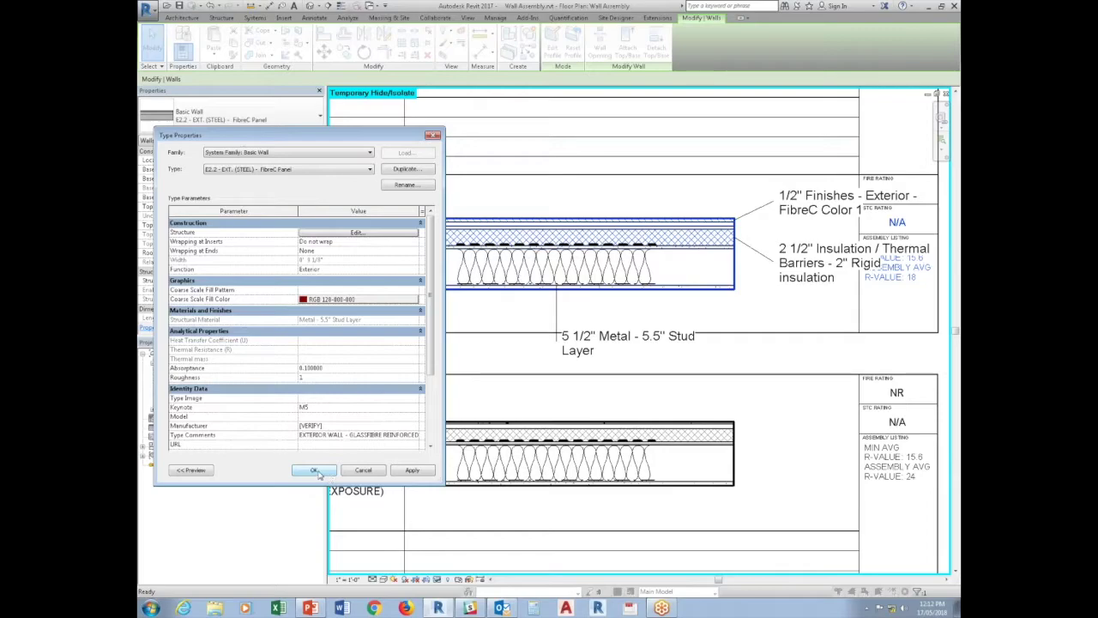
pyautogui.click(315, 471)
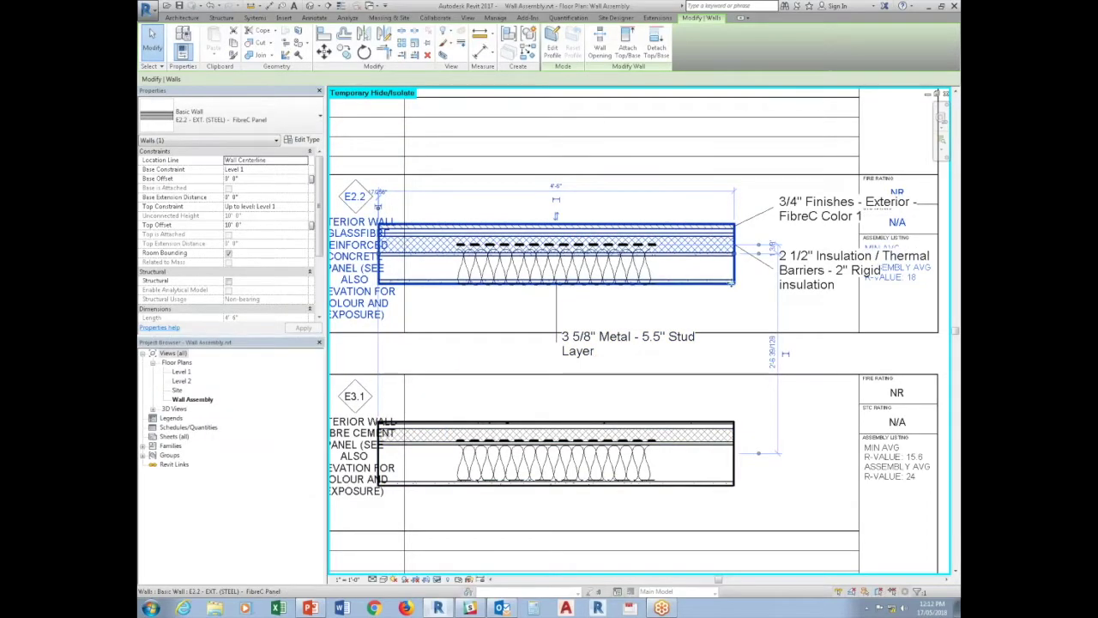
# Step: Assign the Metal - Stud Layer material to the wall's stud layer
pyautogui.click(300, 139)
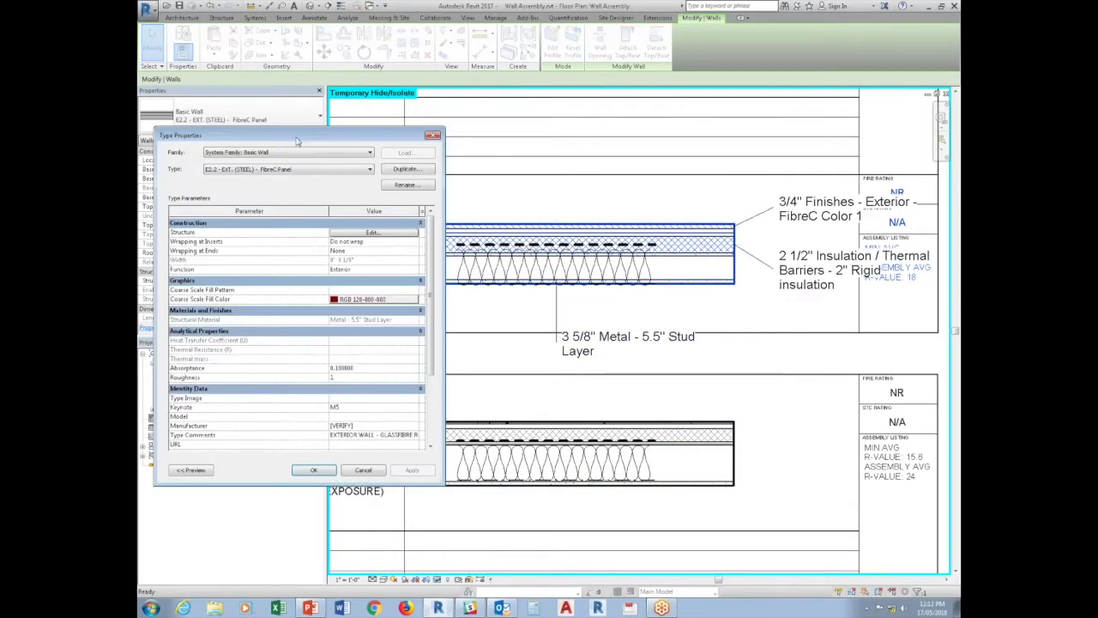
pyautogui.click(374, 232)
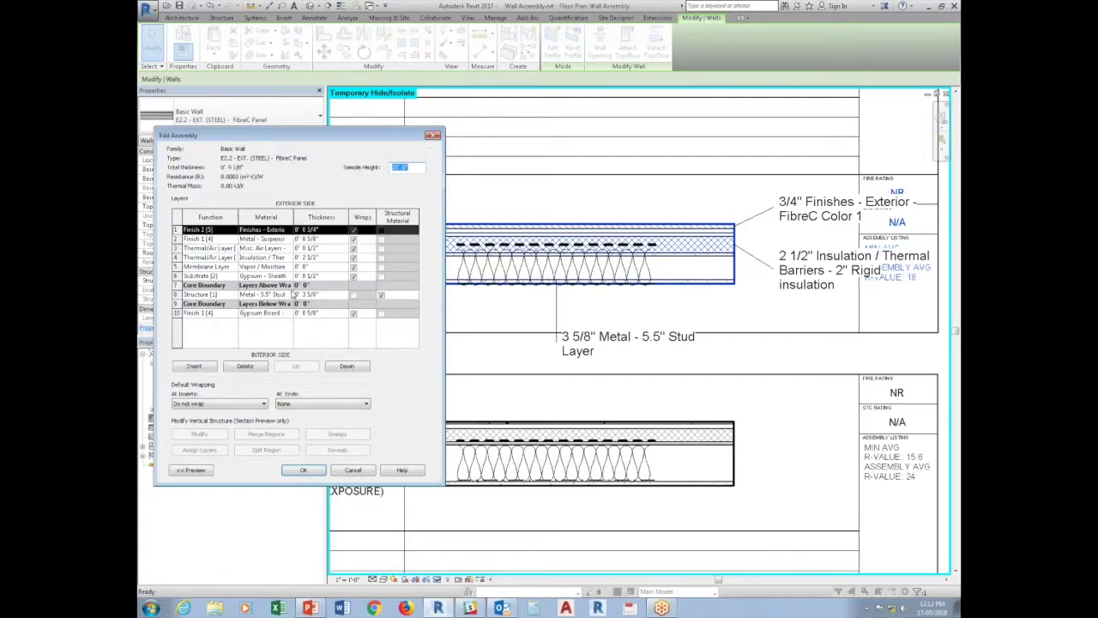
pyautogui.click(293, 294)
pyautogui.click(289, 294)
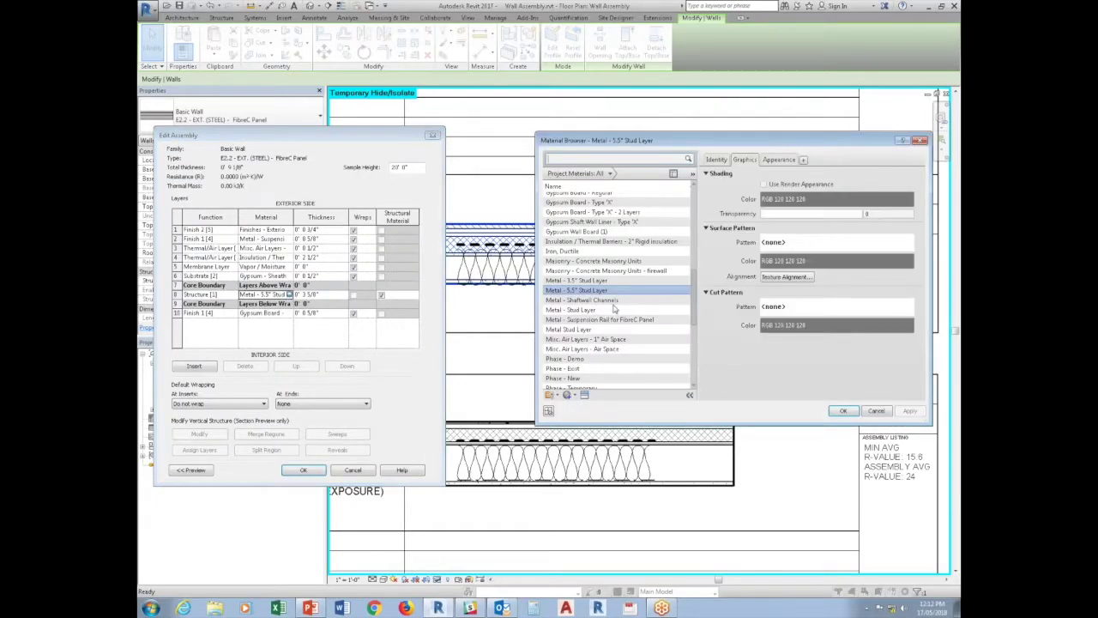
pyautogui.click(604, 311)
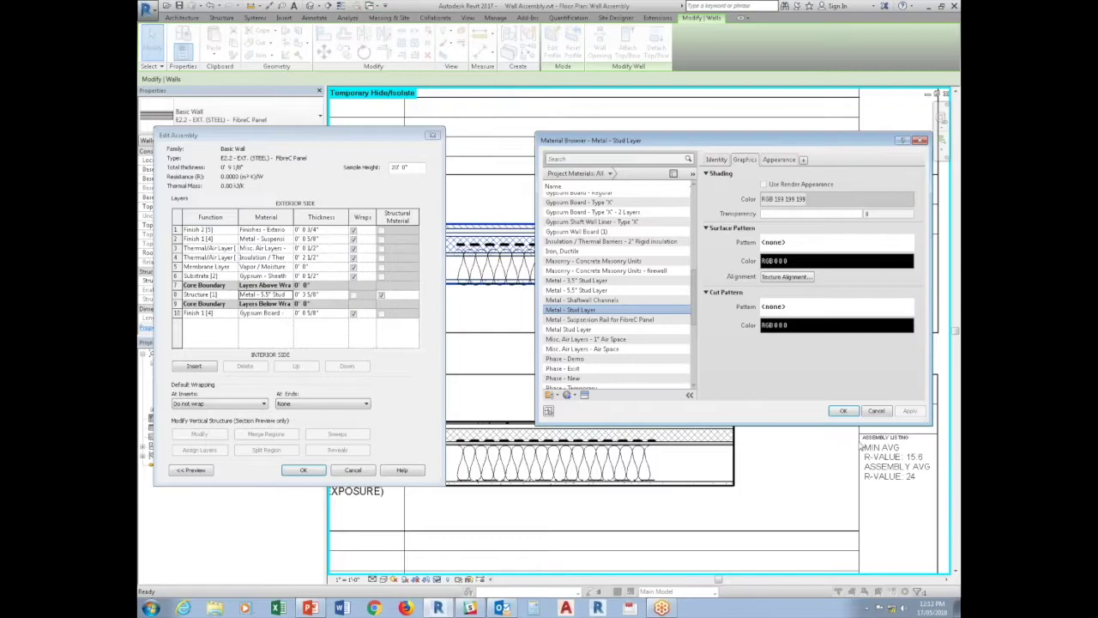
pyautogui.click(857, 411)
pyautogui.click(299, 471)
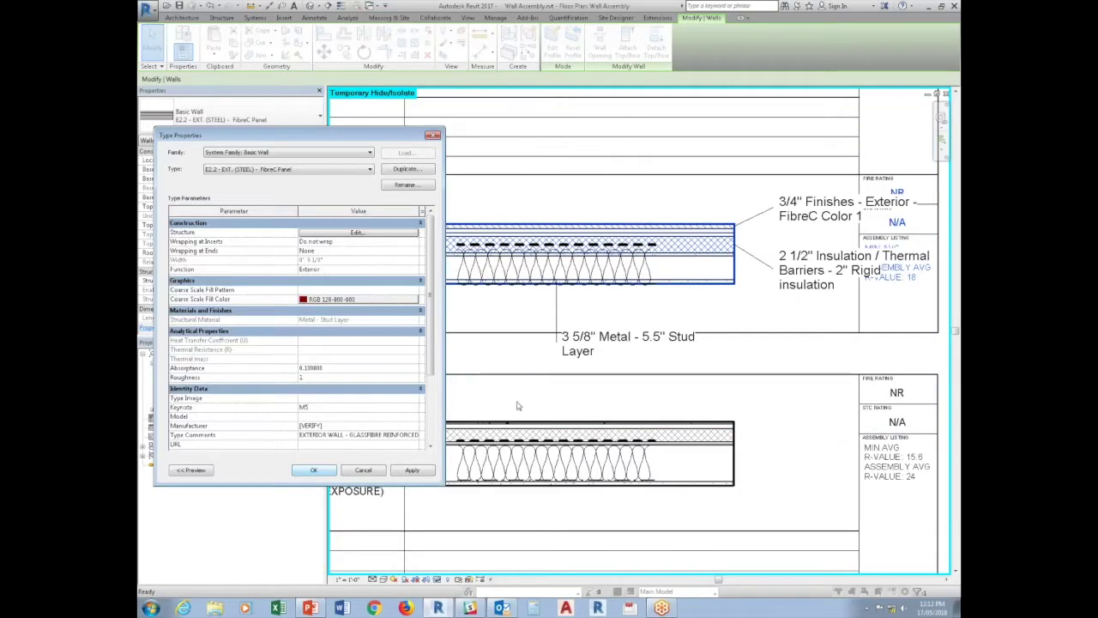
pyautogui.click(313, 470)
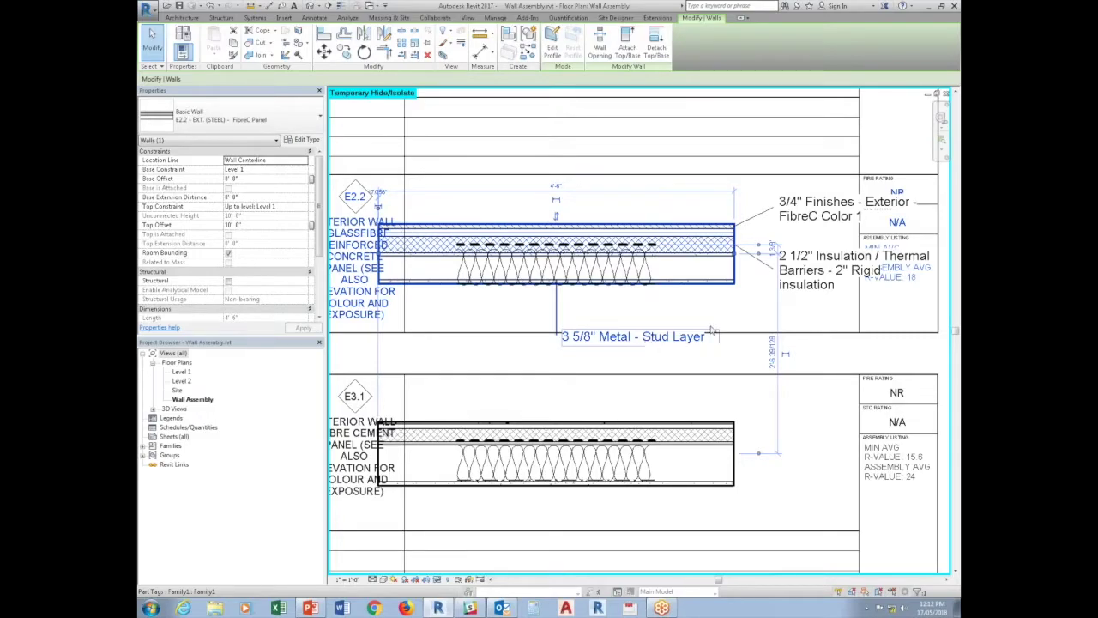
pyautogui.click(168, 10)
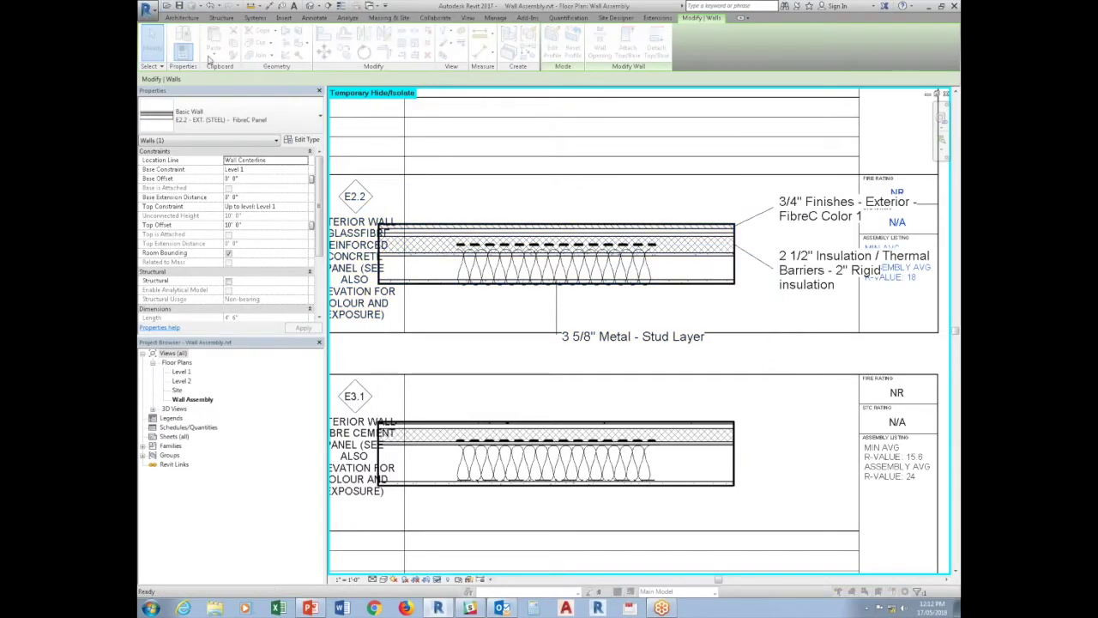
# Step: Open Wall Assembly - convert to parts from the BIM_Standards T009 Sample Files folder
pyautogui.click(429, 390)
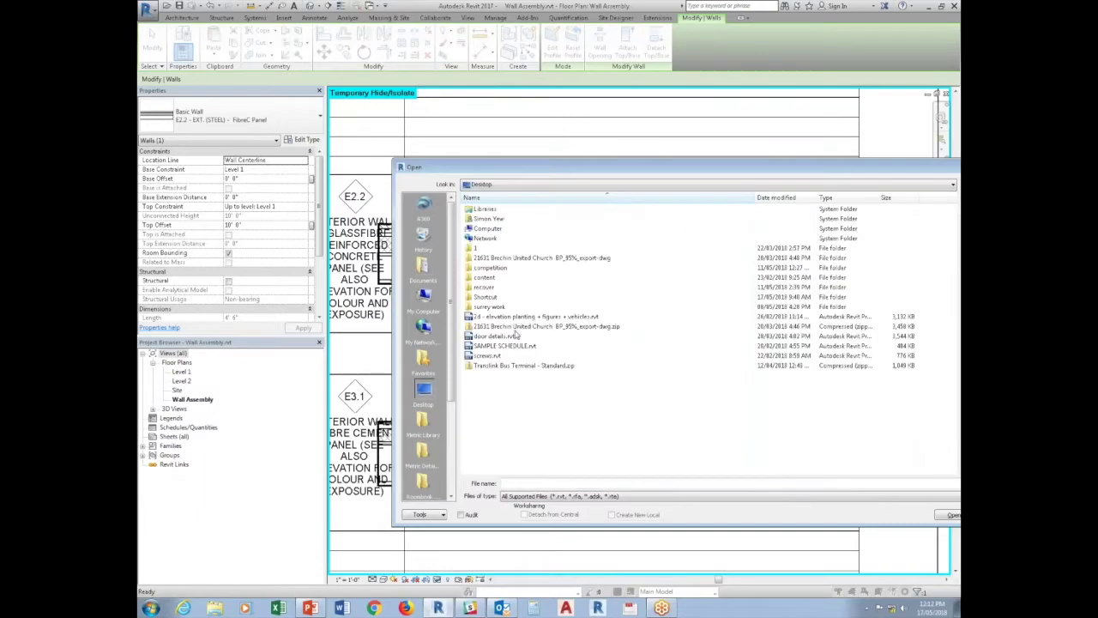
pyautogui.doubleClick(491, 305)
pyautogui.doubleClick(496, 366)
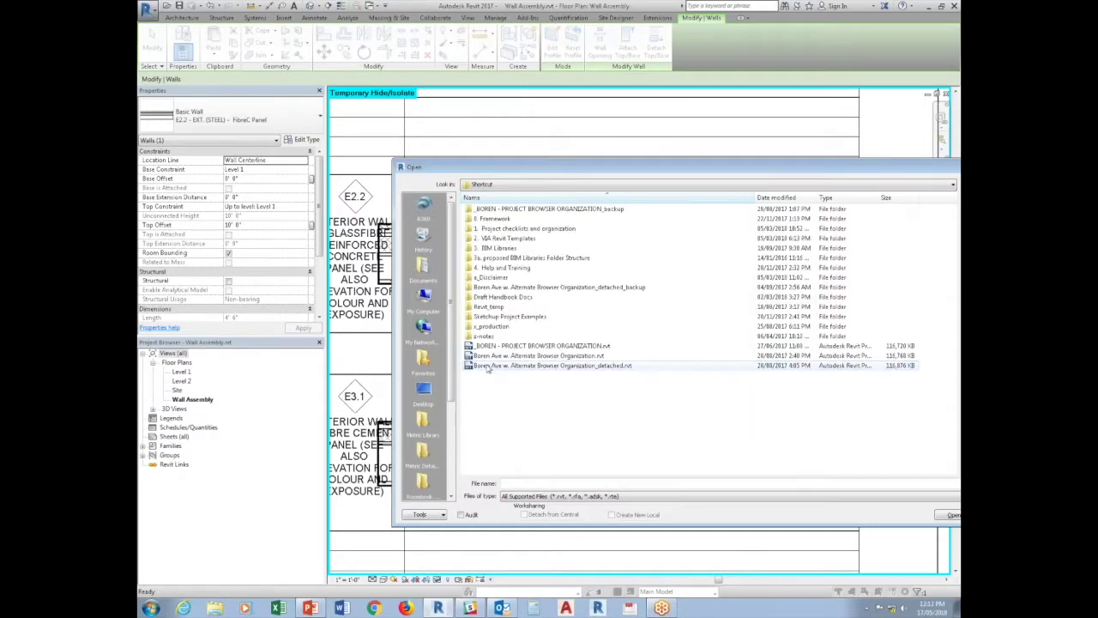
pyautogui.doubleClick(498, 268)
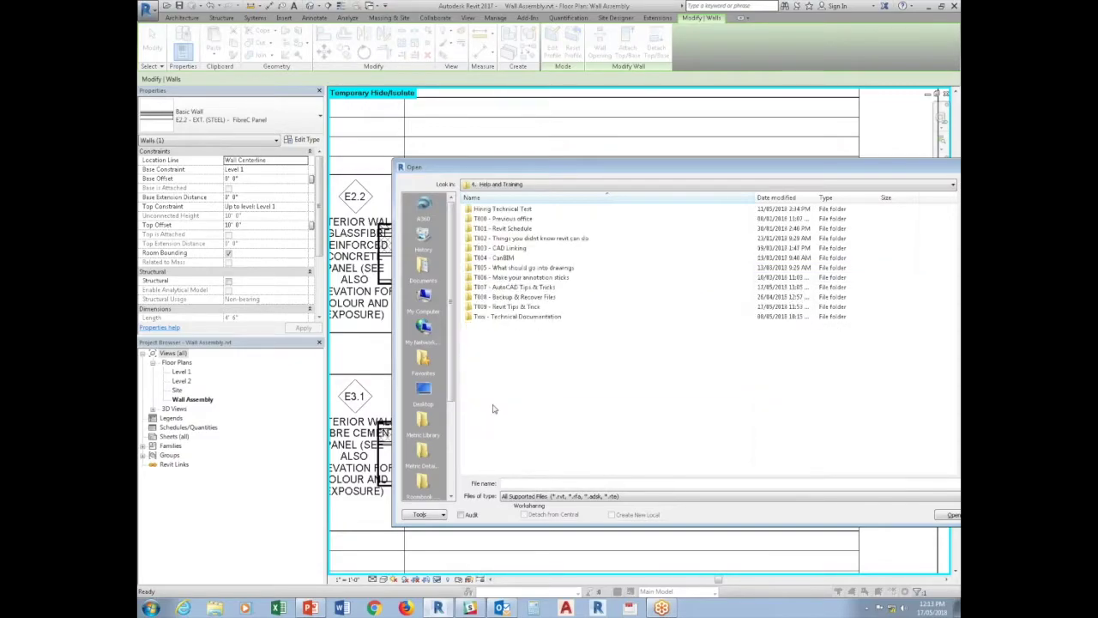
pyautogui.doubleClick(506, 306)
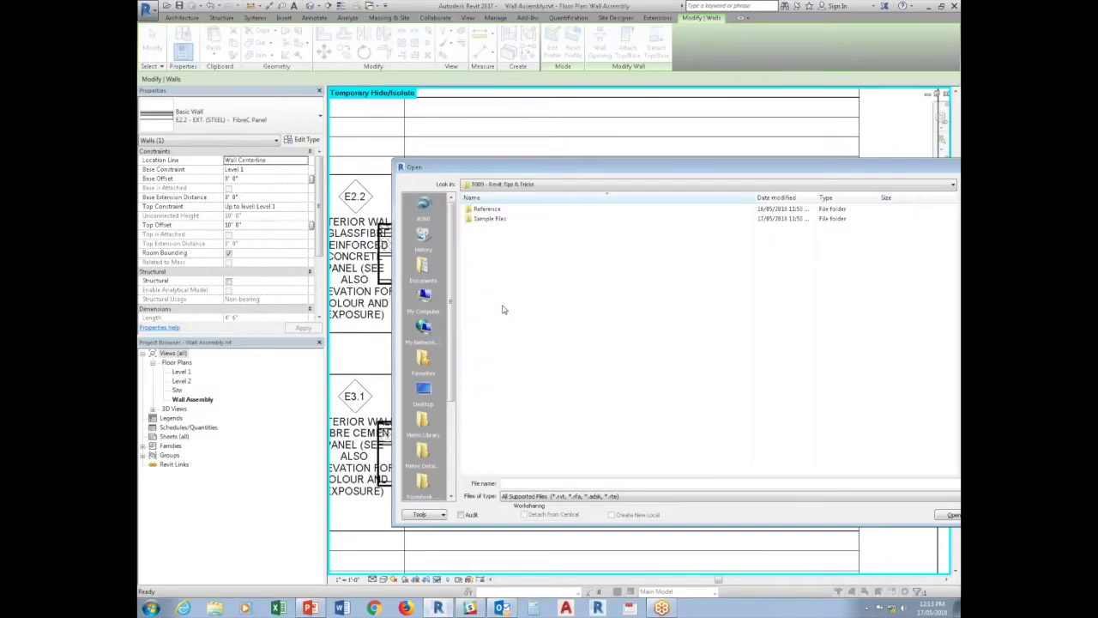
pyautogui.doubleClick(487, 220)
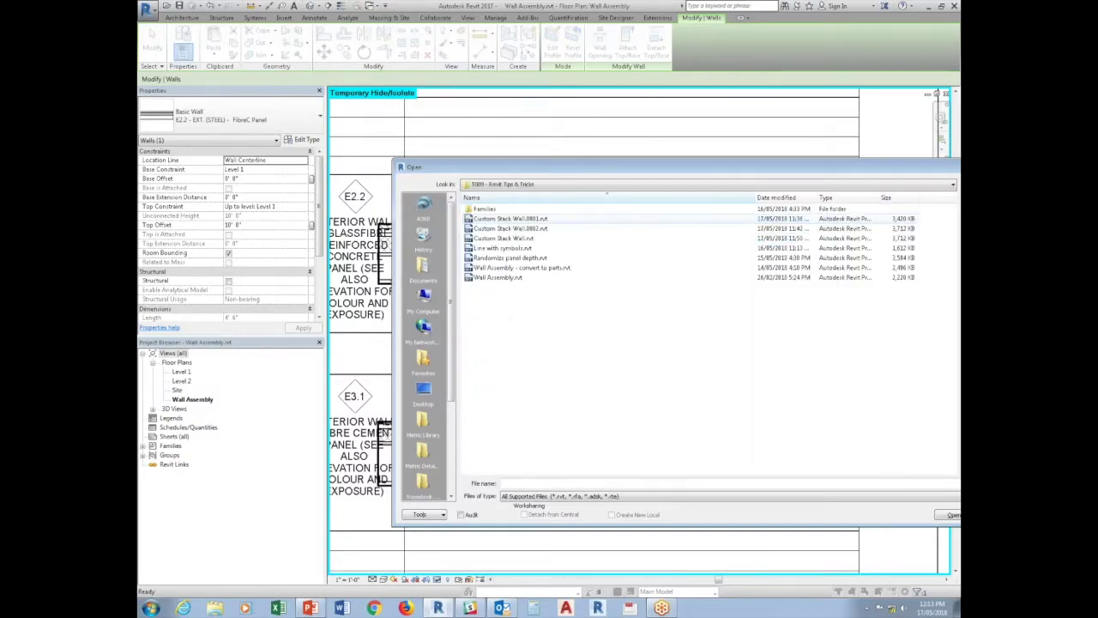
pyautogui.click(497, 277)
pyautogui.click(515, 267)
pyautogui.click(755, 267)
pyautogui.click(950, 515)
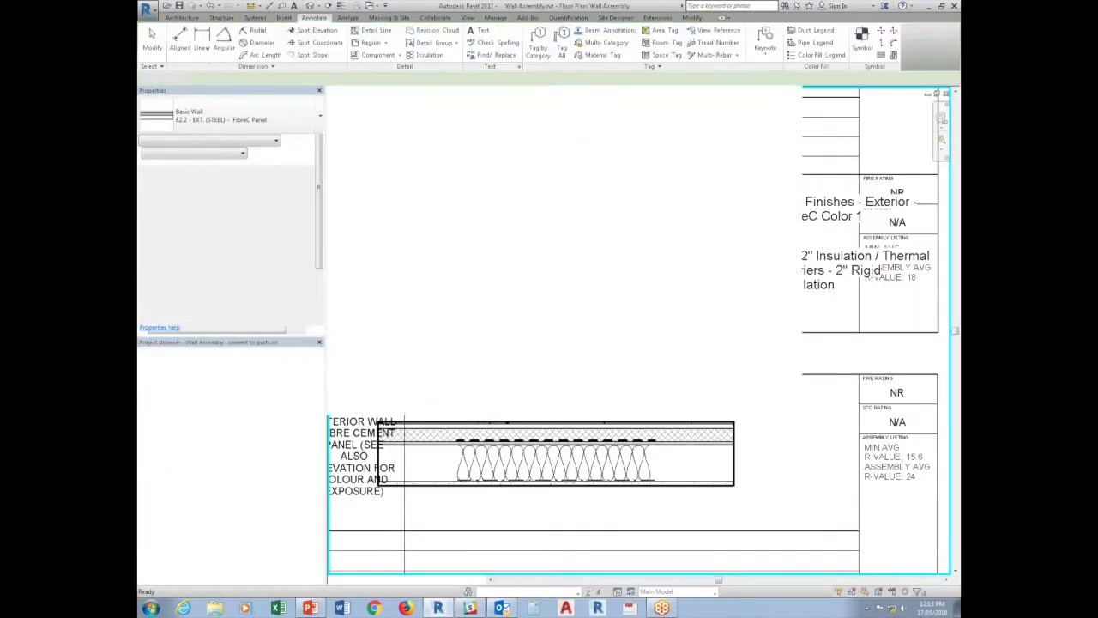
# Step: View the Wall Assembly - Material plan, then switch to the Wall Assembly - Parts plan
pyautogui.scroll(2, 609, 473)
pyautogui.scroll(3, 519, 386)
pyautogui.scroll(3, 519, 386)
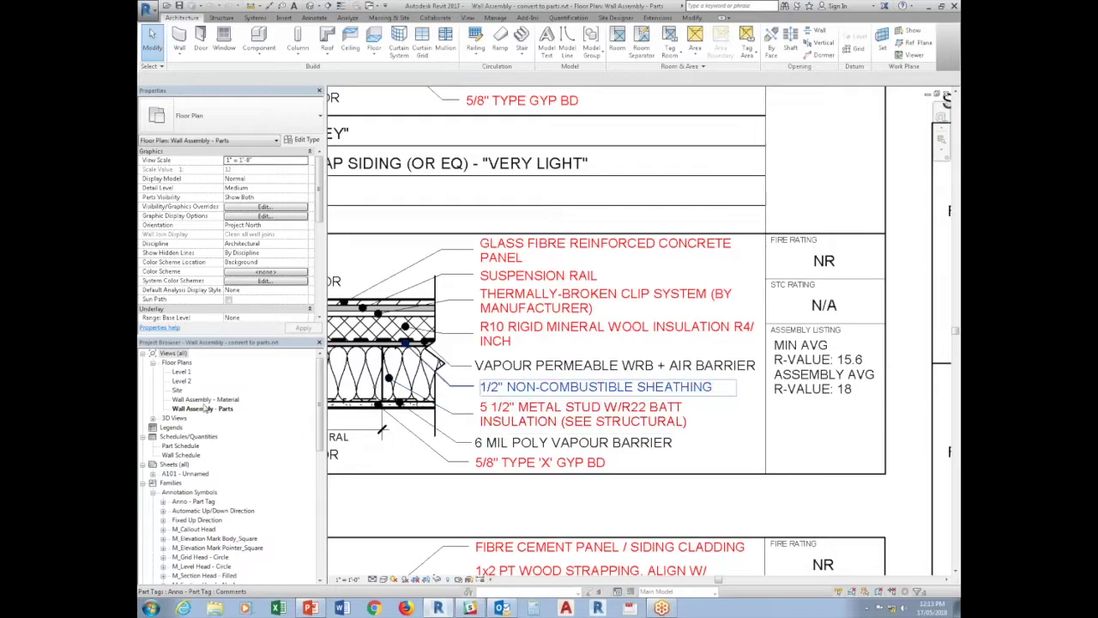
pyautogui.doubleClick(206, 401)
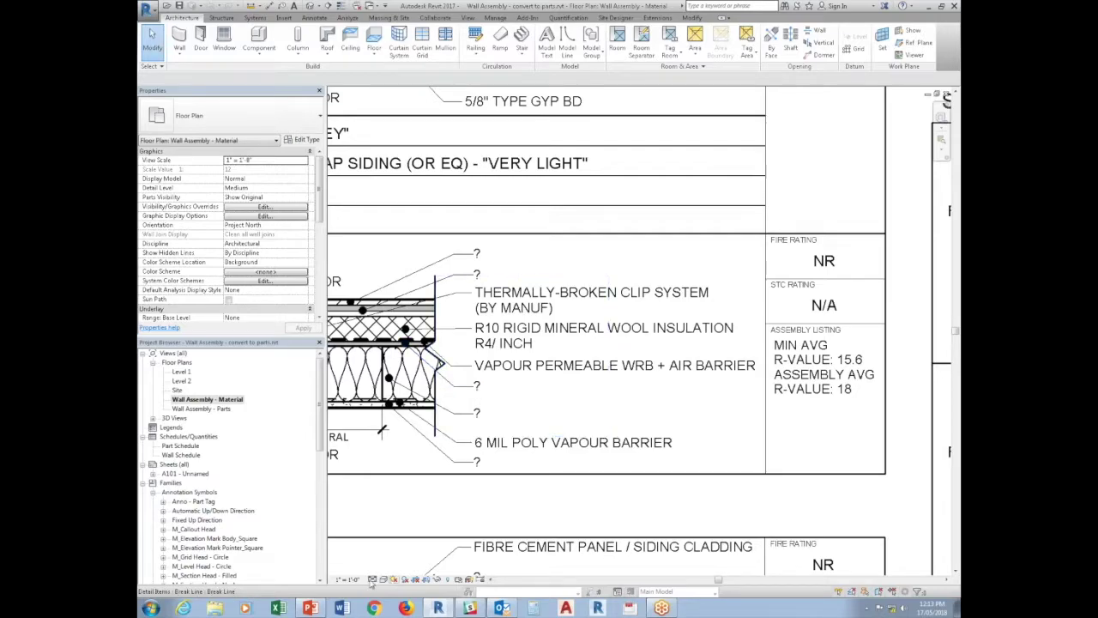
pyautogui.doubleClick(230, 409)
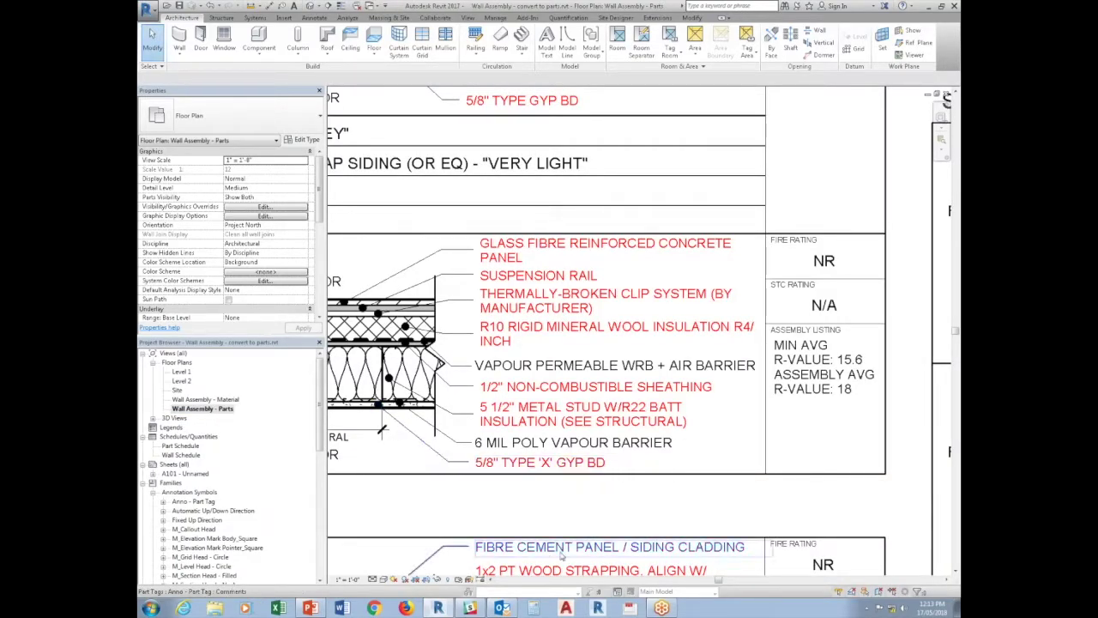
pyautogui.moveTo(580, 507); pyautogui.dragTo(592, 519, button='middle')
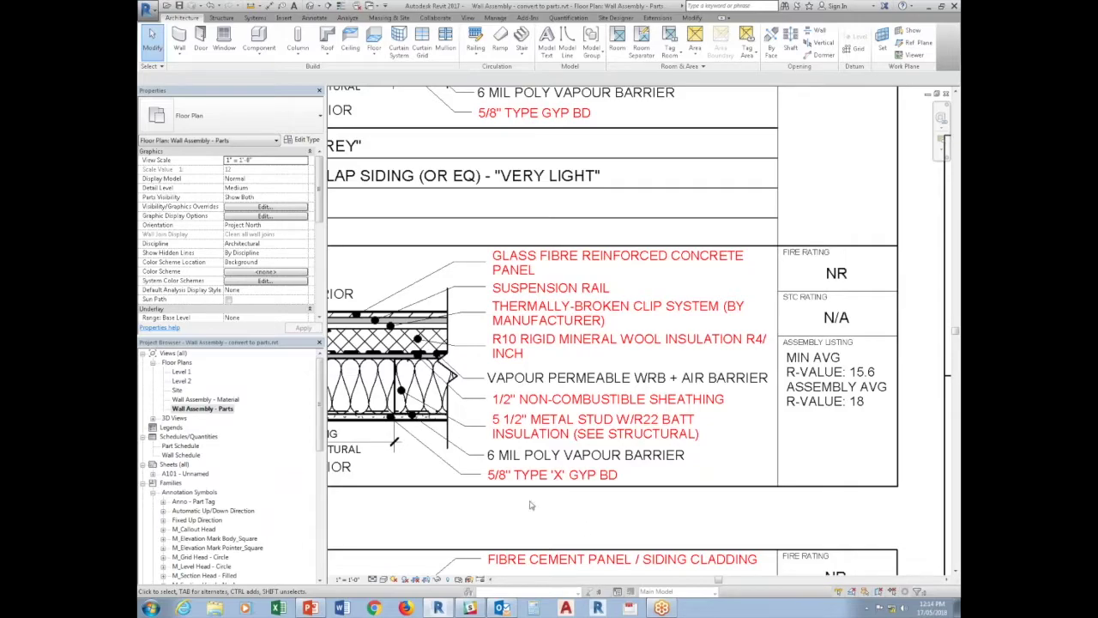
pyautogui.click(554, 483)
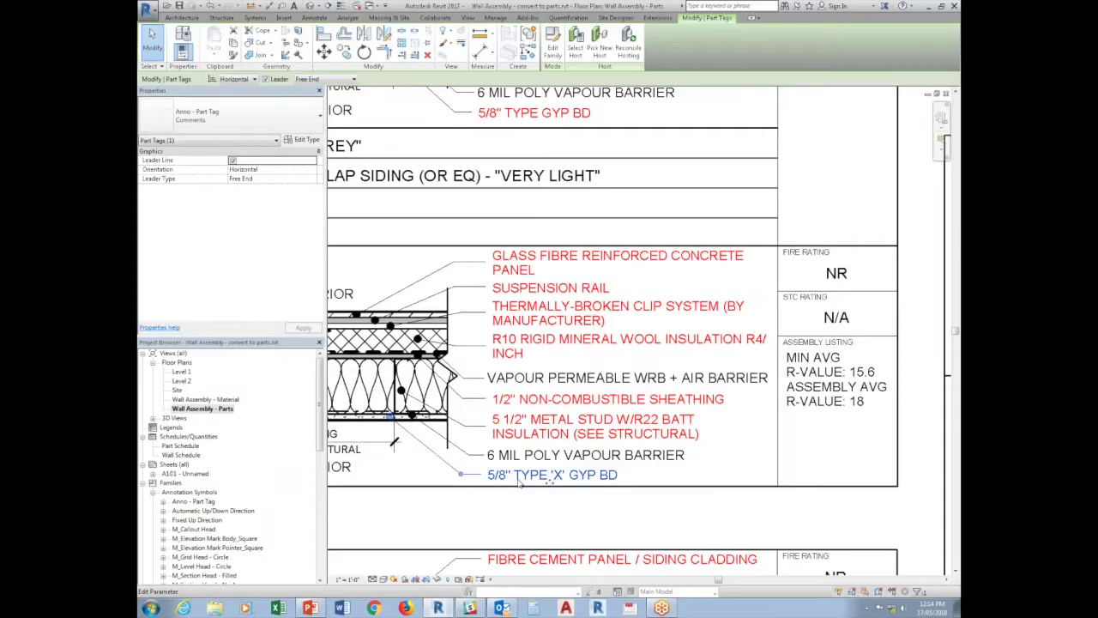
# Step: Switch the gypsum tag to Comments + Thickness and delete the duplicate 5/8" from its comments
pyautogui.click(250, 128)
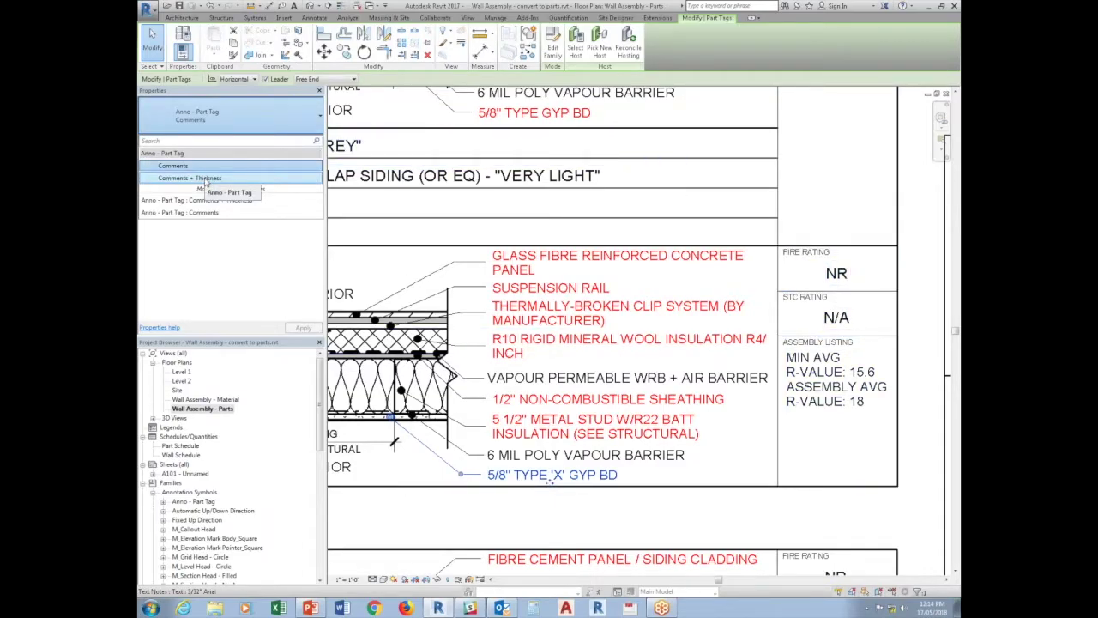
pyautogui.click(206, 177)
pyautogui.click(528, 477)
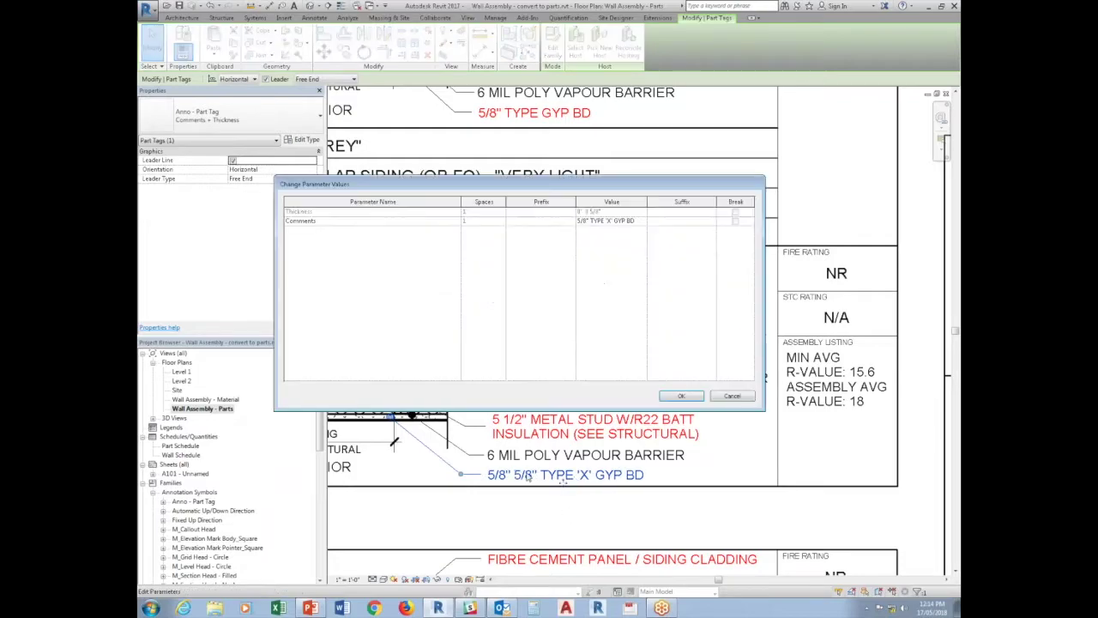
pyautogui.moveTo(588, 221); pyautogui.dragTo(499, 222)
pyautogui.press('Delete')
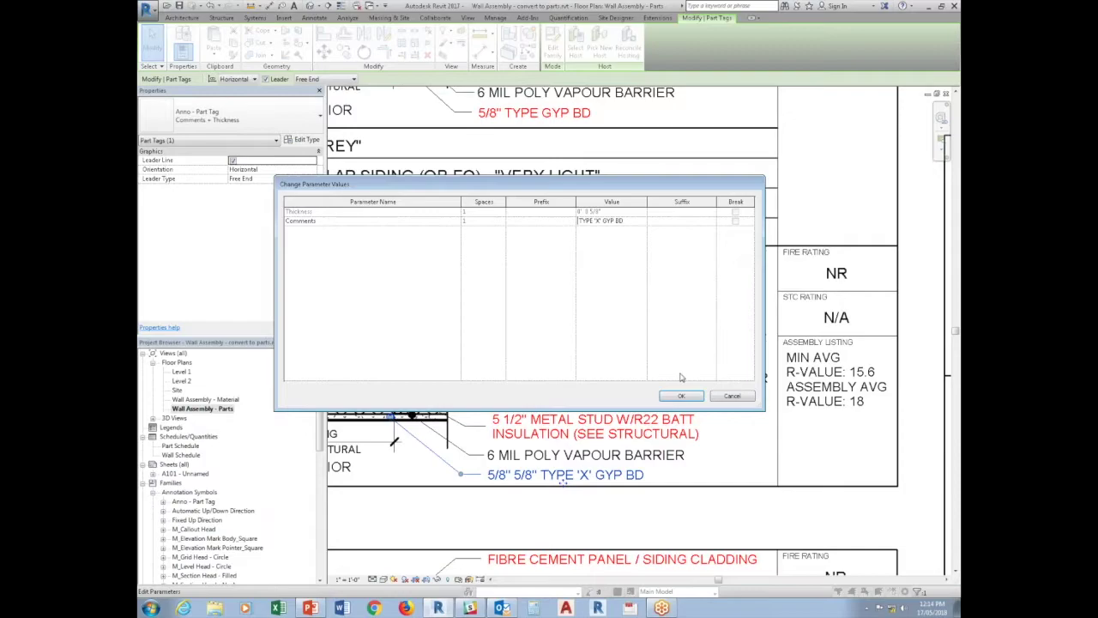
pyautogui.click(678, 397)
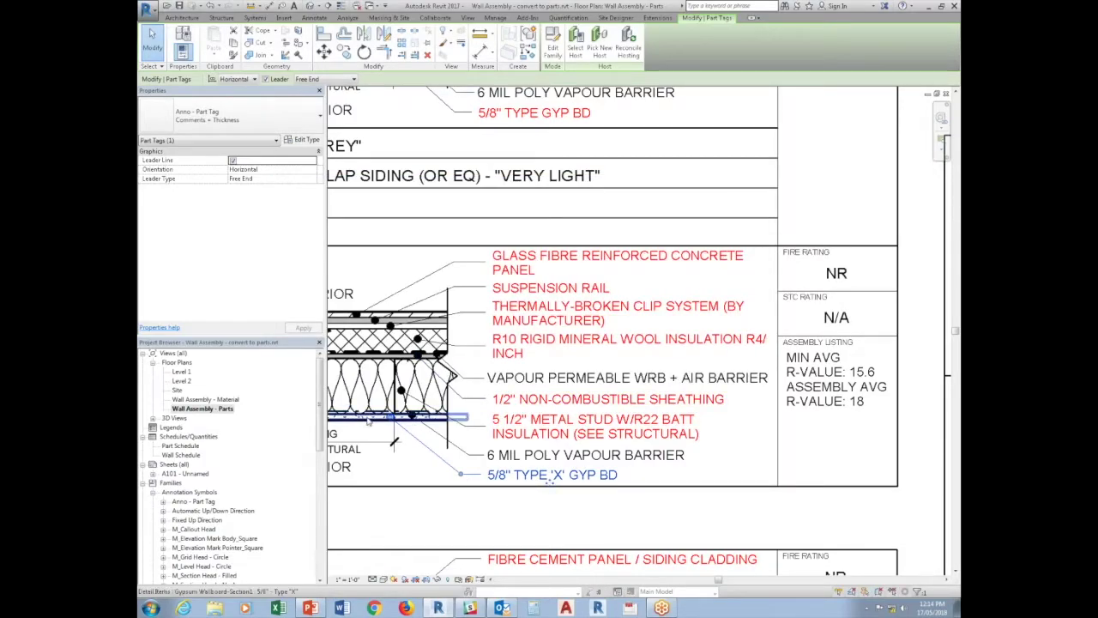
# Step: Temporarily hide the gypsum wallboard detail item
pyautogui.click(367, 417)
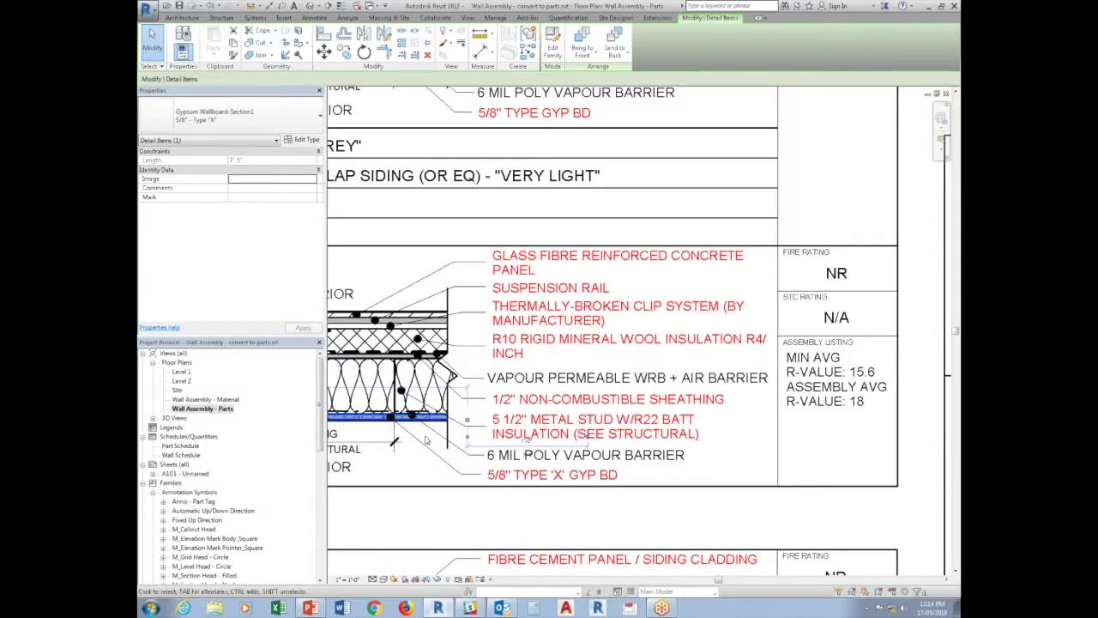
pyautogui.click(437, 580)
pyautogui.click(446, 556)
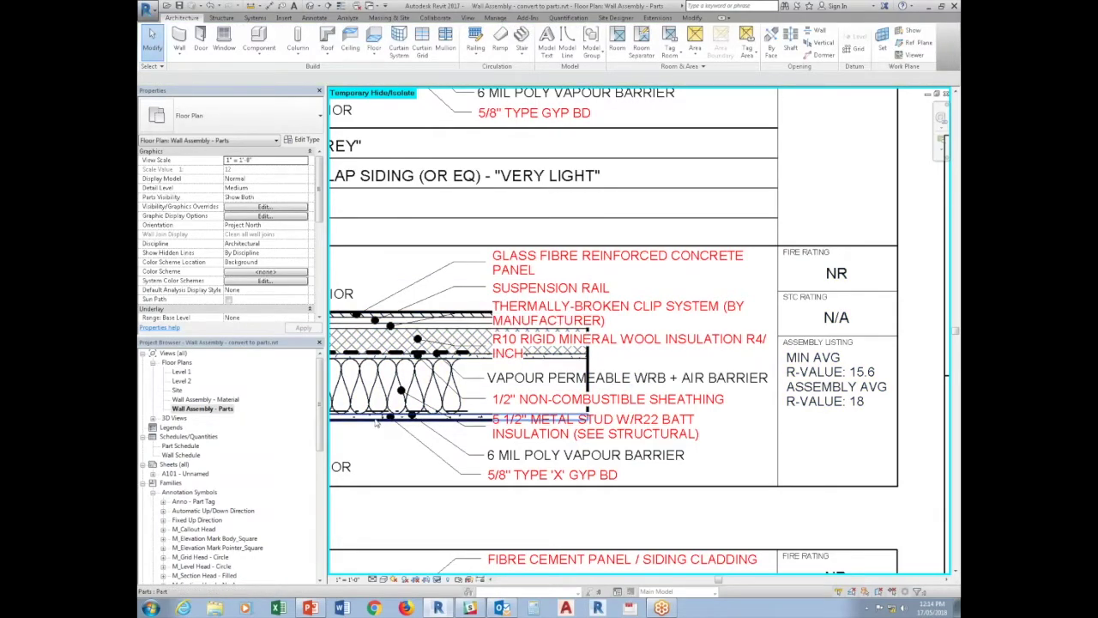
pyautogui.click(375, 420)
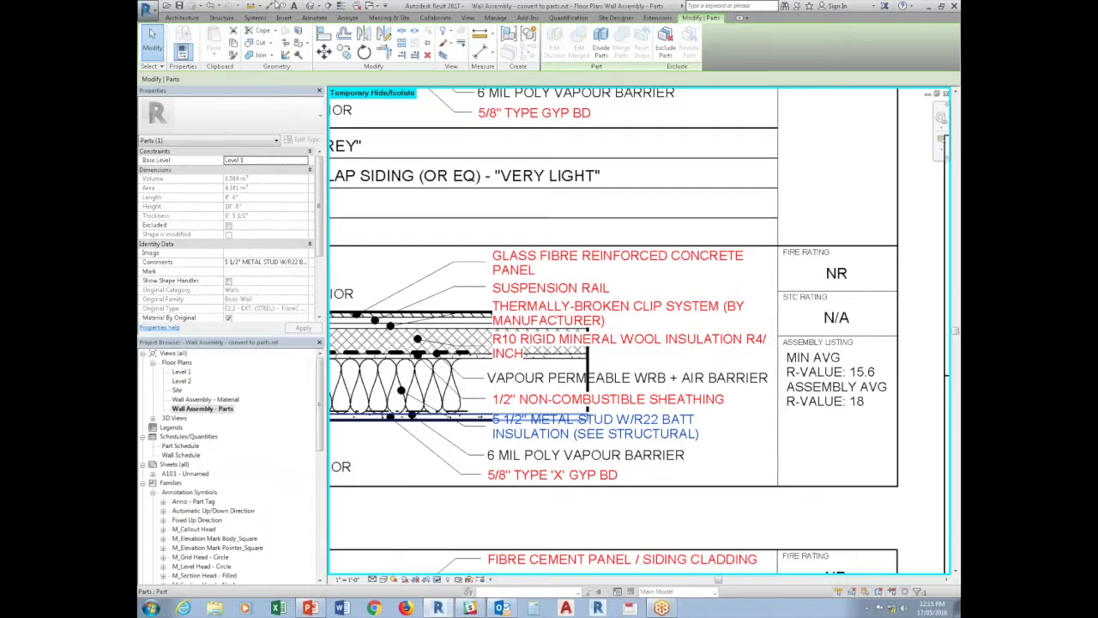
pyautogui.press('Escape')
pyautogui.click(310, 6)
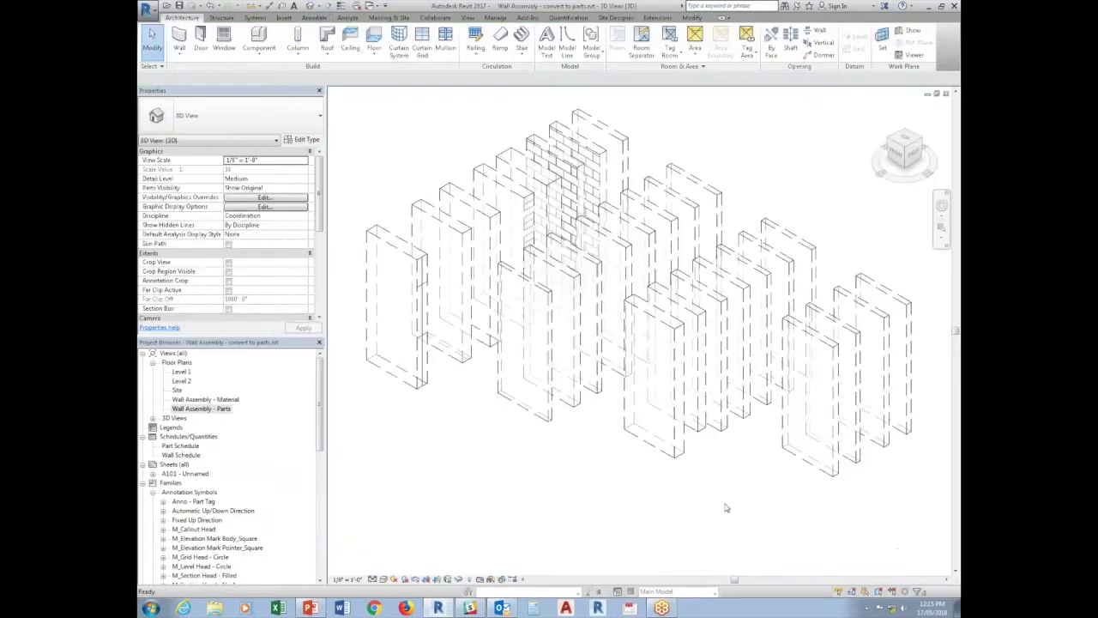
# Step: Set the 3D view to Fine detail, Phase Filter None and Show Parts
pyautogui.keyDown('shift'); pyautogui.moveTo(541, 470); pyautogui.dragTo(483, 486, button='middle'); pyautogui.keyUp('shift')
pyautogui.scroll(3, 635, 480)
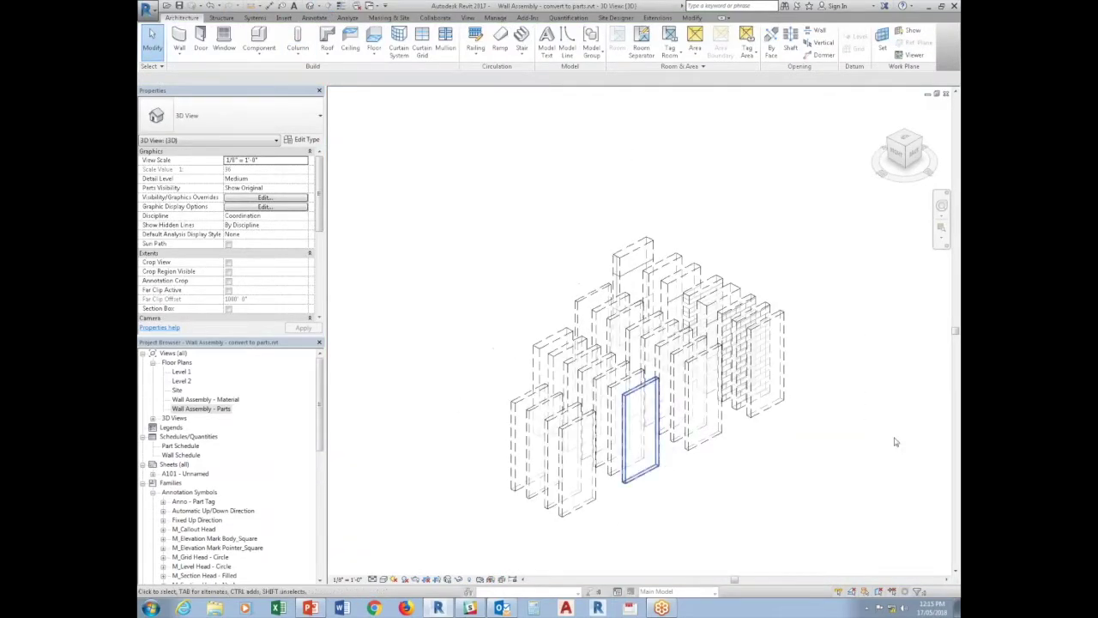
pyautogui.scroll(2, 746, 412)
pyautogui.click(372, 579)
pyautogui.click(386, 574)
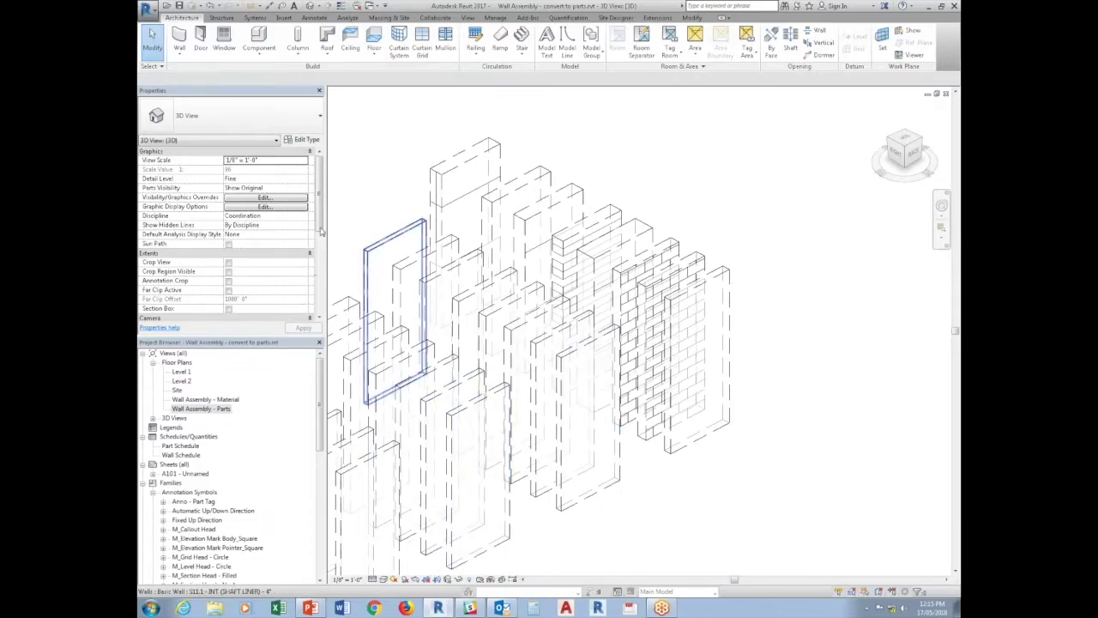
pyautogui.scroll(-2, 312, 270)
pyautogui.scroll(-1, 307, 268)
pyautogui.click(304, 263)
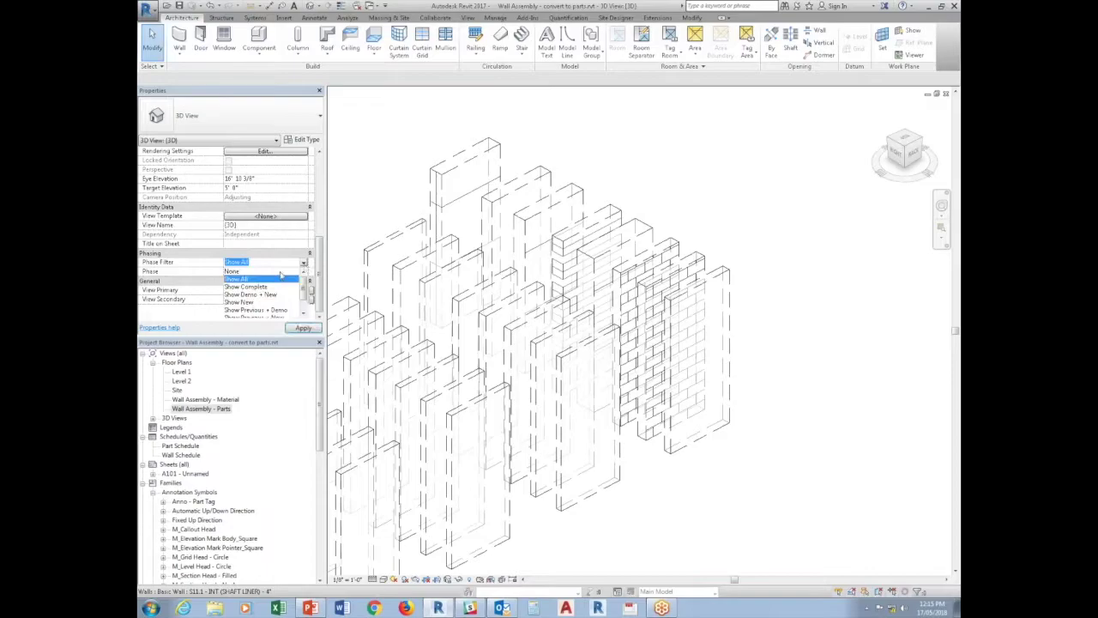
pyautogui.click(252, 273)
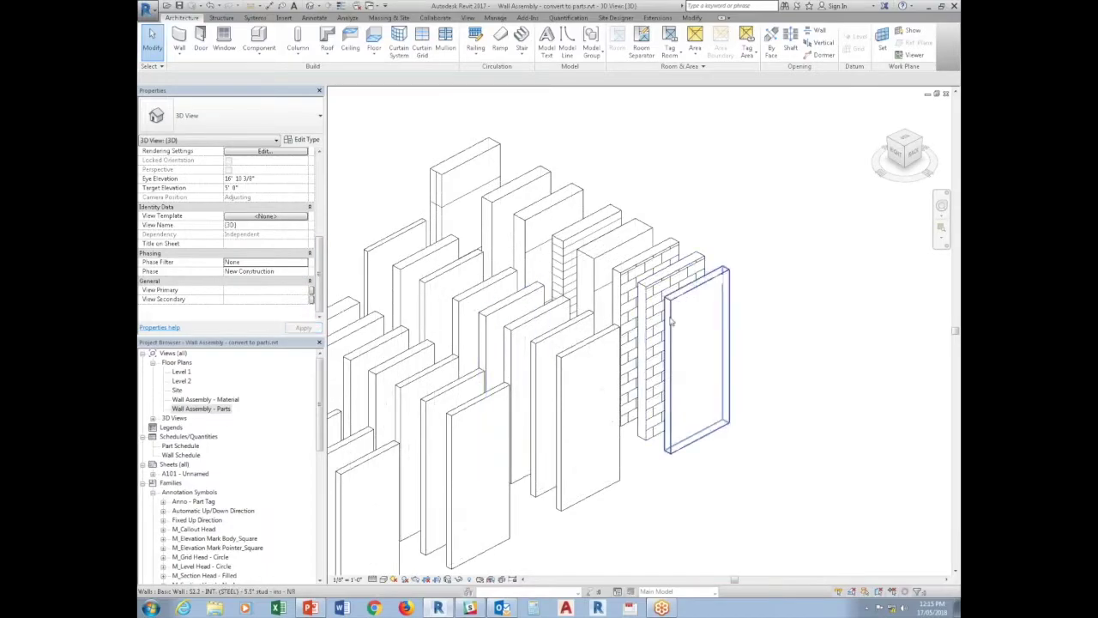
pyautogui.moveTo(316, 294); pyautogui.dragTo(314, 199)
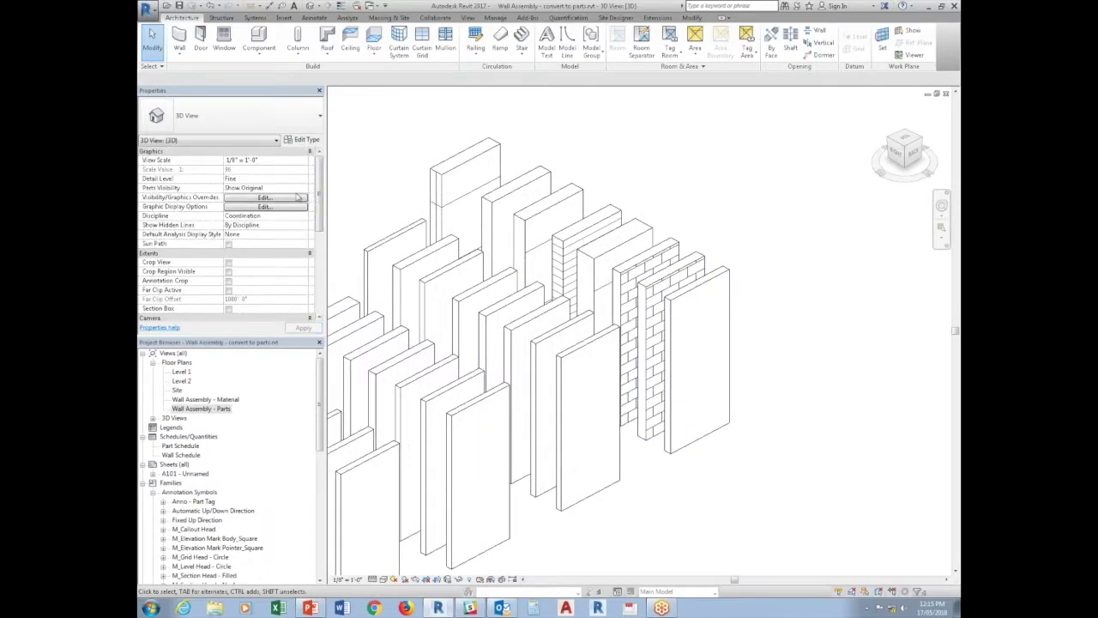
pyautogui.click(302, 188)
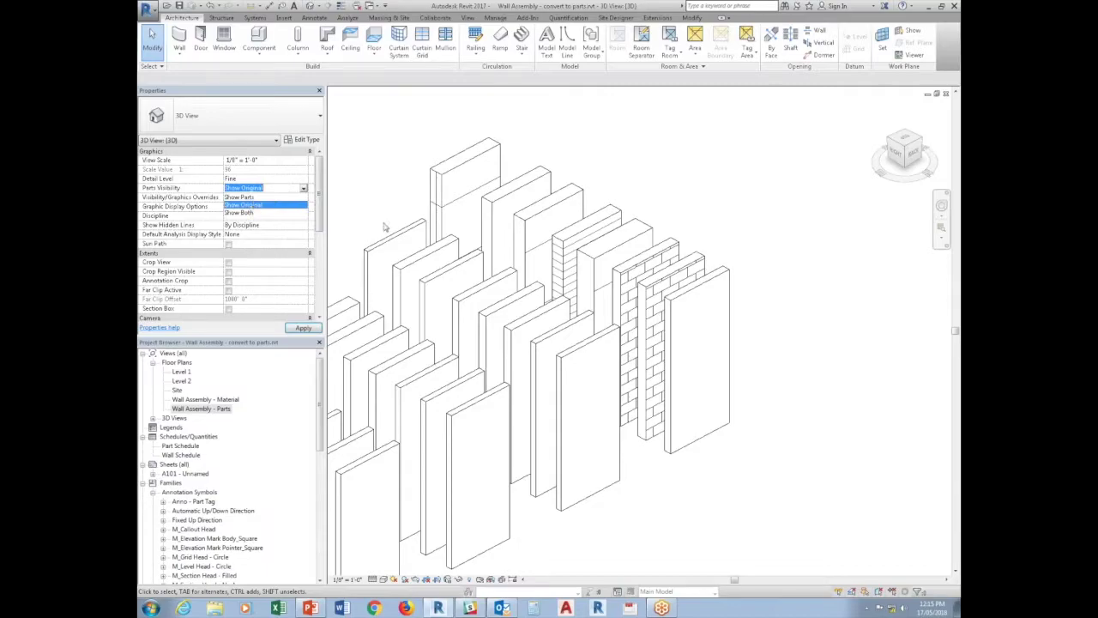
pyautogui.click(240, 197)
# Step: Attempt to copy a wall part, cancel it, and show both parts and original walls
pyautogui.moveTo(429, 412)
pyautogui.keyDown('shift'); pyautogui.mouseDown(button='middle')
pyautogui.moveTo(475, 414)
pyautogui.moveTo(412, 193)
pyautogui.mouseUp(button='middle'); pyautogui.keyUp('shift')
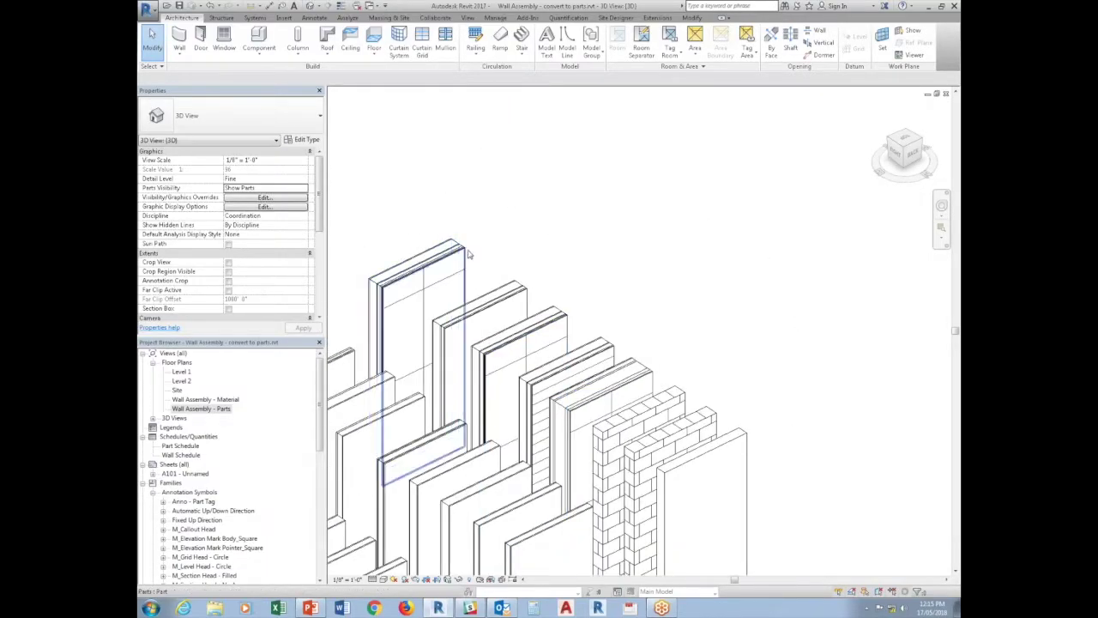
pyautogui.click(418, 257)
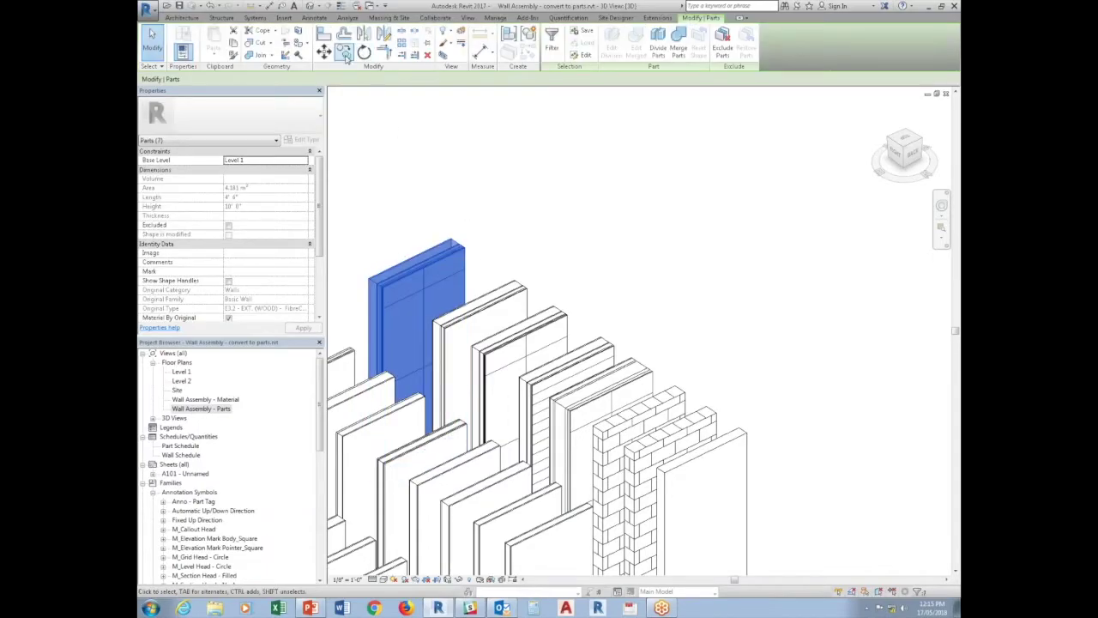
pyautogui.click(343, 51)
pyautogui.click(457, 216)
pyautogui.click(838, 149)
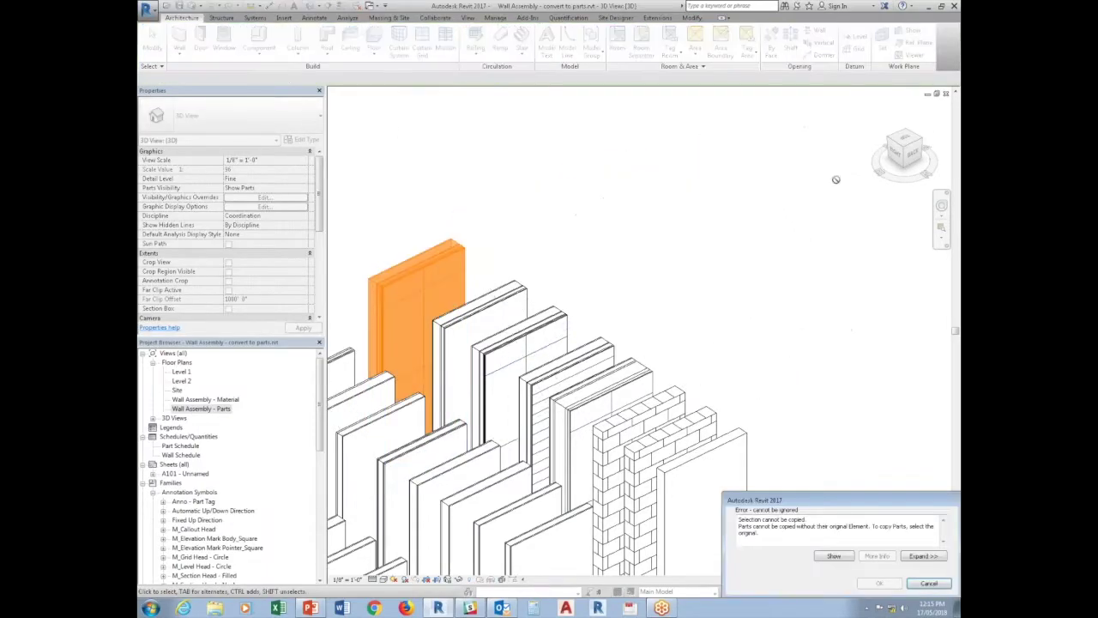
pyautogui.press('Escape')
pyautogui.click(305, 189)
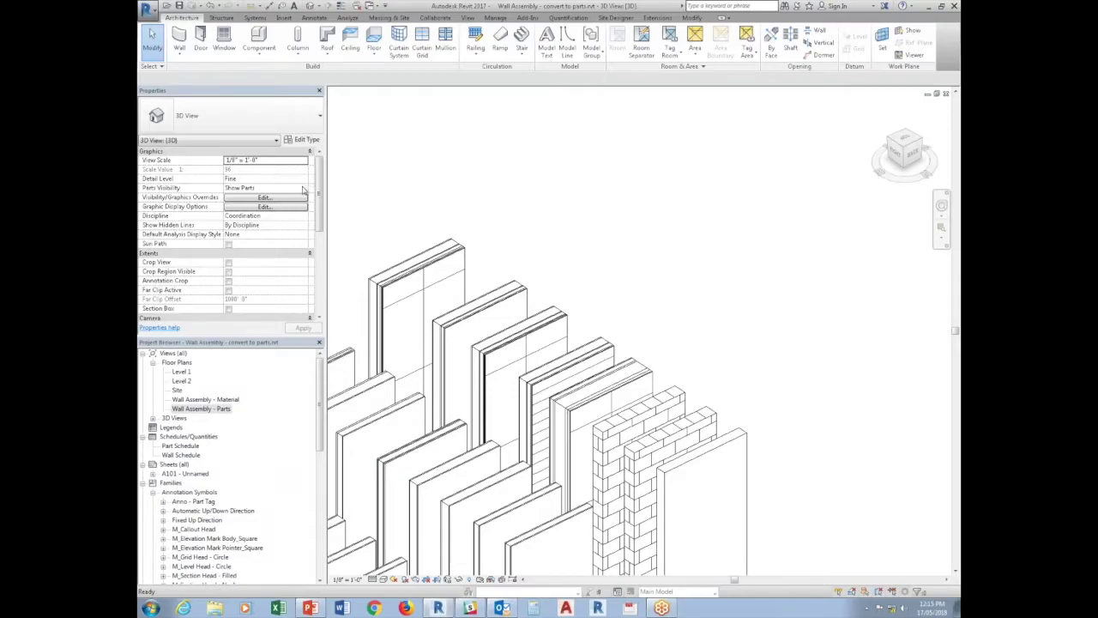
pyautogui.click(247, 215)
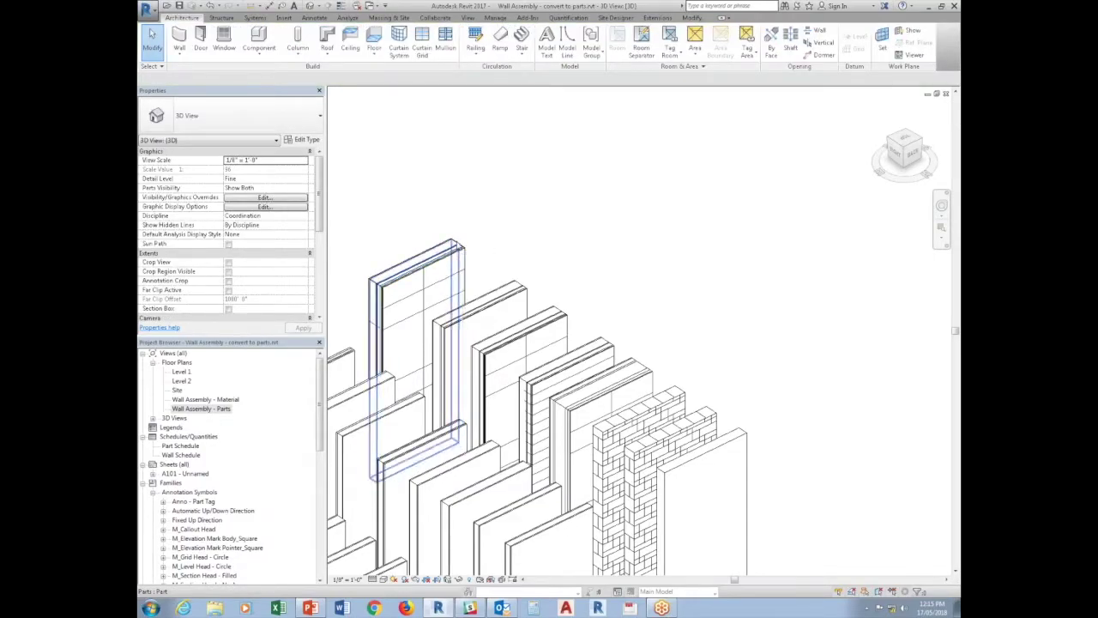
# Step: Rotate the tall fibre-panel wall aside, show only parts again, and select its outer panel
pyautogui.click(460, 248)
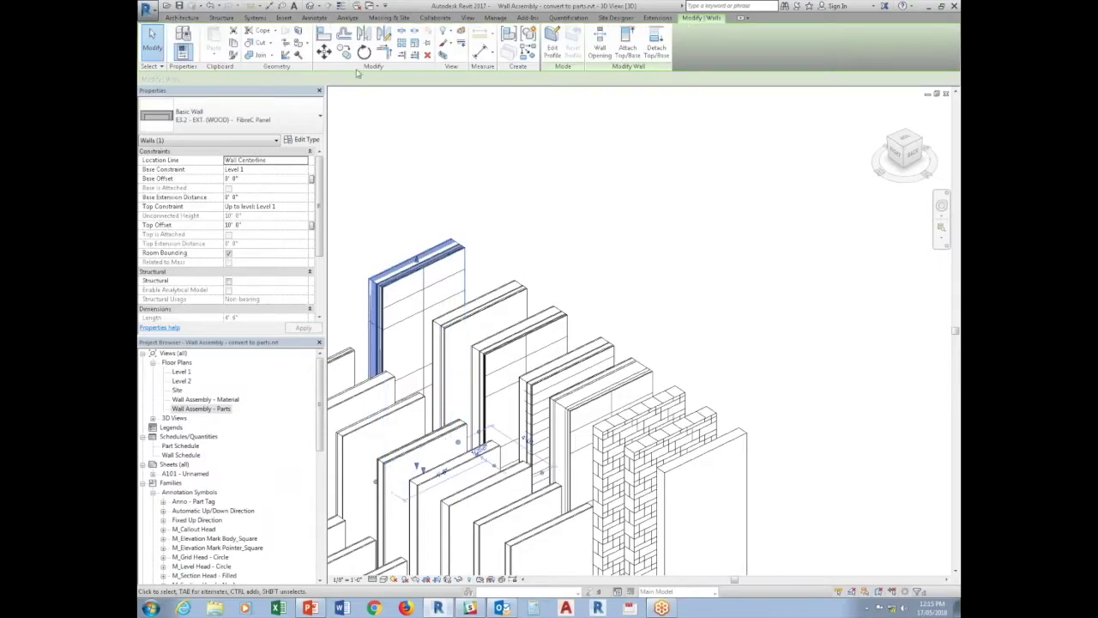
pyautogui.click(343, 53)
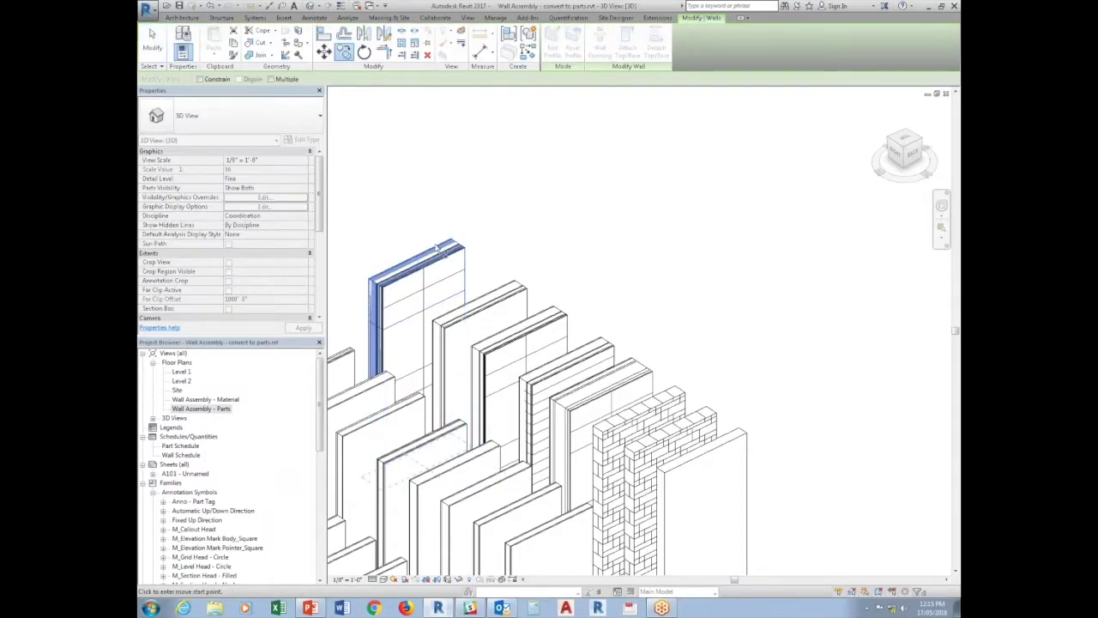
pyautogui.click(809, 167)
pyautogui.moveTo(864, 410); pyautogui.dragTo(845, 425, button='middle')
pyautogui.click(845, 424)
pyautogui.scroll(2, 845, 424)
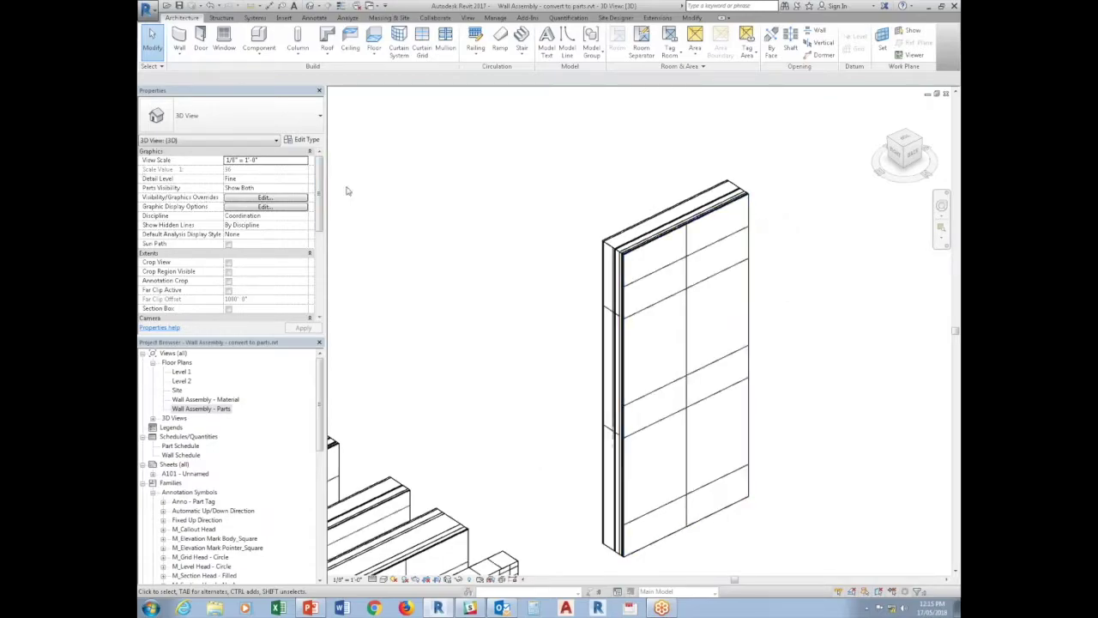
pyautogui.click(306, 190)
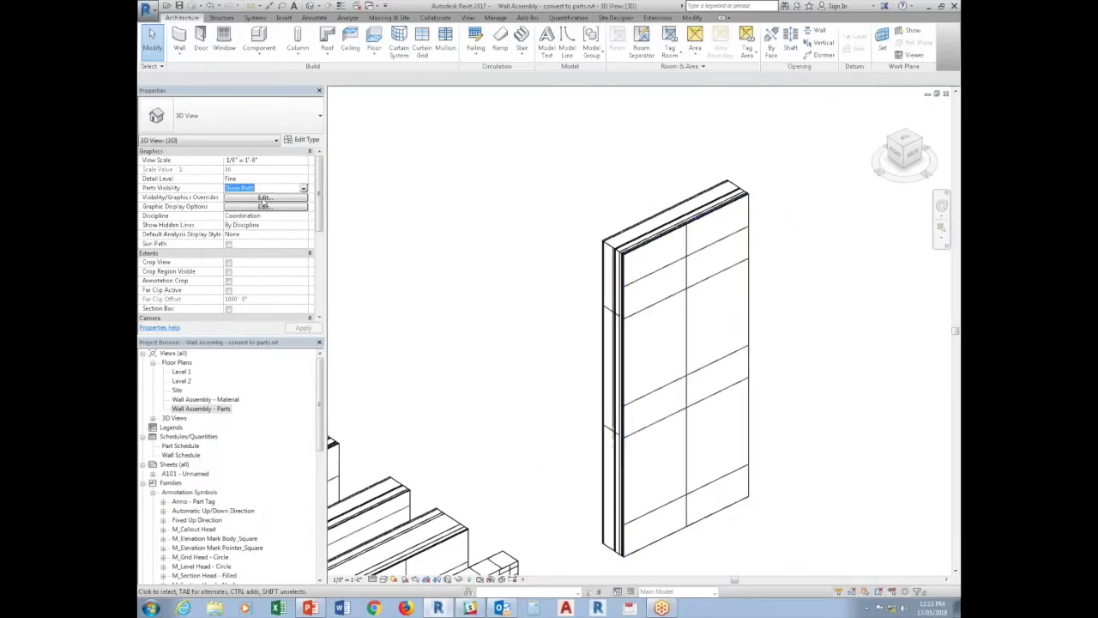
pyautogui.click(304, 188)
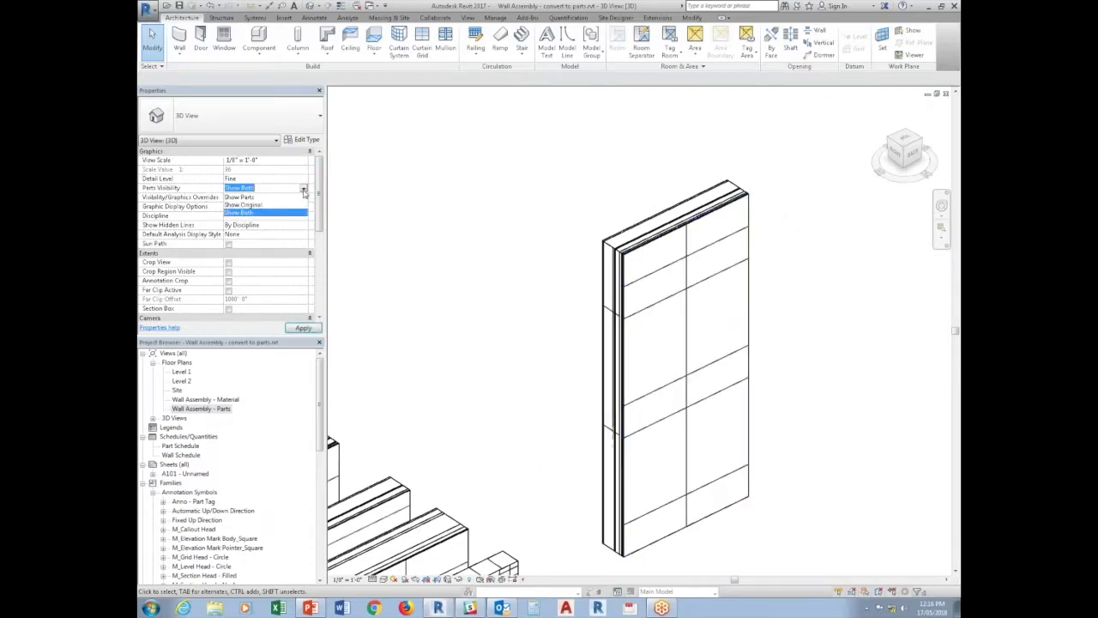
pyautogui.click(257, 197)
pyautogui.click(750, 255)
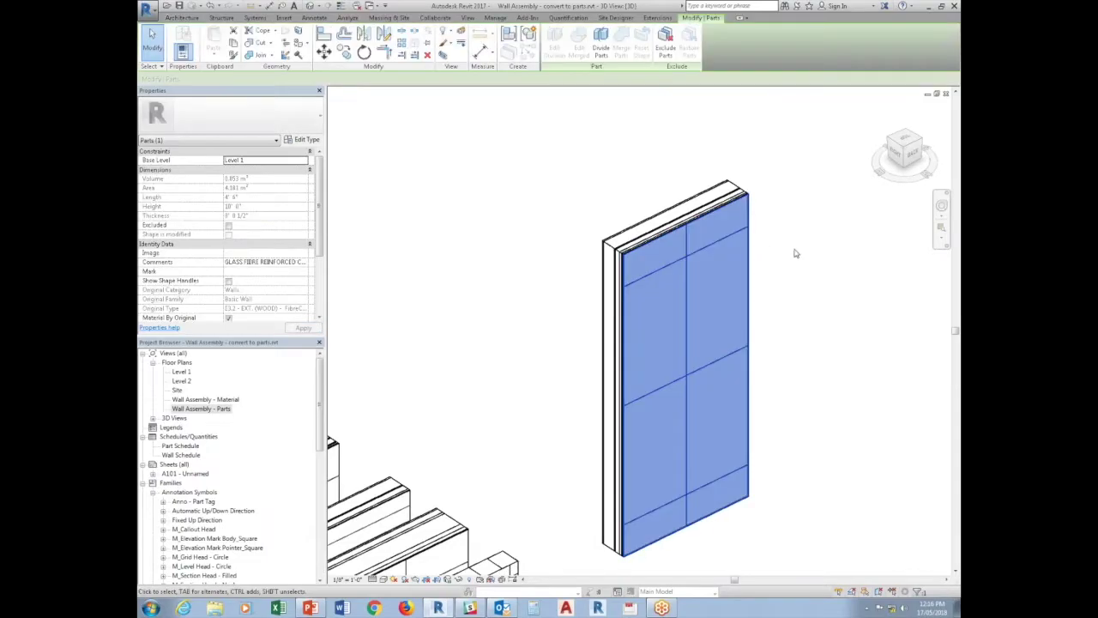
# Step: Divide the outer panel part by sketching a line along its top edge and finishing the sketch
pyautogui.click(602, 43)
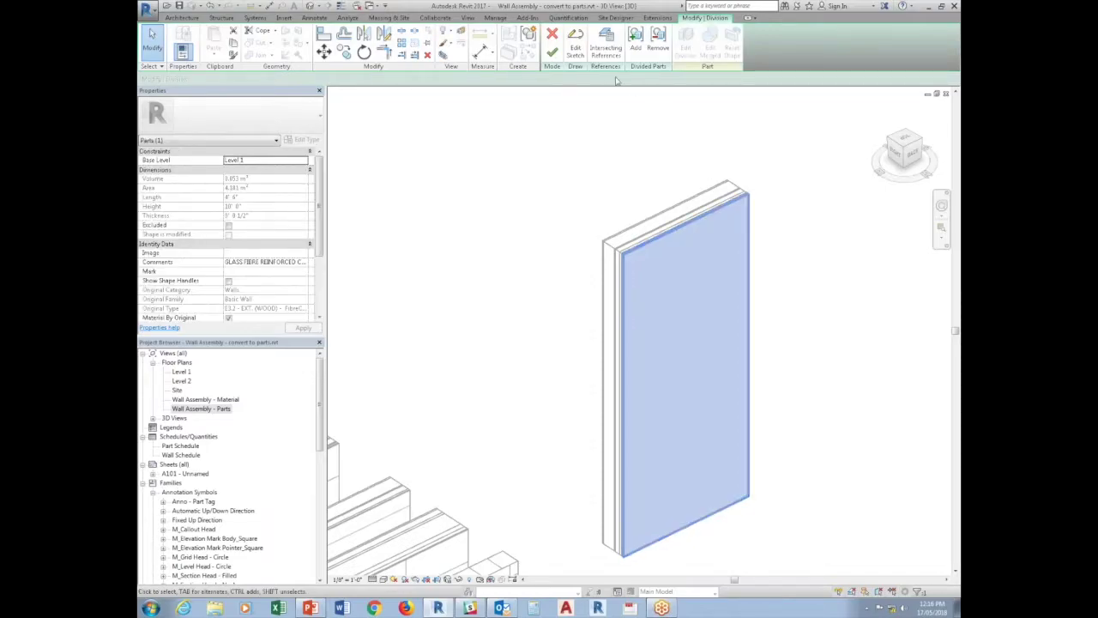
pyautogui.click(576, 44)
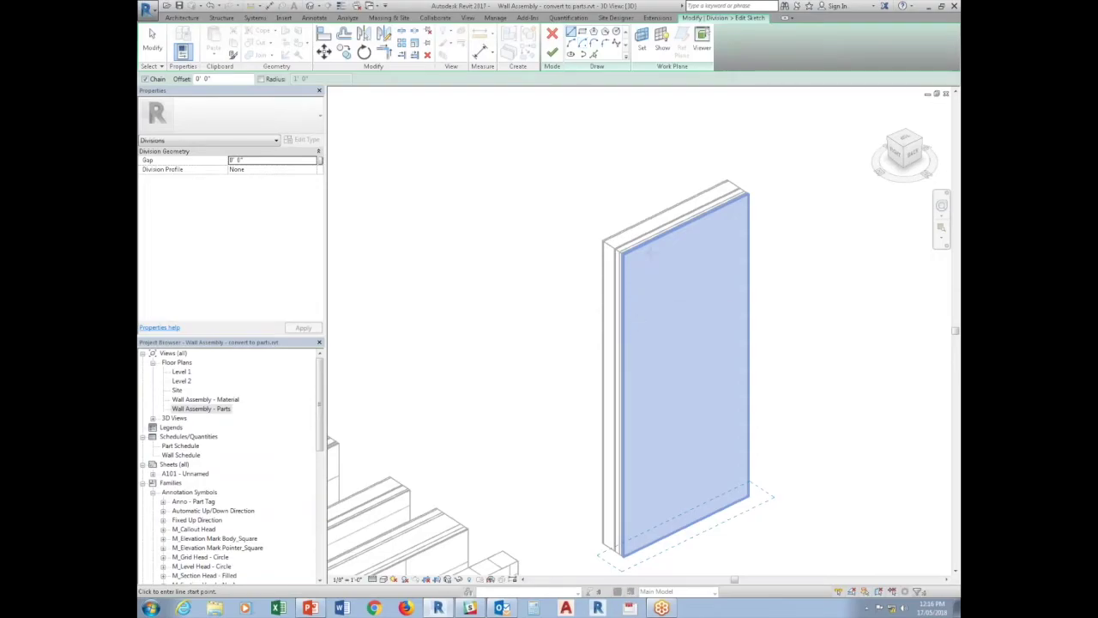
pyautogui.click(654, 243)
pyautogui.click(662, 277)
pyautogui.press('Escape')
pyautogui.click(551, 52)
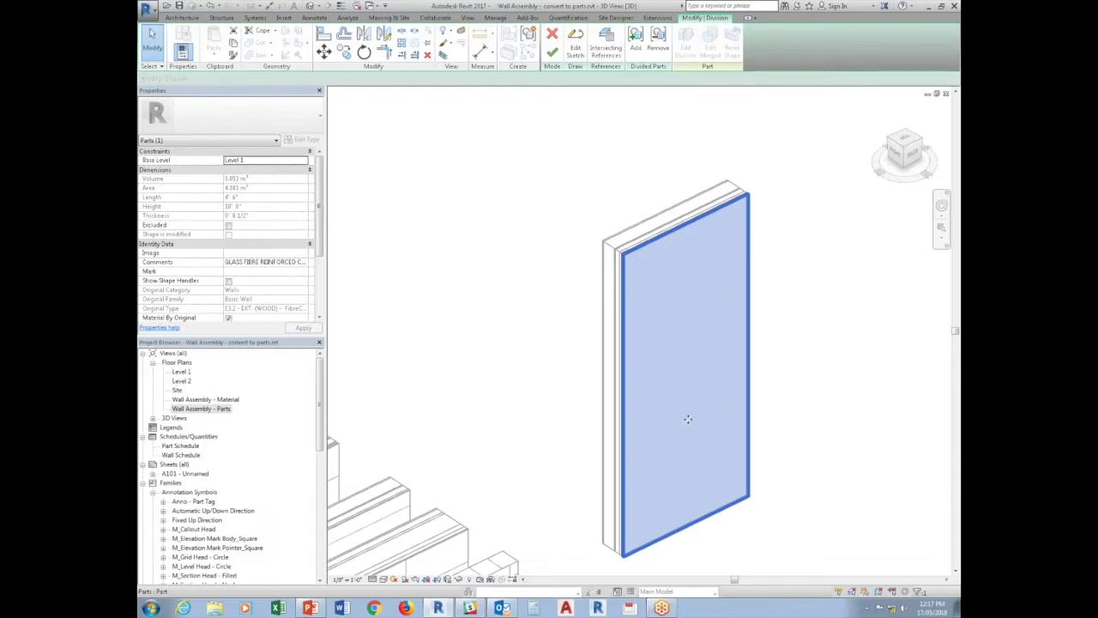
# Step: Cancel the Open dialog and switch to the Floor Plan: Wall Assembly - Parts view
pyautogui.click(167, 5)
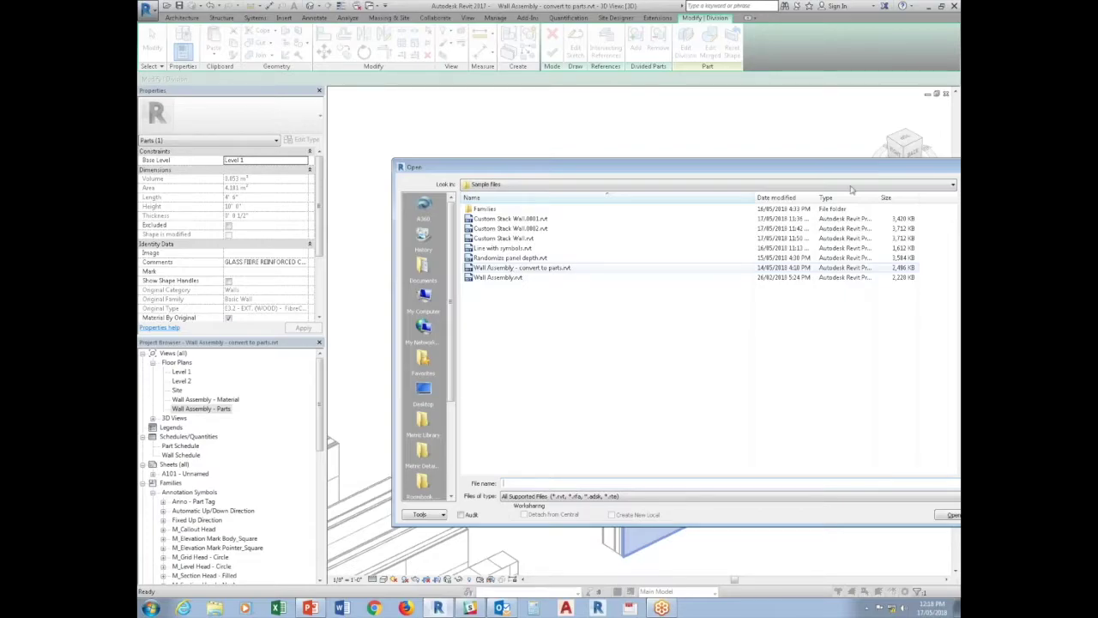
pyautogui.moveTo(821, 177); pyautogui.dragTo(606, 181)
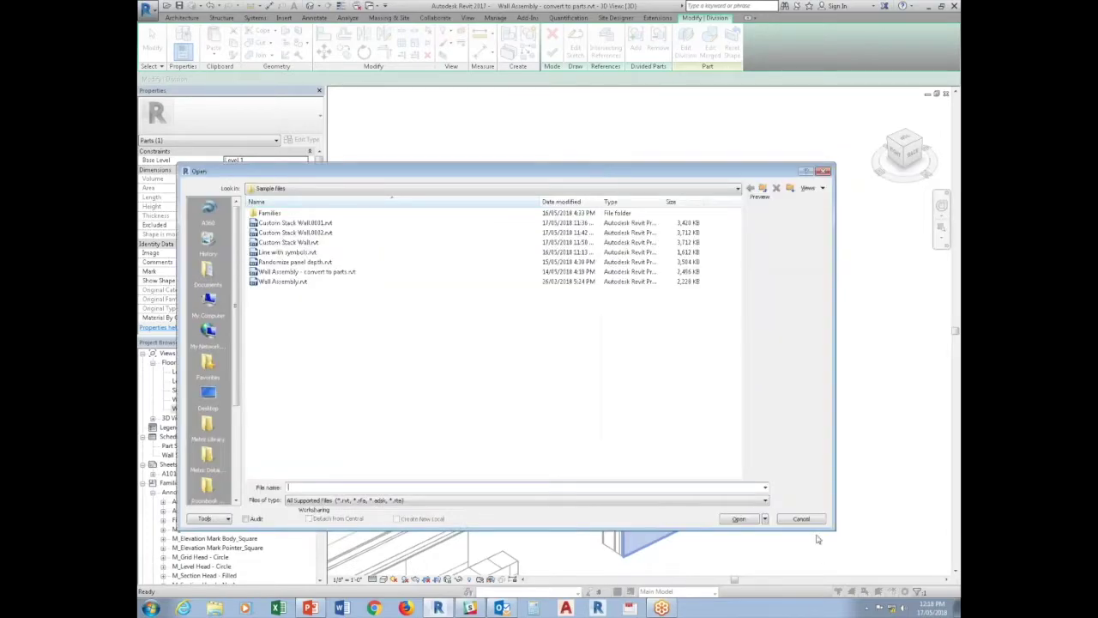
pyautogui.click(806, 519)
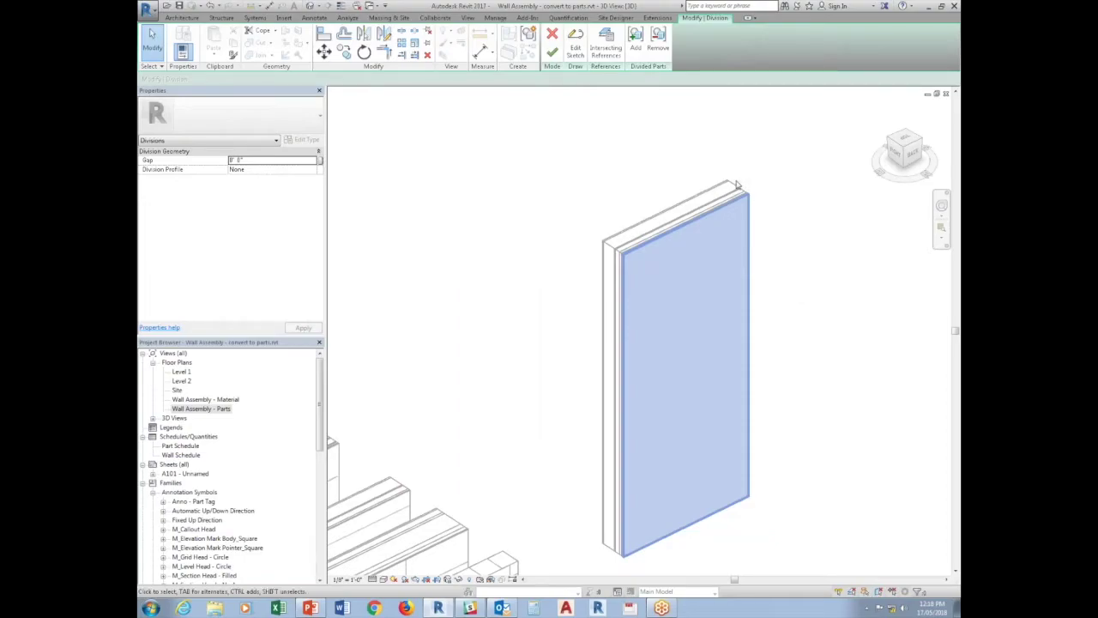
pyautogui.hotkey('ctrl', 'Tab')
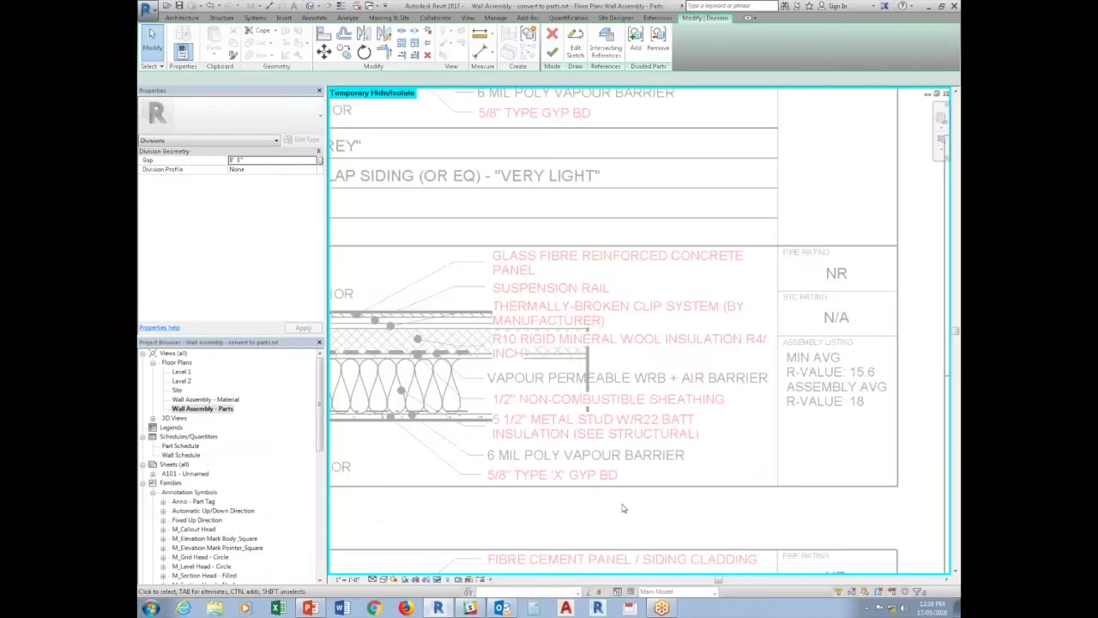
# Step: Finish the division, then select the E2.2 - EXT. (STEEL) - FibreC Panel wall and edit its type
pyautogui.scroll(-1, 626, 468)
pyautogui.click(552, 53)
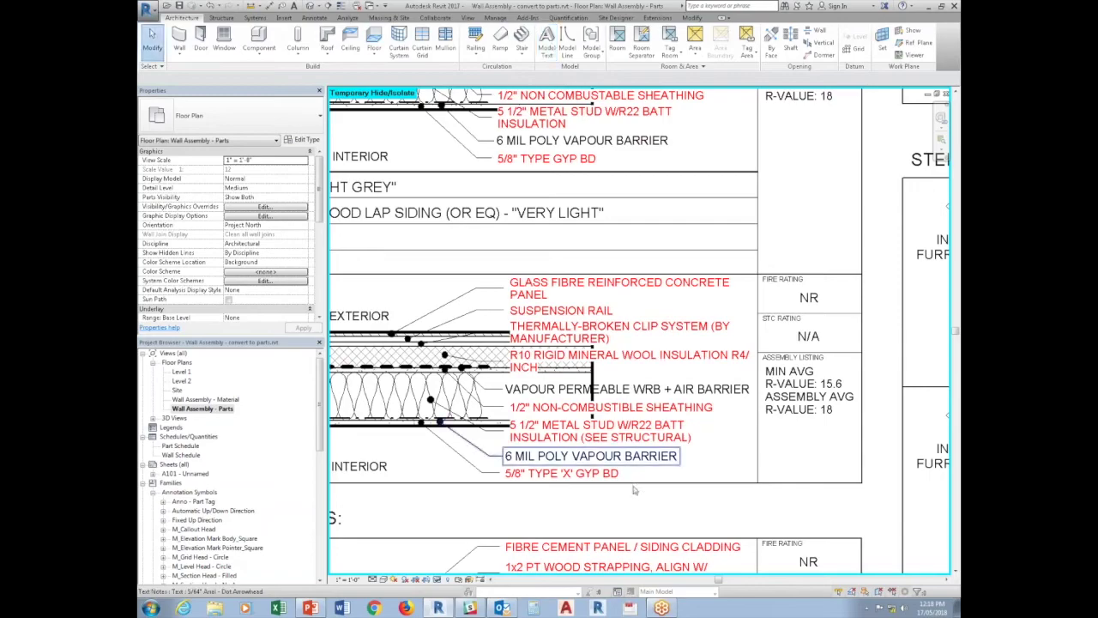
pyautogui.click(453, 421)
pyautogui.click(478, 261)
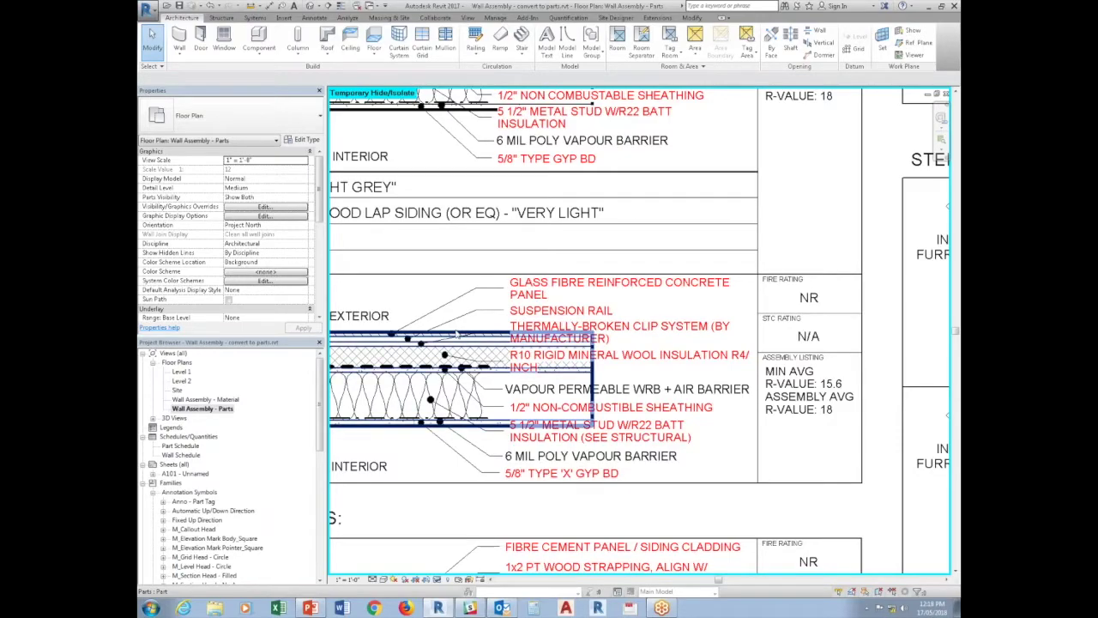
pyautogui.click(457, 335)
pyautogui.click(302, 139)
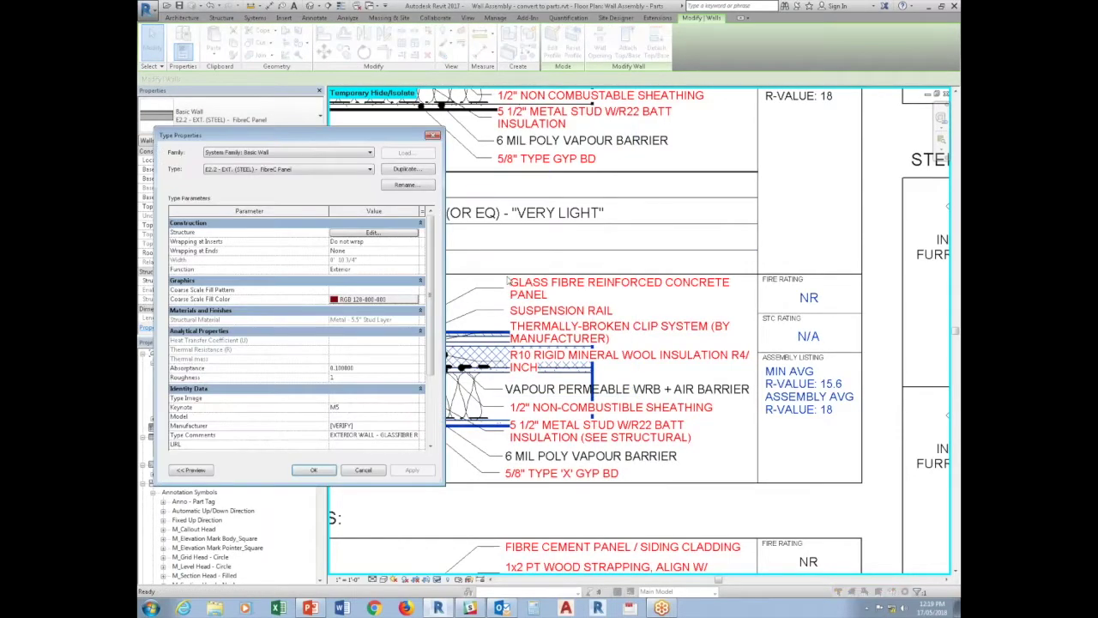
# Step: Open the Metal - 5.5" Stud layer's material and scroll through the metal stud materials
pyautogui.click(364, 233)
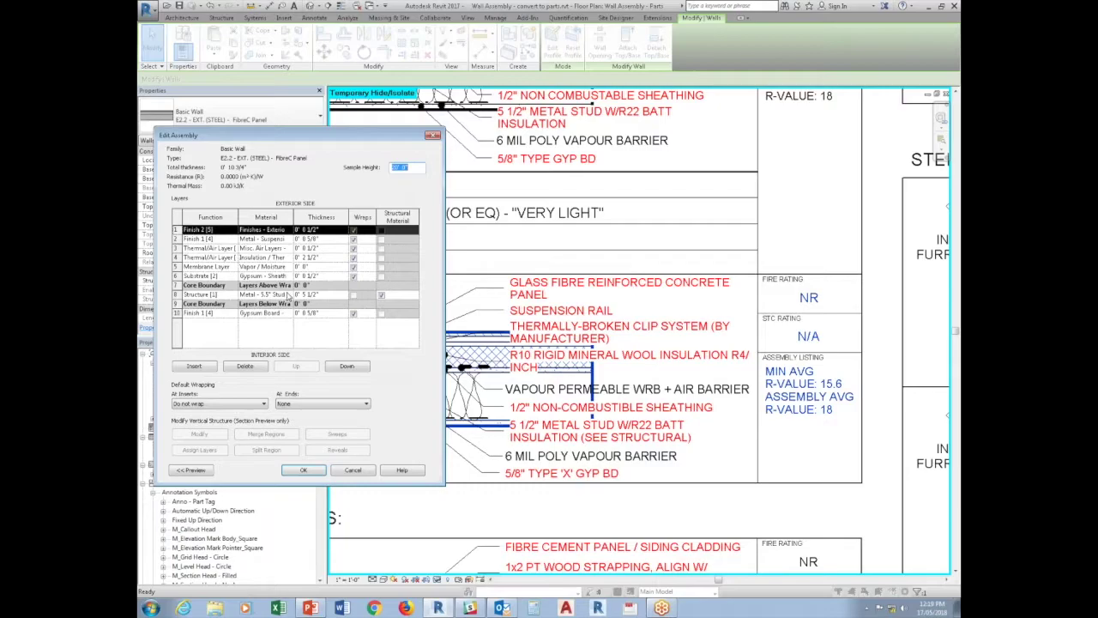
pyautogui.click(286, 295)
pyautogui.click(289, 294)
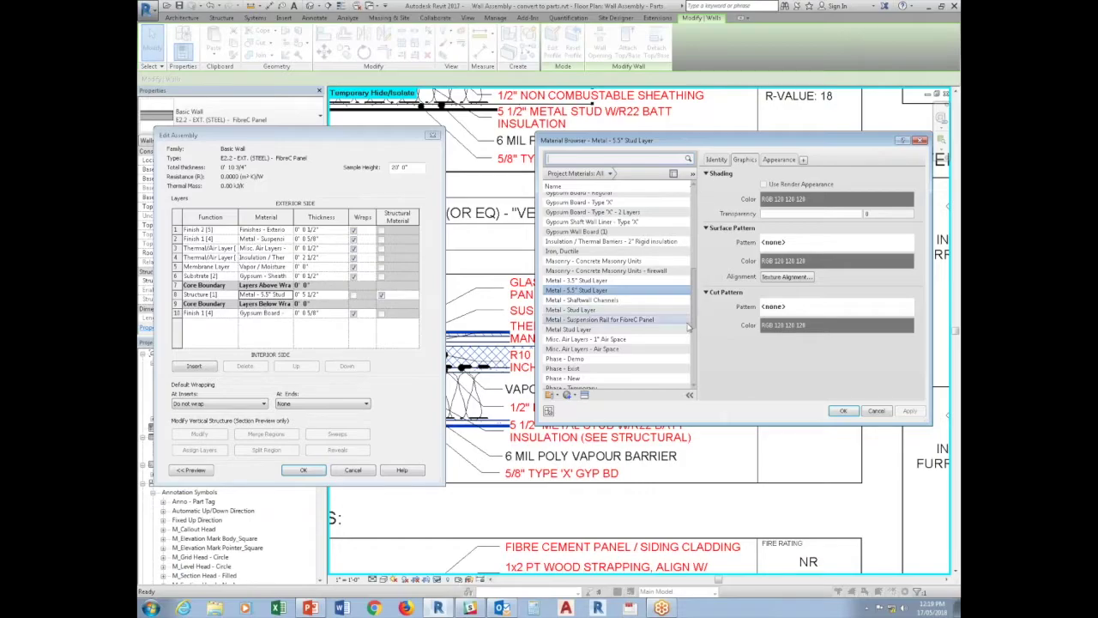
pyautogui.moveTo(695, 319); pyautogui.dragTo(692, 374)
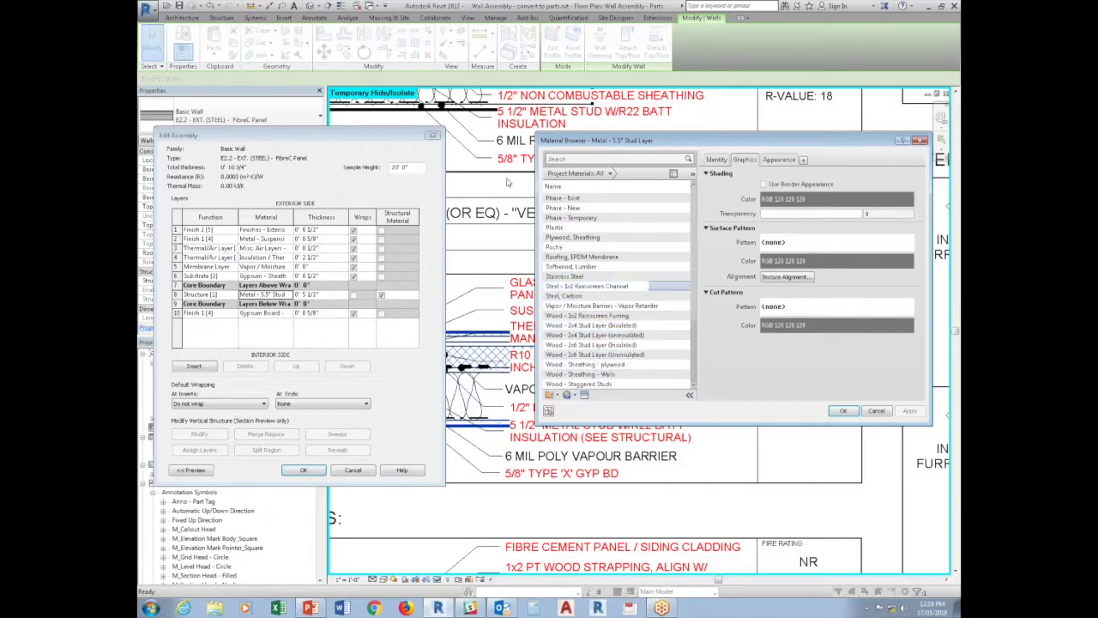
pyautogui.moveTo(587, 314)
pyautogui.moveTo(696, 358); pyautogui.dragTo(699, 296)
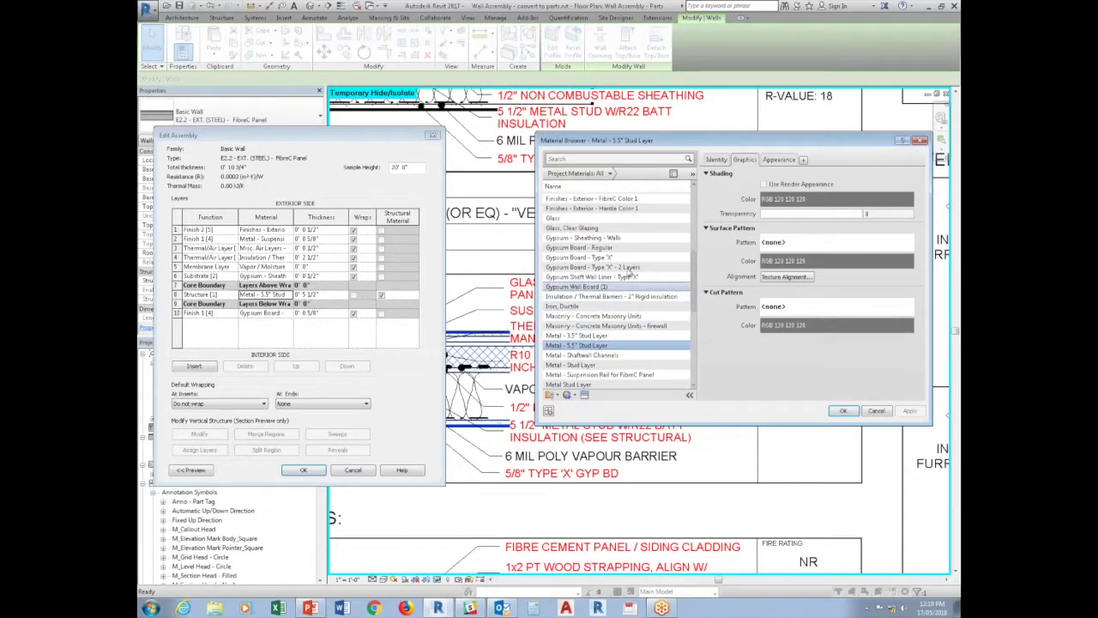
pyautogui.moveTo(592, 266)
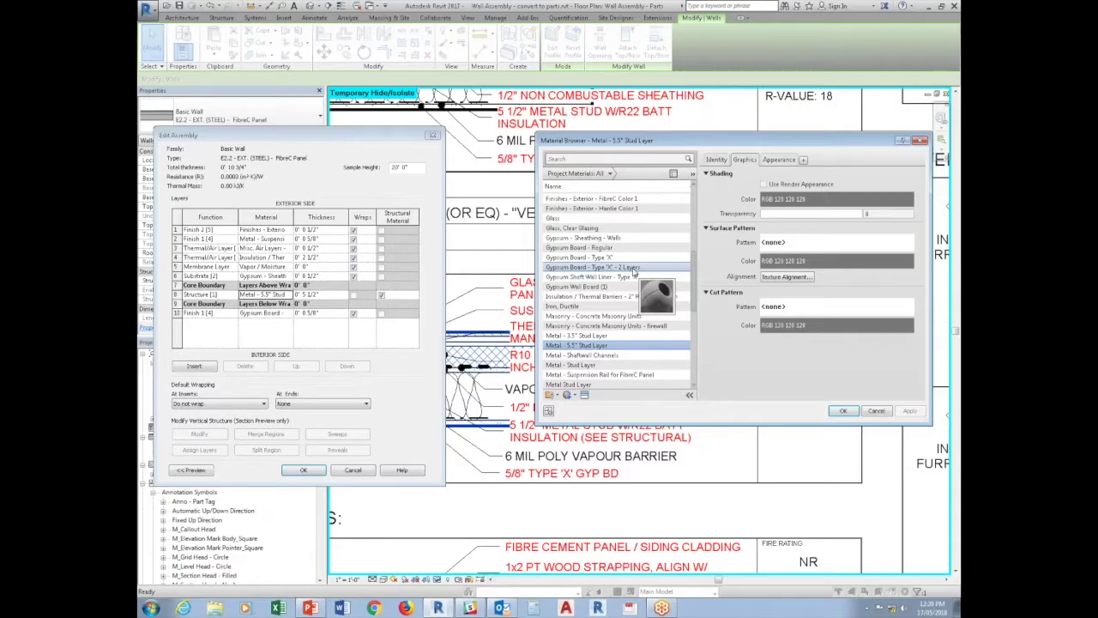
# Step: Cancel out of the Material Browser, Edit Assembly and Type Properties without changes
pyautogui.click(875, 411)
pyautogui.click(360, 470)
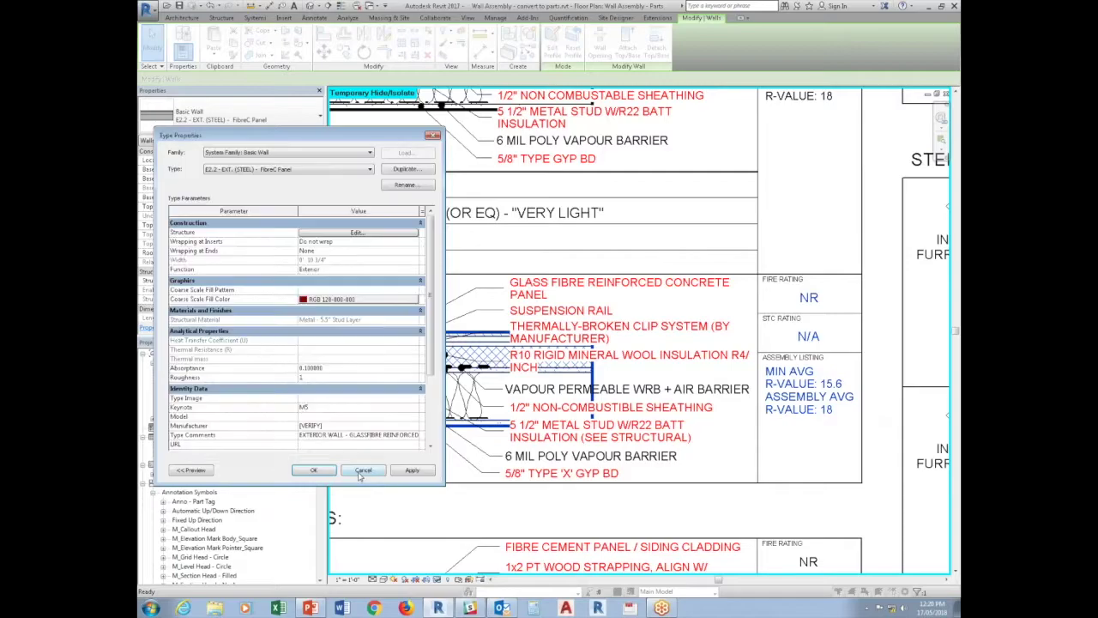
pyautogui.click(371, 472)
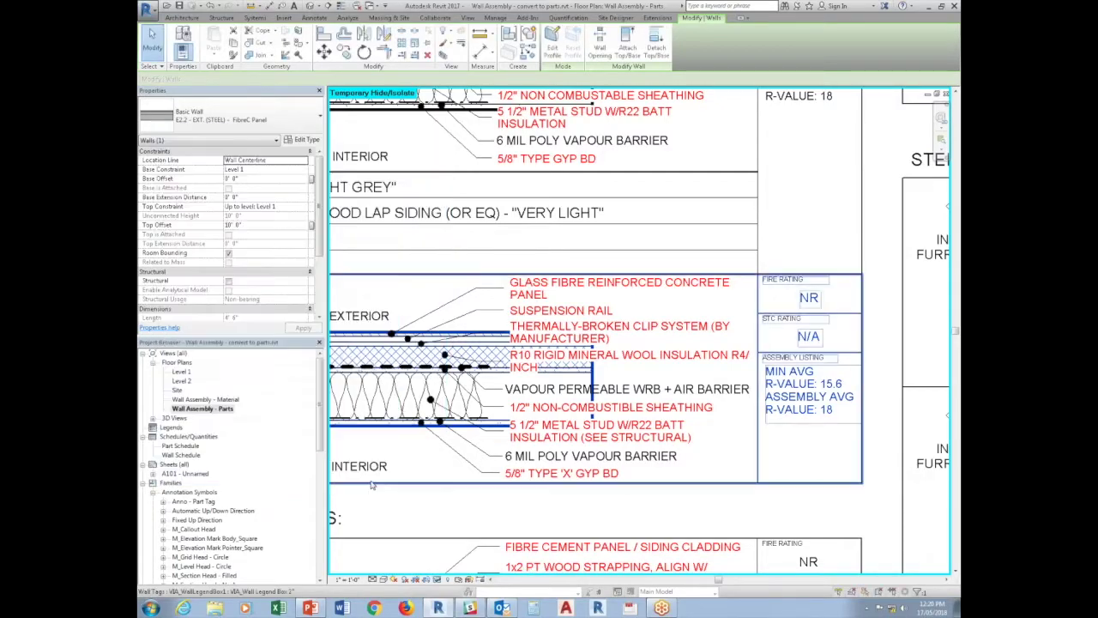
# Step: Deselect the wall, inspect the WRB detail line in the section, then bring up the Annotate tools
pyautogui.click(374, 495)
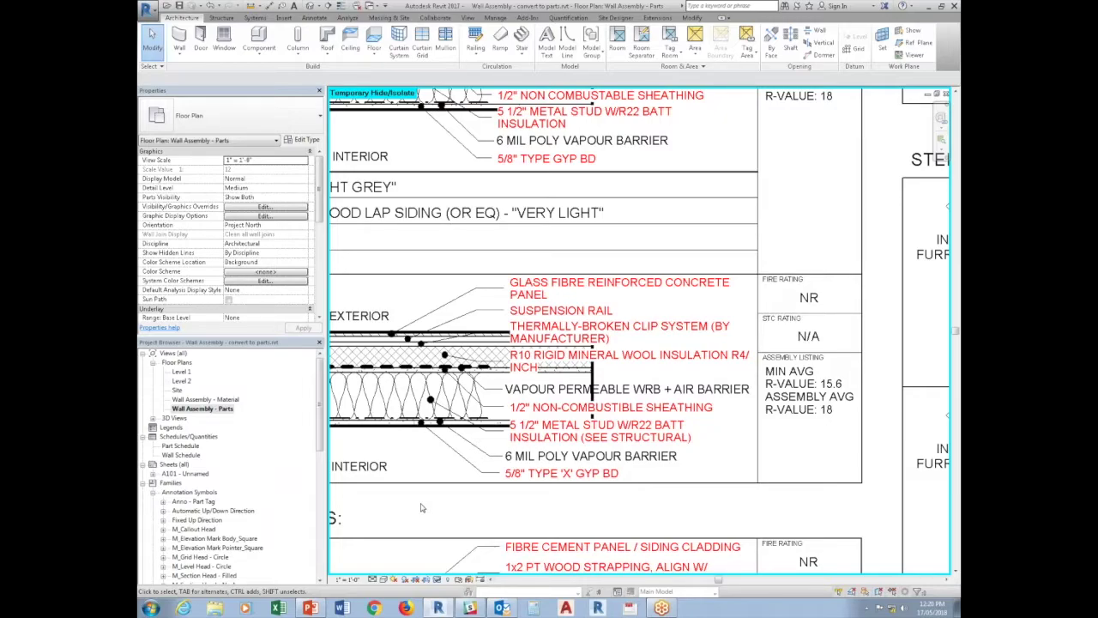
pyautogui.click(429, 369)
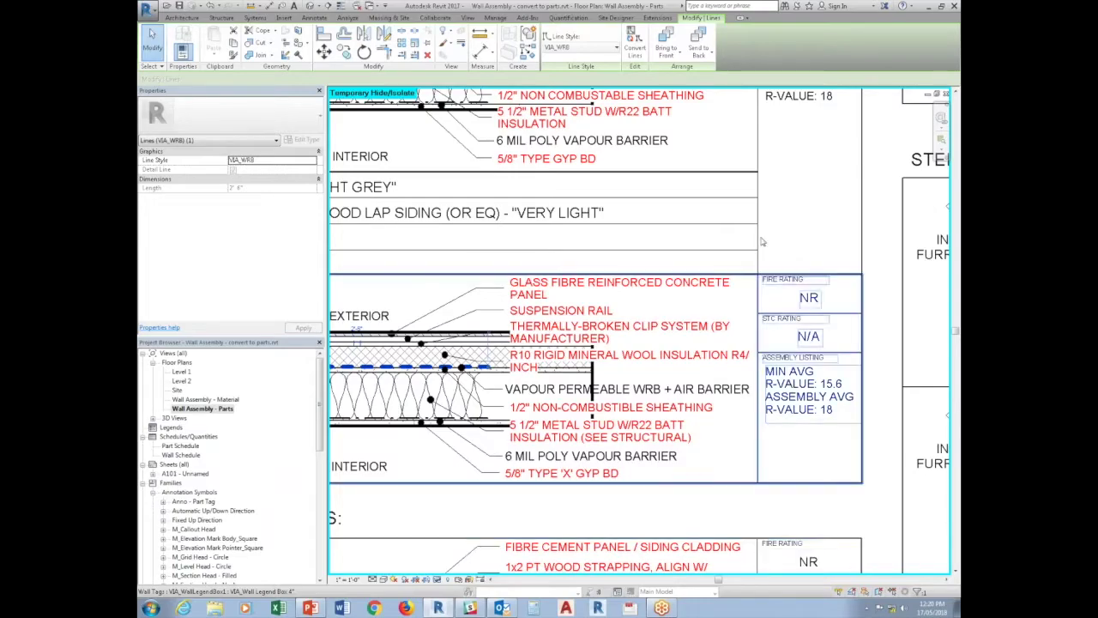
pyautogui.click(314, 18)
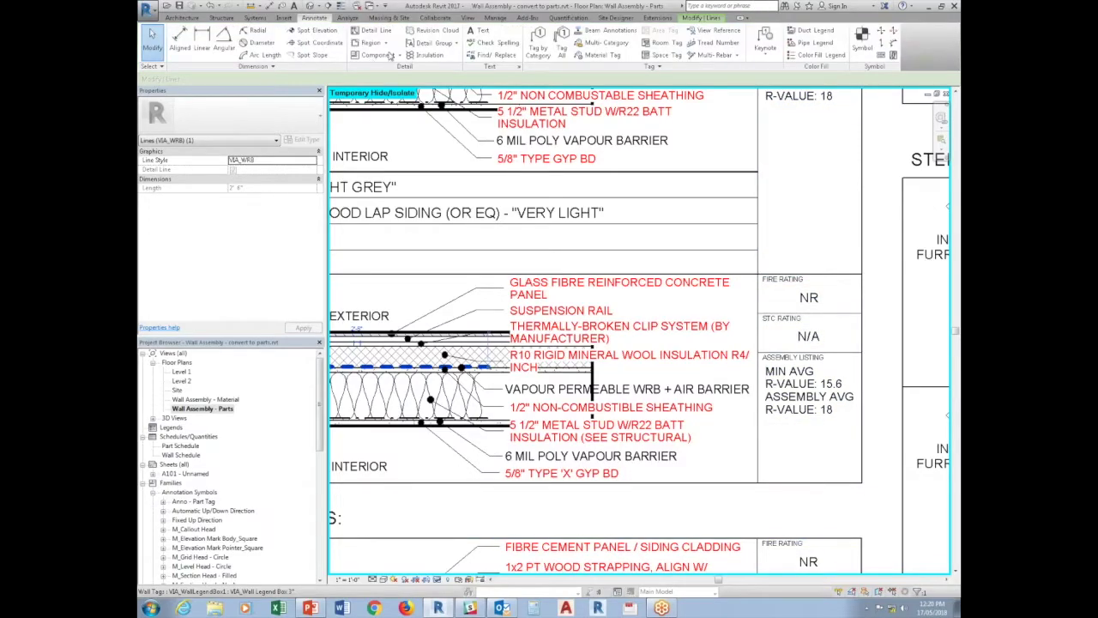
pyautogui.click(561, 42)
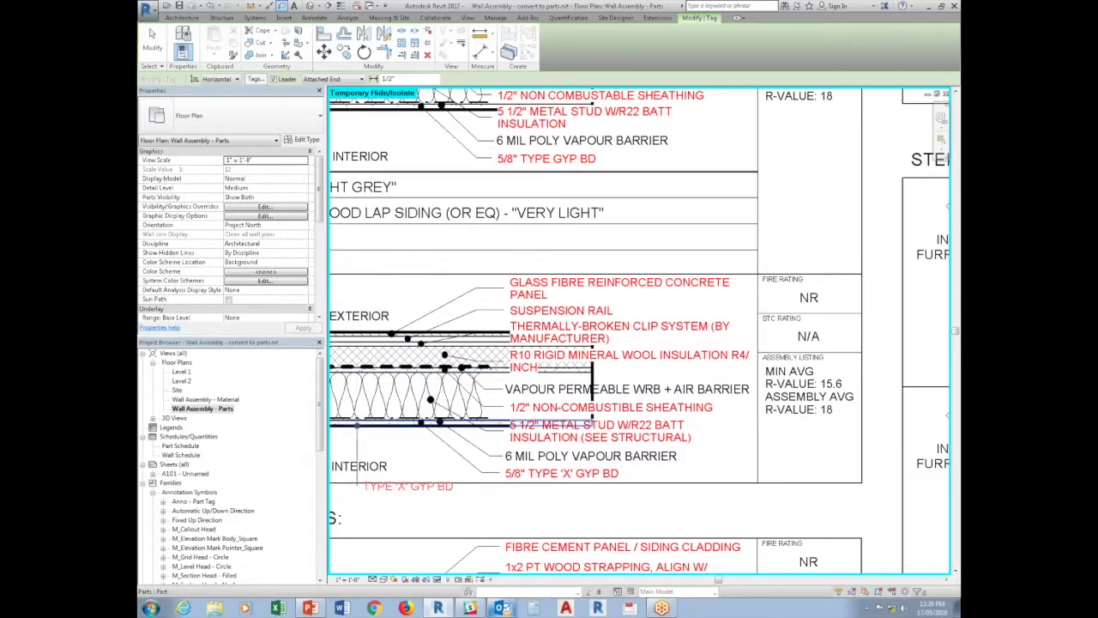
pyautogui.press('Escape')
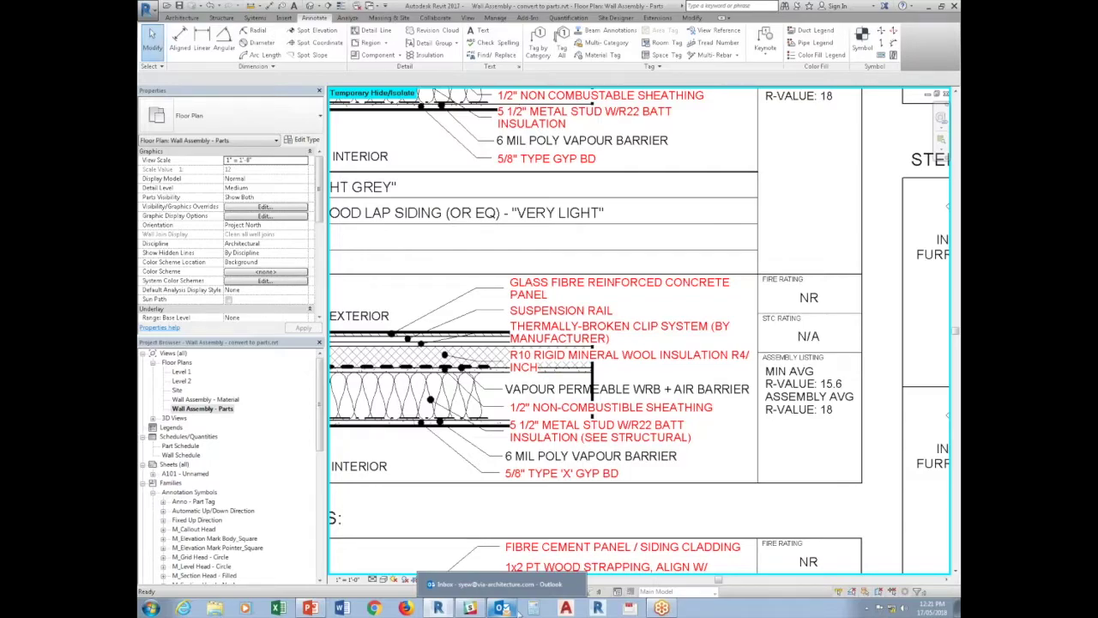
# Step: Check the R10 mineral wool tag, then Tag by Category the metal stud part below the wall
pyautogui.click(657, 365)
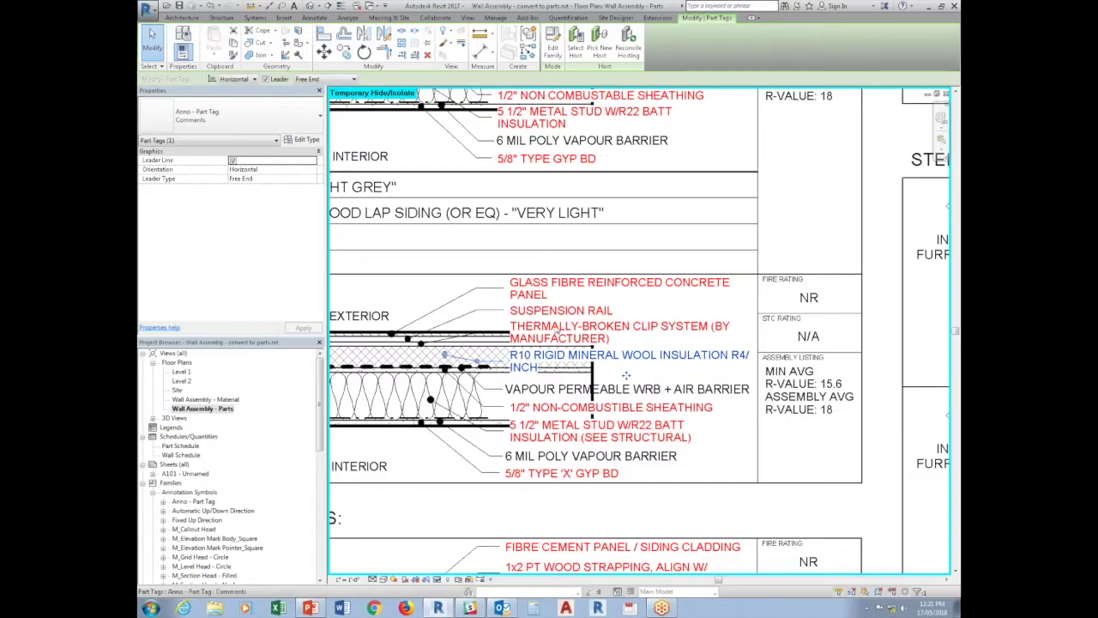
pyautogui.press('Escape')
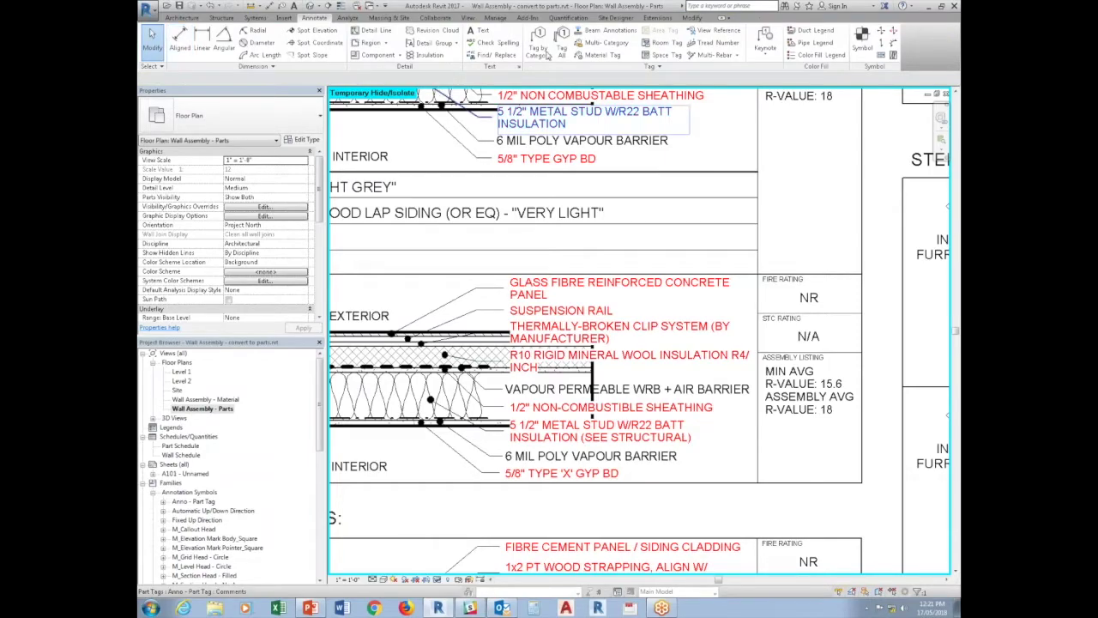
pyautogui.click(538, 52)
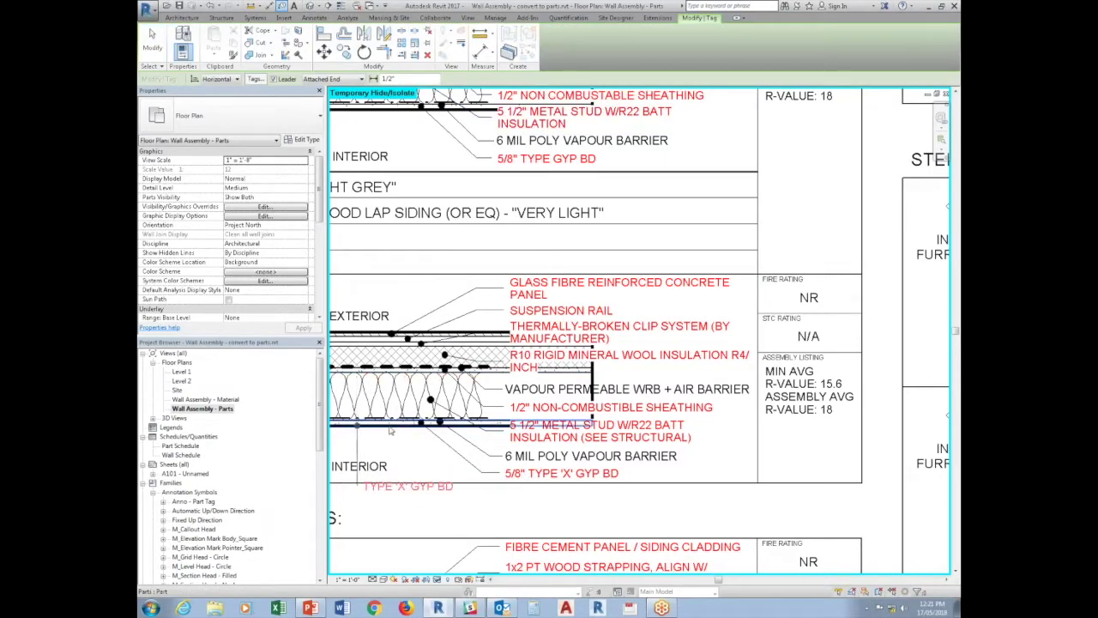
pyautogui.click(390, 429)
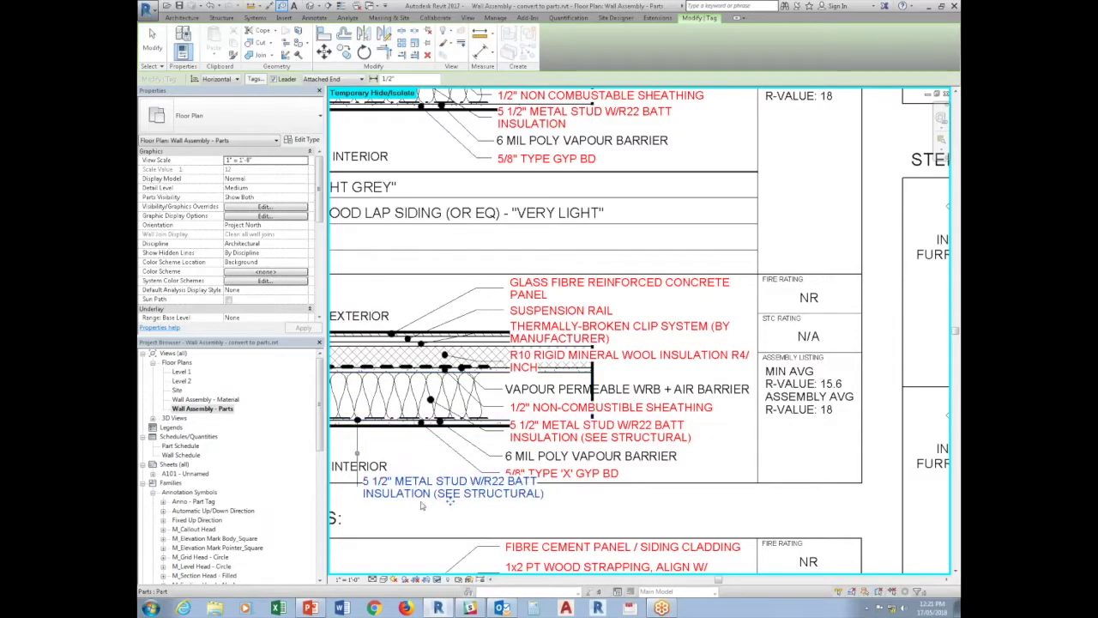
pyautogui.press('Escape')
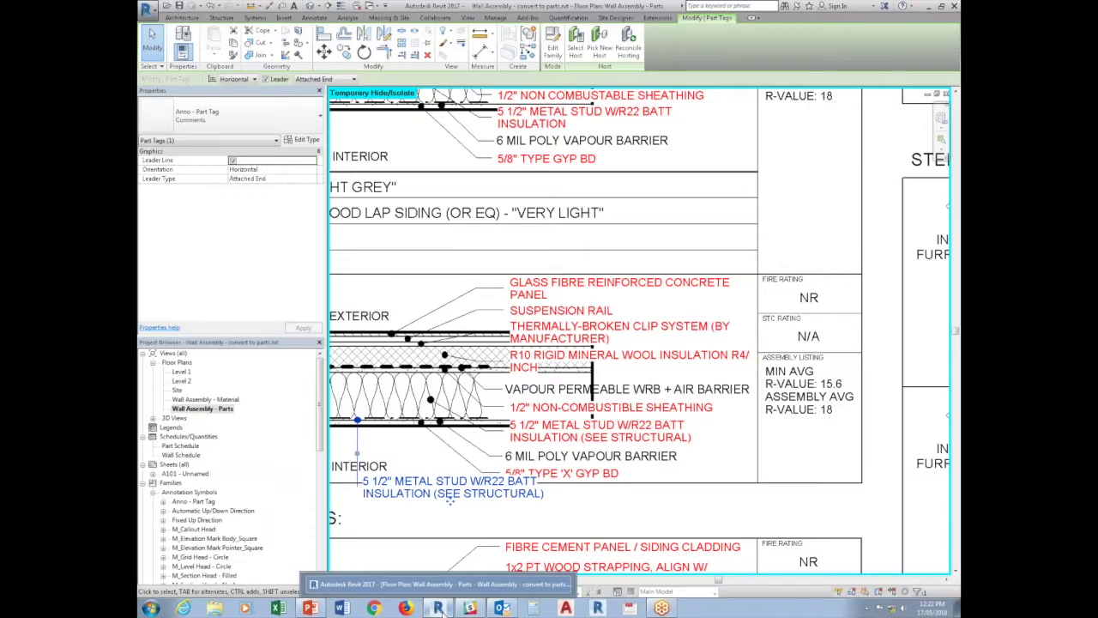
# Step: Close the Wall Assembly - Material and Wall Assembly - Parts views
pyautogui.doubleClick(212, 400)
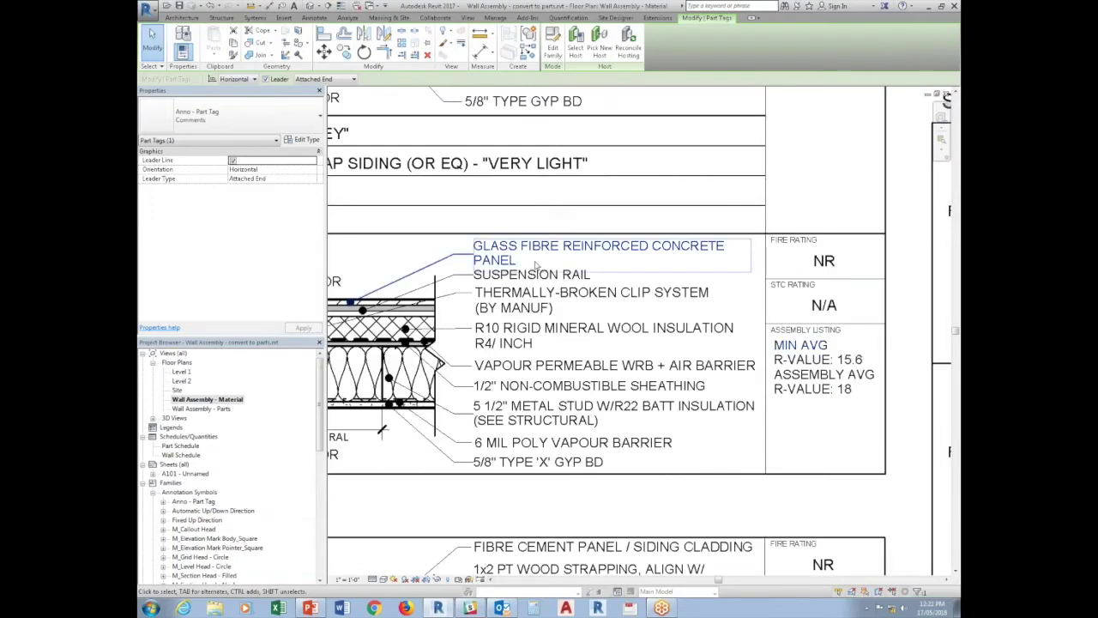
pyautogui.click(945, 93)
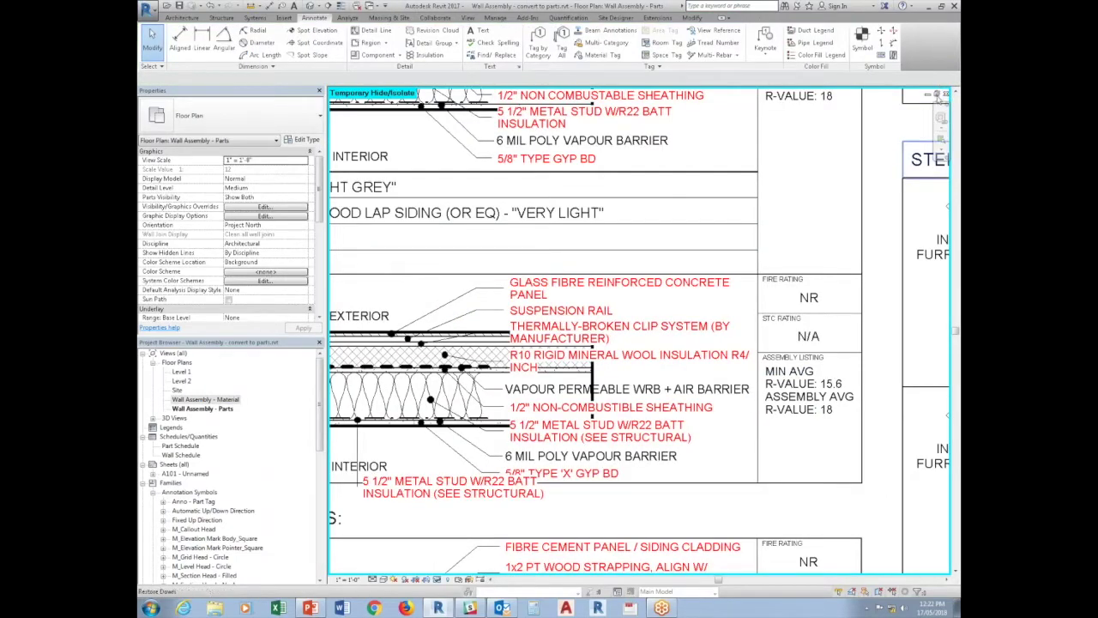
pyautogui.click(945, 93)
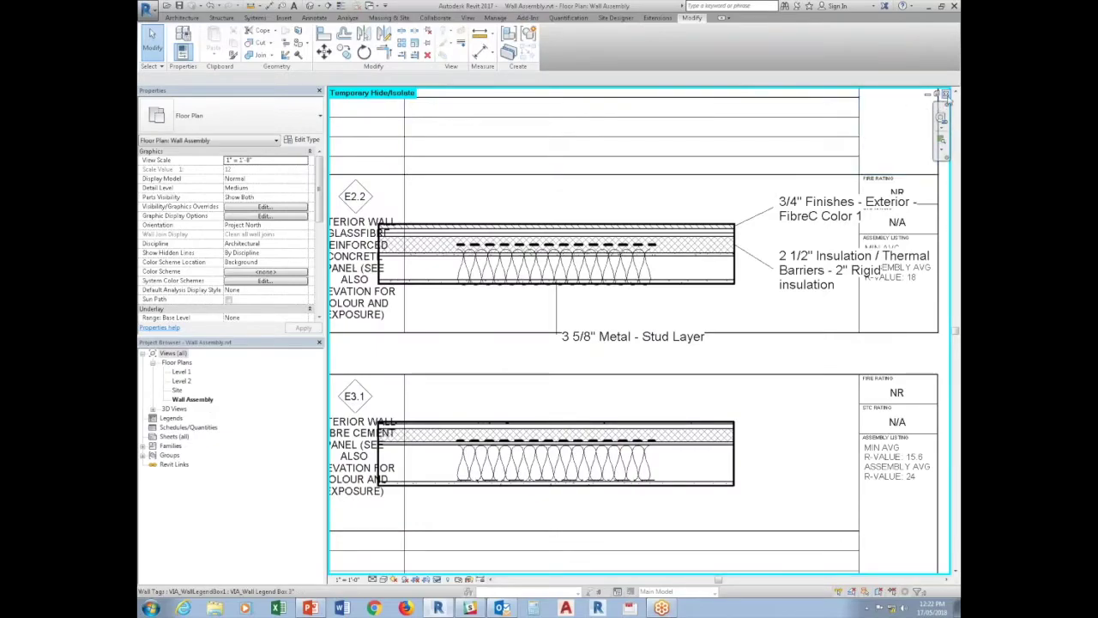
# Step: Close the last Wall Assembly view without saving and close Revit from the crash notice
pyautogui.click(945, 93)
pyautogui.click(580, 312)
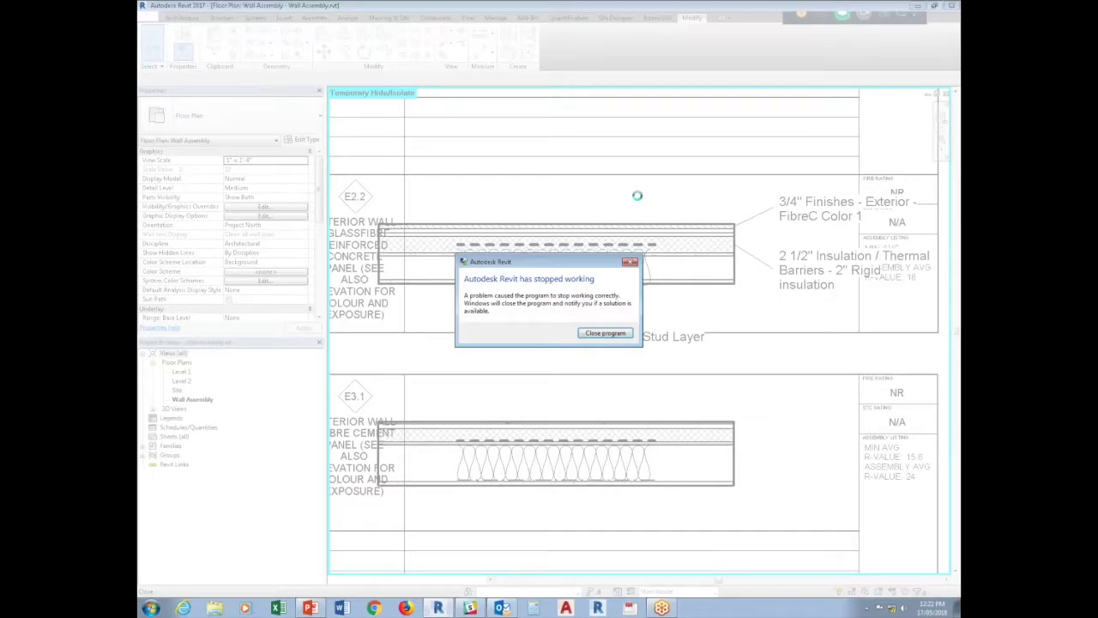
pyautogui.click(605, 332)
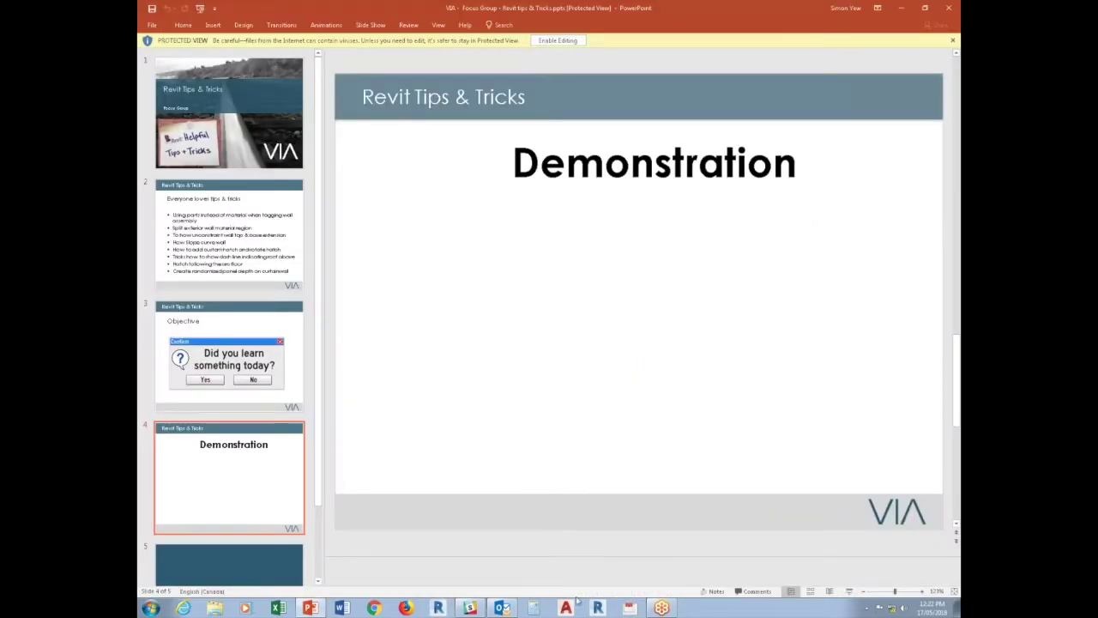
# Step: Relaunch Revit 2017 from its taskbar icon
pyautogui.click(437, 608)
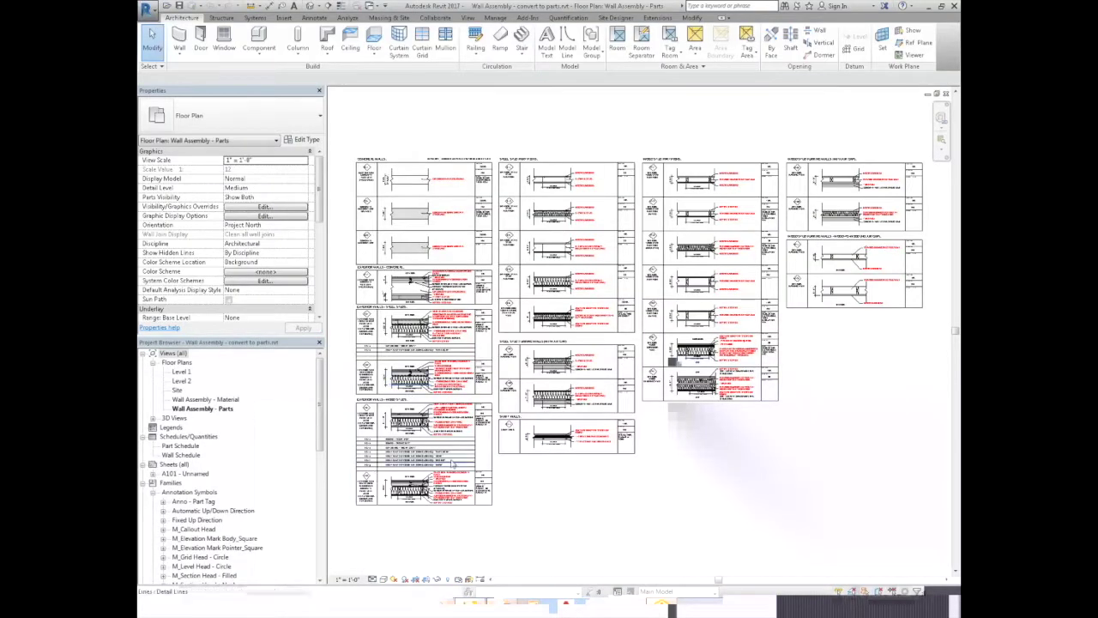
# Step: Open the Wall Assembly - Material plan and check its question-mark tags and Detail Level options
pyautogui.scroll(3, 452, 464)
pyautogui.scroll(2, 452, 463)
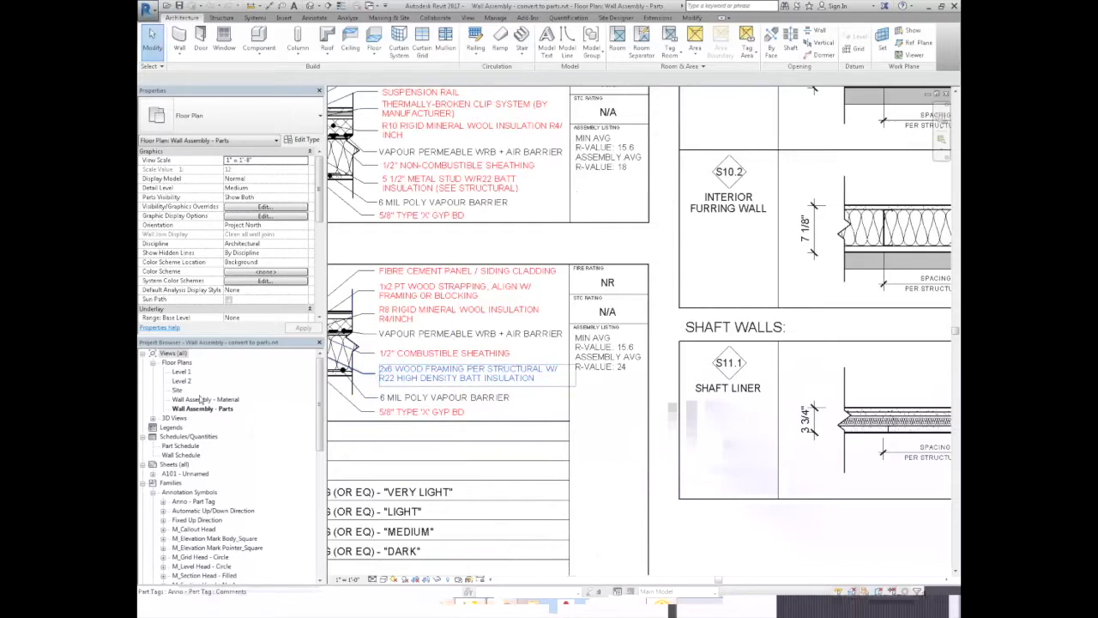
pyautogui.doubleClick(202, 399)
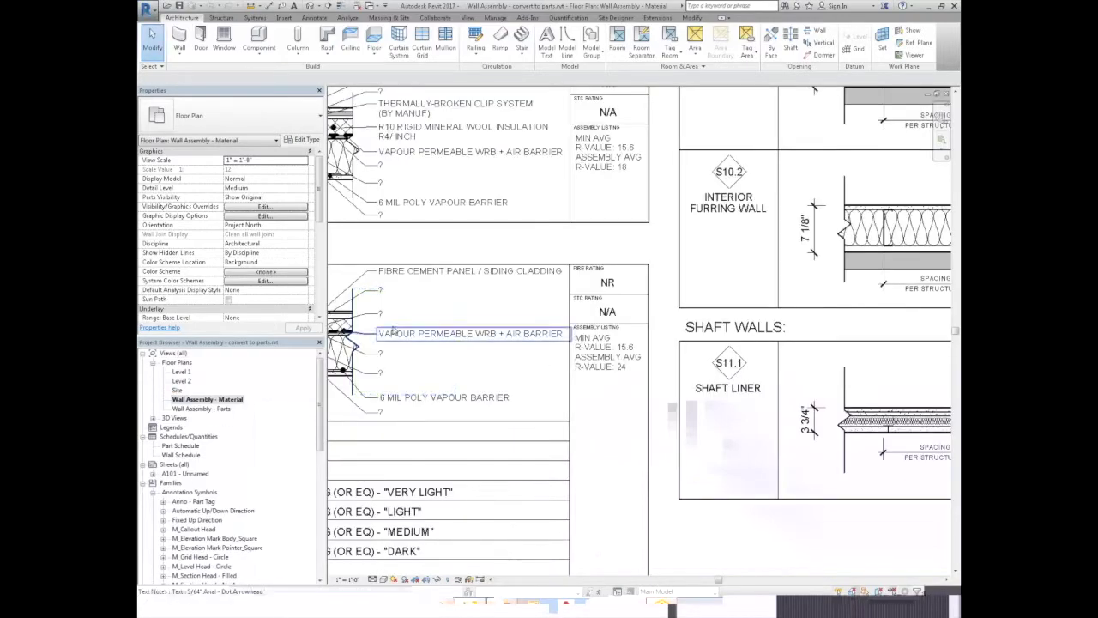
pyautogui.click(399, 346)
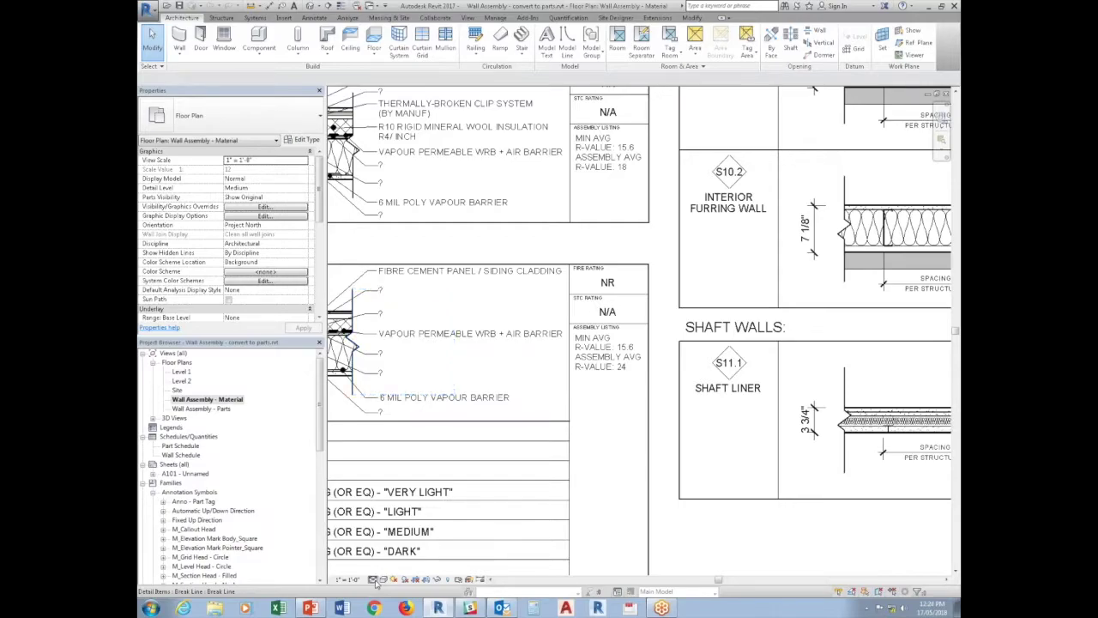
pyautogui.click(373, 580)
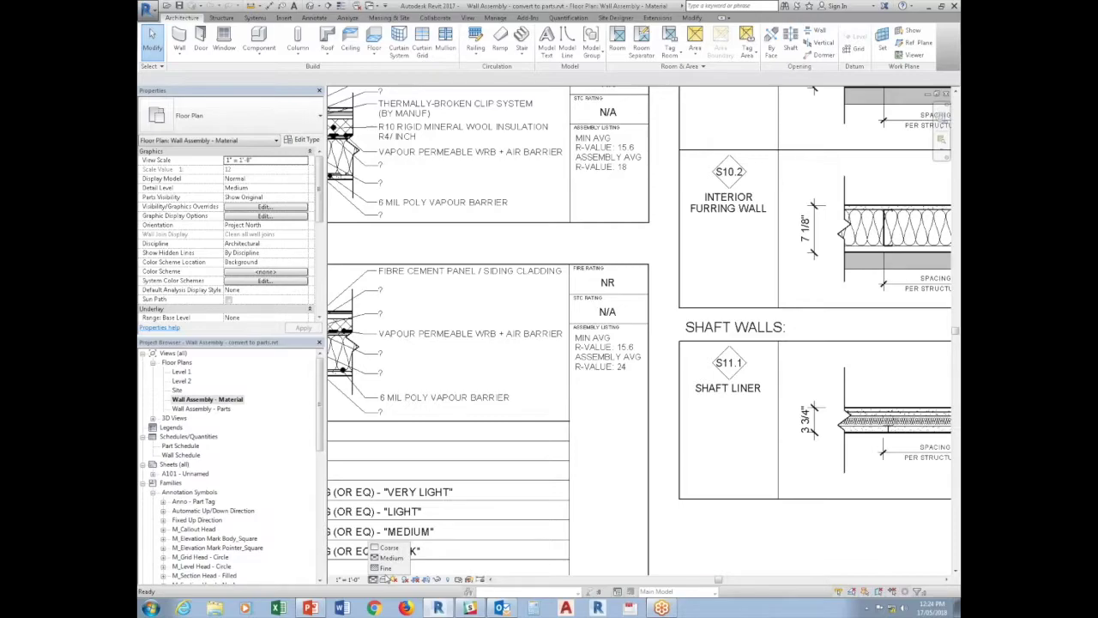
# Step: Open the Wall Assembly - Parts plan and zoom in on the S10.2 interior furring wall
pyautogui.doubleClick(230, 409)
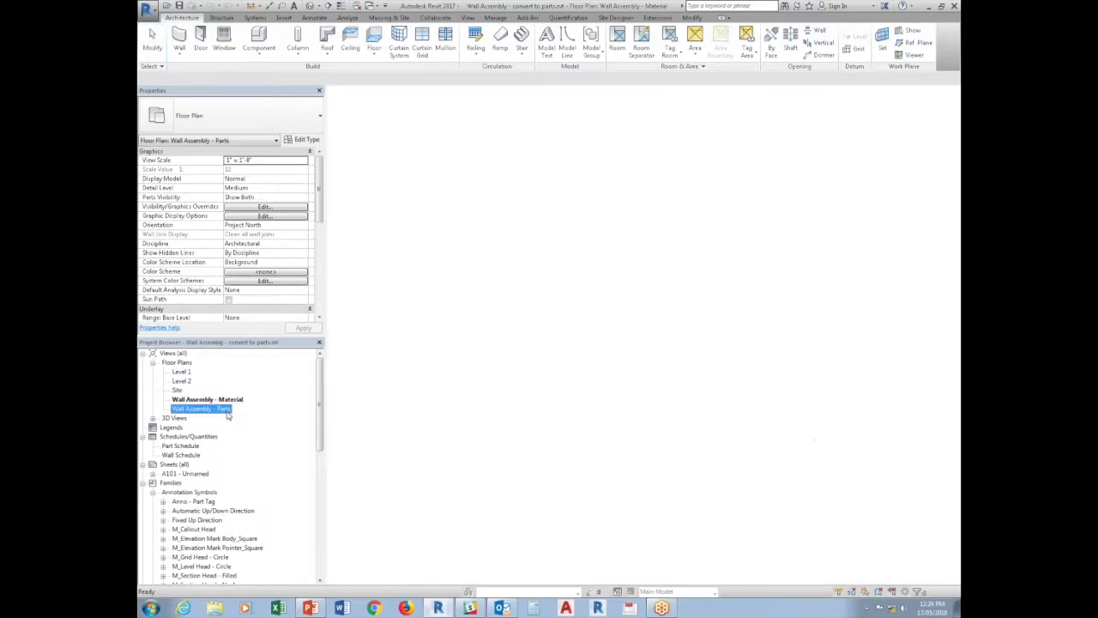
pyautogui.scroll(1, 703, 463)
pyautogui.scroll(2, 701, 476)
pyautogui.scroll(2, 699, 486)
pyautogui.moveTo(699, 486); pyautogui.dragTo(468, 500, button='middle')
pyautogui.scroll(2, 515, 257)
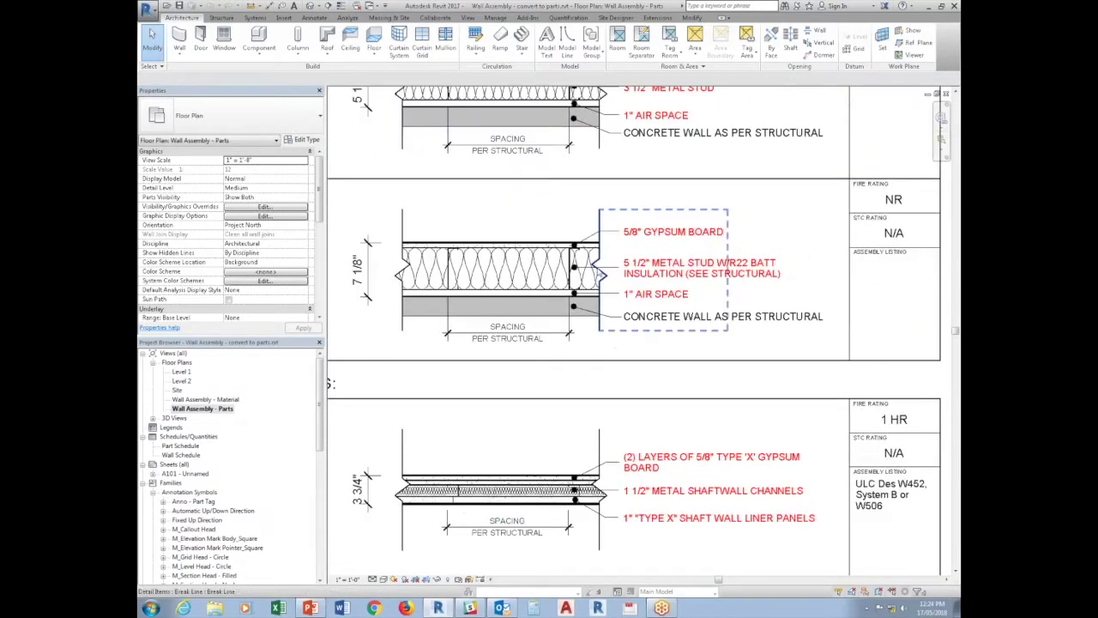
pyautogui.moveTo(588, 219); pyautogui.dragTo(591, 240, button='middle')
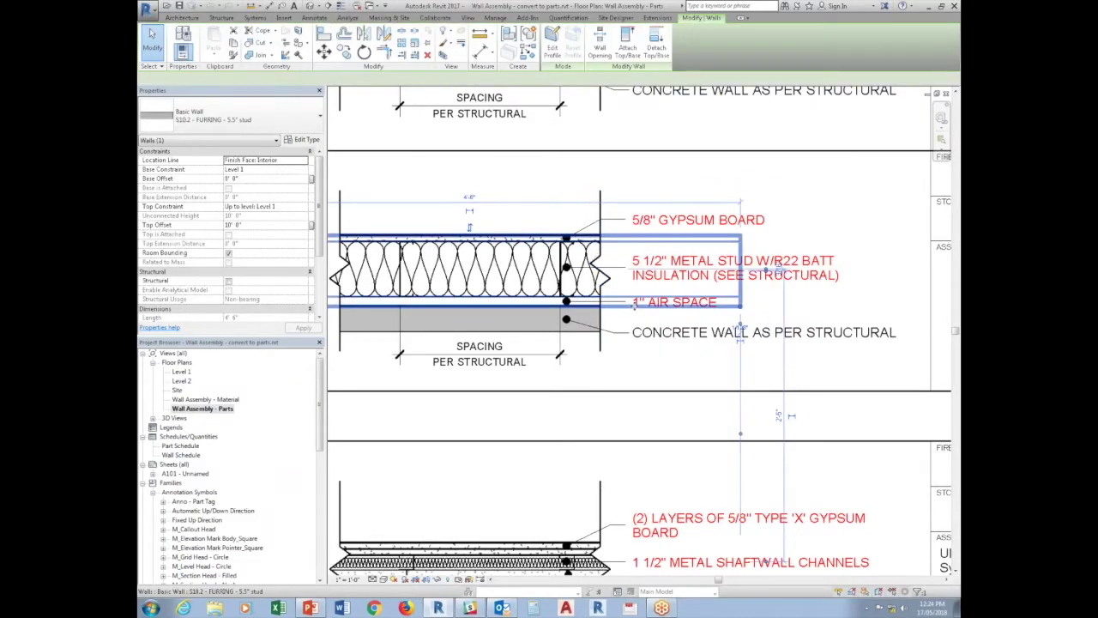
# Step: Change the S10.2 furring wall type's air layer thickness to 1 1/2" and apply it
pyautogui.click(307, 144)
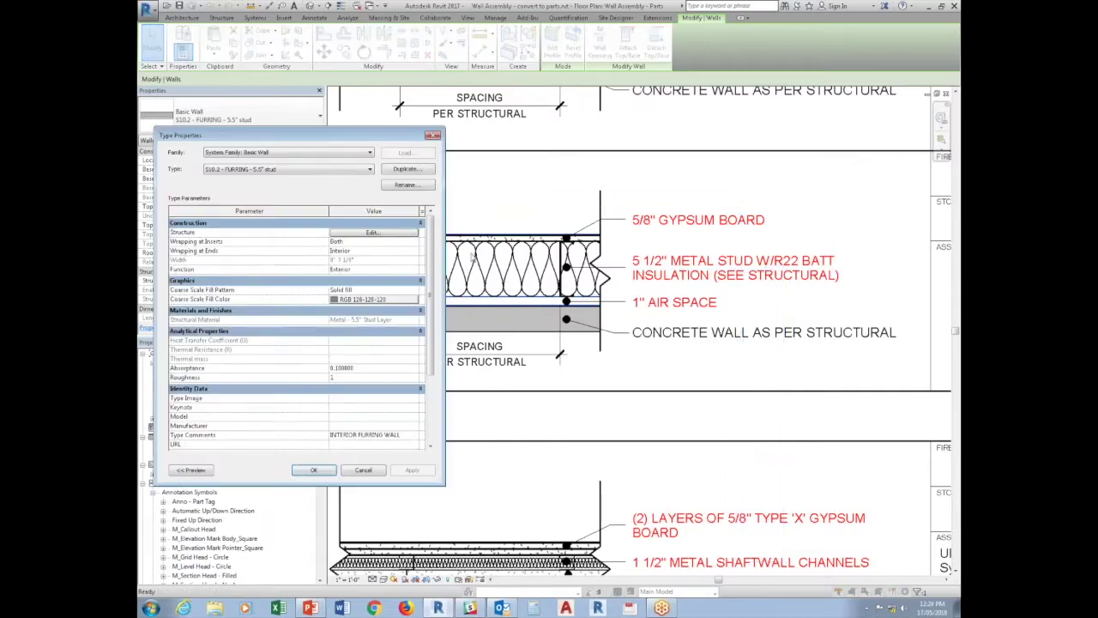
pyautogui.click(373, 237)
pyautogui.click(323, 258)
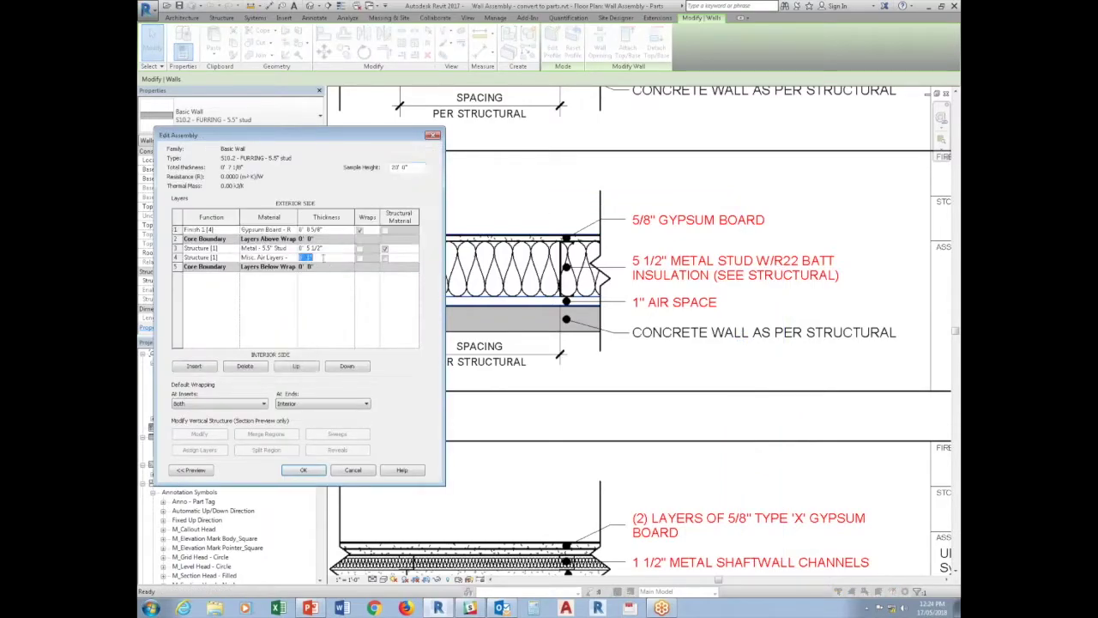
pyautogui.press('Tab')
pyautogui.click(307, 471)
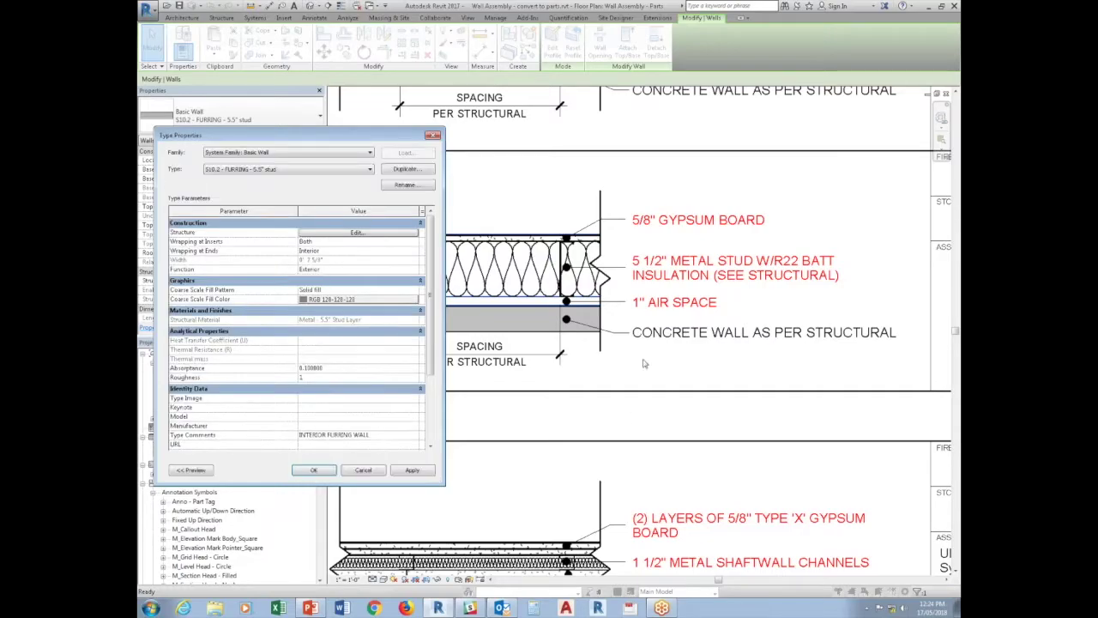
pyautogui.click(314, 470)
pyautogui.click(674, 300)
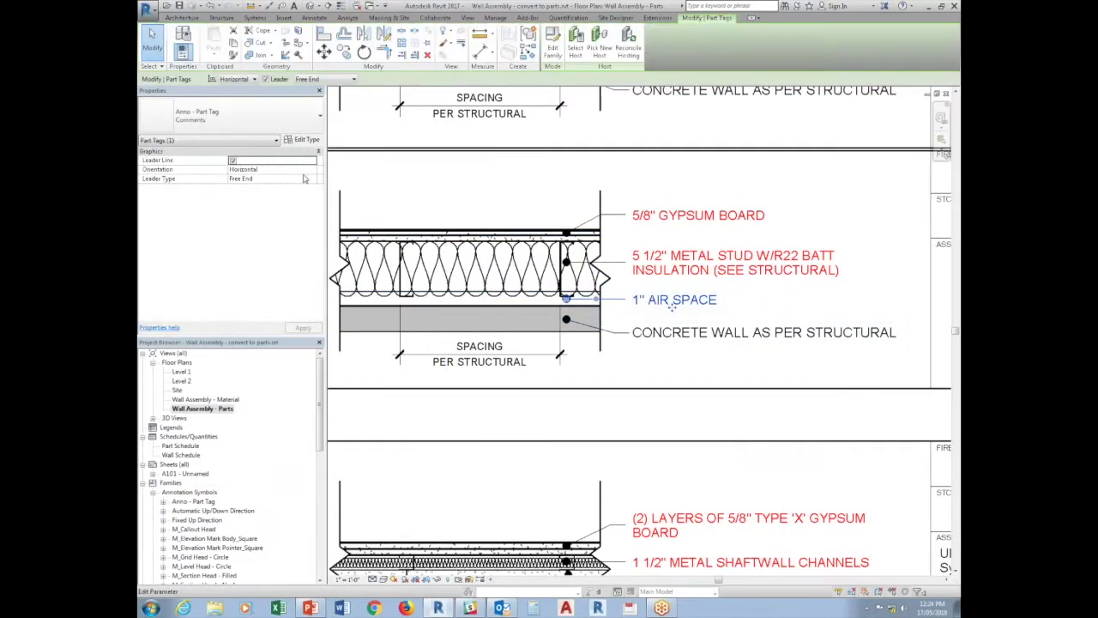
# Step: Switch the AIR SPACE tag to Comments + Thickness and delete the leading 1" from its comment
pyautogui.click(228, 115)
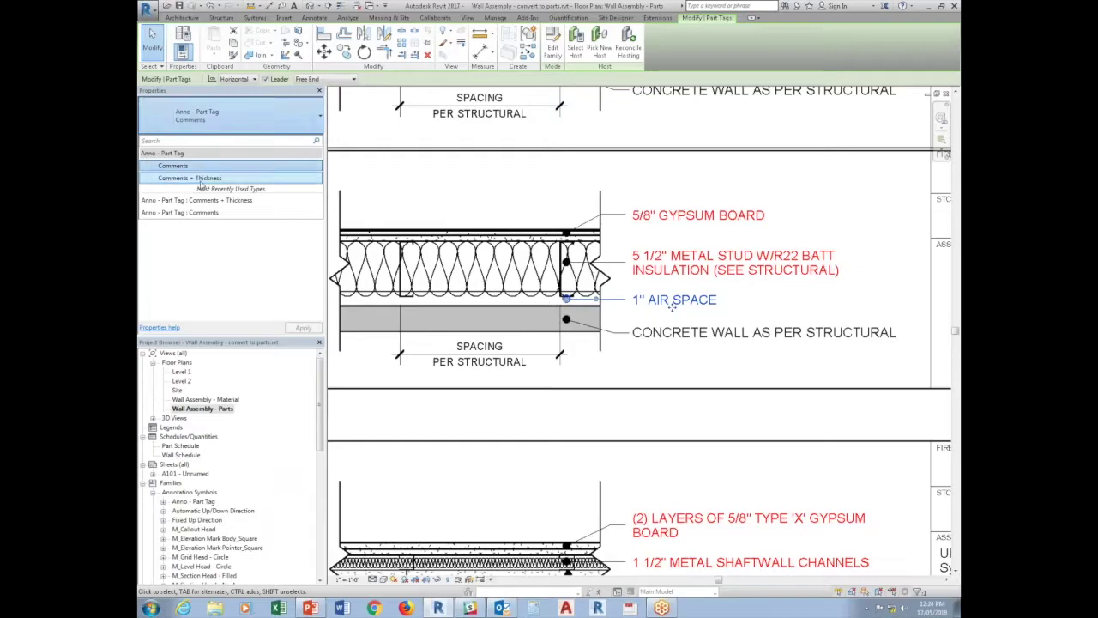
pyautogui.click(201, 178)
pyautogui.click(677, 306)
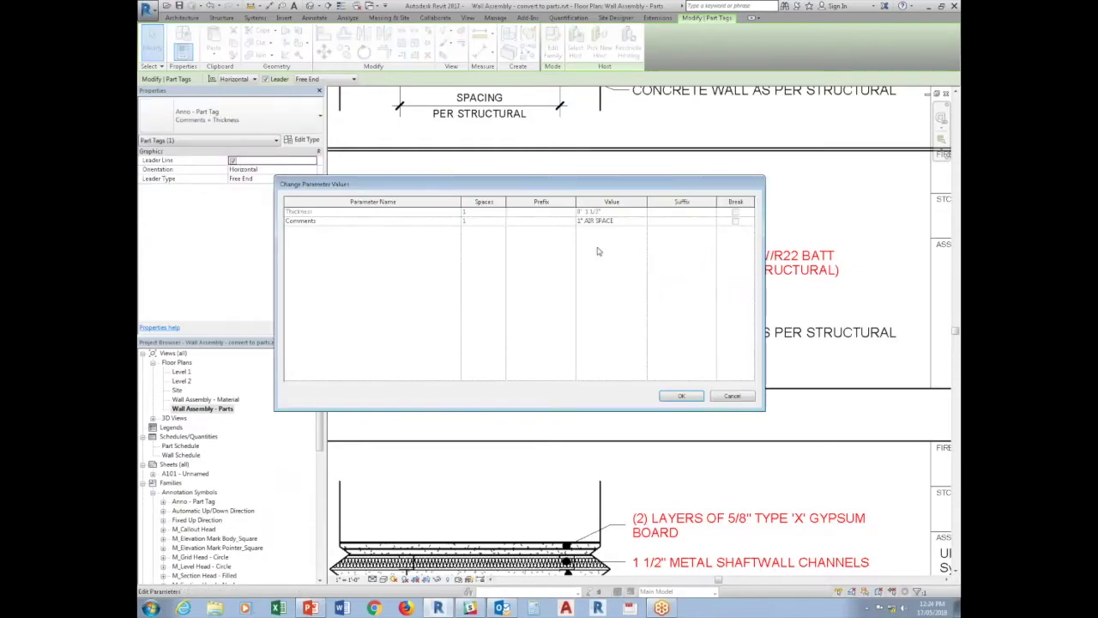
pyautogui.doubleClick(581, 220)
pyautogui.press('Delete')
pyautogui.click(684, 394)
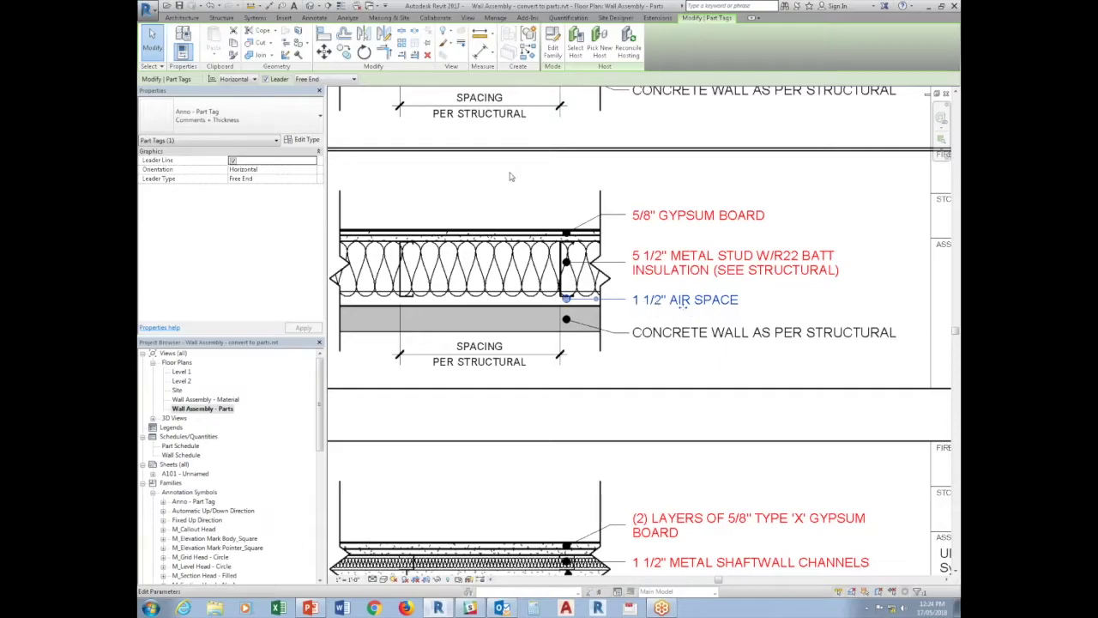
pyautogui.press('Escape')
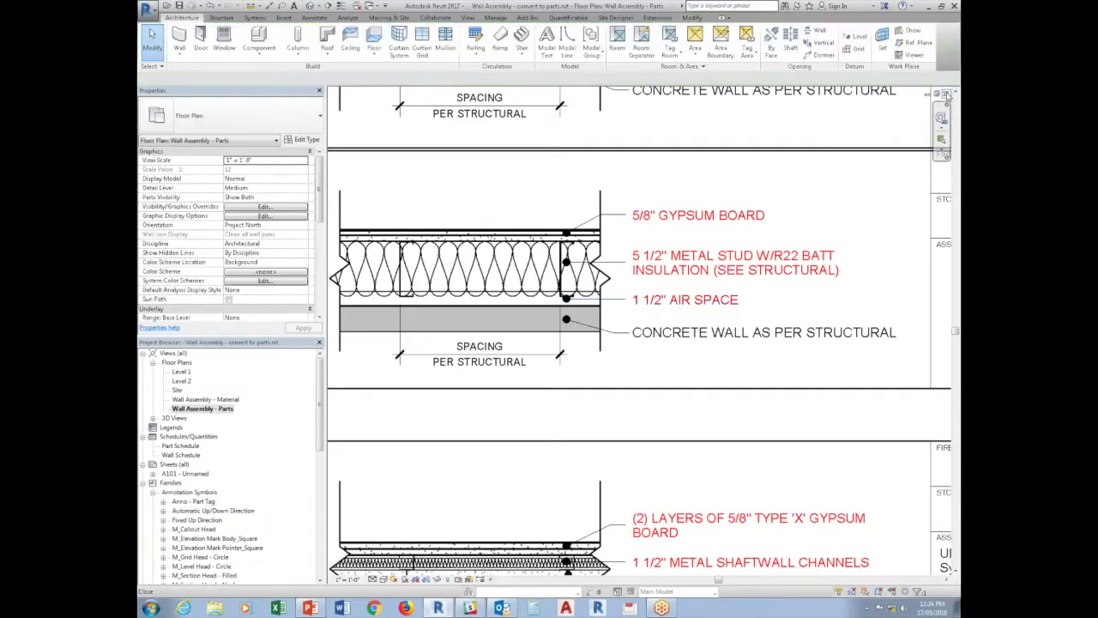
# Step: Close the Wall Assembly project, discarding changes, and relaunch Revit from the taskbar after the crash
pyautogui.hotkey('ctrl', 'Tab')
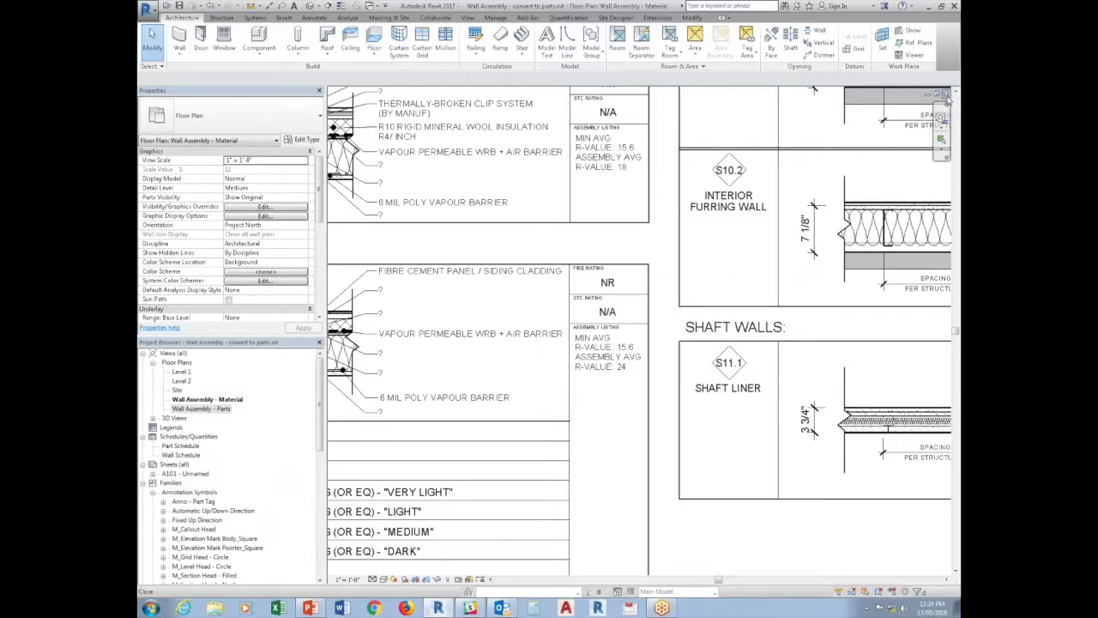
pyautogui.click(947, 97)
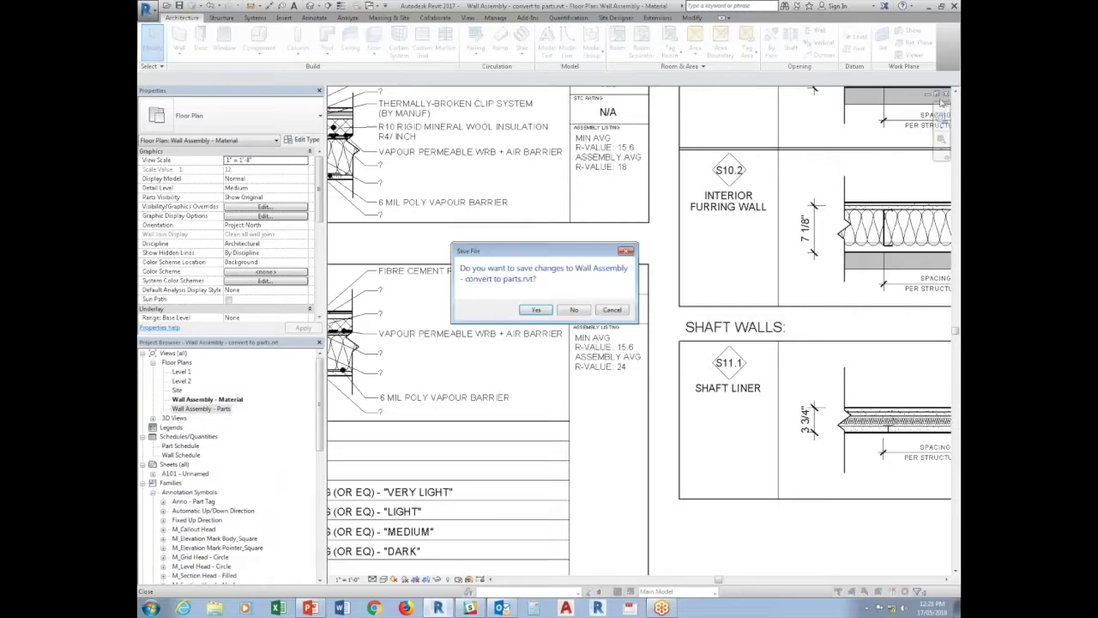
pyautogui.click(583, 313)
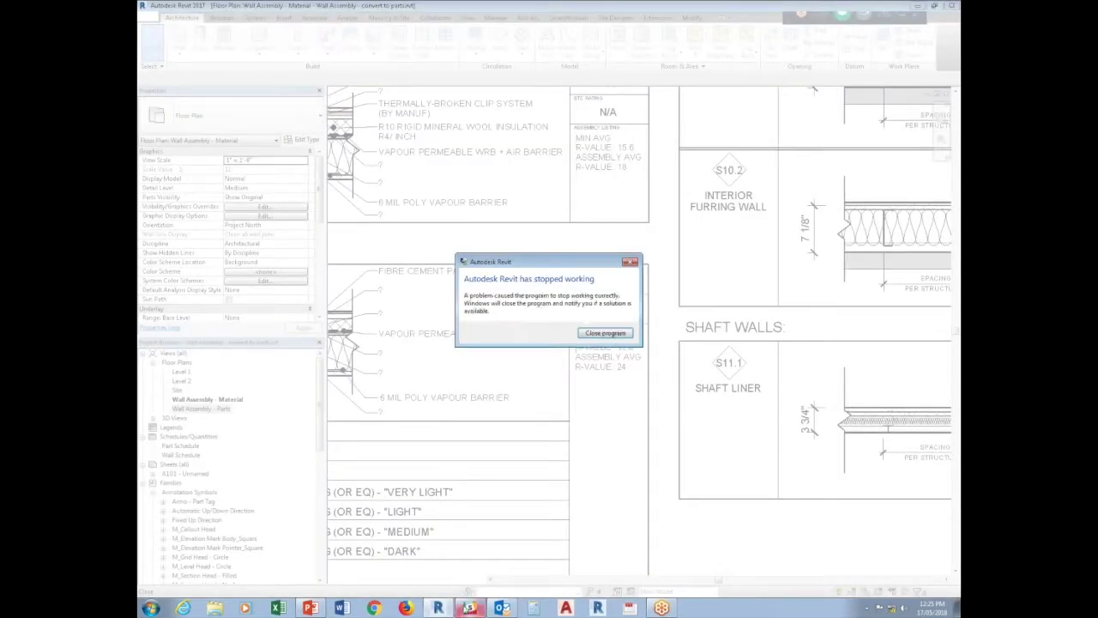
pyautogui.rightClick(439, 607)
pyautogui.click(432, 564)
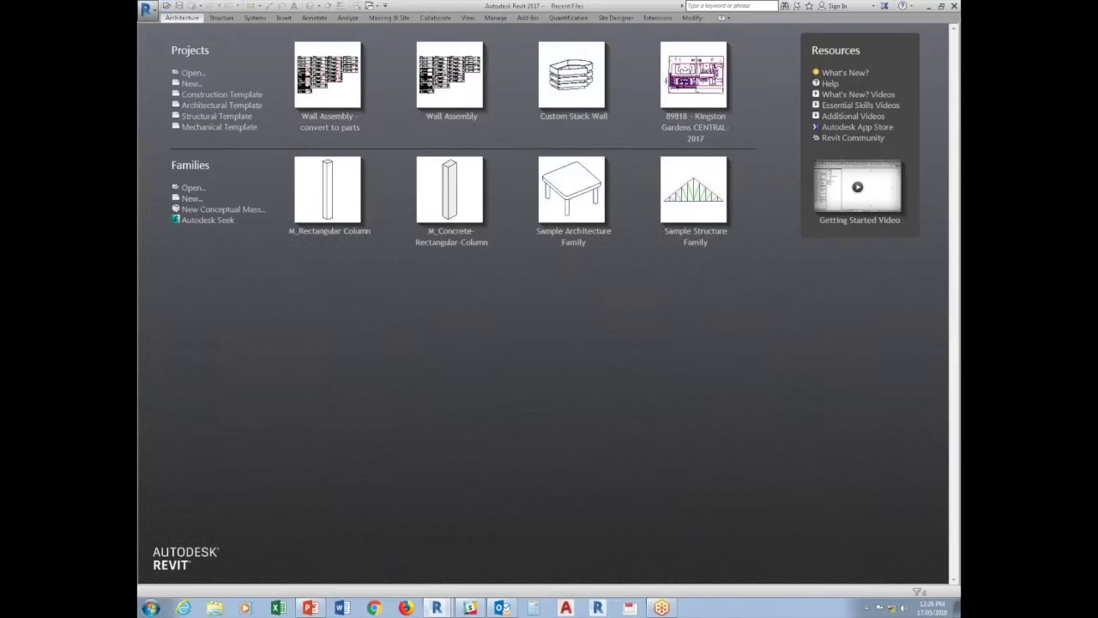
# Step: Open Custom Stack Wall.rvt from BIM_Standards > 4. Help and Training > T009 - Revit Tips & Tricks > Sample files
pyautogui.click(166, 6)
pyautogui.click(208, 396)
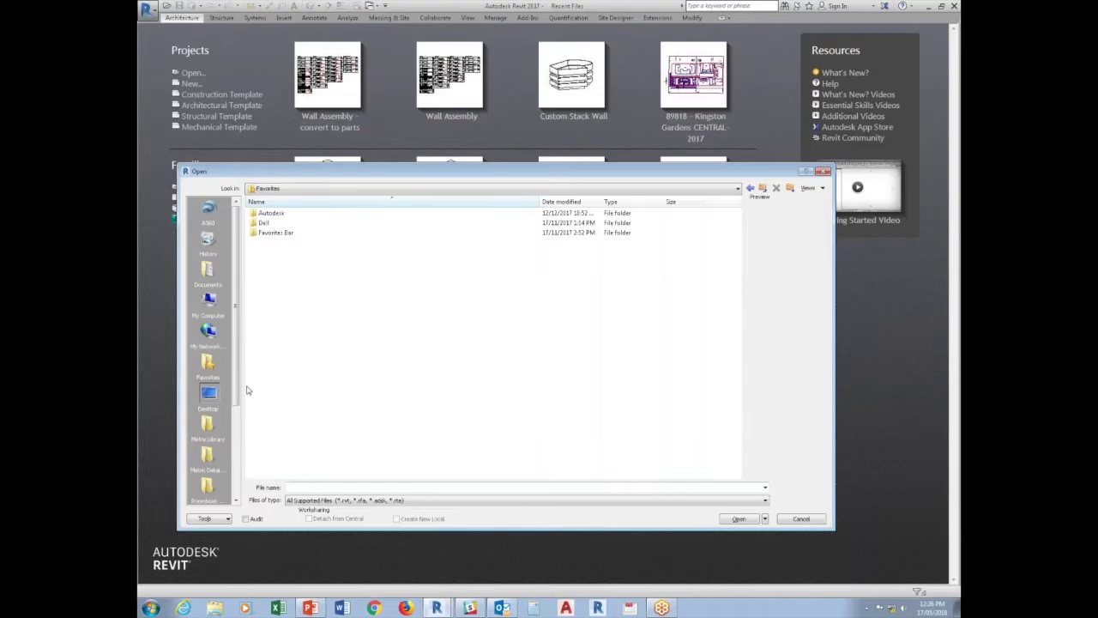
pyautogui.doubleClick(270, 301)
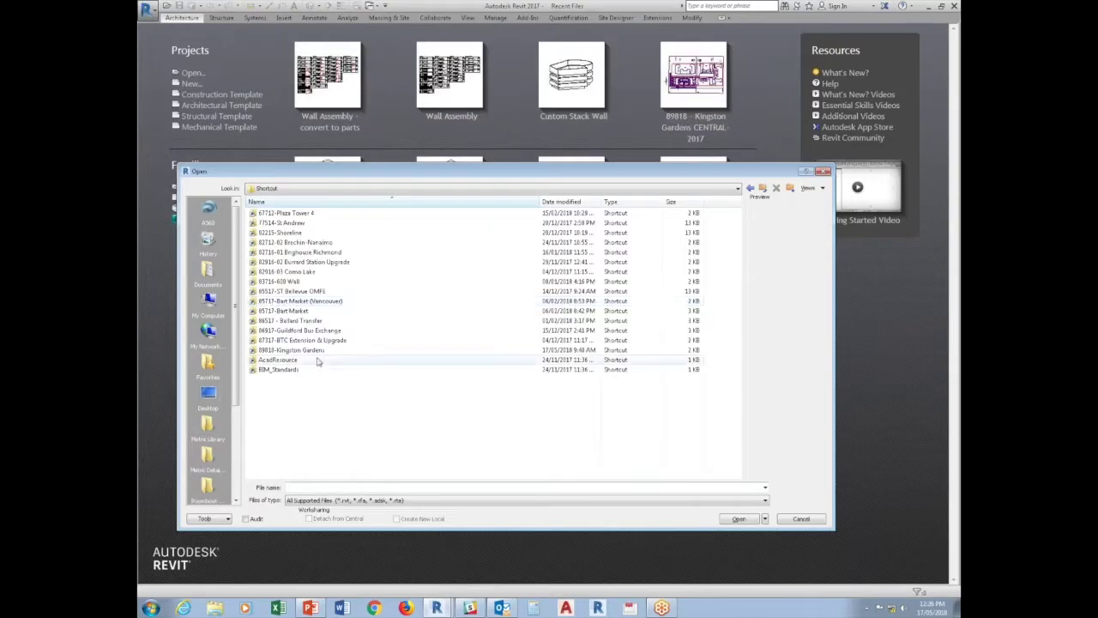
pyautogui.doubleClick(278, 369)
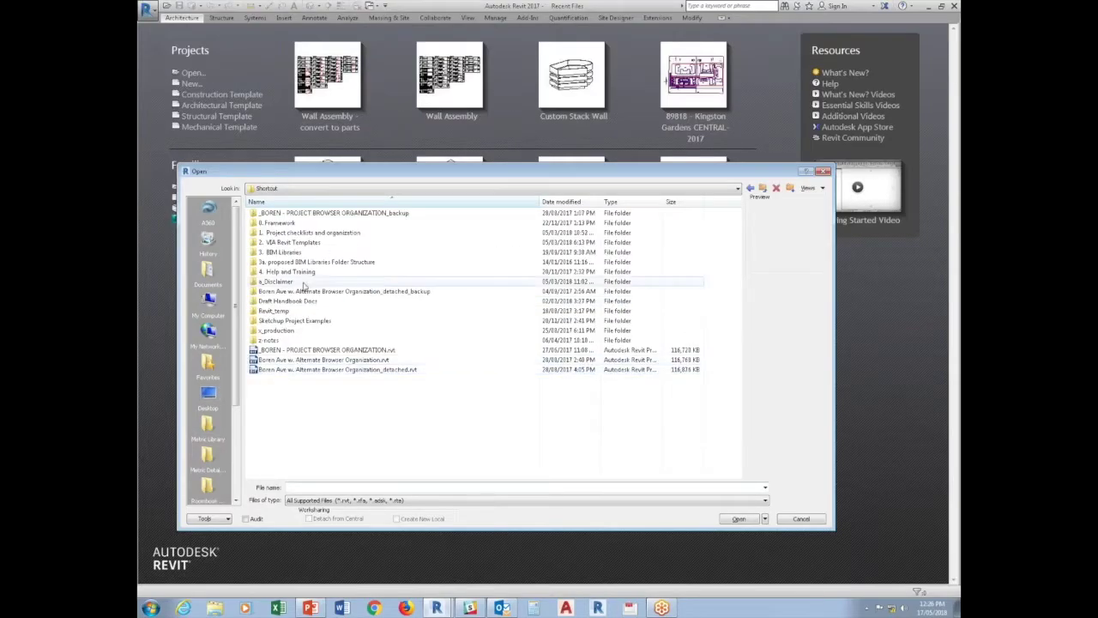
pyautogui.doubleClick(279, 225)
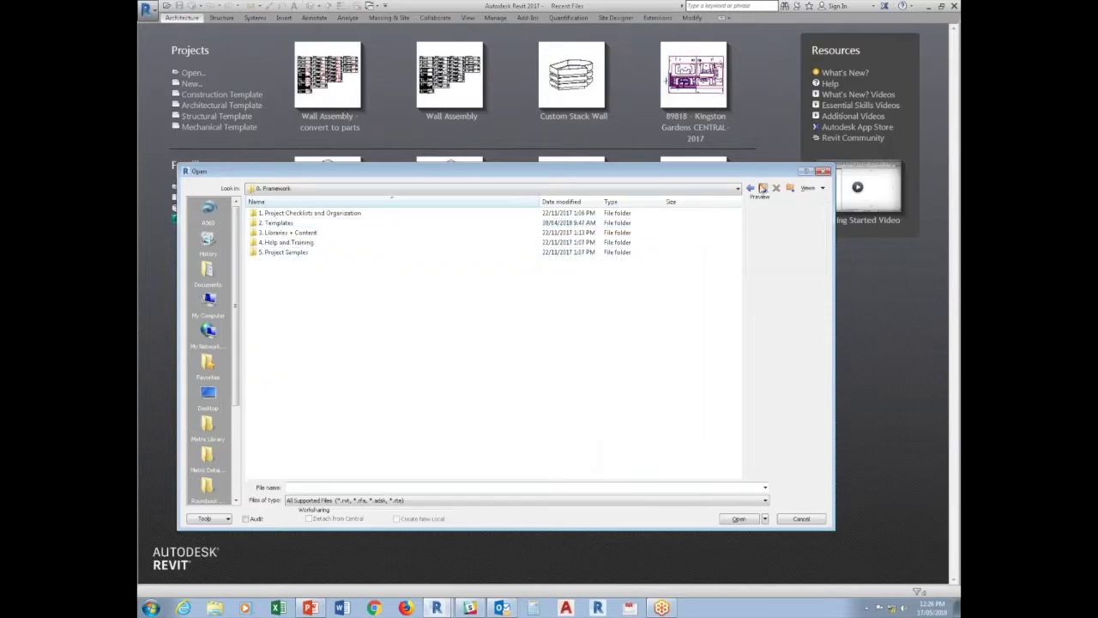
pyautogui.click(749, 187)
pyautogui.doubleClick(273, 273)
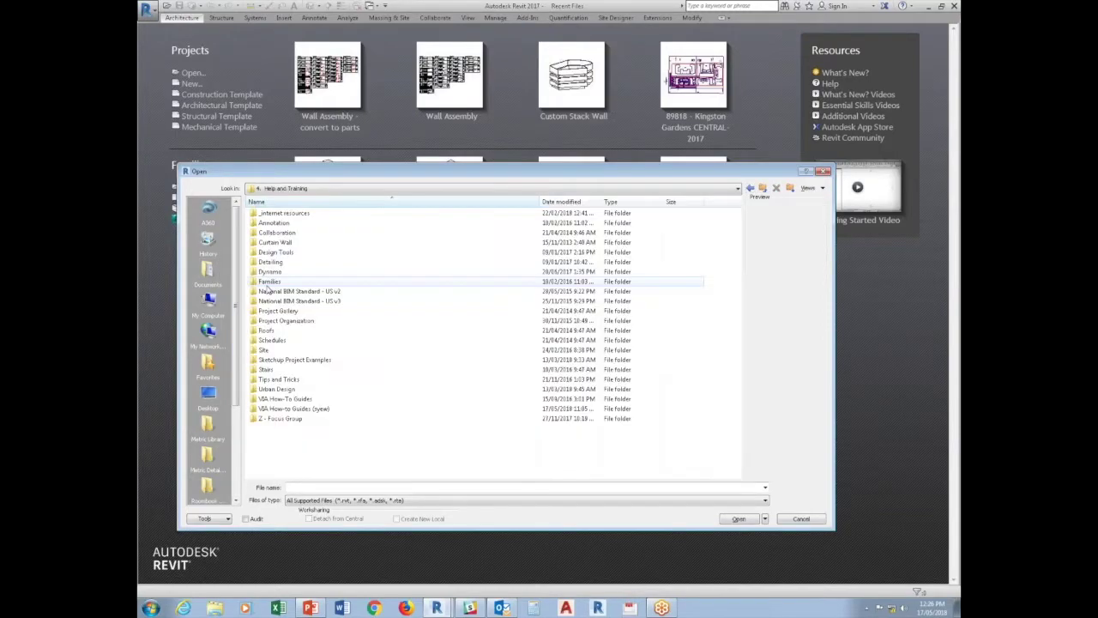
pyautogui.doubleClick(283, 408)
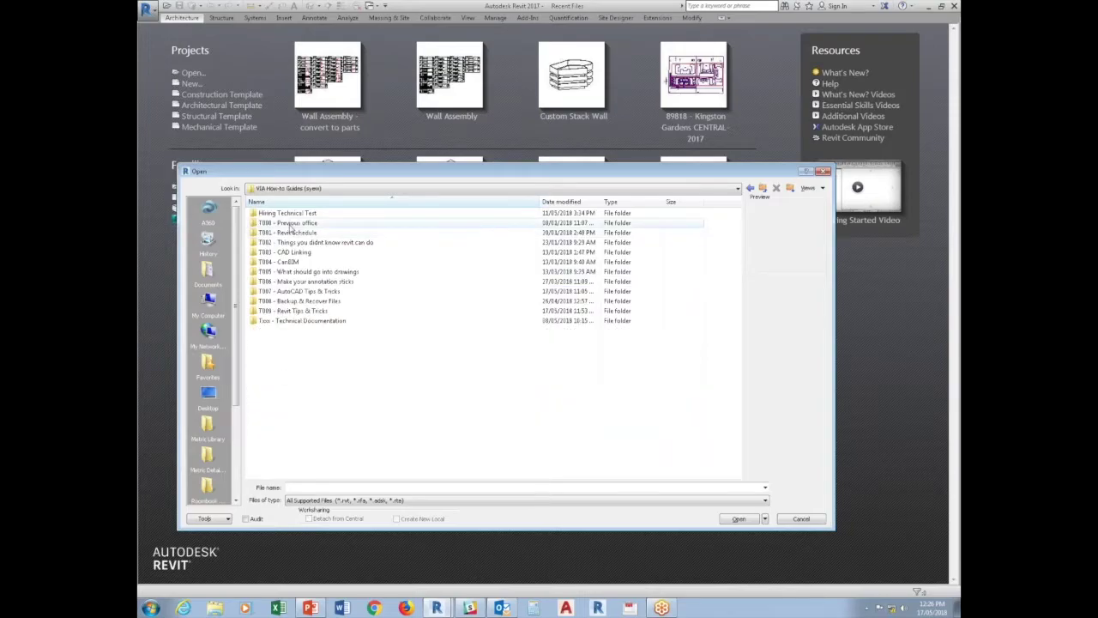
pyautogui.doubleClick(287, 310)
pyautogui.doubleClick(271, 223)
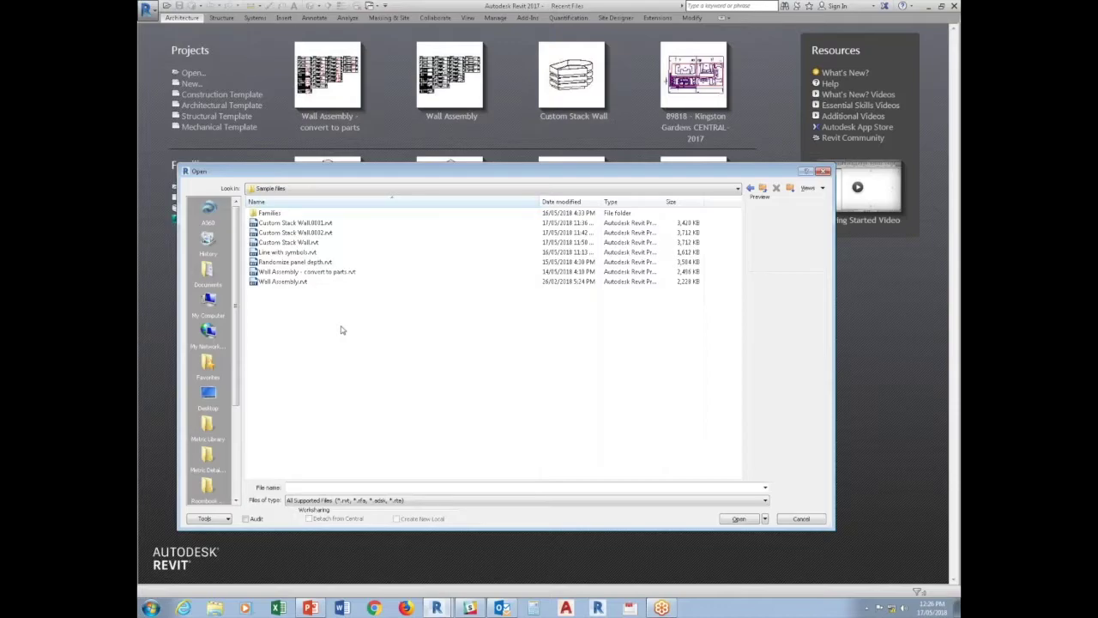
pyautogui.click(352, 243)
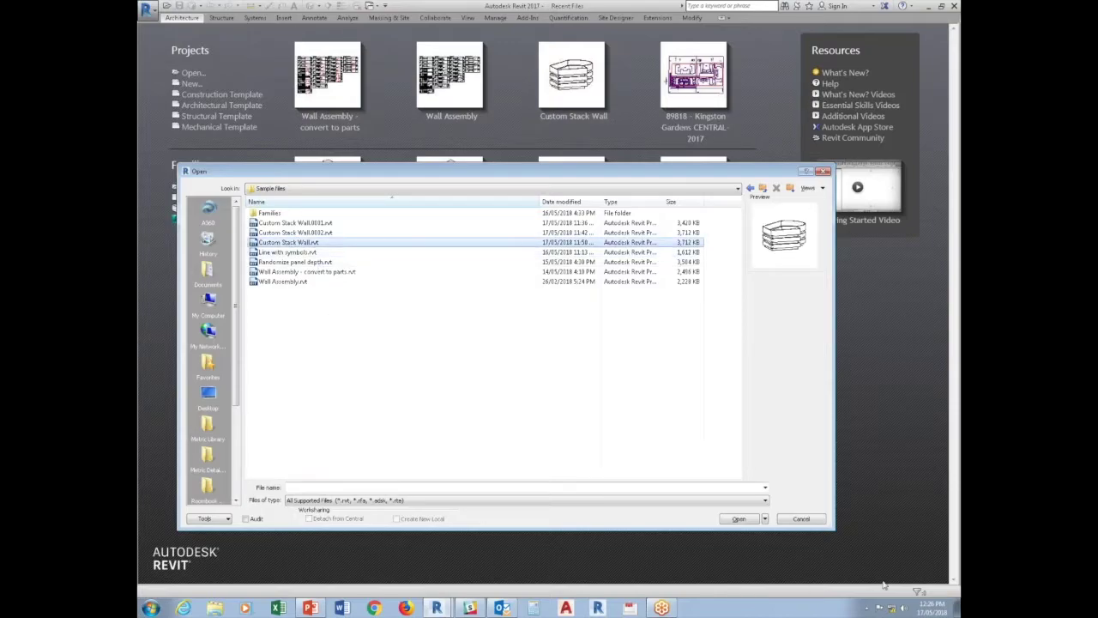
pyautogui.click(738, 519)
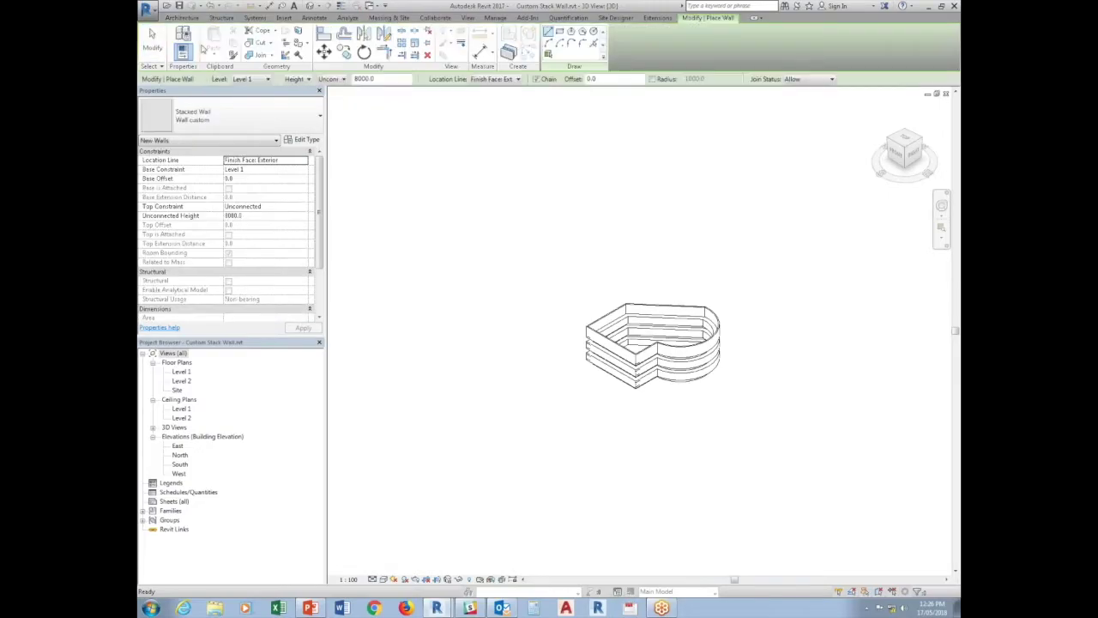
# Step: Choose the Basic Wall: Exterior - Brick on CMU type in the Type Selector
pyautogui.click(220, 129)
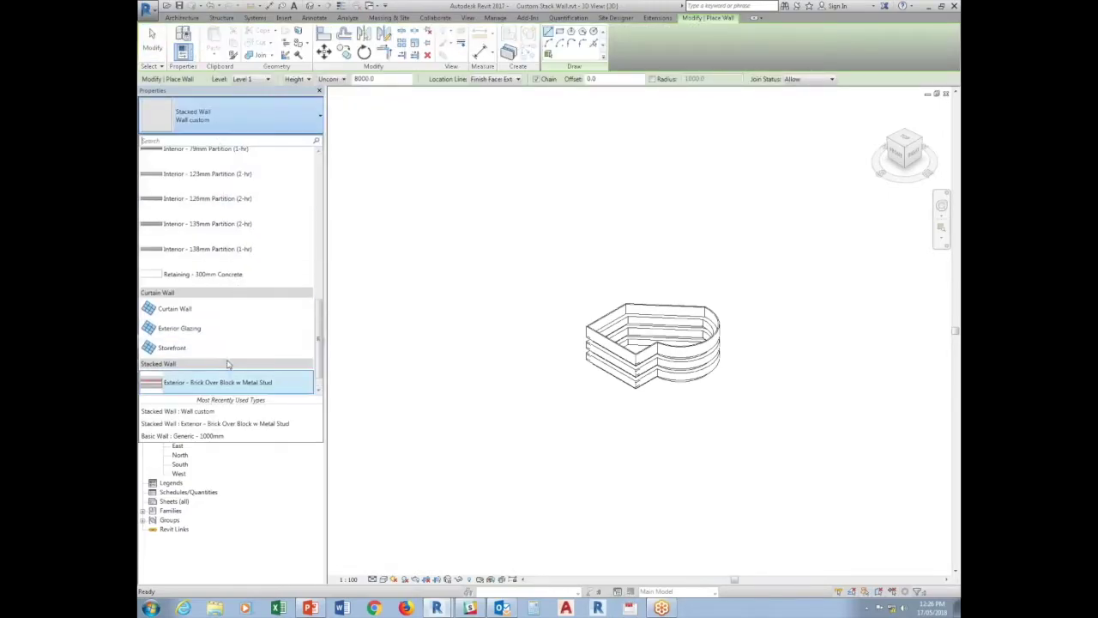
pyautogui.click(220, 382)
pyautogui.click(238, 119)
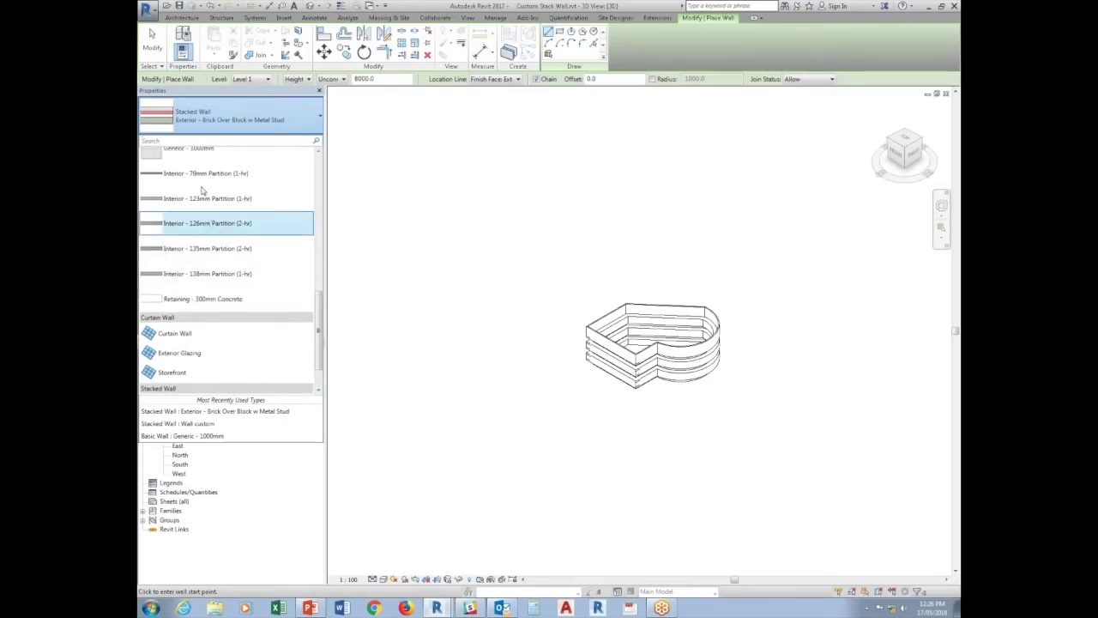
pyautogui.scroll(2, 206, 225)
pyautogui.scroll(2, 206, 225)
pyautogui.scroll(3, 206, 226)
pyautogui.scroll(3, 206, 225)
pyautogui.scroll(3, 206, 226)
pyautogui.scroll(2, 206, 226)
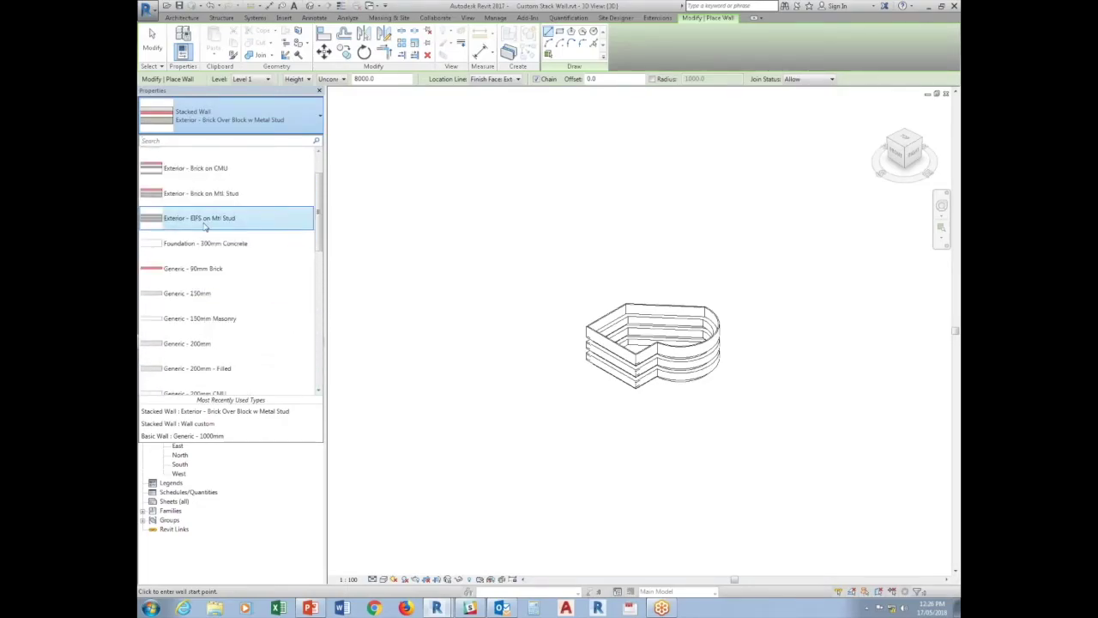
pyautogui.click(197, 170)
# Step: Draw one wall segment beside the building, then select it, orbit, and open its type properties
pyautogui.click(530, 409)
pyautogui.click(600, 439)
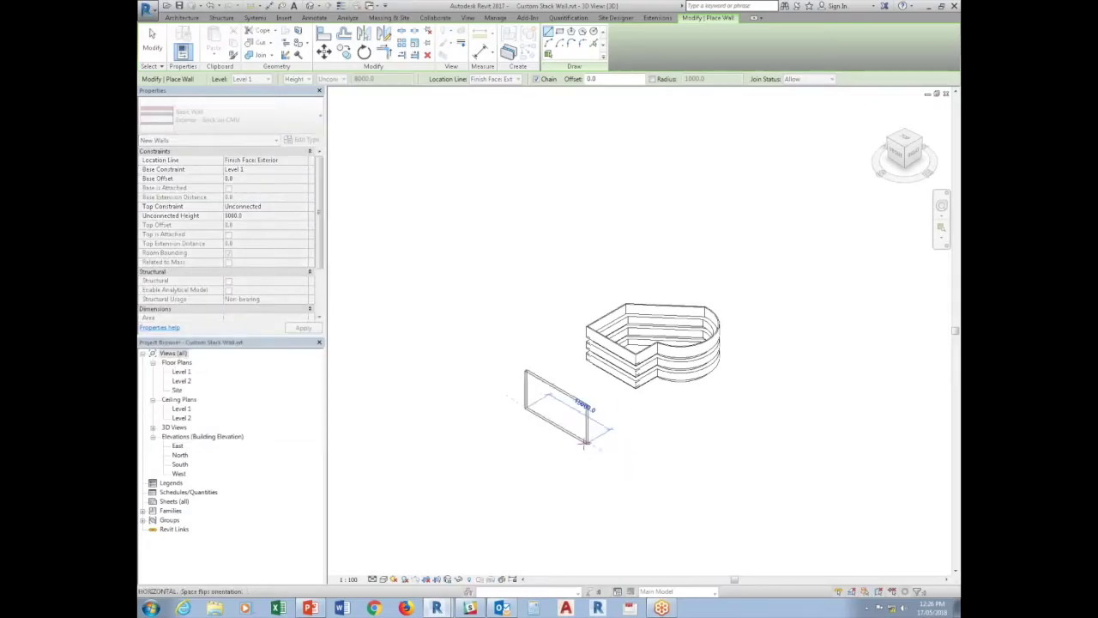
pyautogui.scroll(3, 521, 440)
pyautogui.press('Escape')
pyautogui.press('Escape')
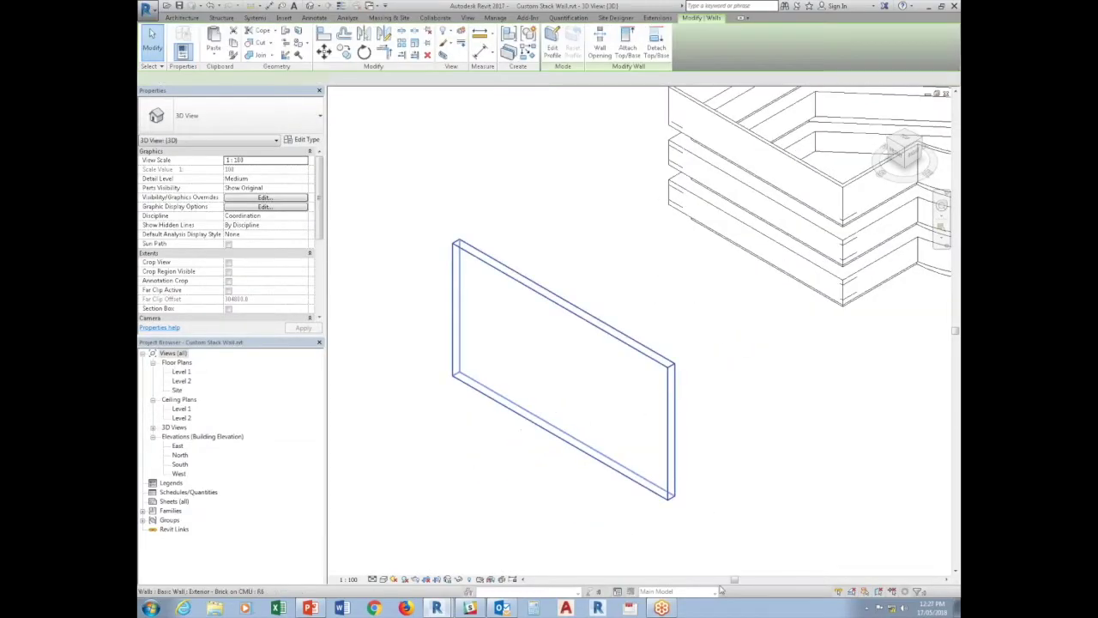
pyautogui.click(632, 434)
pyautogui.moveTo(632, 434)
pyautogui.keyDown('shift'); pyautogui.mouseDown(button='middle')
pyautogui.moveTo(648, 464)
pyautogui.moveTo(532, 522)
pyautogui.moveTo(369, 464)
pyautogui.mouseUp(button='middle'); pyautogui.keyUp('shift')
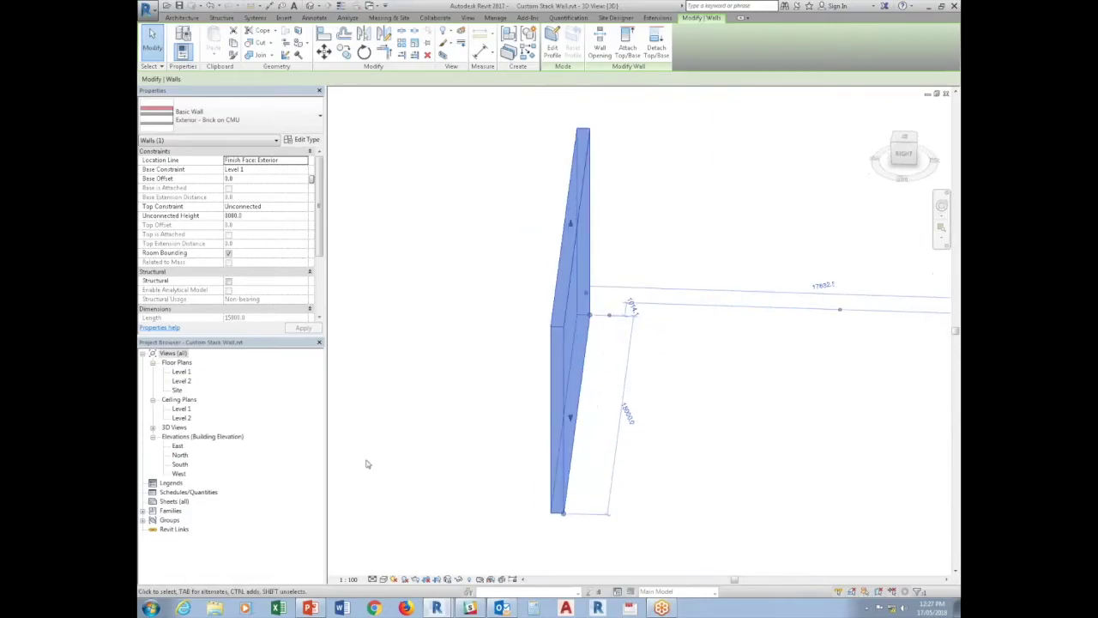
pyautogui.click(306, 139)
# Step: Open the wall type's layer structure with a section preview of the wall
pyautogui.click(378, 233)
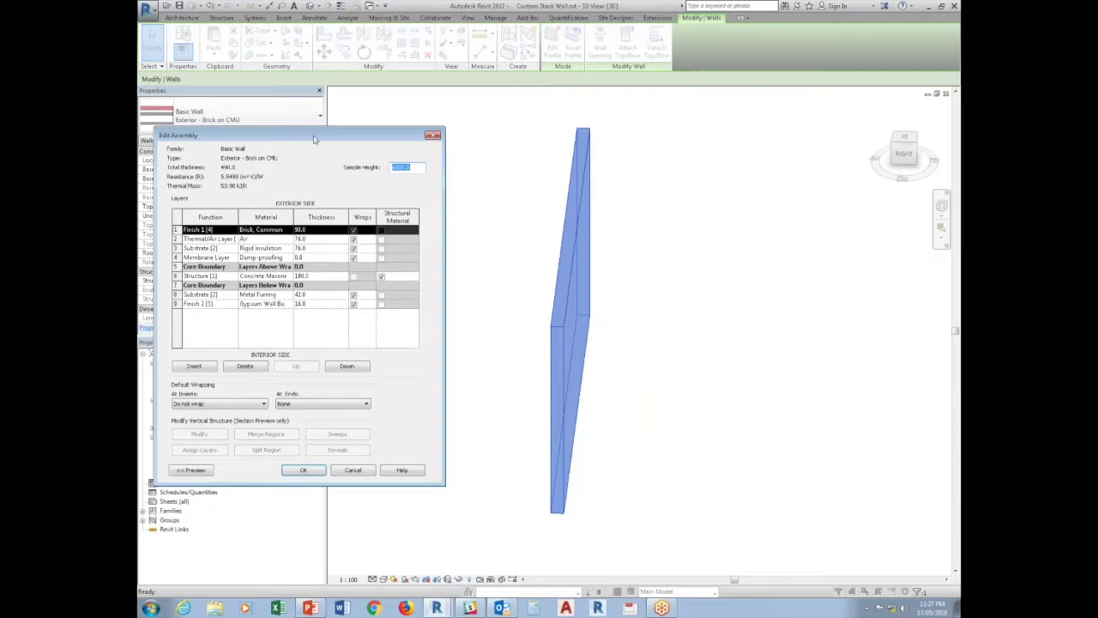
pyautogui.moveTo(317, 141); pyautogui.dragTo(596, 160)
pyautogui.click(483, 494)
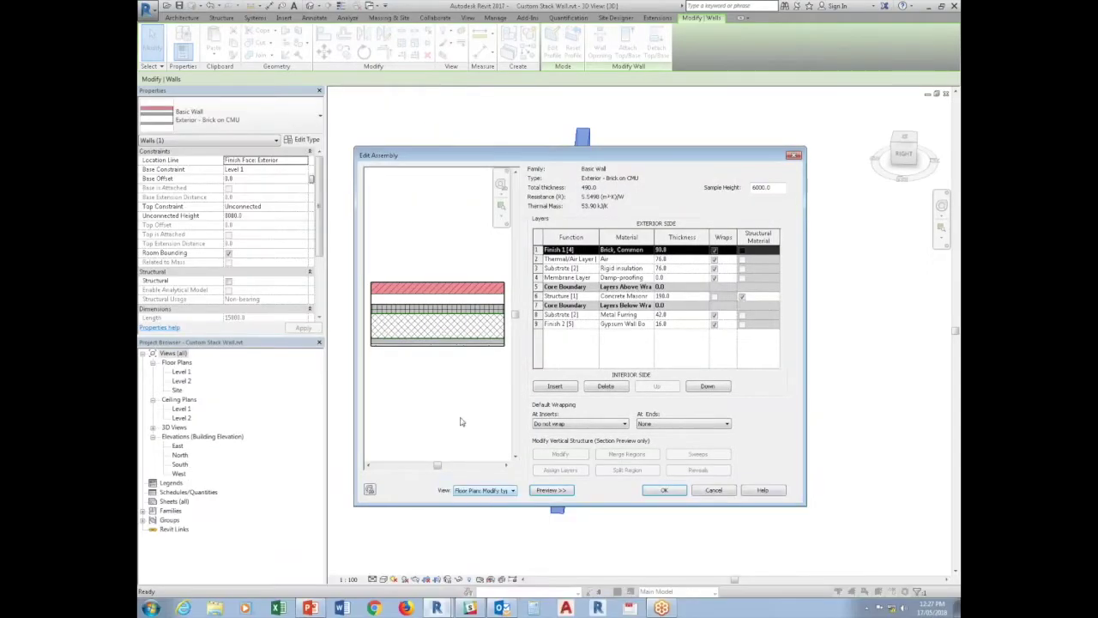
pyautogui.click(478, 493)
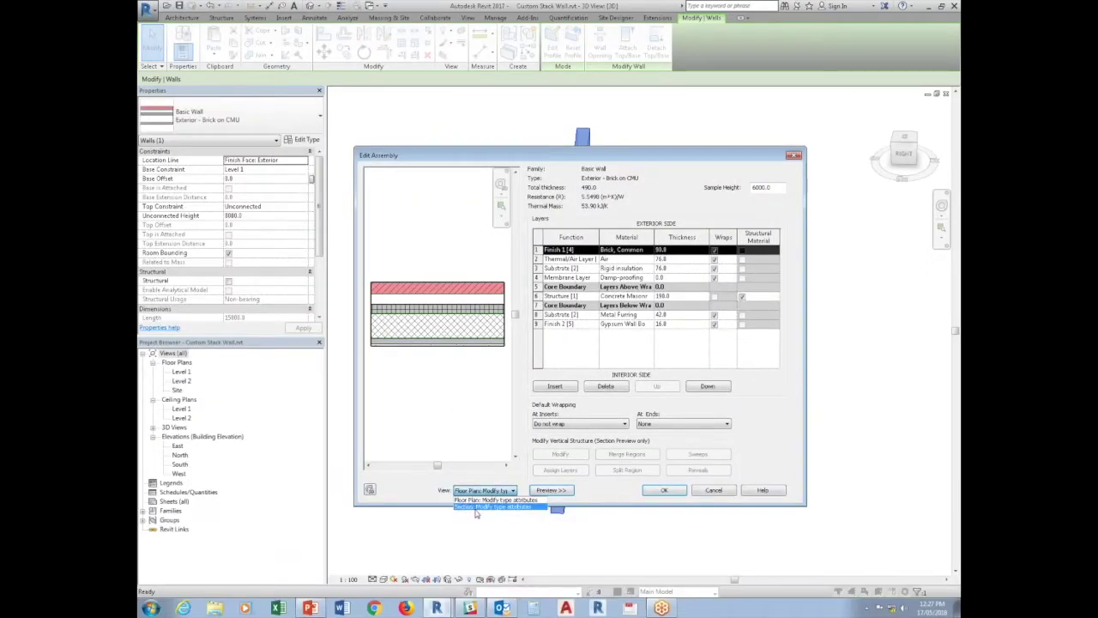
pyautogui.click(475, 507)
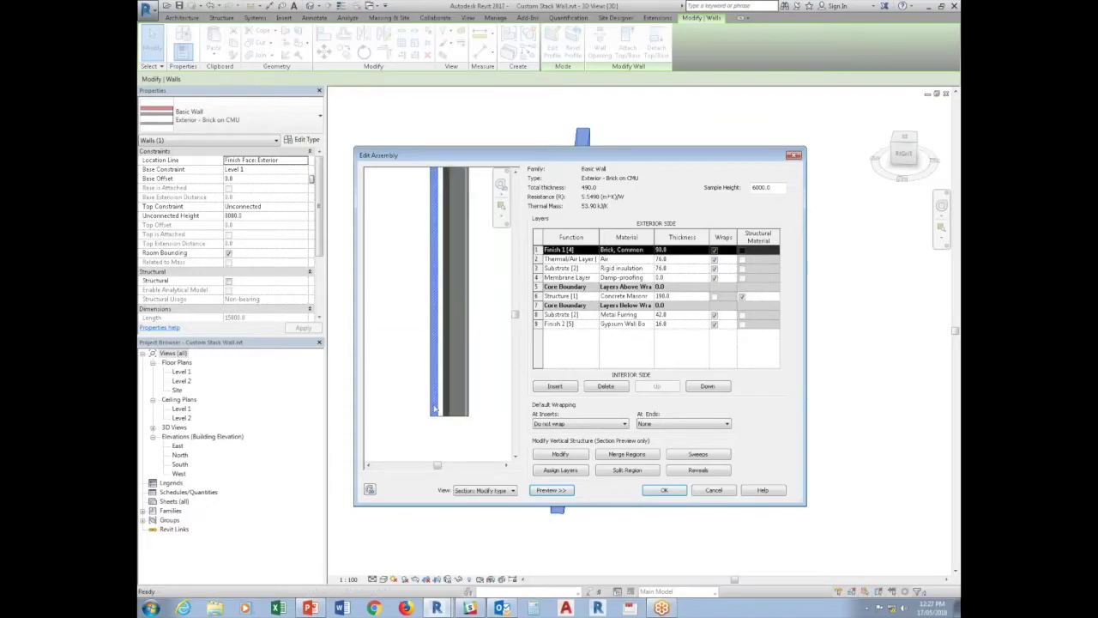
pyautogui.scroll(1, 445, 444)
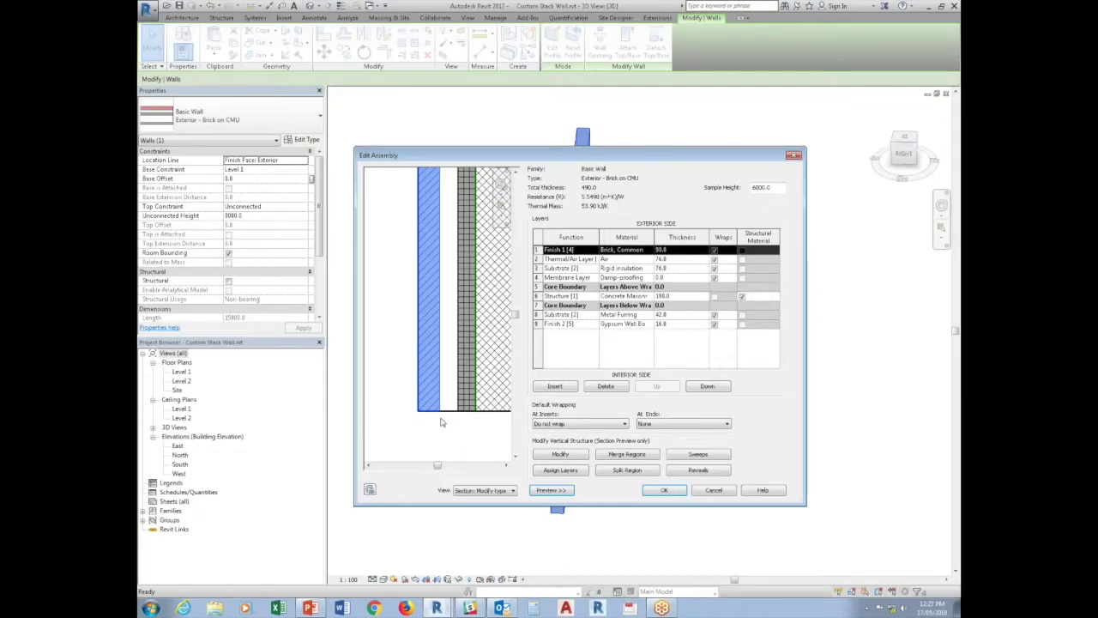
pyautogui.scroll(-2, 441, 421)
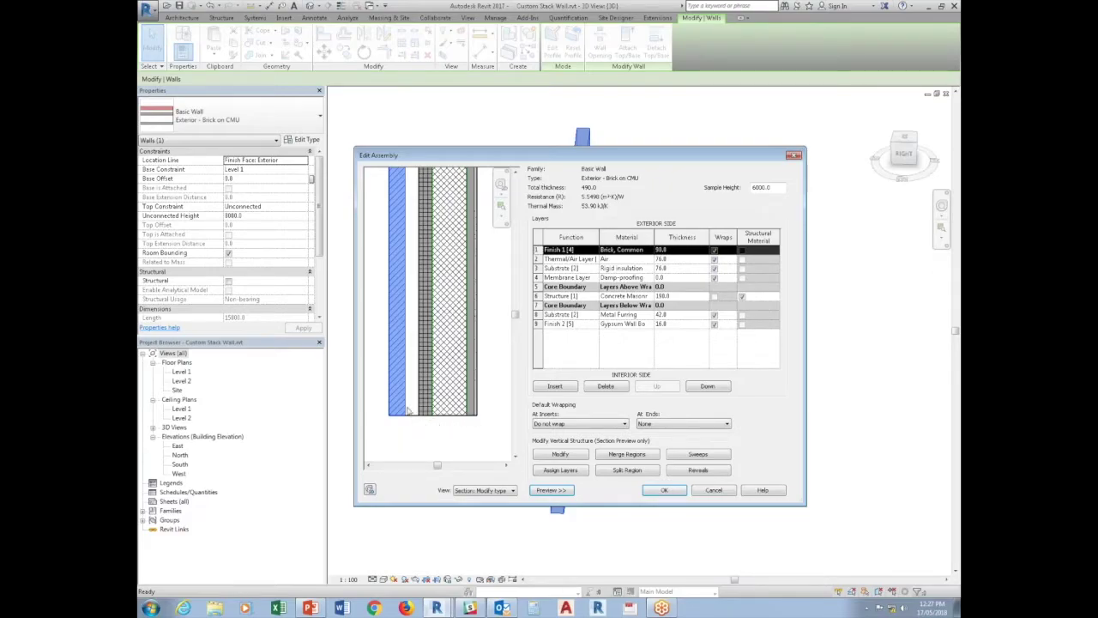
# Step: In Modify mode, unlock the brick finish layer's edge padlock so it can extend
pyautogui.click(567, 455)
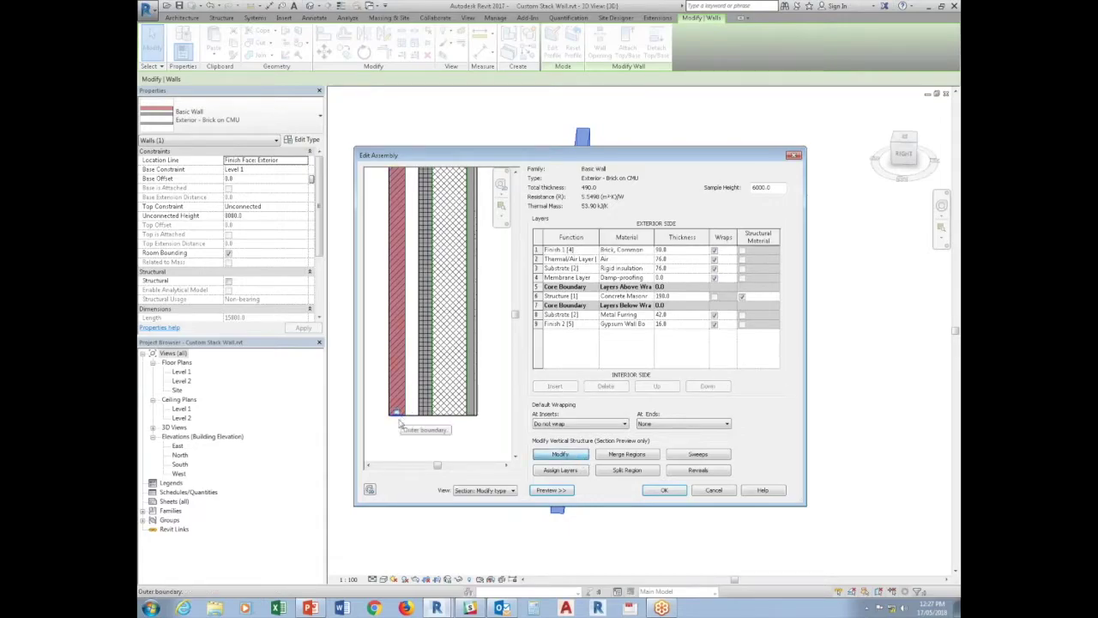
pyautogui.scroll(-5, 410, 439)
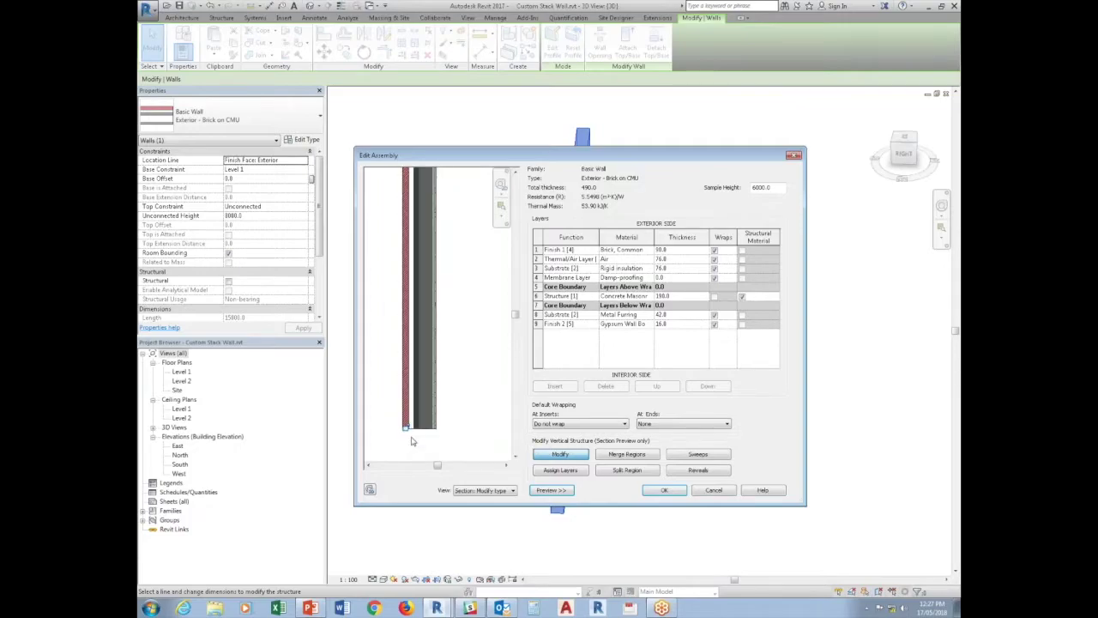
pyautogui.scroll(2, 417, 219)
pyautogui.scroll(2, 420, 231)
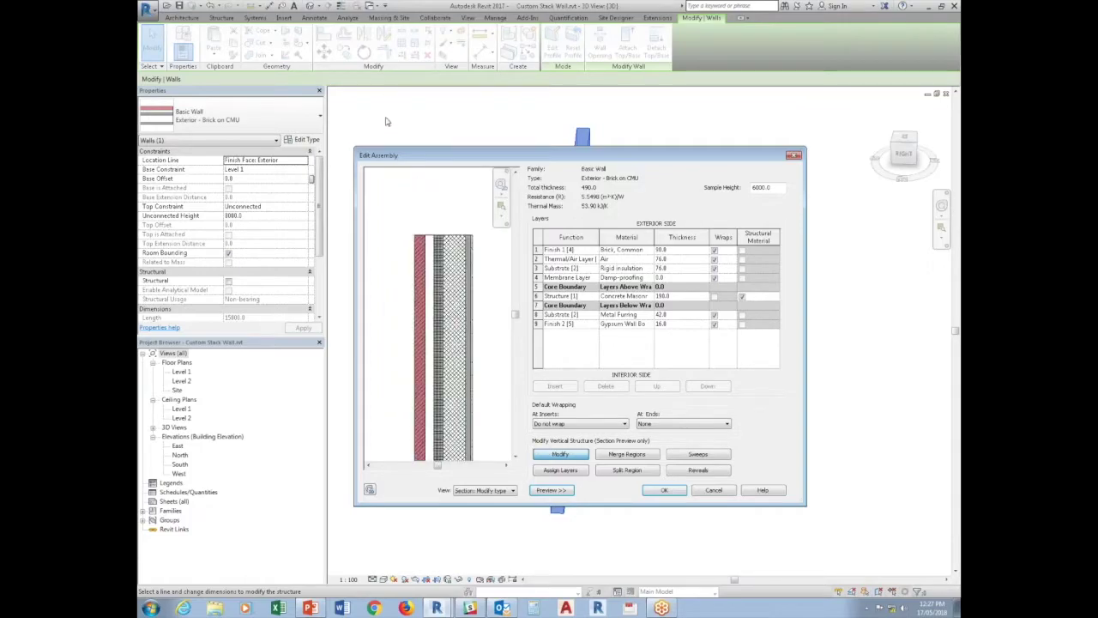
pyautogui.scroll(1, 421, 245)
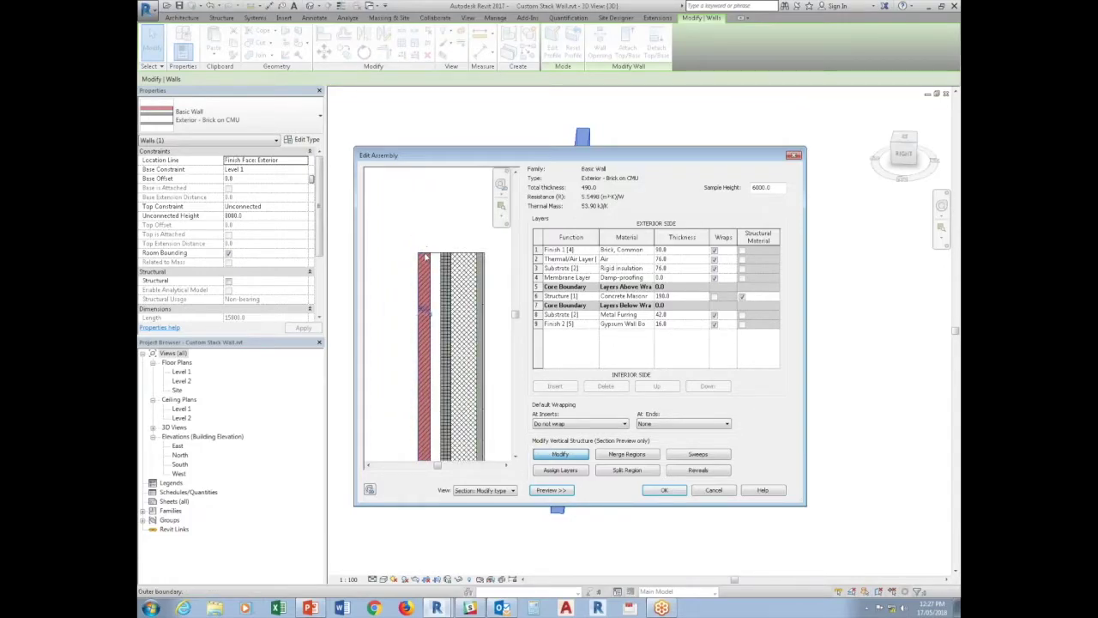
pyautogui.scroll(1, 424, 254)
pyautogui.click(426, 253)
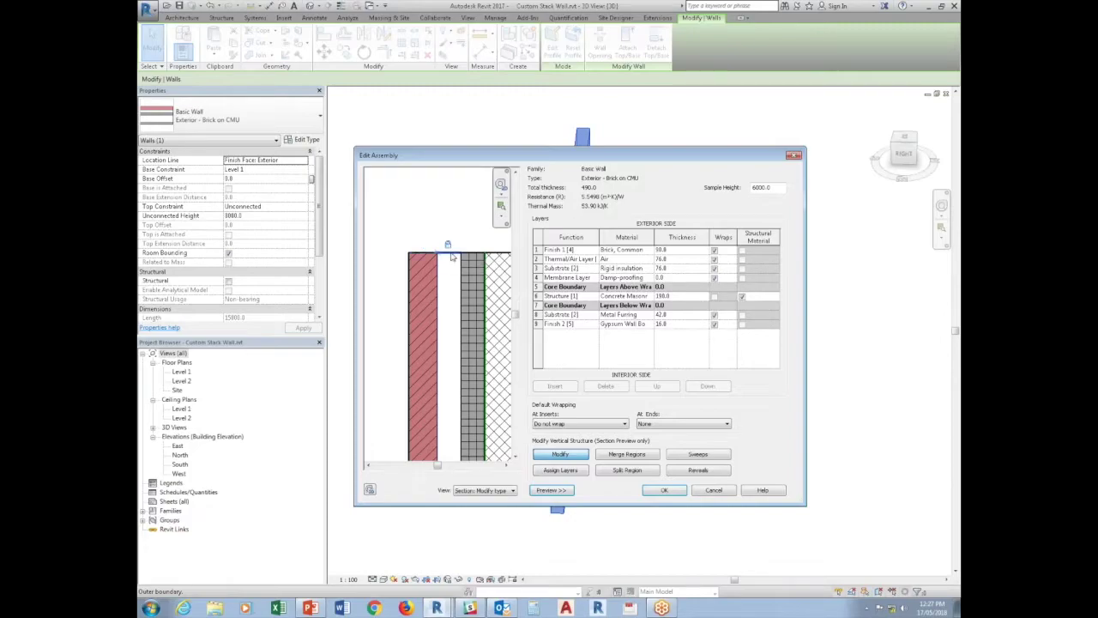
pyautogui.scroll(-2, 459, 215)
pyautogui.scroll(-2, 459, 215)
pyautogui.scroll(-1, 462, 240)
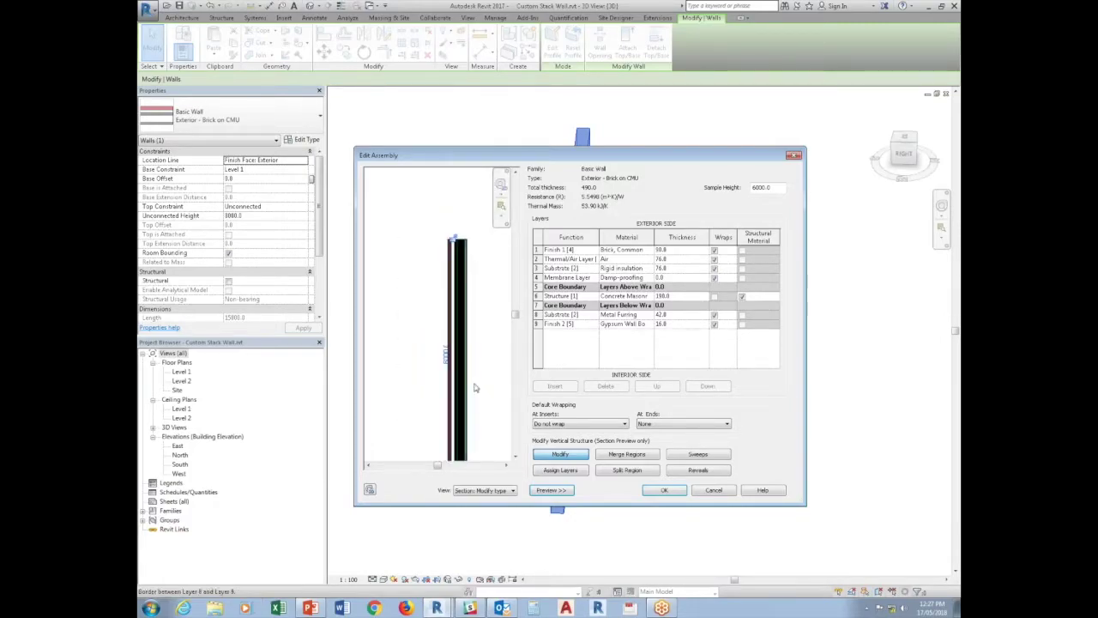
pyautogui.scroll(2, 458, 434)
pyautogui.scroll(2, 458, 434)
pyautogui.scroll(2, 458, 435)
pyautogui.scroll(2, 449, 442)
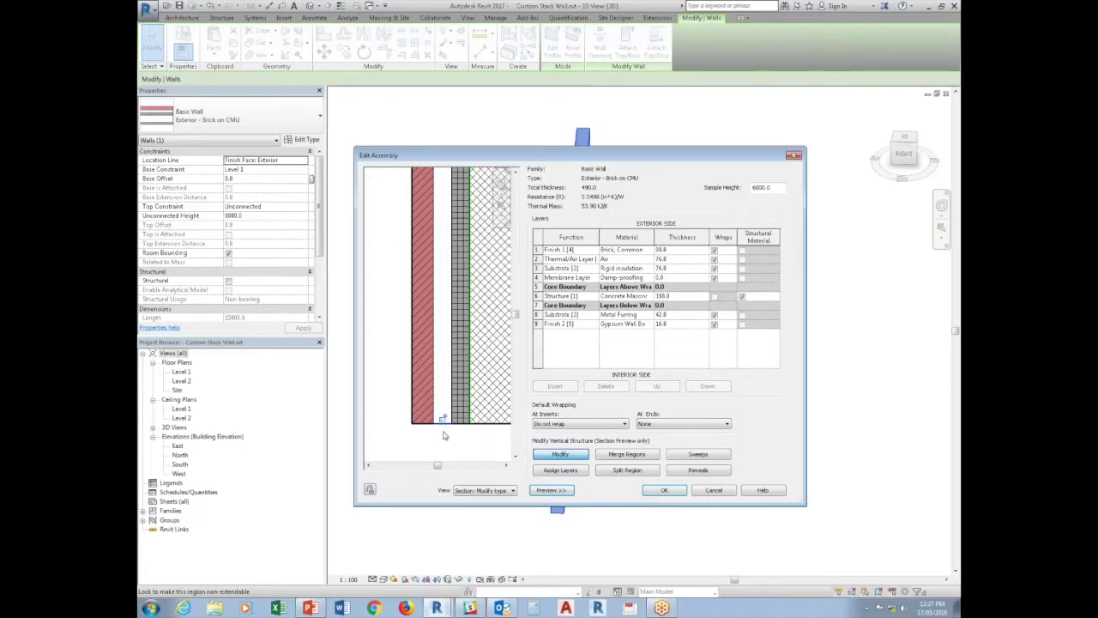
# Step: Accept Edit Assembly and Type Properties, then reselect the wall
pyautogui.click(662, 490)
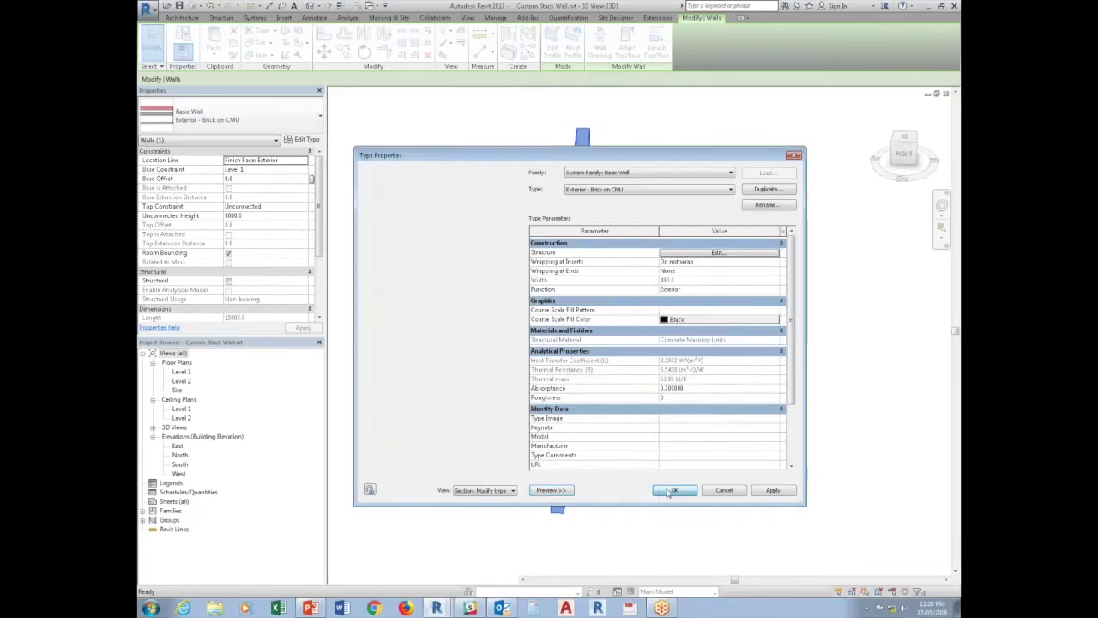
pyautogui.click(667, 490)
pyautogui.click(649, 453)
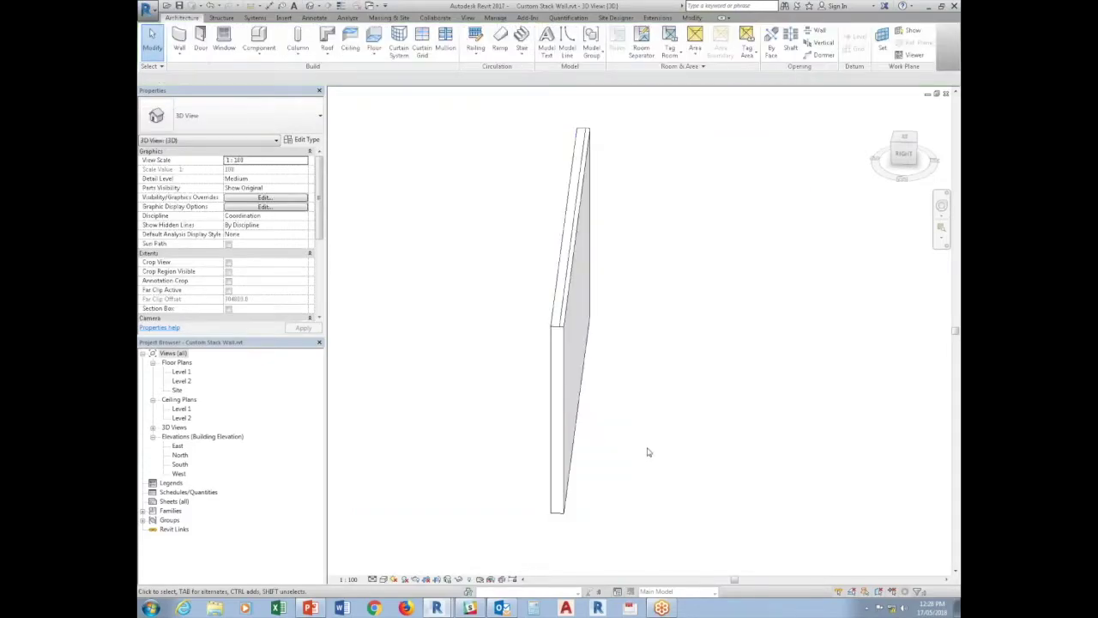
pyautogui.click(567, 364)
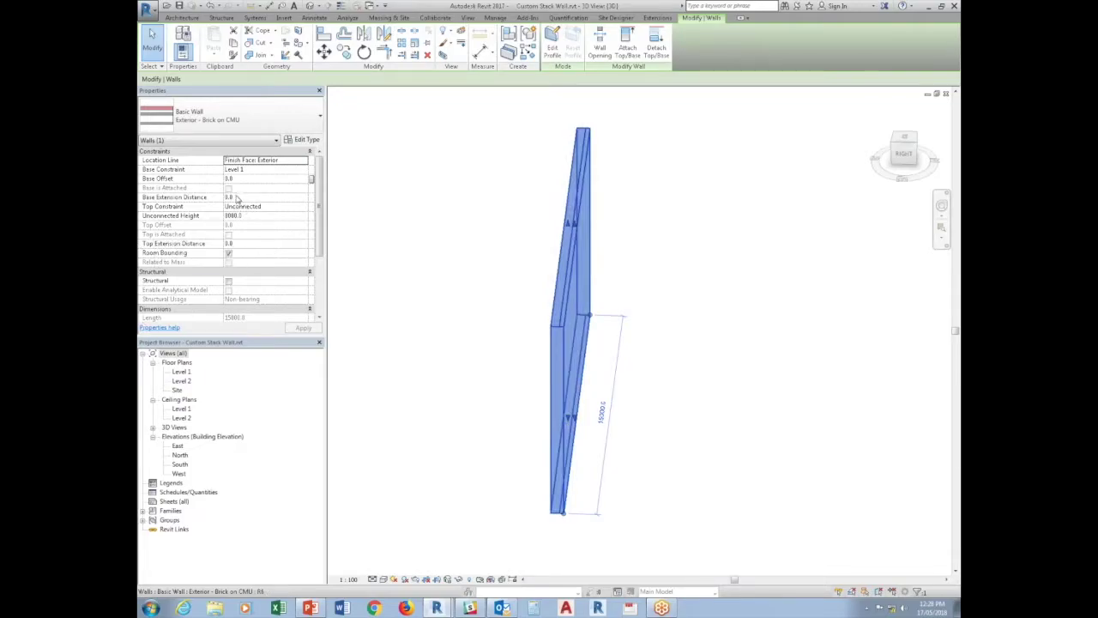
# Step: Set Base Extension Distance to -100, then drag the brick layer's base further down in Right view
pyautogui.write('-100')
pyautogui.click(240, 243)
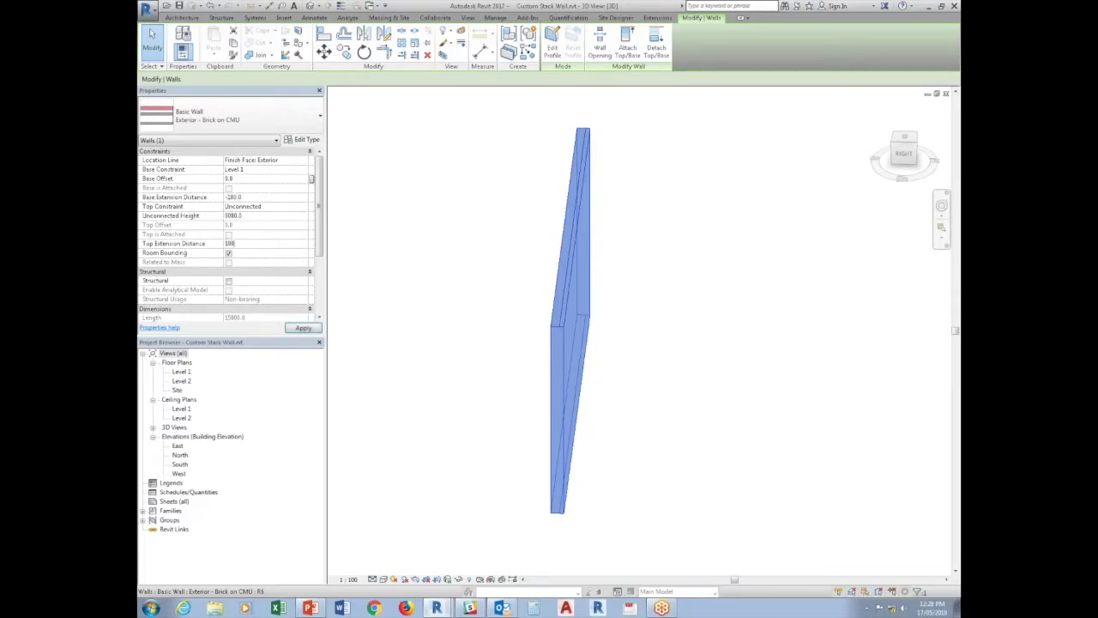
pyautogui.moveTo(829, 466)
pyautogui.keyDown('shift'); pyautogui.mouseDown(button='middle')
pyautogui.moveTo(816, 366)
pyautogui.moveTo(846, 208)
pyautogui.mouseUp(button='middle'); pyautogui.keyUp('shift')
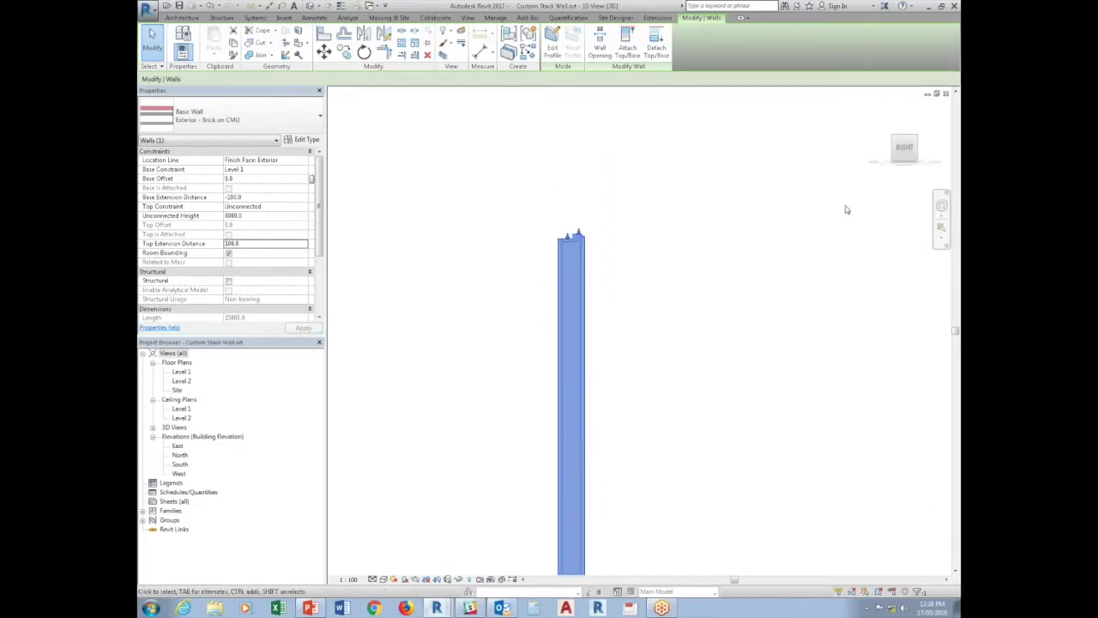
pyautogui.click(907, 149)
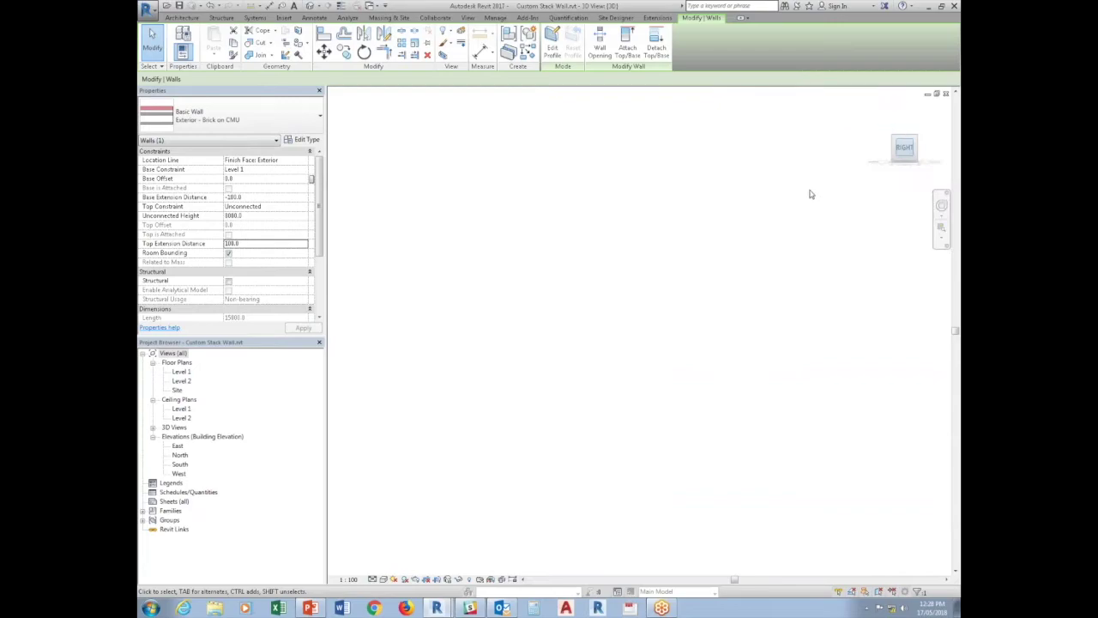
pyautogui.scroll(5, 679, 399)
pyautogui.moveTo(641, 444); pyautogui.dragTo(644, 491)
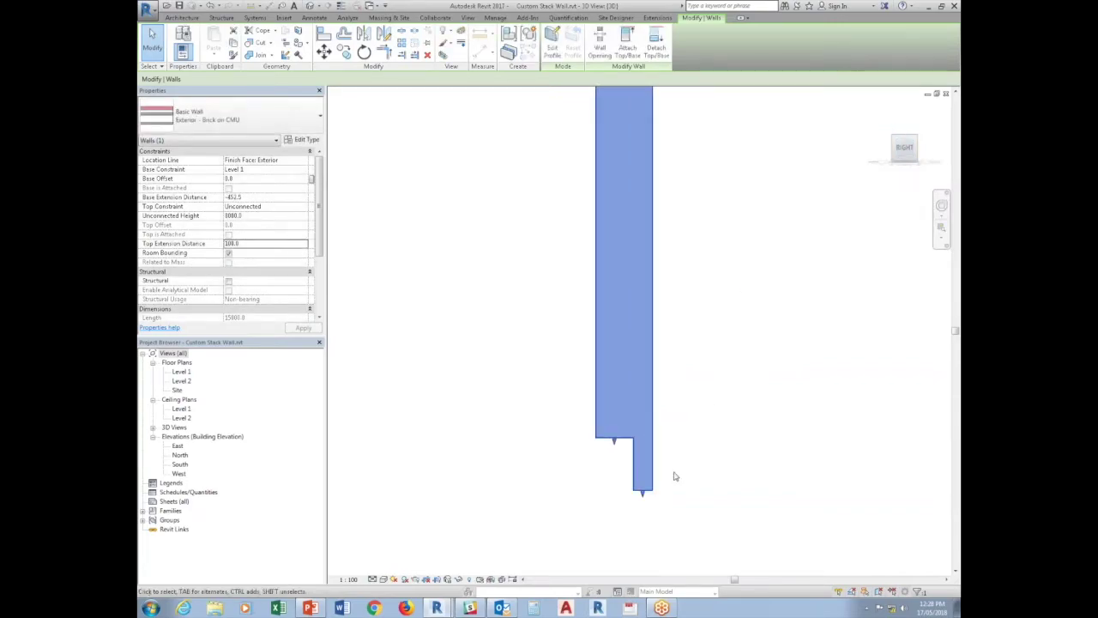
pyautogui.click(637, 566)
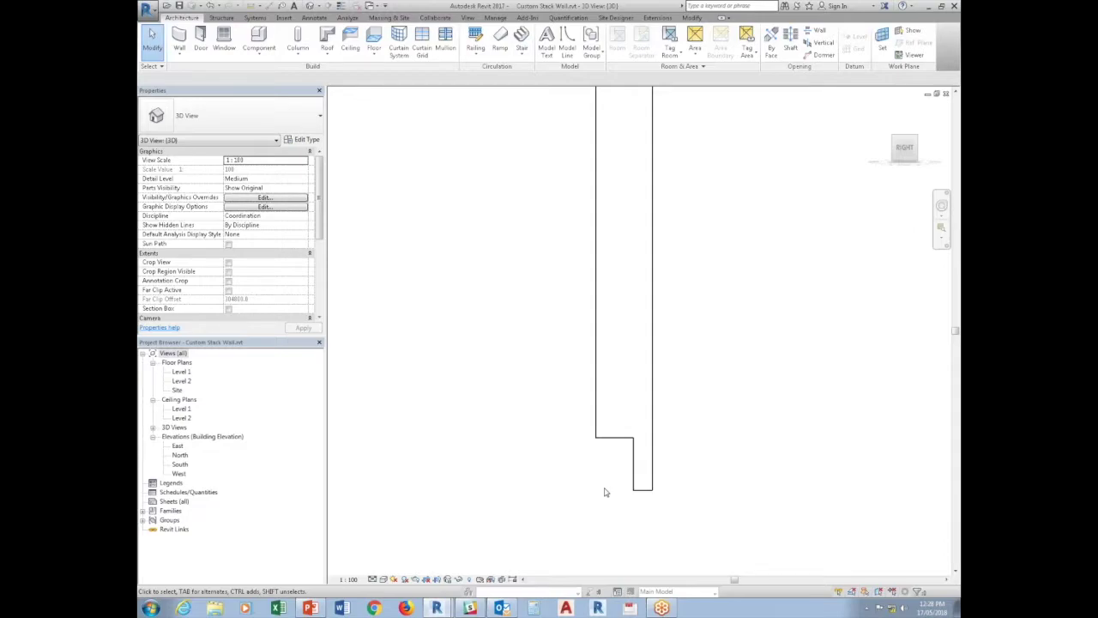
pyautogui.keyDown('shift'); pyautogui.moveTo(657, 286); pyautogui.dragTo(660, 510, button='middle'); pyautogui.keyUp('shift')
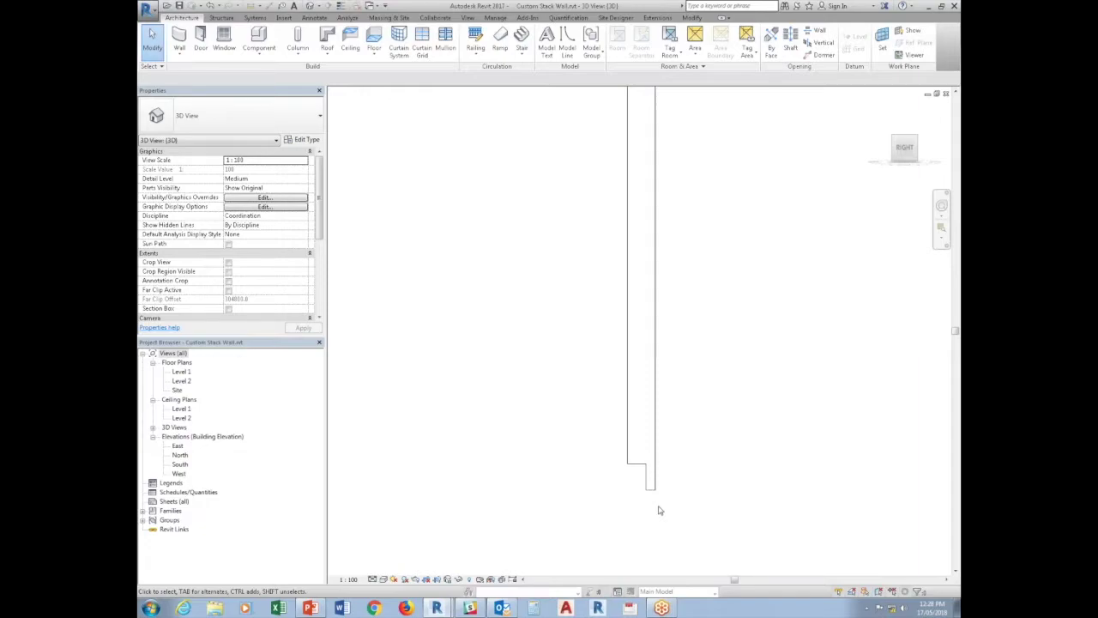
pyautogui.keyDown('shift'); pyautogui.moveTo(701, 417); pyautogui.dragTo(664, 306, button='middle'); pyautogui.keyUp('shift')
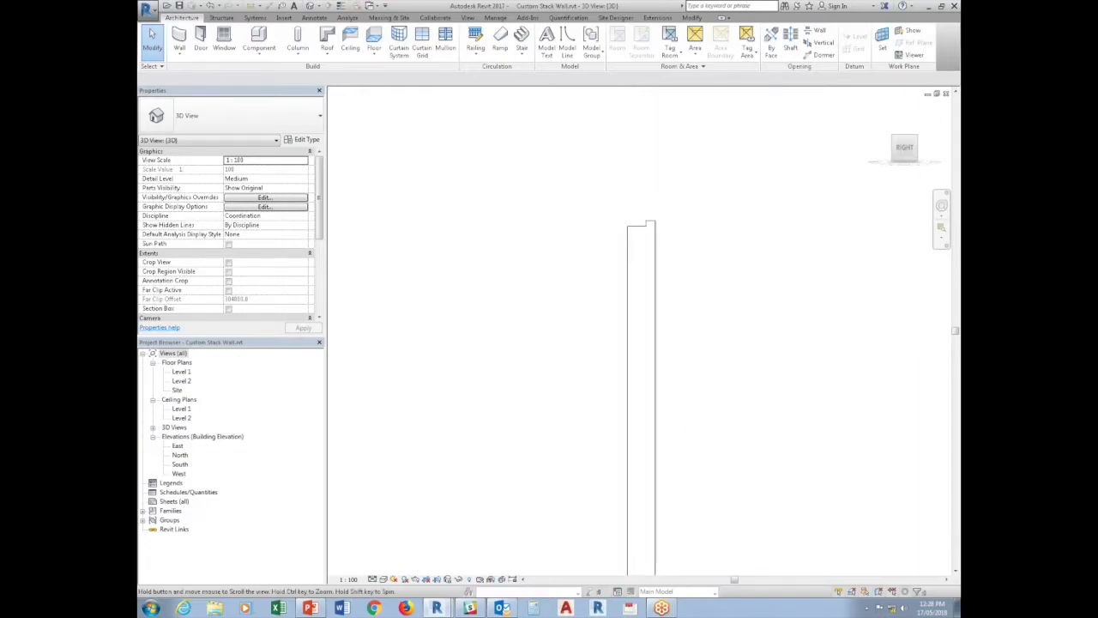
pyautogui.moveTo(646, 232)
pyautogui.keyDown('shift'); pyautogui.mouseDown(button='middle')
pyautogui.moveTo(600, 228)
pyautogui.moveTo(661, 225)
pyautogui.mouseUp(button='middle'); pyautogui.keyUp('shift')
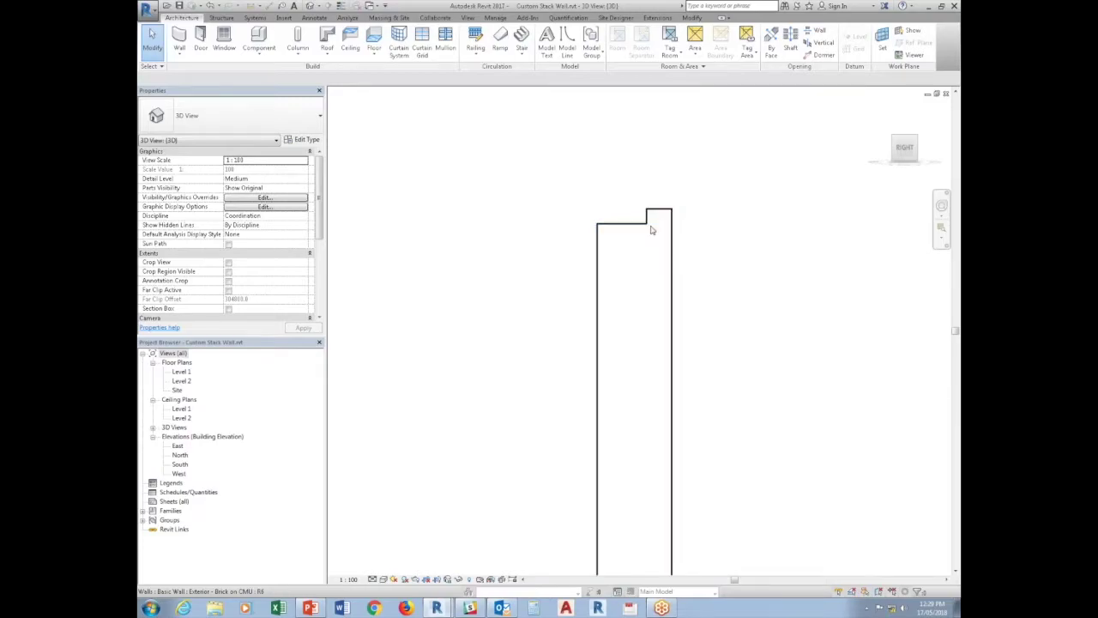
pyautogui.keyDown('shift'); pyautogui.moveTo(652, 228); pyautogui.dragTo(635, 274, button='middle'); pyautogui.keyUp('shift')
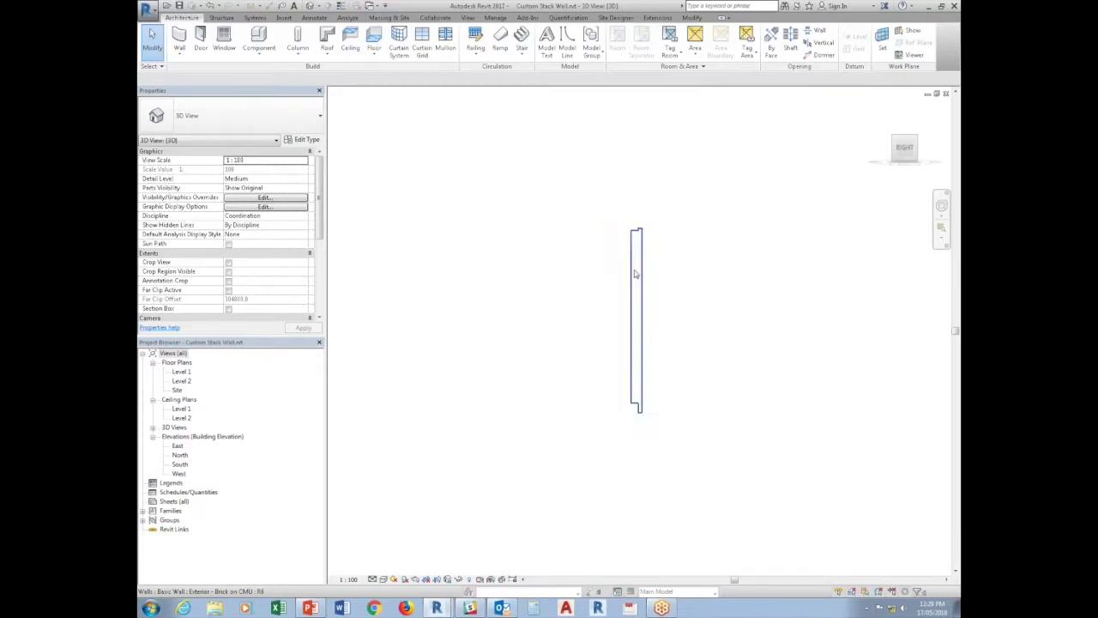
pyautogui.click(637, 327)
pyautogui.keyDown('shift'); pyautogui.moveTo(689, 331); pyautogui.dragTo(637, 380, button='middle'); pyautogui.keyUp('shift')
pyautogui.scroll(5, 618, 323)
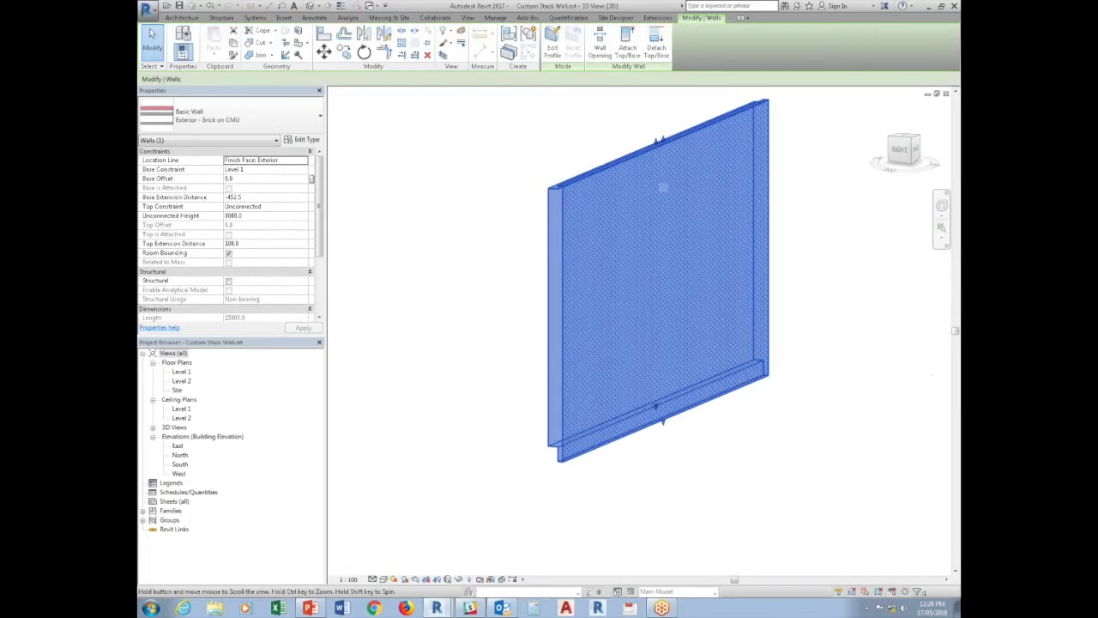
# Step: Reopen the Brick on CMU wall's layer structure editor with the section preview
pyautogui.press('Escape')
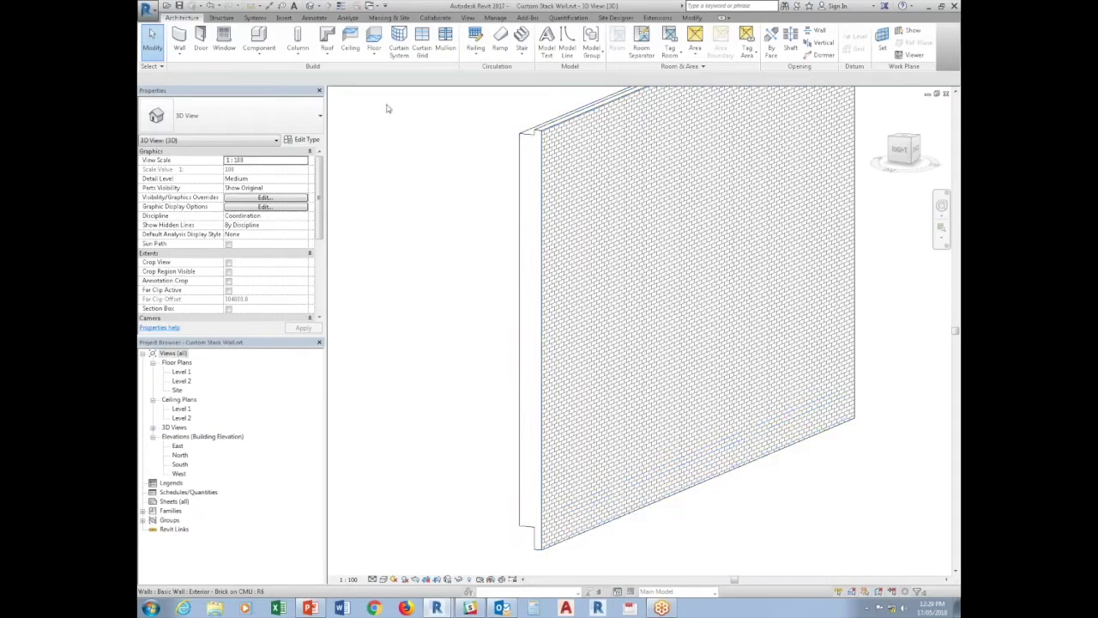
pyautogui.click(306, 139)
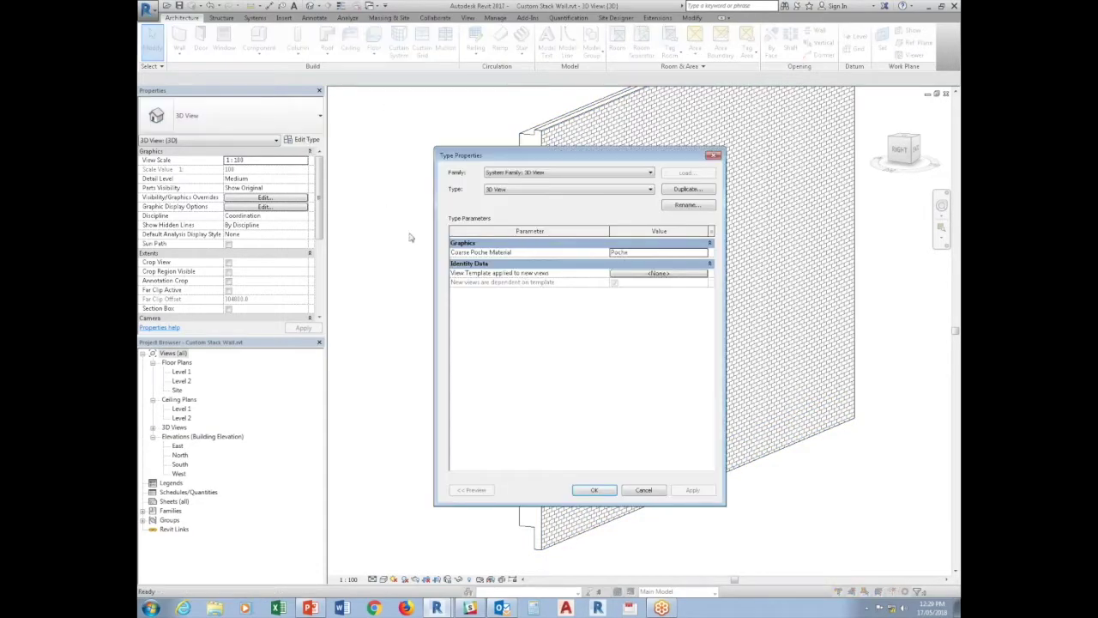
pyautogui.press('Escape')
pyautogui.click(551, 416)
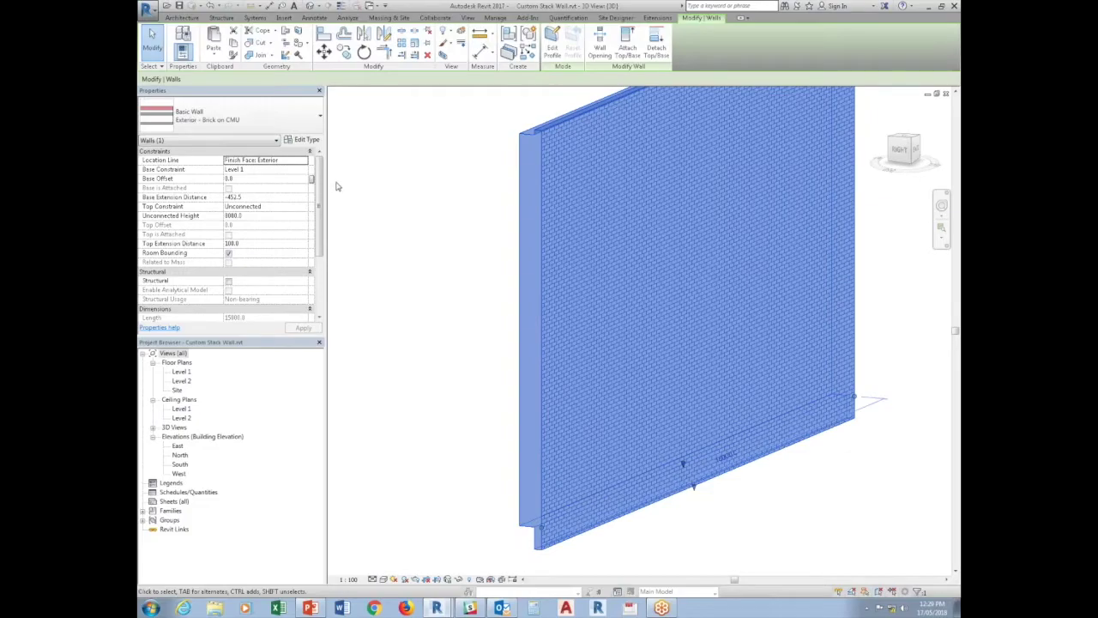
pyautogui.click(306, 139)
pyautogui.click(643, 256)
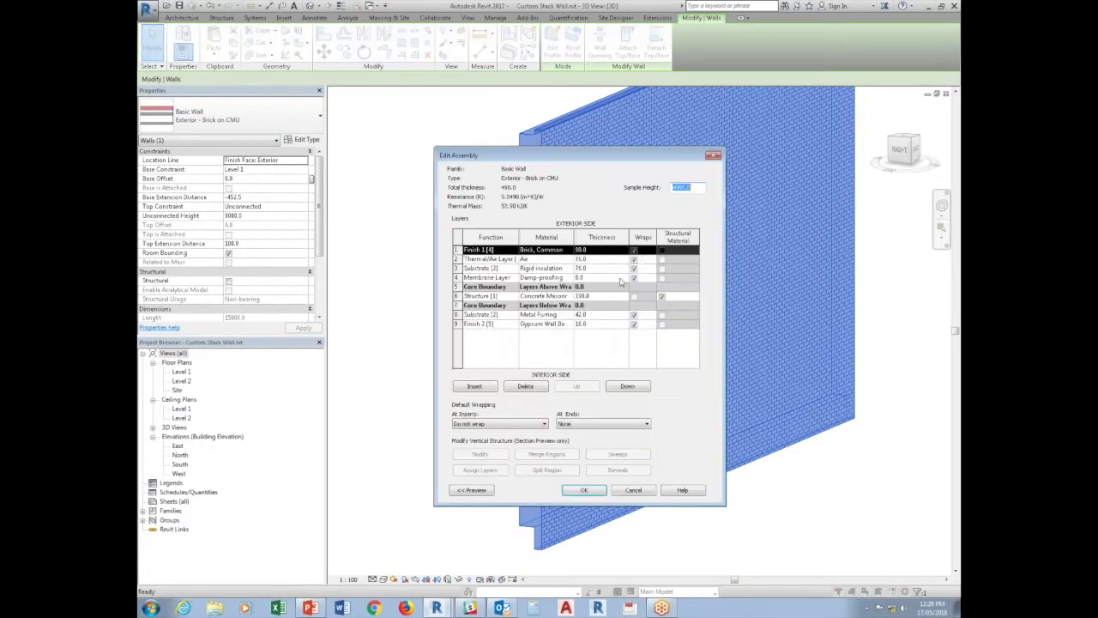
pyautogui.click(482, 492)
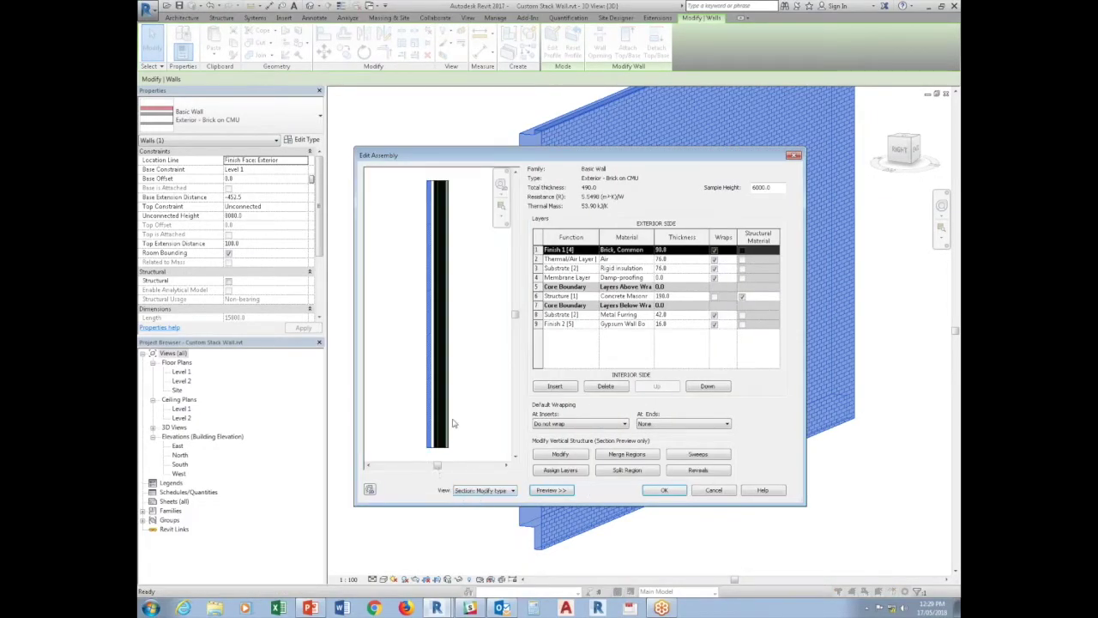
# Step: Split the Finish 1 brick layer near its base, then cancel without keeping the split
pyautogui.scroll(2, 457, 419)
pyautogui.scroll(1, 446, 425)
pyautogui.scroll(2, 437, 427)
pyautogui.scroll(1, 425, 411)
pyautogui.scroll(1, 406, 372)
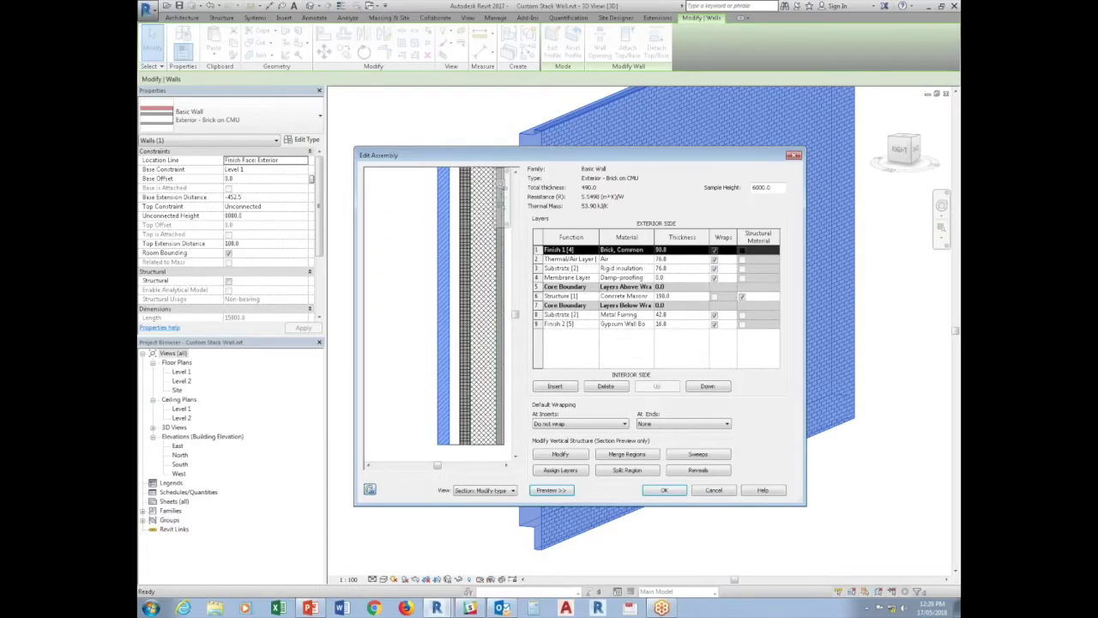
pyautogui.click(635, 471)
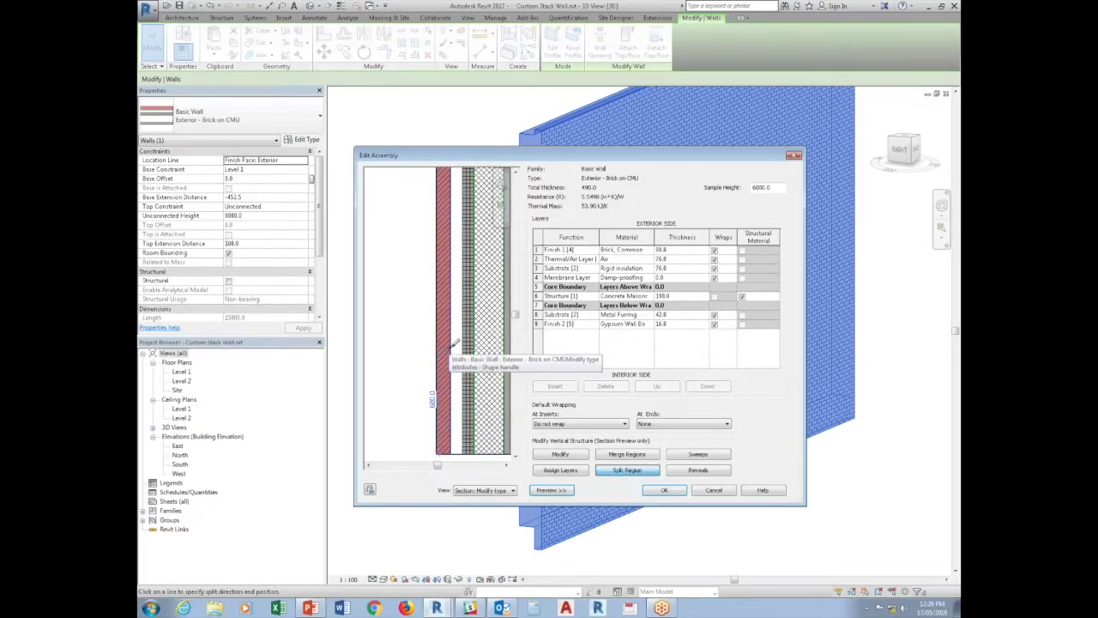
pyautogui.click(453, 348)
pyautogui.press('Escape')
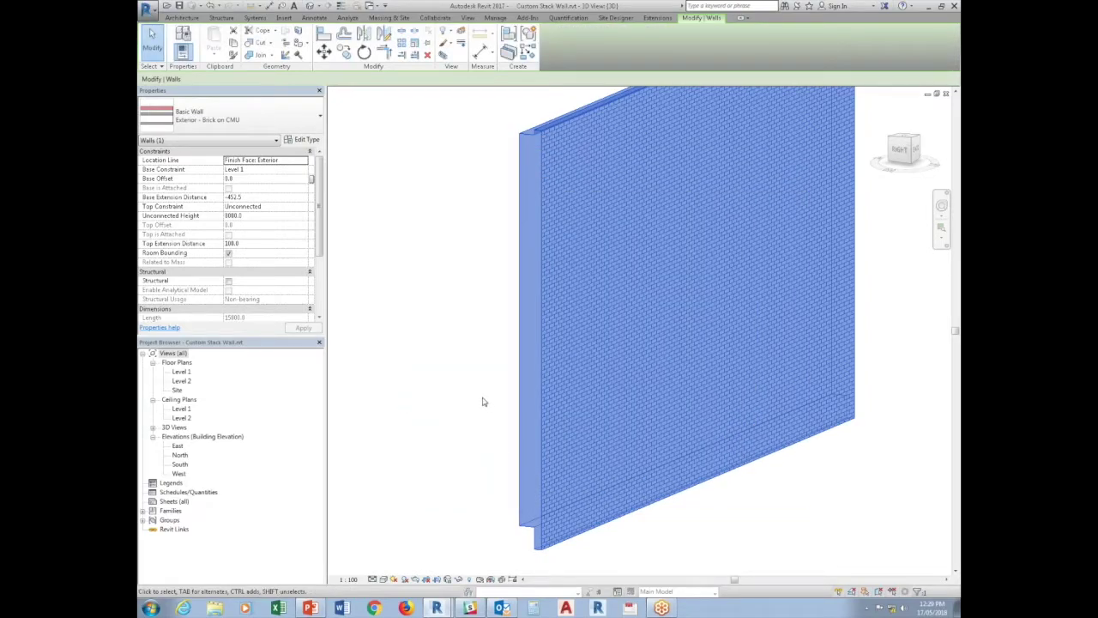
pyautogui.click(311, 140)
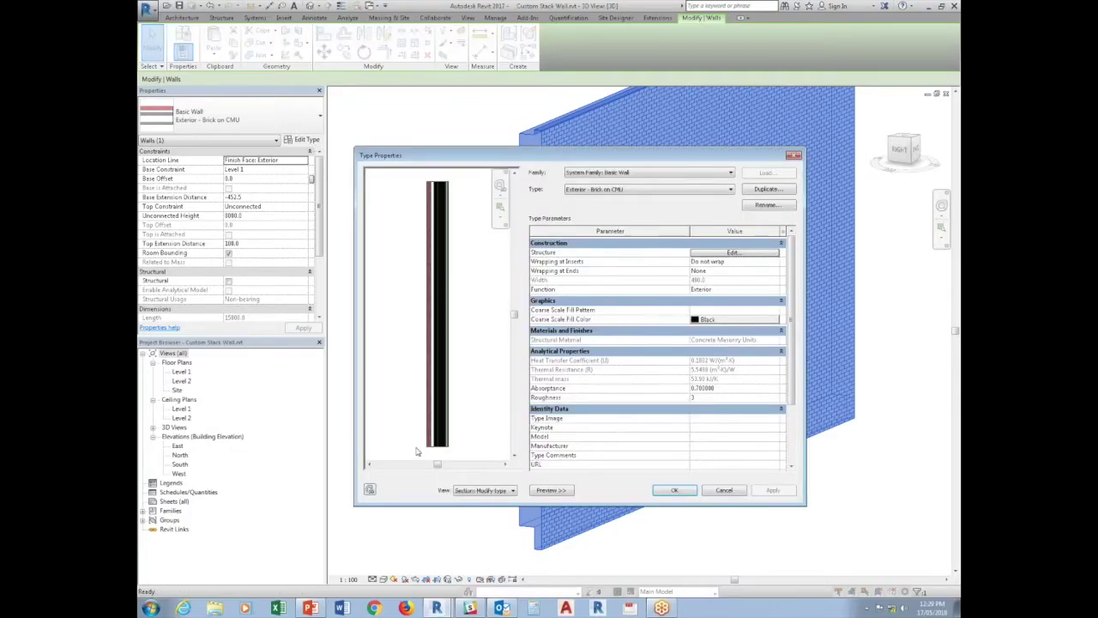
pyautogui.click(739, 253)
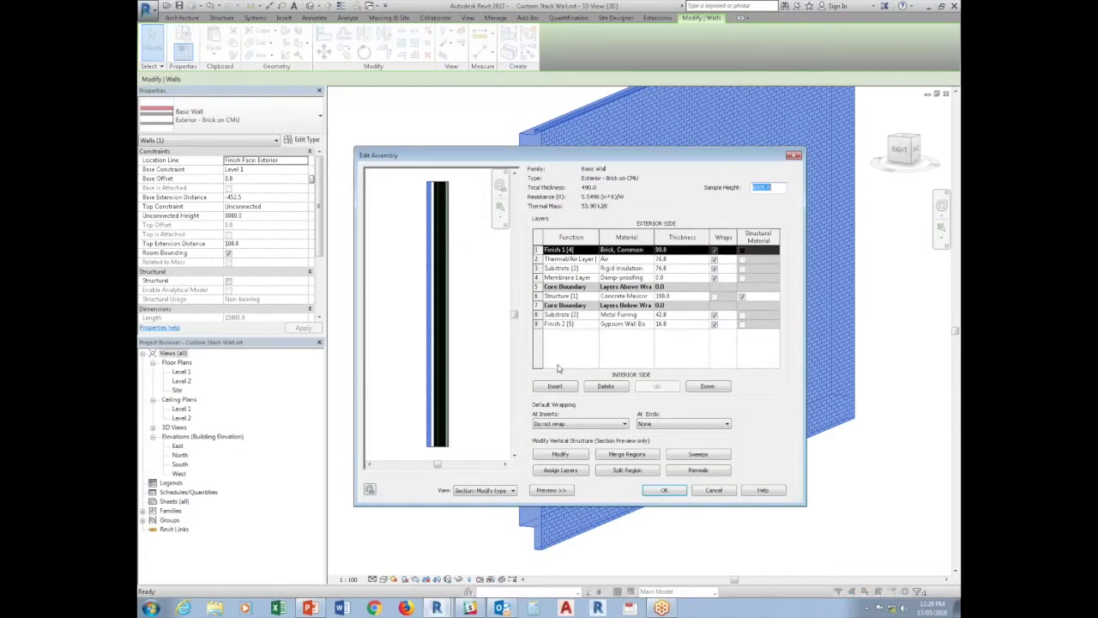
pyautogui.scroll(5, 430, 418)
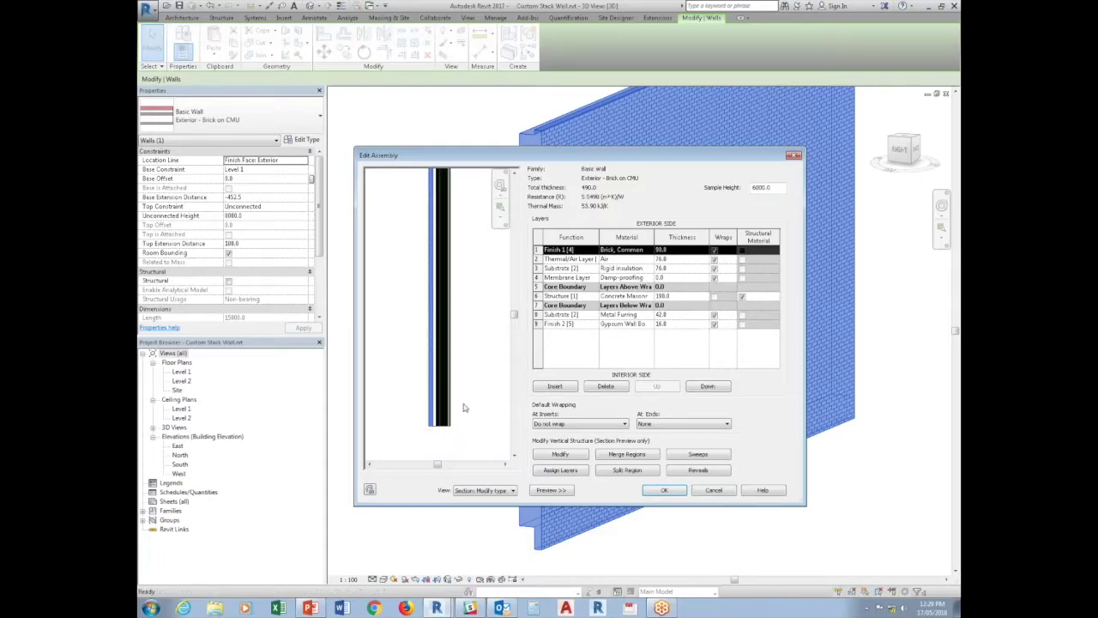
pyautogui.scroll(1, 431, 418)
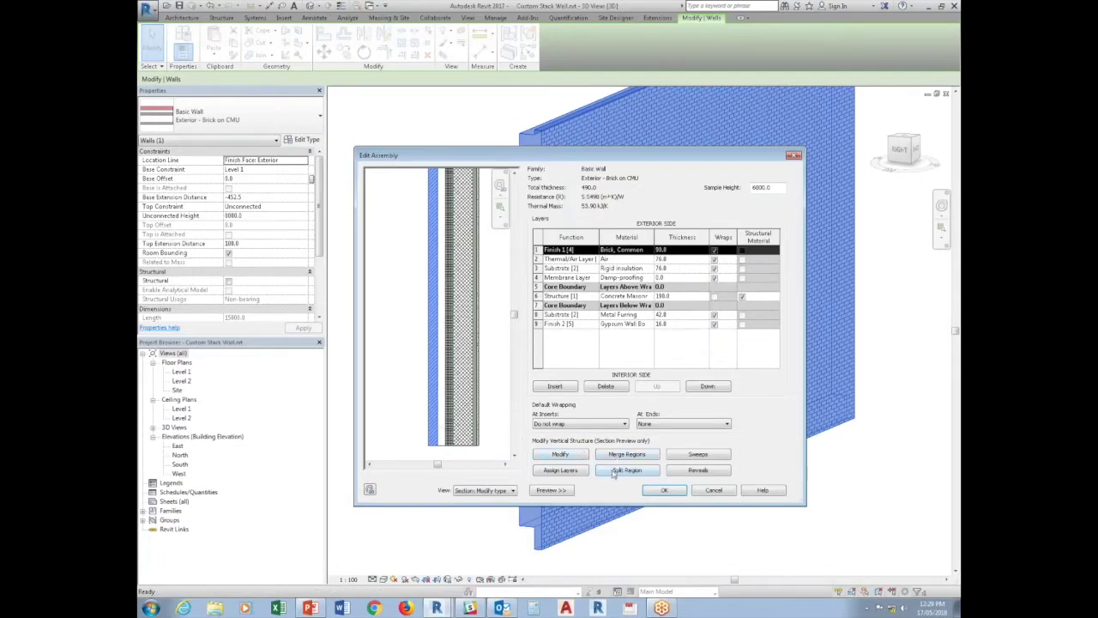
pyautogui.click(613, 473)
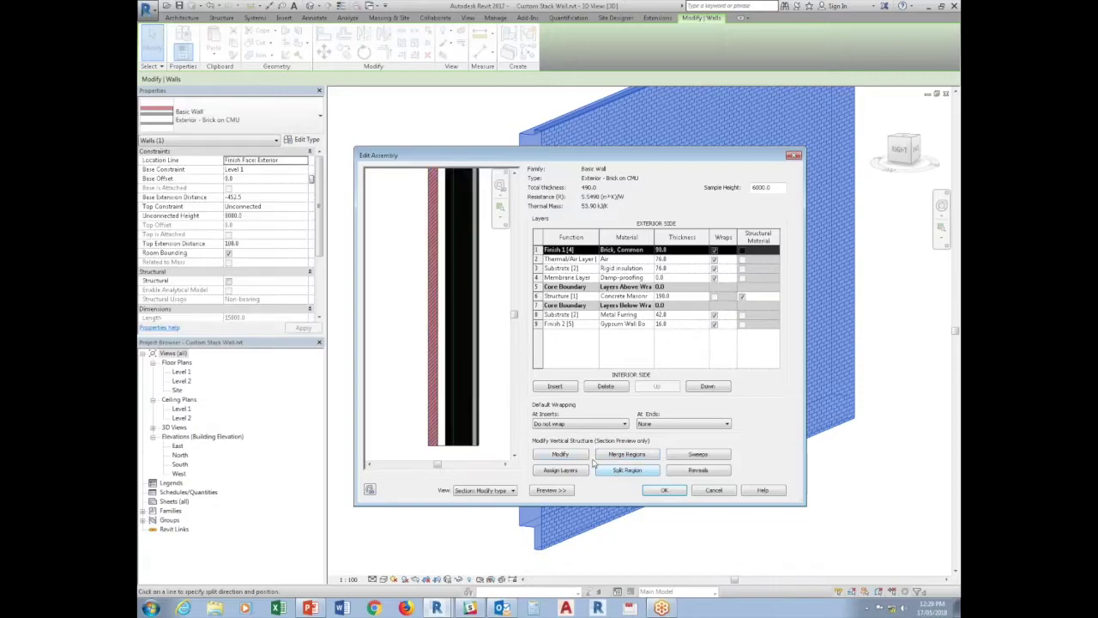
pyautogui.click(436, 329)
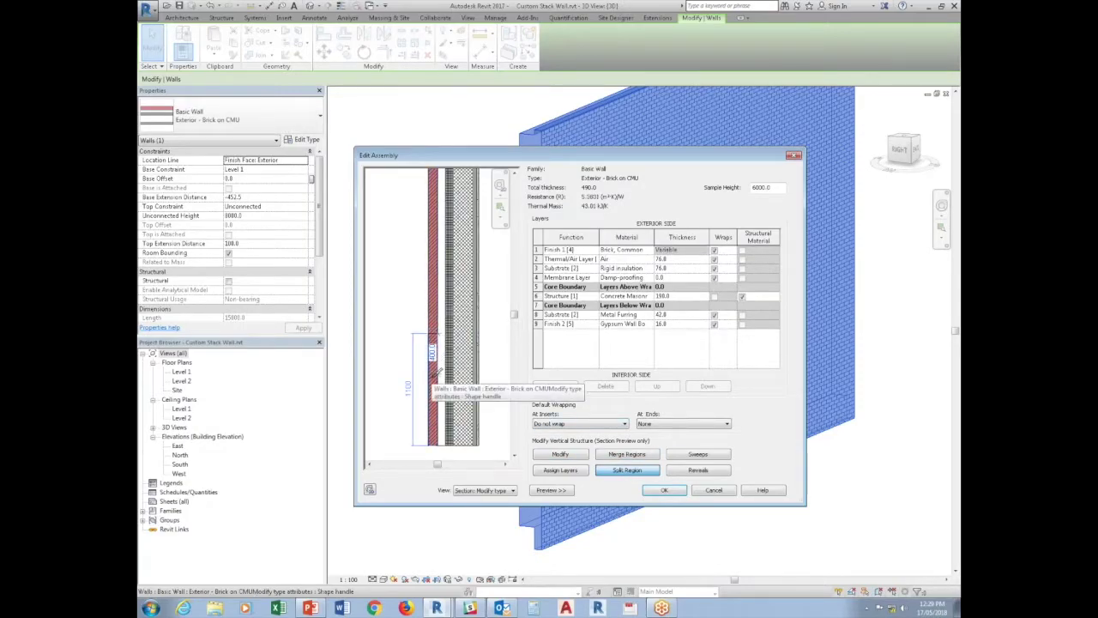
pyautogui.click(566, 455)
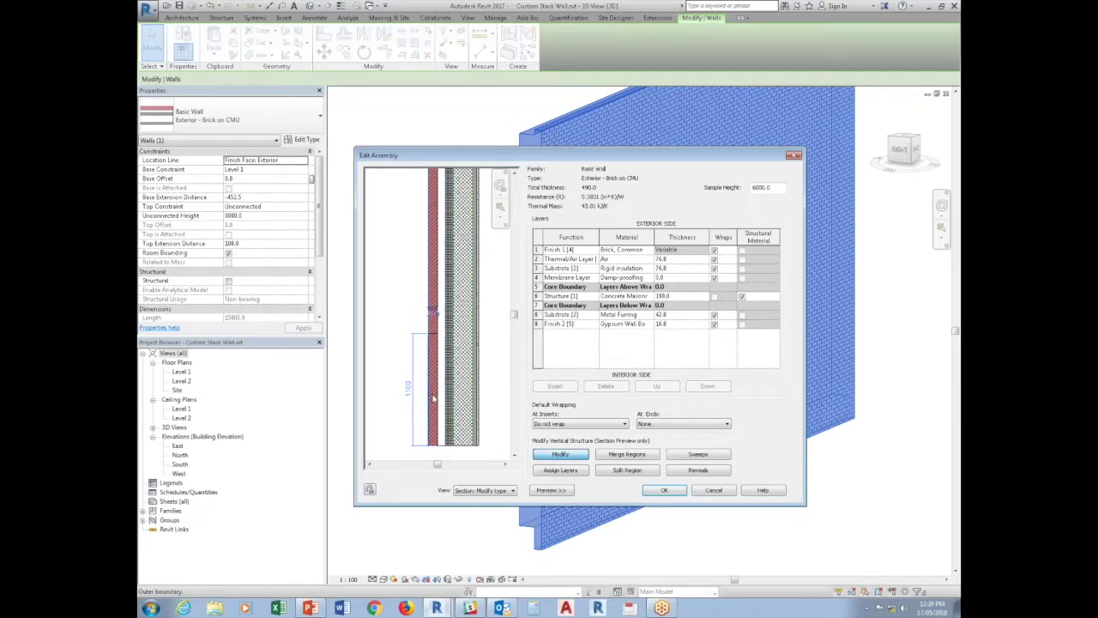
pyautogui.click(593, 249)
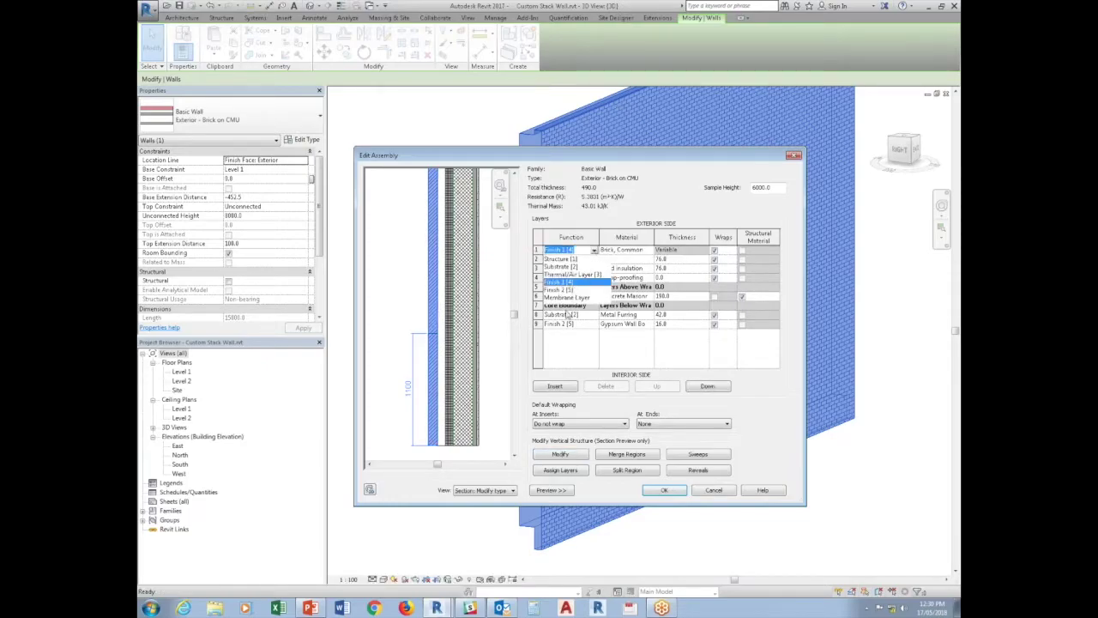
pyautogui.click(435, 367)
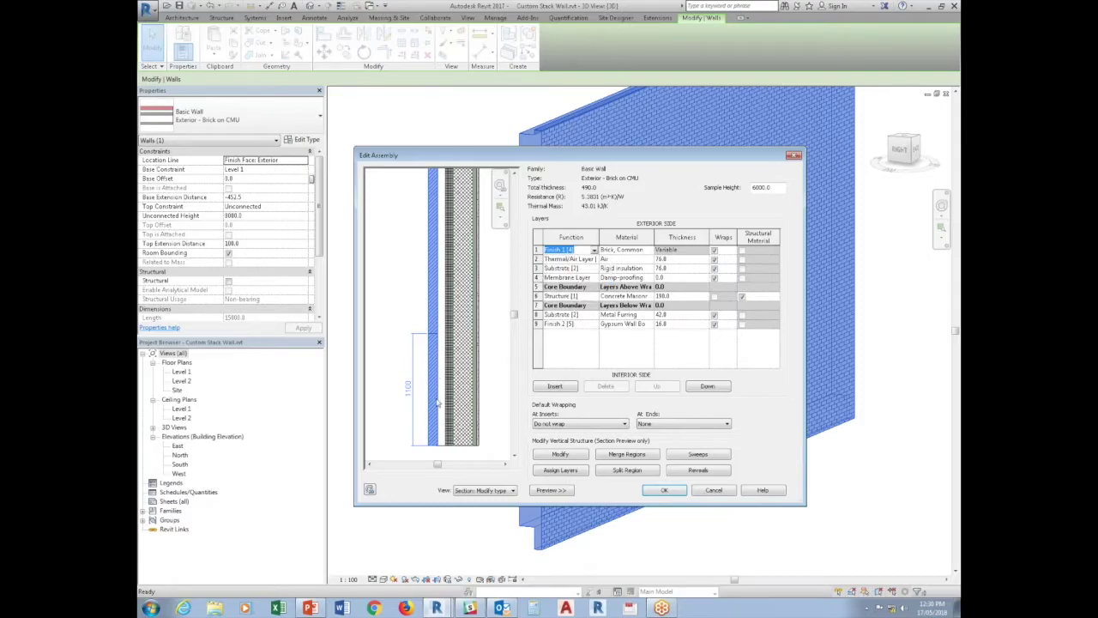
pyautogui.click(398, 397)
pyautogui.press('Escape')
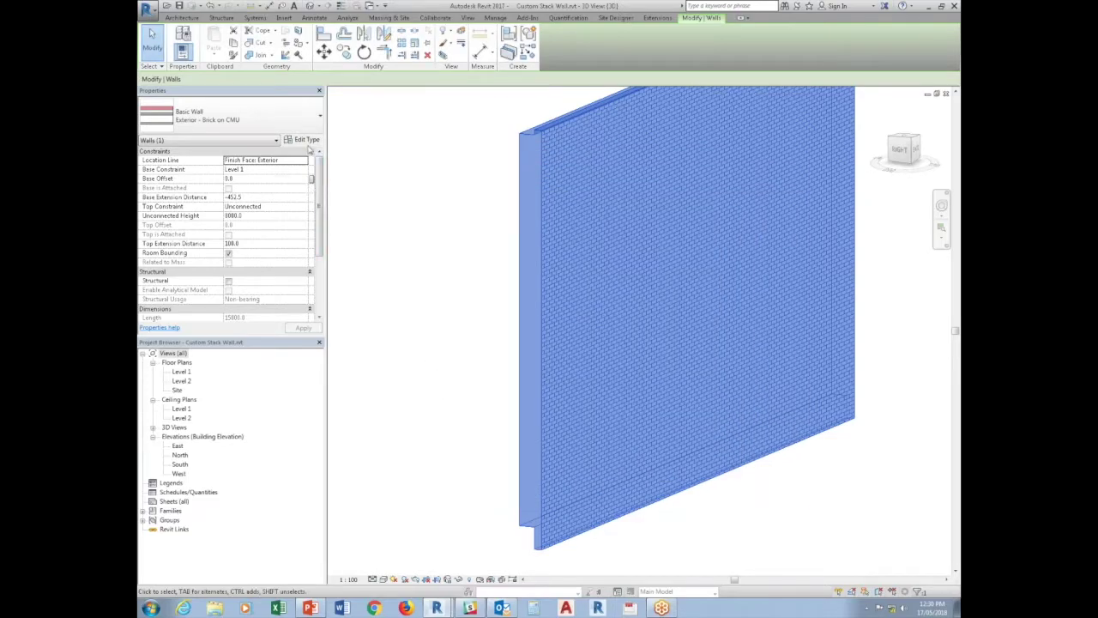
pyautogui.click(307, 141)
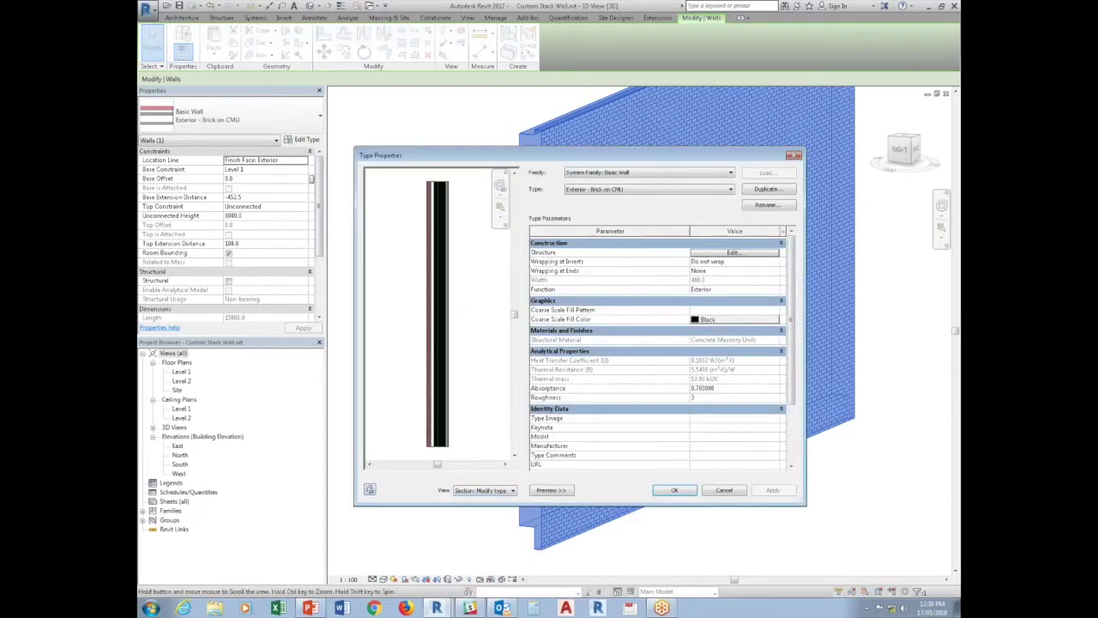
pyautogui.click(729, 254)
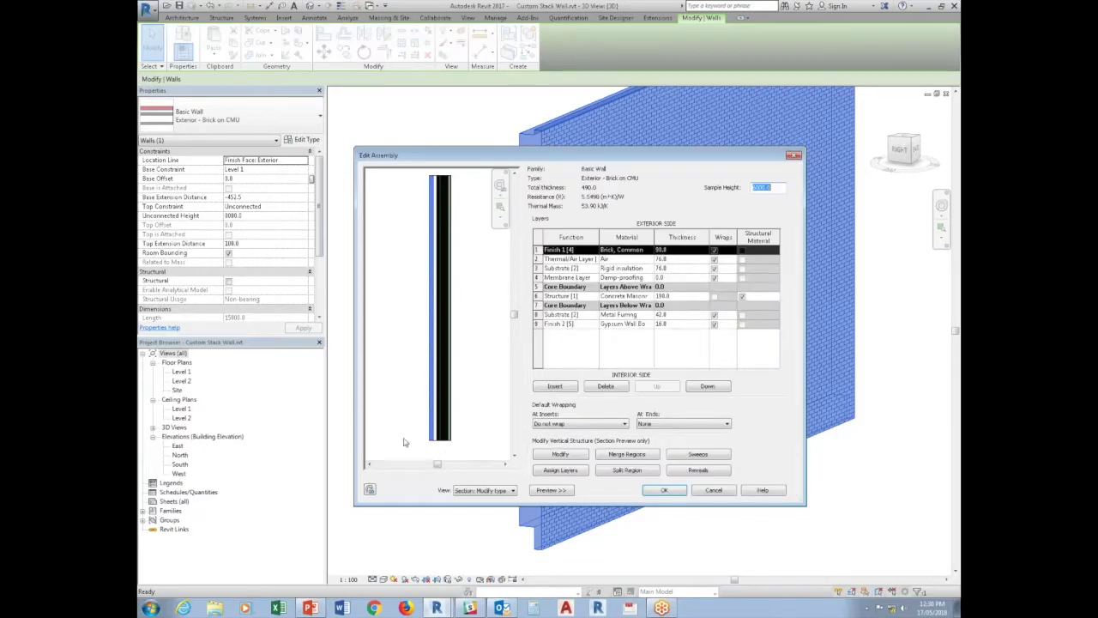
pyautogui.click(465, 438)
pyautogui.scroll(2, 426, 449)
pyautogui.click(622, 473)
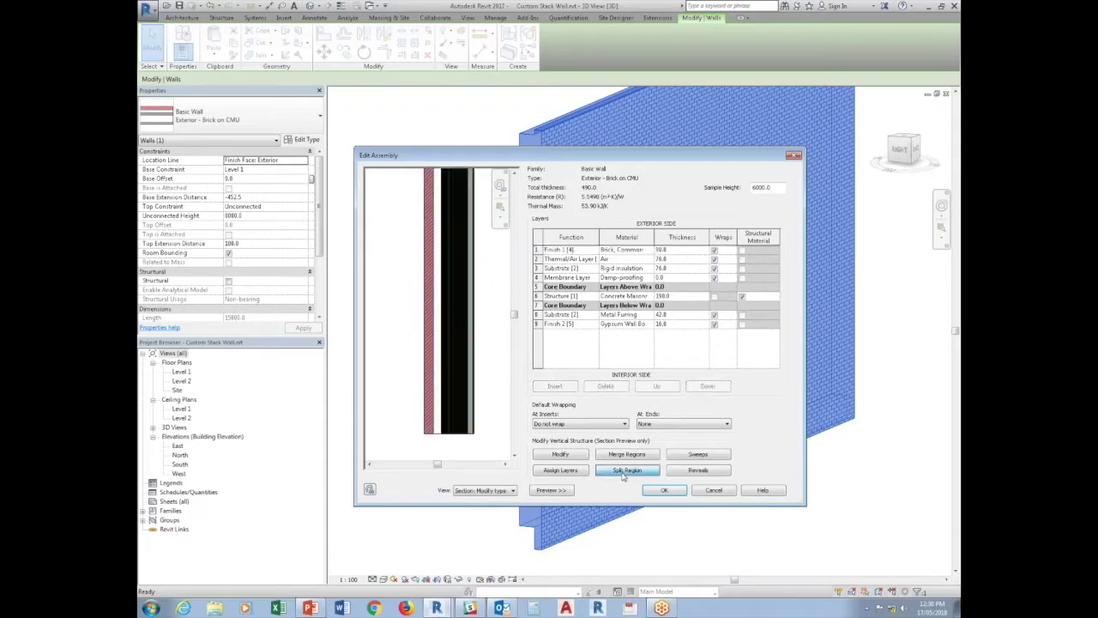
pyautogui.click(429, 321)
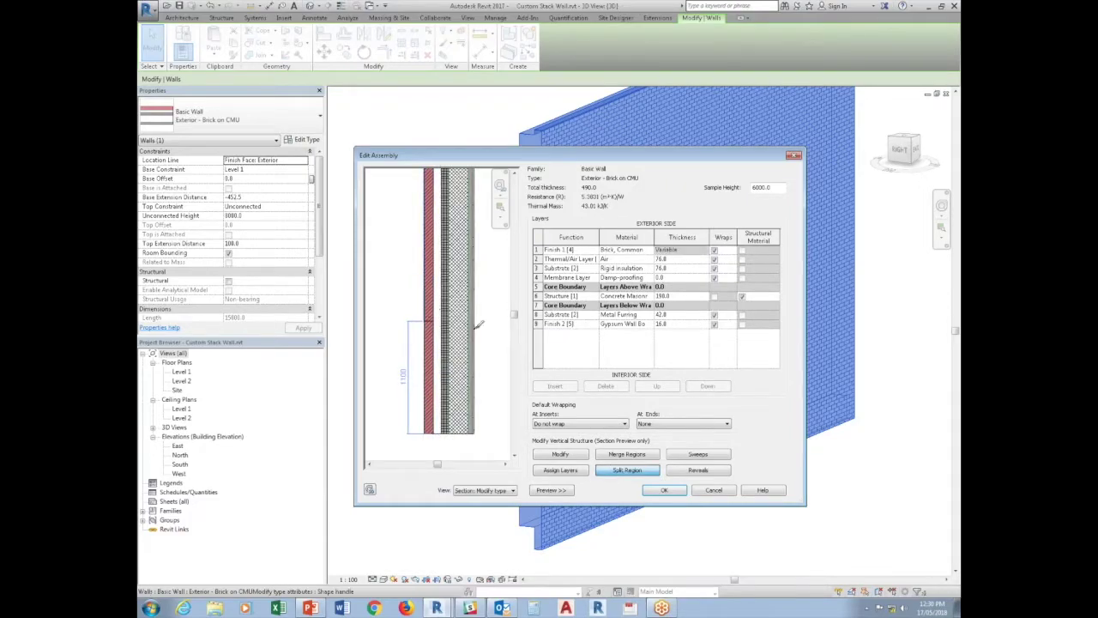
pyautogui.click(556, 472)
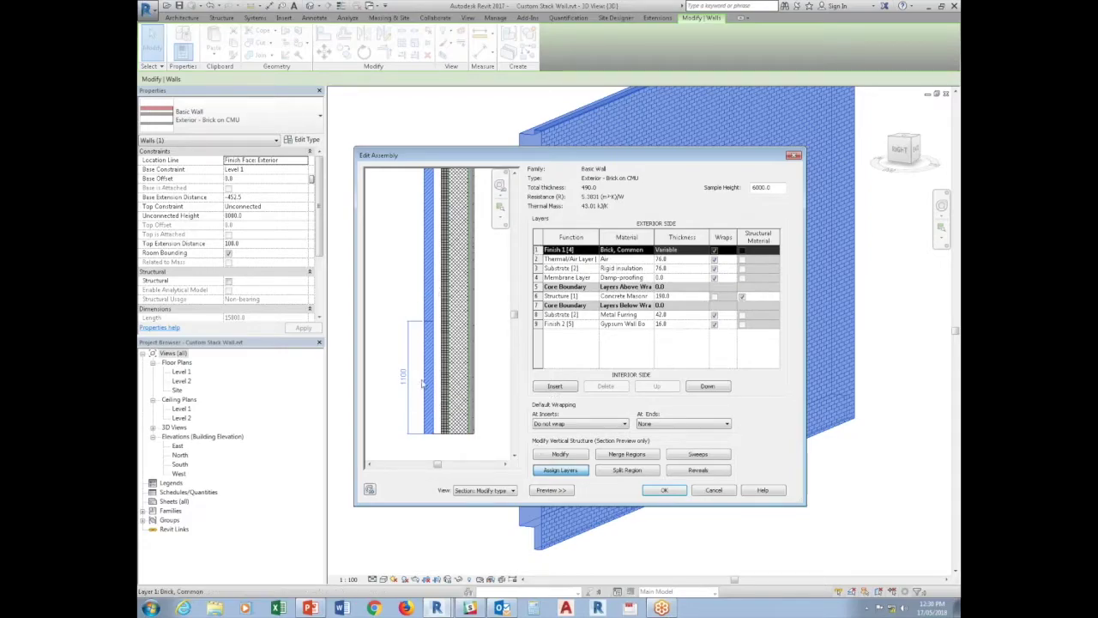
pyautogui.press('Escape')
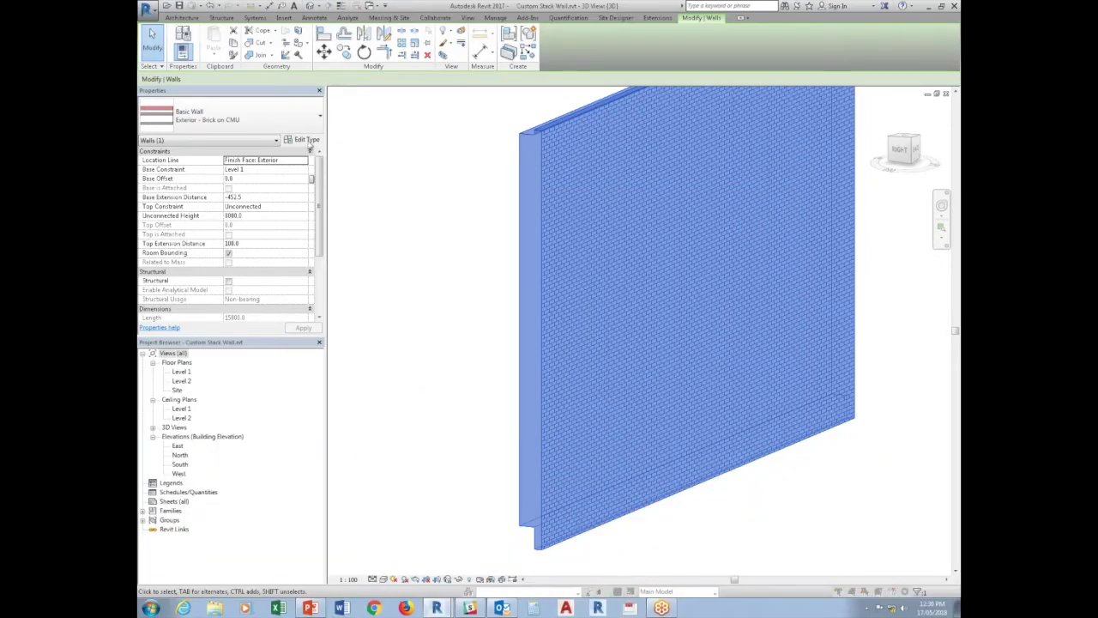
# Step: Split the brick finish layer 1020 above its bottom using Split Region in Edit Assembly
pyautogui.click(306, 139)
pyautogui.click(761, 254)
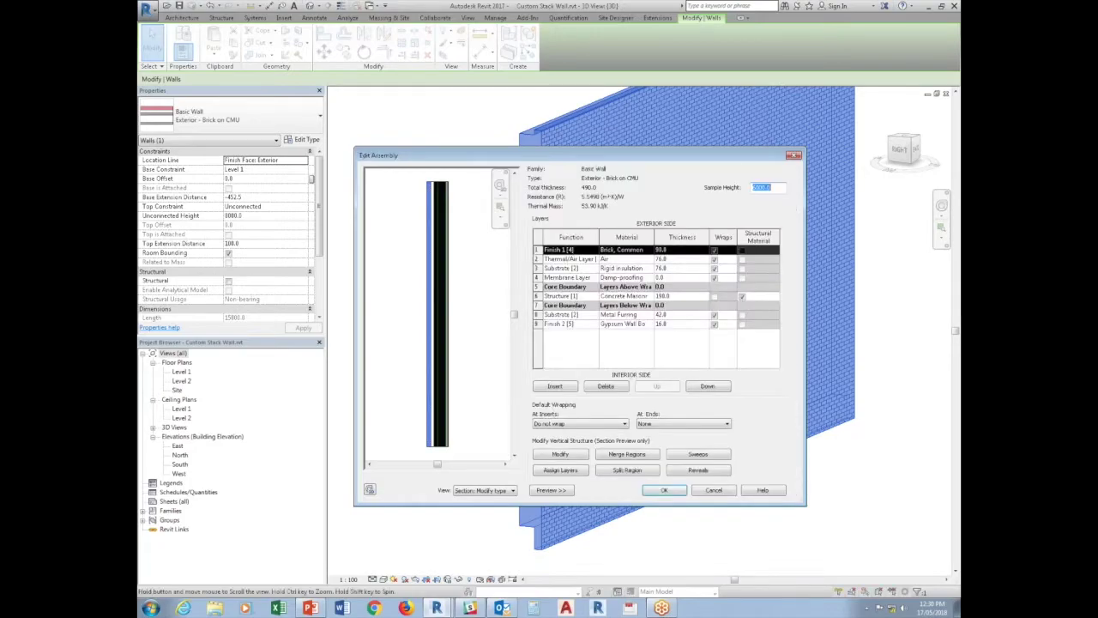
pyautogui.scroll(3, 450, 438)
pyautogui.scroll(2, 450, 437)
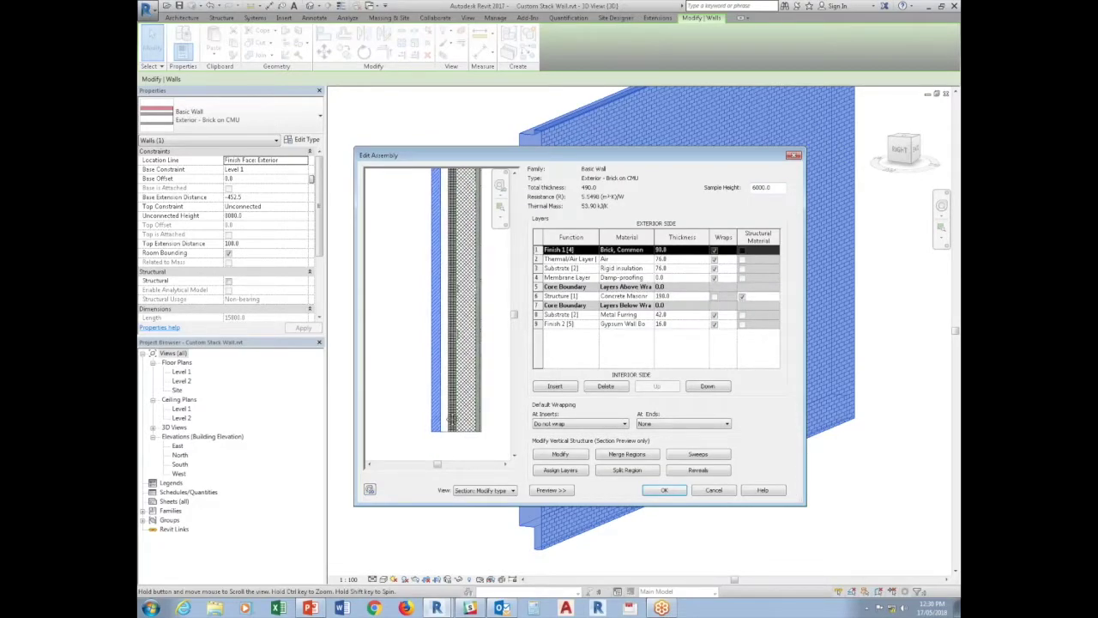
pyautogui.click(614, 469)
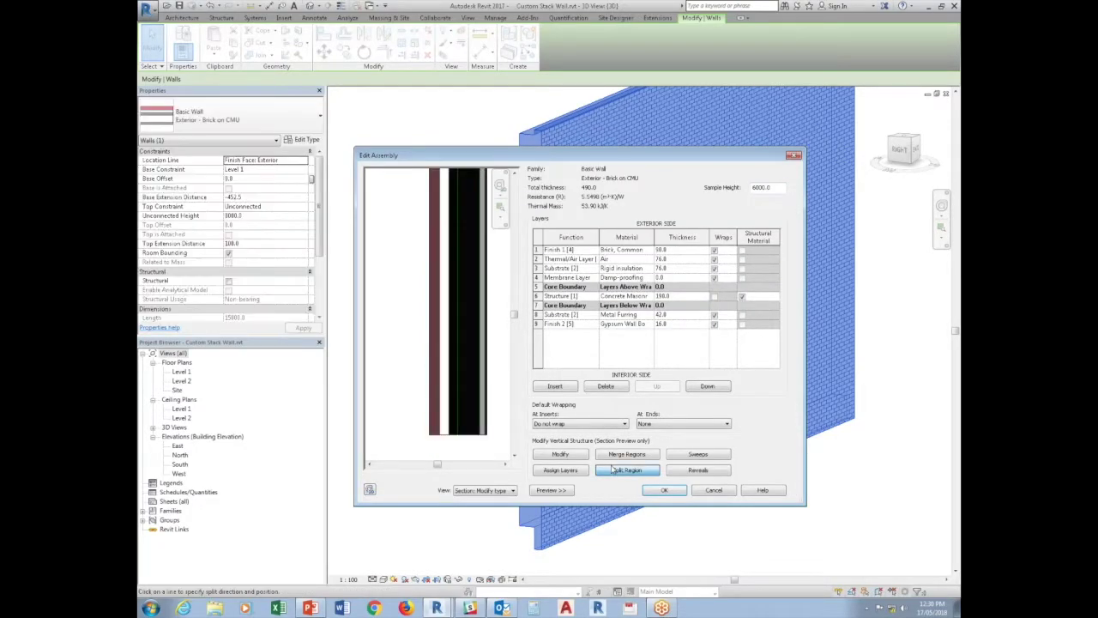
pyautogui.click(434, 315)
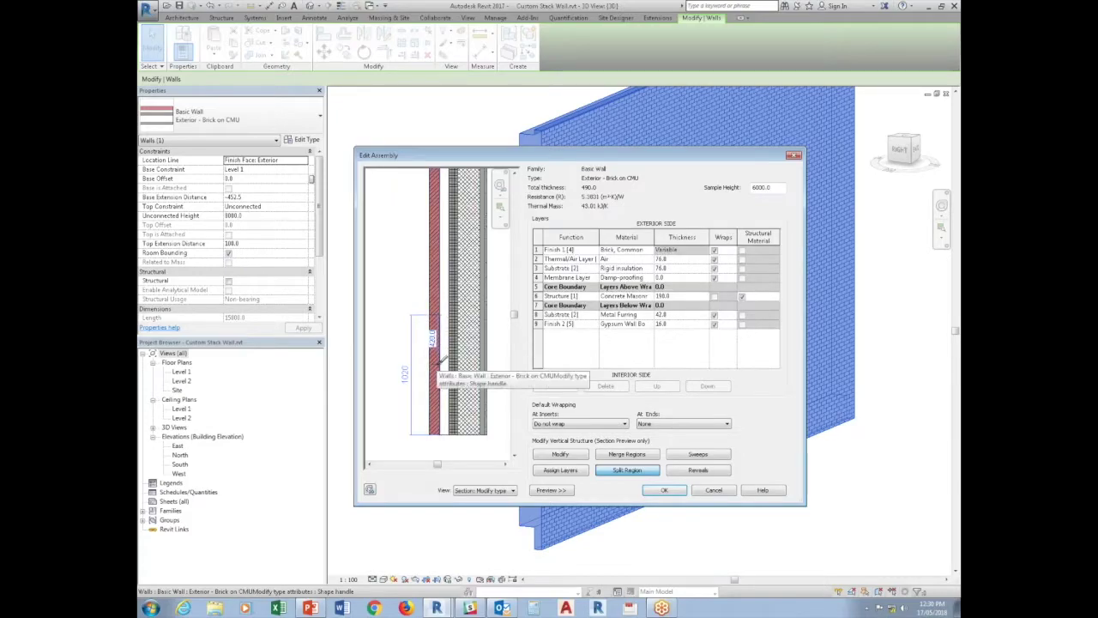
pyautogui.click(542, 457)
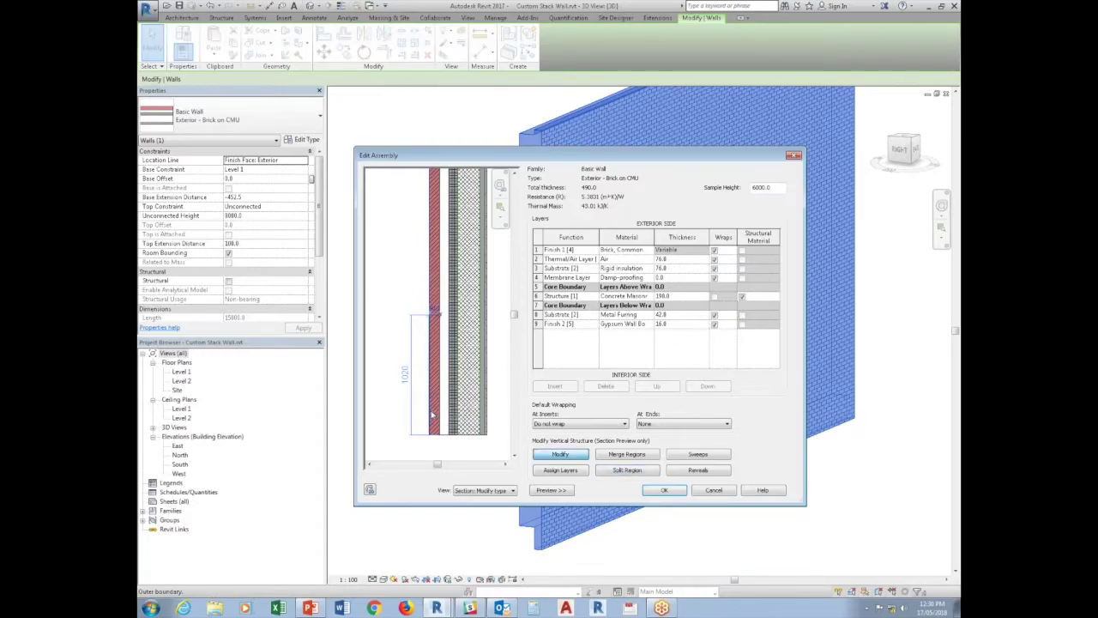
# Step: Assign Layers and open the material choices for the brick layer
pyautogui.click(560, 471)
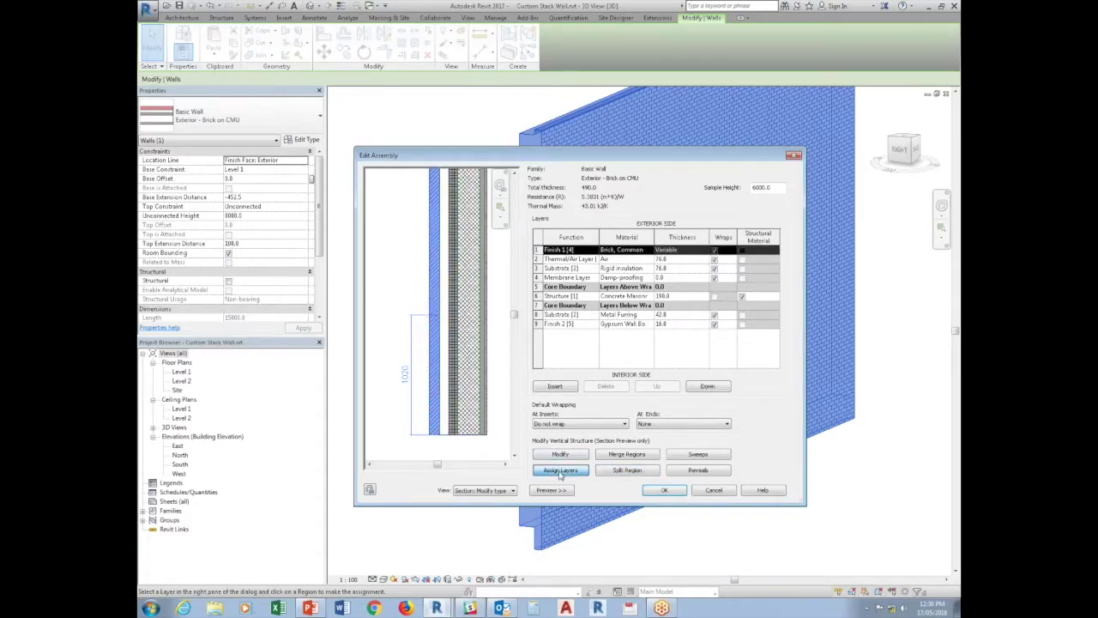
pyautogui.click(651, 252)
pyautogui.click(650, 251)
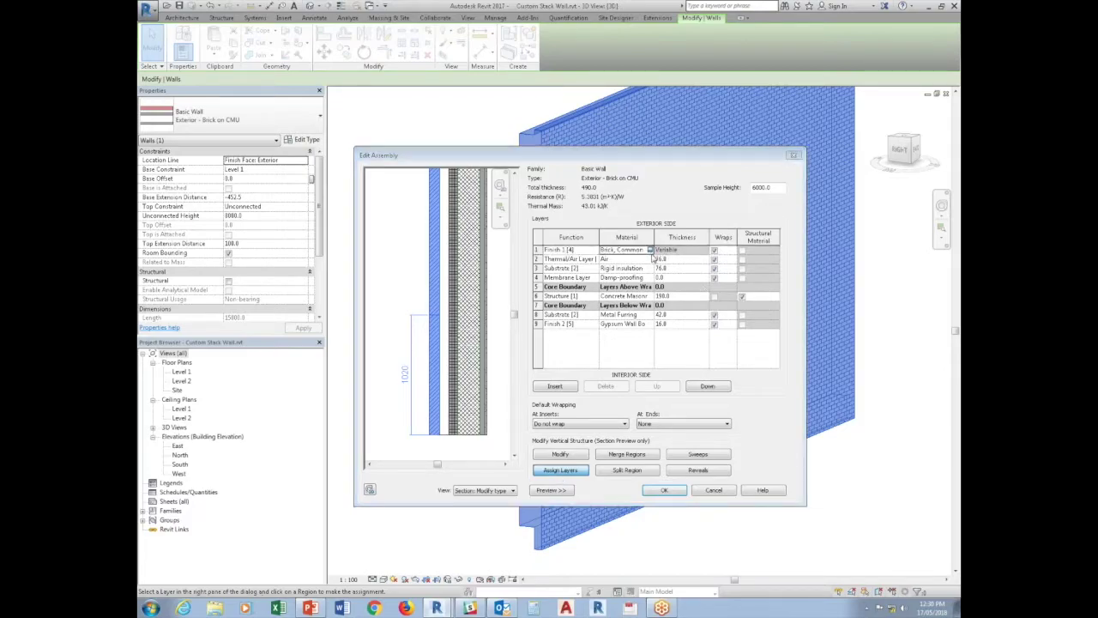
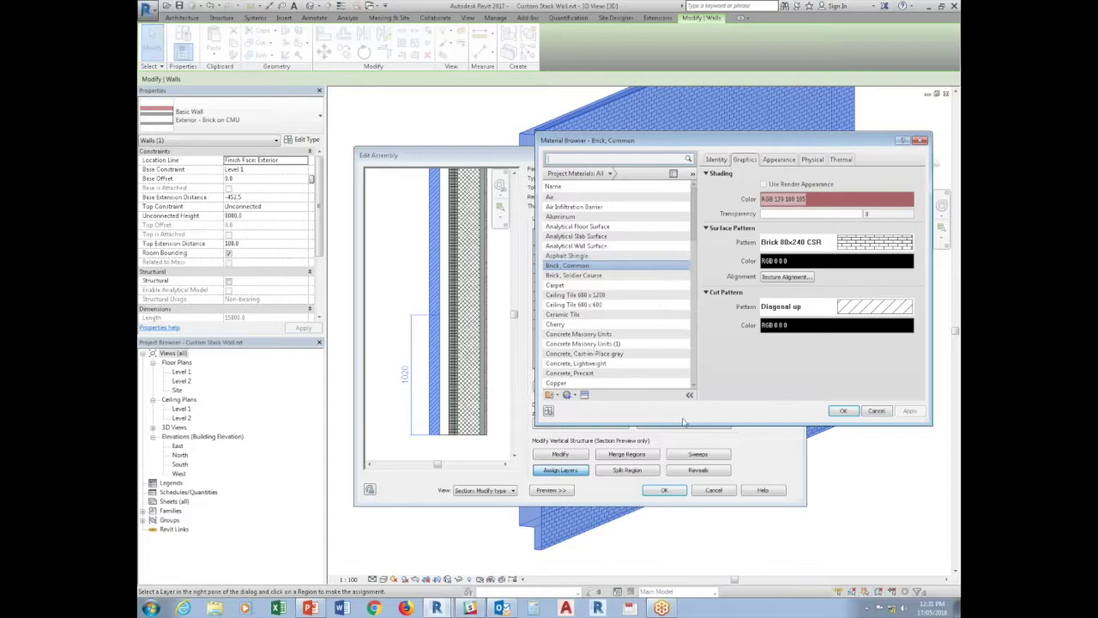
# Step: Accept Brick, Common for the exterior finish layer, then bring up the wall's Reveals dialog
pyautogui.click(875, 412)
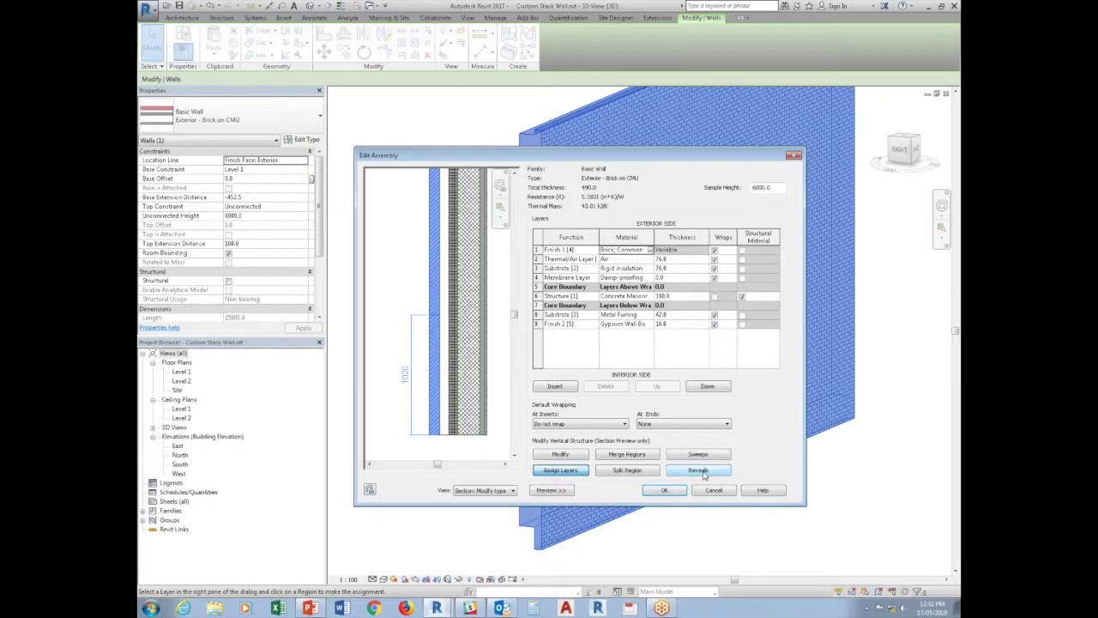
pyautogui.click(703, 472)
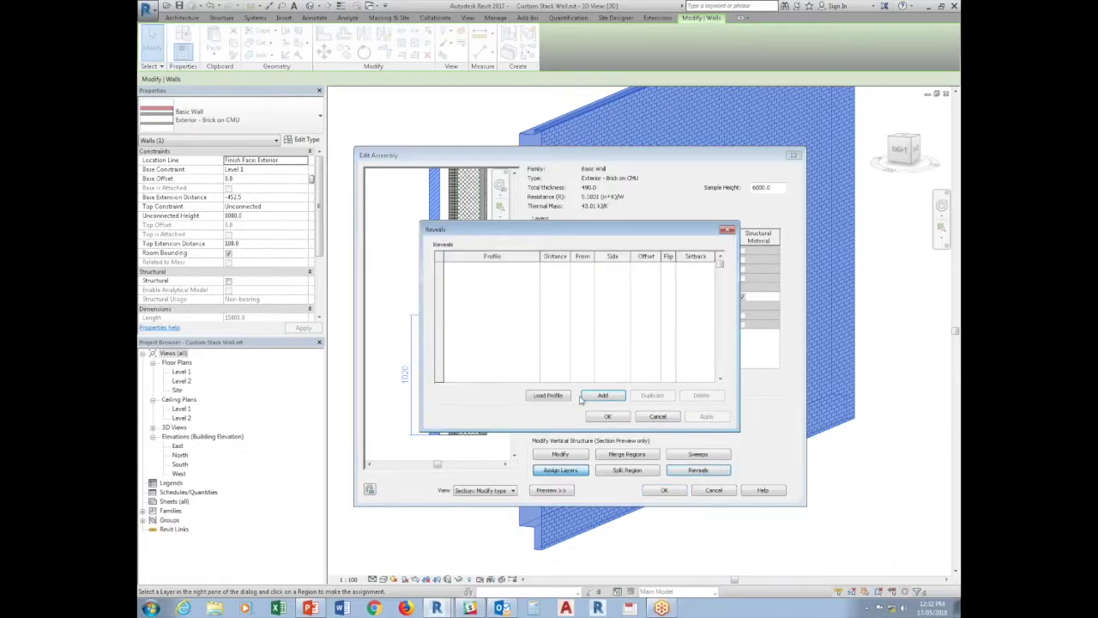
# Step: Add a reveal 600.0 from the wall base, first trying a 25.0 offset
pyautogui.click(609, 394)
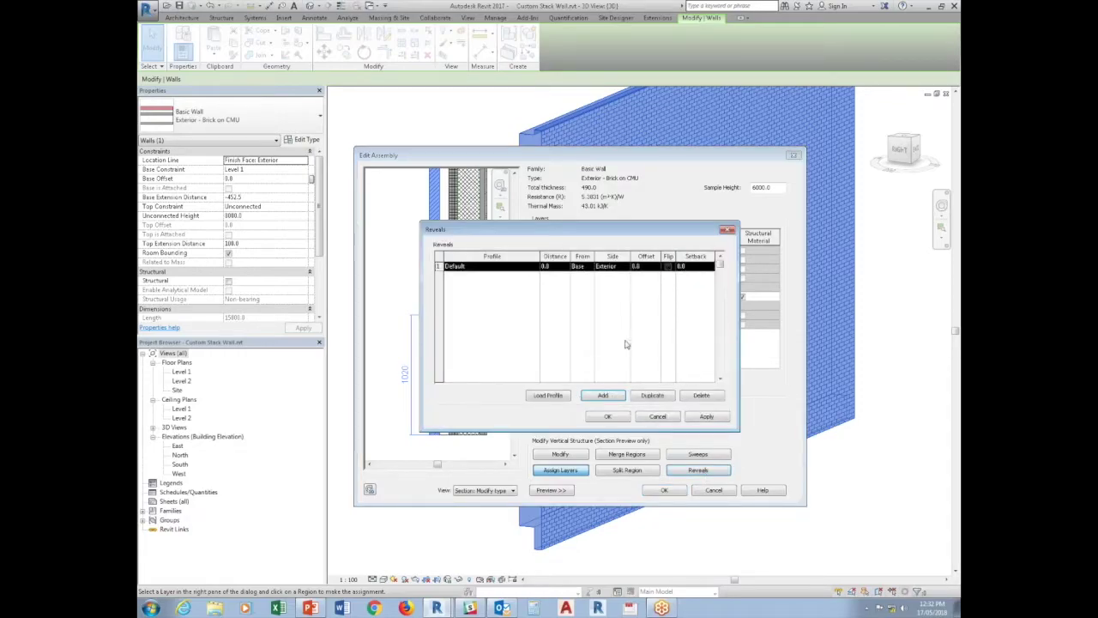
pyautogui.click(559, 267)
pyautogui.press('Tab')
pyautogui.press('Tab')
pyautogui.press('Tab')
pyautogui.click(561, 266)
pyautogui.write('600.0')
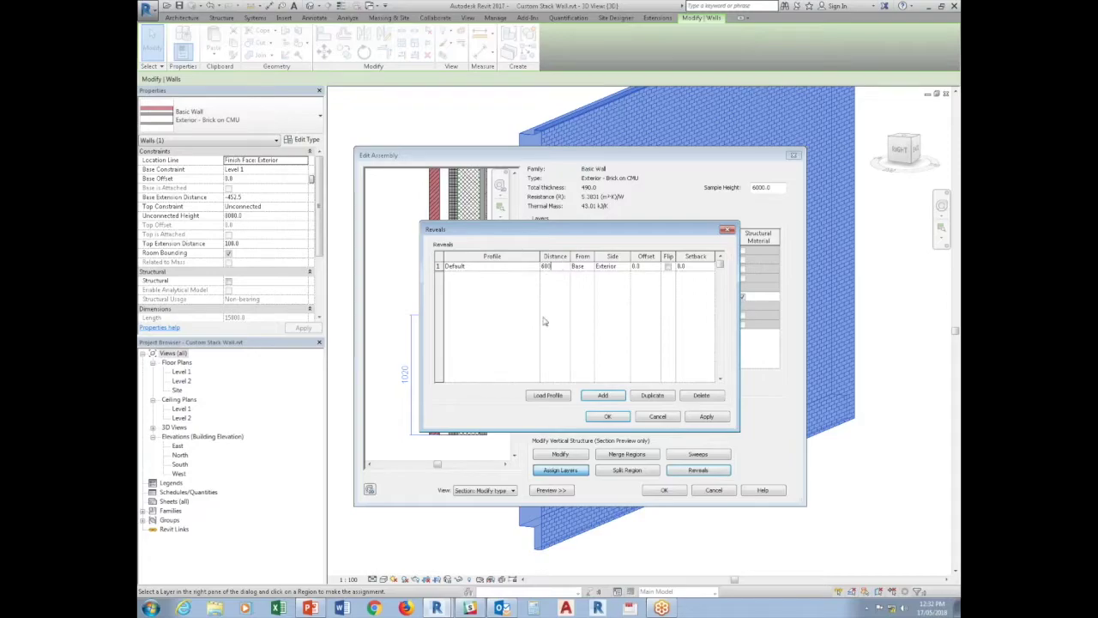
pyautogui.click(619, 418)
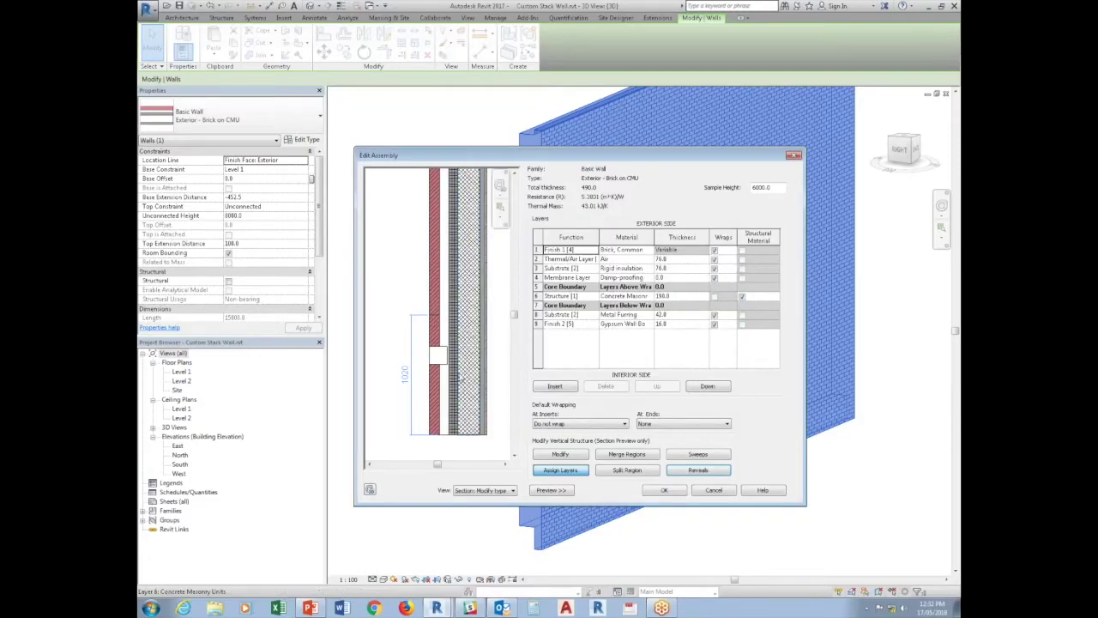
pyautogui.click(719, 471)
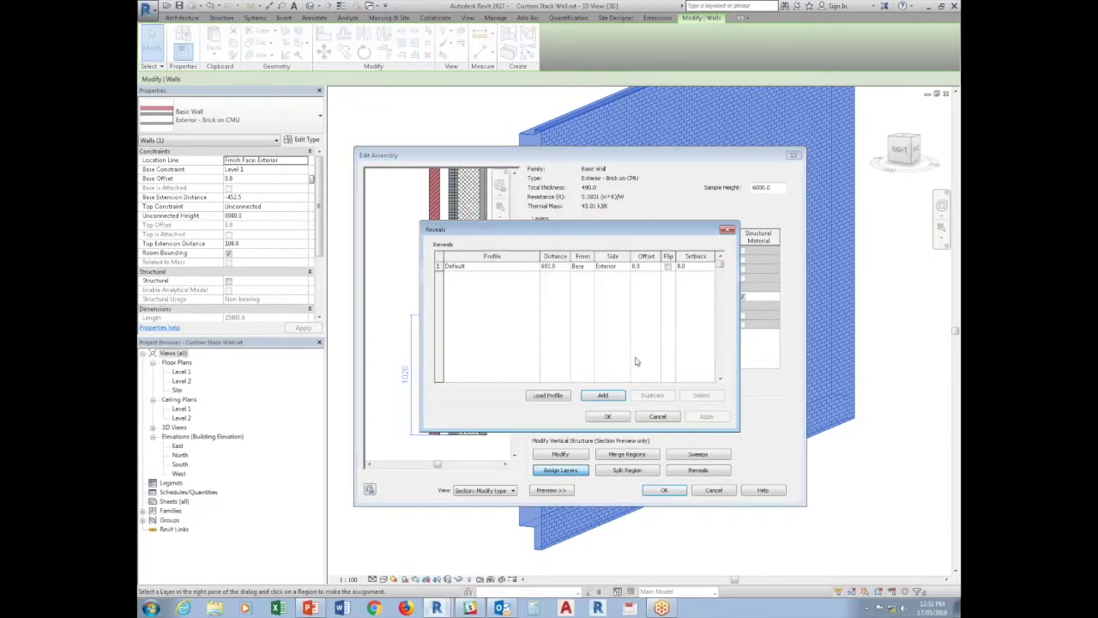
pyautogui.click(636, 266)
pyautogui.write('25.0')
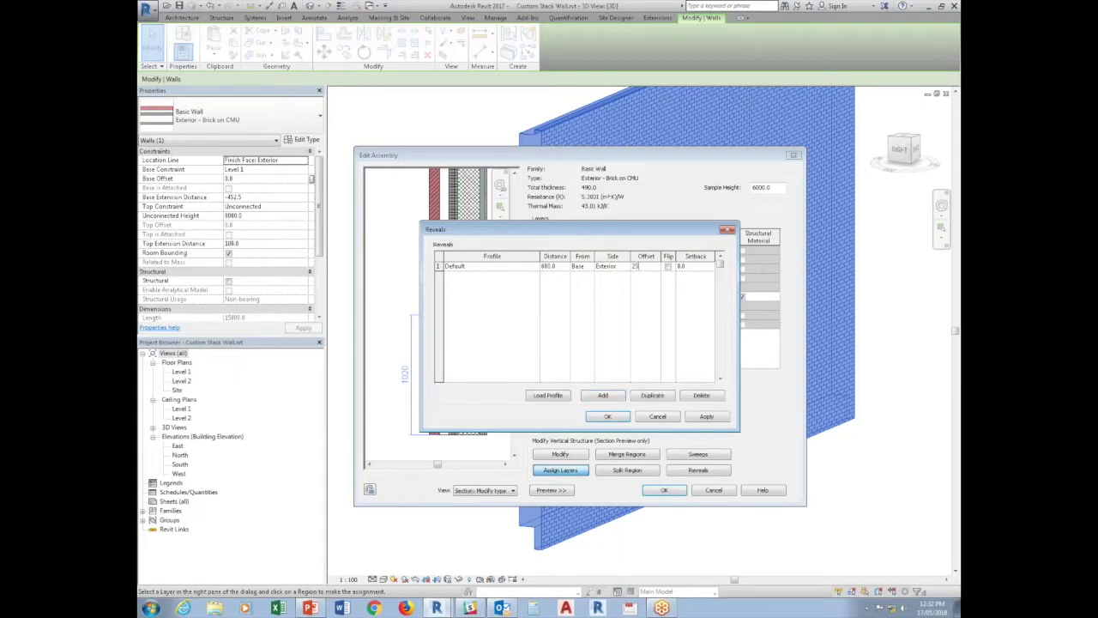
pyautogui.click(614, 417)
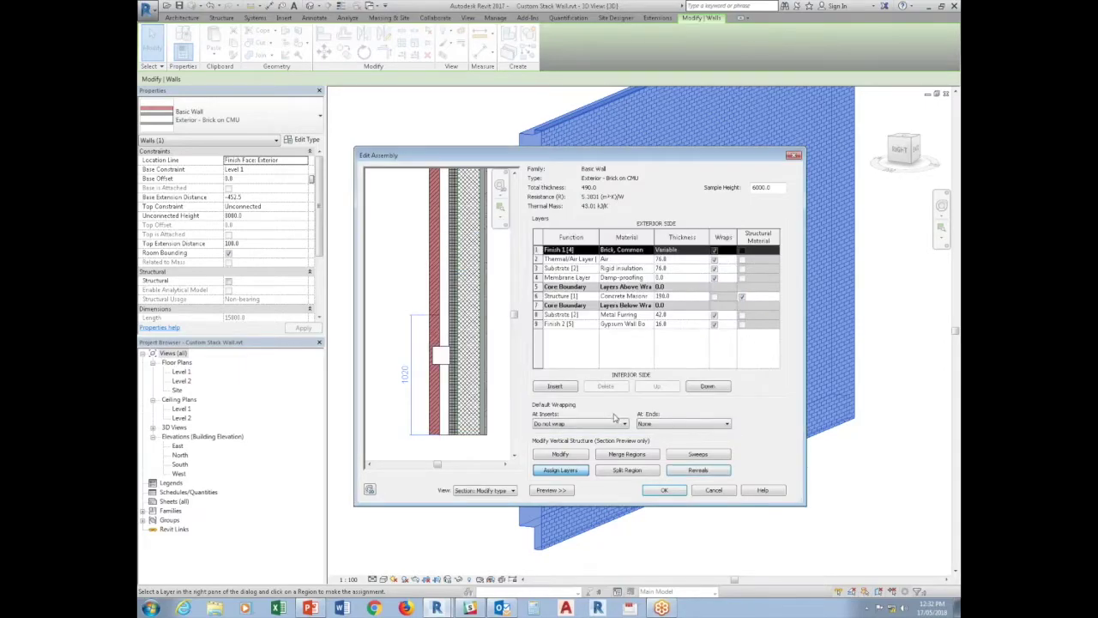
# Step: Change the reveal offset to -180 and apply it through Edit Assembly and Type Properties
pyautogui.click(697, 470)
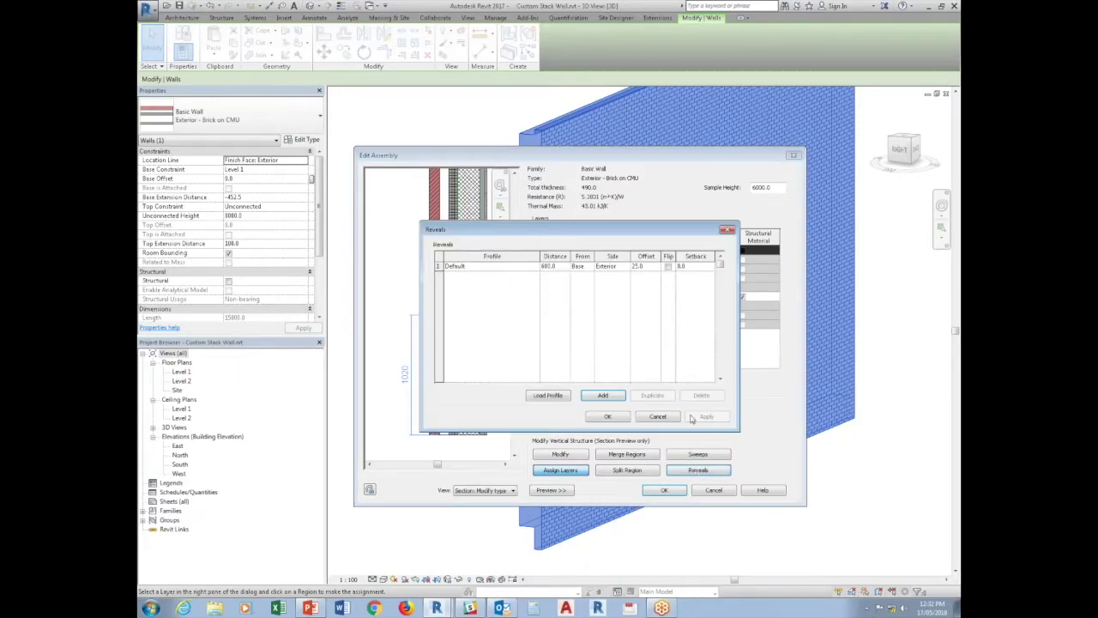
pyautogui.click(635, 269)
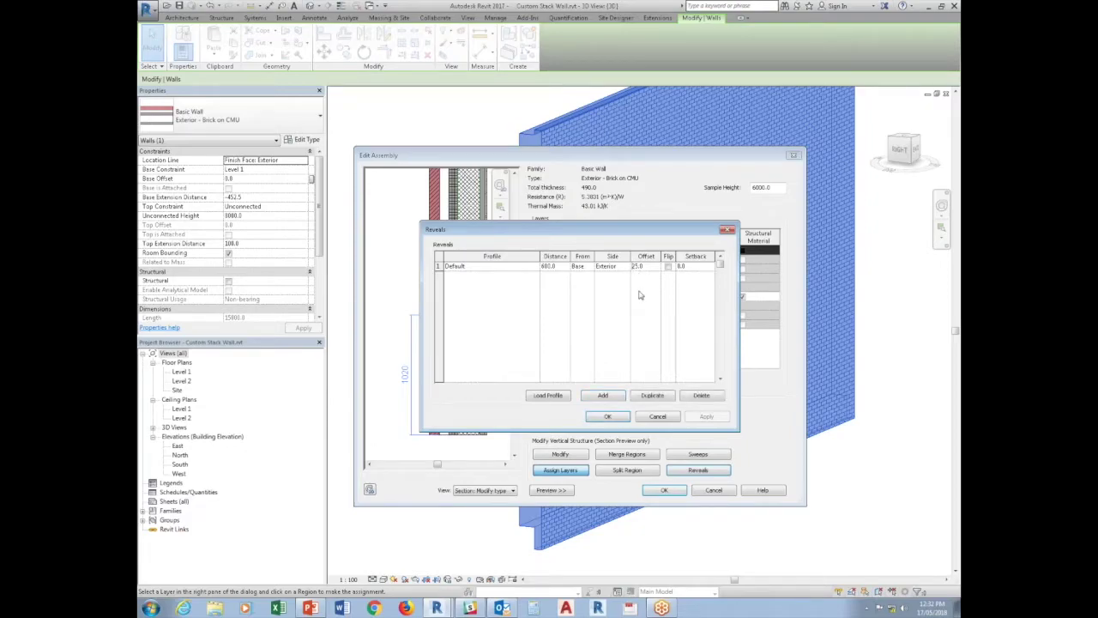
pyautogui.click(607, 416)
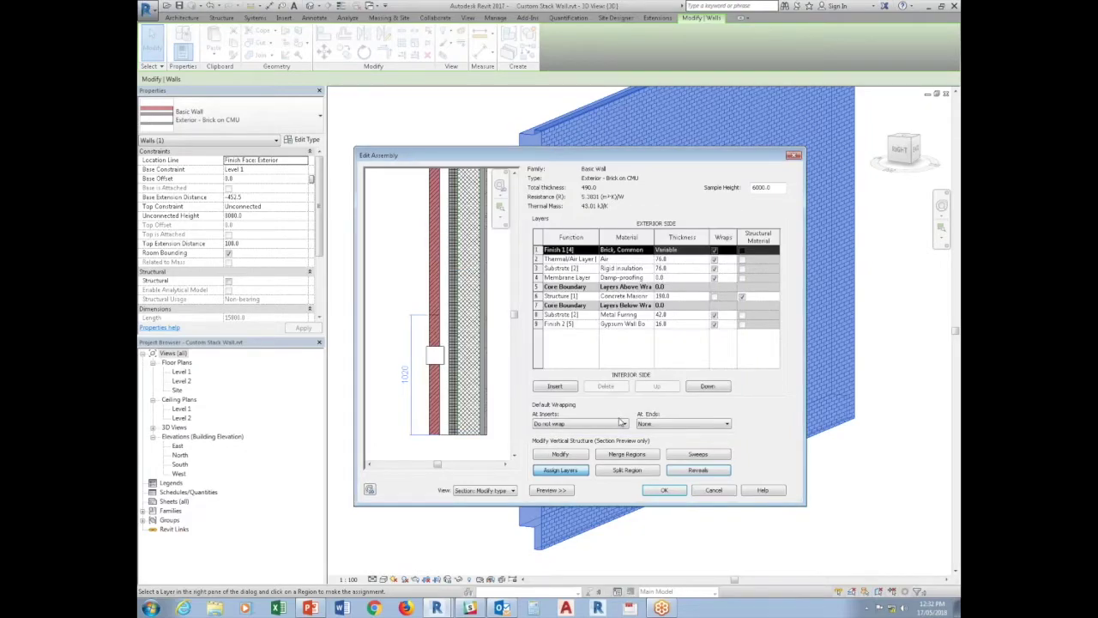
pyautogui.click(697, 470)
pyautogui.click(637, 268)
pyautogui.moveTo(638, 269); pyautogui.dragTo(652, 269)
pyautogui.write('-180')
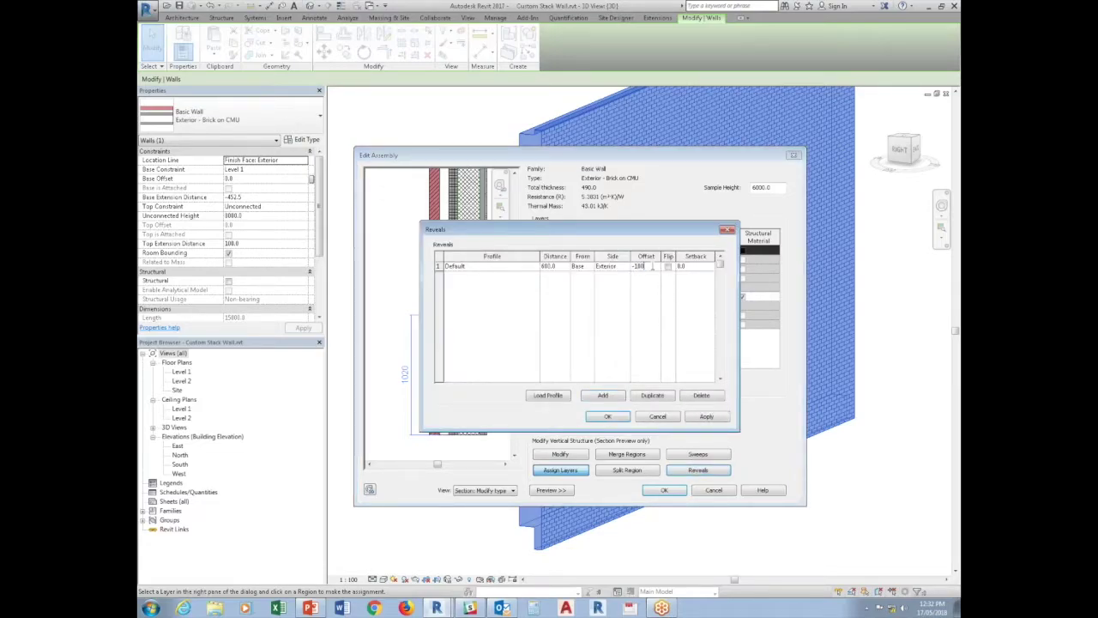
pyautogui.click(607, 416)
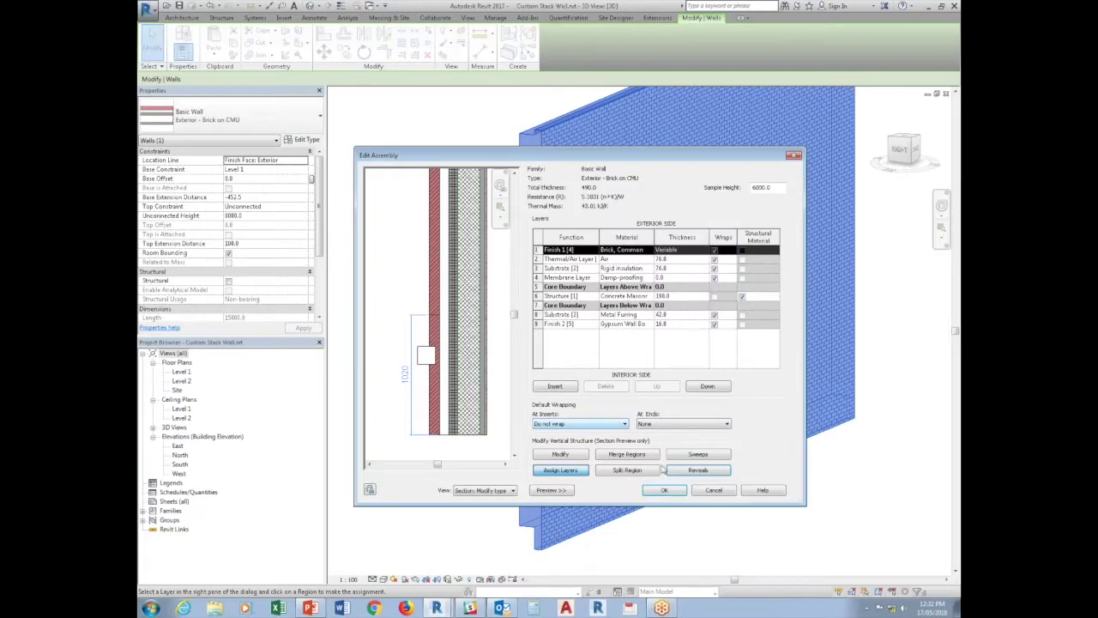
pyautogui.click(666, 491)
pyautogui.click(668, 491)
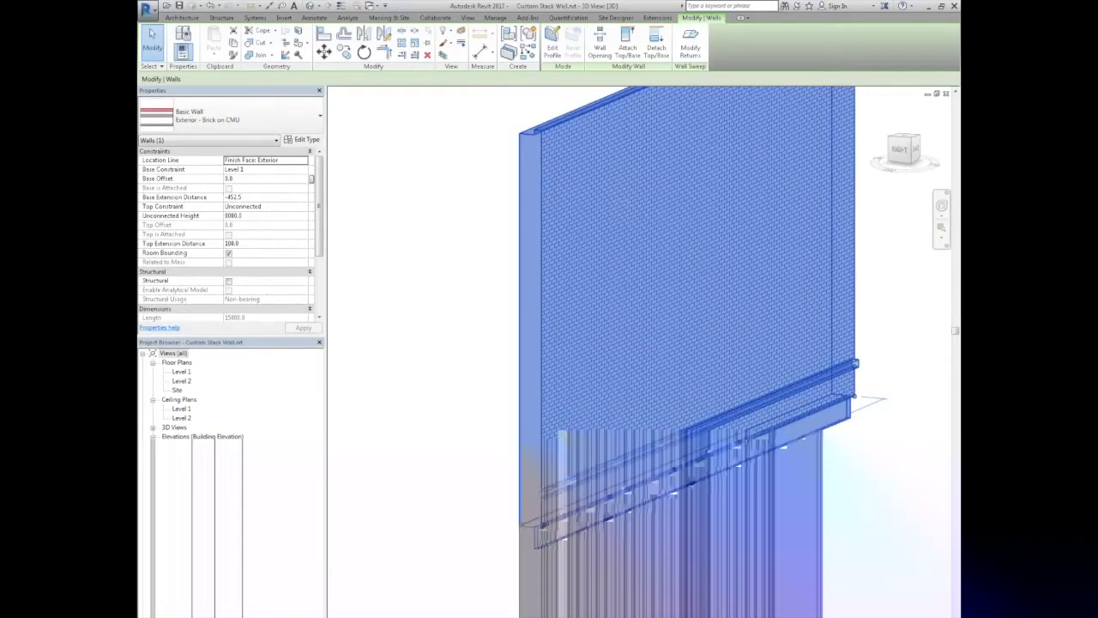
# Step: Select the sample brick wall and delete it
pyautogui.press('Escape')
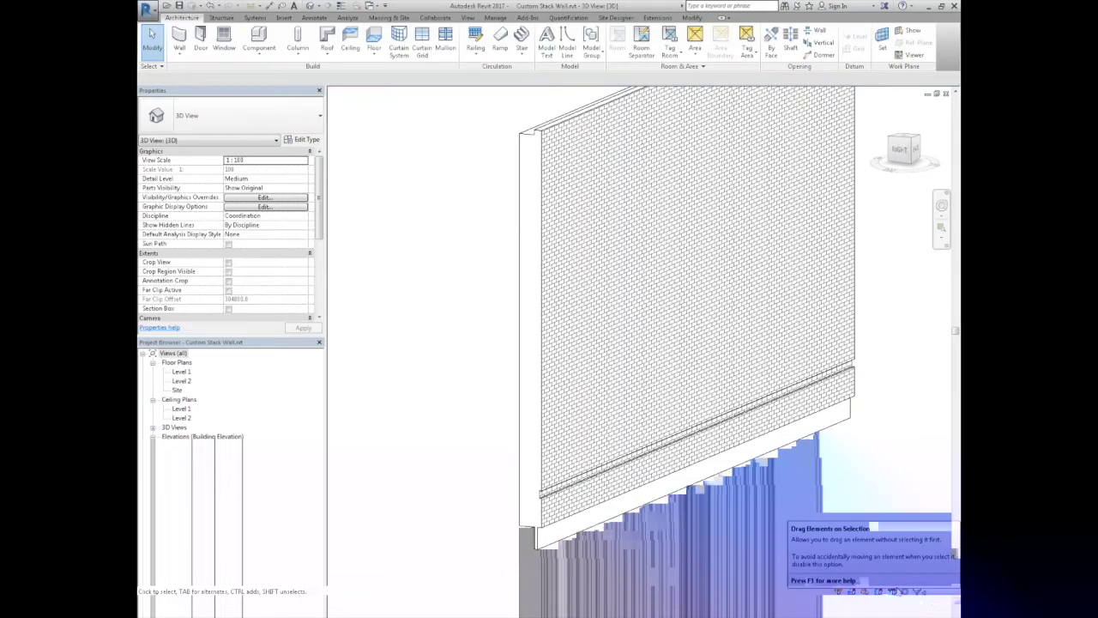
pyautogui.scroll(-3, 651, 454)
pyautogui.scroll(-3, 647, 459)
pyautogui.scroll(3, 647, 459)
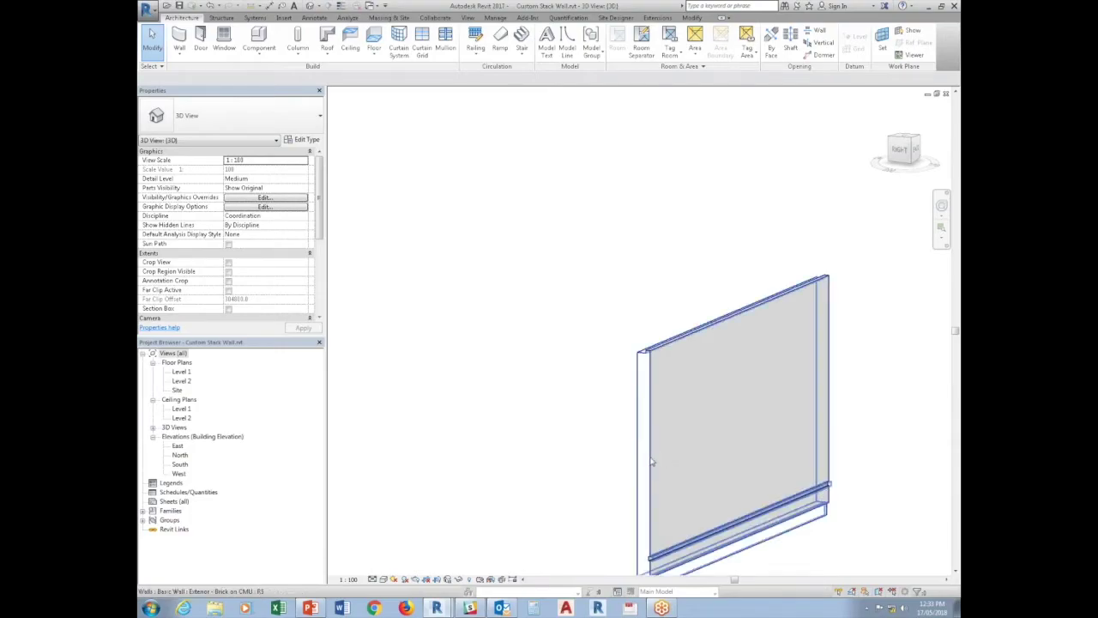
pyautogui.click(657, 456)
pyautogui.moveTo(841, 490)
pyautogui.mouseDown(button='middle')
pyautogui.moveTo(729, 437)
pyautogui.moveTo(658, 428)
pyautogui.mouseUp(button='middle')
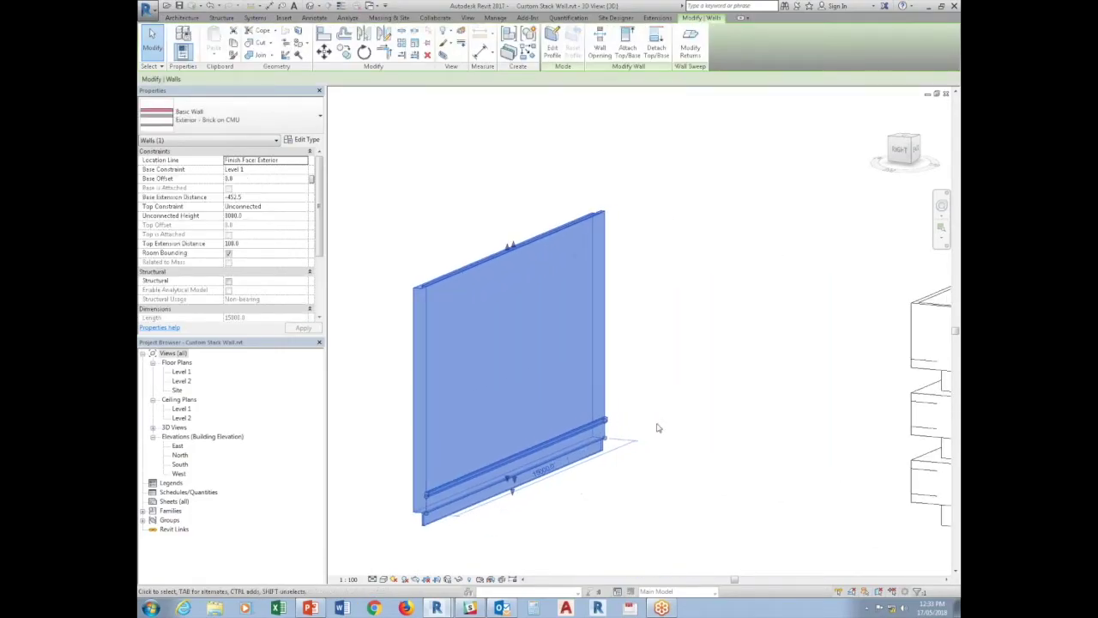
pyautogui.press('Delete')
# Step: Bring the building into view and select its stacked wall
pyautogui.moveTo(718, 426); pyautogui.dragTo(606, 406, button='middle')
pyautogui.scroll(-2, 584, 395)
pyautogui.scroll(2, 703, 378)
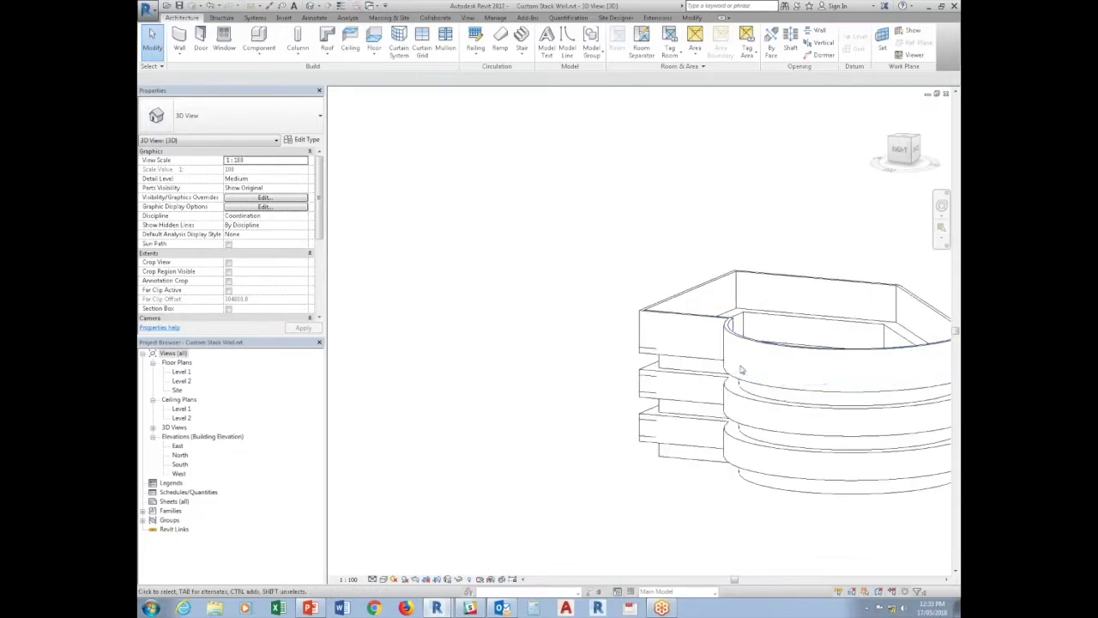
pyautogui.click(708, 326)
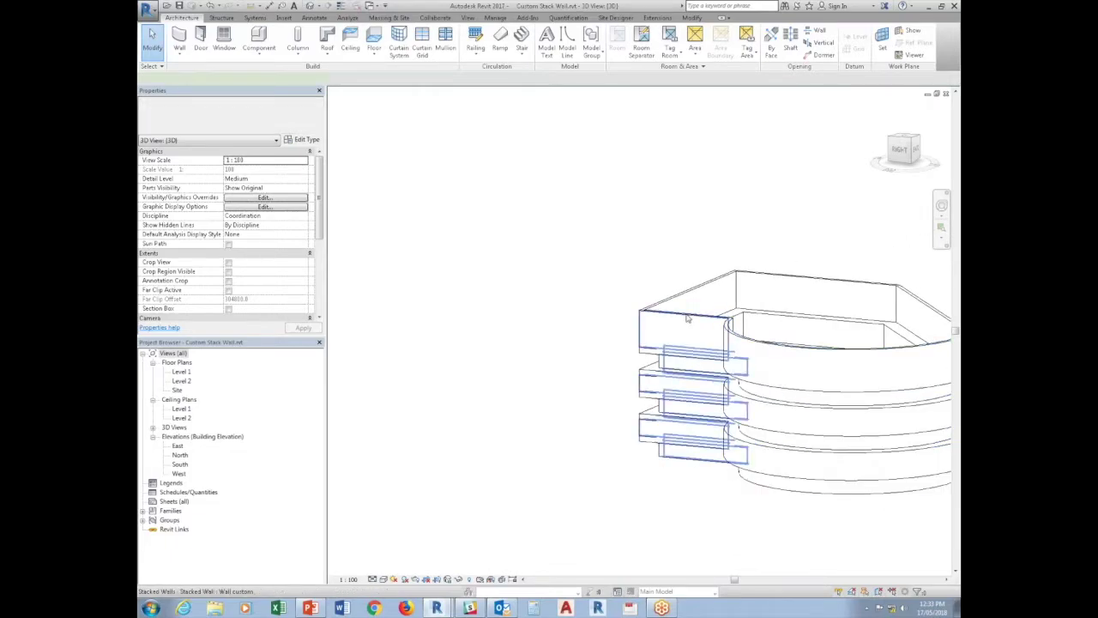
# Step: Draw a new stacked wall of the same type using WA (Create Similar)
pyautogui.press('w')
pyautogui.press('a')
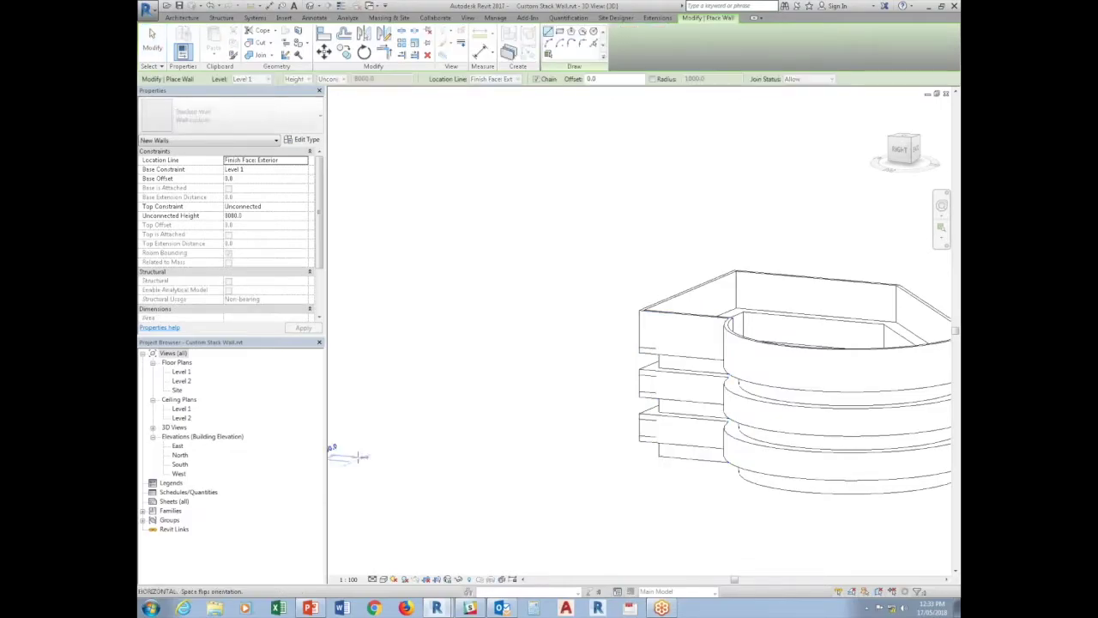
pyautogui.click(352, 459)
pyautogui.click(482, 403)
pyautogui.press('Escape')
pyautogui.press('Escape')
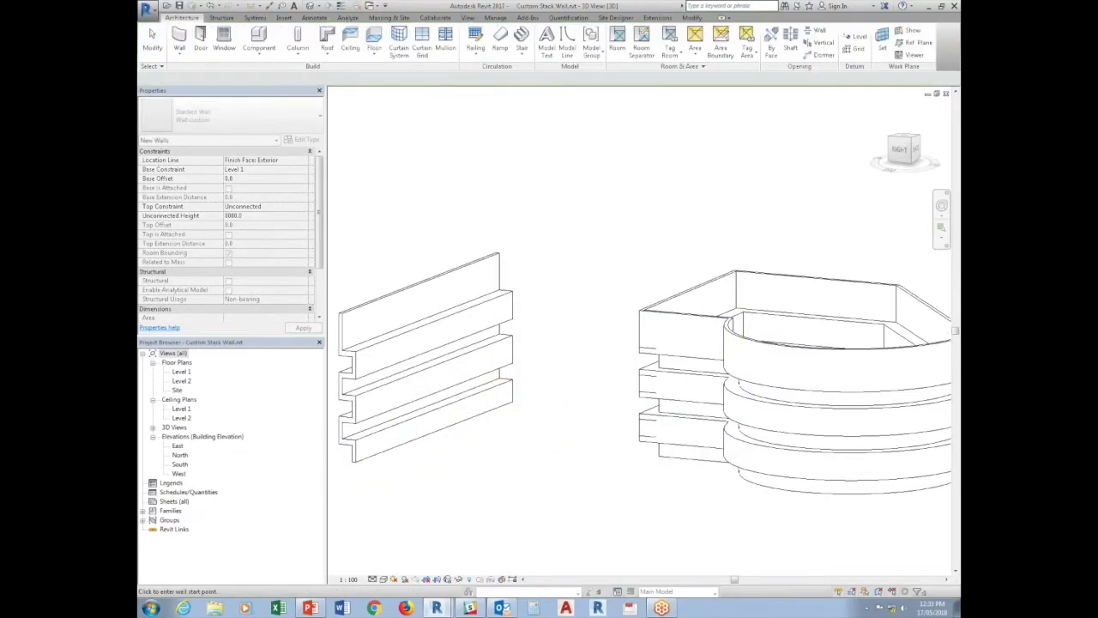
# Step: Duplicate the new wall's type as Wall custom 2 and edit its stack structure
pyautogui.scroll(2, 500, 392)
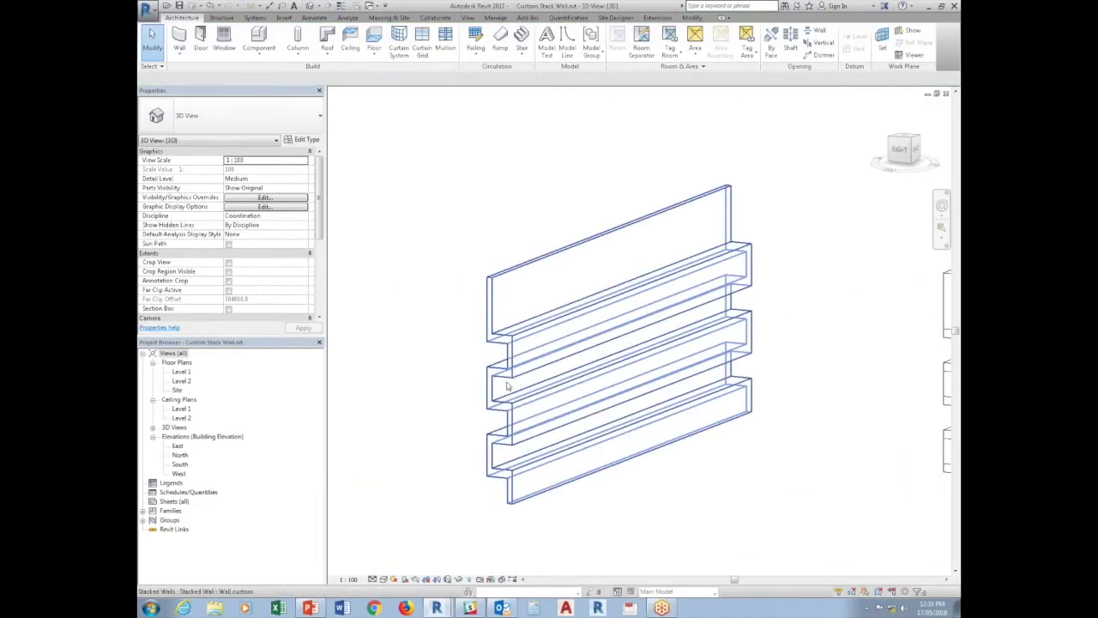
pyautogui.click(525, 490)
pyautogui.click(302, 139)
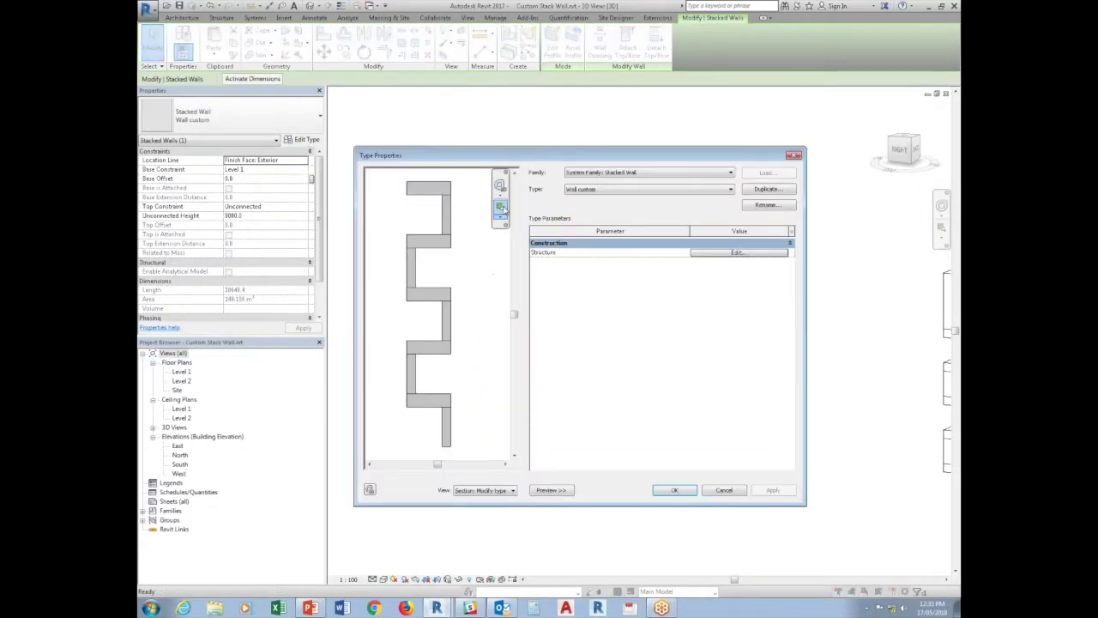
pyautogui.click(778, 191)
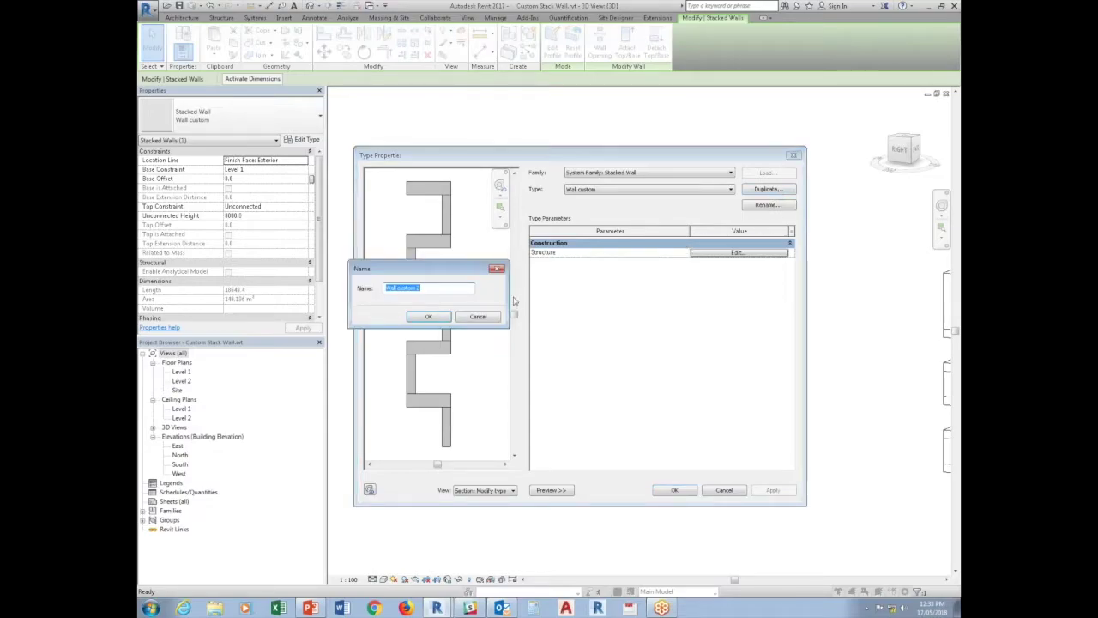
pyautogui.press('Return')
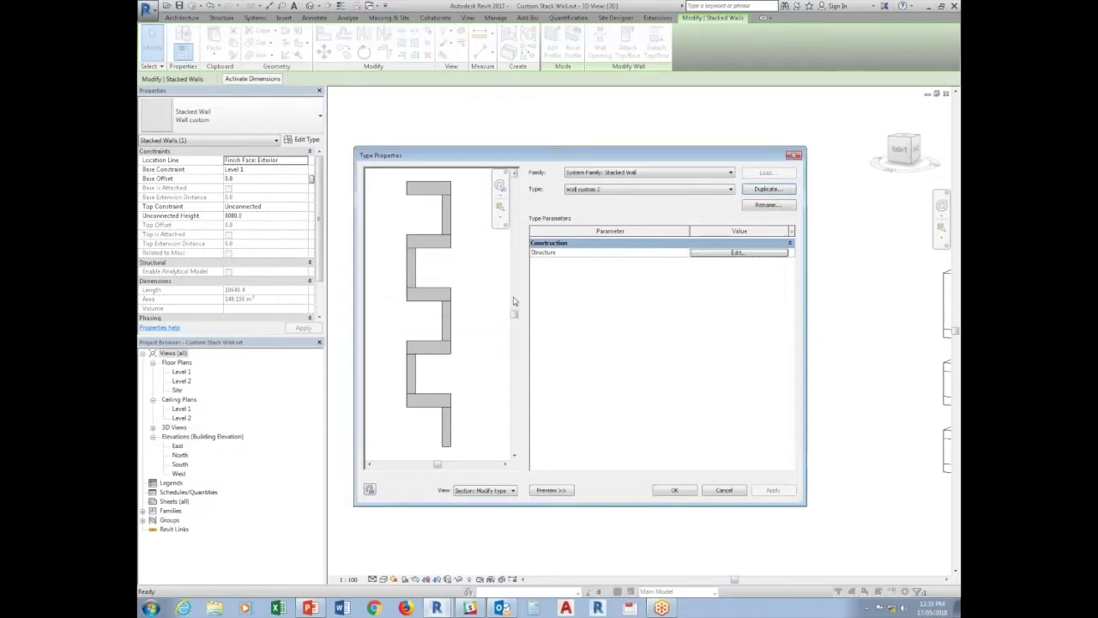
pyautogui.click(752, 253)
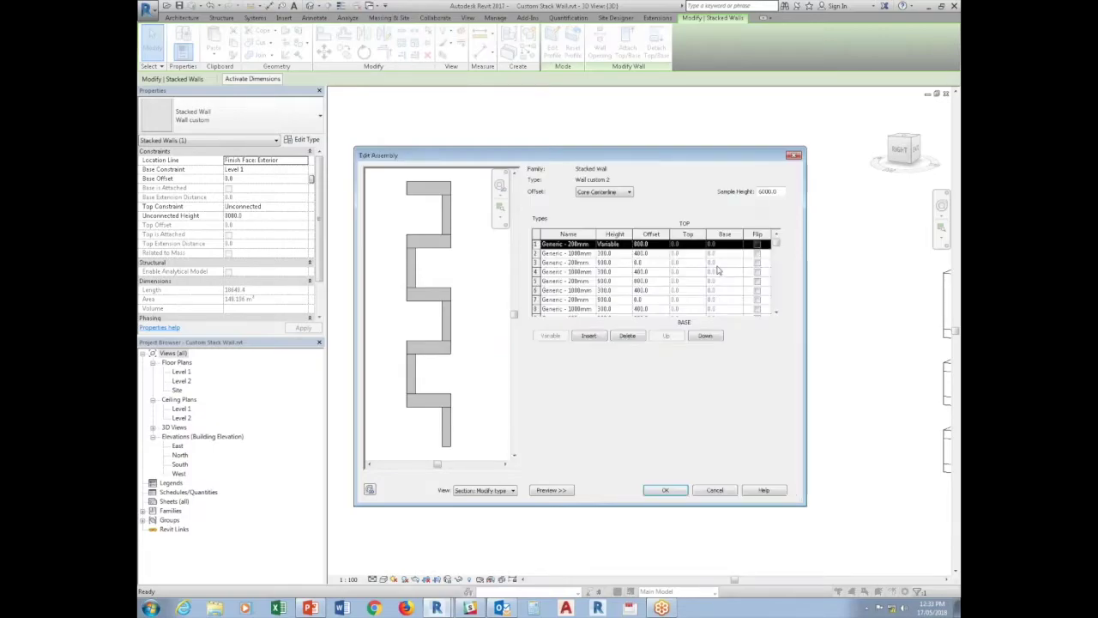
# Step: Remove the extra sub-walls from the stack assembly
pyautogui.click(543, 253)
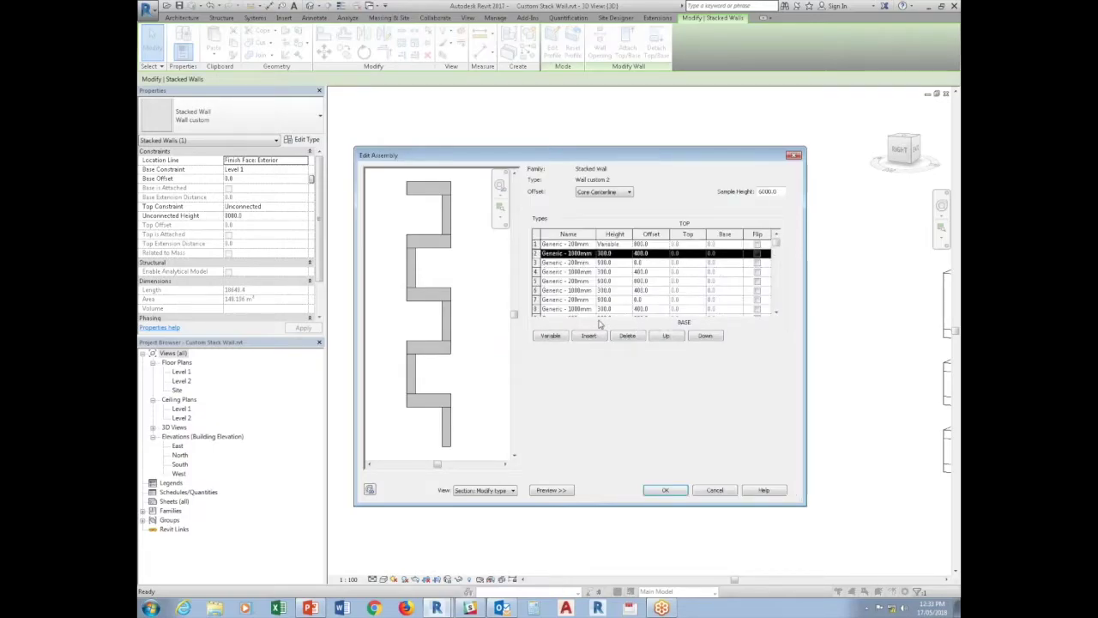
pyautogui.click(627, 336)
pyautogui.click(629, 335)
pyautogui.click(629, 335)
pyautogui.click(629, 335)
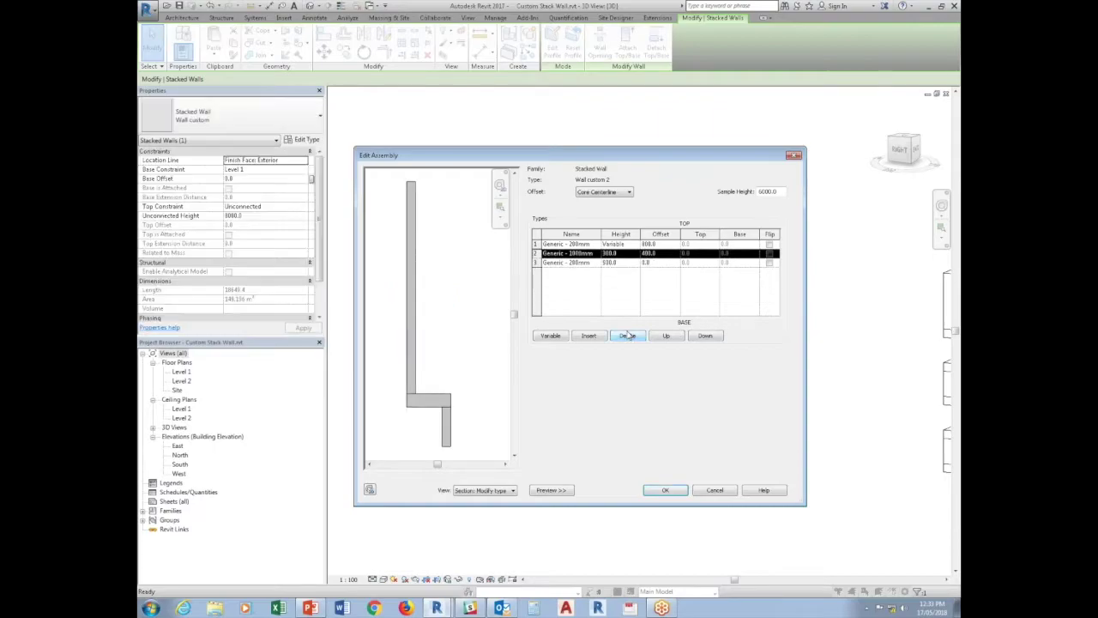
pyautogui.click(629, 335)
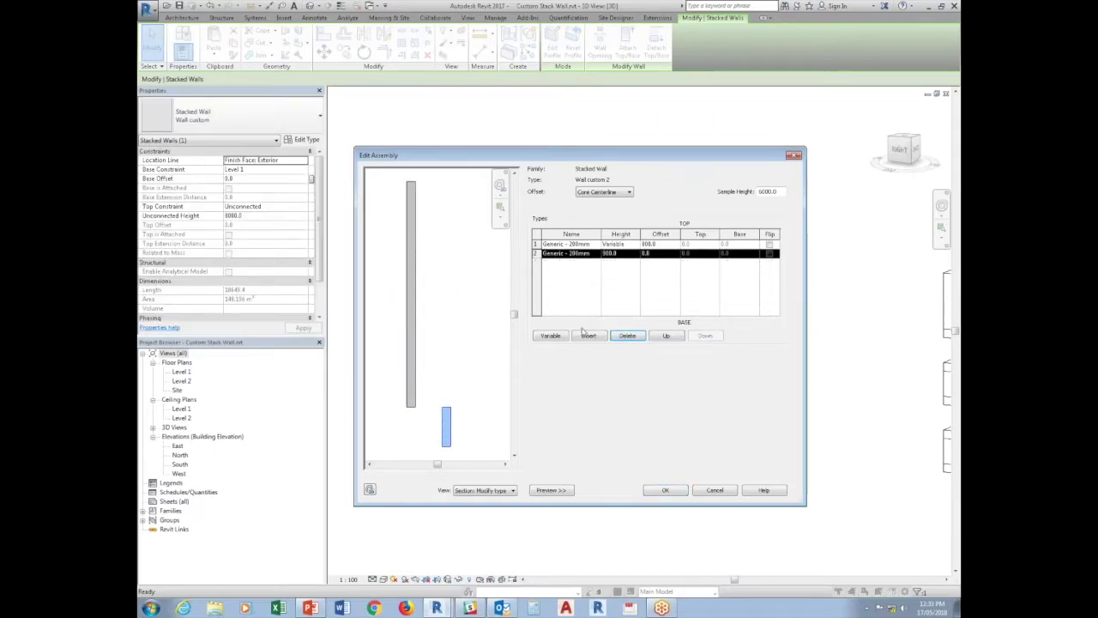
# Step: Insert a third row and set the middle sub-wall to Generic - 1000mm
pyautogui.click(587, 336)
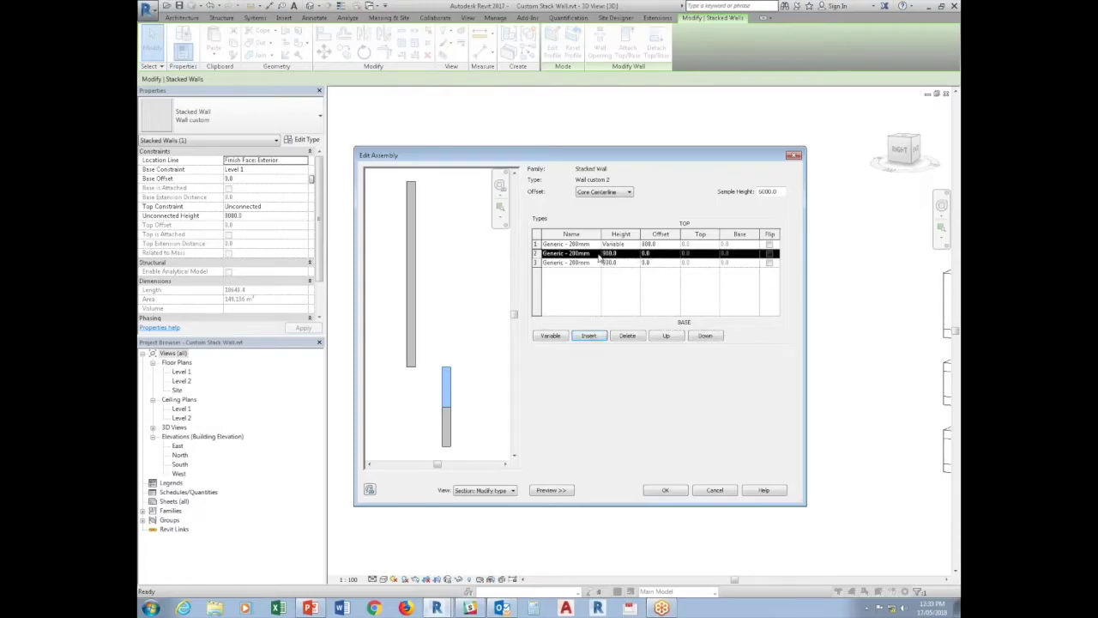
pyautogui.click(597, 254)
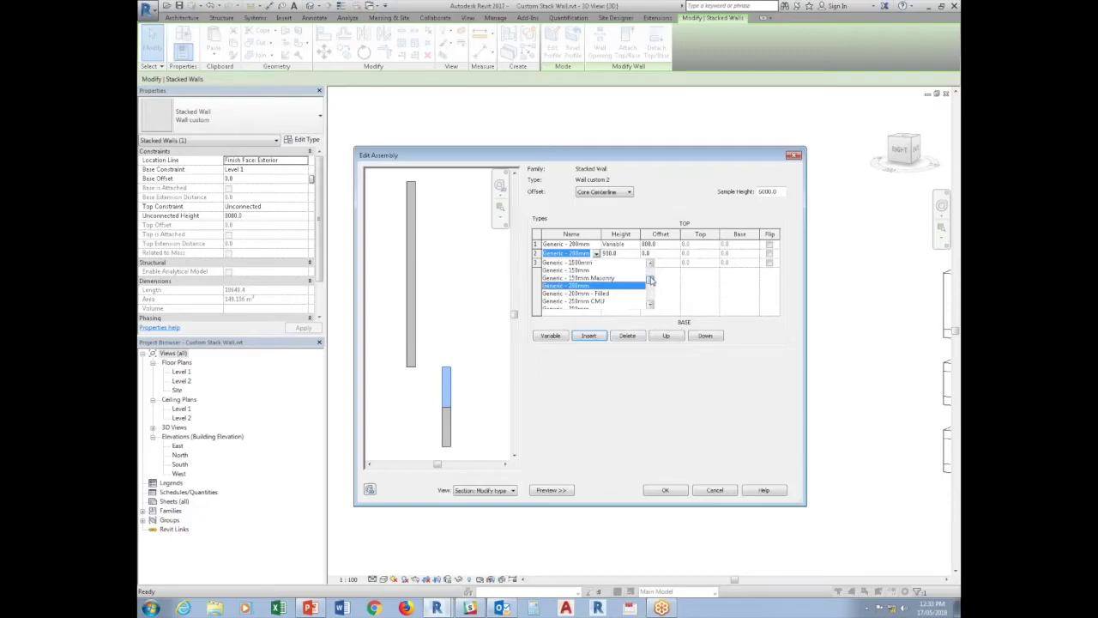
pyautogui.moveTo(649, 284); pyautogui.dragTo(649, 271)
pyautogui.click(562, 282)
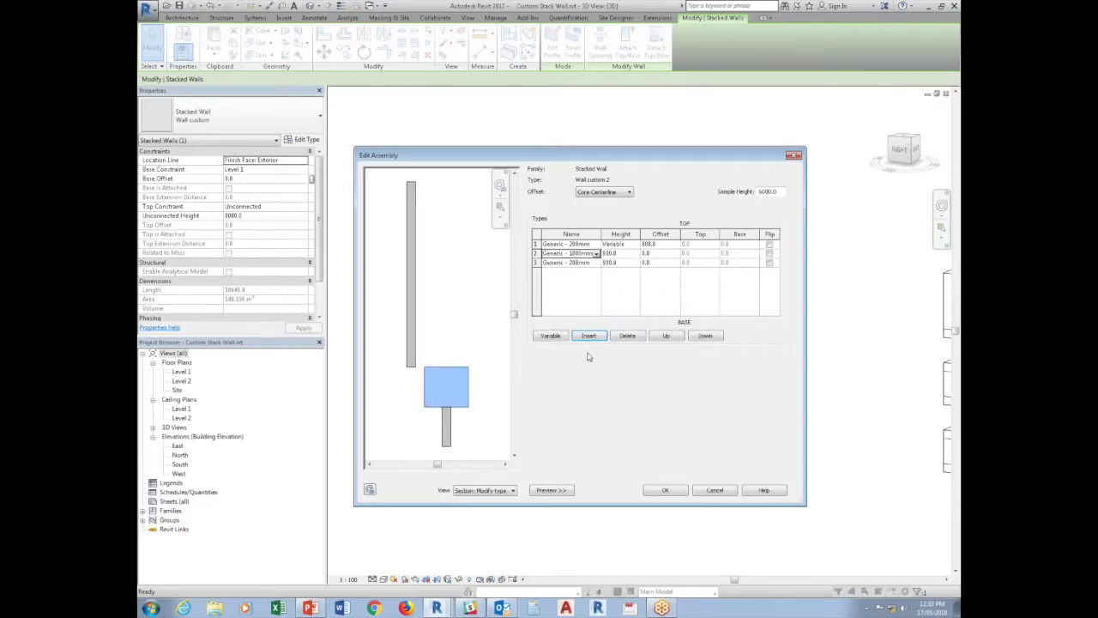
pyautogui.click(660, 253)
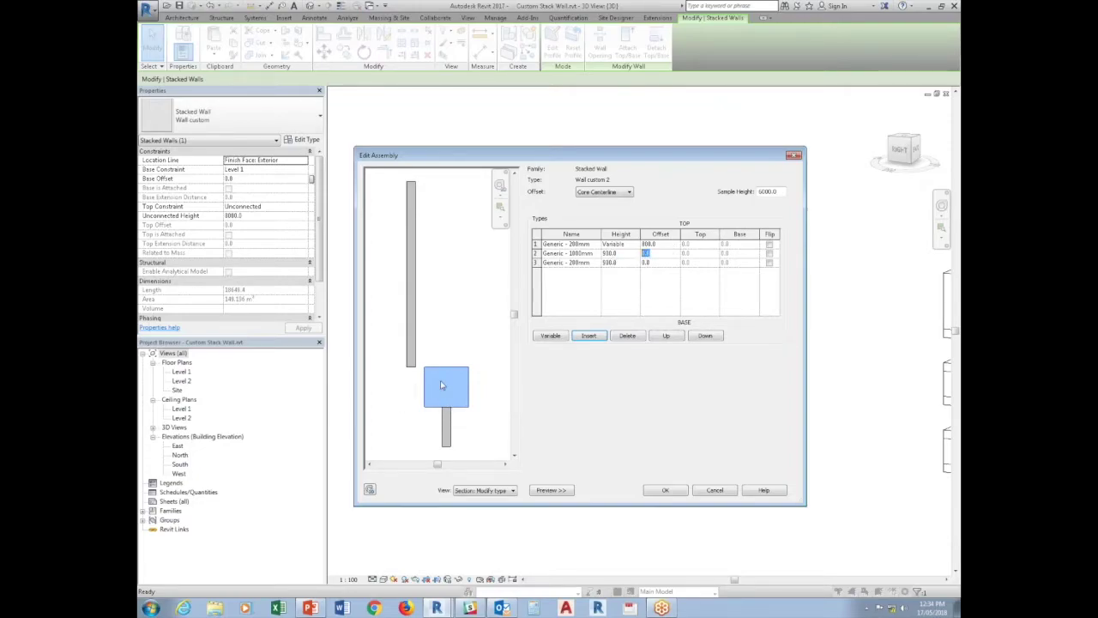
# Step: Give the middle sub-wall offset 400 and height 300, the bottom sub-wall height 2700, and apply
pyautogui.write('400')
pyautogui.click(659, 263)
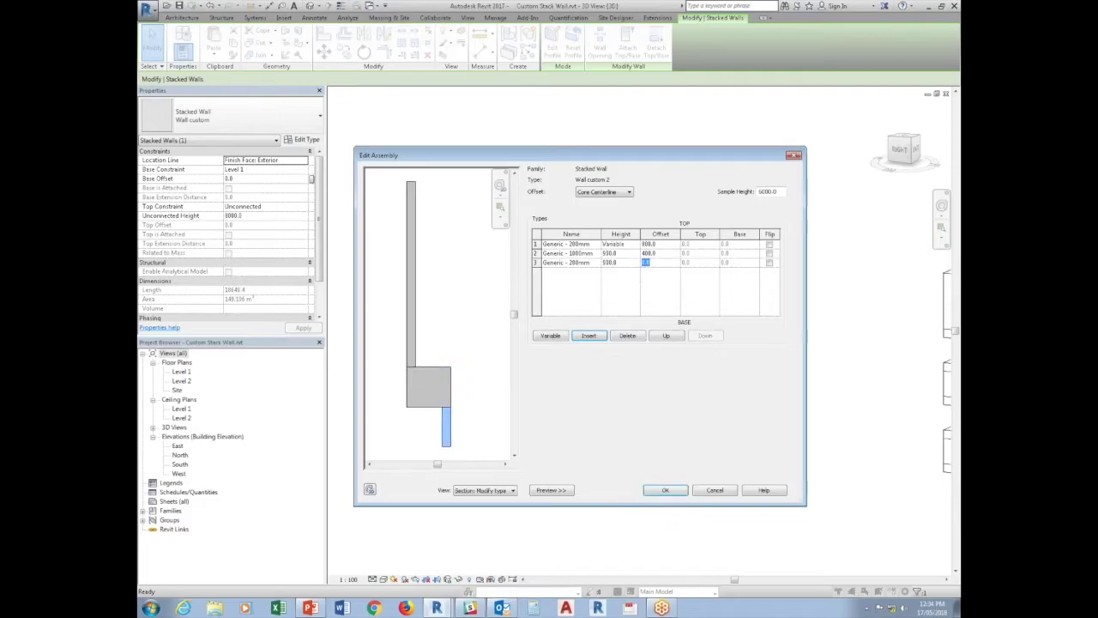
pyautogui.click(624, 253)
pyautogui.write('300')
pyautogui.press('Return')
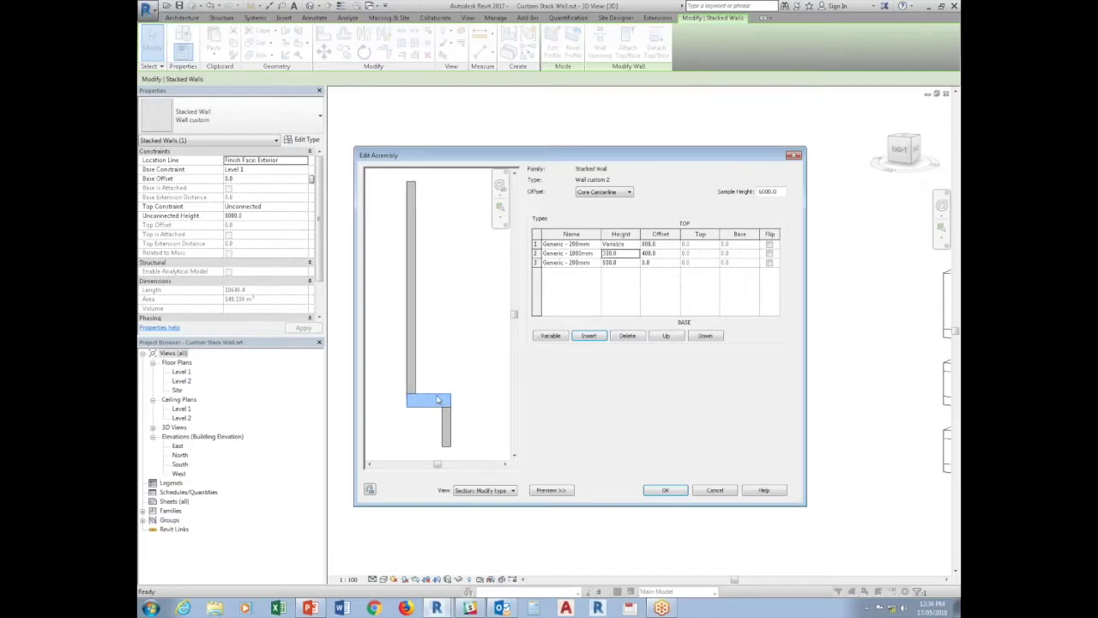
pyautogui.click(620, 261)
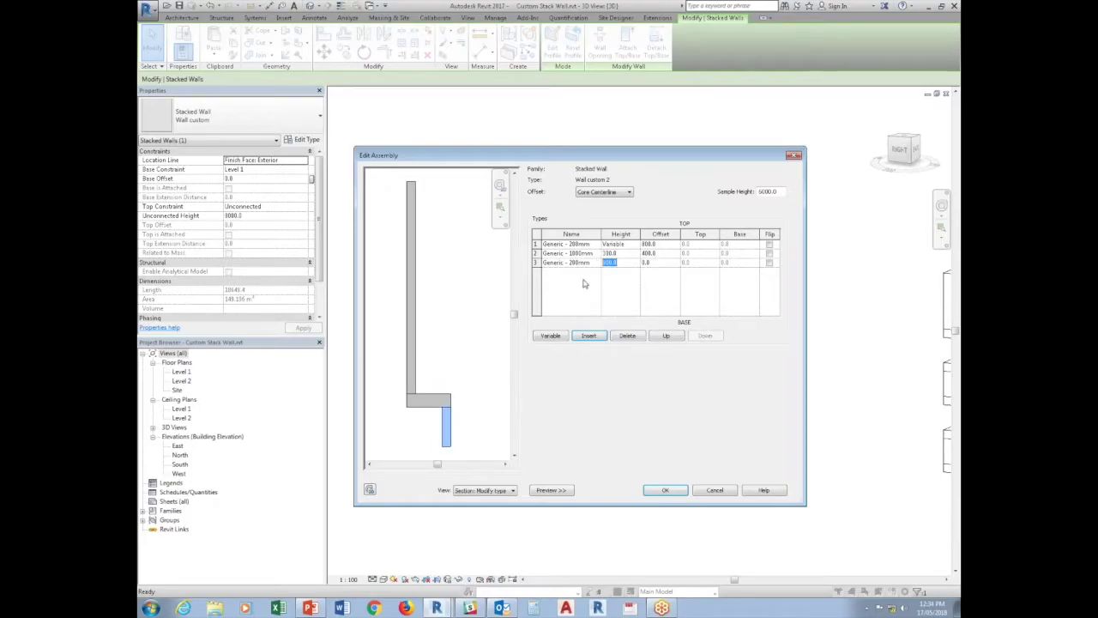
pyautogui.write('2700')
pyautogui.press('Tab')
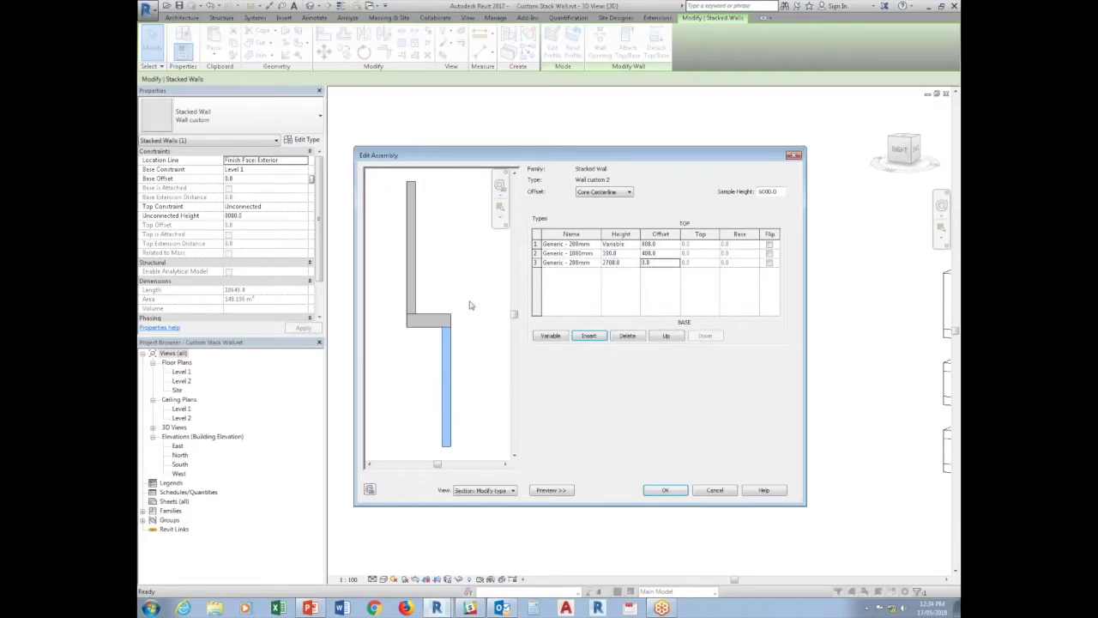
pyautogui.moveTo(661, 607)
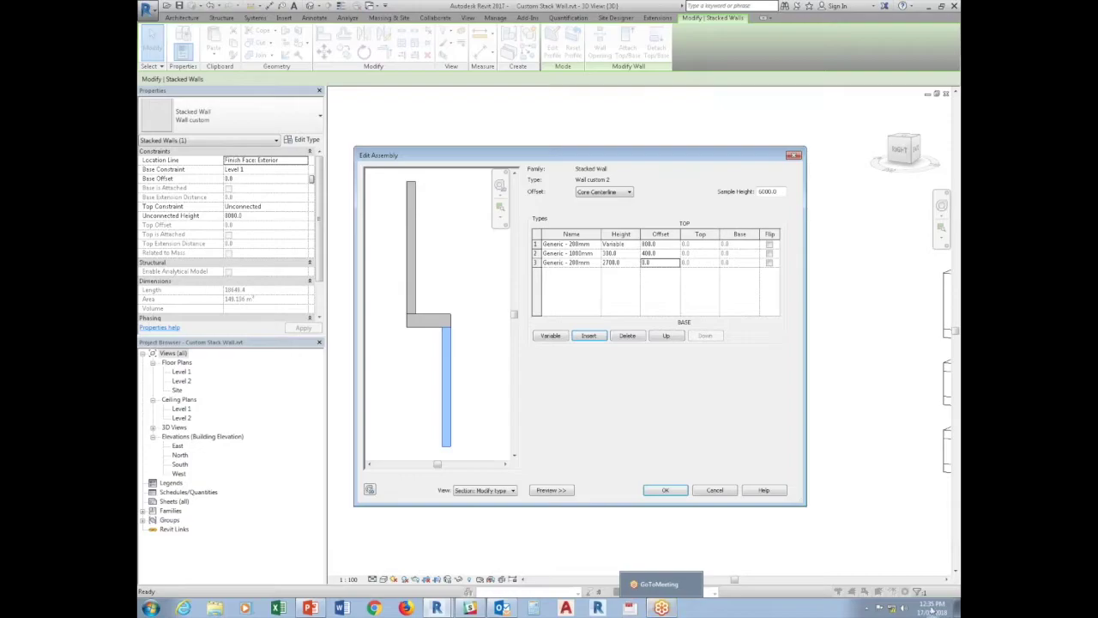
pyautogui.click(666, 492)
pyautogui.click(674, 491)
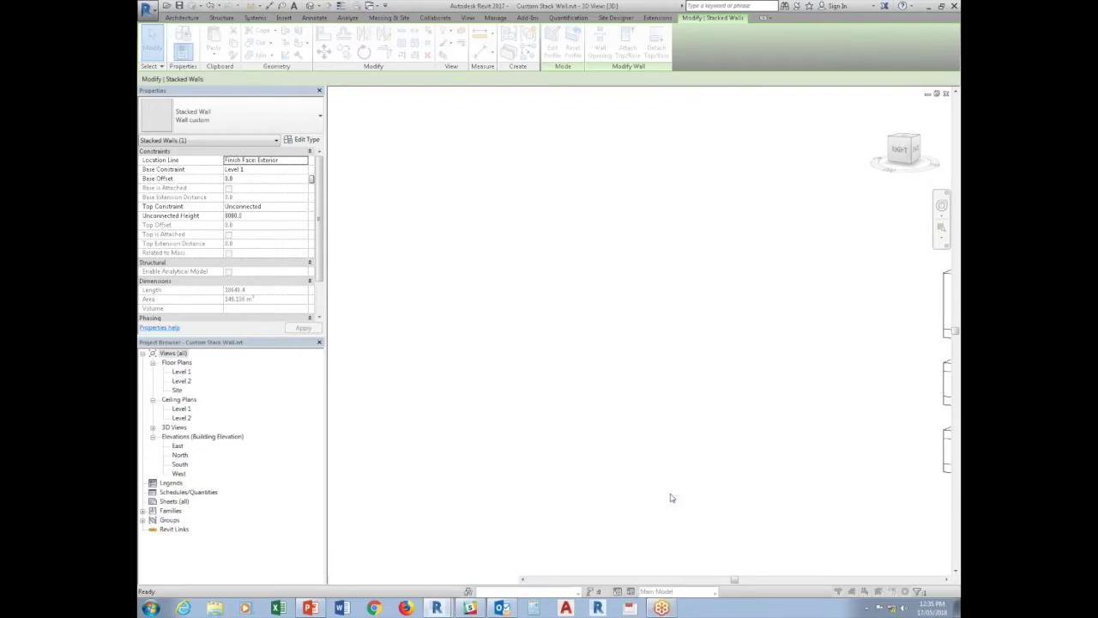
# Step: Deselect and zoom in on Wall custom 2 to see its projecting middle band
pyautogui.click(443, 432)
pyautogui.scroll(-2, 443, 433)
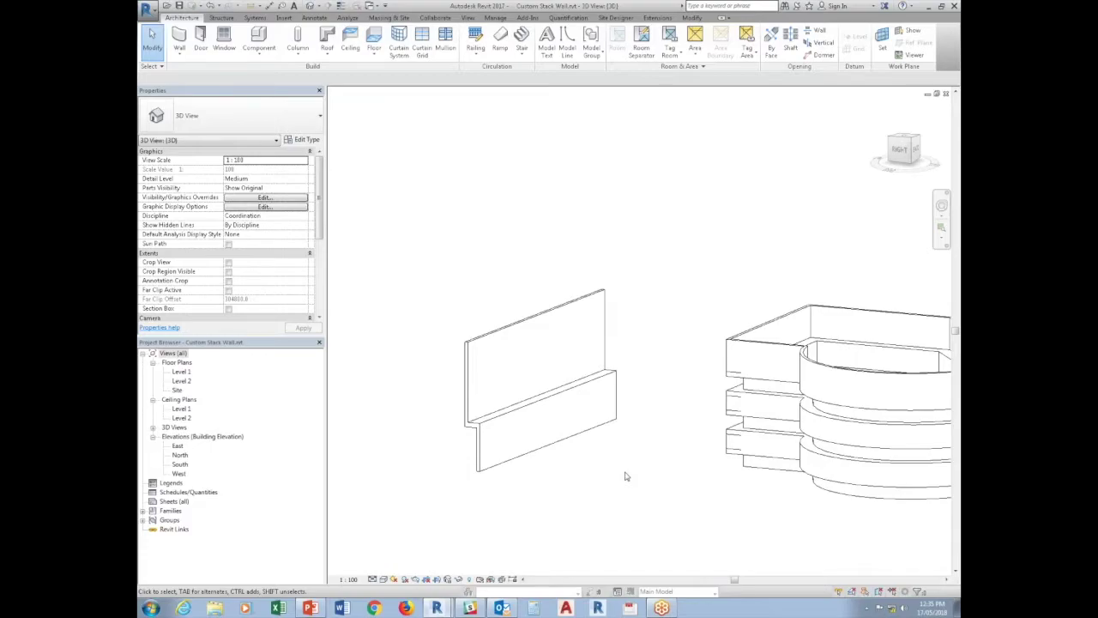
pyautogui.scroll(3, 521, 458)
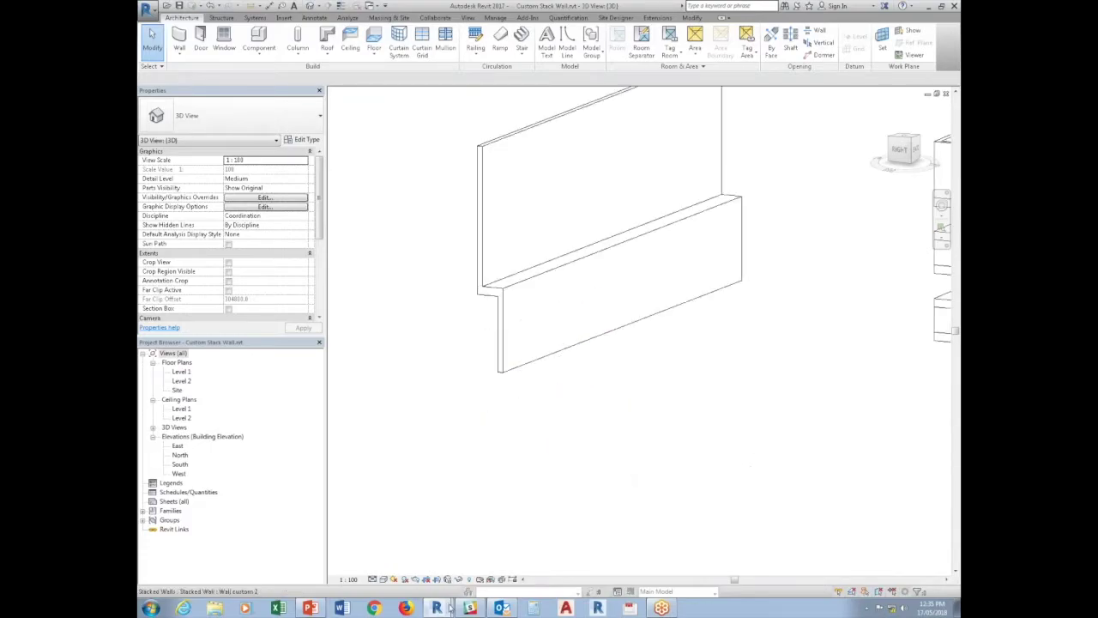
pyautogui.moveTo(537, 192); pyautogui.dragTo(542, 343, button='middle')
pyautogui.scroll(2, 532, 348)
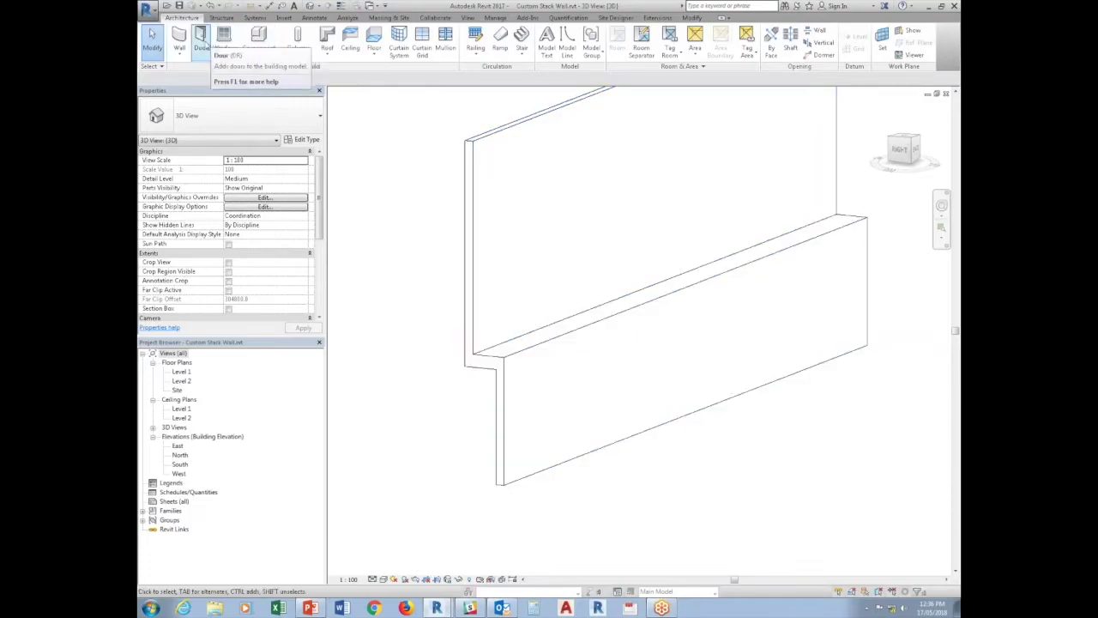
# Step: Place two M_Single-Flush doors in the lower part of the stacked wall
pyautogui.click(200, 37)
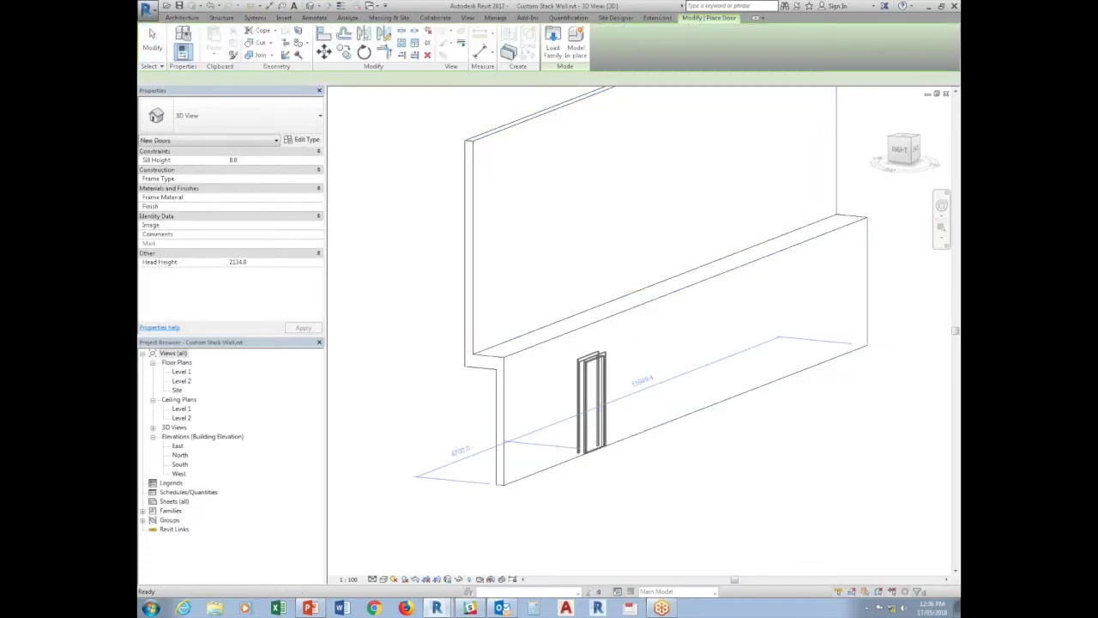
pyautogui.click(707, 413)
pyautogui.press('Escape')
pyautogui.press('Escape')
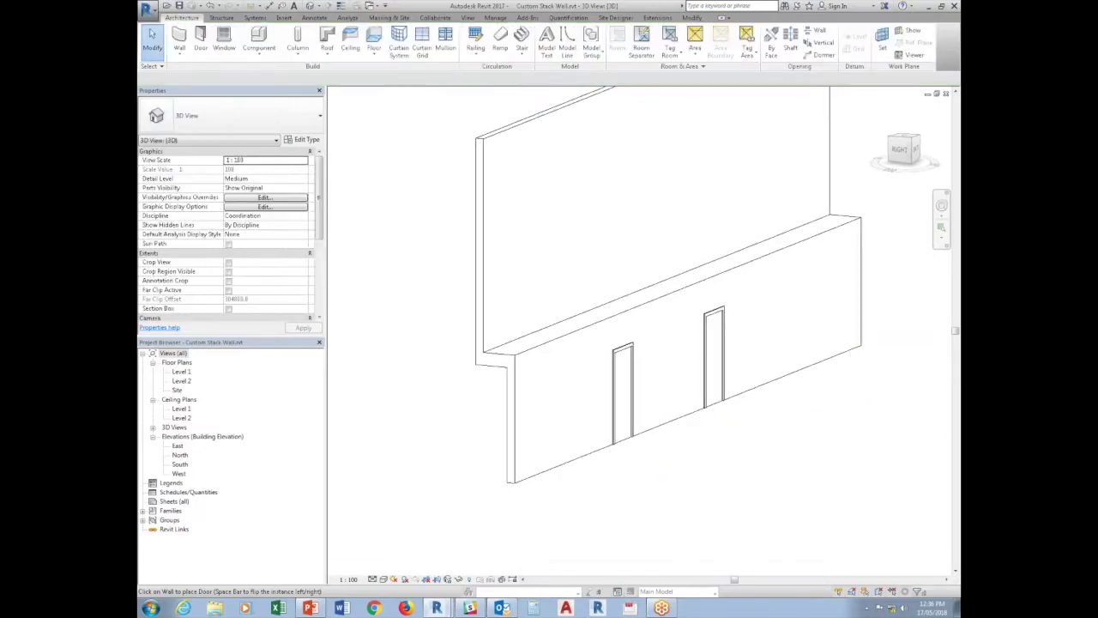
pyautogui.keyDown('shift'); pyautogui.moveTo(821, 421); pyautogui.dragTo(792, 392, button='middle'); pyautogui.keyUp('shift')
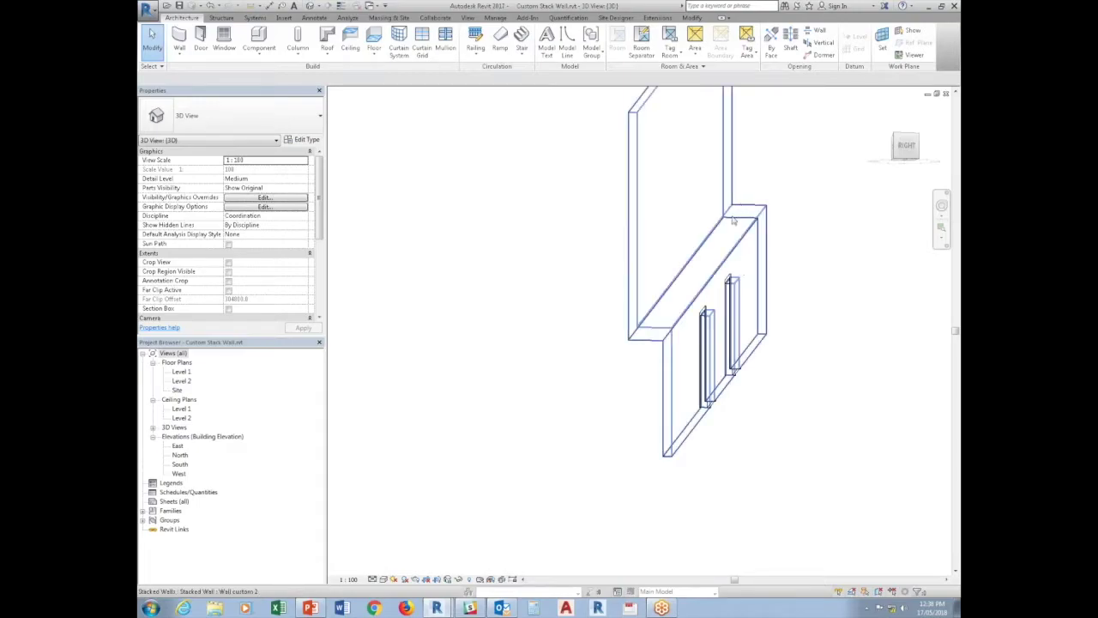
# Step: Orbit and zoom out to view the whole model
pyautogui.click(748, 267)
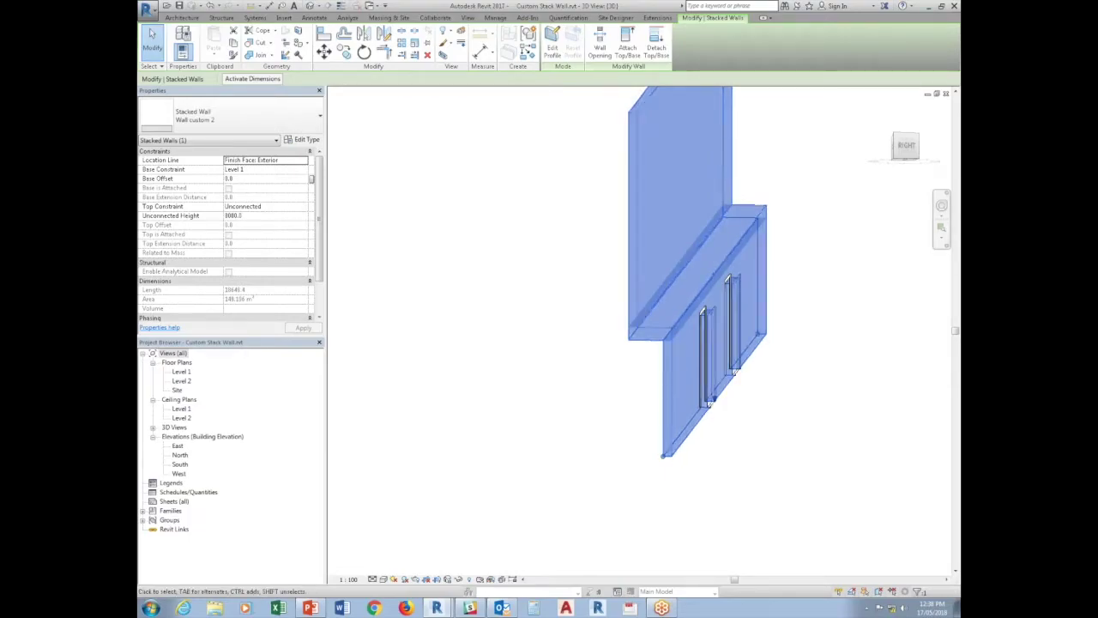
pyautogui.press('Escape')
pyautogui.moveTo(453, 432)
pyautogui.keyDown('shift'); pyautogui.mouseDown(button='middle')
pyautogui.moveTo(539, 449)
pyautogui.moveTo(559, 468)
pyautogui.mouseUp(button='middle'); pyautogui.keyUp('shift')
pyautogui.scroll(-3, 608, 417)
pyautogui.scroll(-2, 716, 454)
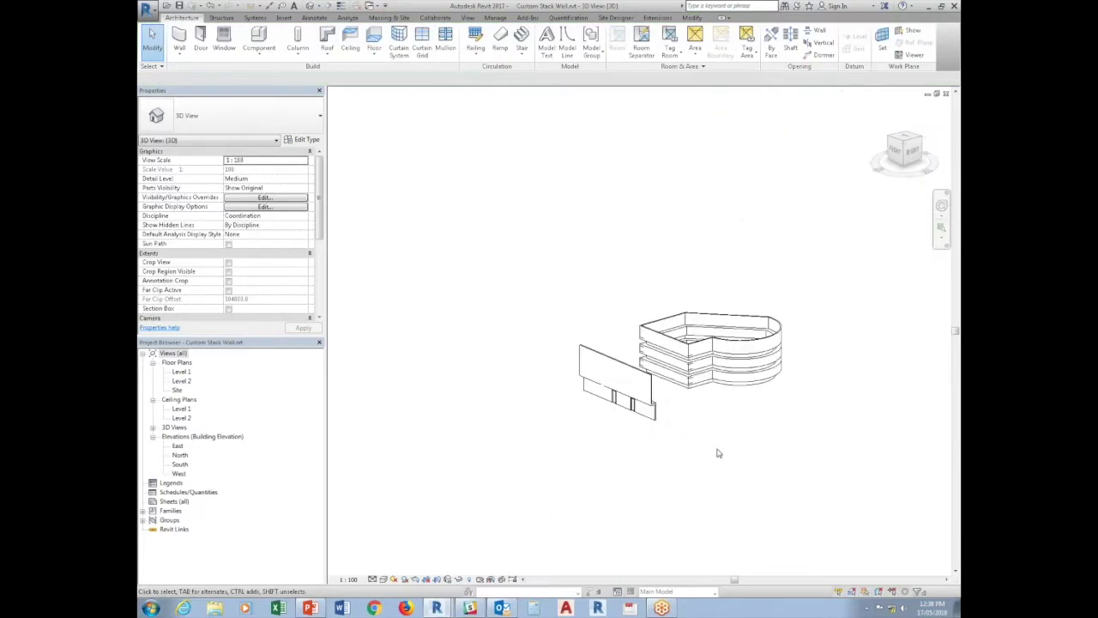
pyautogui.click(179, 38)
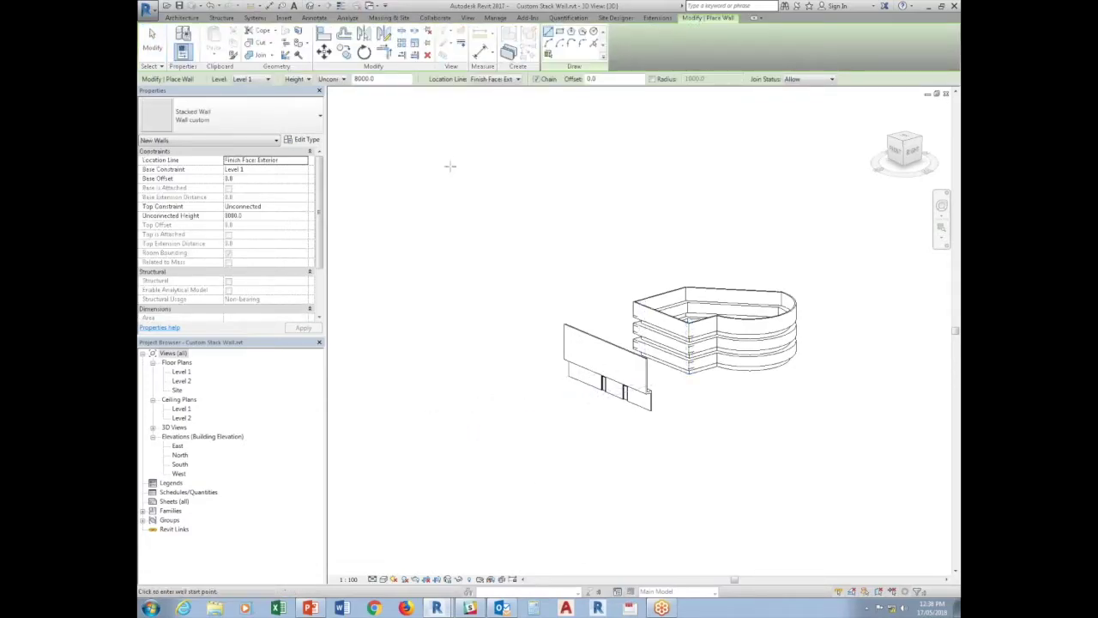
# Step: Draw a Start-End-Radius arc wall beside the doored wall
pyautogui.click(548, 41)
pyautogui.click(453, 396)
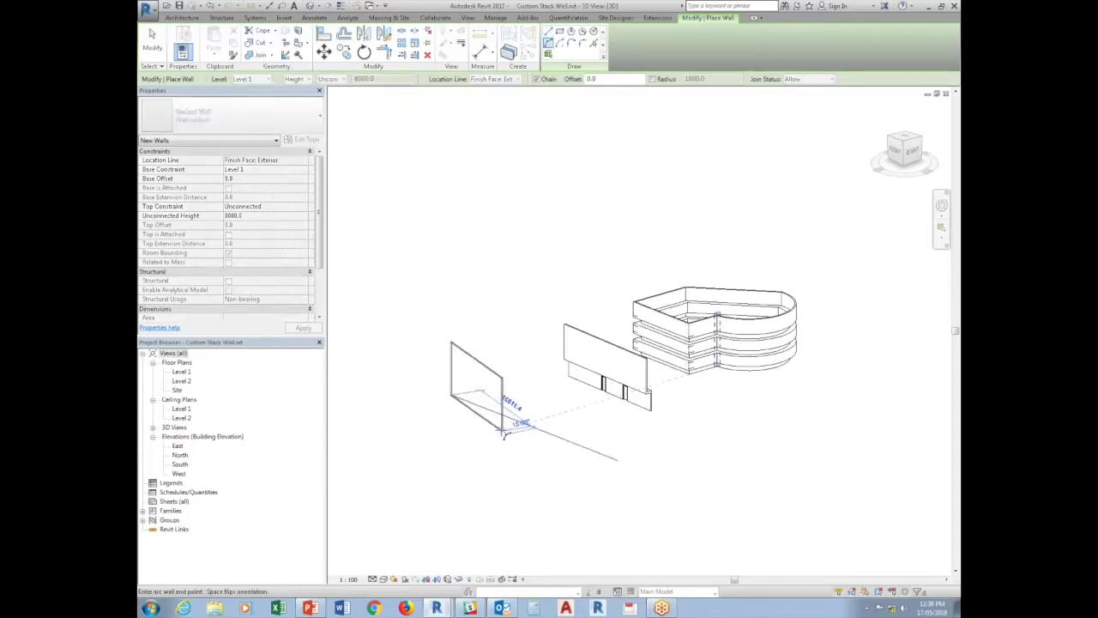
pyautogui.click(513, 393)
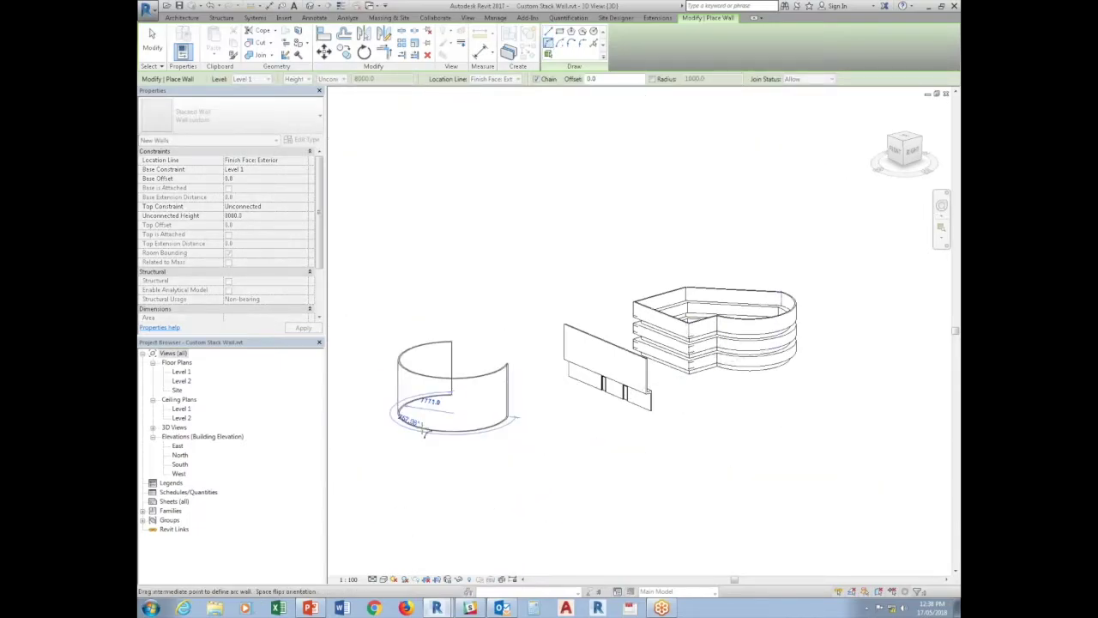
pyautogui.click(494, 445)
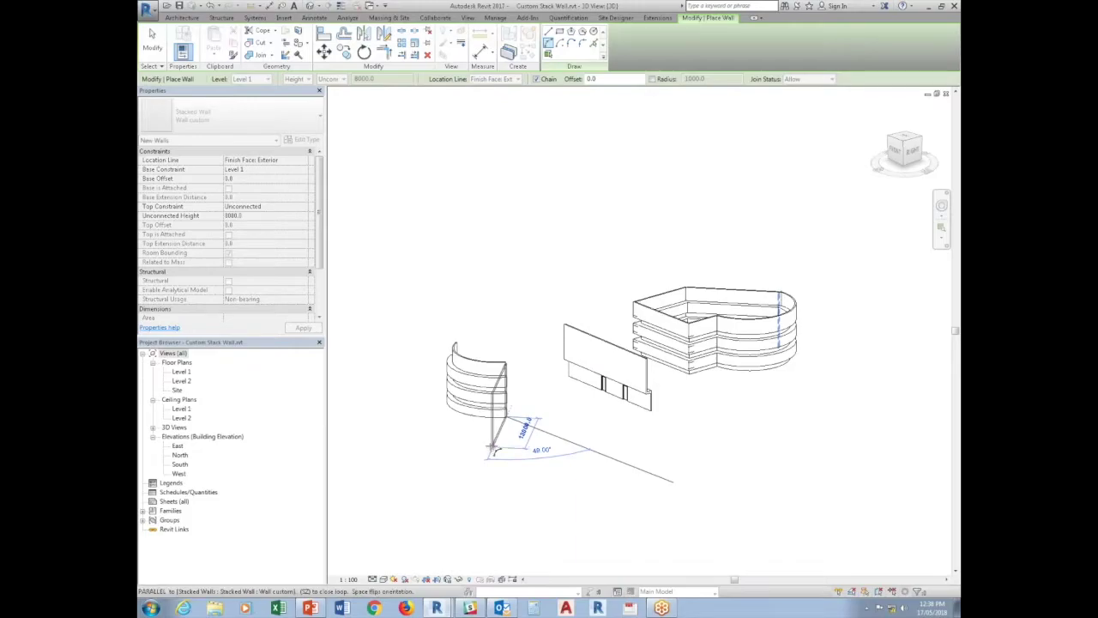
pyautogui.press('Escape')
pyautogui.press('Escape')
pyautogui.scroll(3, 433, 324)
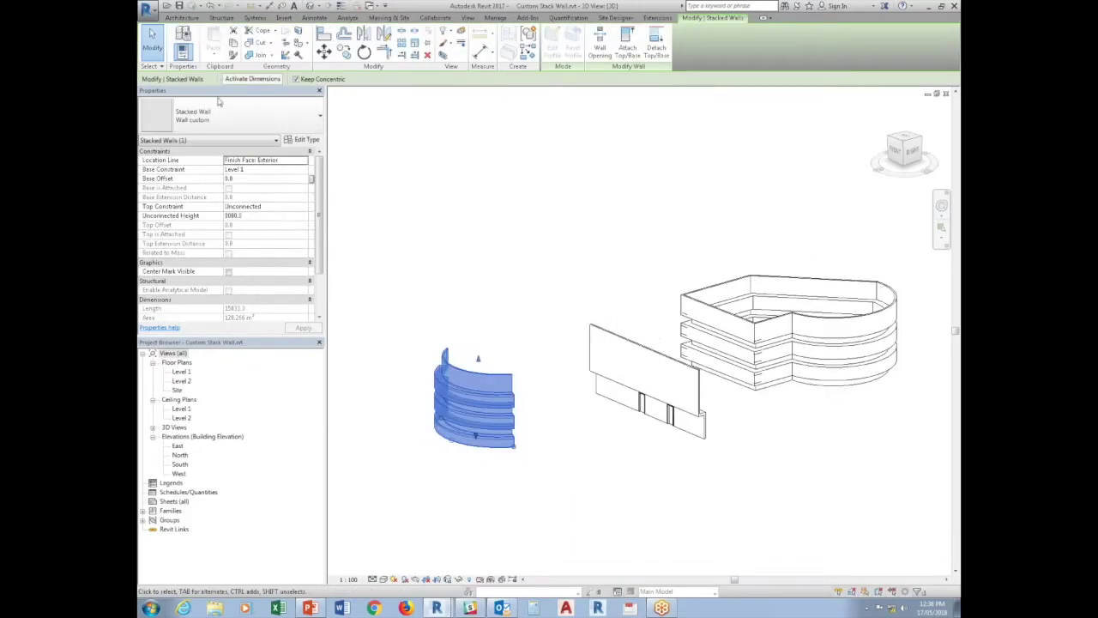
# Step: Change the arc wall to the Generic - 375mm type and orbit to view it
pyautogui.click(240, 115)
pyautogui.scroll(7, 211, 341)
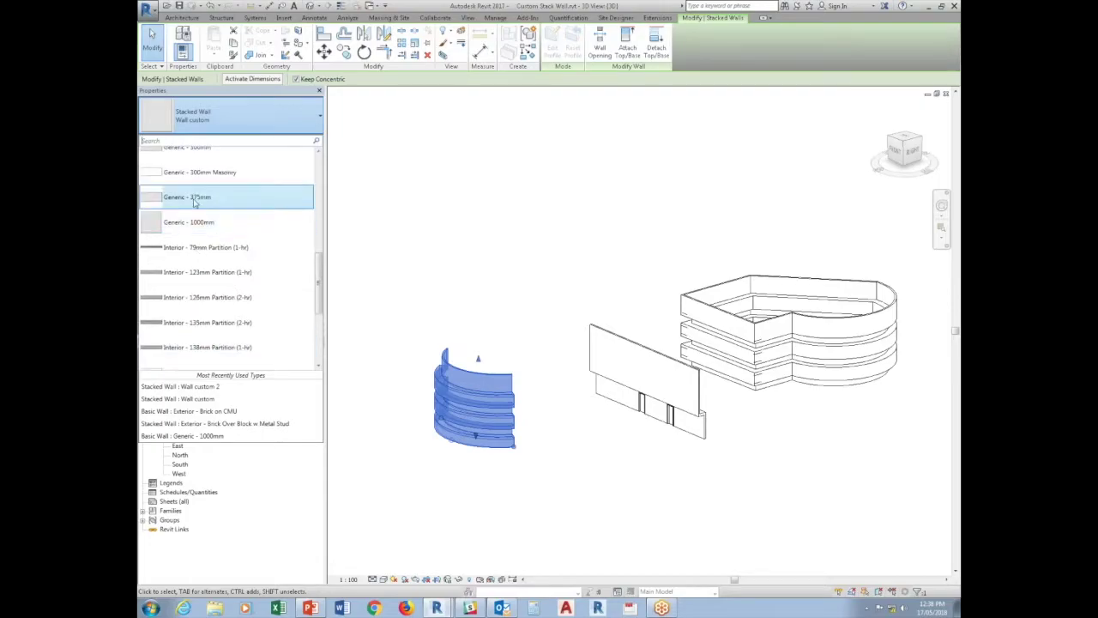
pyautogui.click(196, 197)
pyautogui.press('Escape')
pyautogui.scroll(2, 434, 338)
pyautogui.scroll(-1, 429, 343)
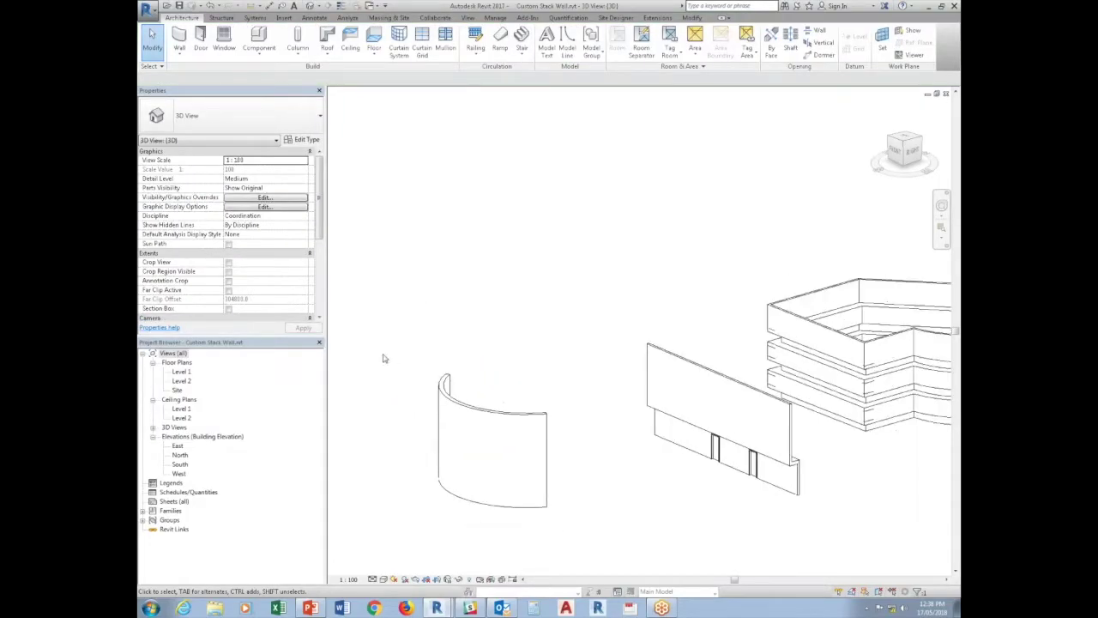
pyautogui.moveTo(633, 540)
pyautogui.keyDown('shift'); pyautogui.mouseDown(button='middle')
pyautogui.moveTo(465, 520)
pyautogui.moveTo(482, 537)
pyautogui.moveTo(494, 532)
pyautogui.mouseUp(button='middle'); pyautogui.keyUp('shift')
# Step: In the Level 1 plan, sketch a rectangular floor boundary around the arc wall
pyautogui.click(174, 373)
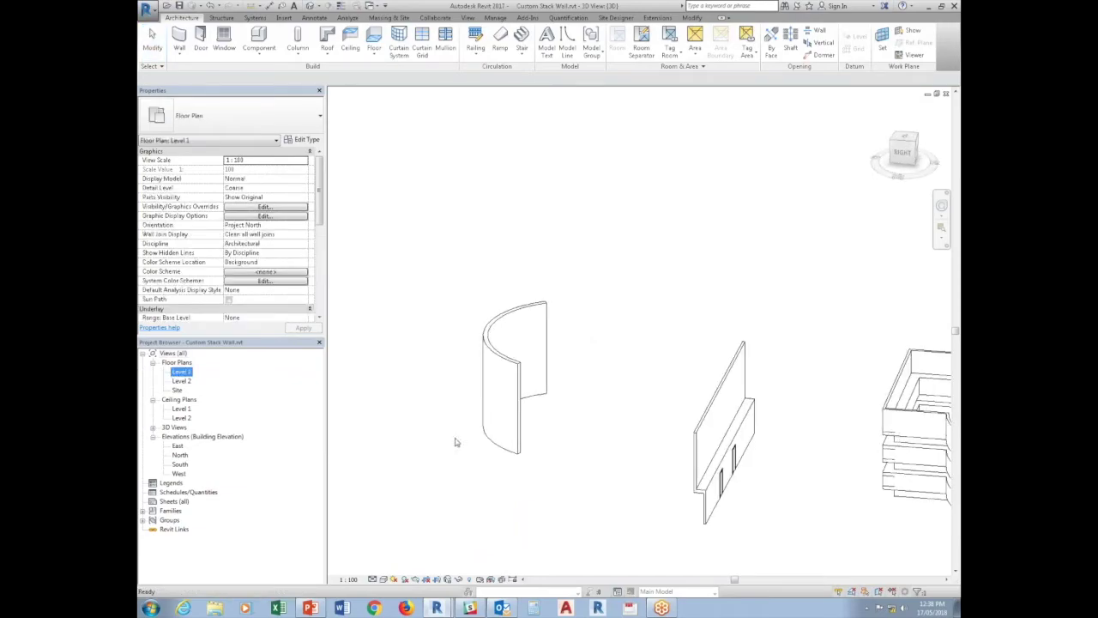
pyautogui.doubleClick(182, 372)
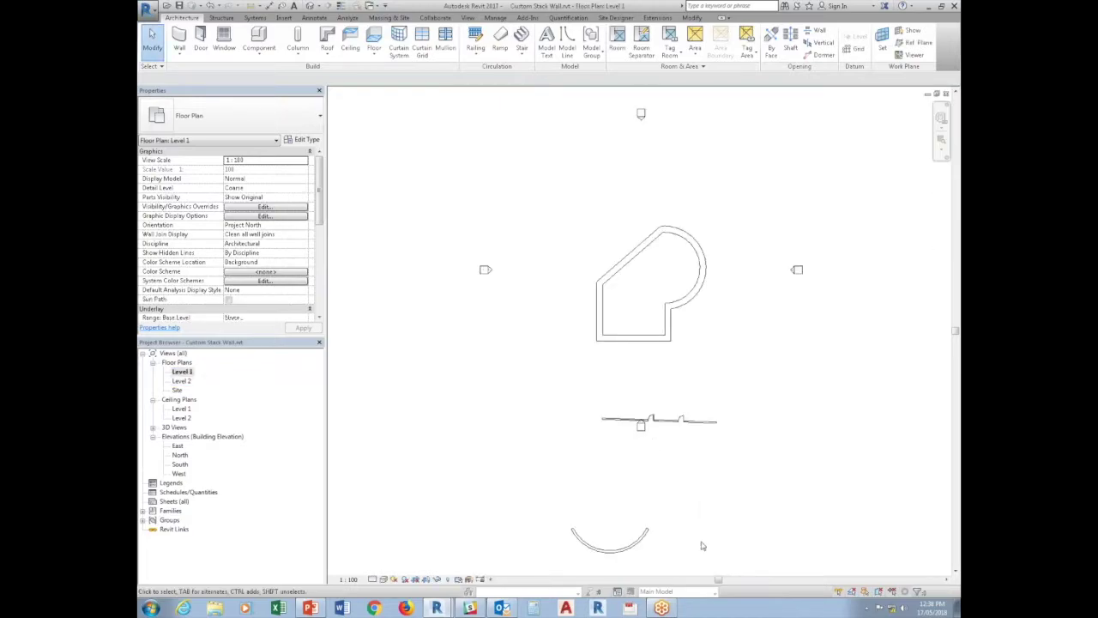
pyautogui.moveTo(702, 545); pyautogui.dragTo(667, 472, button='middle')
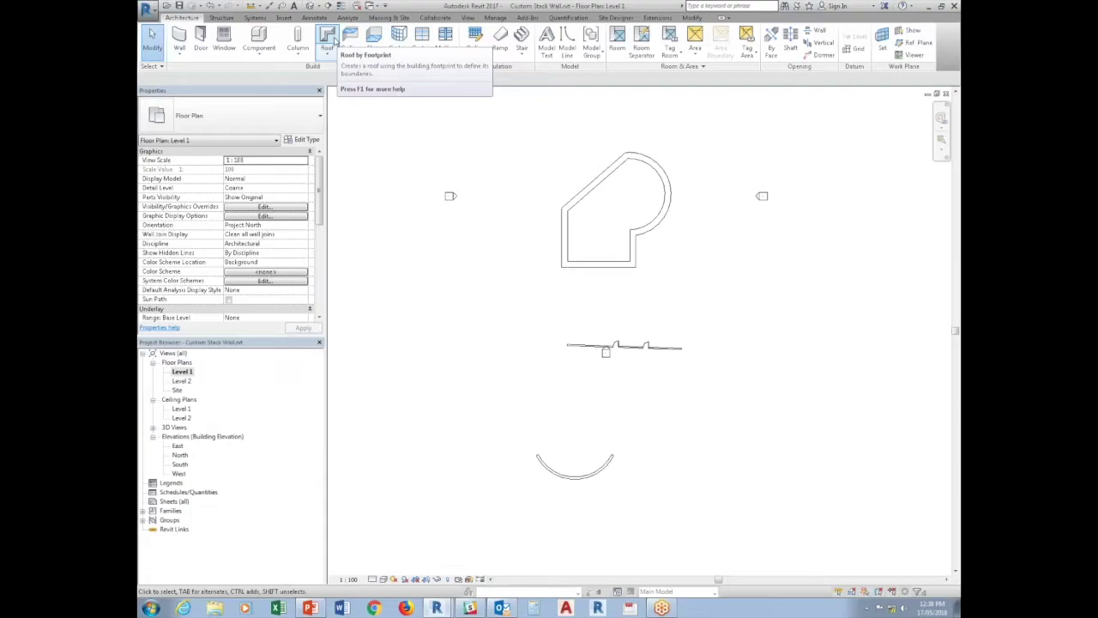
pyautogui.click(350, 36)
pyautogui.scroll(3, 608, 477)
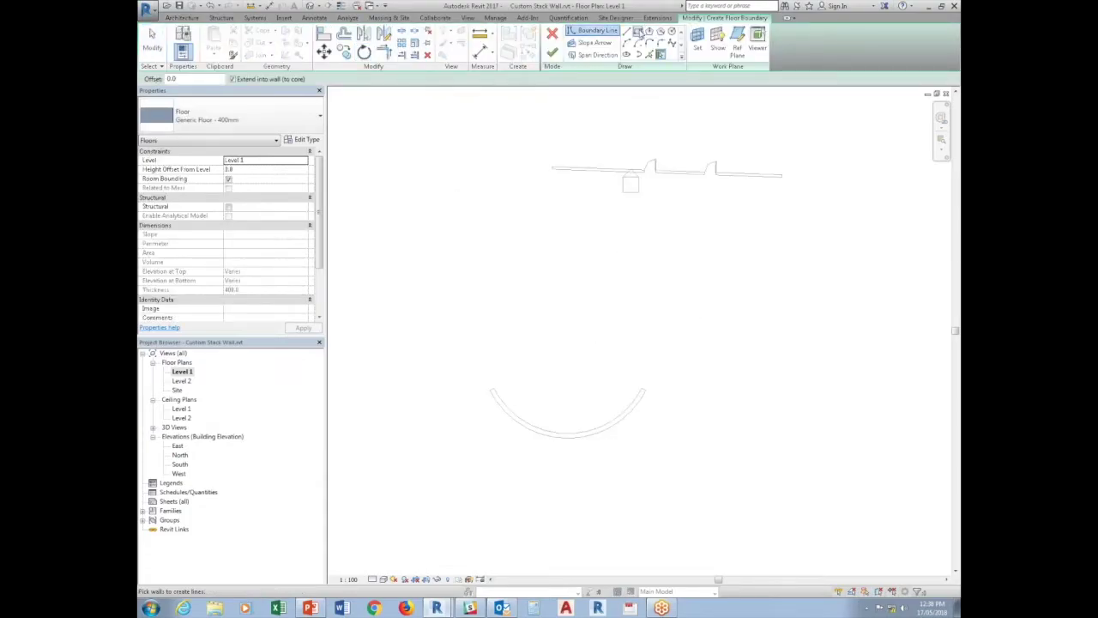
pyautogui.click(638, 32)
pyautogui.click(465, 360)
pyautogui.click(698, 458)
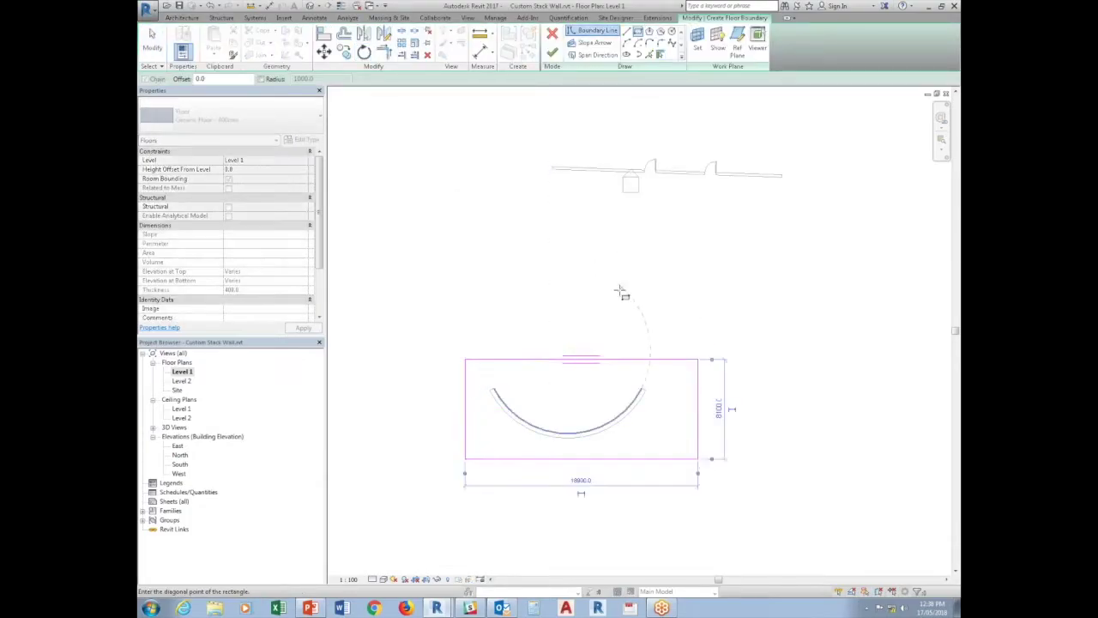
pyautogui.press('Escape')
# Step: Draw a slope arrow across the rectangle from its left to right edge
pyautogui.click(594, 43)
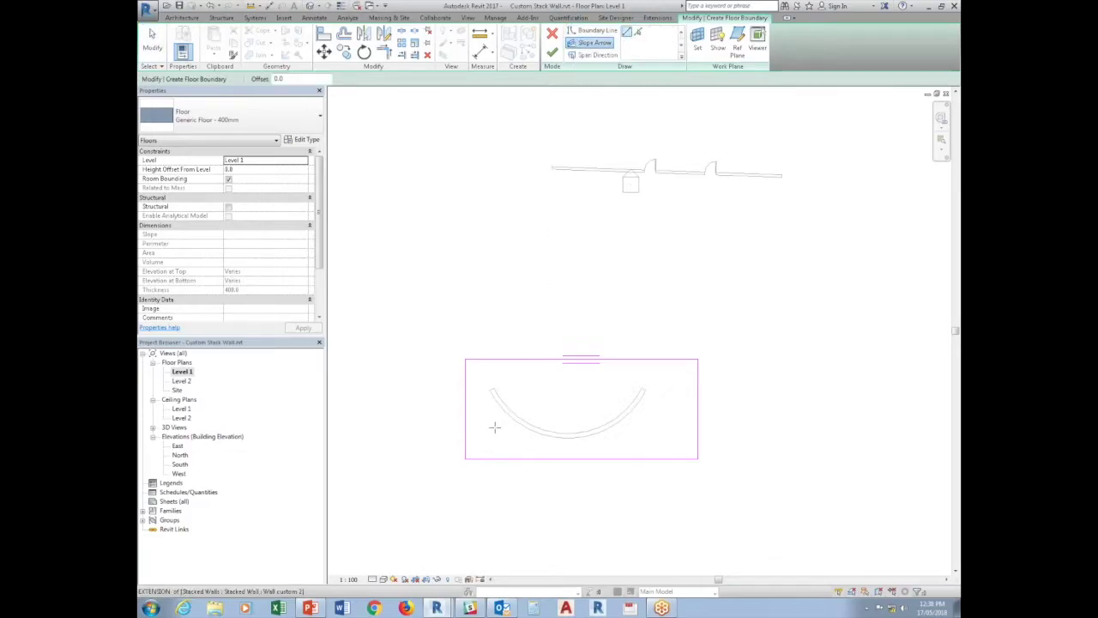
pyautogui.click(465, 409)
pyautogui.click(703, 410)
pyautogui.press('Escape')
pyautogui.click(693, 409)
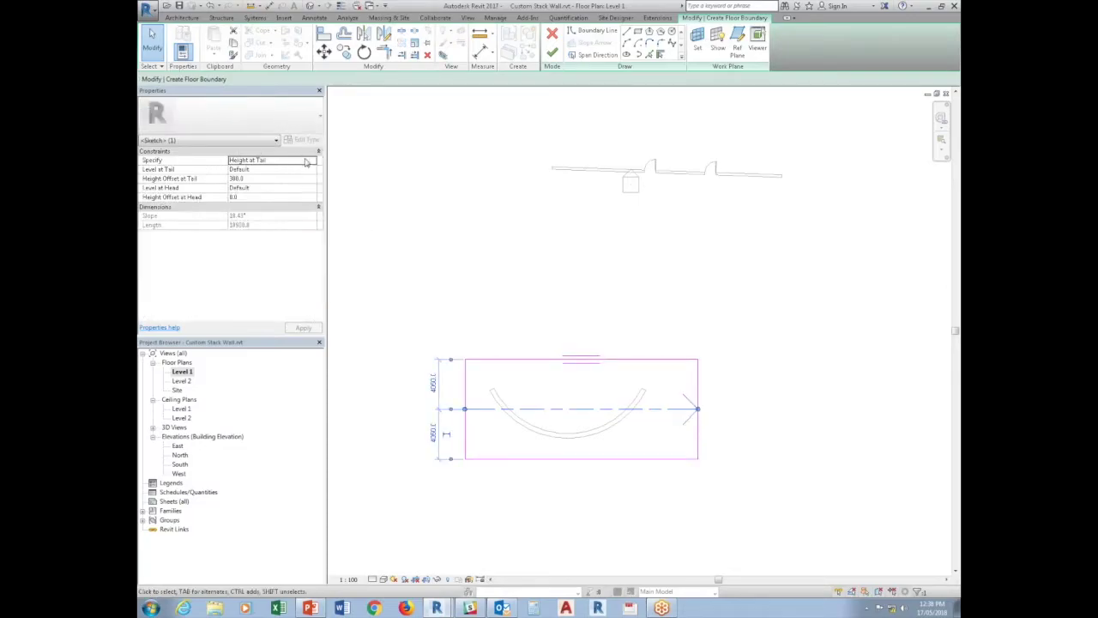
# Step: Set the arrow to Slope with tail offset 0 and 5° slope, finish the floor, and view in 3D
pyautogui.click(306, 161)
pyautogui.click(261, 179)
pyautogui.click(248, 178)
pyautogui.write('0')
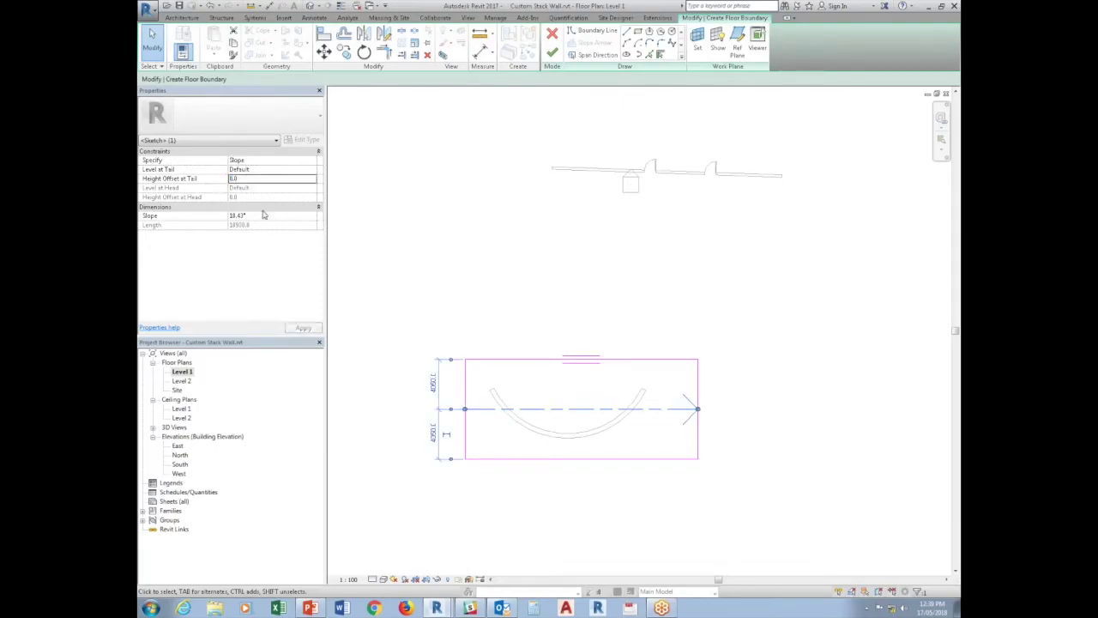
pyautogui.press('Tab')
pyautogui.write('5')
pyautogui.press('Return')
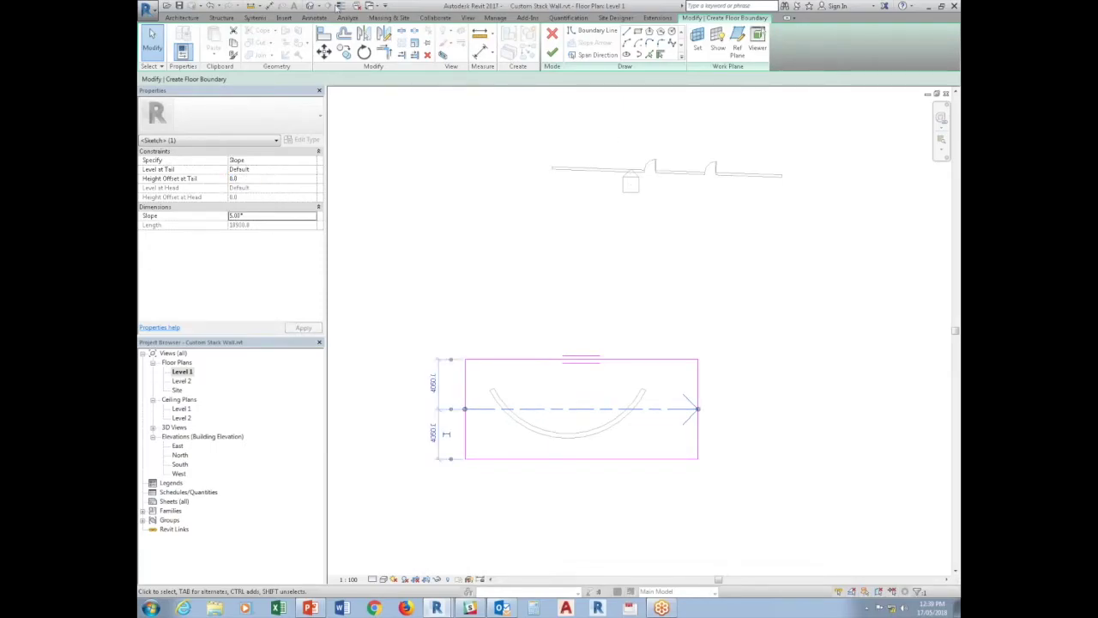
pyautogui.click(310, 6)
pyautogui.click(550, 54)
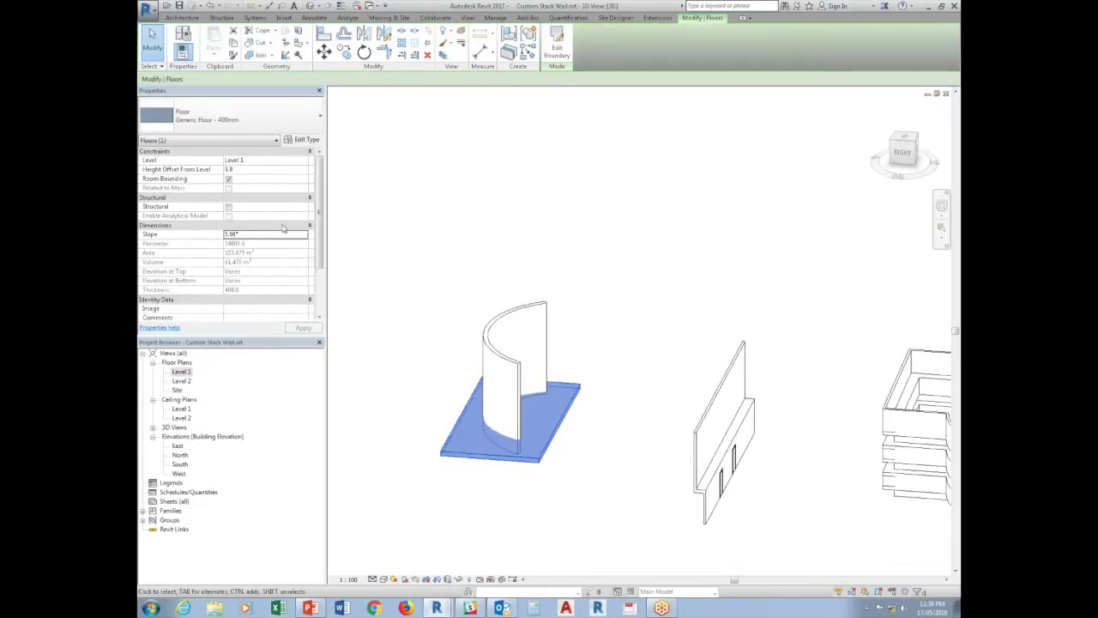
# Step: Put the sloped floor on Level 2 with a 15° slope
pyautogui.click(292, 159)
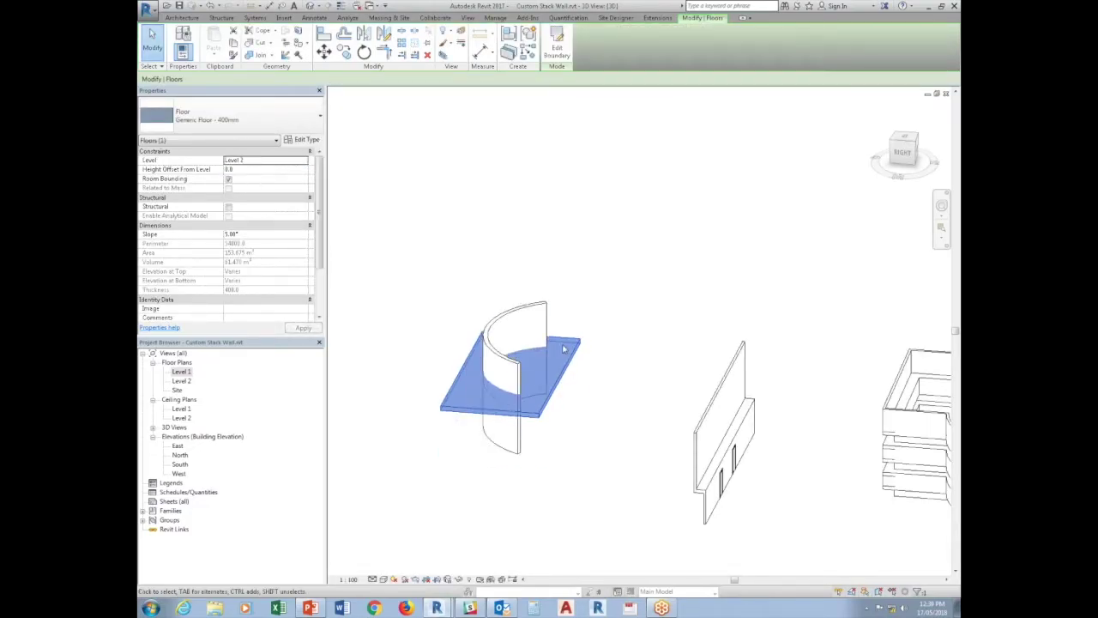
pyautogui.keyDown('shift'); pyautogui.moveTo(561, 443); pyautogui.dragTo(545, 384, button='middle'); pyautogui.keyUp('shift')
pyautogui.click(254, 233)
pyautogui.write('15')
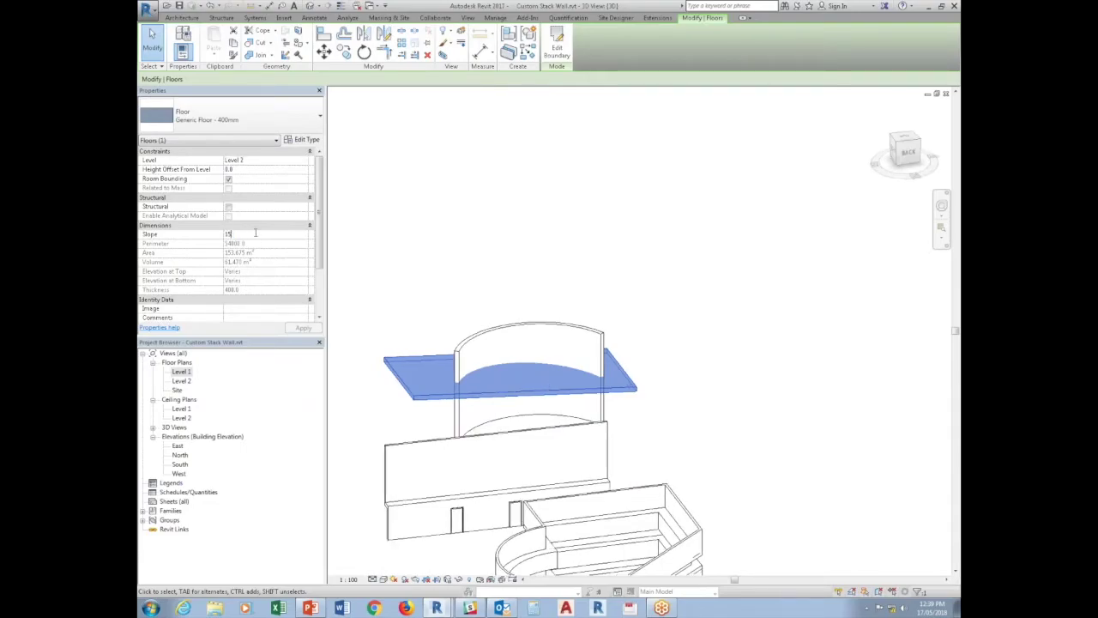
pyautogui.click(575, 298)
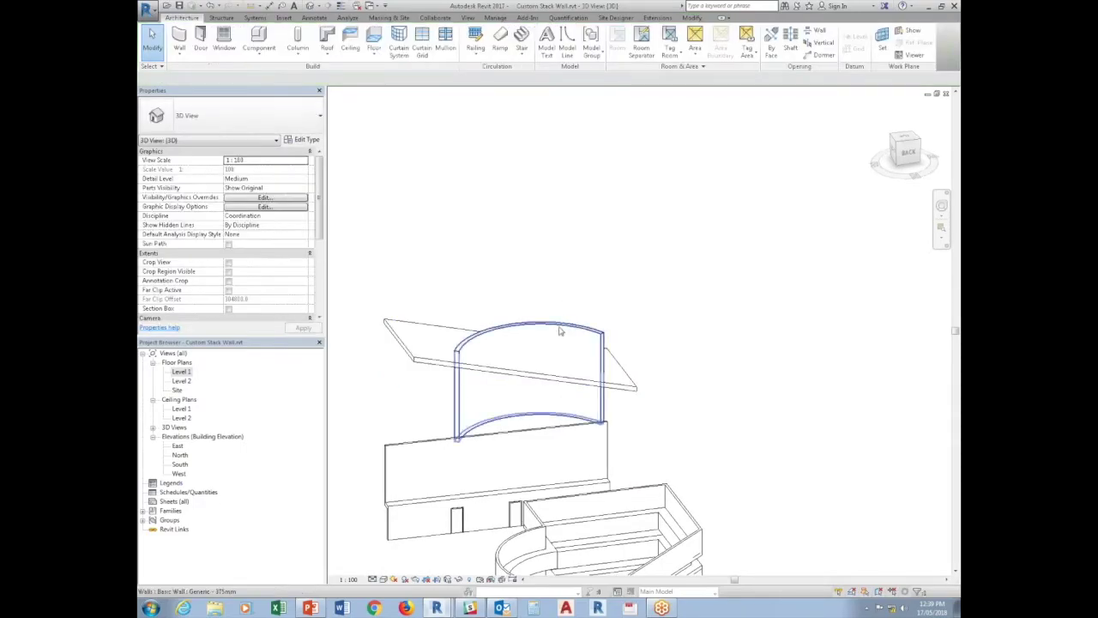
# Step: Attach the curved wall's top to the sloped floor
pyautogui.click(515, 325)
pyautogui.keyDown('shift'); pyautogui.moveTo(549, 377); pyautogui.dragTo(566, 360, button='middle'); pyautogui.keyUp('shift')
pyautogui.click(623, 48)
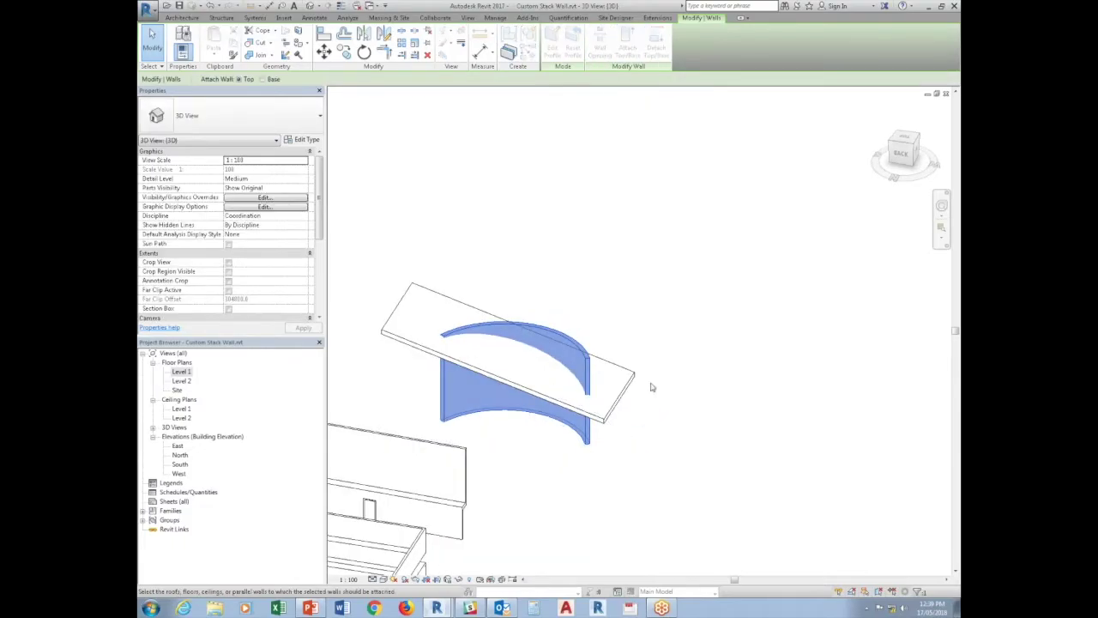
pyautogui.click(630, 405)
# Step: Set the sloped floor's Phase Demolished to New Construction
pyautogui.click(644, 413)
pyautogui.click(638, 406)
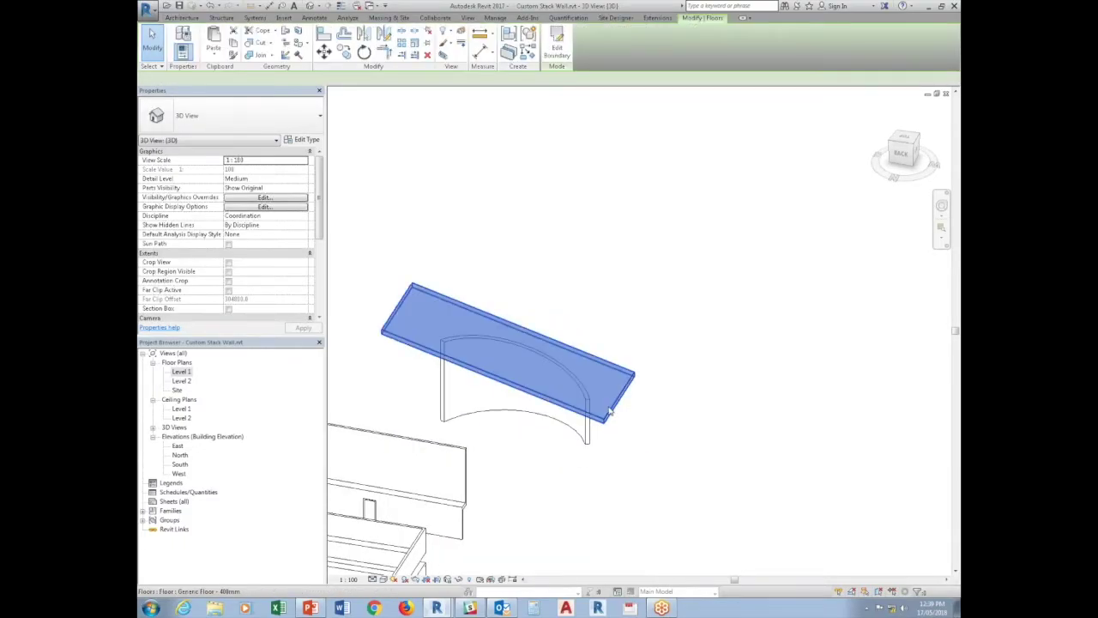
pyautogui.scroll(-3, 315, 248)
pyautogui.scroll(-2, 315, 247)
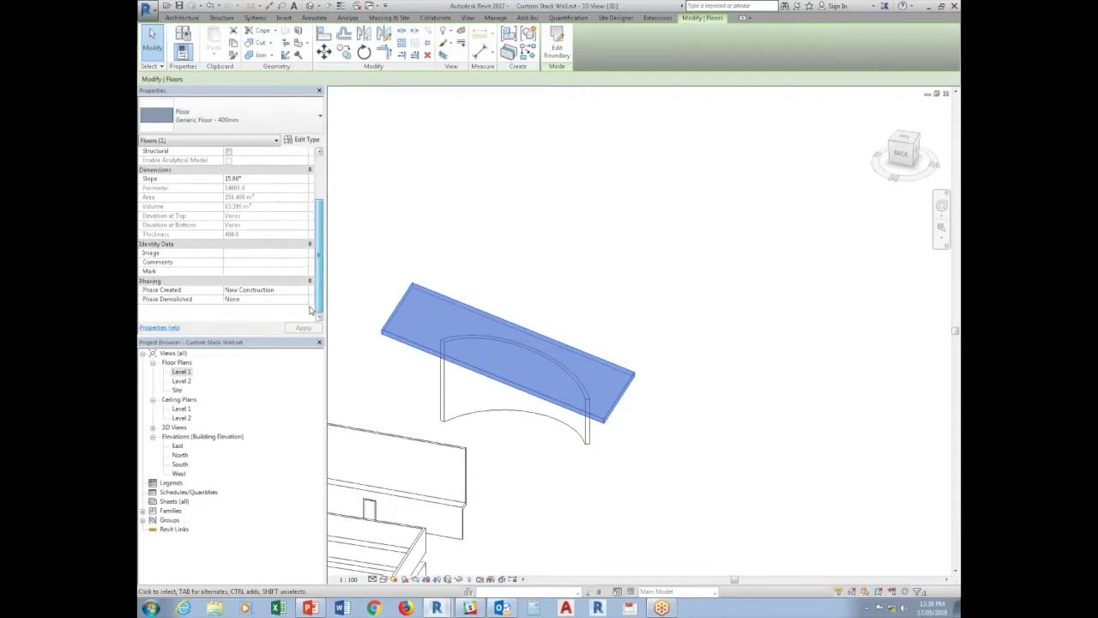
pyautogui.click(303, 298)
pyautogui.click(229, 316)
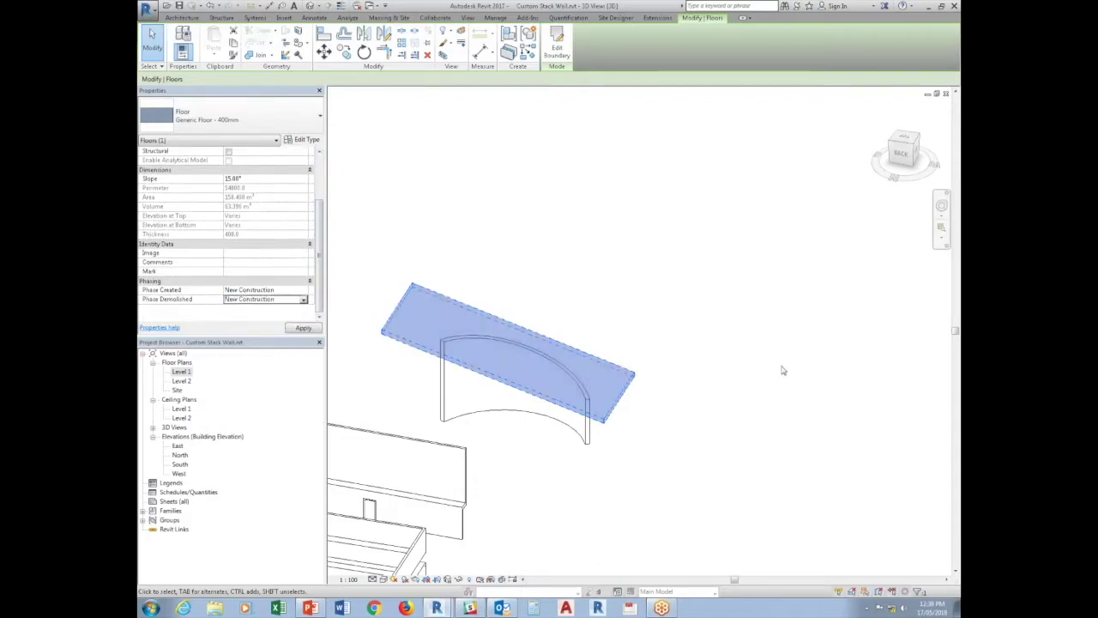
pyautogui.click(744, 364)
# Step: Set the 3D view's phase filter to Show Complete, hiding the demolished floor
pyautogui.scroll(-3, 315, 260)
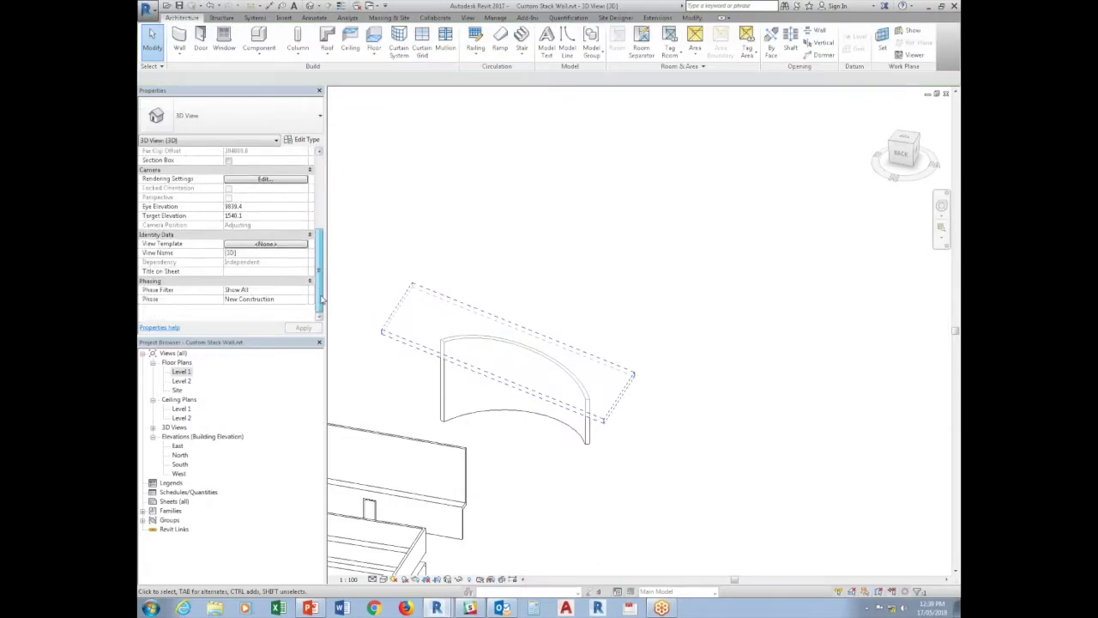
pyautogui.click(303, 290)
pyautogui.click(250, 312)
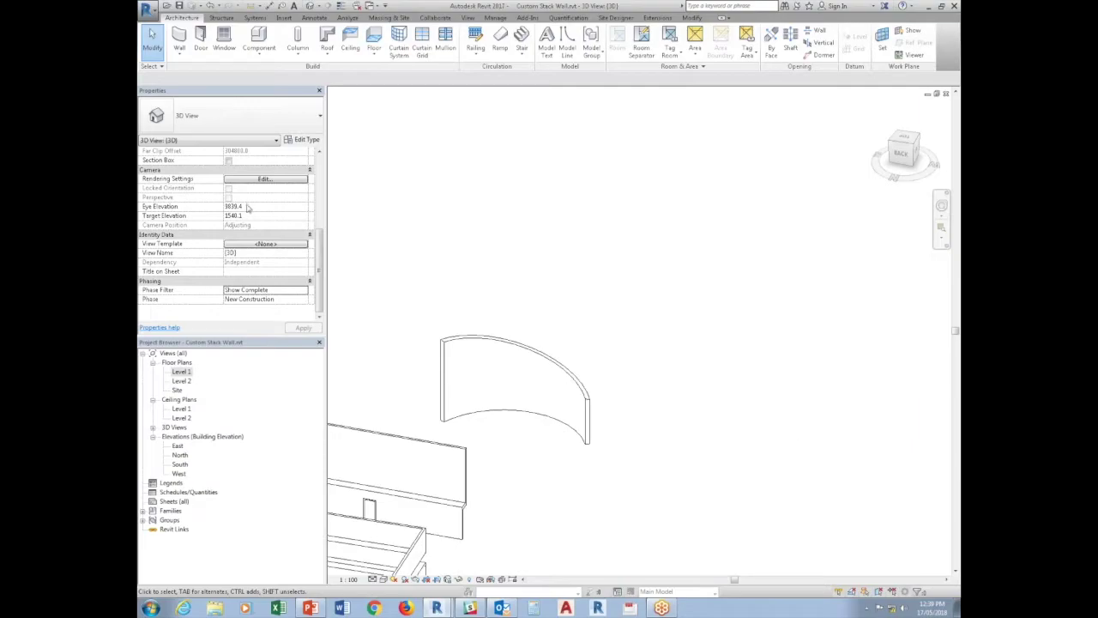
# Step: Set the phase filter to Show All and change the floor's slope to 30°
pyautogui.click(249, 290)
pyautogui.click(245, 307)
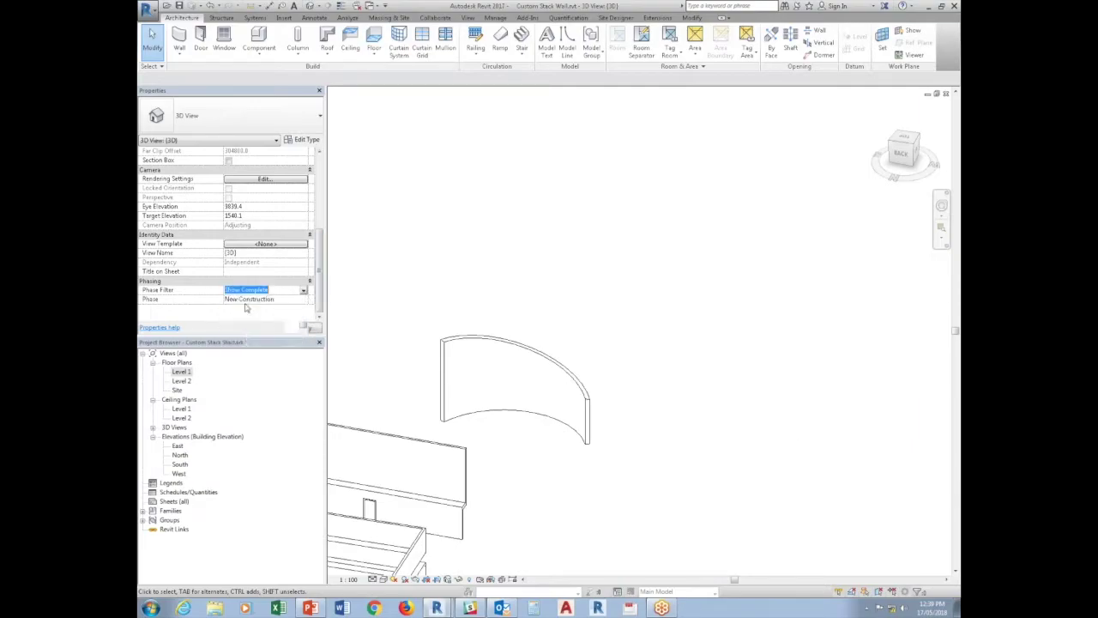
pyautogui.click(623, 394)
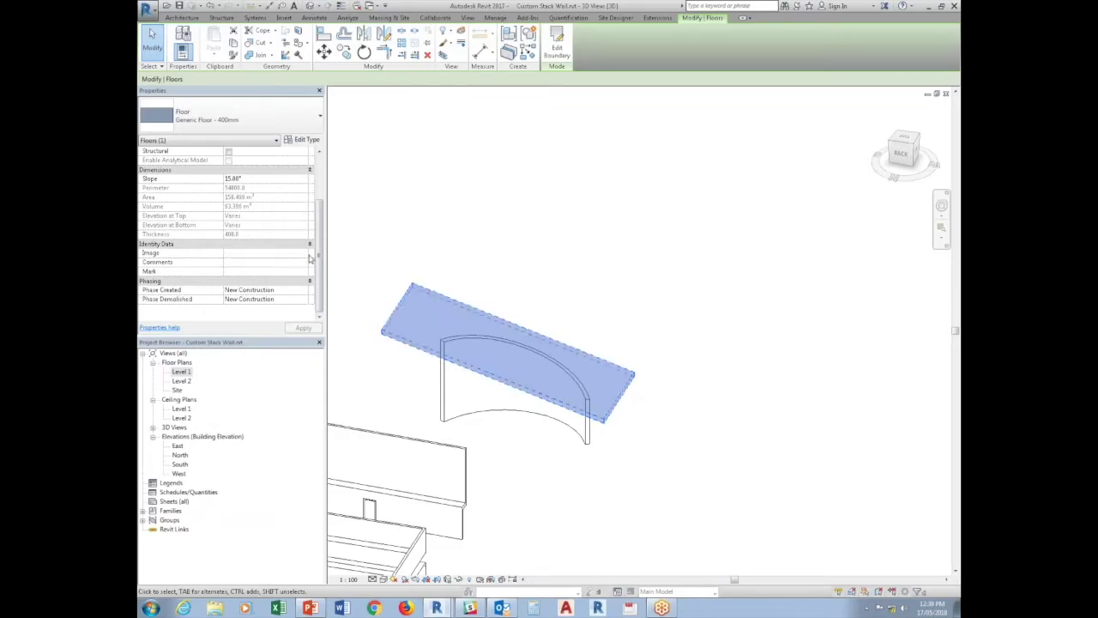
pyautogui.click(261, 178)
pyautogui.write('30')
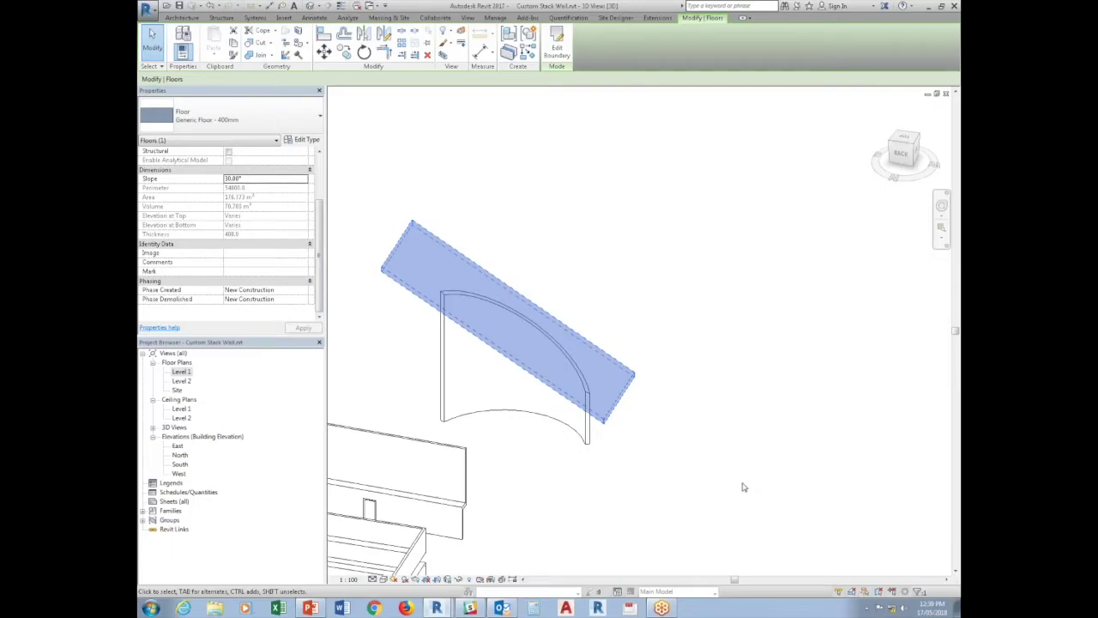
pyautogui.click(658, 512)
# Step: In the North elevation, temporarily hide both stacked walls, including the one with two doors
pyautogui.doubleClick(179, 454)
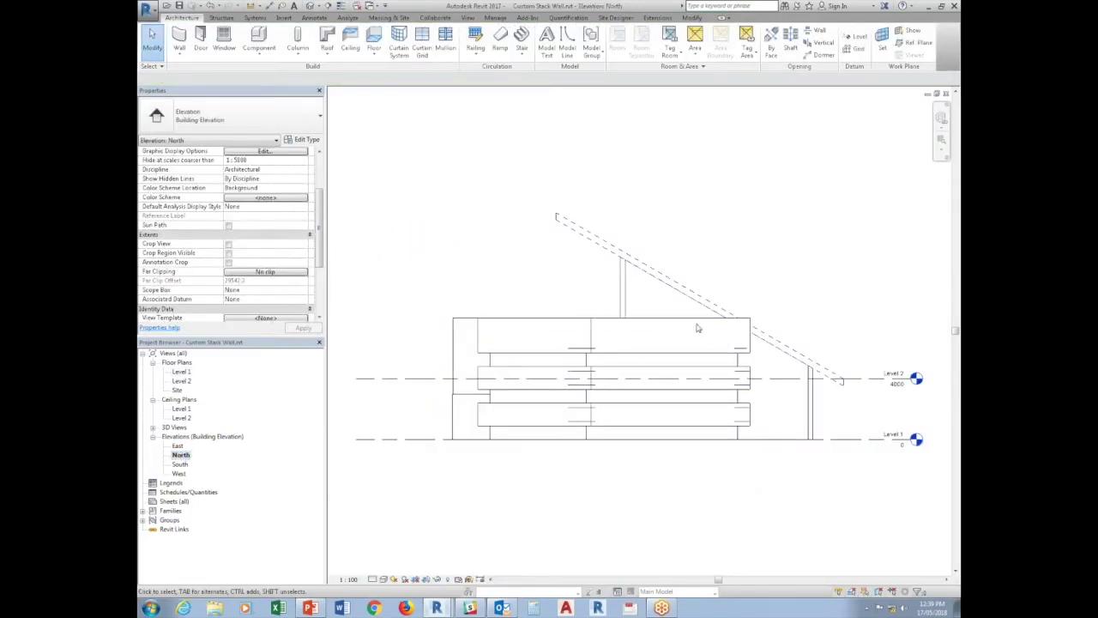
pyautogui.click(666, 323)
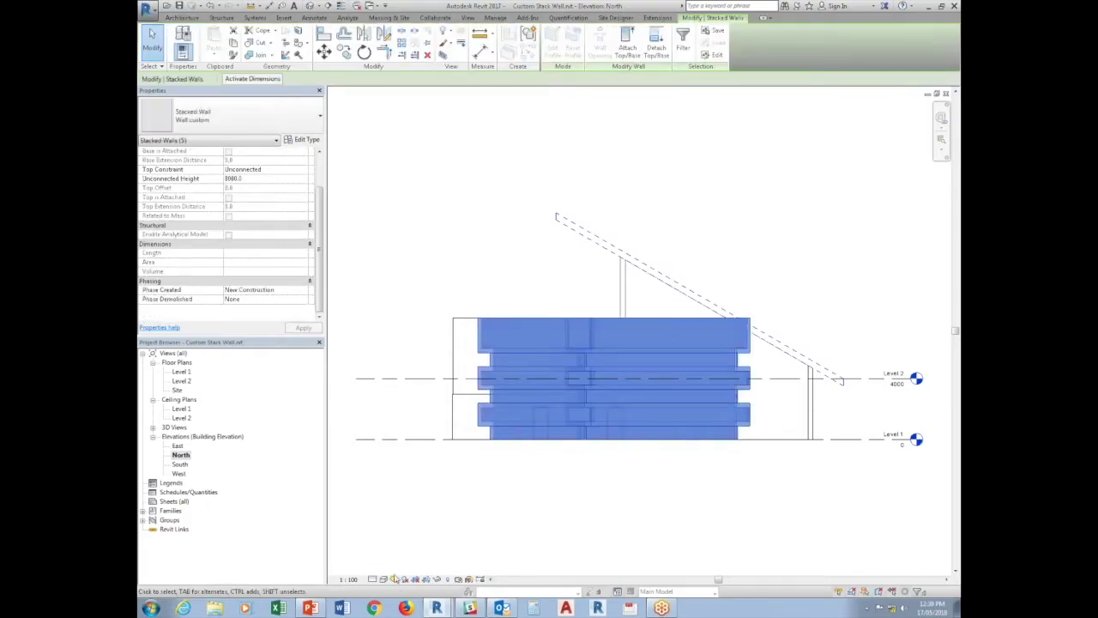
pyautogui.click(438, 582)
pyautogui.click(464, 553)
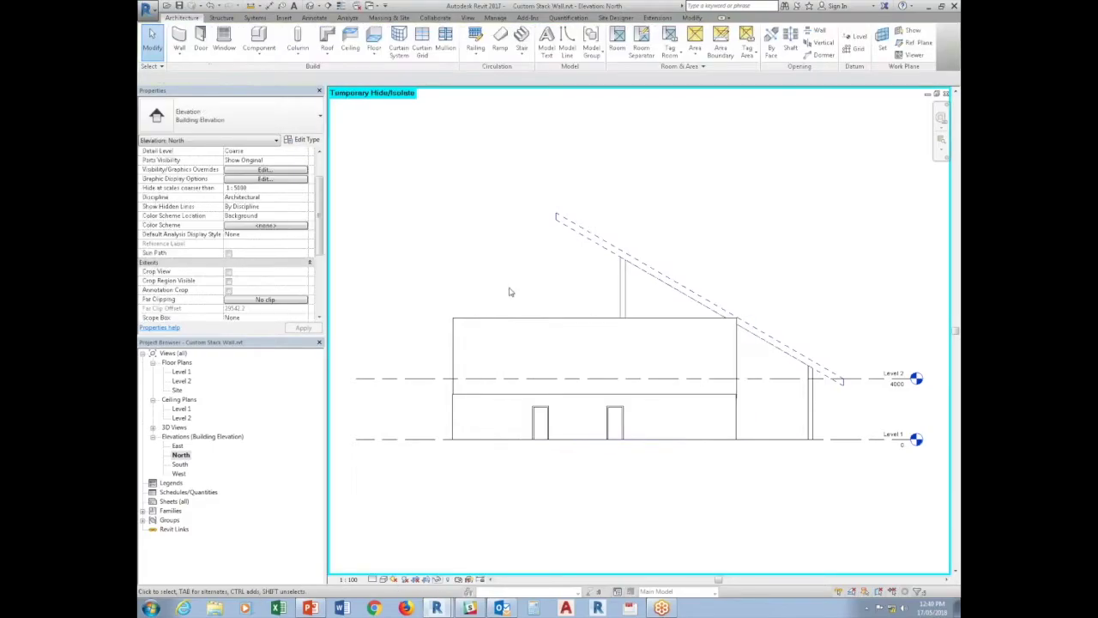
pyautogui.click(537, 326)
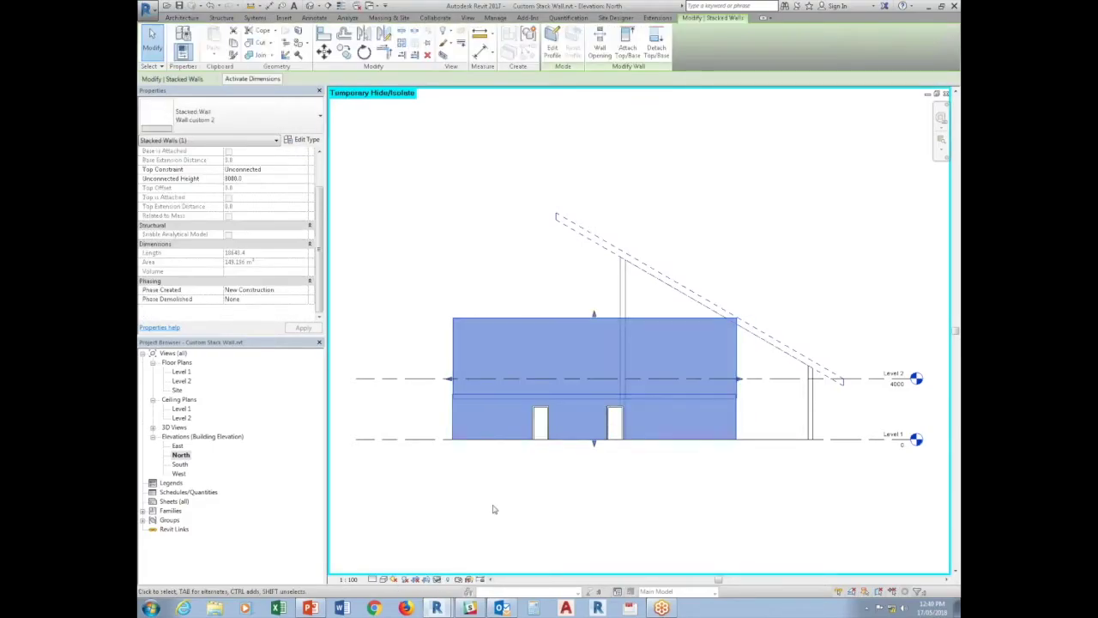
pyautogui.click(437, 580)
pyautogui.click(467, 544)
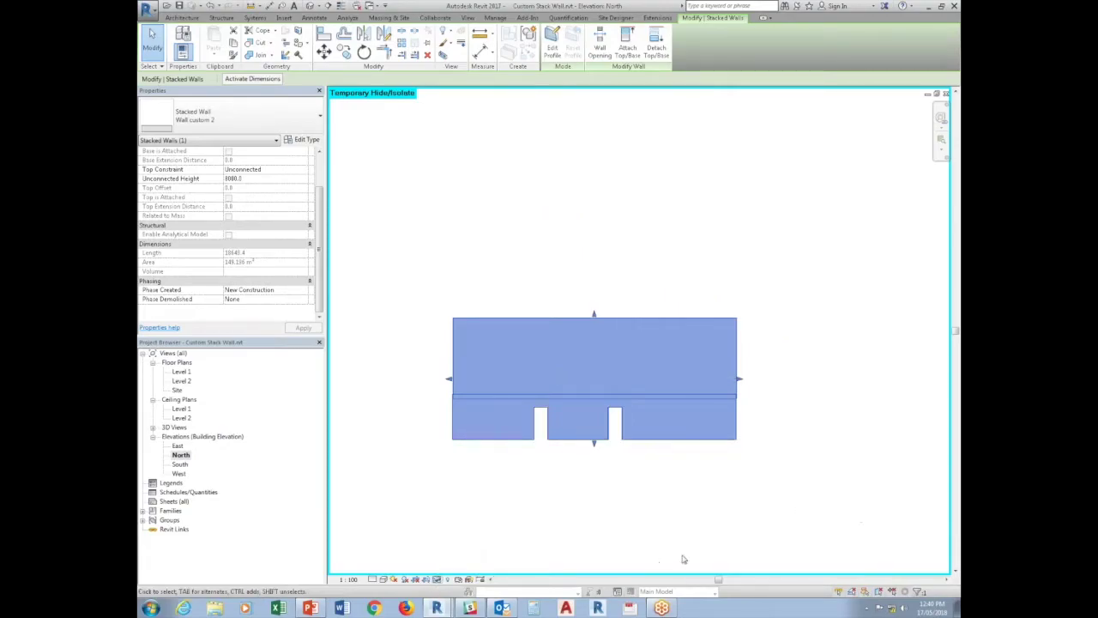
pyautogui.click(437, 581)
pyautogui.click(463, 554)
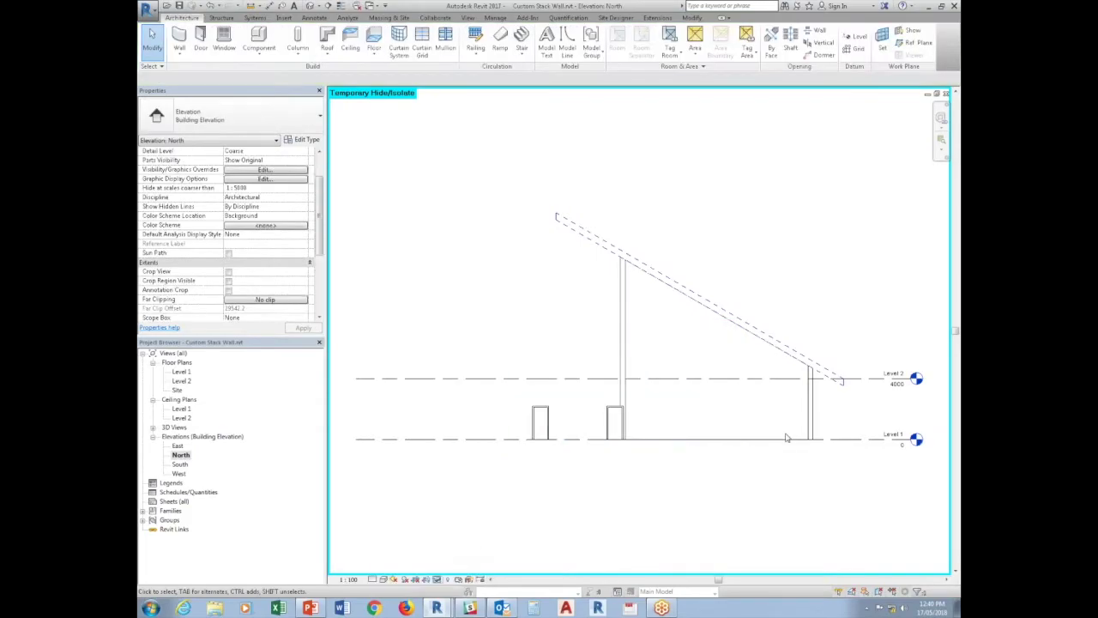
# Step: Delete the sloped floor, leaving the curved wall flat-topped
pyautogui.click(825, 379)
pyautogui.press('Delete')
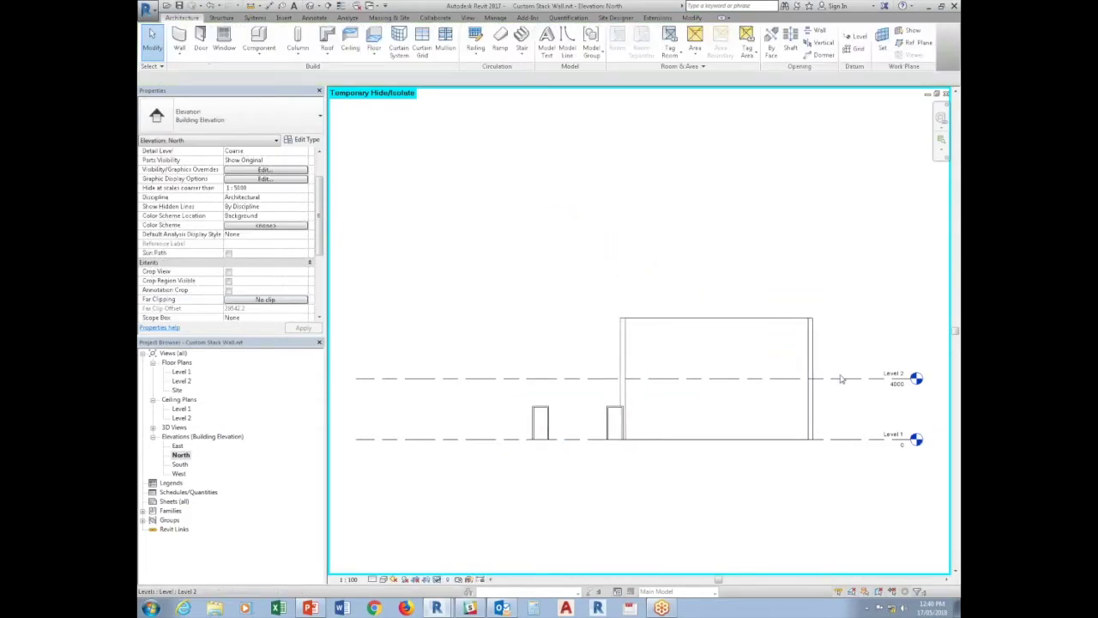
pyautogui.moveTo(841, 379); pyautogui.dragTo(746, 426, button='middle')
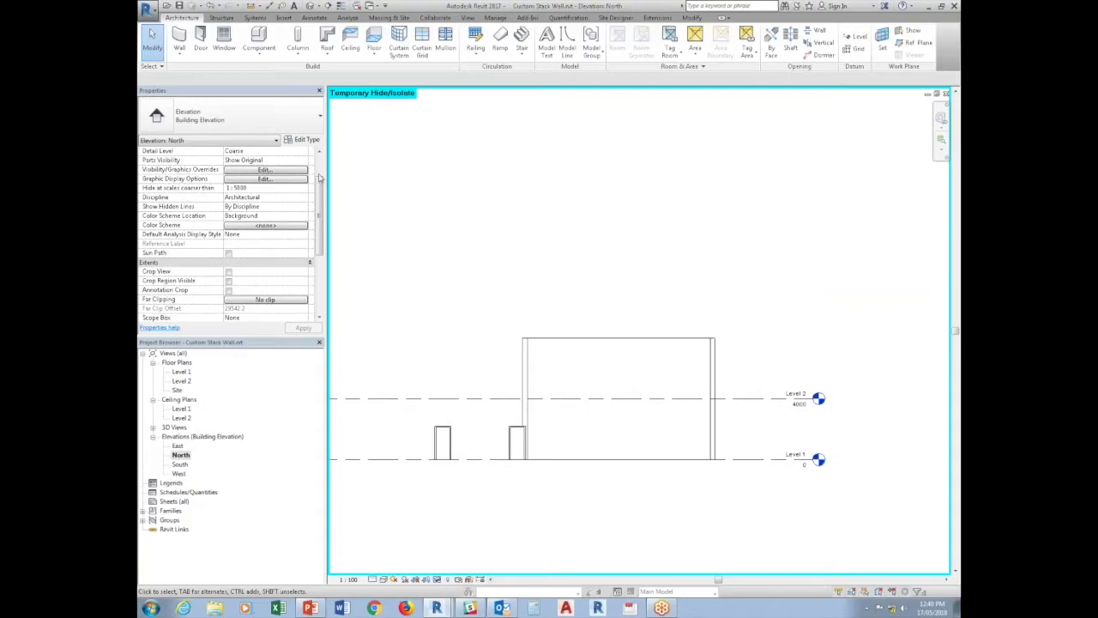
pyautogui.click(259, 48)
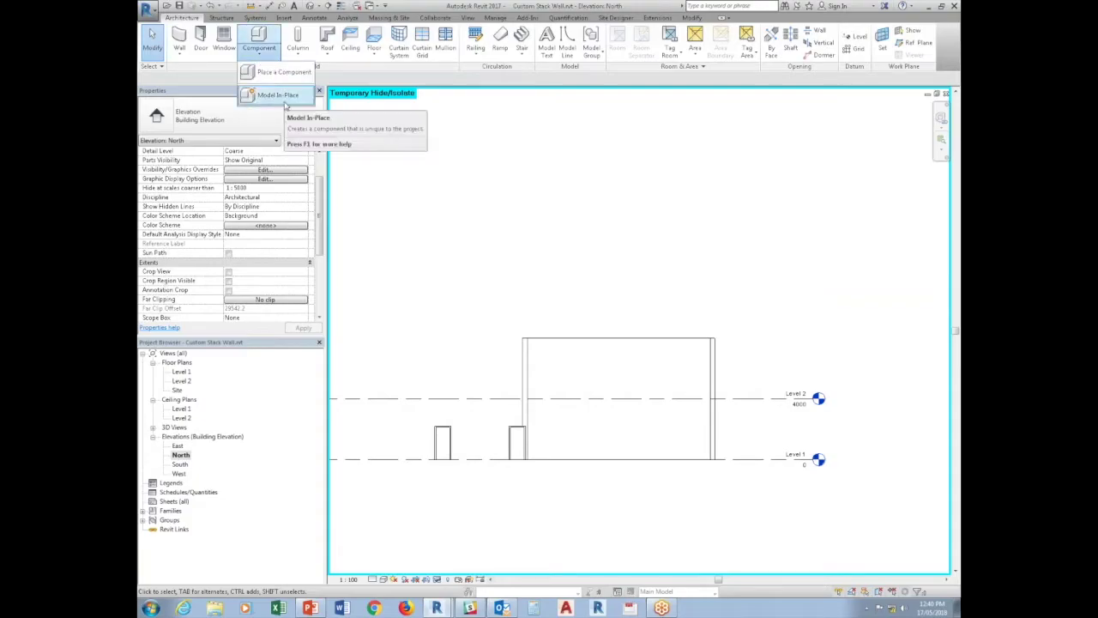
# Step: Start an in-place model in the Walls category named 'Walld'
pyautogui.click(377, 94)
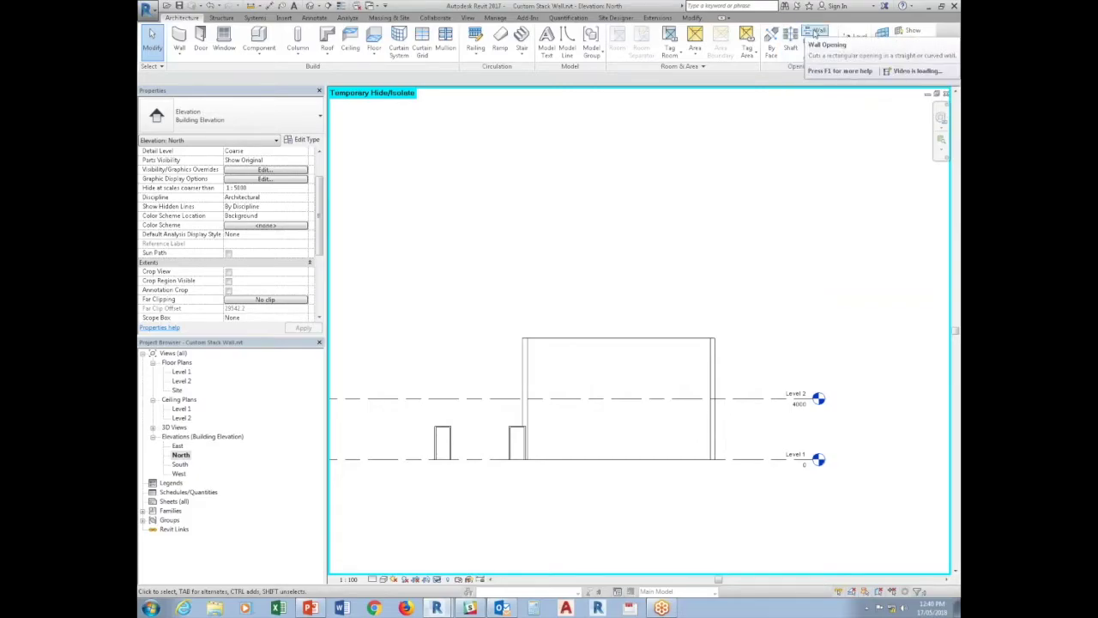
pyautogui.moveTo(817, 35)
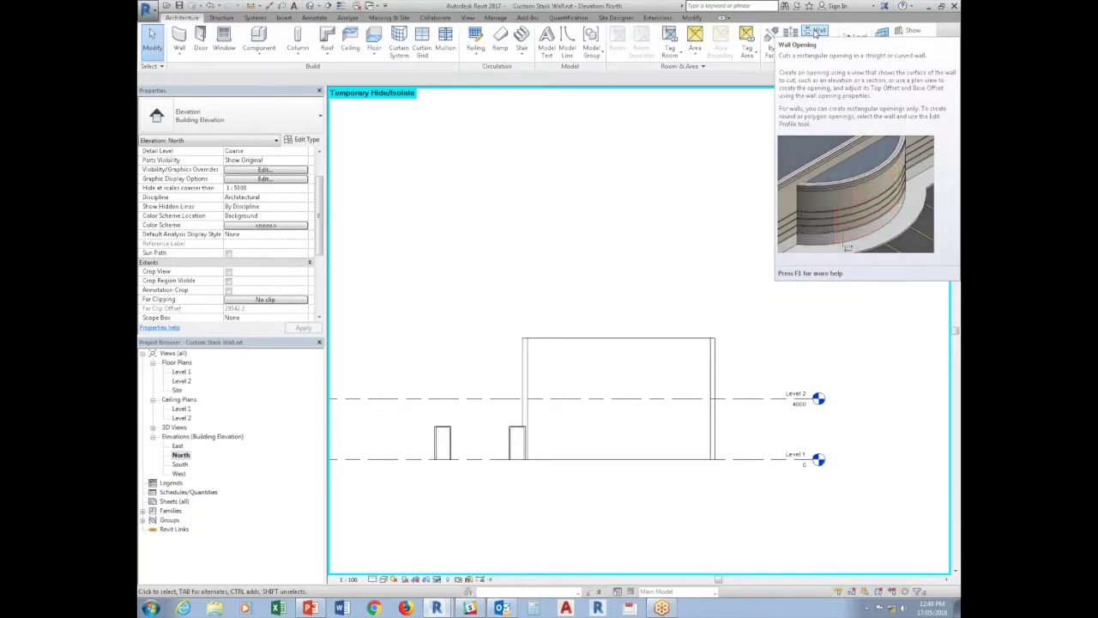
pyautogui.click(259, 48)
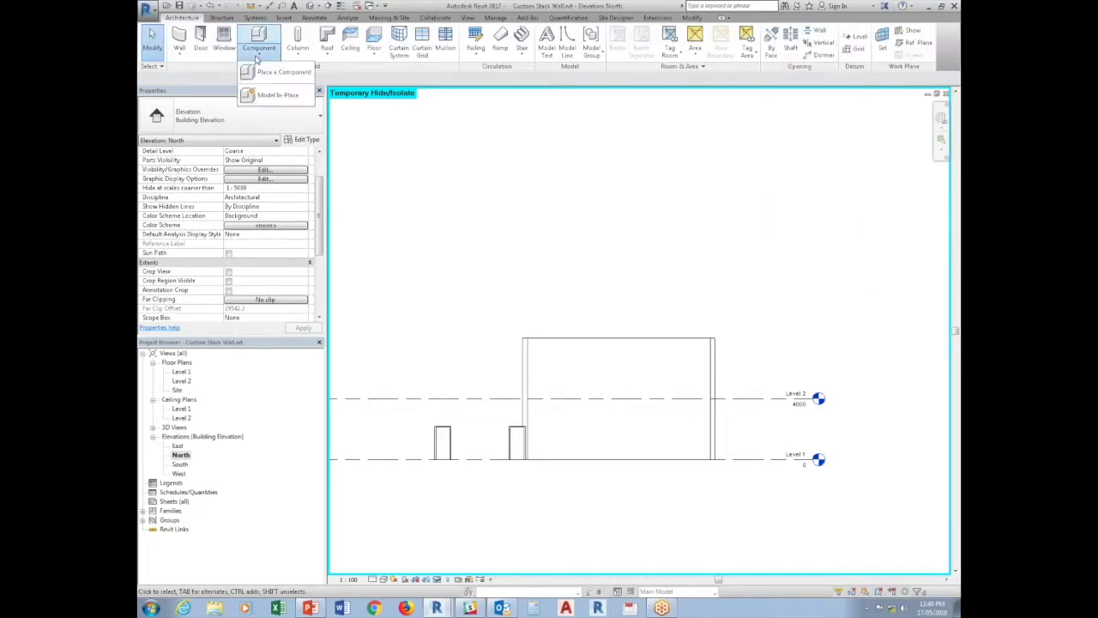
pyautogui.click(259, 95)
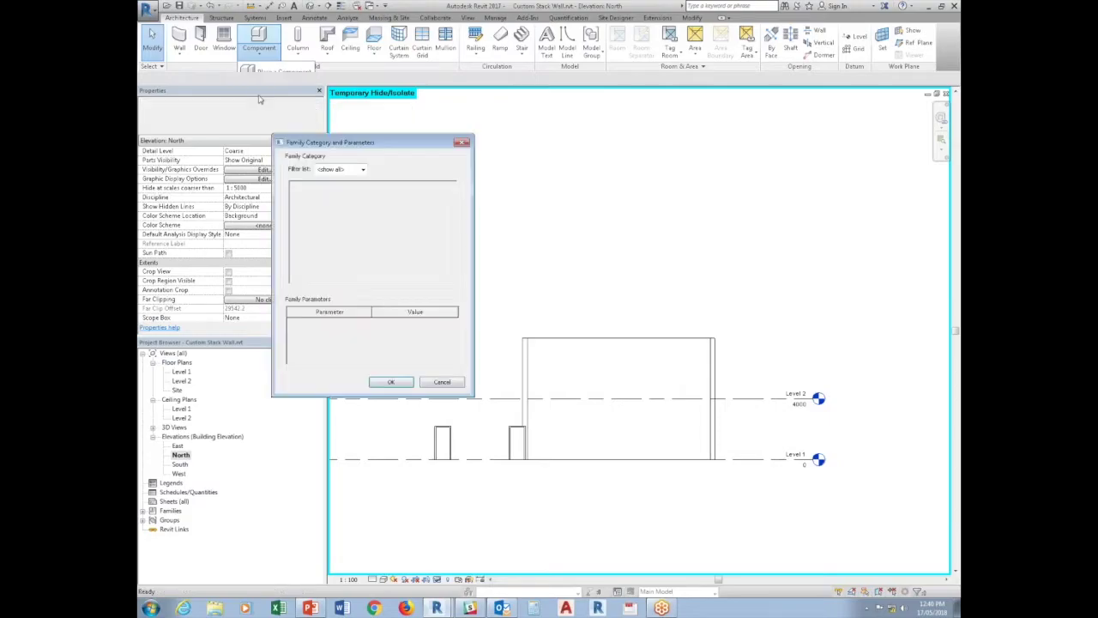
pyautogui.moveTo(457, 199)
pyautogui.mouseDown()
pyautogui.moveTo(454, 279)
pyautogui.moveTo(454, 265)
pyautogui.mouseUp()
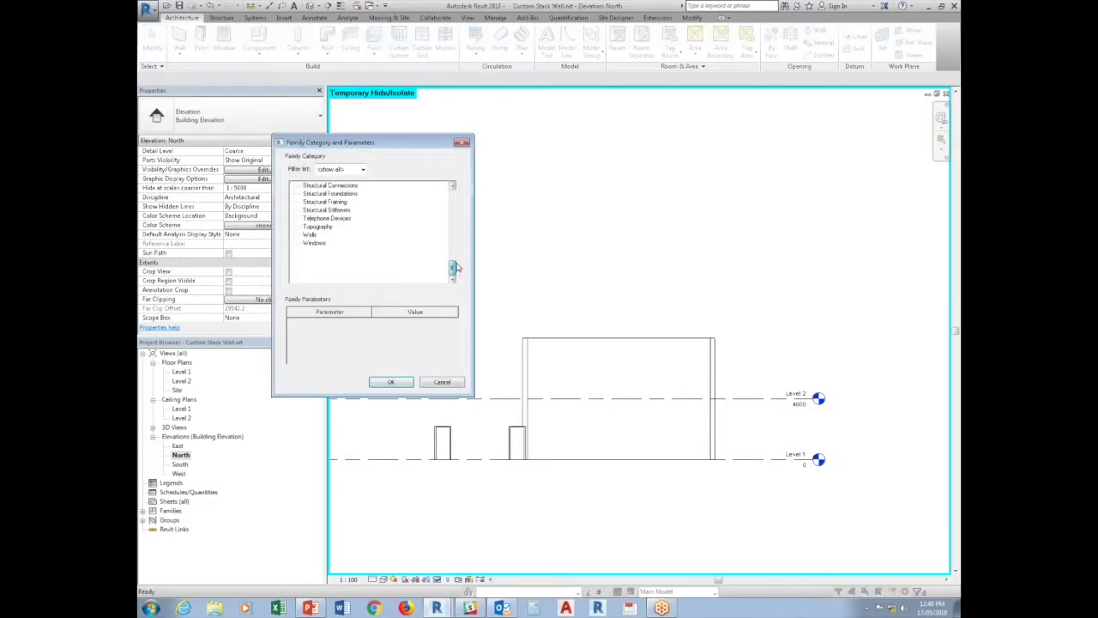
pyautogui.click(318, 237)
pyautogui.scroll(1, 331, 228)
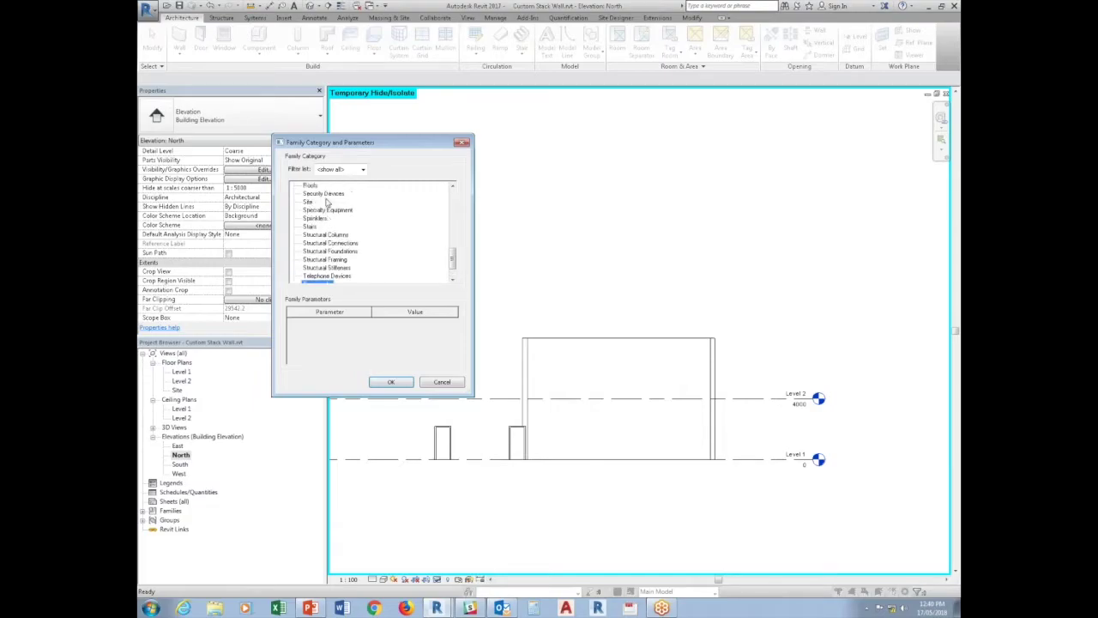
pyautogui.scroll(-1, 329, 206)
pyautogui.click(310, 269)
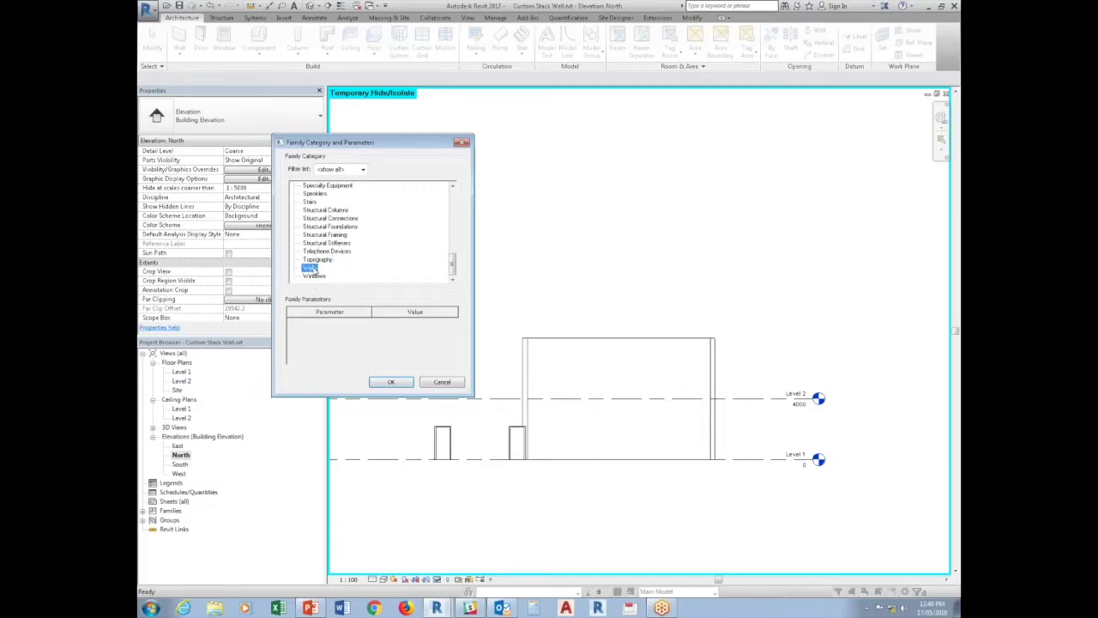
pyautogui.click(392, 381)
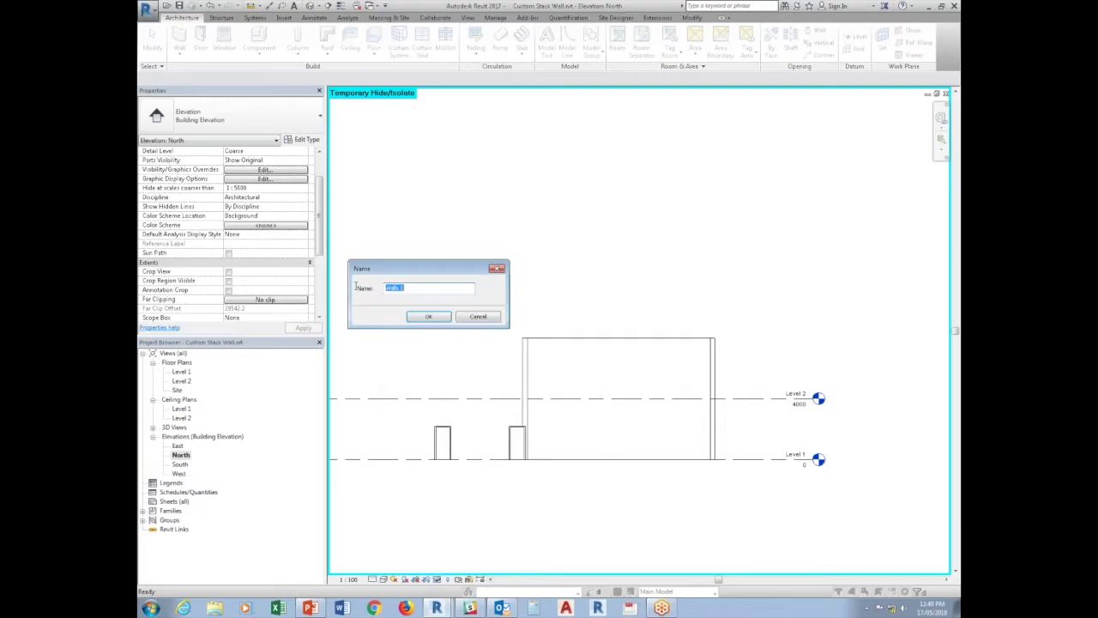
pyautogui.write('Wall')
pyautogui.write('d')
pyautogui.press('Return')
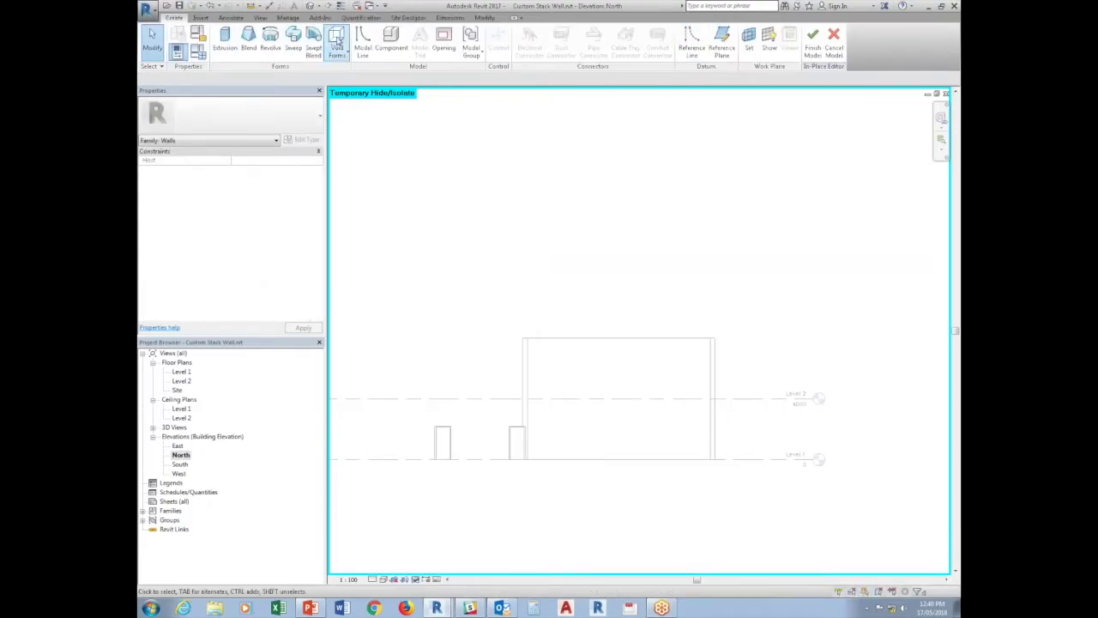
# Step: Begin a void extrusion, then cancel at the work plane prompt
pyautogui.click(336, 49)
pyautogui.click(356, 74)
pyautogui.click(540, 301)
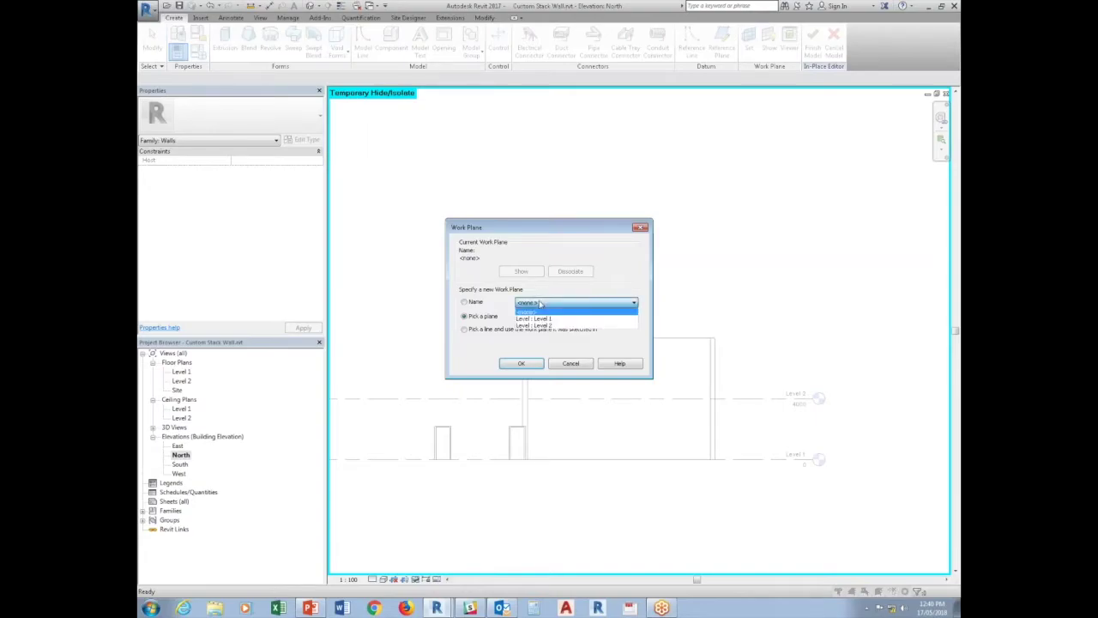
pyautogui.click(570, 365)
pyautogui.click(571, 364)
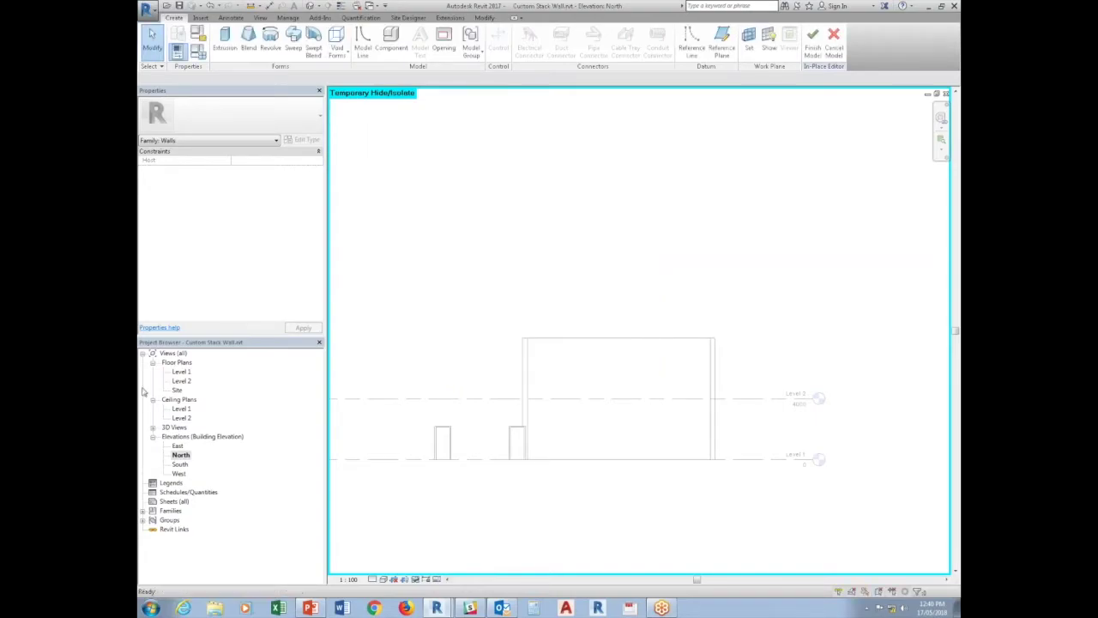
# Step: Abandon the unfinished in-place model and open the Level 1 floor plan
pyautogui.click(836, 48)
pyautogui.click(182, 372)
pyautogui.doubleClick(182, 371)
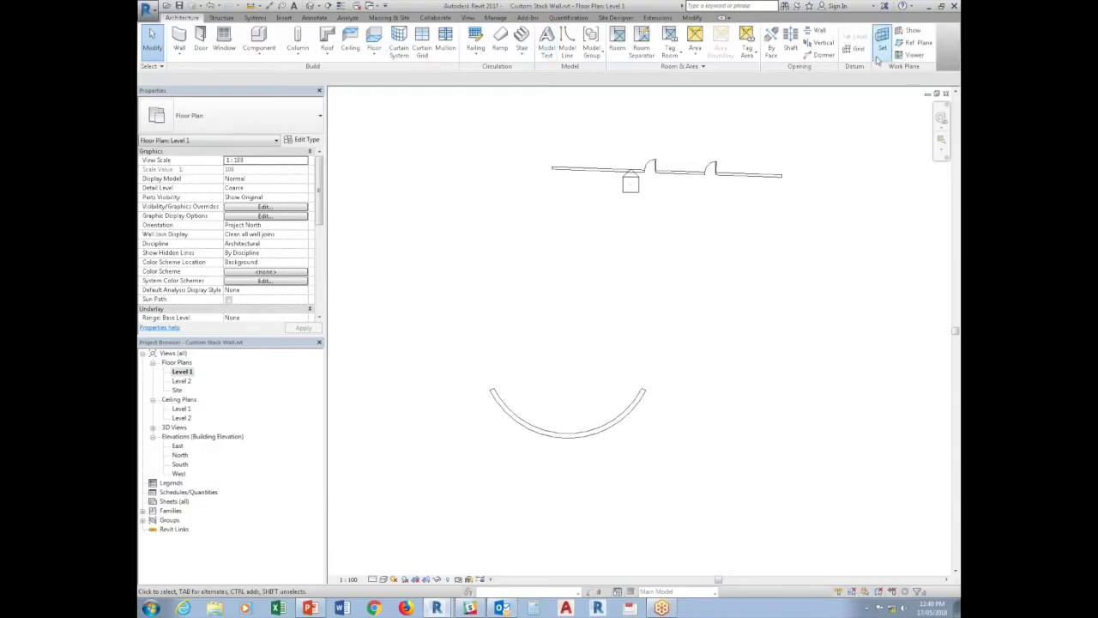
# Step: Draw a reference plane across the curved wall and name it 'Void face'
pyautogui.click(914, 42)
pyautogui.click(452, 413)
pyautogui.click(710, 413)
pyautogui.click(660, 415)
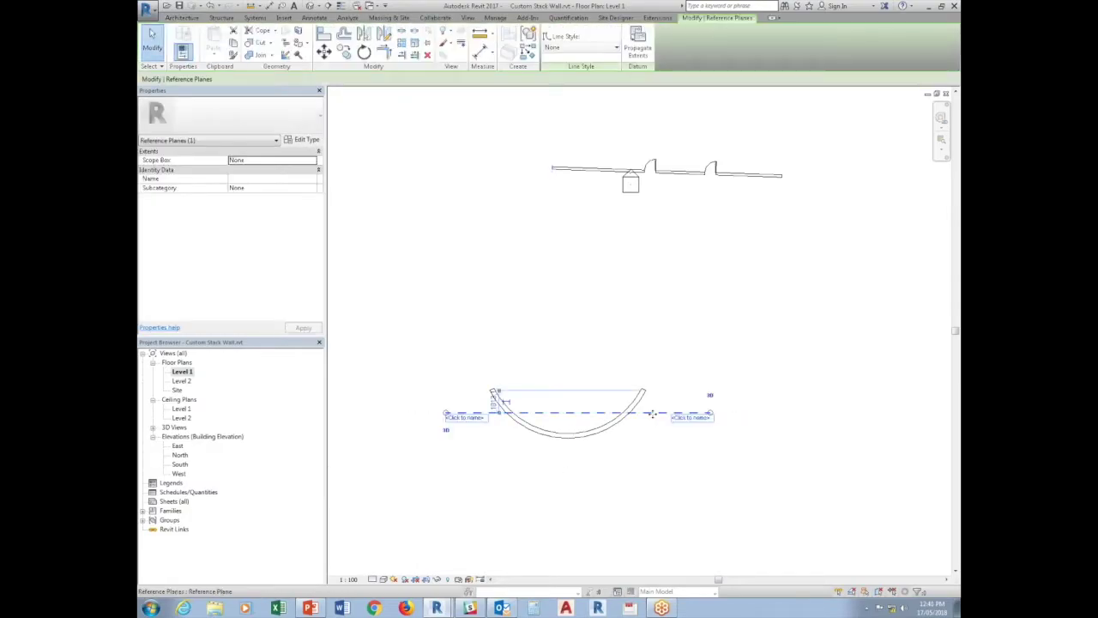
pyautogui.click(253, 178)
pyautogui.write('Void Fa')
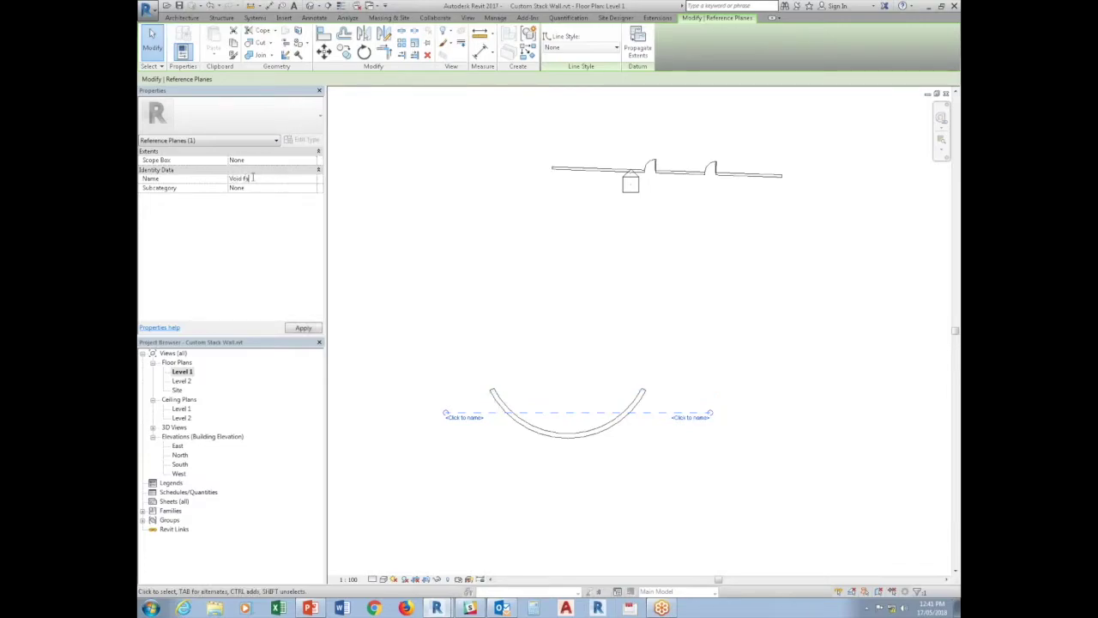
pyautogui.write('ce')
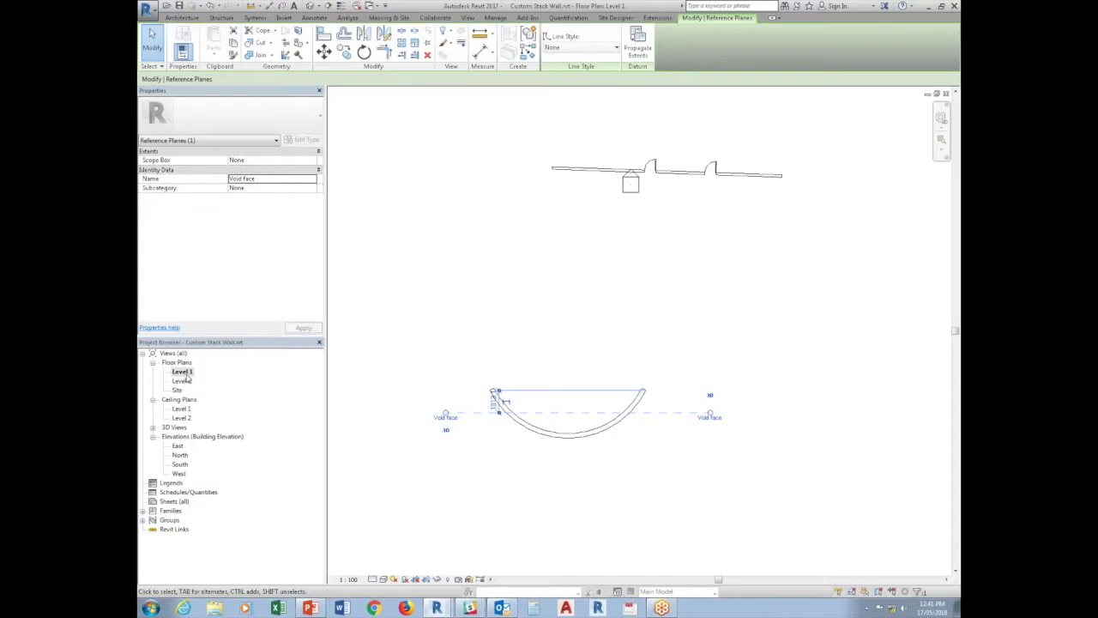
# Step: Return to the North elevation view
pyautogui.doubleClick(180, 454)
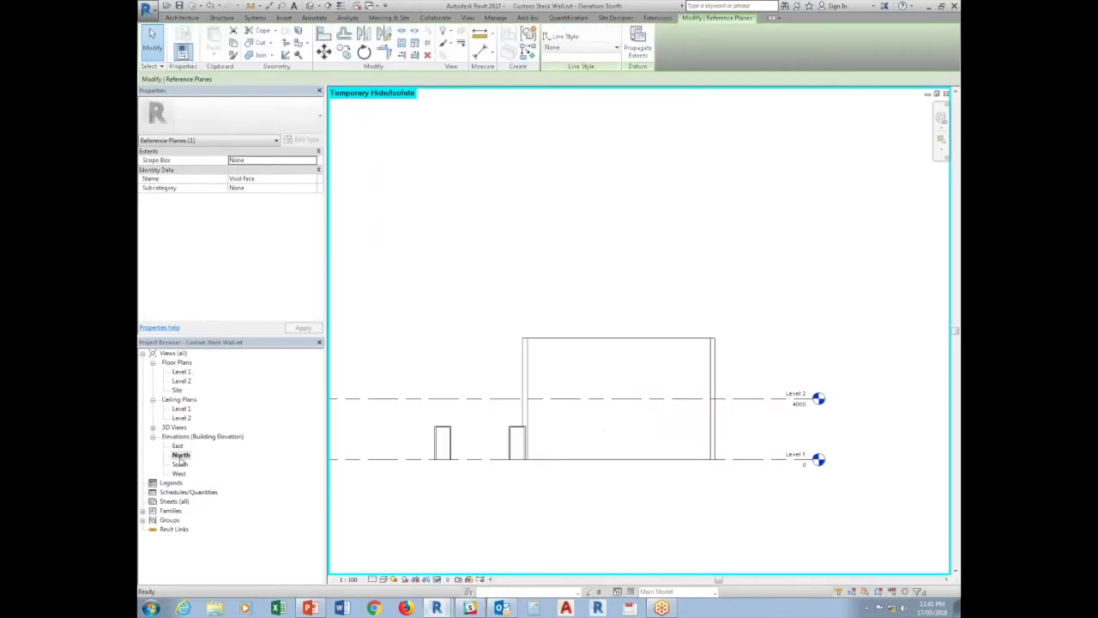
pyautogui.moveTo(770, 500); pyautogui.dragTo(731, 506, button='middle')
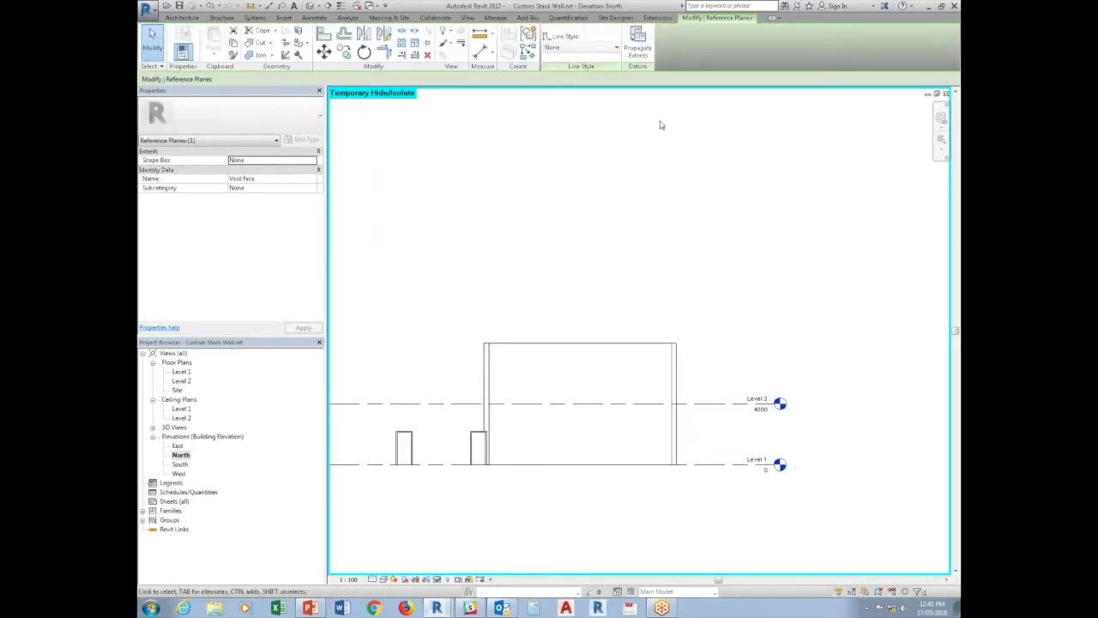
pyautogui.click(191, 19)
# Step: Start a new in-place Walls-category model named 'Wall void'
pyautogui.click(259, 55)
pyautogui.click(276, 98)
pyautogui.press('w')
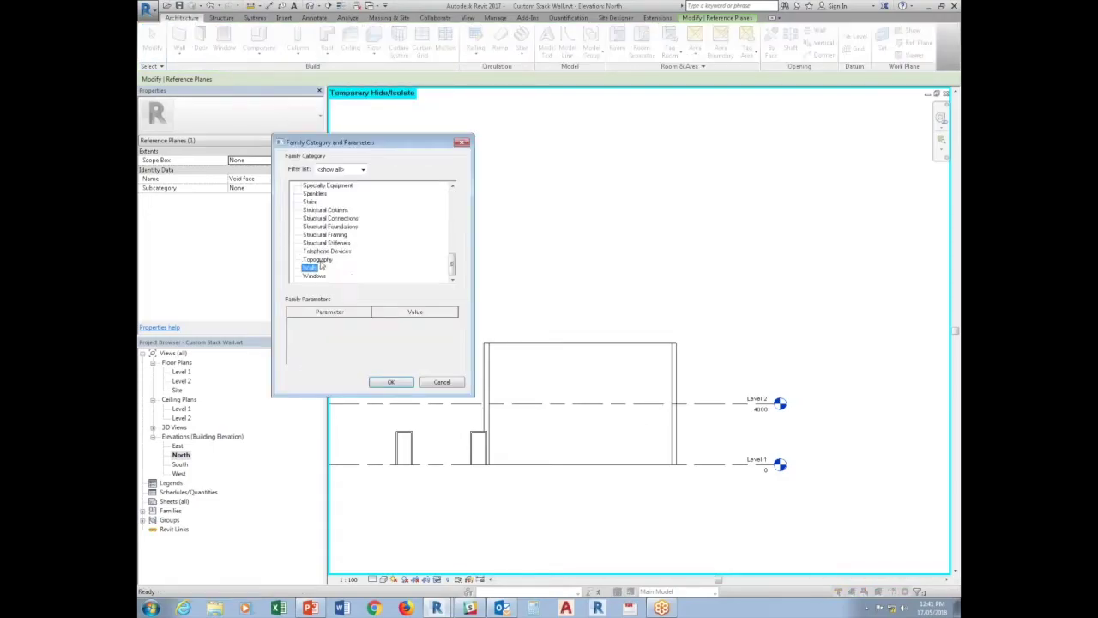
pyautogui.click(387, 381)
pyautogui.write('Wall void')
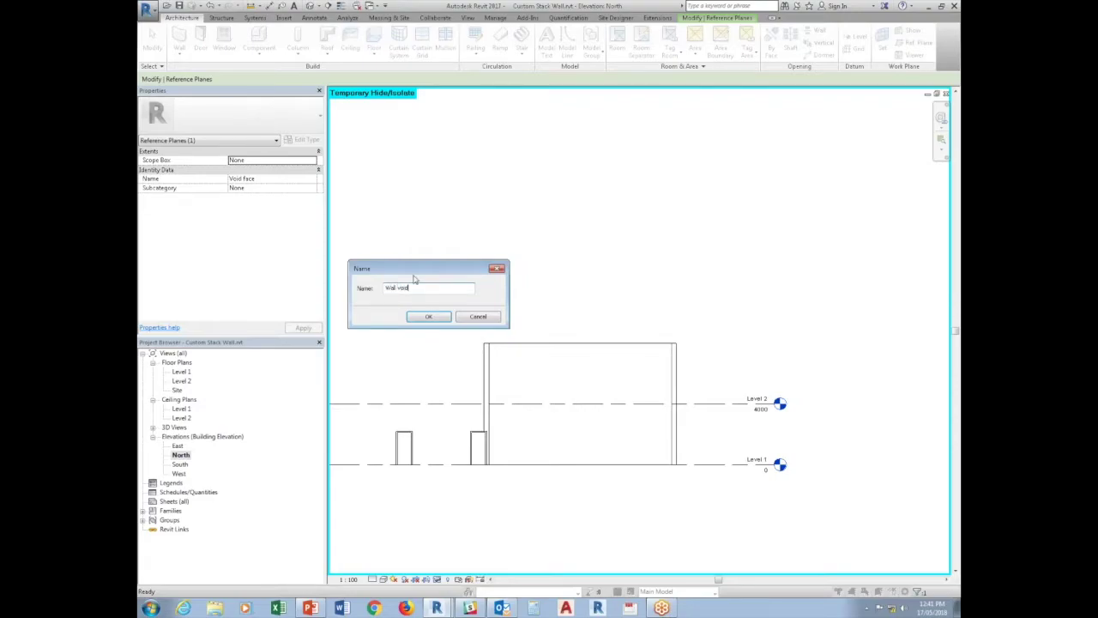
pyautogui.click(410, 317)
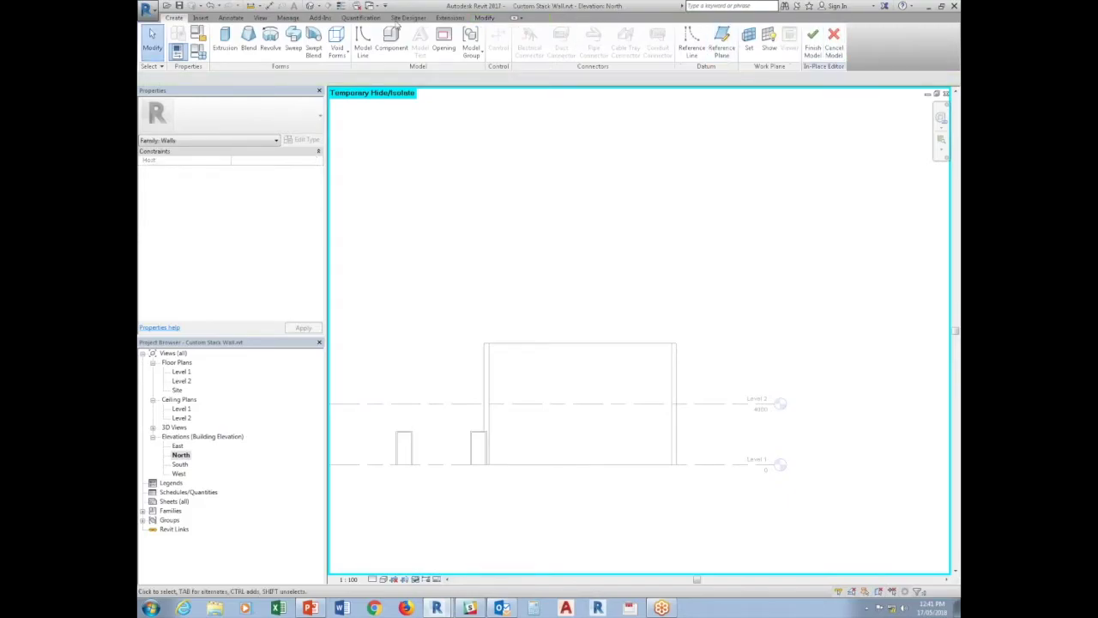
# Step: Start a void extrusion on the Void face reference plane and draw its sloped bottom edge
pyautogui.click(337, 44)
pyautogui.click(360, 72)
pyautogui.click(575, 302)
pyautogui.click(561, 324)
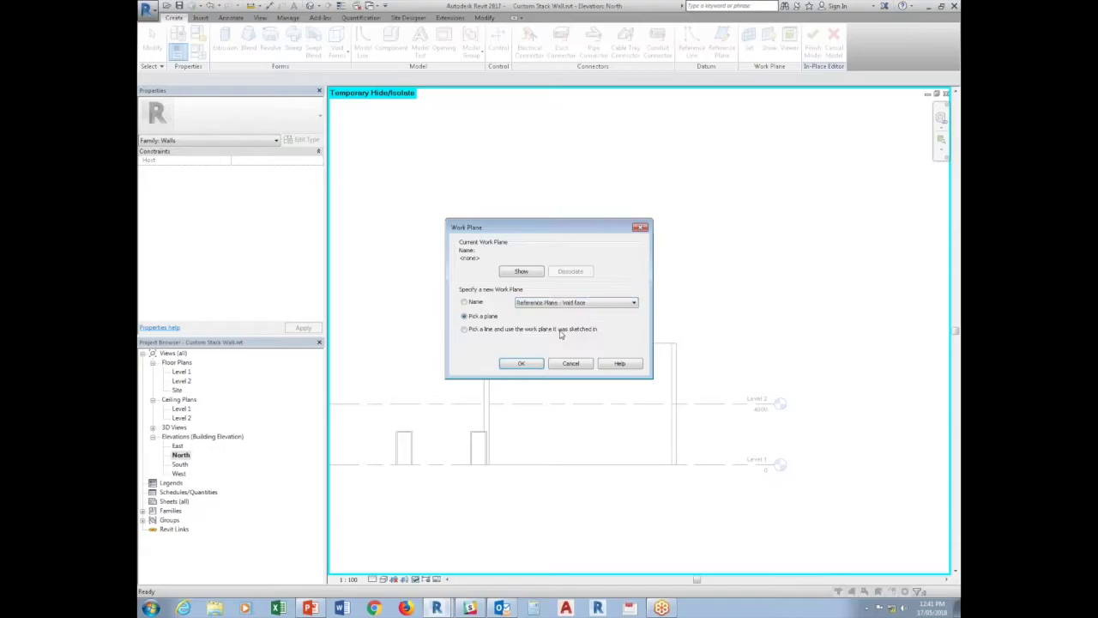
pyautogui.click(521, 363)
pyautogui.click(444, 349)
pyautogui.click(704, 403)
# Step: Close the void profile with right, top and left edges
pyautogui.click(704, 326)
pyautogui.click(447, 325)
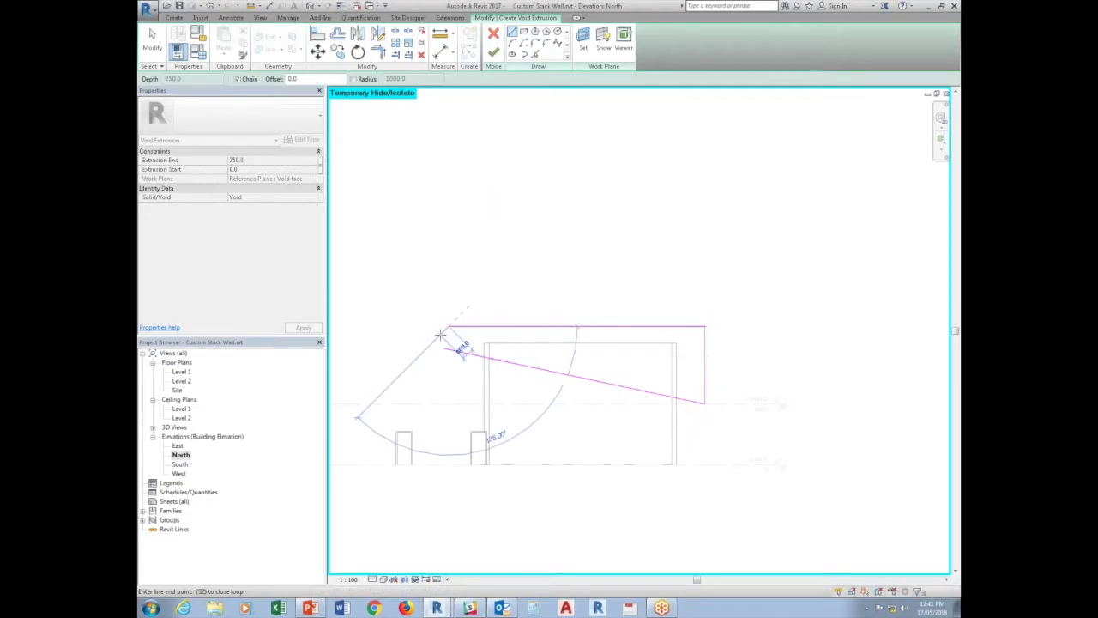
pyautogui.click(446, 349)
pyautogui.press('Escape')
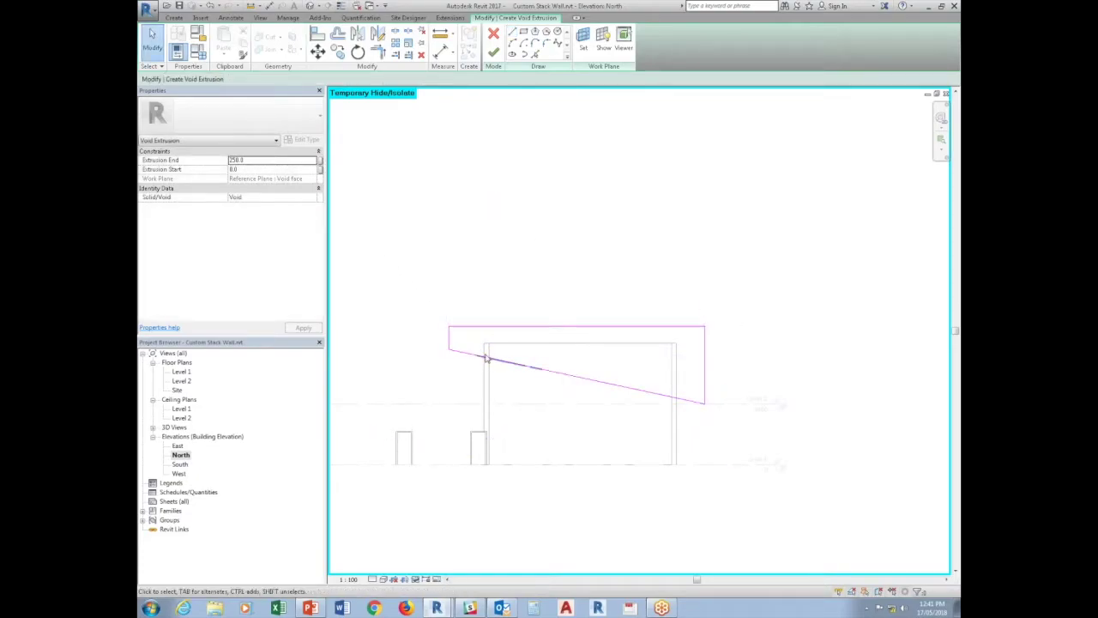
# Step: Try a line and a spline along the bottom edge, then discard both
pyautogui.click(512, 32)
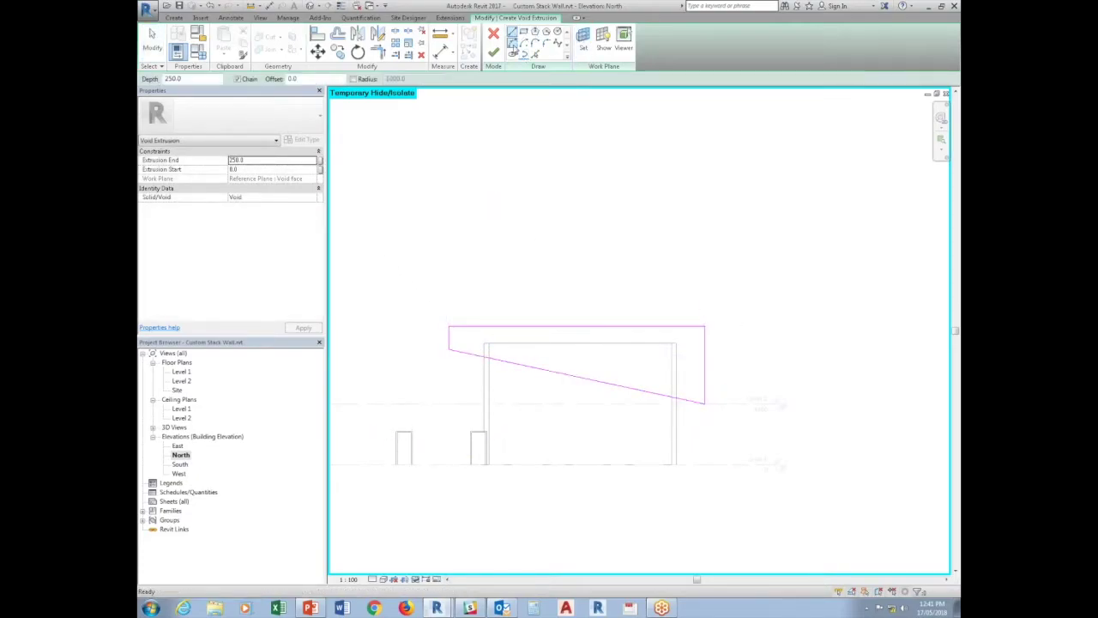
pyautogui.click(448, 349)
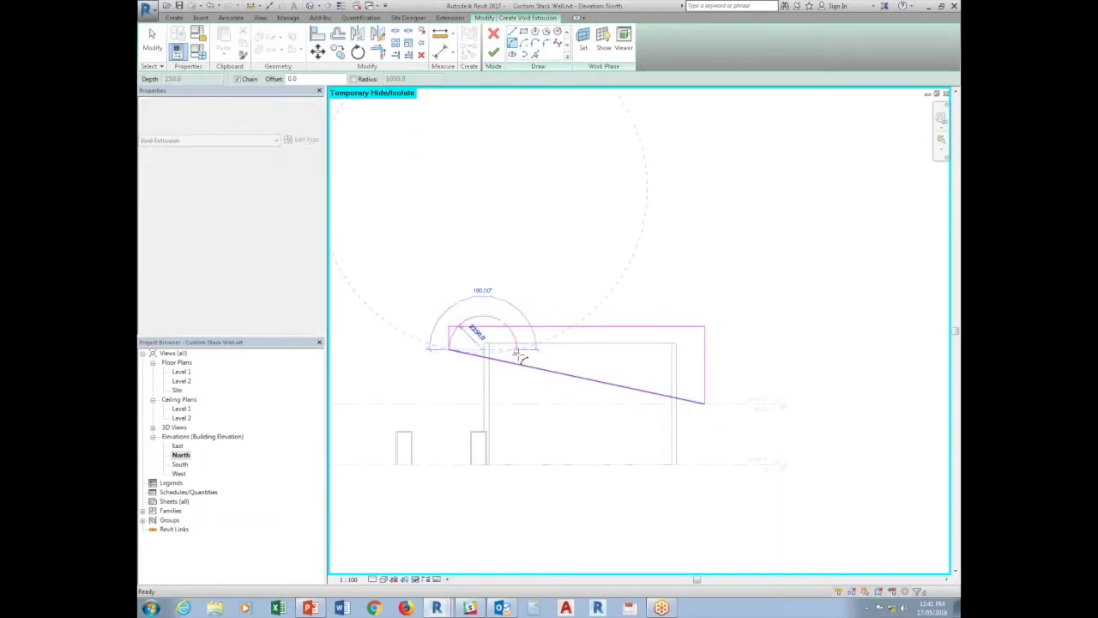
pyautogui.press('Escape')
pyautogui.press('Escape')
pyautogui.click(560, 43)
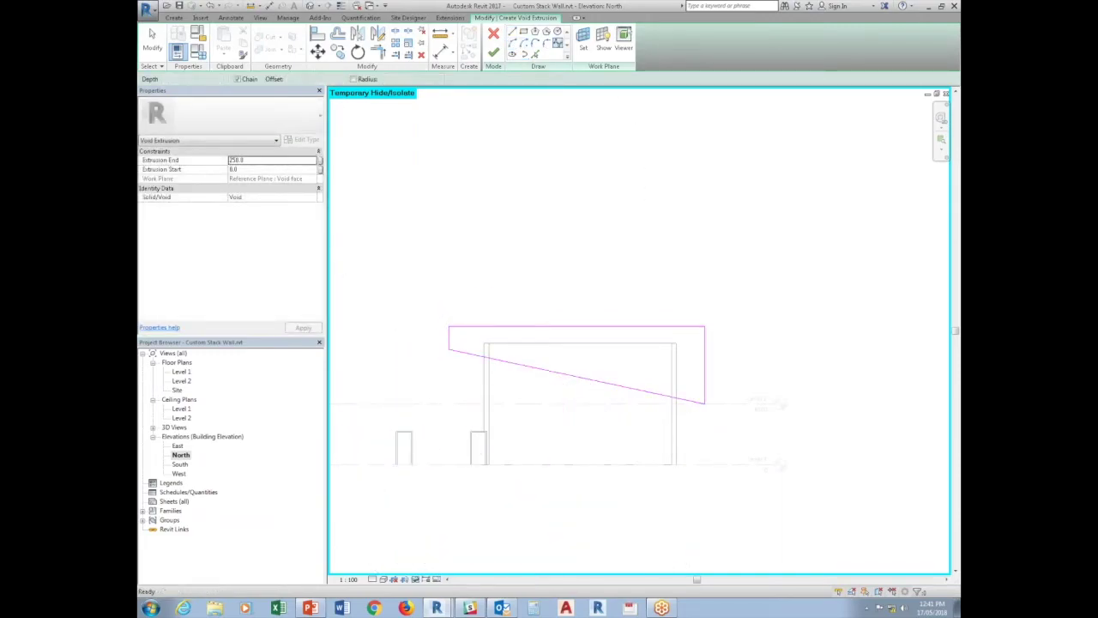
pyautogui.click(448, 349)
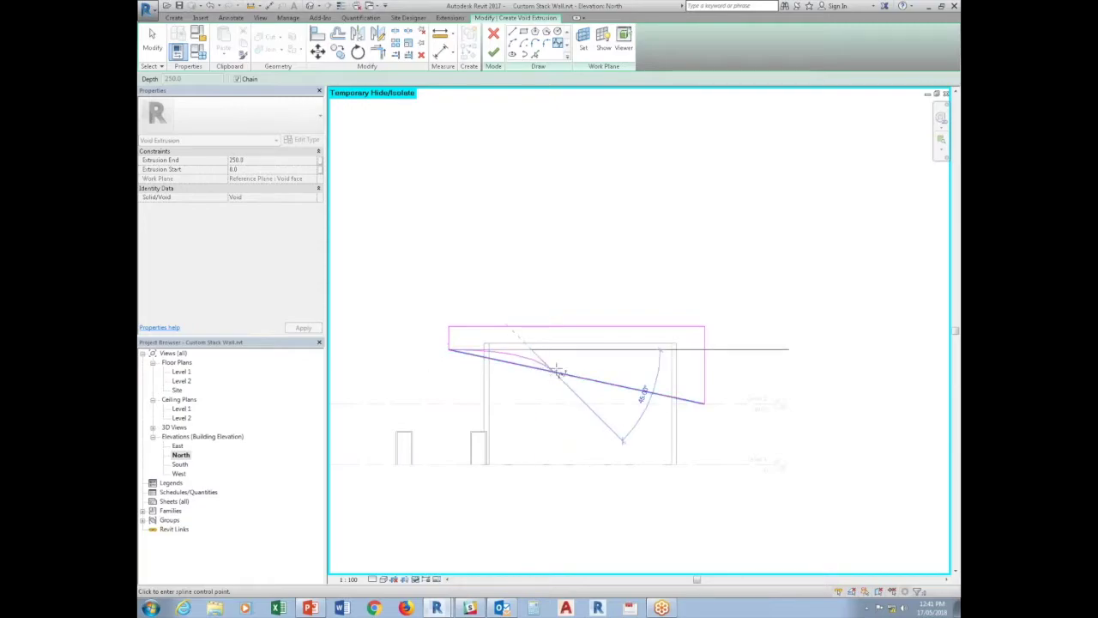
pyautogui.click(639, 390)
pyautogui.press('Escape')
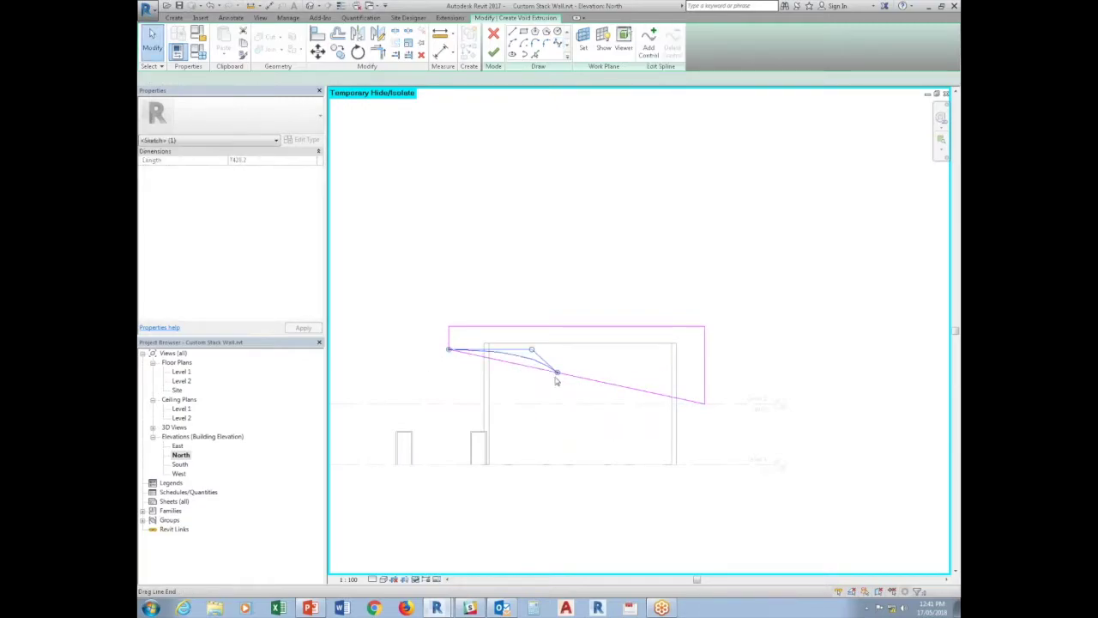
pyautogui.press('Escape')
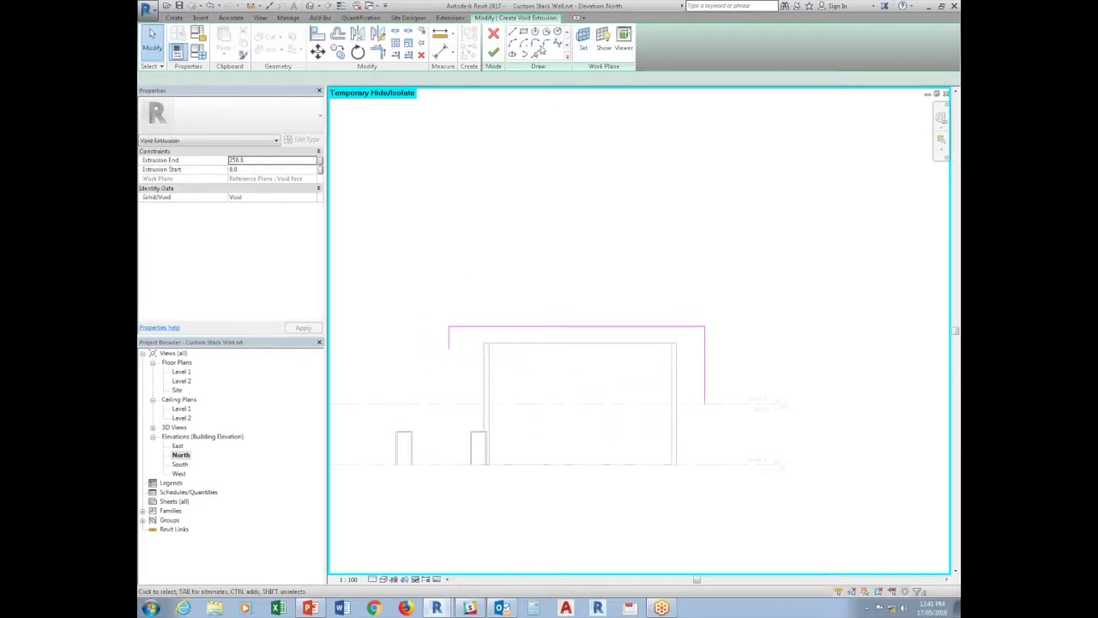
# Step: Draw a spline bottom edge from the left corner to the right edge through two bend points
pyautogui.click(554, 45)
pyautogui.click(448, 349)
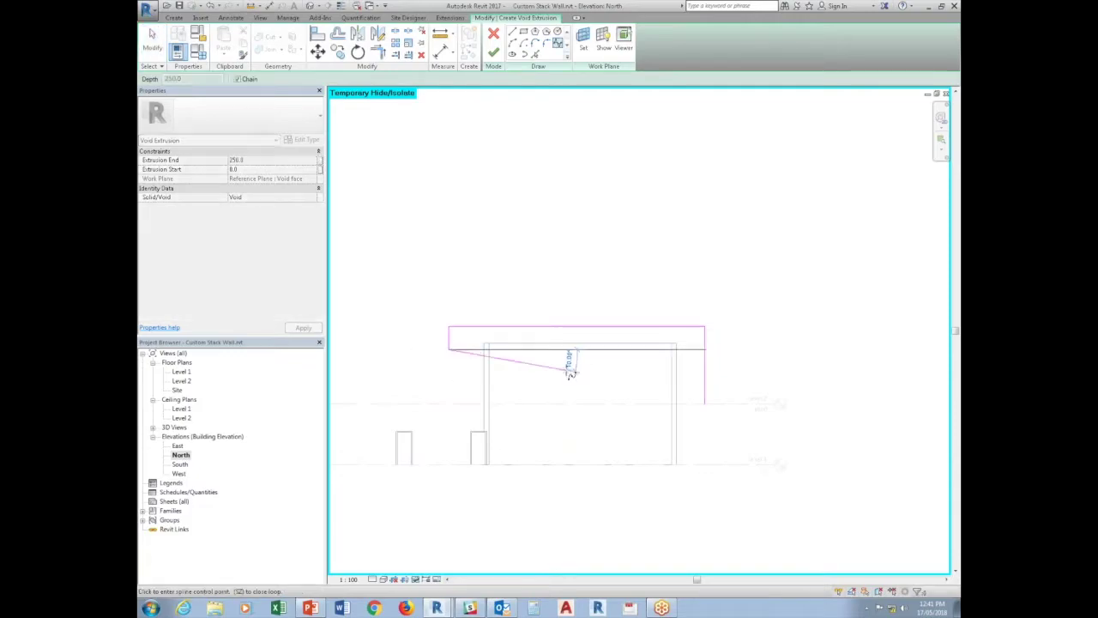
pyautogui.click(614, 375)
pyautogui.click(673, 481)
pyautogui.click(705, 402)
pyautogui.press('Escape')
pyautogui.press('Escape')
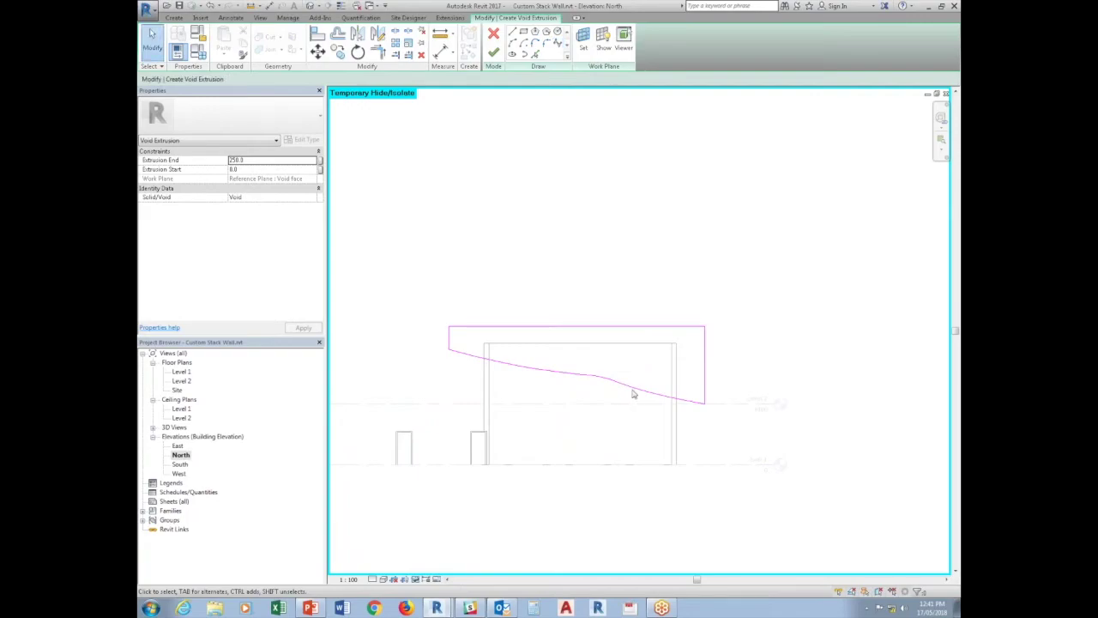
# Step: Raise the spline's middle control point to soften the curve and view it in 3D
pyautogui.click(633, 394)
pyautogui.moveTo(613, 375); pyautogui.dragTo(613, 344)
pyautogui.click(728, 344)
pyautogui.click(309, 6)
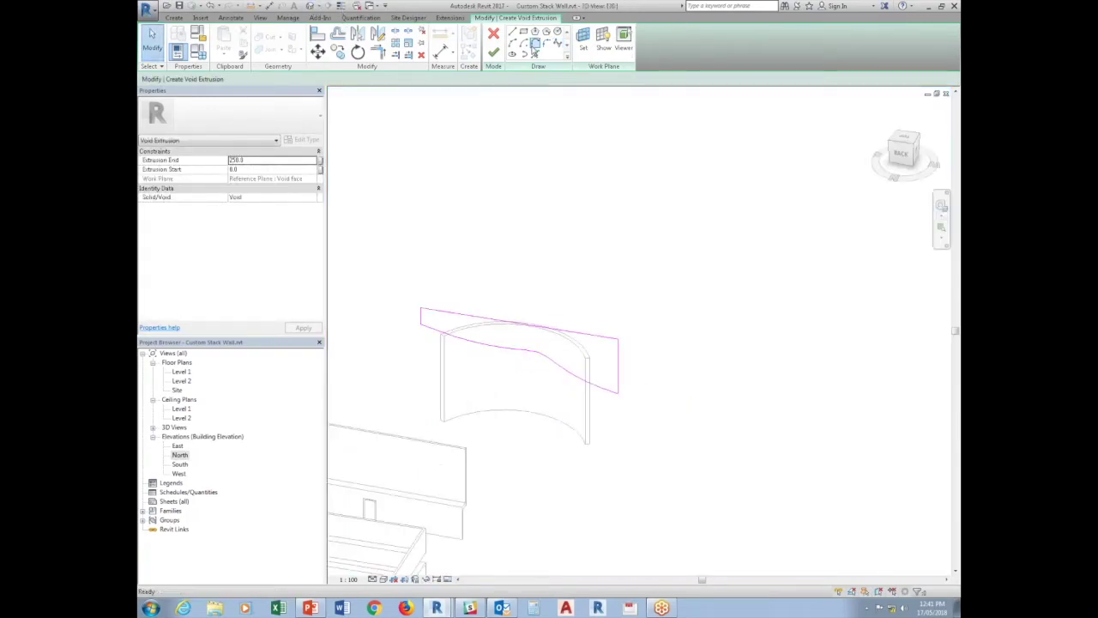
# Step: Finish the void sketch and stretch it deep enough to pass through the wall
pyautogui.click(494, 52)
pyautogui.moveTo(518, 360); pyautogui.dragTo(604, 279)
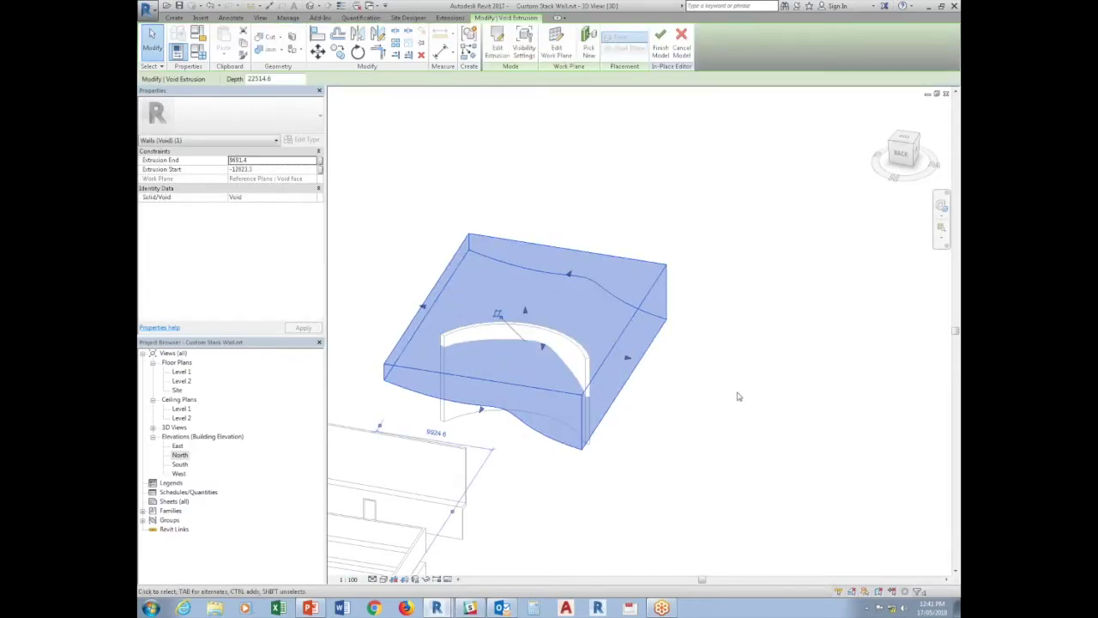
pyautogui.click(729, 403)
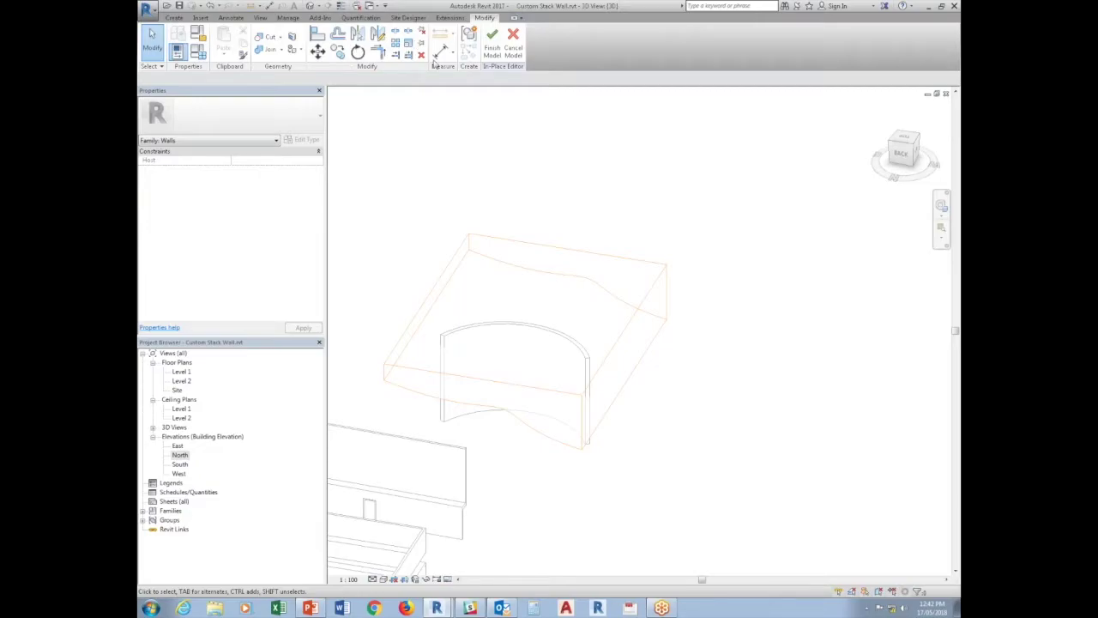
# Step: Cut the curved wall with the void box and finish the in-place model
pyautogui.click(266, 36)
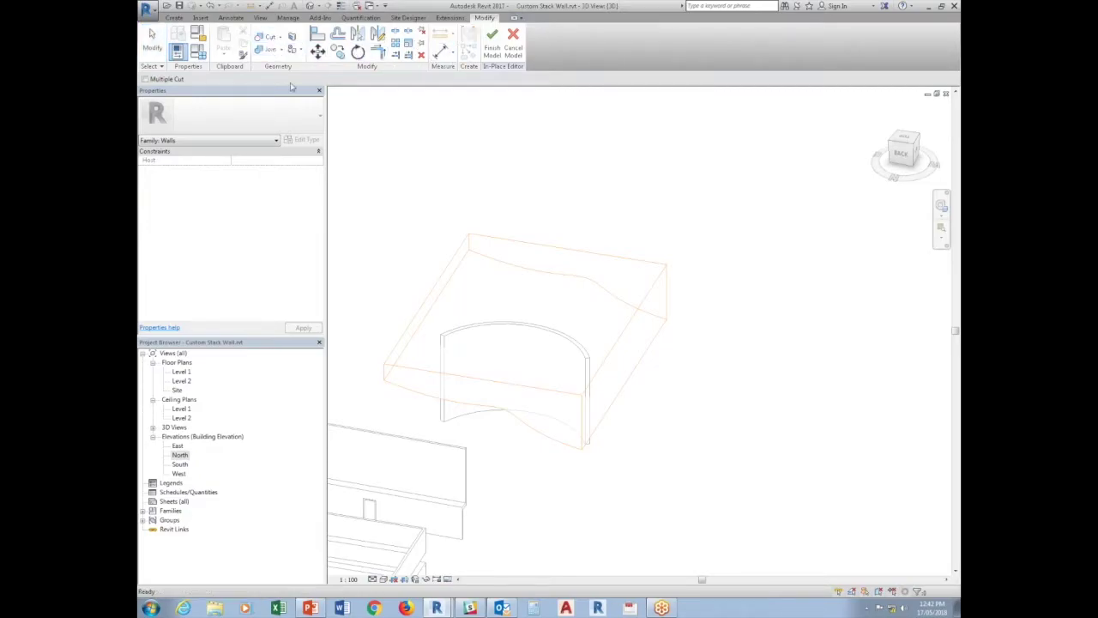
pyautogui.click(503, 319)
pyautogui.click(497, 237)
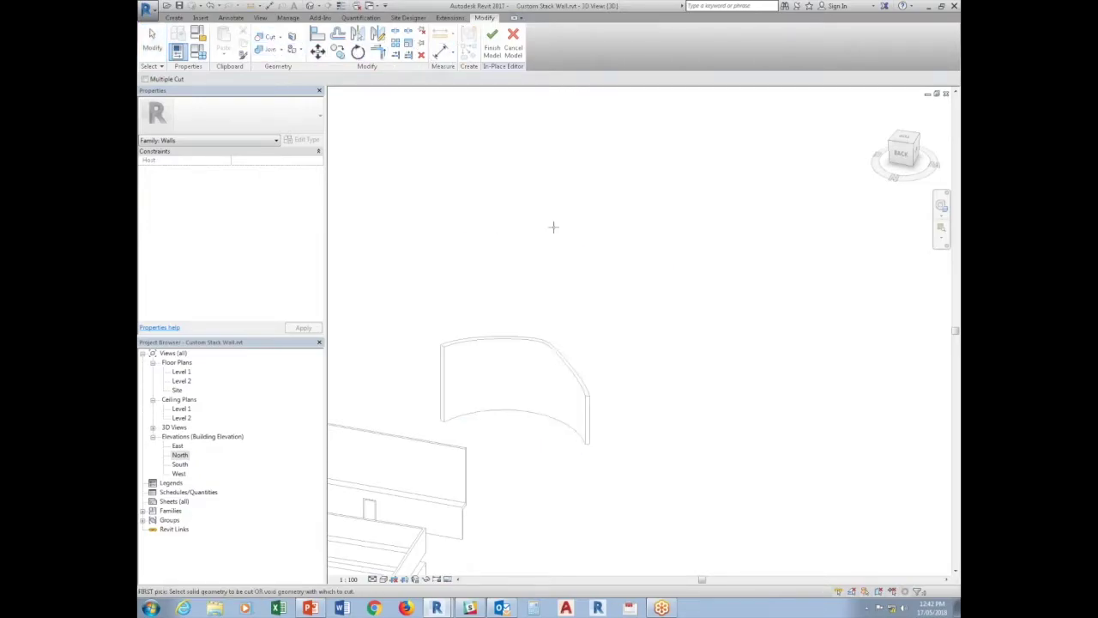
pyautogui.press('Escape')
pyautogui.click(491, 38)
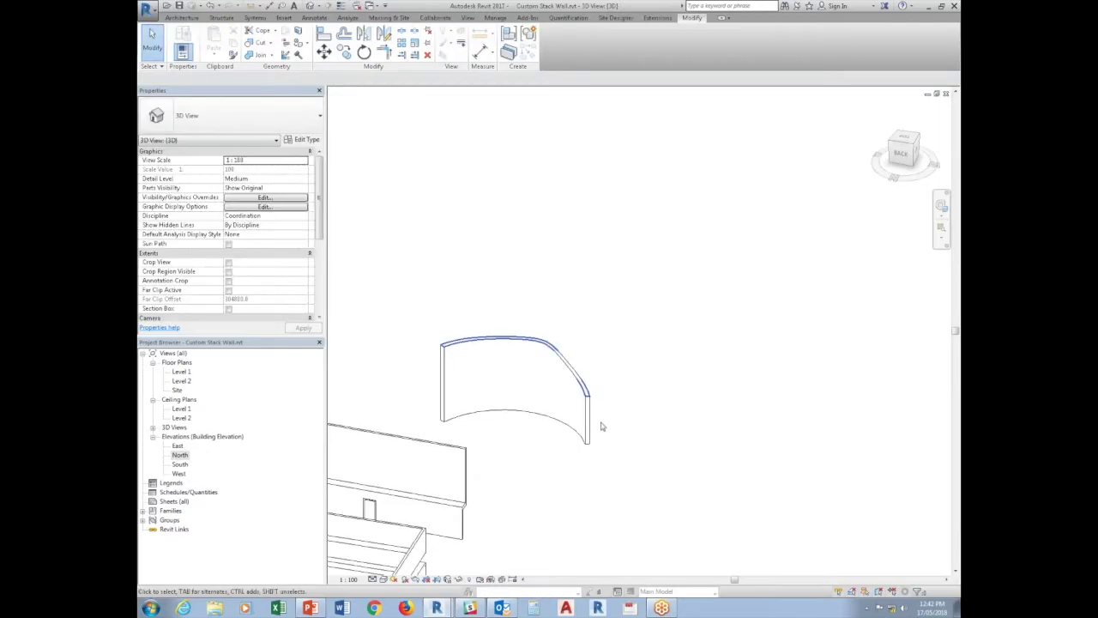
# Step: Delete both walls from the 3D view and open the Level 1 plan
pyautogui.moveTo(566, 351)
pyautogui.keyDown('shift'); pyautogui.mouseDown(button='middle')
pyautogui.moveTo(686, 361)
pyautogui.moveTo(665, 385)
pyautogui.moveTo(612, 363)
pyautogui.moveTo(557, 373)
pyautogui.mouseUp(button='middle'); pyautogui.keyUp('shift')
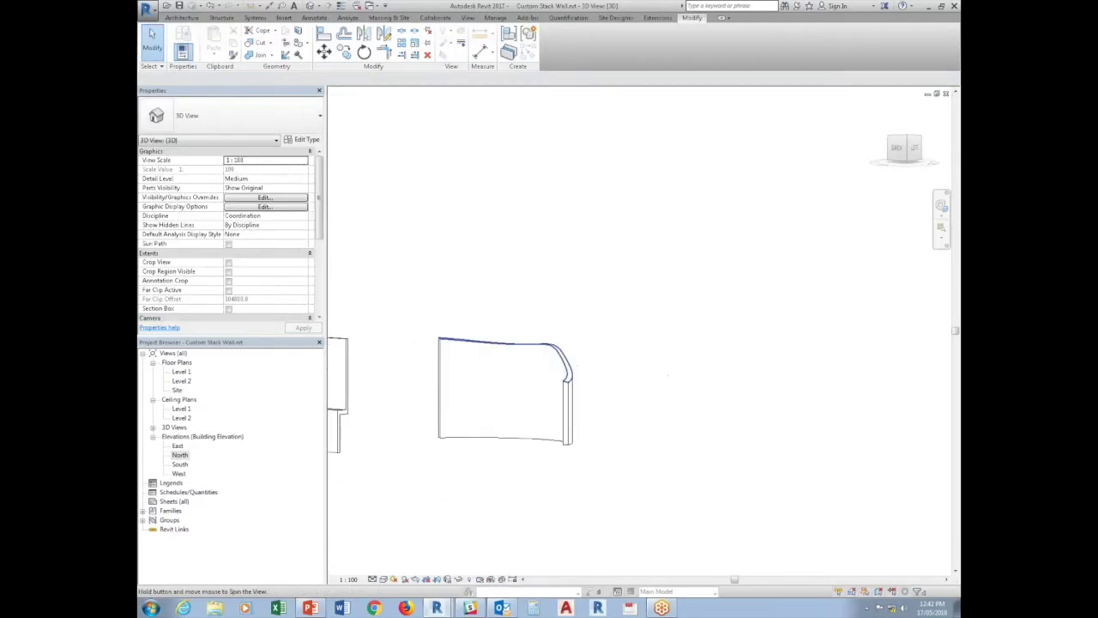
pyautogui.scroll(1, 530, 376)
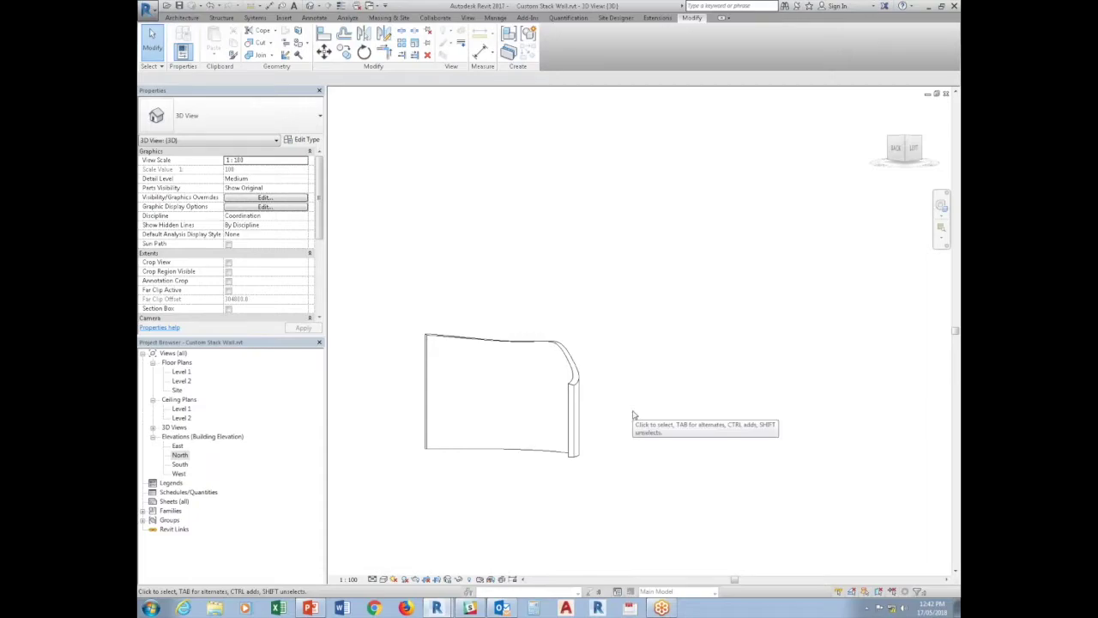
pyautogui.moveTo(649, 452); pyautogui.dragTo(381, 344)
pyautogui.press('Delete')
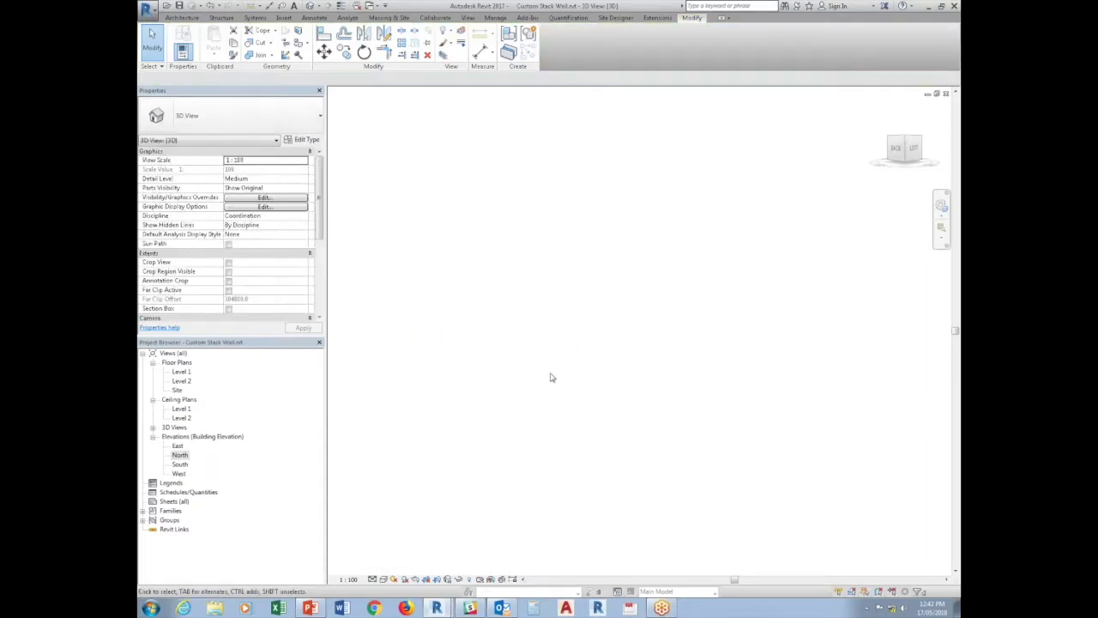
pyautogui.doubleClick(187, 374)
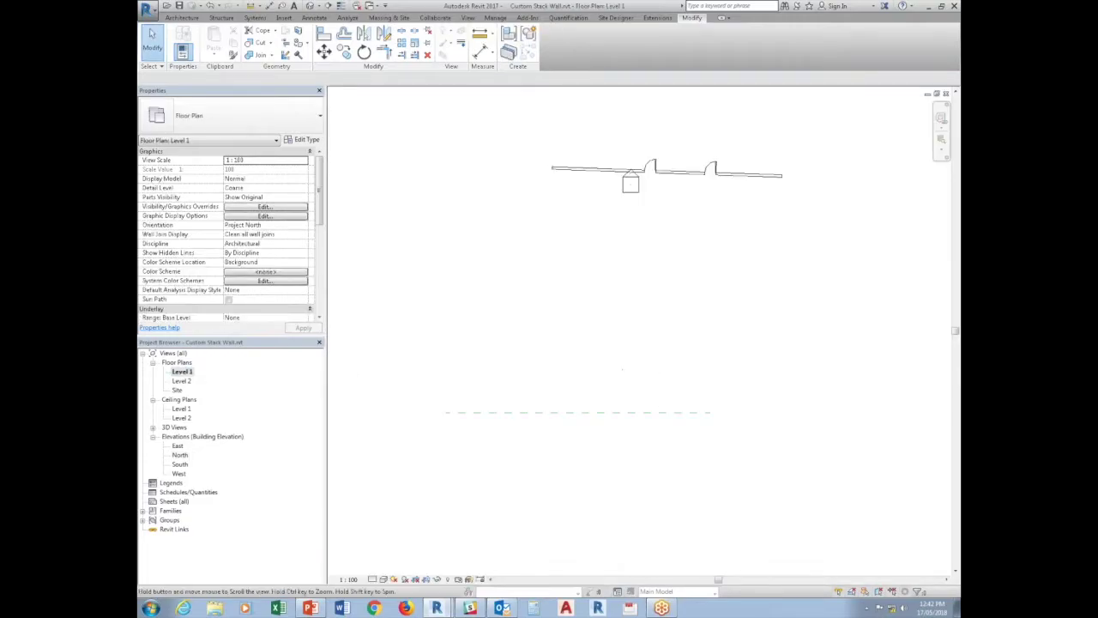
# Step: Delete the leftover walls, including the dashed one, from the Level 1 plan
pyautogui.moveTo(802, 313); pyautogui.dragTo(461, 187)
pyautogui.press('Delete')
pyautogui.click(651, 458)
pyautogui.press('Delete')
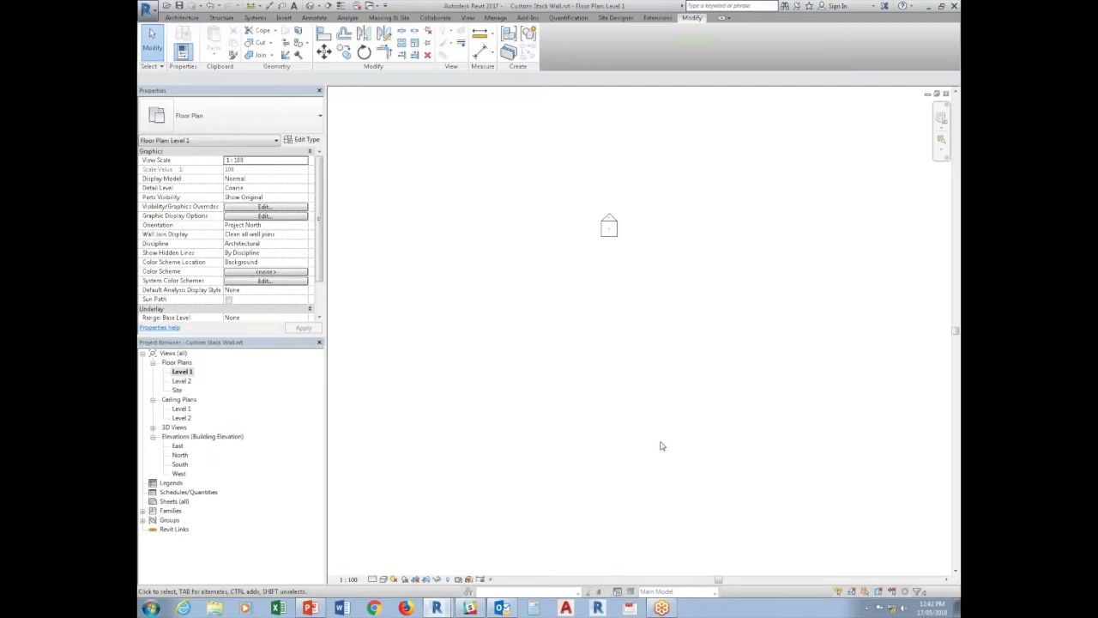
# Step: Start a new floor and draw its outer arc boundary
pyautogui.click(181, 18)
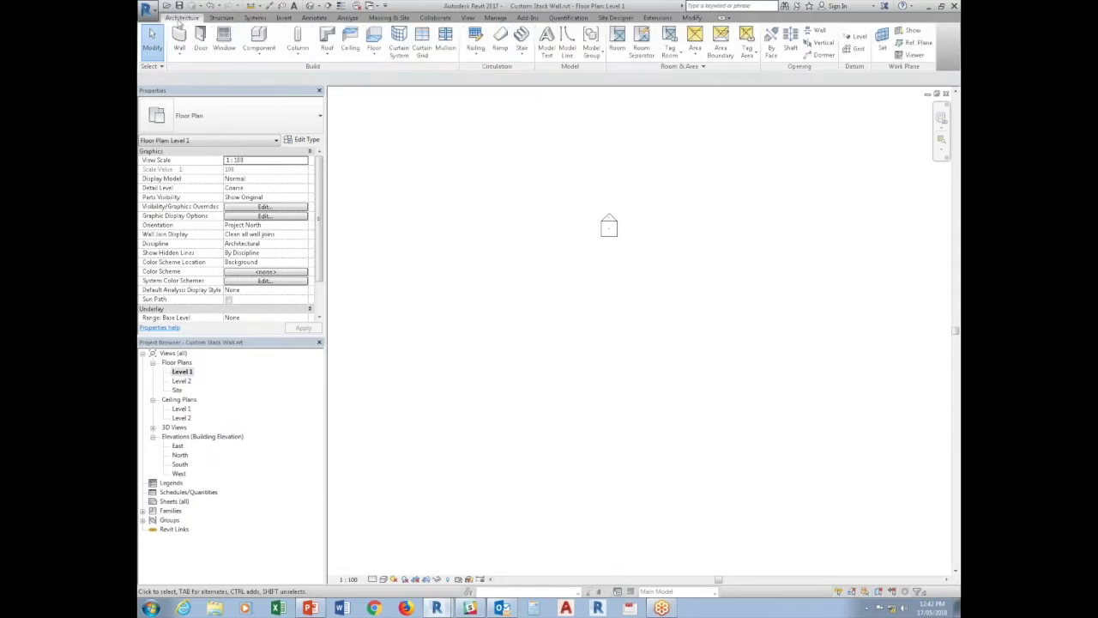
pyautogui.click(375, 45)
pyautogui.click(637, 42)
pyautogui.click(468, 343)
pyautogui.click(641, 343)
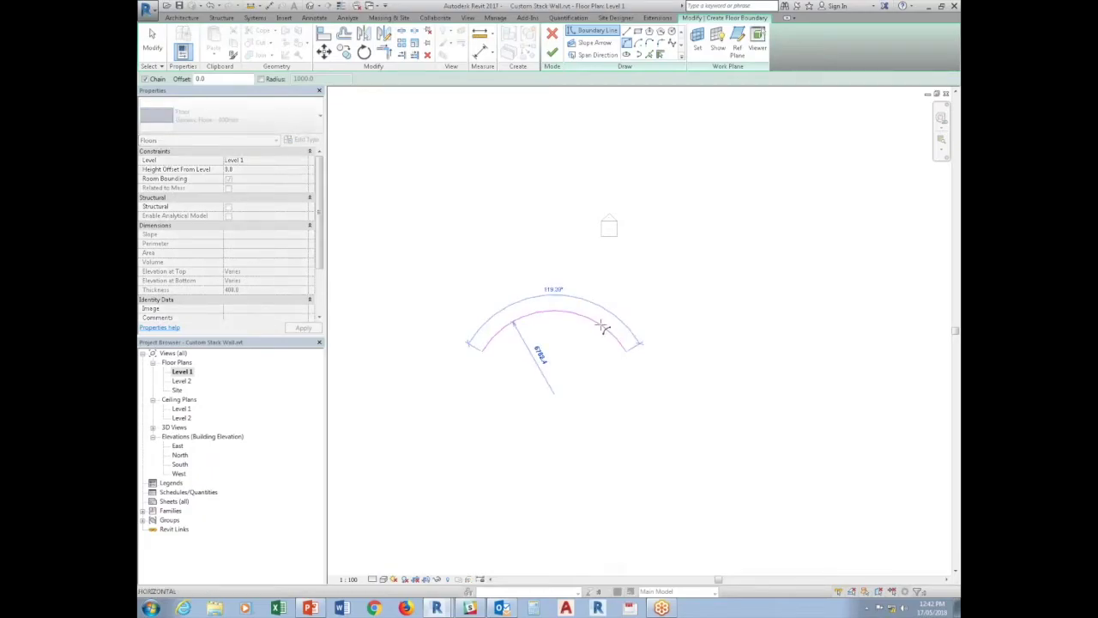
pyautogui.scroll(2, 514, 257)
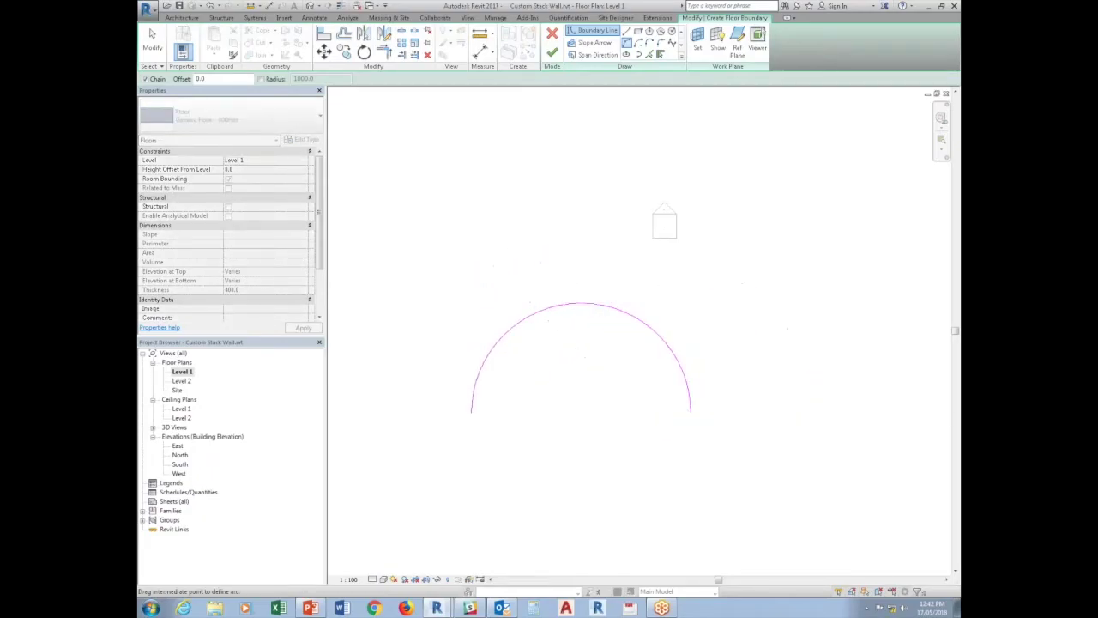
# Step: Offset the arc 1000 inward to form the inner boundary
pyautogui.press('o')
pyautogui.press('f')
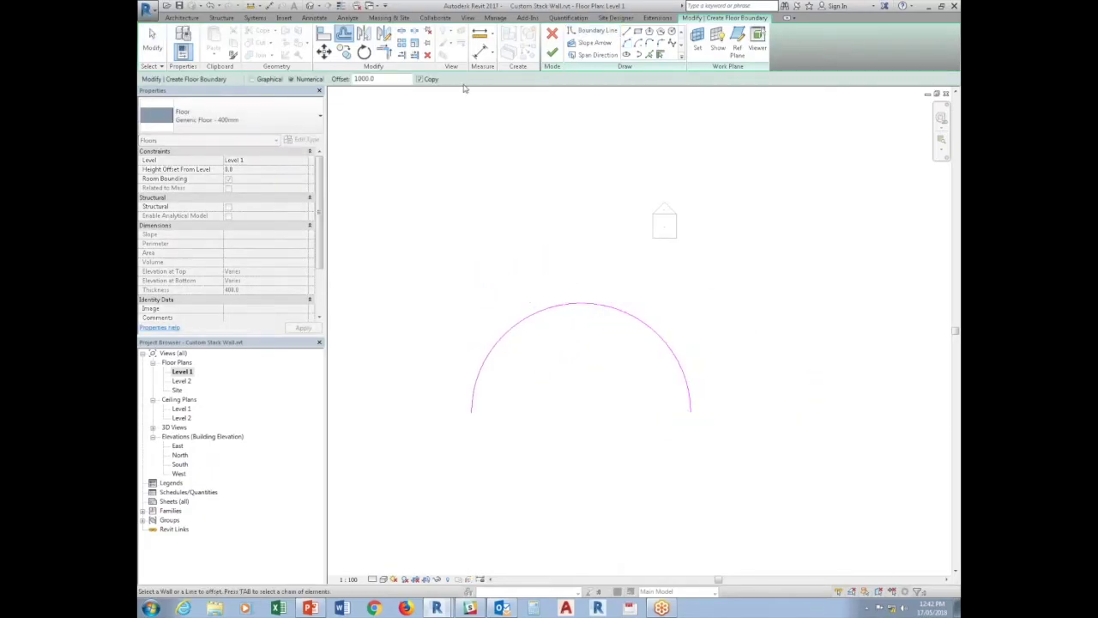
pyautogui.click(630, 319)
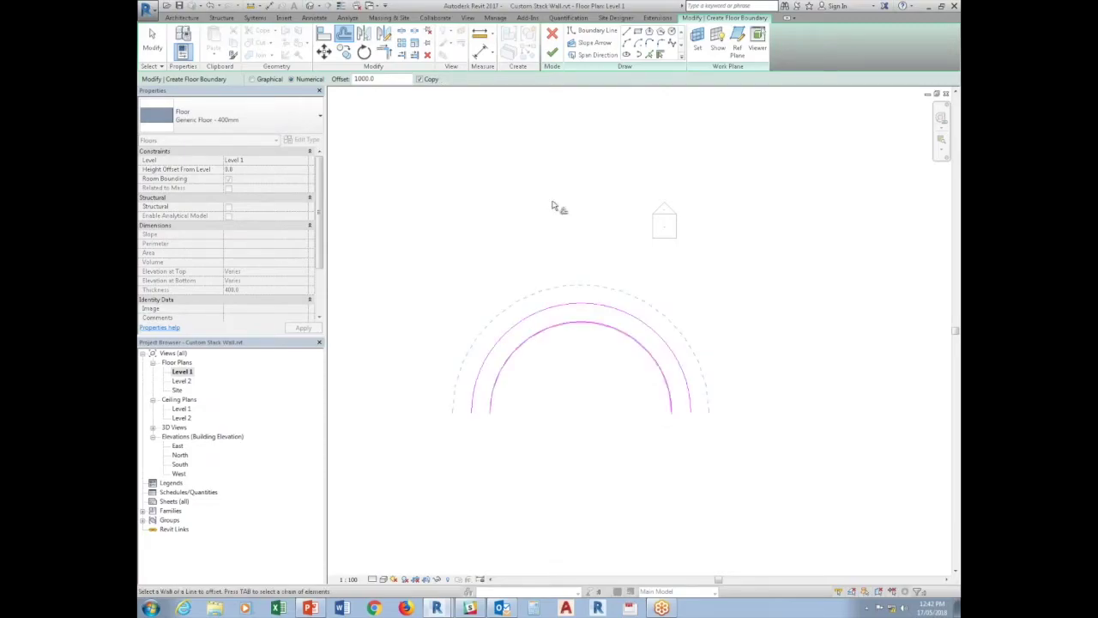
pyautogui.press('Escape')
# Step: Close both arc ends with short lines, finish the floor, and view it in 3D
pyautogui.click(597, 30)
pyautogui.click(471, 412)
pyautogui.click(490, 412)
pyautogui.click(690, 411)
pyautogui.click(671, 412)
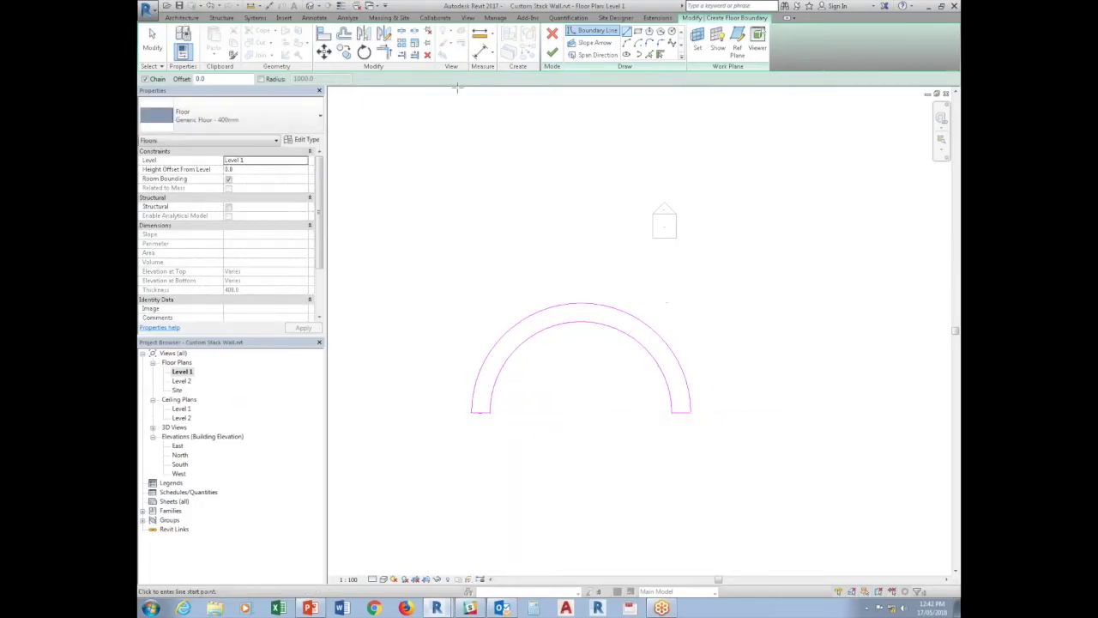
pyautogui.click(551, 53)
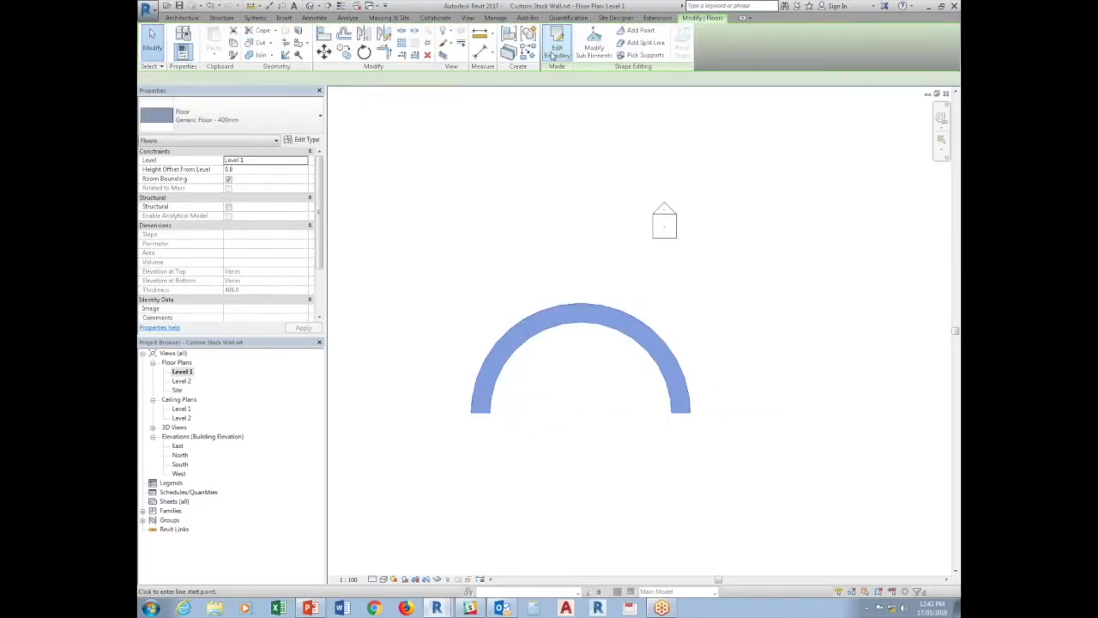
pyautogui.click(310, 6)
pyautogui.keyDown('shift'); pyautogui.moveTo(529, 392); pyautogui.dragTo(481, 478, button='middle'); pyautogui.keyUp('shift')
# Step: Open the arc floor's structure-layer material and pick Concrete, Lightweight
pyautogui.scroll(5, 608, 335)
pyautogui.scroll(-1, 644, 428)
pyautogui.scroll(-2, 541, 341)
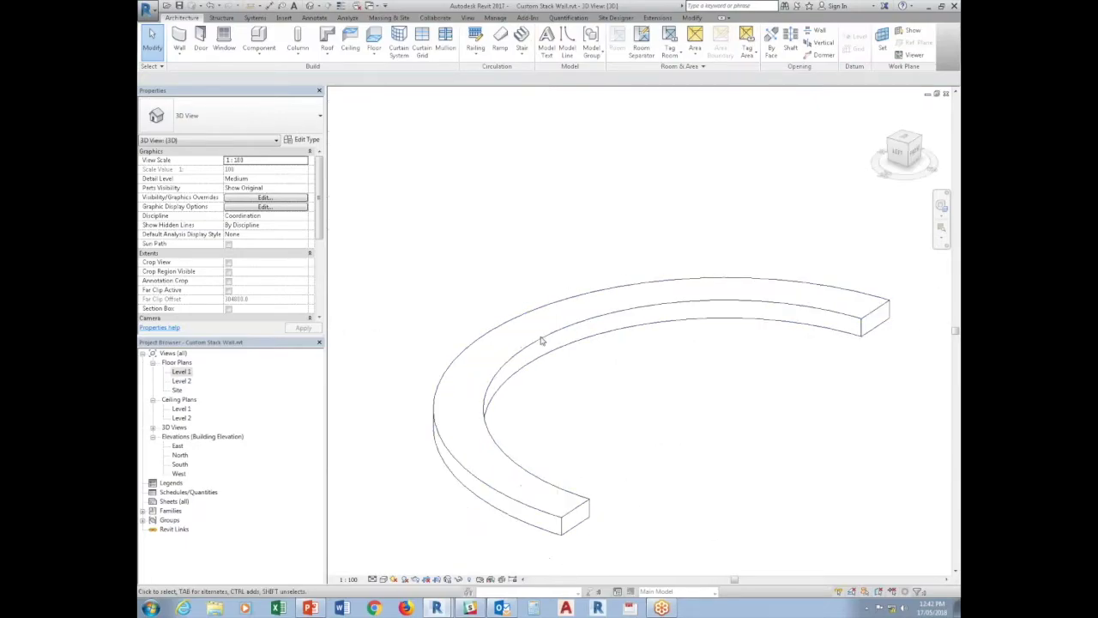
pyautogui.click(541, 340)
pyautogui.click(298, 142)
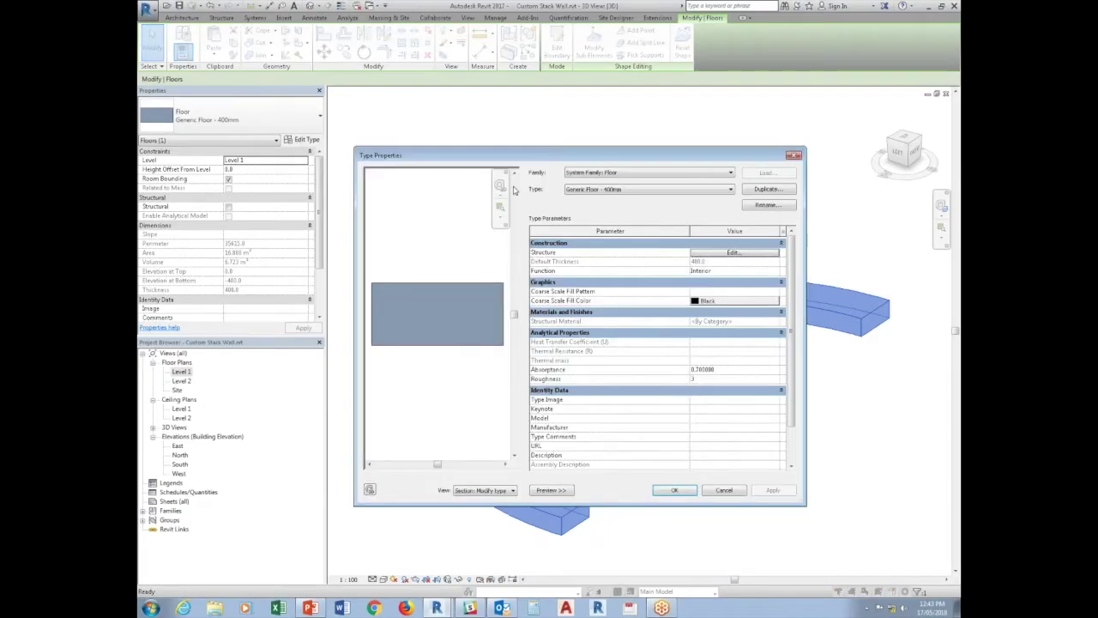
pyautogui.click(746, 253)
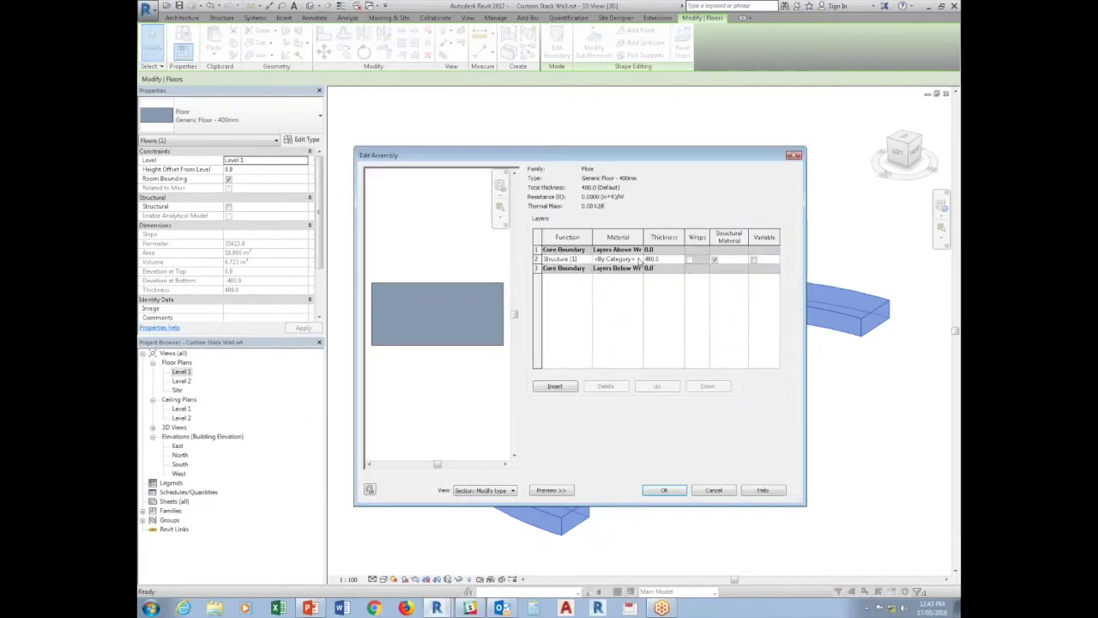
pyautogui.click(618, 259)
pyautogui.click(639, 259)
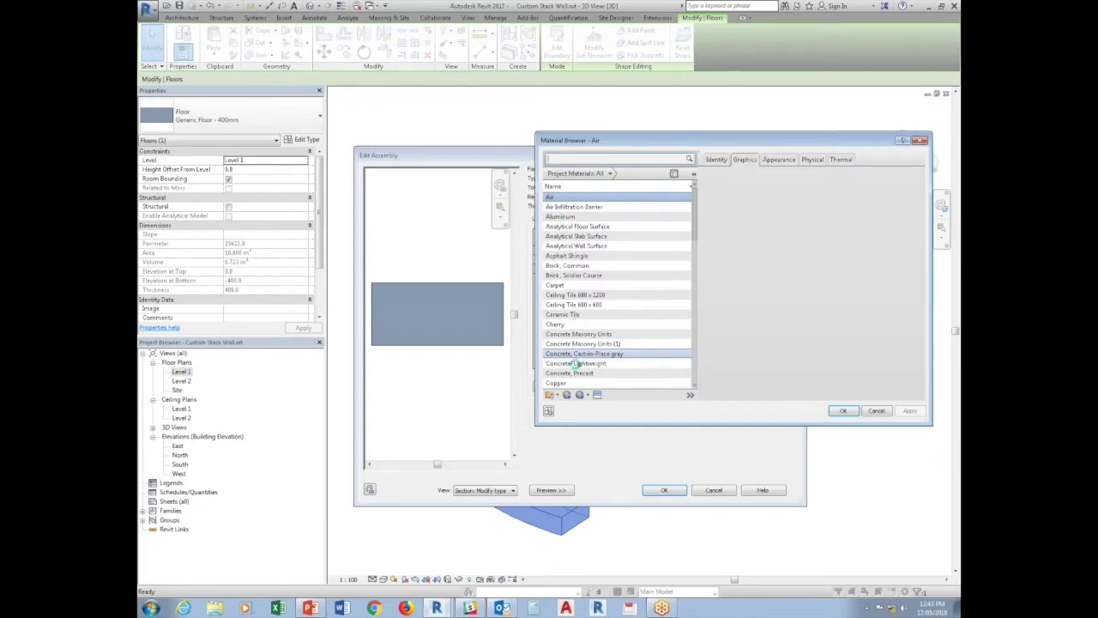
pyautogui.click(584, 364)
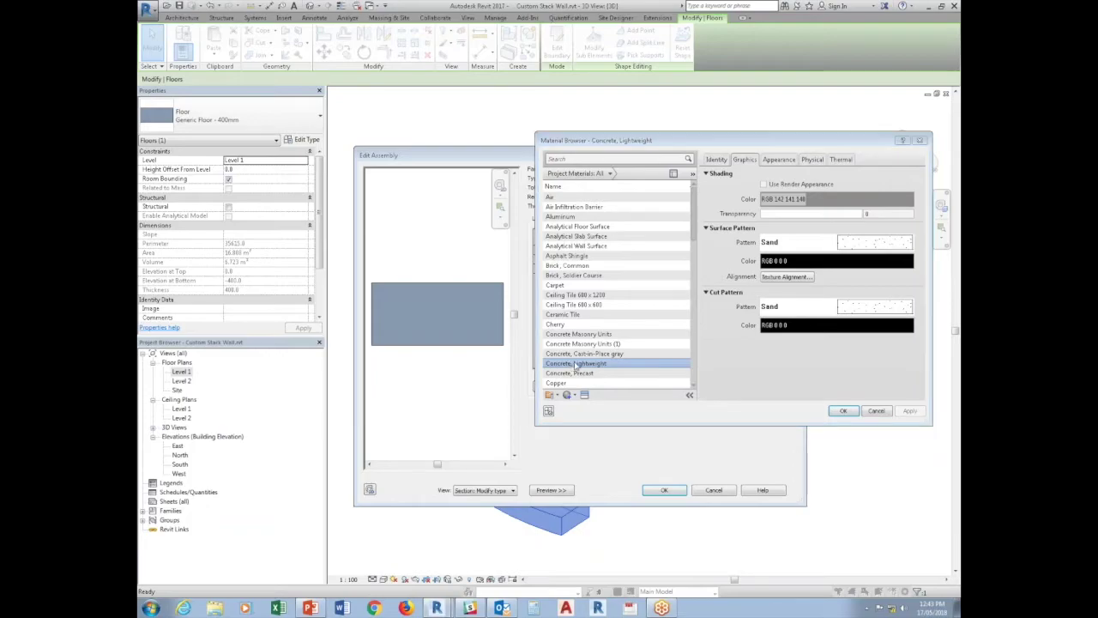
# Step: Duplicate Concrete, Lightweight and start a new Model surface pattern for it
pyautogui.rightClick(587, 367)
pyautogui.click(604, 379)
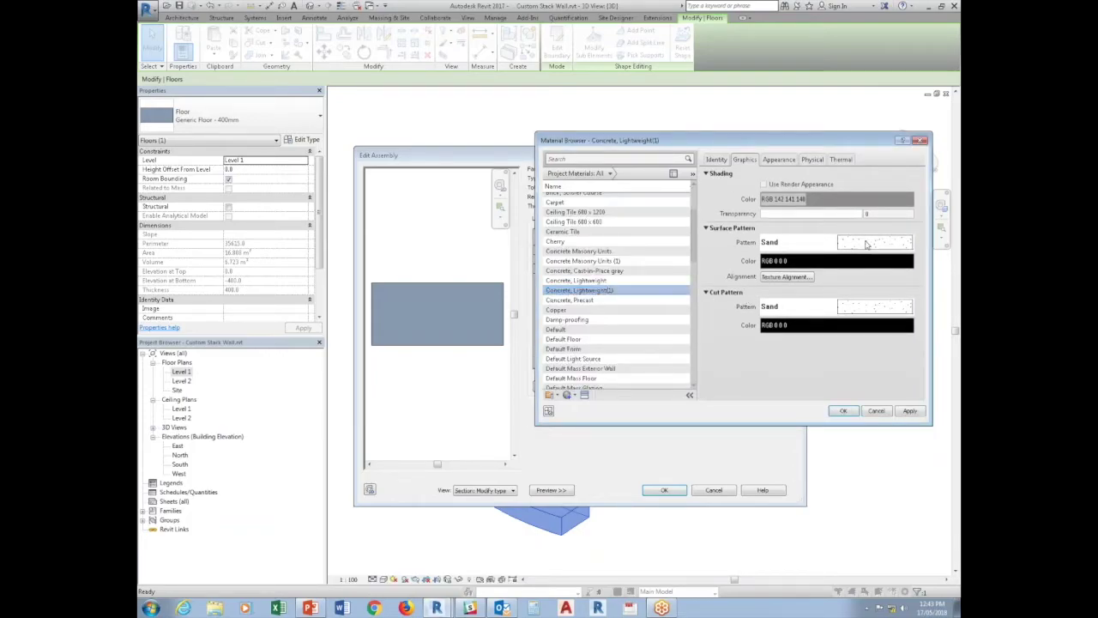
pyautogui.click(866, 242)
pyautogui.click(819, 470)
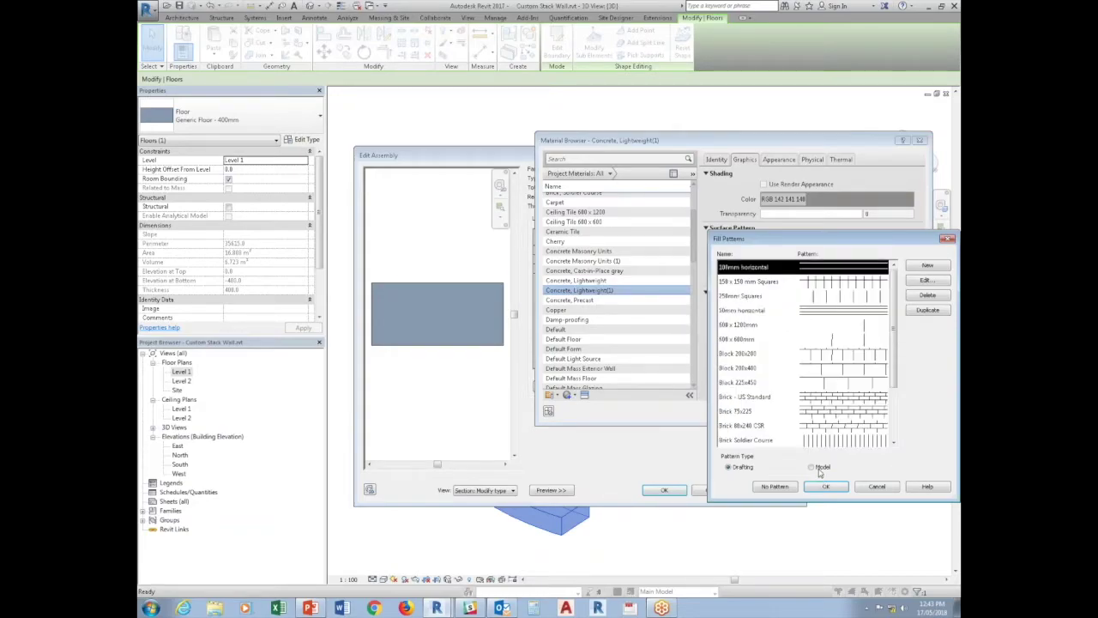
pyautogui.click(929, 268)
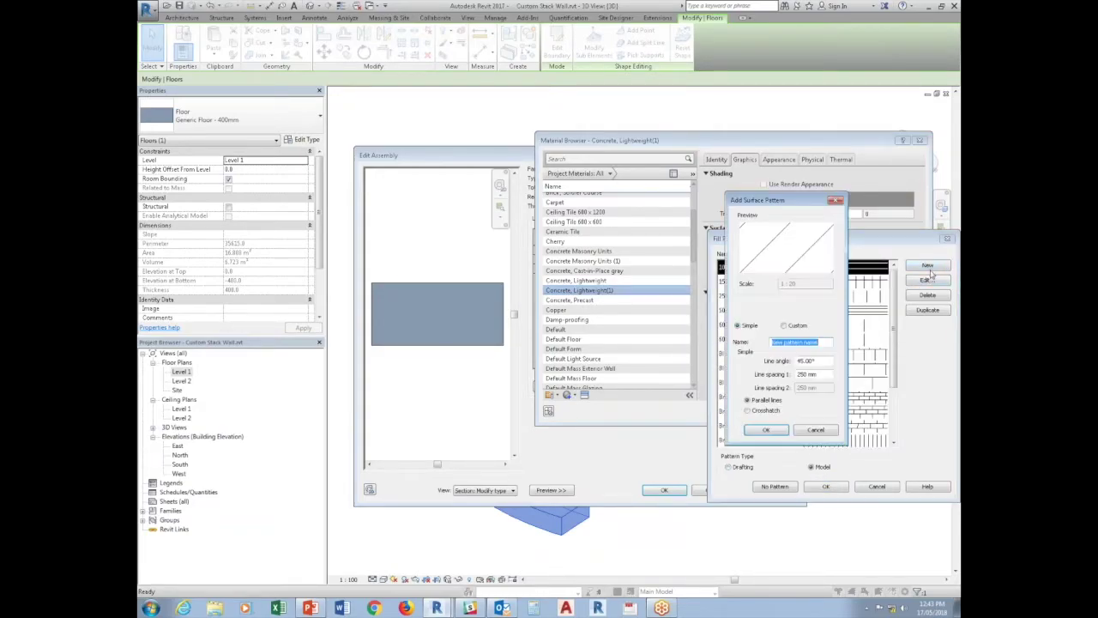
# Step: Make the new pattern Custom and browse BIM_Standards to the Hatches + Patterns library
pyautogui.click(785, 327)
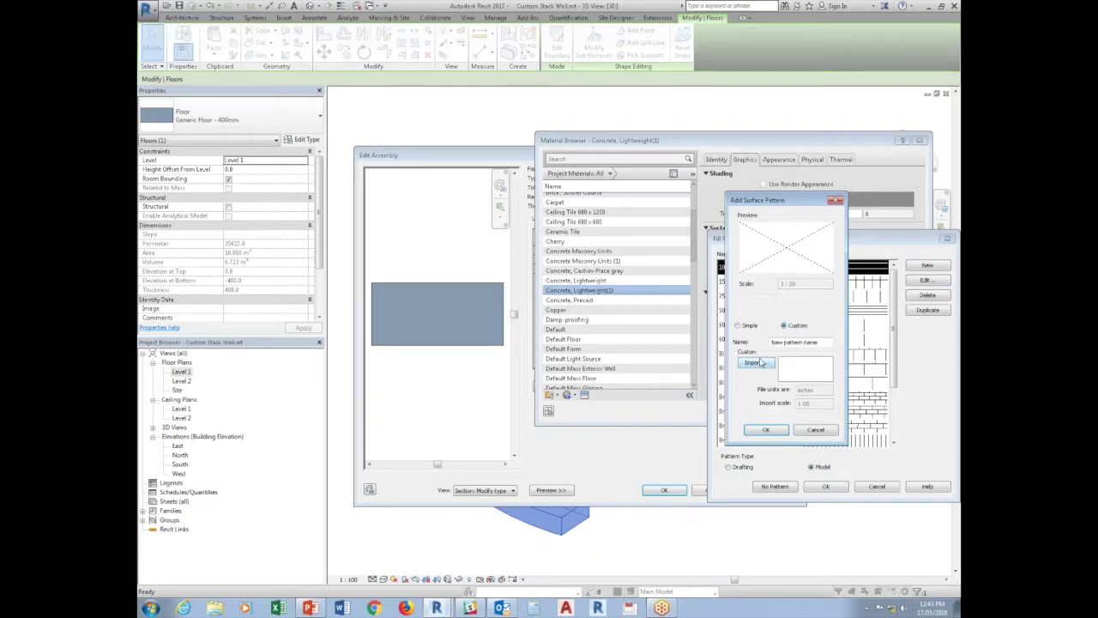
pyautogui.click(755, 363)
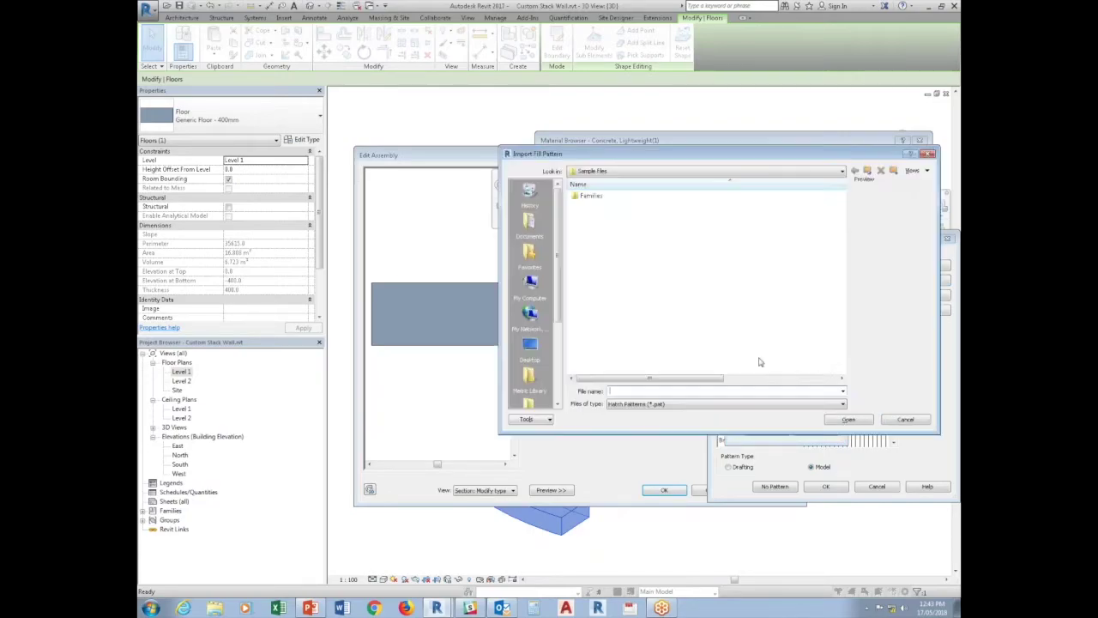
pyautogui.click(658, 172)
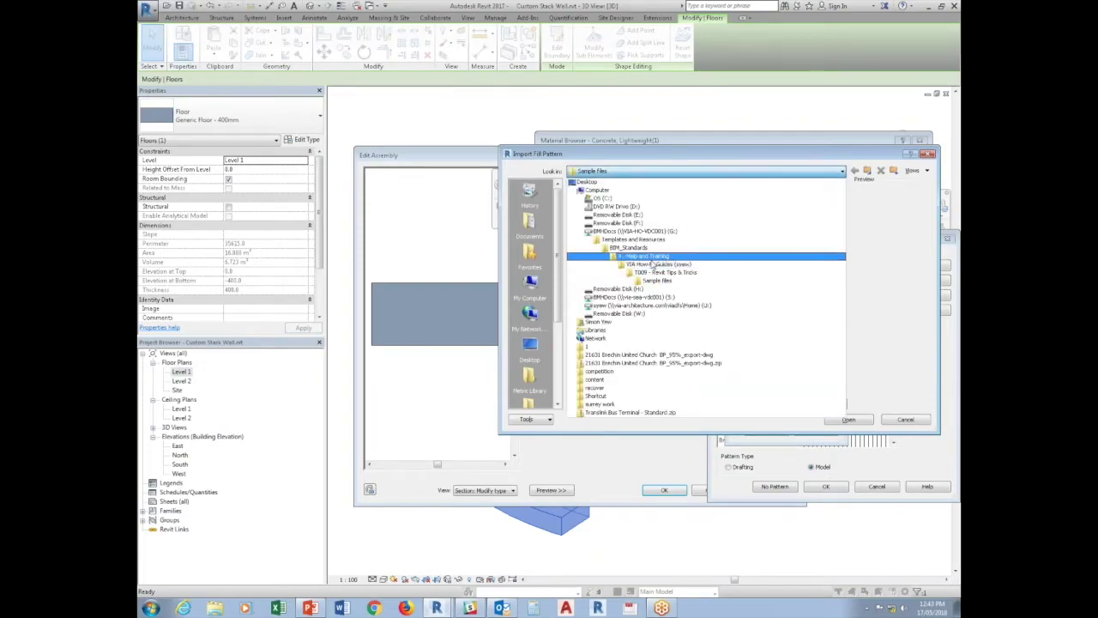
pyautogui.click(649, 248)
pyautogui.doubleClick(590, 206)
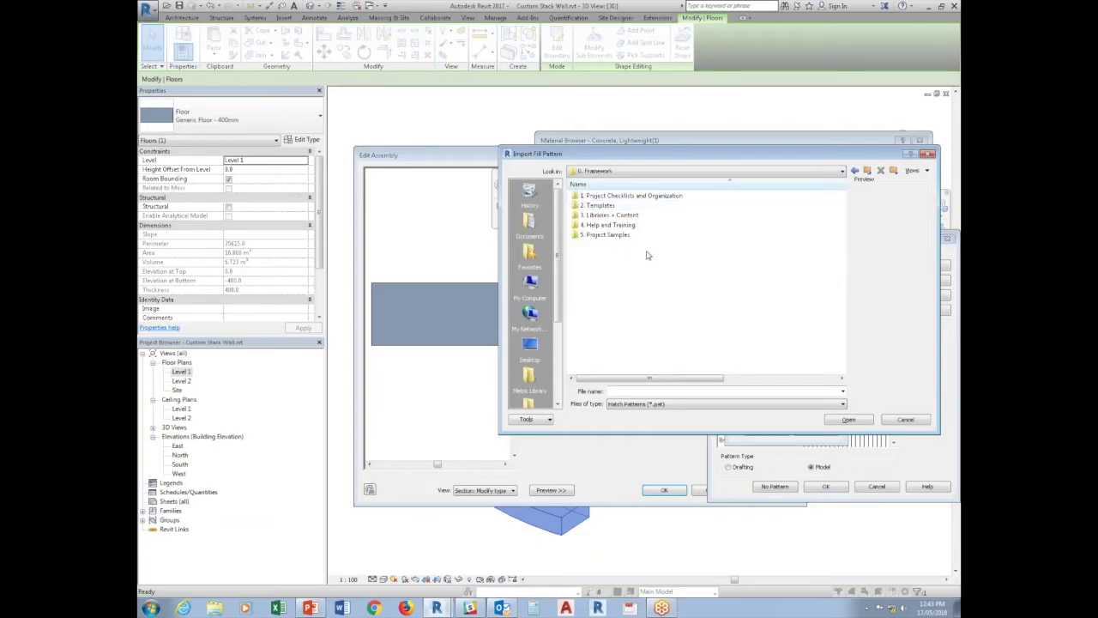
pyautogui.doubleClick(607, 216)
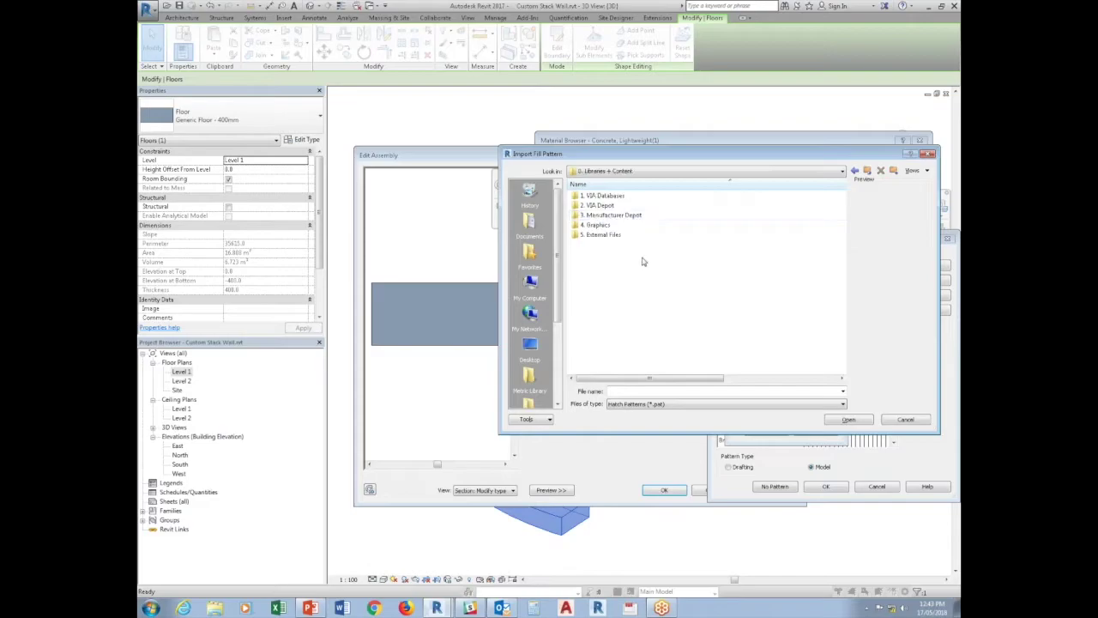
pyautogui.doubleClick(599, 226)
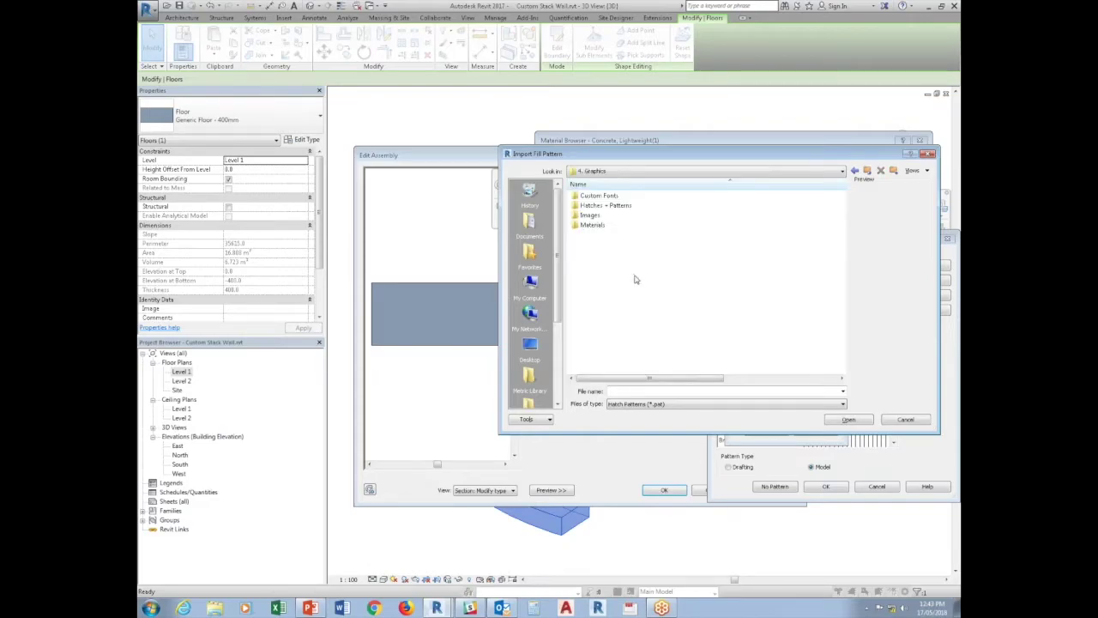
pyautogui.doubleClick(606, 206)
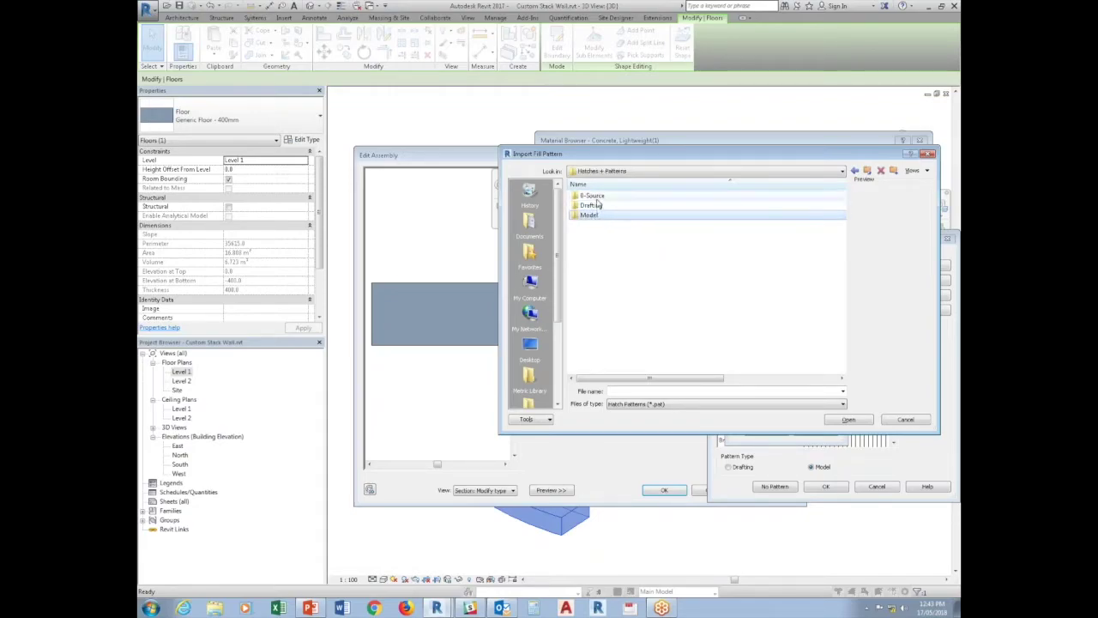
pyautogui.doubleClick(598, 197)
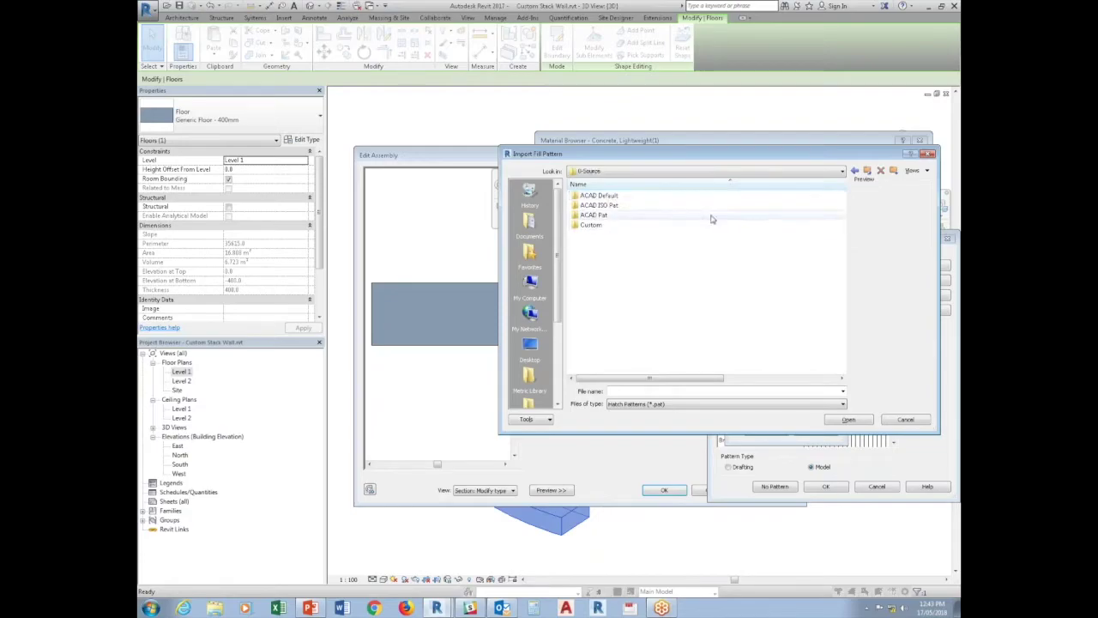
pyautogui.click(867, 170)
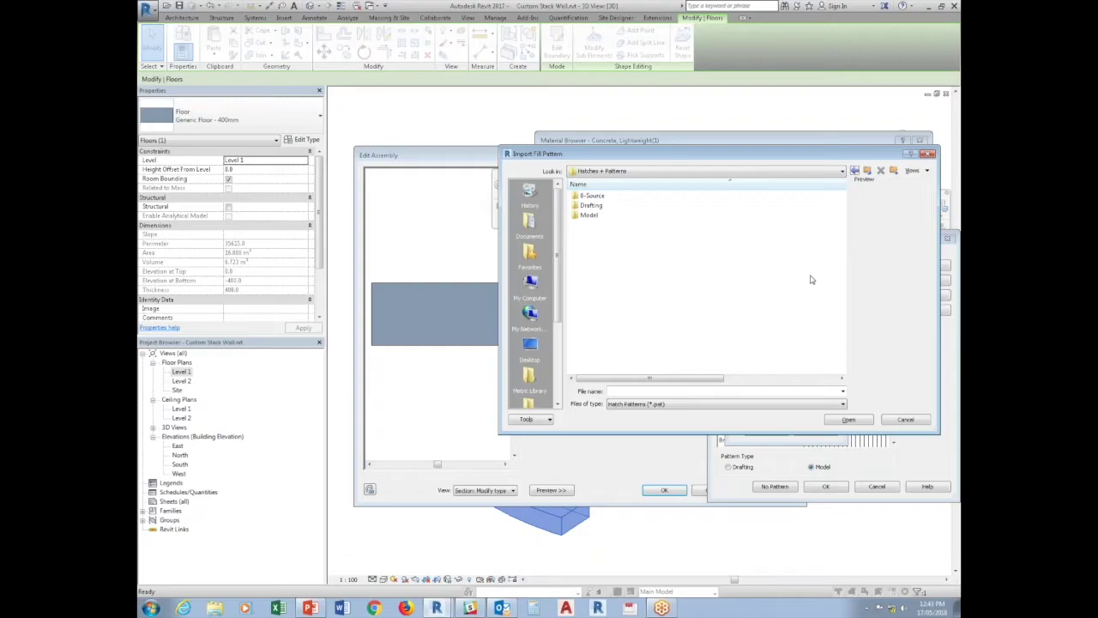
# Step: Load AR-HBONE-model.pat from the Model > ACAD patterns folder
pyautogui.doubleClick(590, 206)
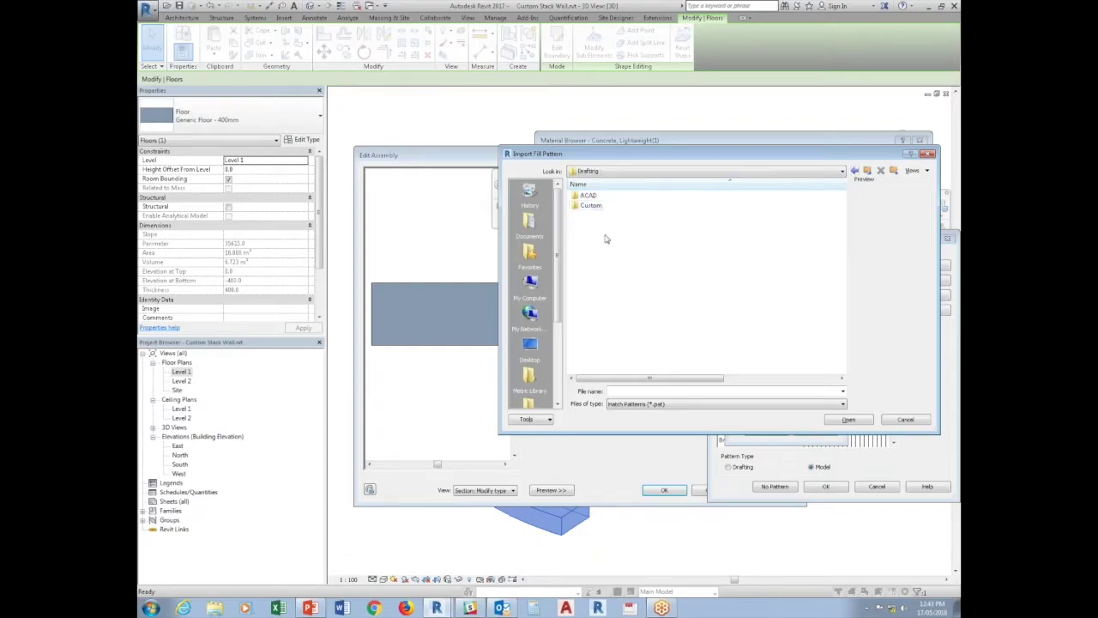
pyautogui.doubleClick(599, 199)
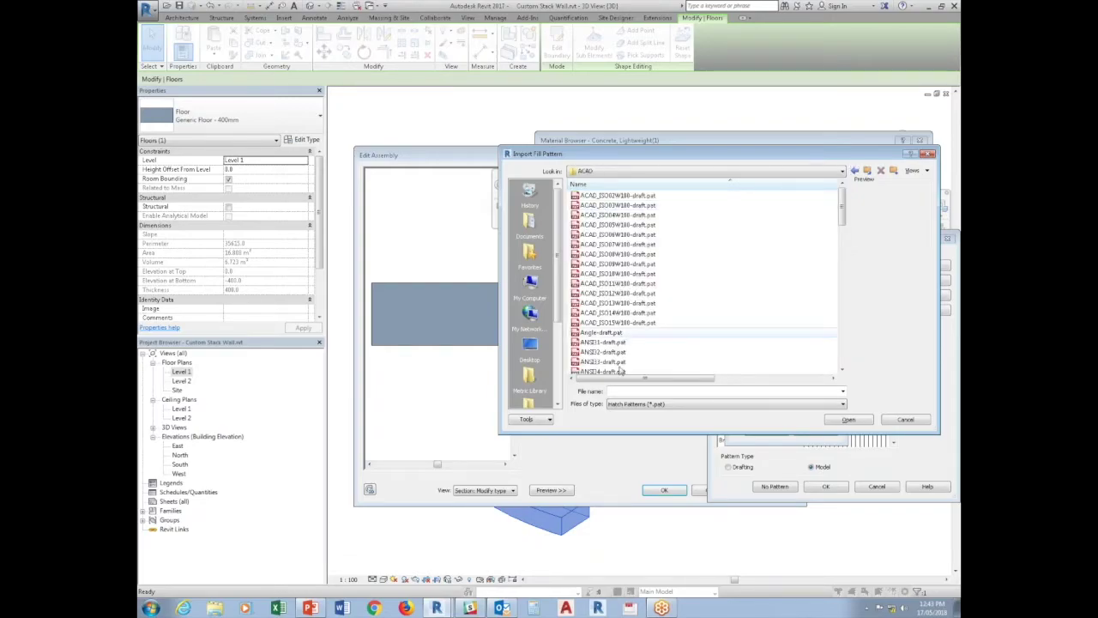
pyautogui.click(866, 170)
pyautogui.click(866, 171)
pyautogui.doubleClick(589, 214)
pyautogui.doubleClick(588, 195)
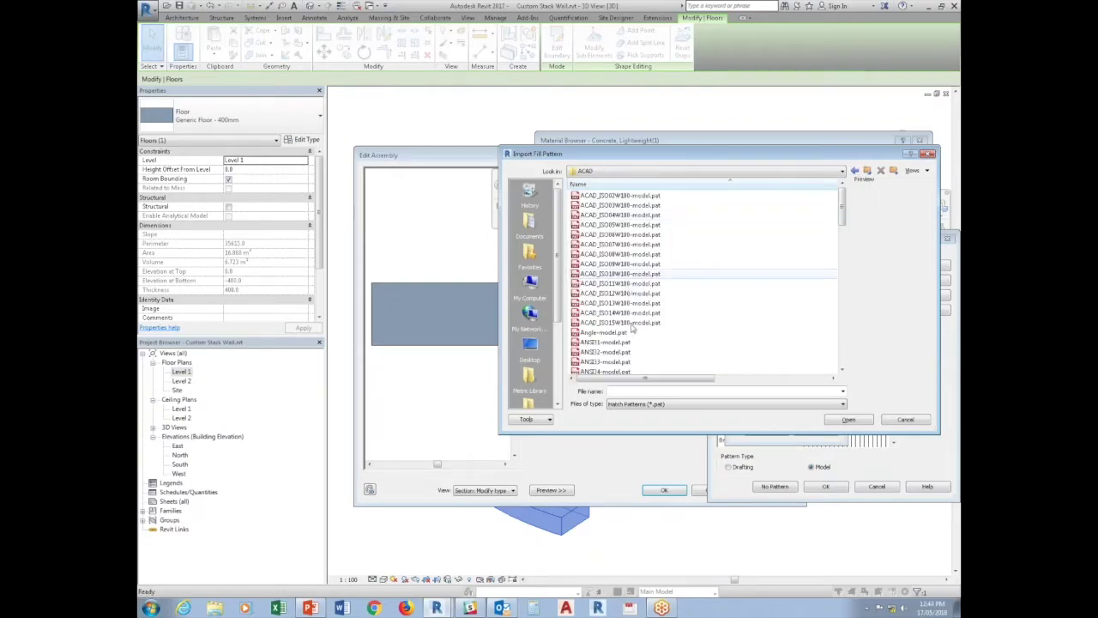
pyautogui.scroll(-5, 639, 367)
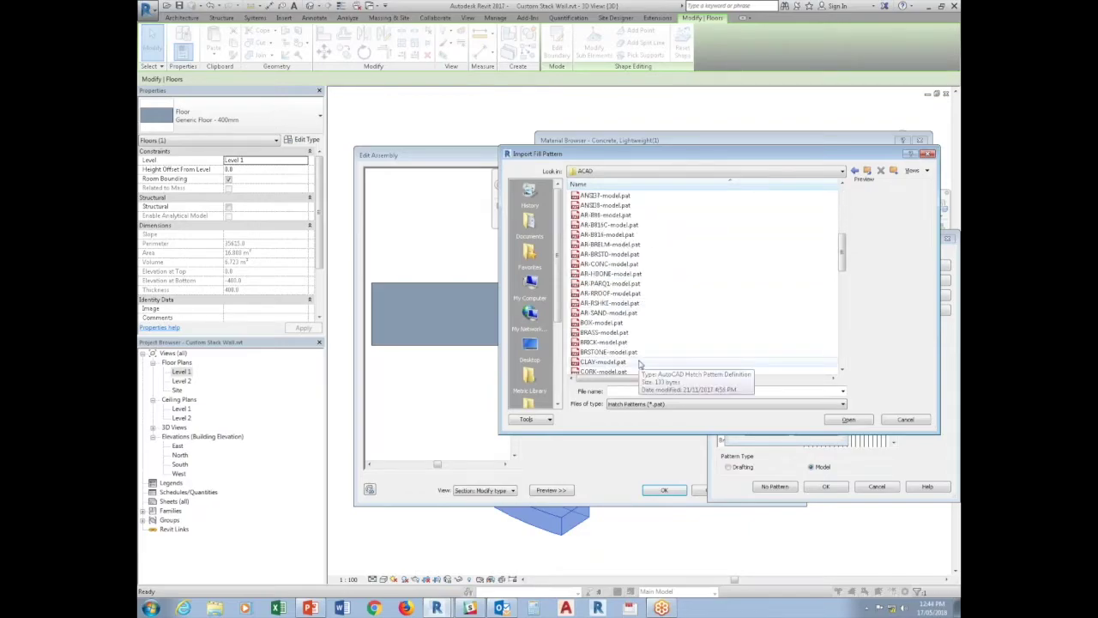
pyautogui.click(622, 274)
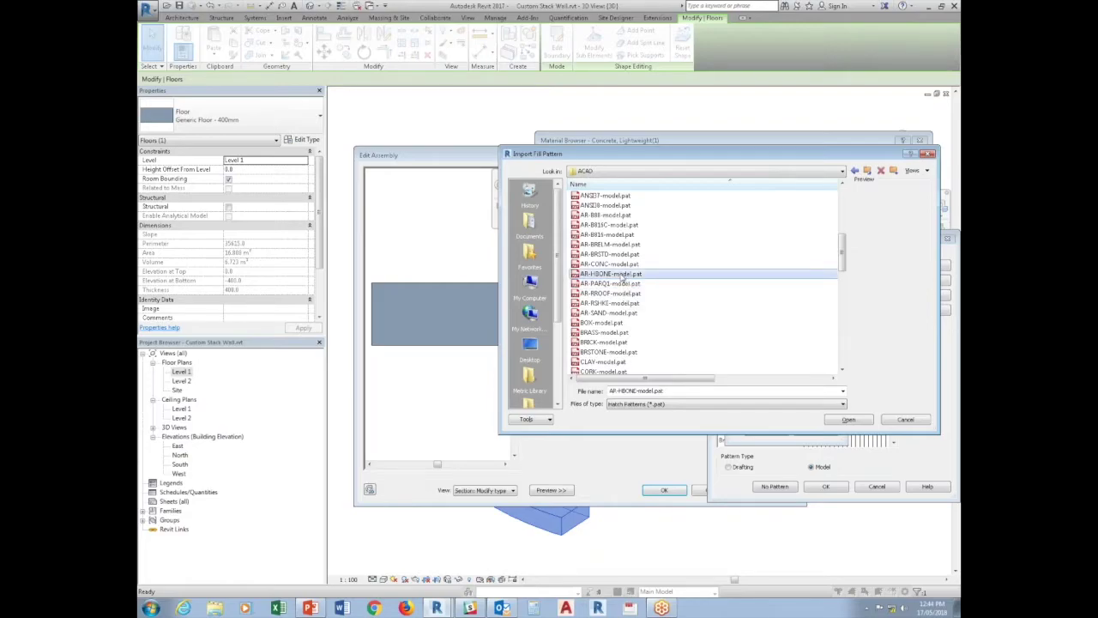
pyautogui.click(848, 419)
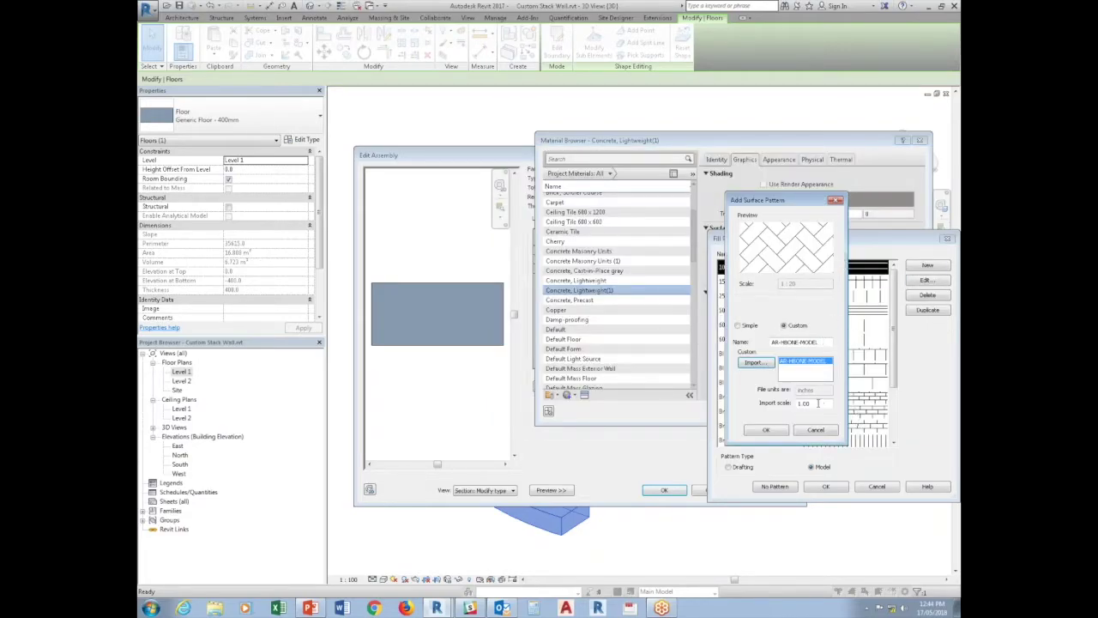
# Step: Set the import scale to 4 and name the pattern AR-HBONE-MODEL x4
pyautogui.press('Tab')
pyautogui.write('4')
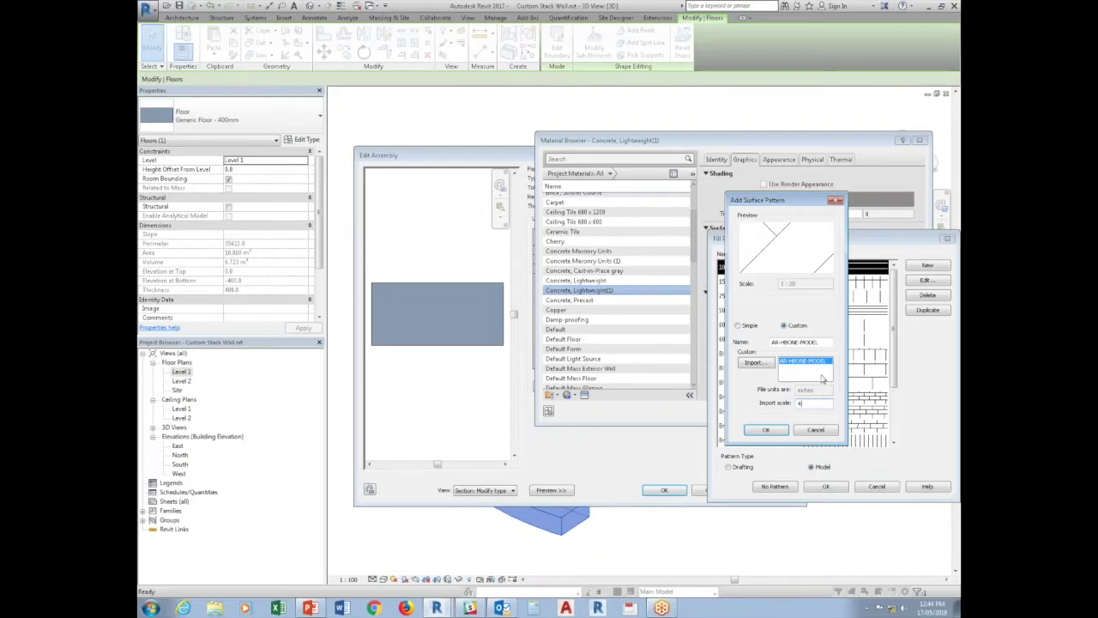
pyautogui.click(819, 341)
pyautogui.click(779, 427)
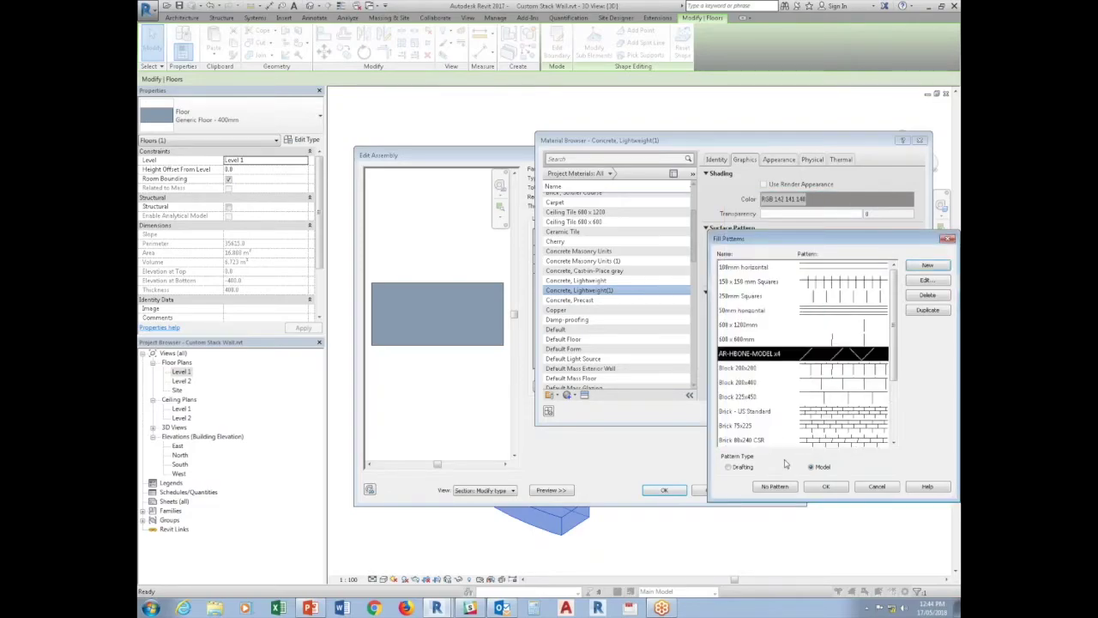
pyautogui.click(926, 280)
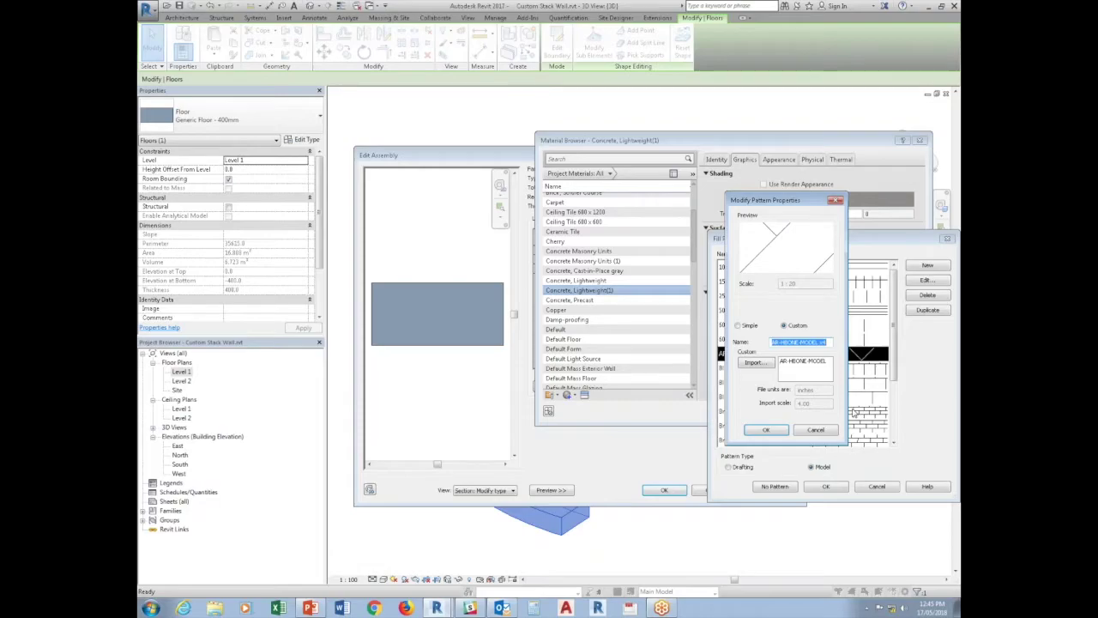
pyautogui.click(767, 430)
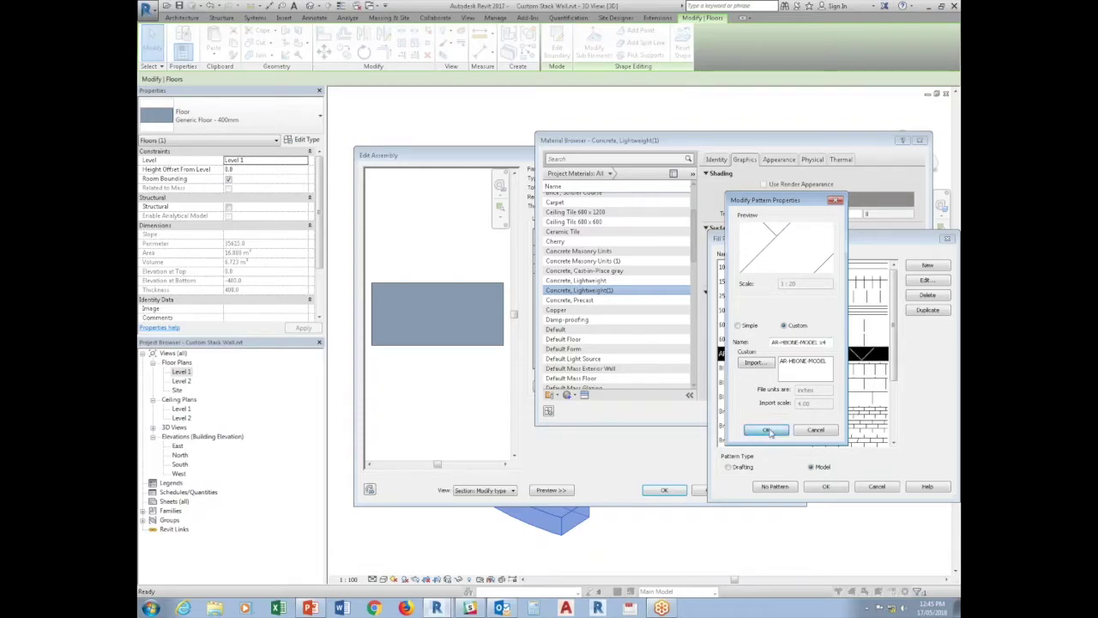
# Step: Assign AR-HBONE-MODEL x4 as the material's surface pattern and apply it to the floor type
pyautogui.click(825, 486)
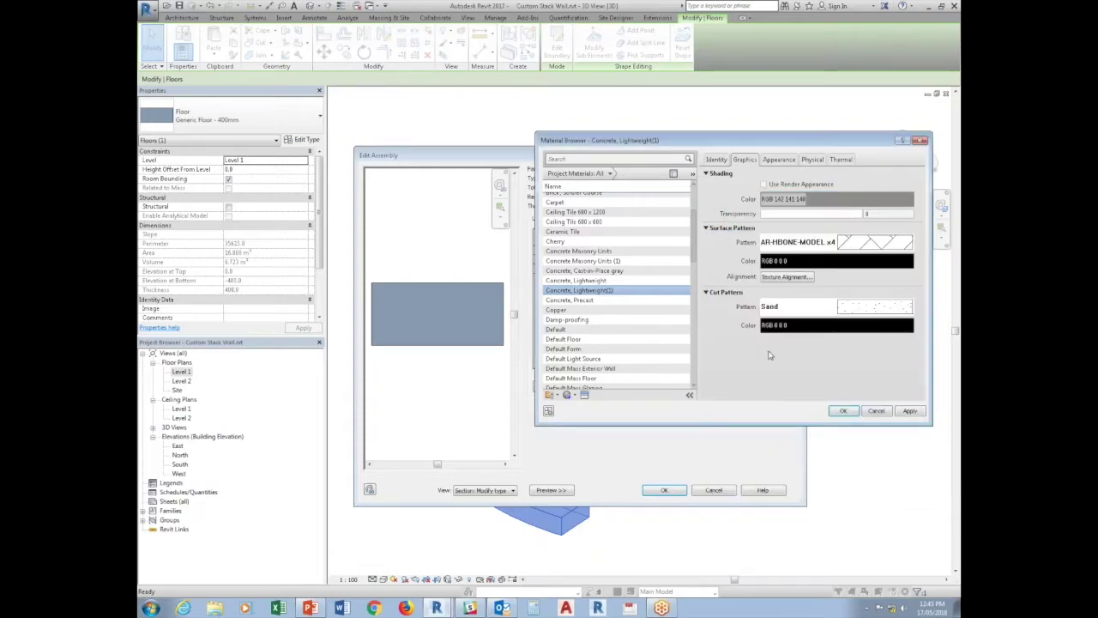
pyautogui.click(844, 409)
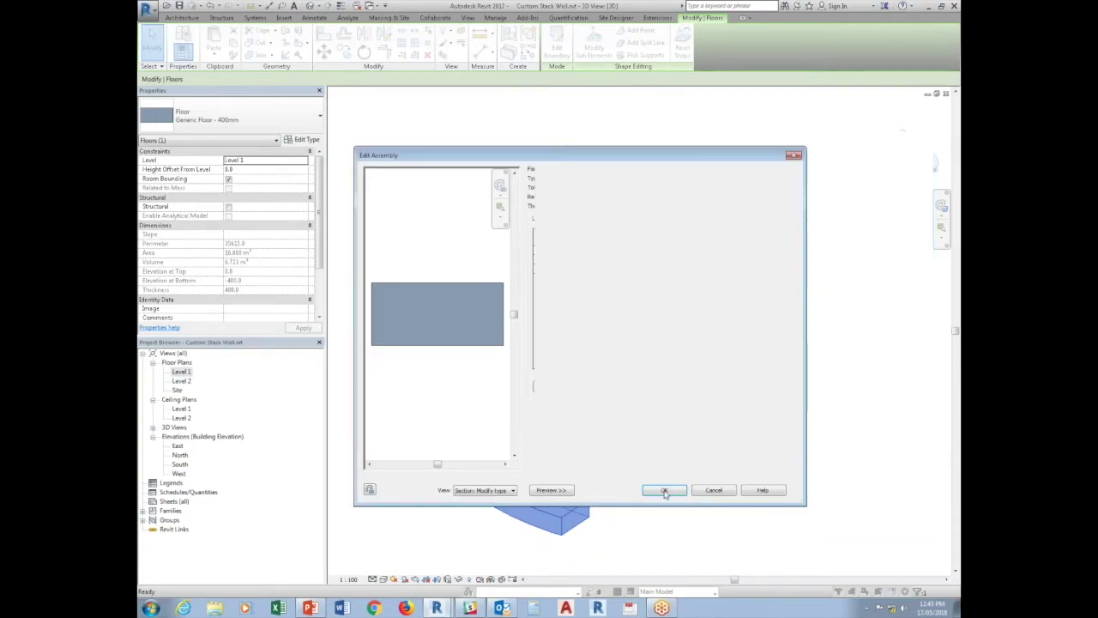
pyautogui.click(664, 491)
pyautogui.click(671, 493)
pyautogui.click(769, 483)
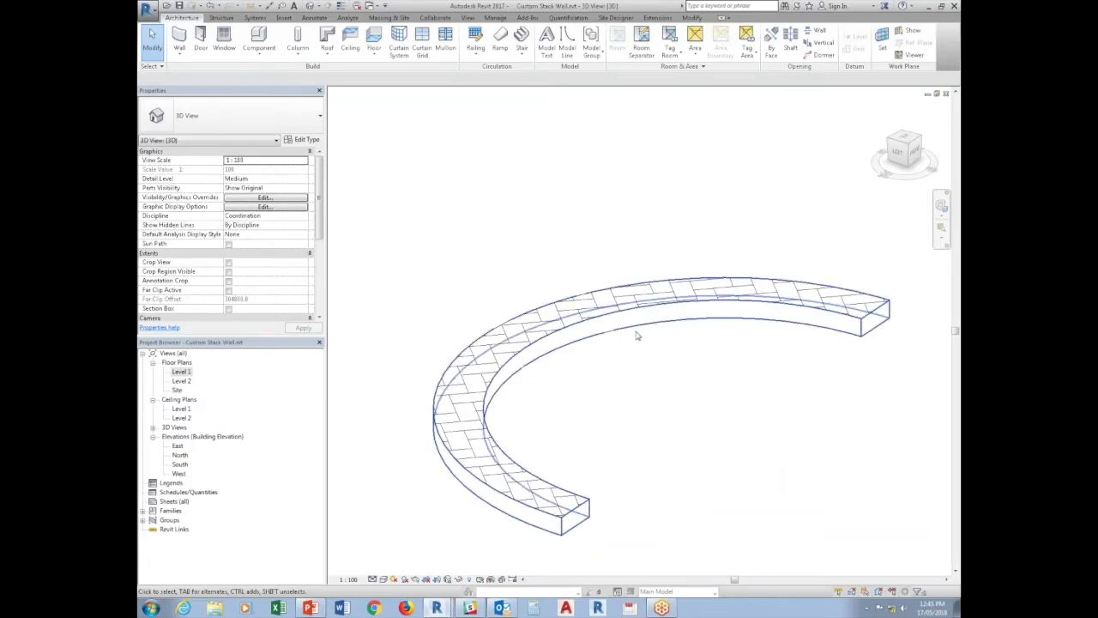
pyautogui.click(560, 333)
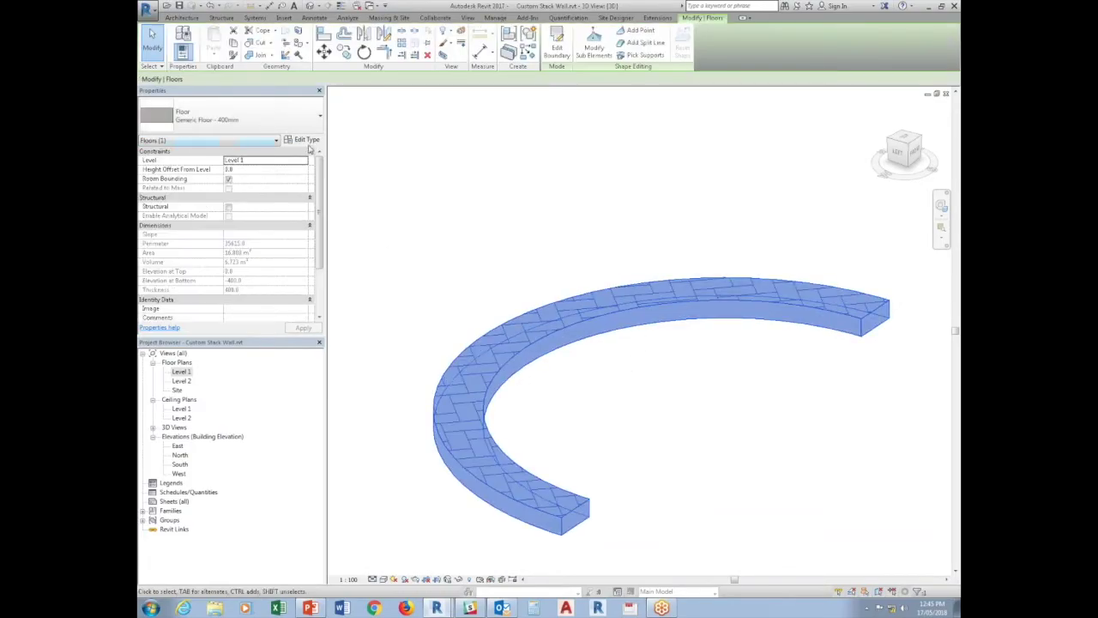
# Step: Create a new simple surface pattern called 'vertical line' with a 90° line angle
pyautogui.click(306, 139)
pyautogui.click(744, 251)
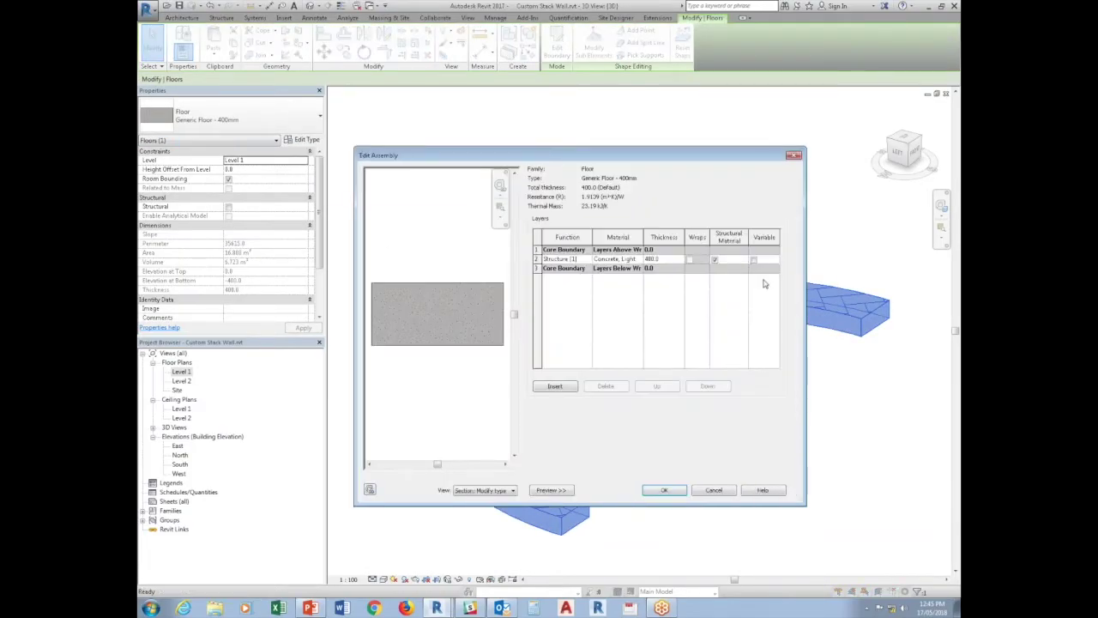
pyautogui.click(642, 259)
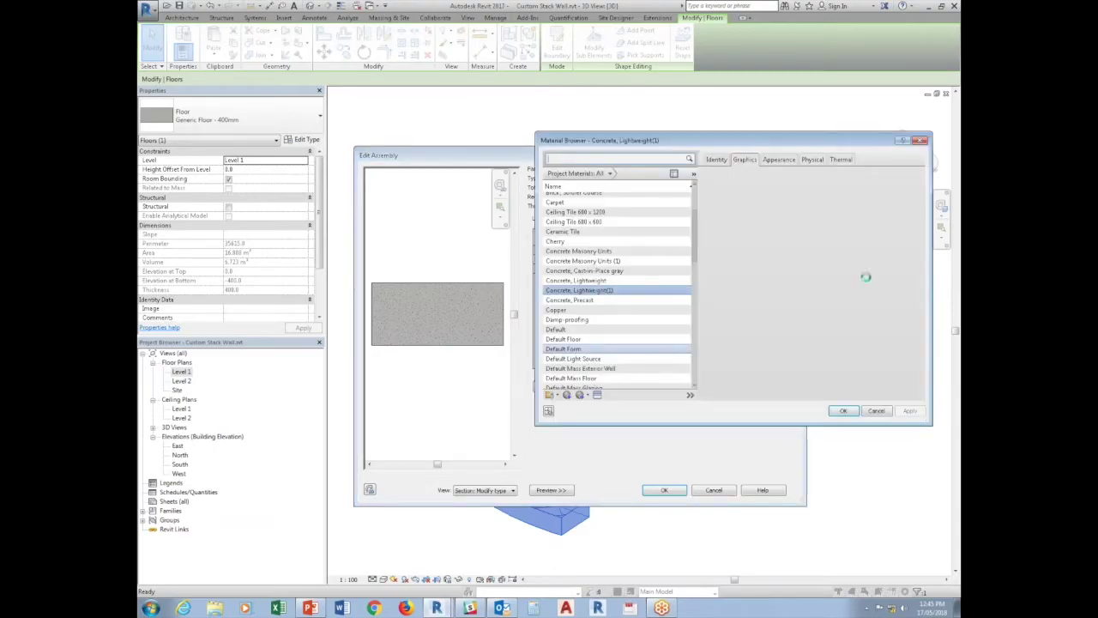
pyautogui.click(871, 251)
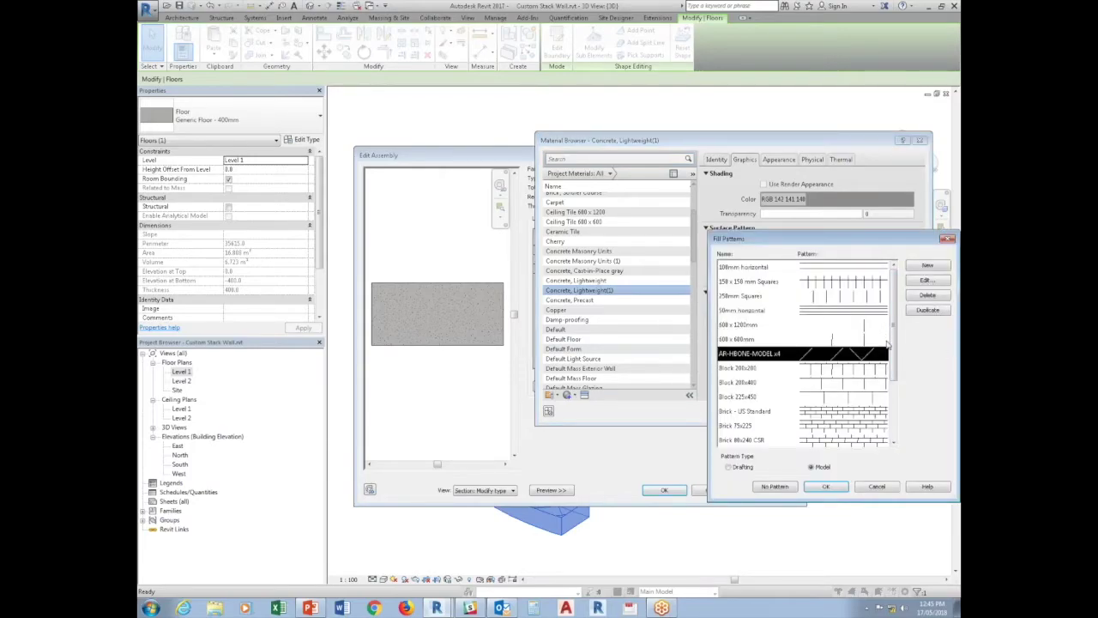
pyautogui.click(933, 268)
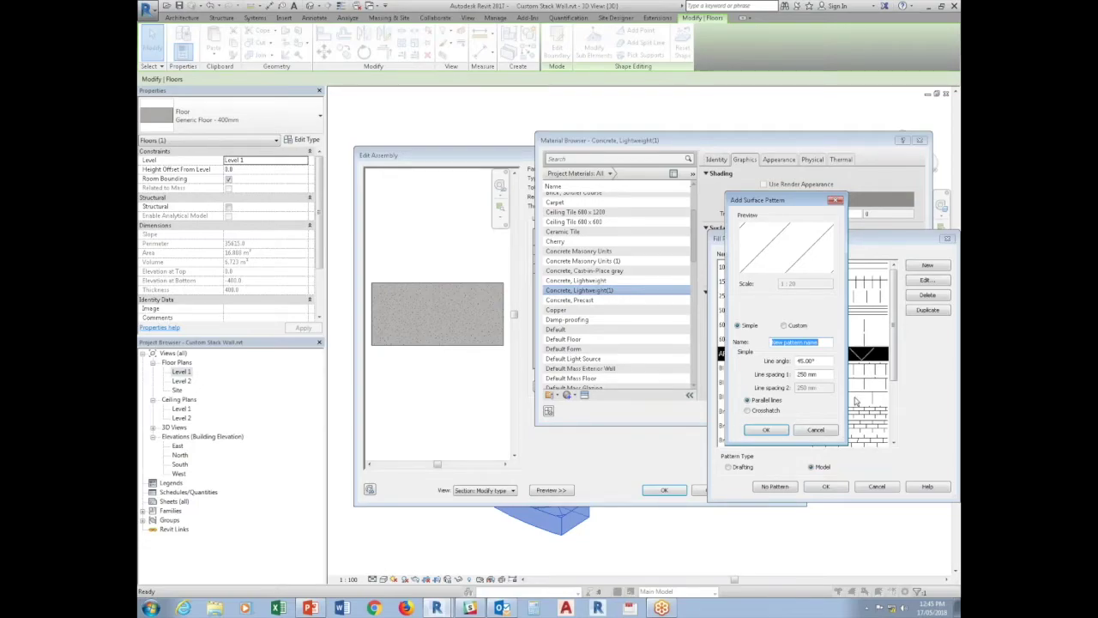
pyautogui.write('ve')
pyautogui.write('ne')
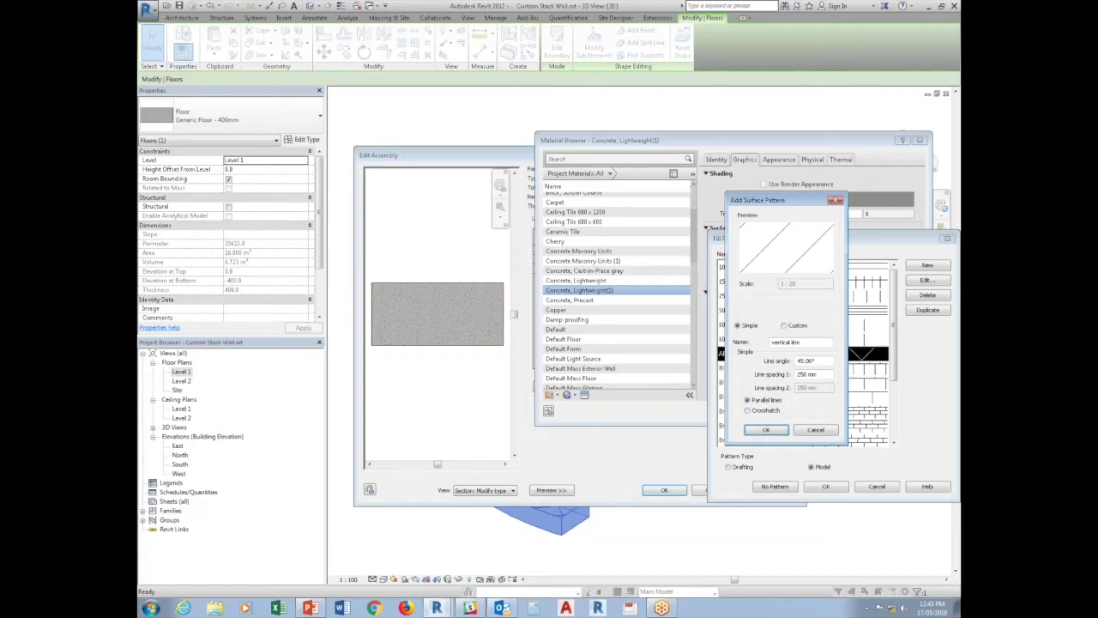
pyautogui.doubleClick(806, 361)
pyautogui.write('90')
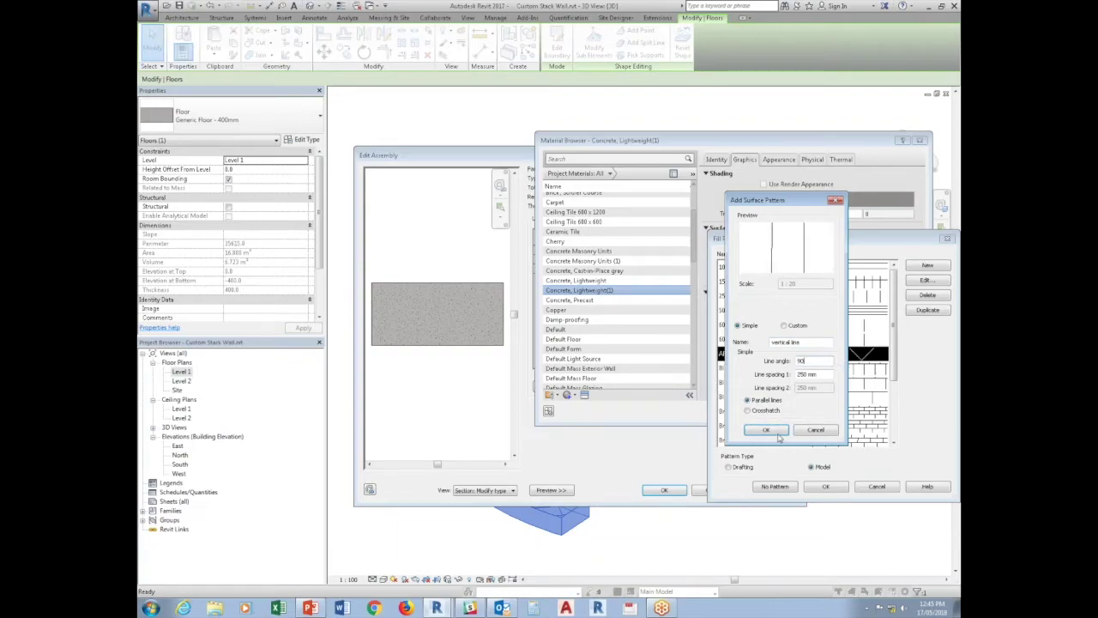
pyautogui.click(767, 432)
# Step: Assign 'vertical line' to the floor material and apply it through all dialogs
pyautogui.click(824, 486)
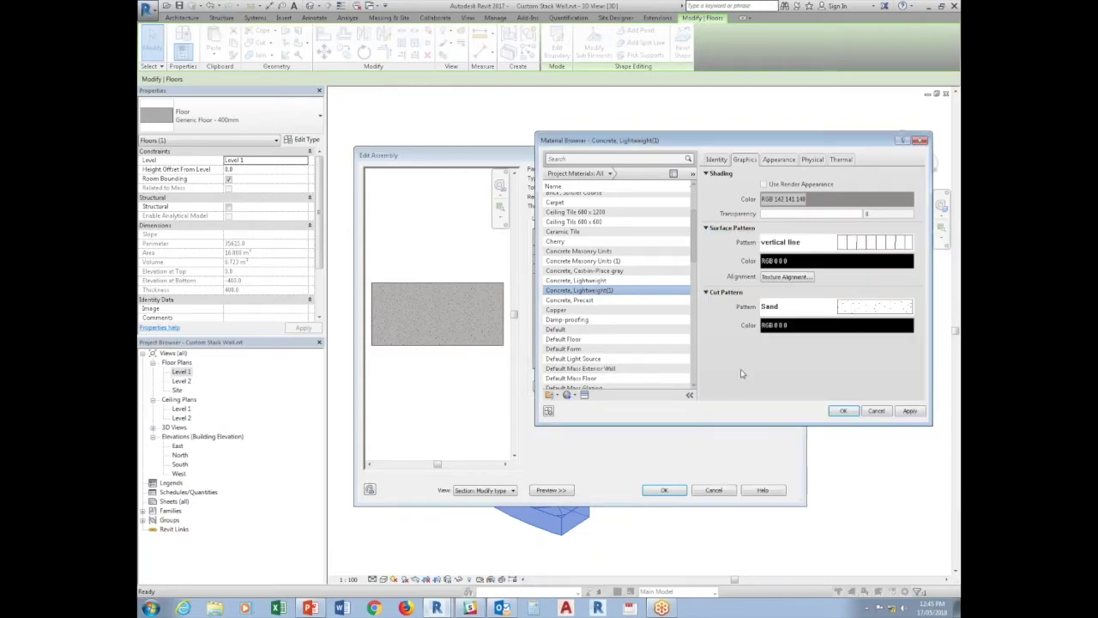
pyautogui.click(843, 411)
pyautogui.click(663, 490)
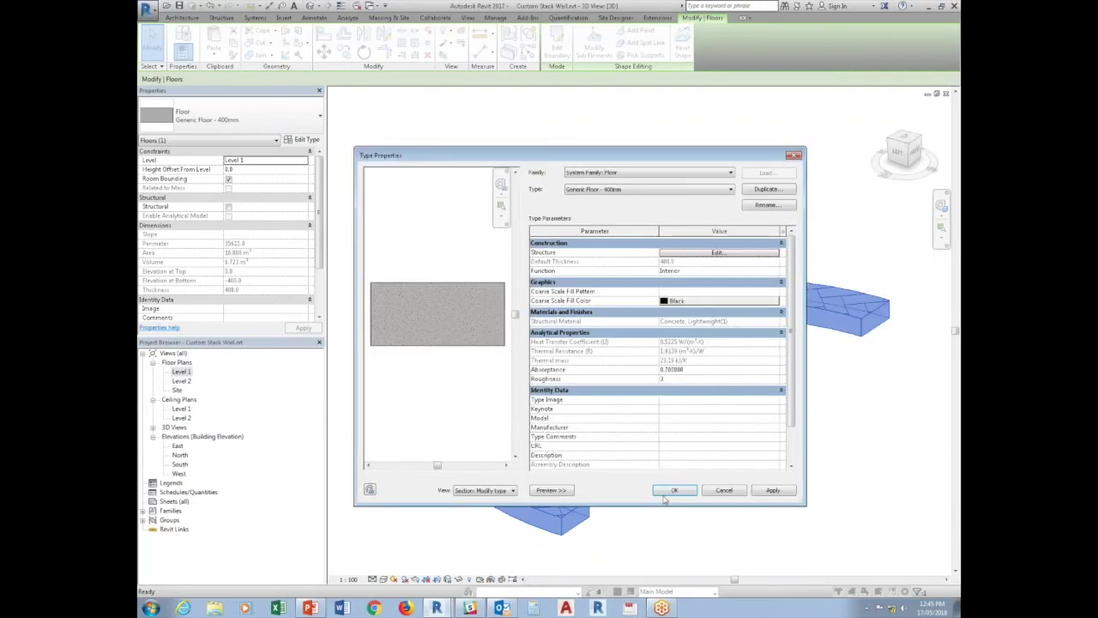
pyautogui.click(672, 490)
pyautogui.click(644, 497)
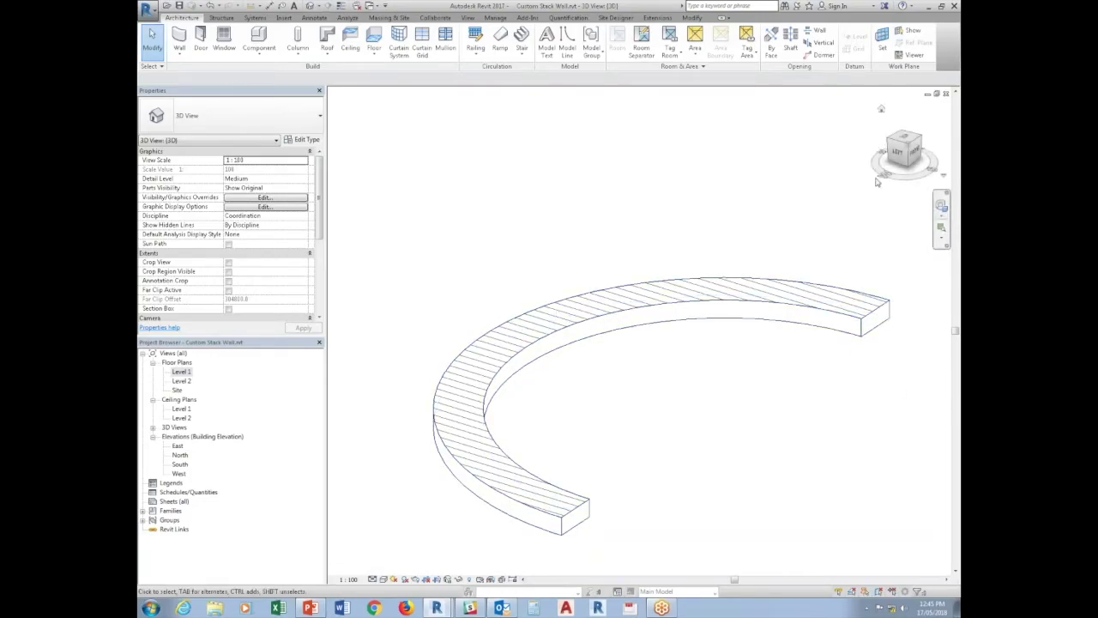
pyautogui.click(755, 292)
pyautogui.click(593, 43)
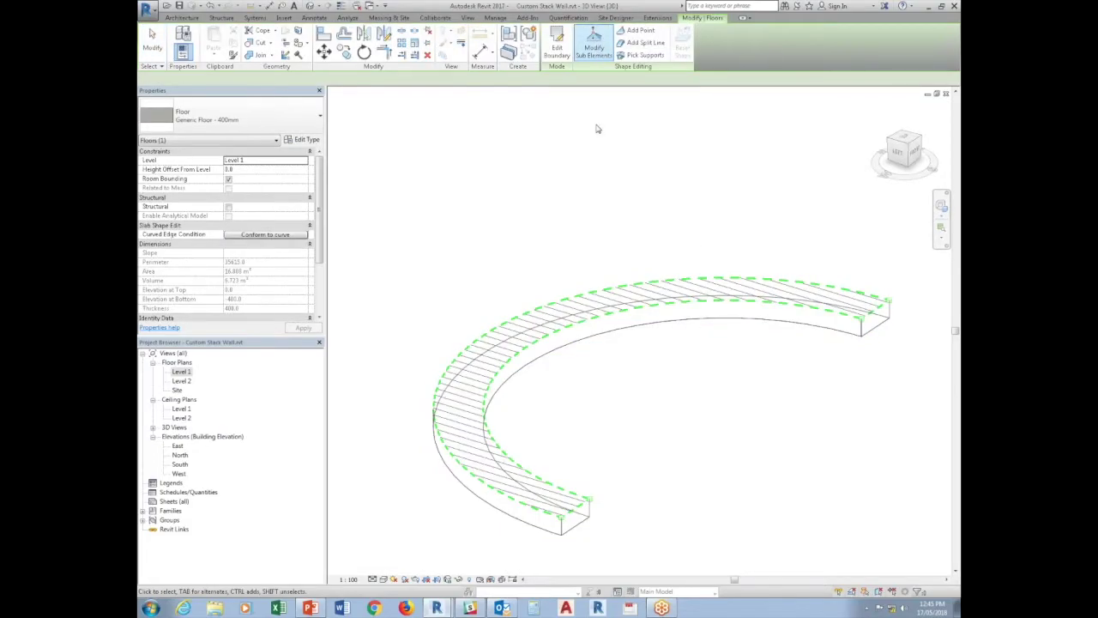
pyautogui.click(536, 341)
pyautogui.click(731, 404)
pyautogui.write('-400')
pyautogui.press('Return')
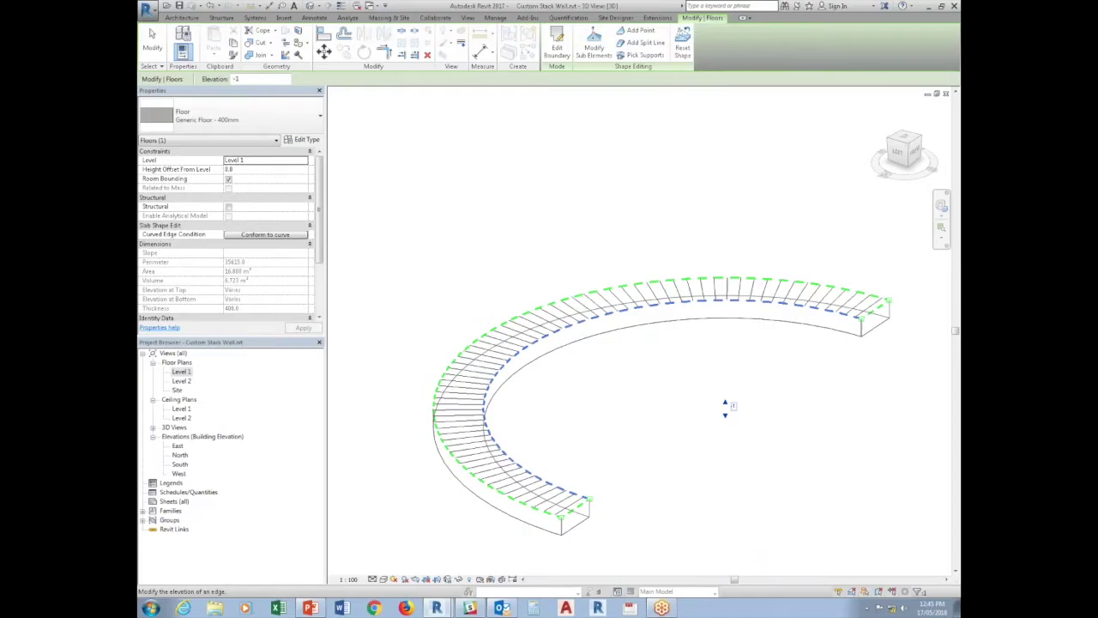
pyautogui.click(725, 461)
pyautogui.scroll(4, 754, 481)
pyautogui.keyDown('shift'); pyautogui.moveTo(754, 480); pyautogui.dragTo(470, 352, button='middle'); pyautogui.keyUp('shift')
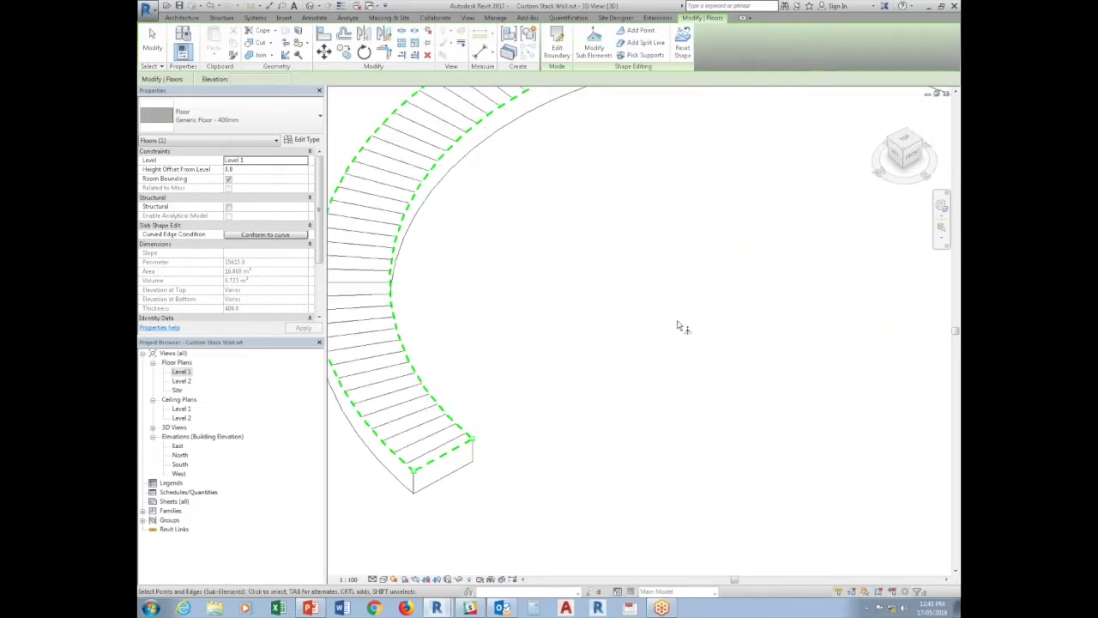
pyautogui.moveTo(709, 353)
pyautogui.keyDown('shift'); pyautogui.mouseDown(button='middle')
pyautogui.moveTo(715, 410)
pyautogui.moveTo(657, 449)
pyautogui.mouseUp(button='middle'); pyautogui.keyUp('shift')
pyautogui.press('Escape')
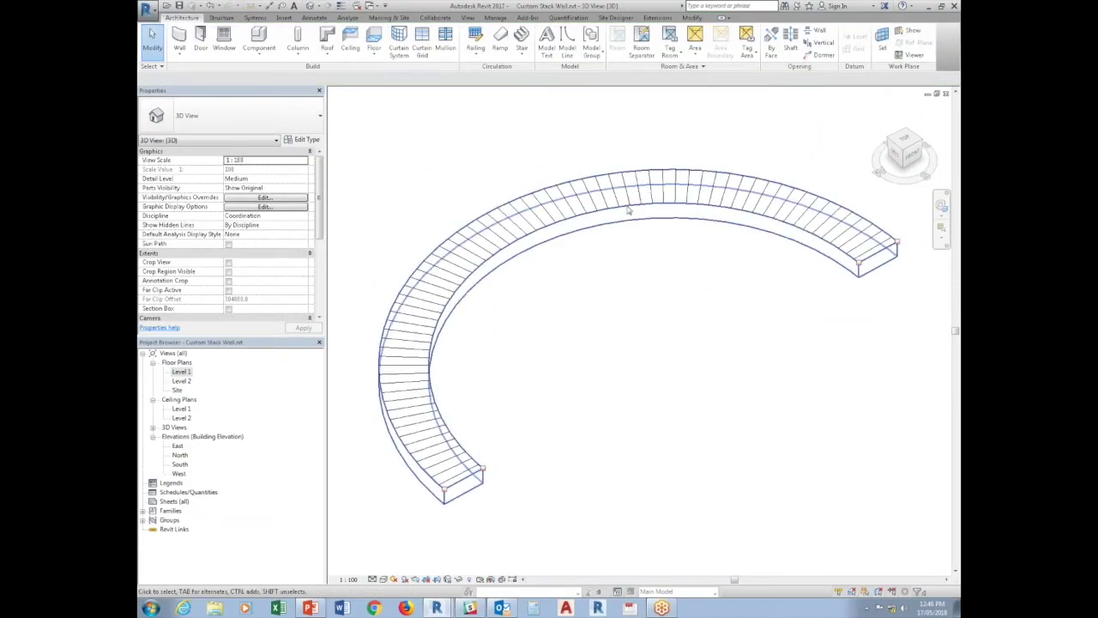
pyautogui.click(630, 211)
pyautogui.click(598, 44)
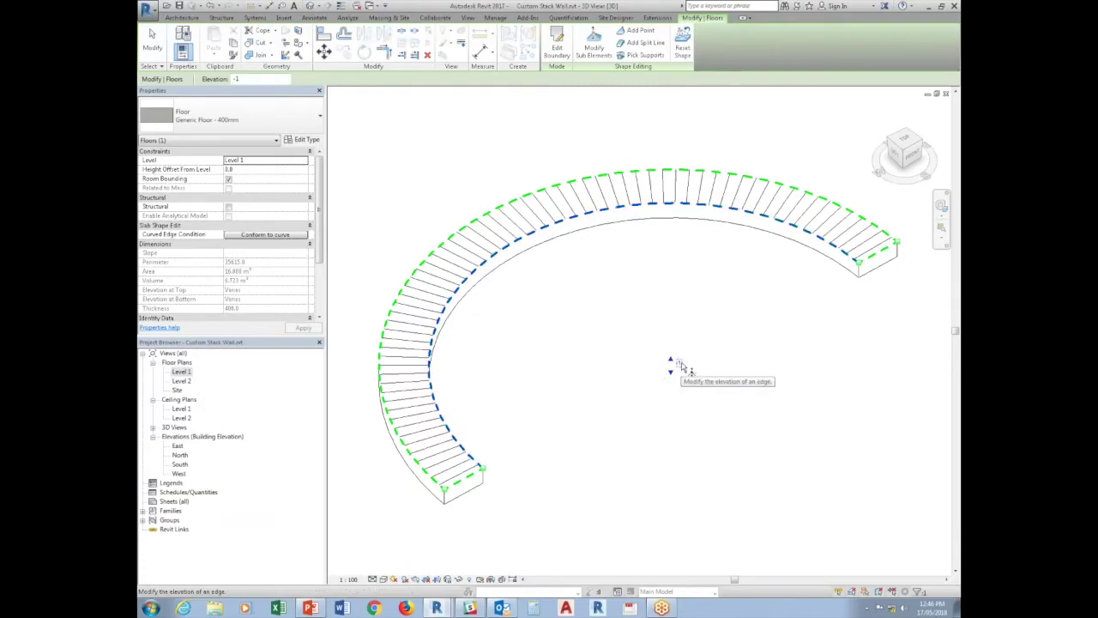
pyautogui.press('Escape')
pyautogui.press('Escape')
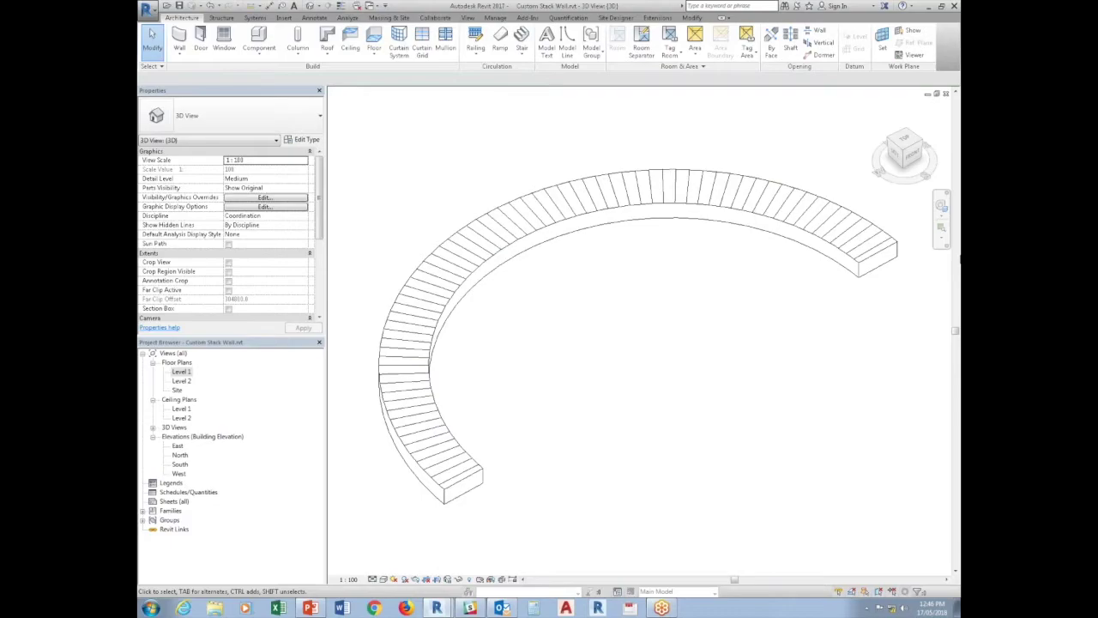
pyautogui.click(572, 204)
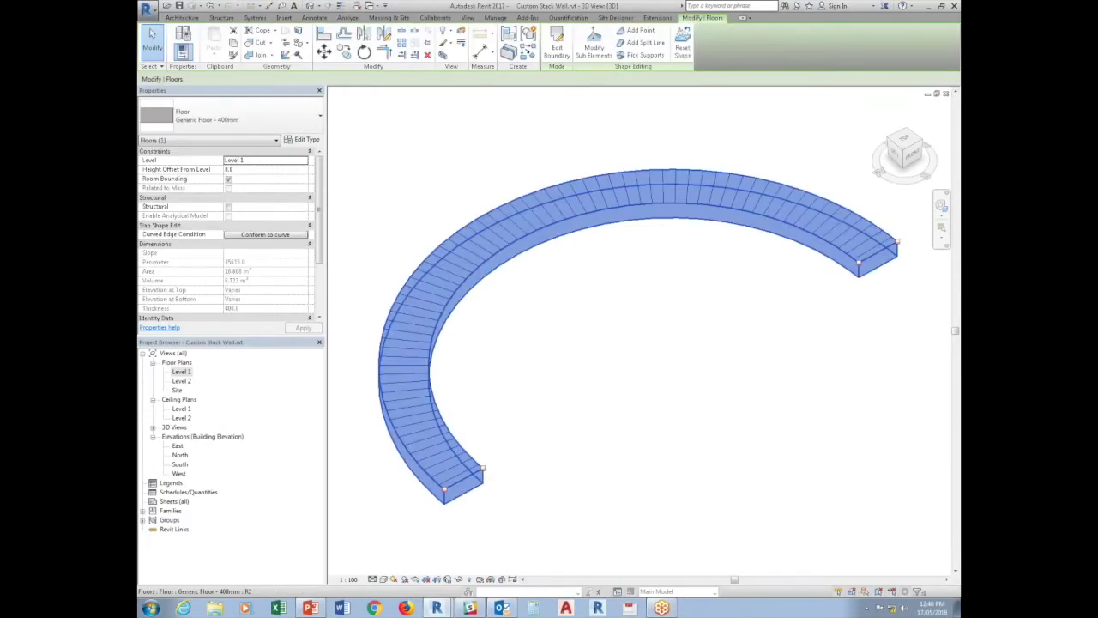
# Step: Swap the floor's structure layer material to Brick, Common and apply the type change
pyautogui.click(182, 51)
pyautogui.click(752, 255)
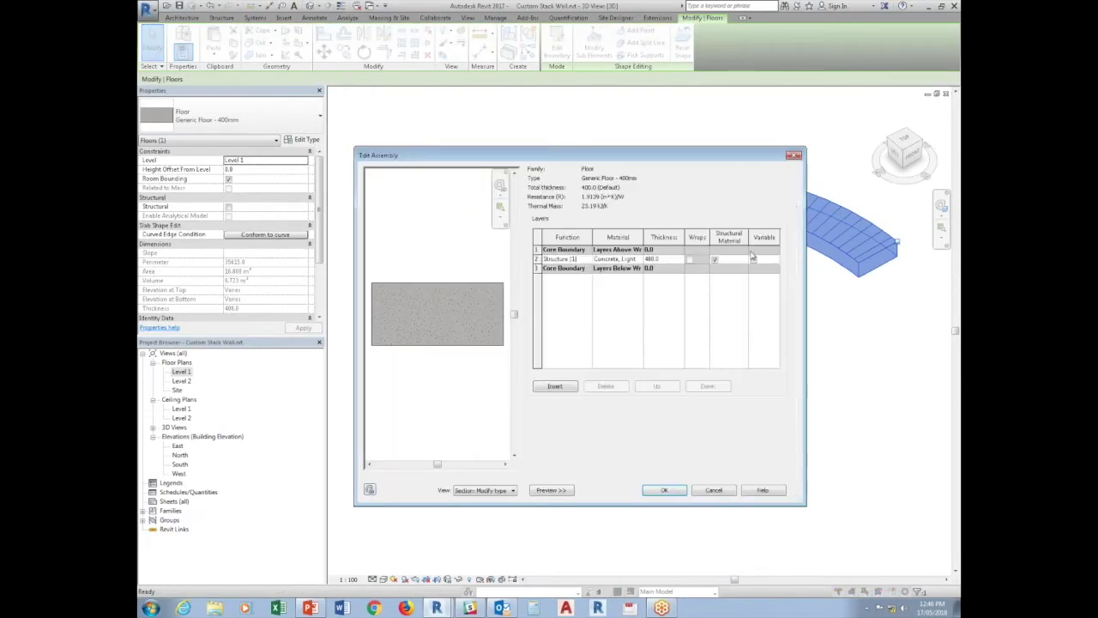
pyautogui.click(639, 259)
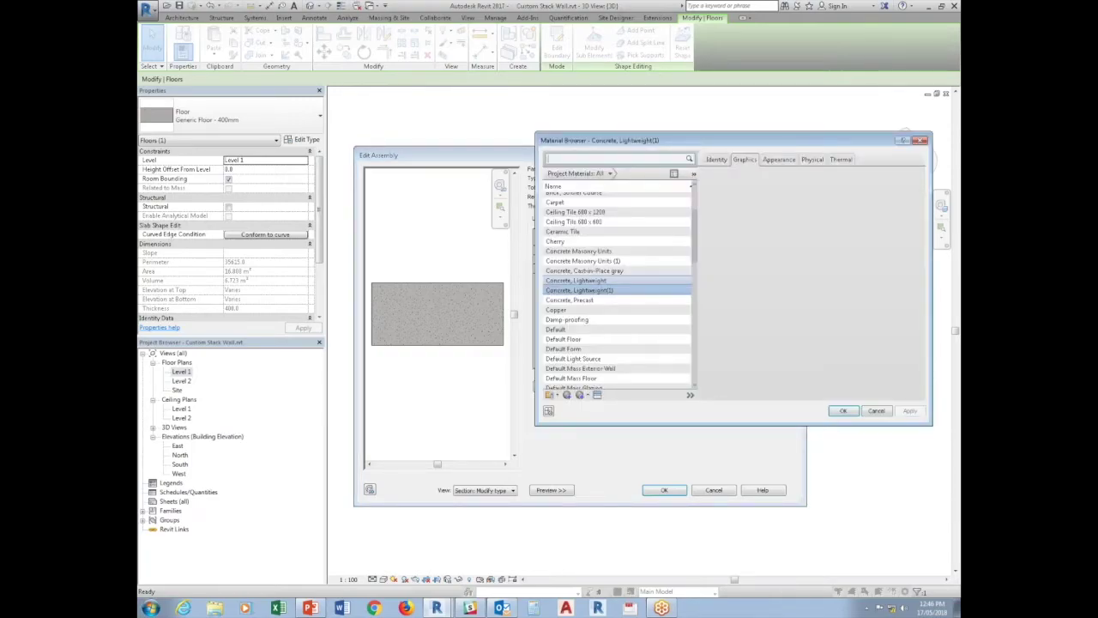
pyautogui.moveTo(695, 263); pyautogui.dragTo(695, 249)
pyautogui.click(570, 212)
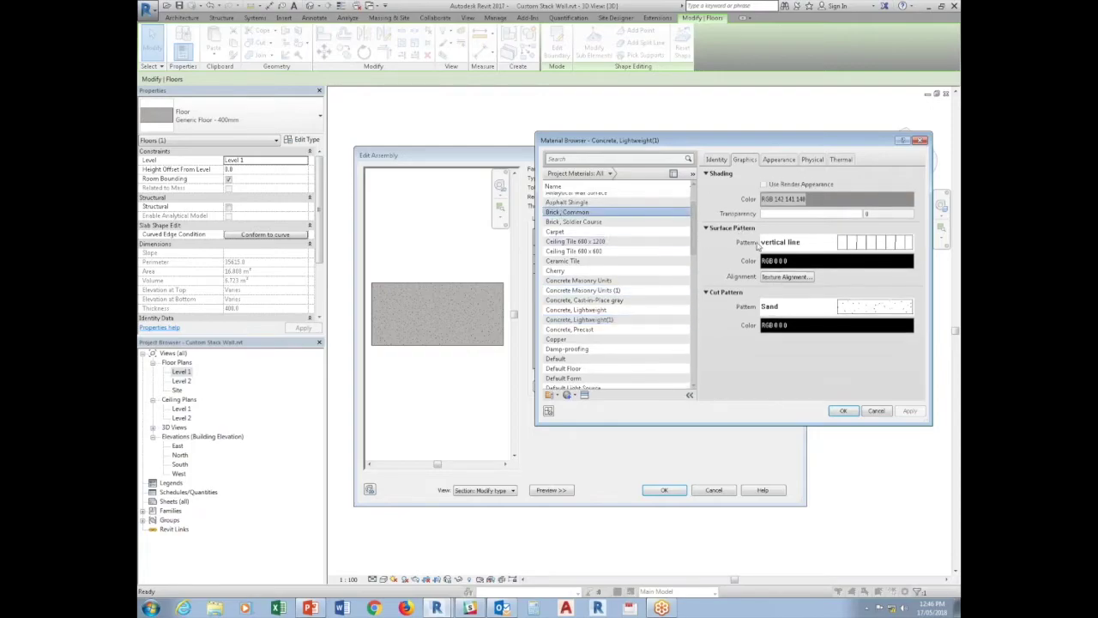
pyautogui.click(845, 410)
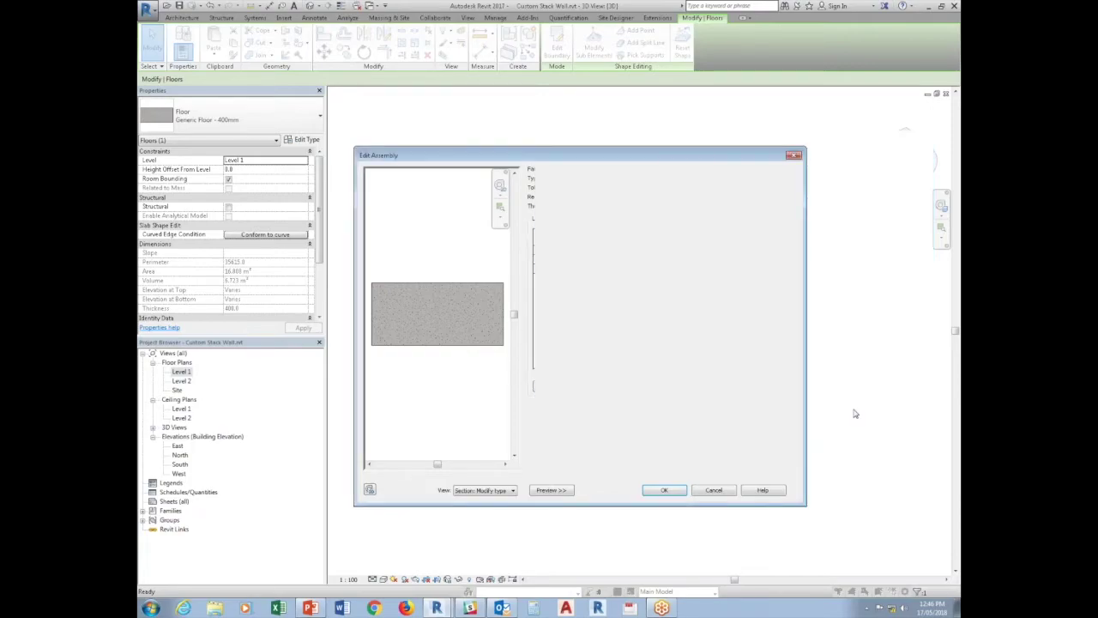
pyautogui.click(677, 489)
pyautogui.click(675, 490)
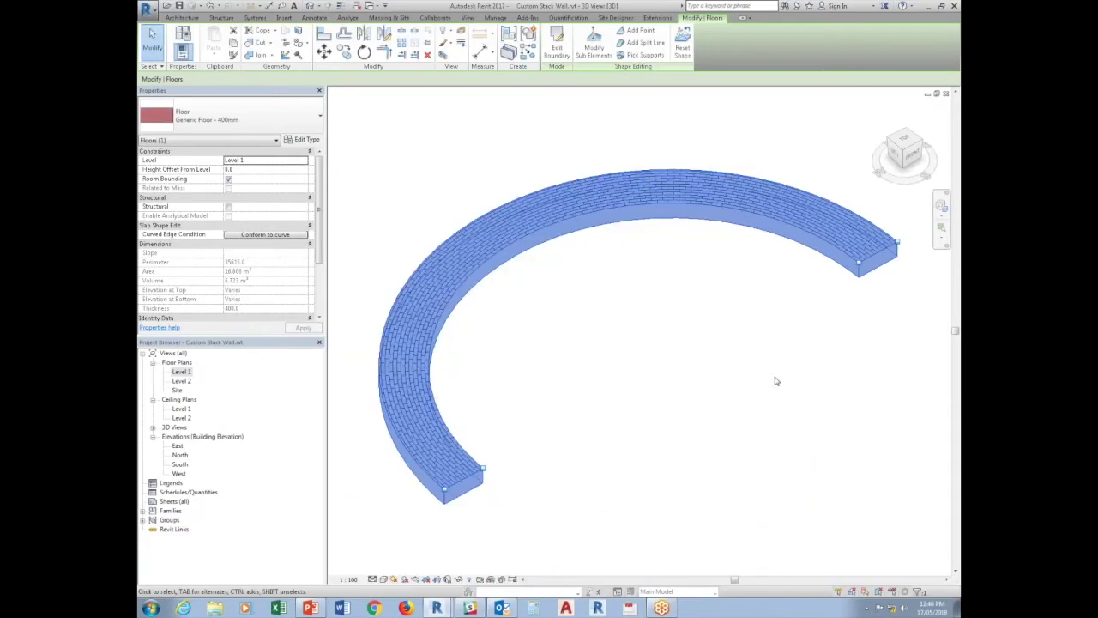
pyautogui.click(804, 527)
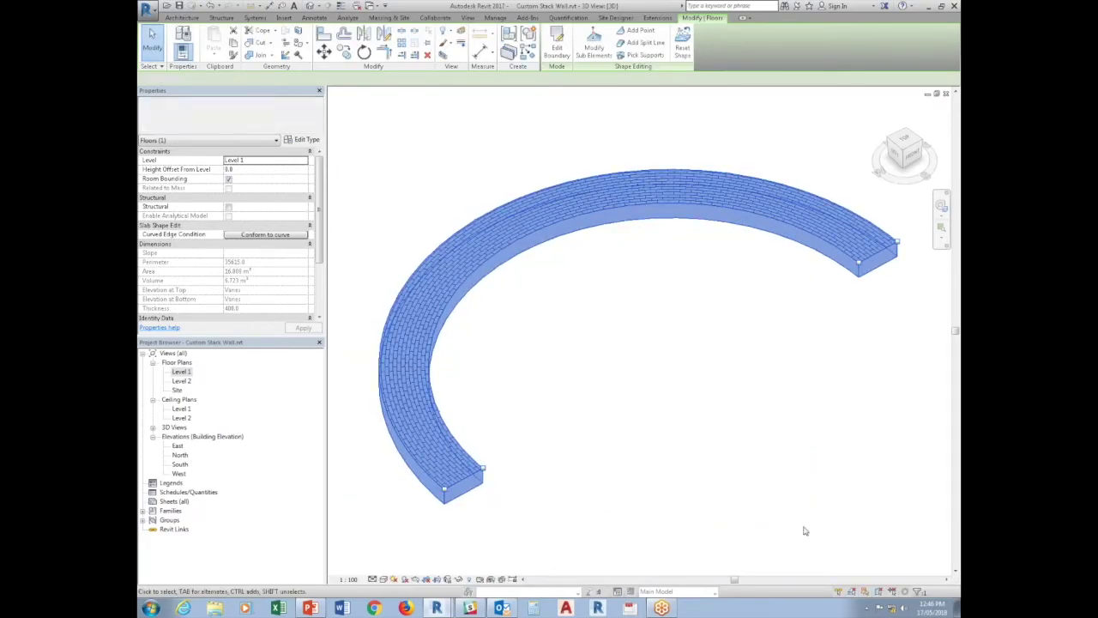
# Step: Switch the 3D view to Realistic, zoom in and orbit around the curved floor
pyautogui.click(383, 579)
pyautogui.click(400, 557)
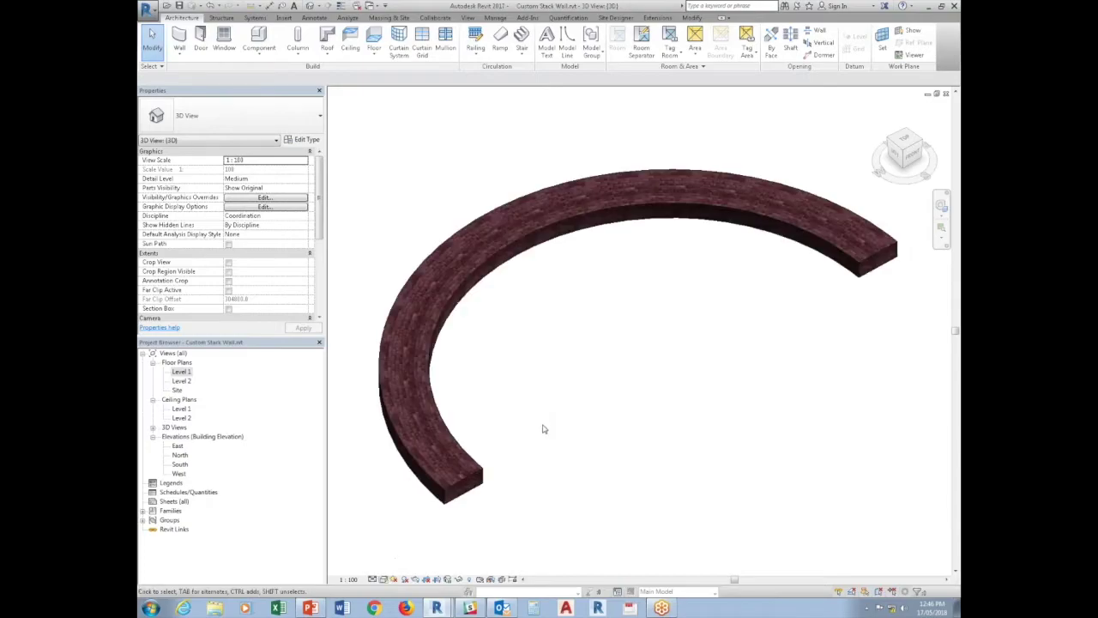
pyautogui.scroll(2, 546, 418)
pyautogui.scroll(2, 564, 454)
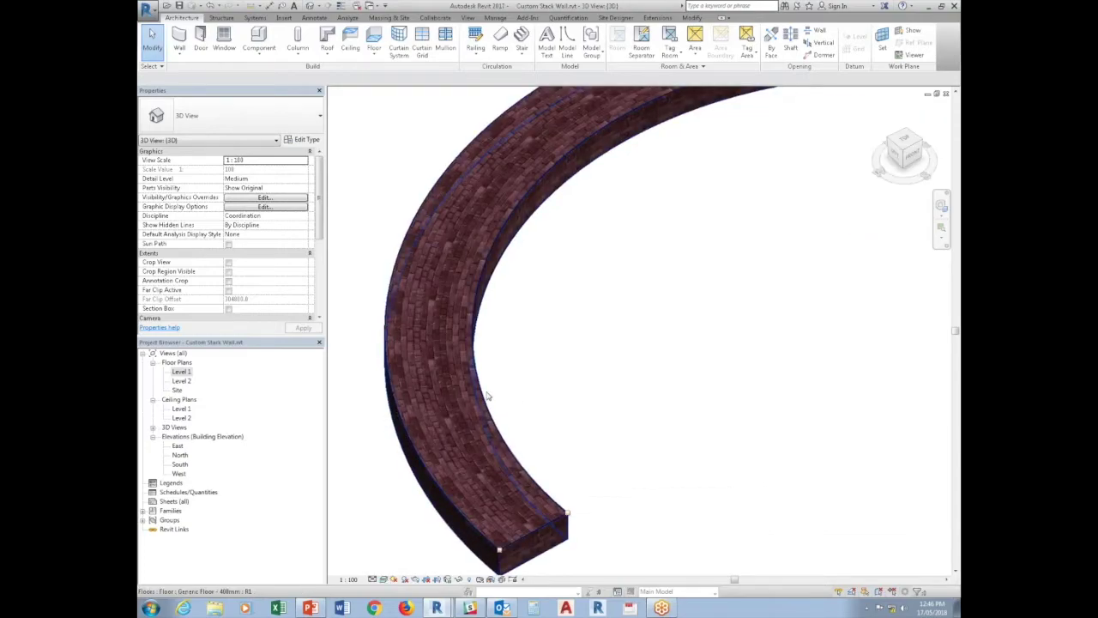
pyautogui.click(486, 395)
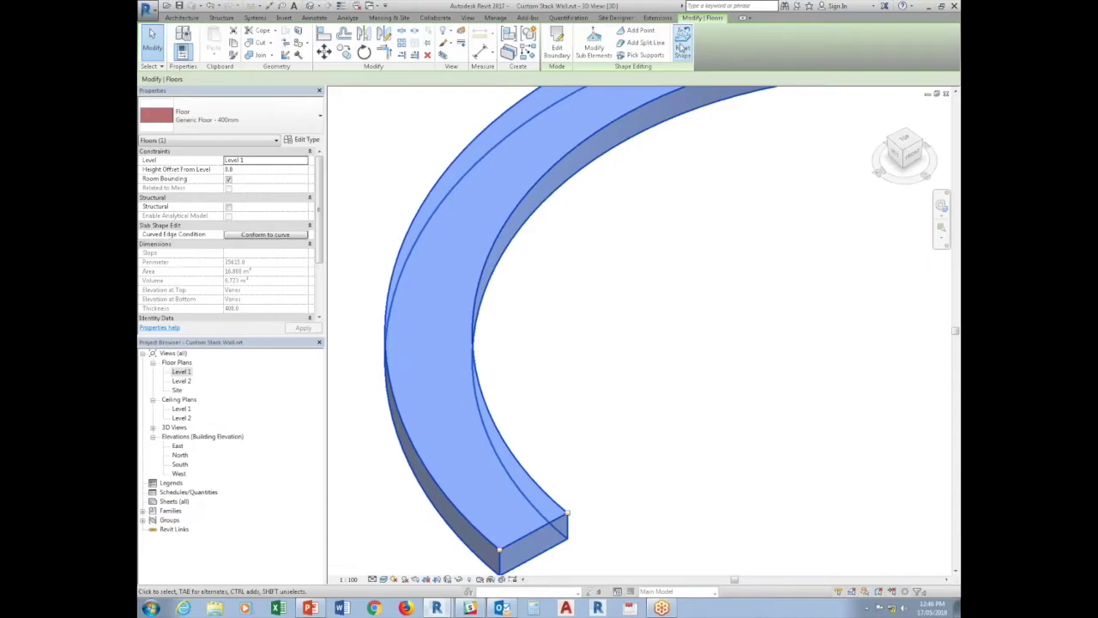
pyautogui.click(637, 346)
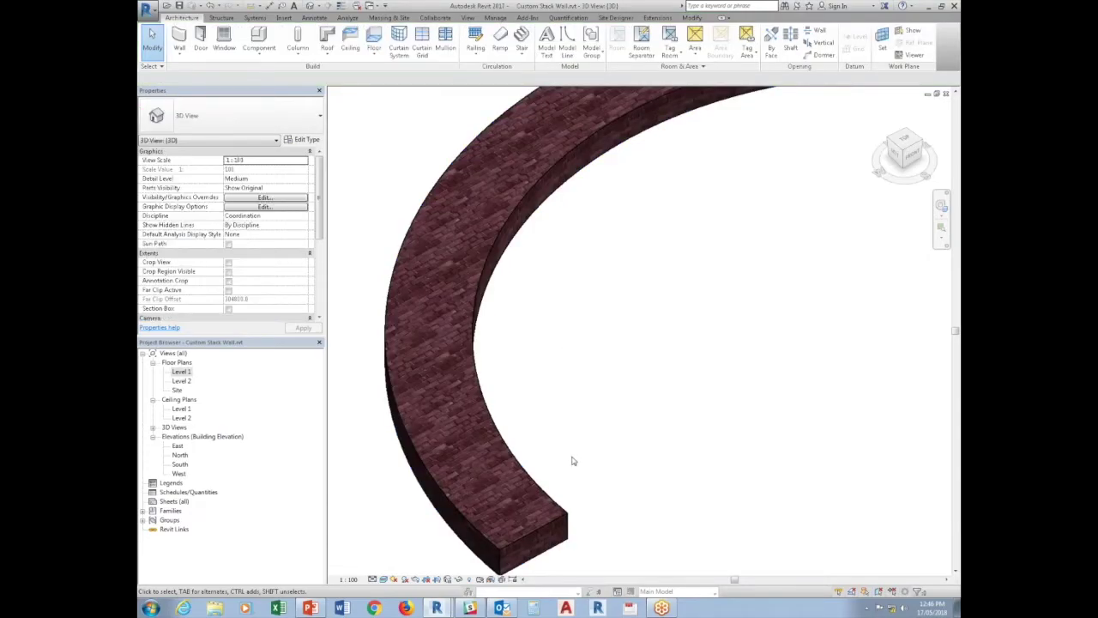
pyautogui.click(503, 453)
pyautogui.keyDown('shift'); pyautogui.moveTo(385, 477); pyautogui.dragTo(528, 362, button='middle'); pyautogui.keyUp('shift')
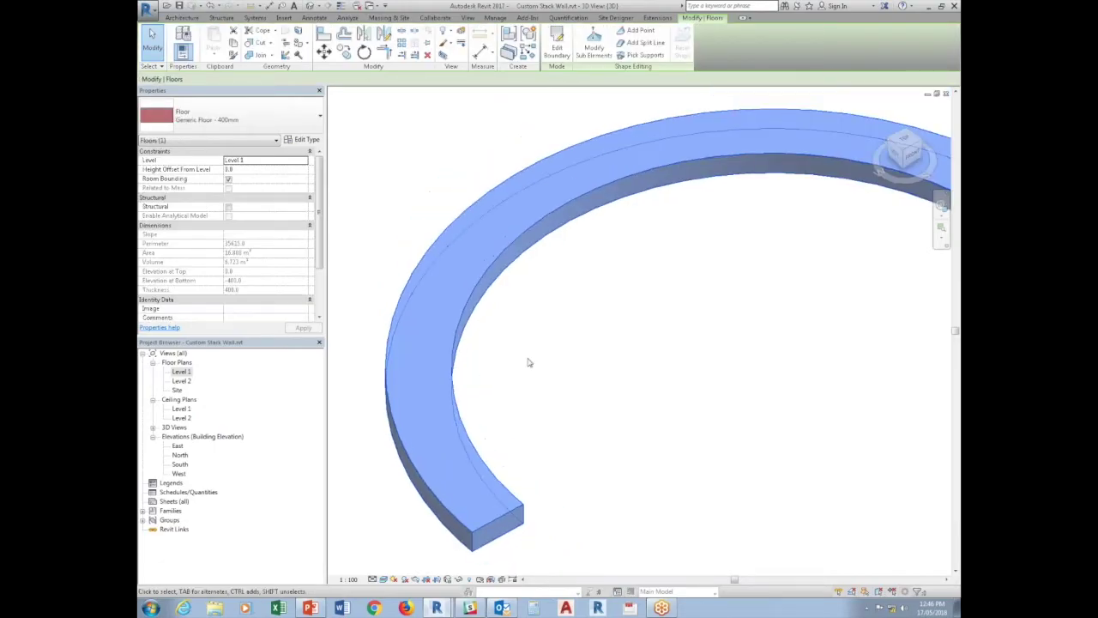
# Step: Lower the floor's inner curved edge to -100 using Modify Sub Elements
pyautogui.click(594, 50)
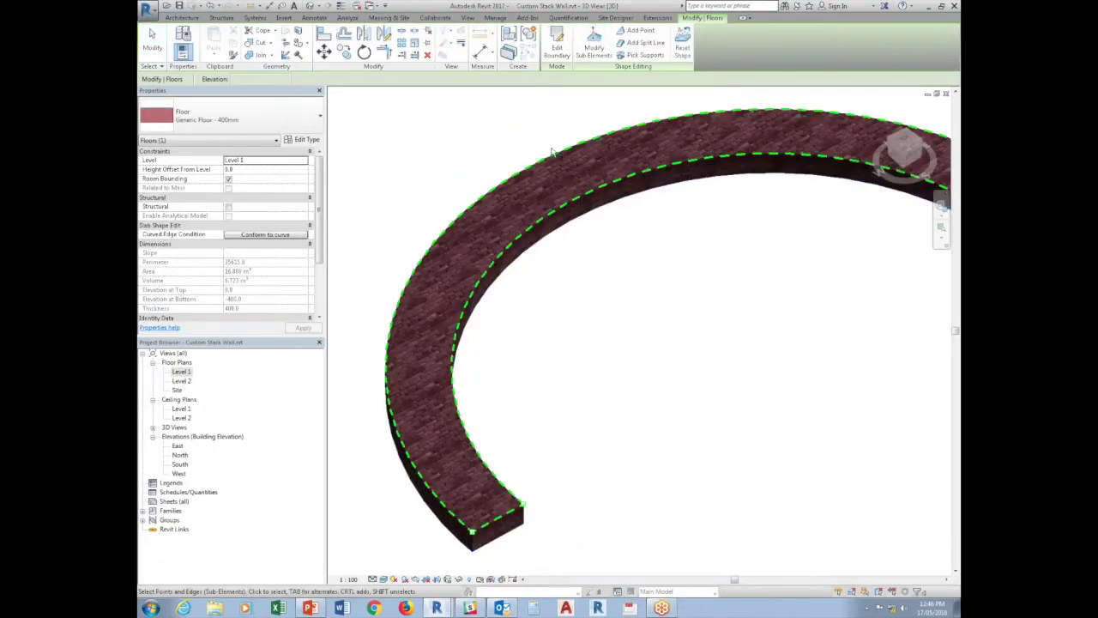
pyautogui.click(553, 214)
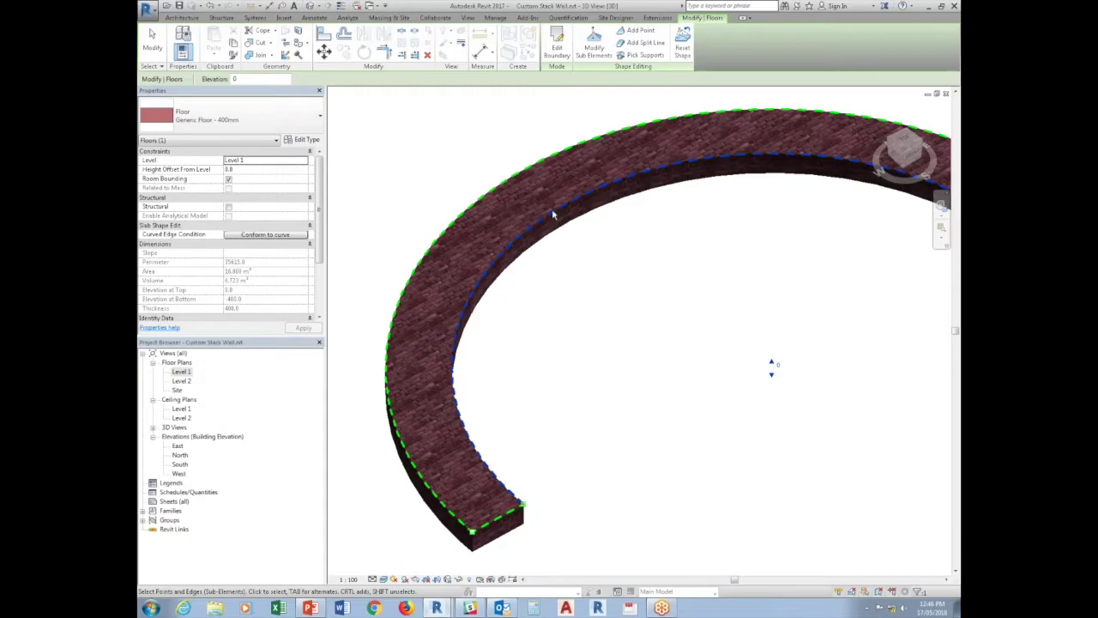
pyautogui.click(778, 363)
pyautogui.write('-100')
pyautogui.press('Return')
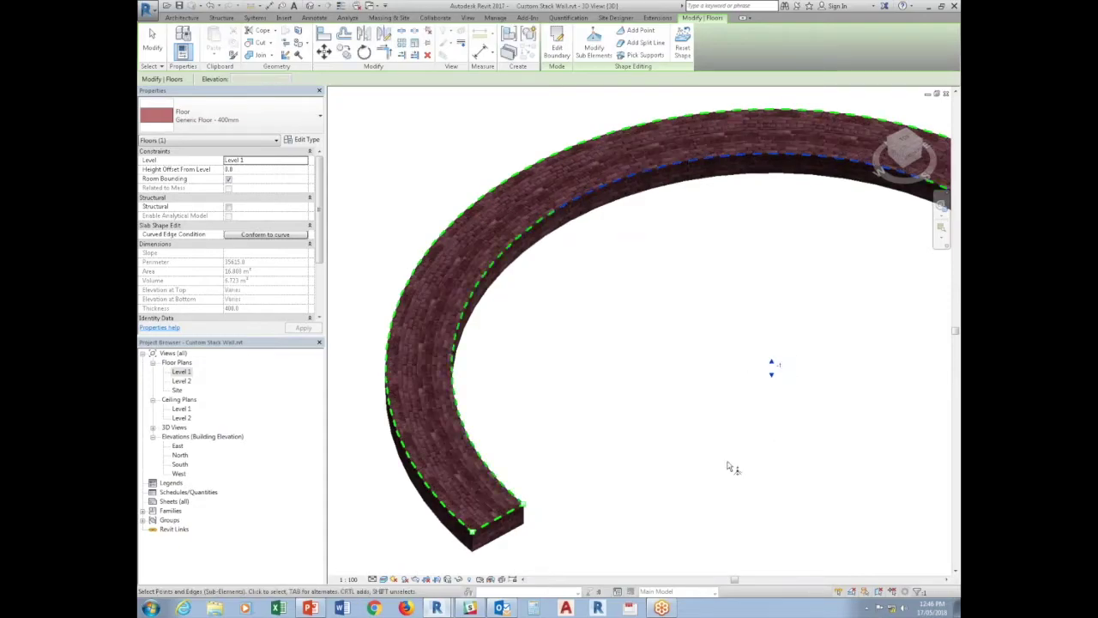
pyautogui.click(730, 467)
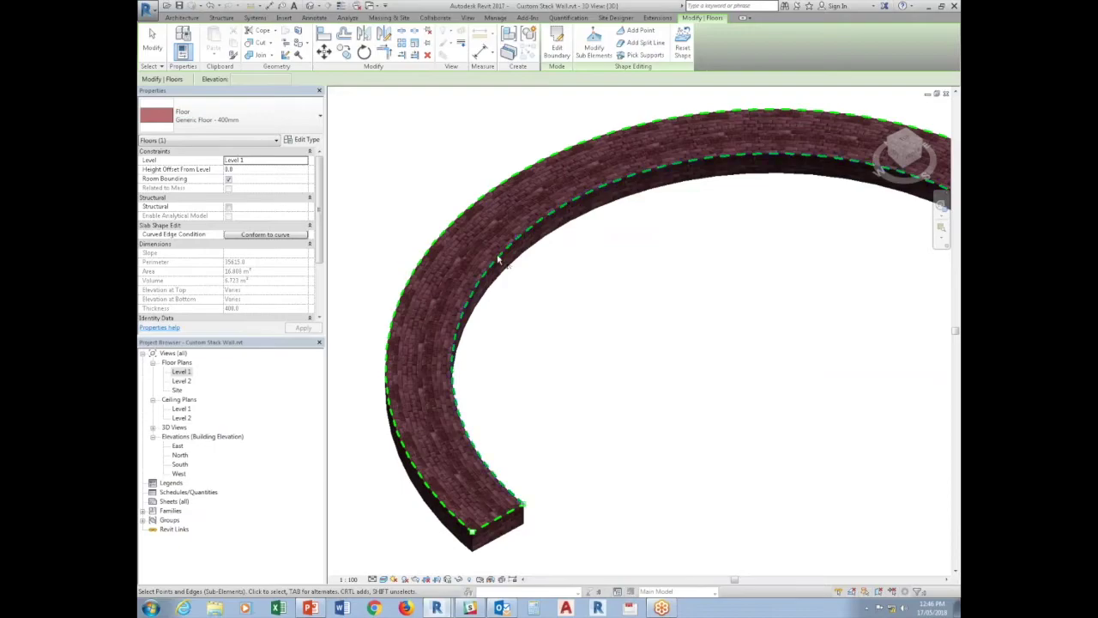
# Step: Re-edit the inner edge's elevation value, then finish shape editing
pyautogui.click(521, 244)
pyautogui.click(775, 363)
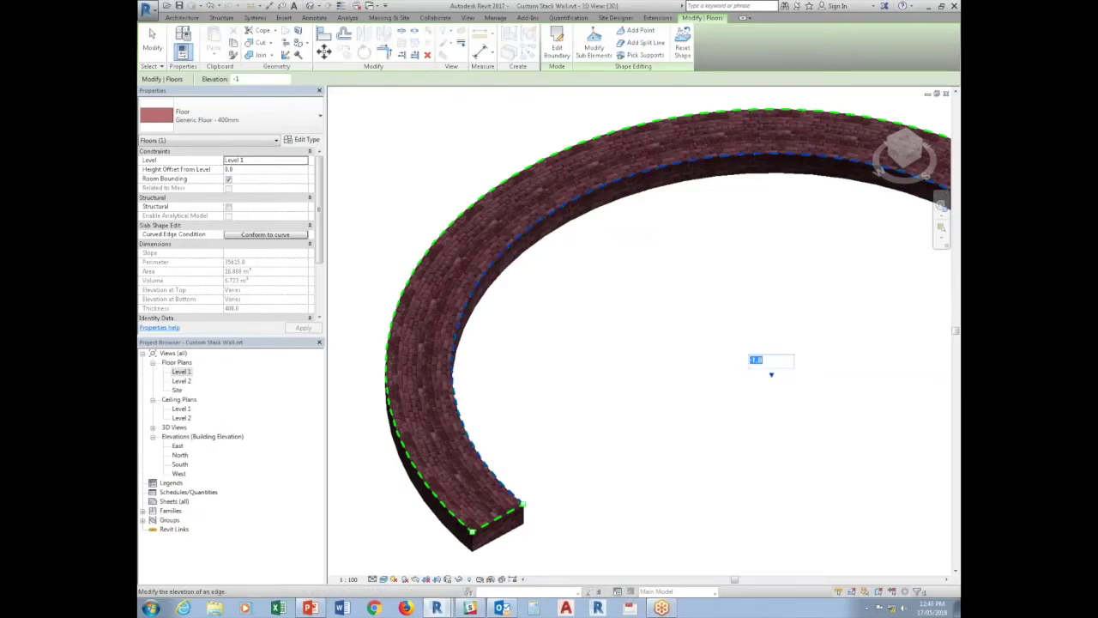
pyautogui.write('1')
pyautogui.press('Return')
pyautogui.click(788, 363)
pyautogui.press('Return')
pyautogui.press('Escape')
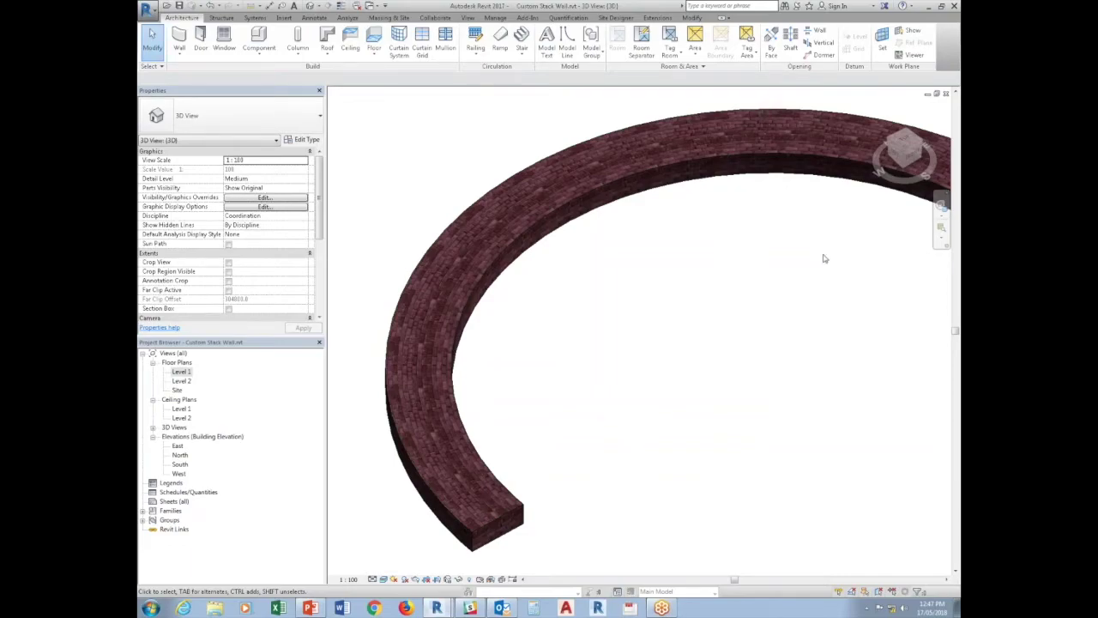
# Step: Switch the 3D view to the Consistent Colors style and select the curved floor
pyautogui.click(511, 251)
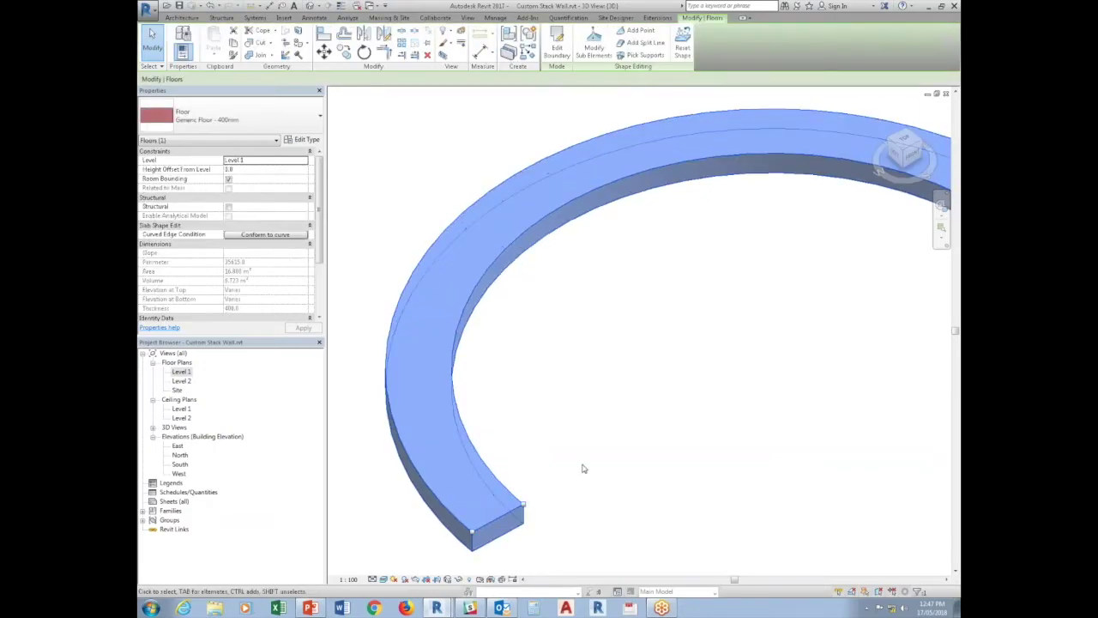
pyautogui.click(585, 469)
pyautogui.click(384, 579)
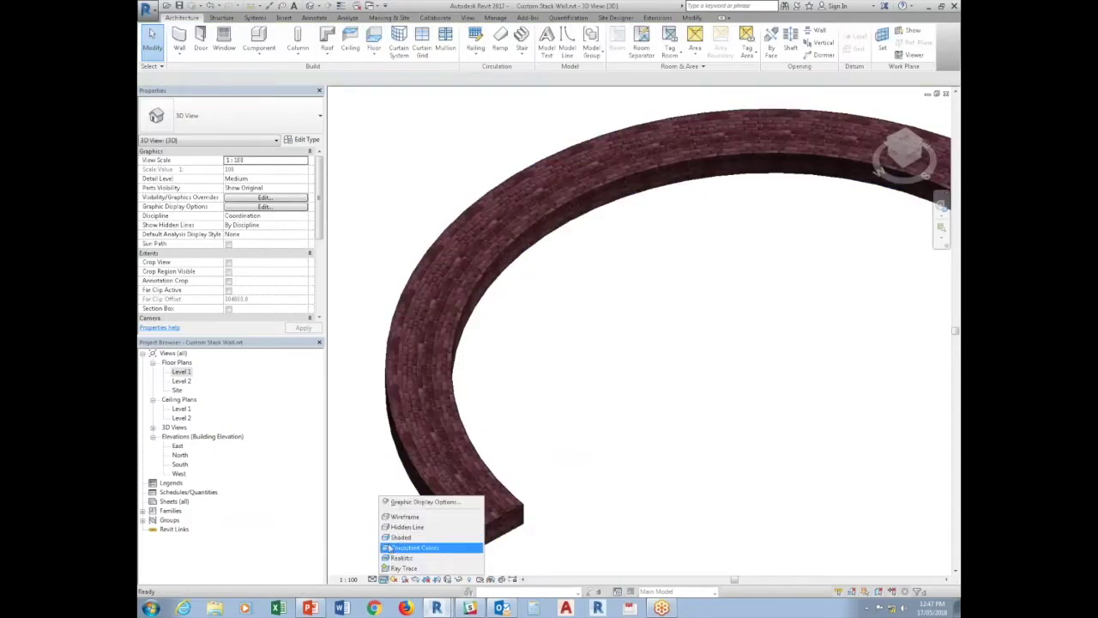
pyautogui.click(414, 547)
pyautogui.click(433, 274)
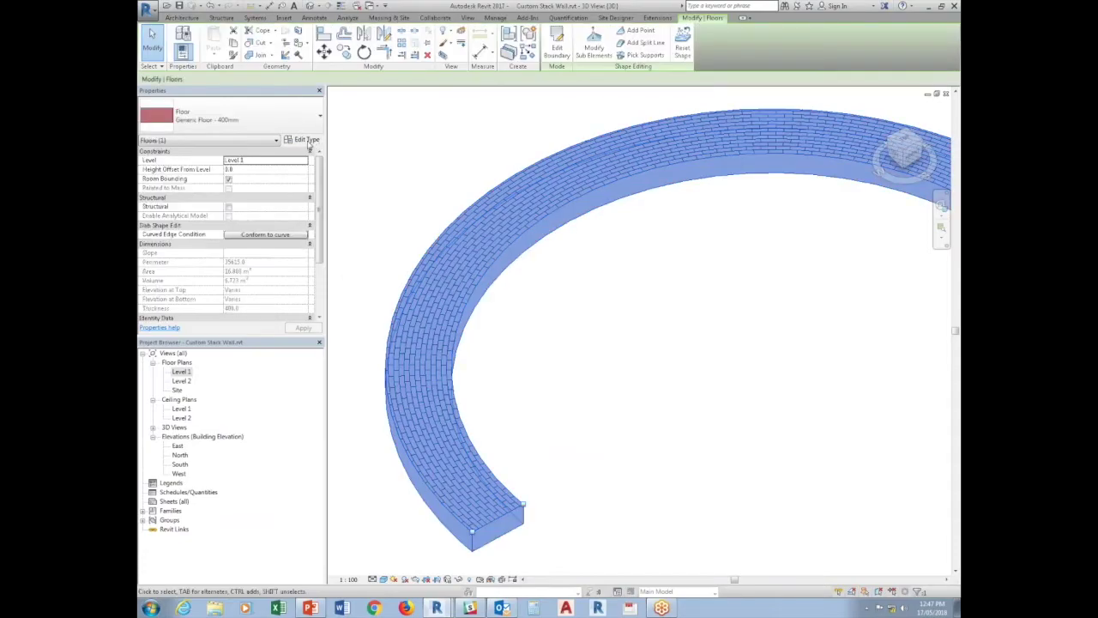
# Step: Set the structure material to Concrete, Lightweight(1) with the AR-HBONE-MODEL x4 surface pattern
pyautogui.click(302, 139)
pyautogui.click(736, 254)
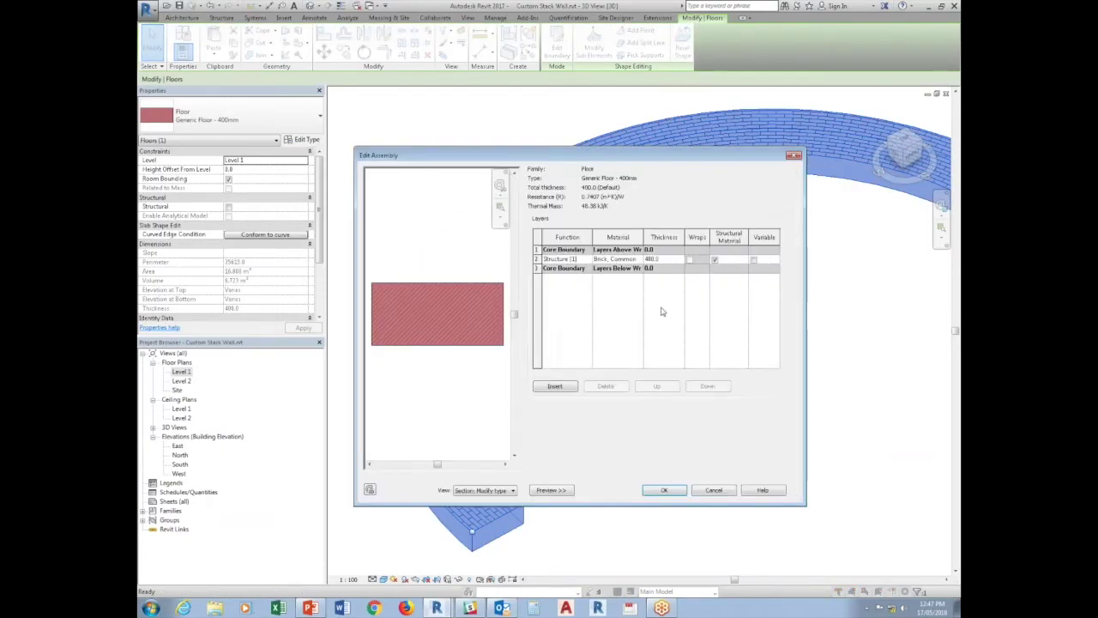
pyautogui.click(643, 258)
pyautogui.click(642, 259)
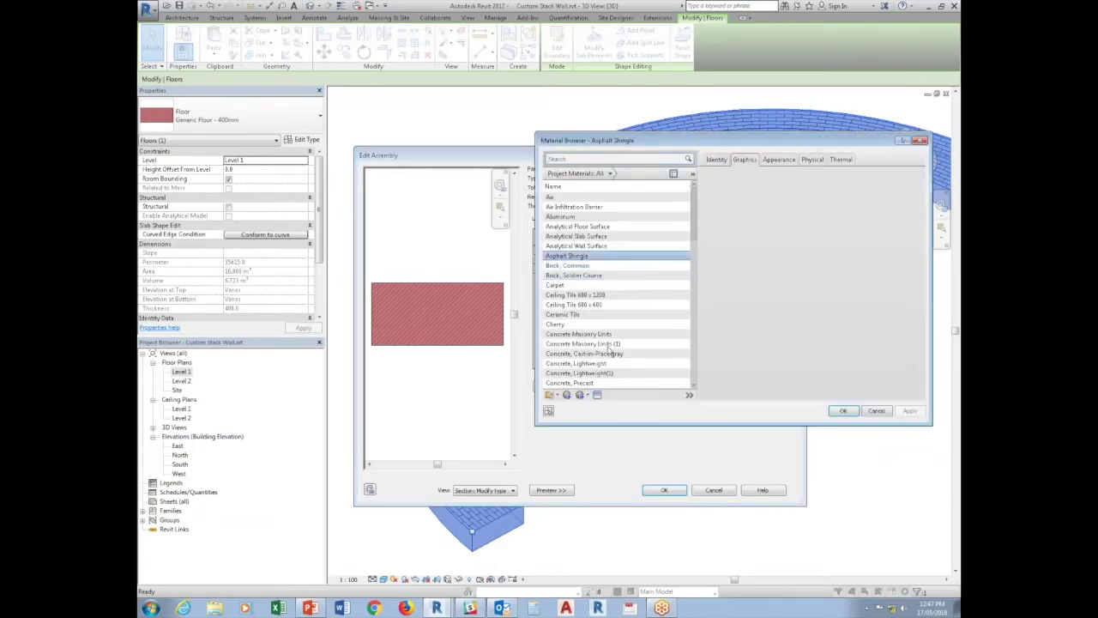
pyautogui.click(613, 373)
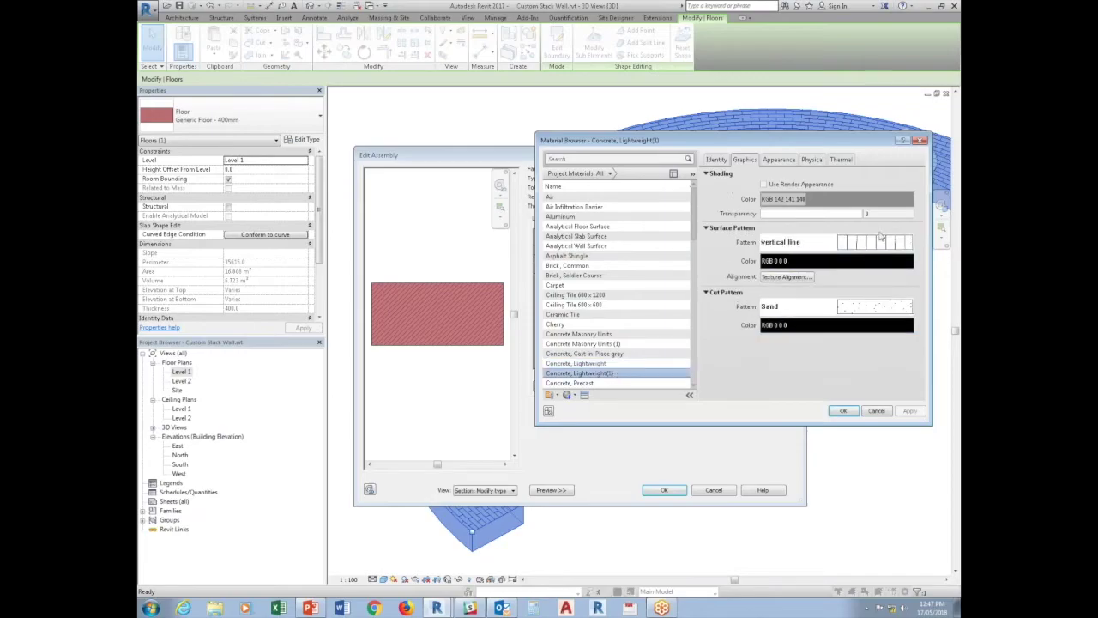
pyautogui.click(873, 244)
pyautogui.scroll(2, 892, 403)
pyautogui.click(748, 326)
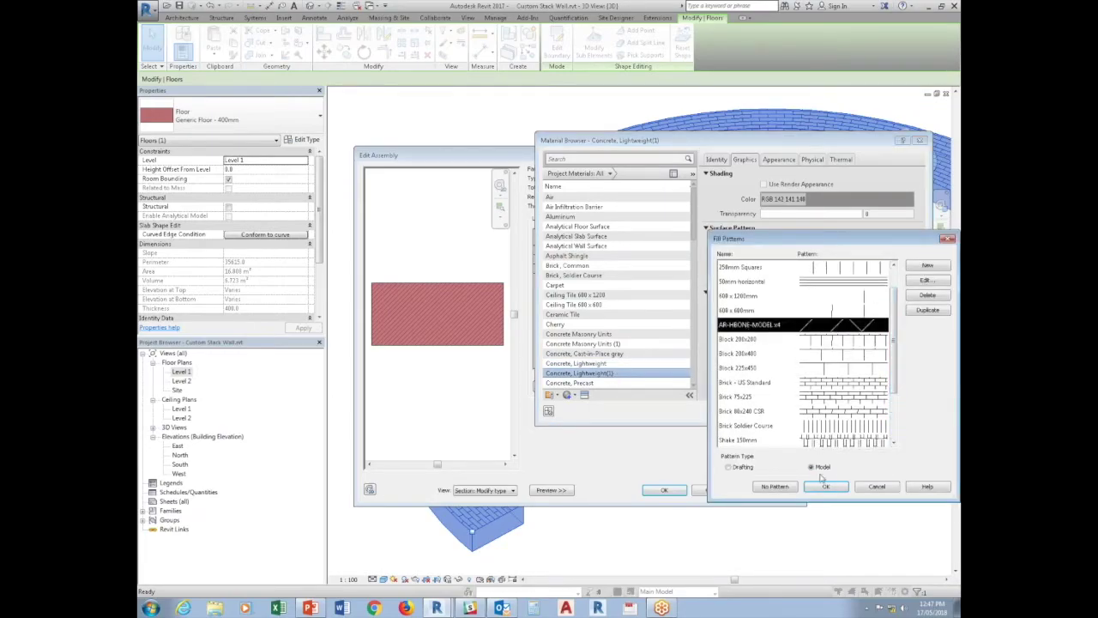
pyautogui.click(828, 486)
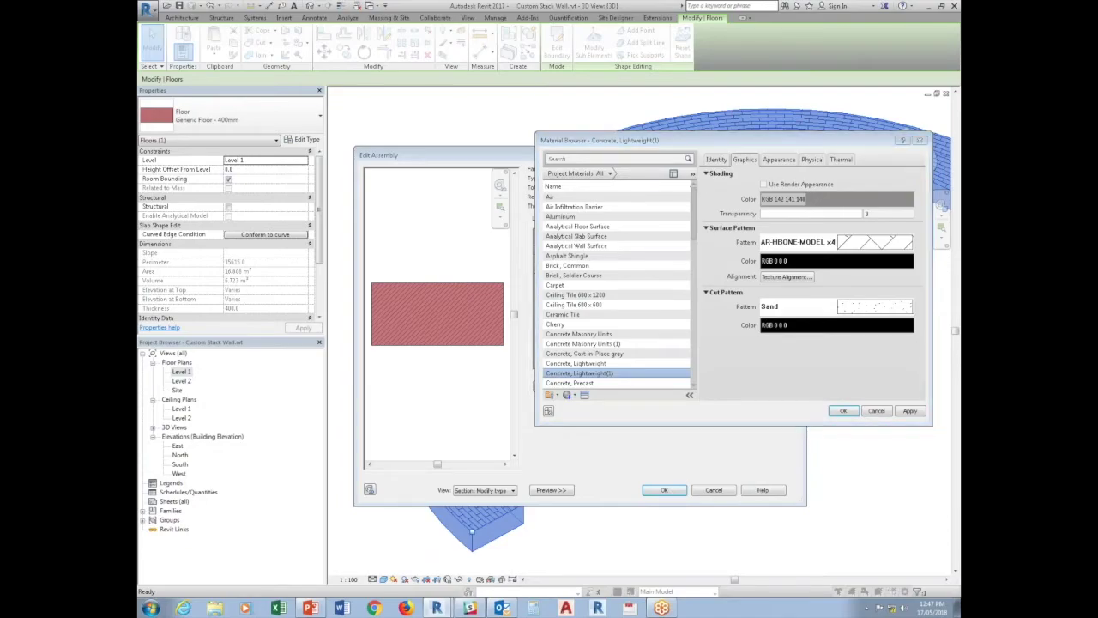
pyautogui.click(842, 411)
pyautogui.click(672, 493)
pyautogui.click(673, 493)
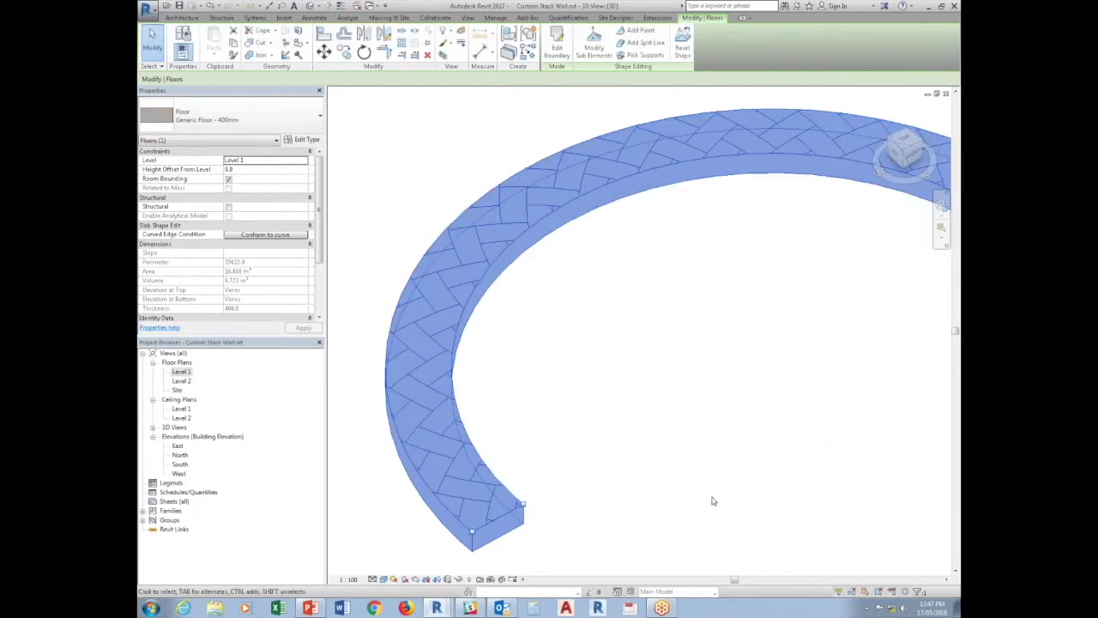
pyautogui.keyDown('shift'); pyautogui.moveTo(385, 473); pyautogui.dragTo(735, 283, button='middle'); pyautogui.keyUp('shift')
pyautogui.scroll(2, 735, 282)
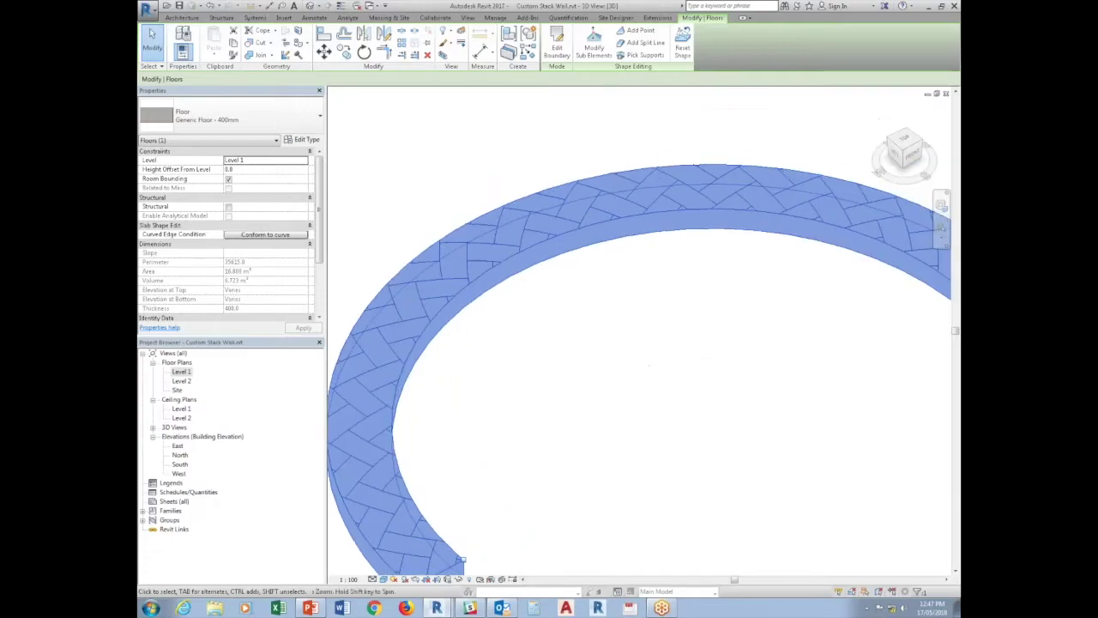
pyautogui.scroll(-3, 558, 265)
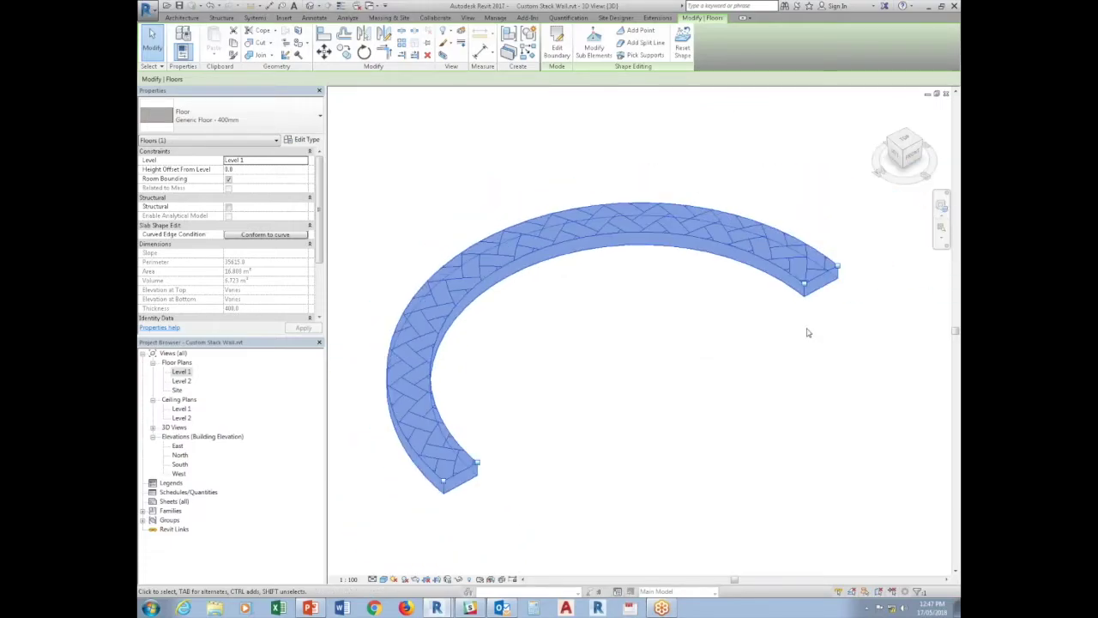
pyautogui.scroll(-3, 501, 372)
pyautogui.click(618, 448)
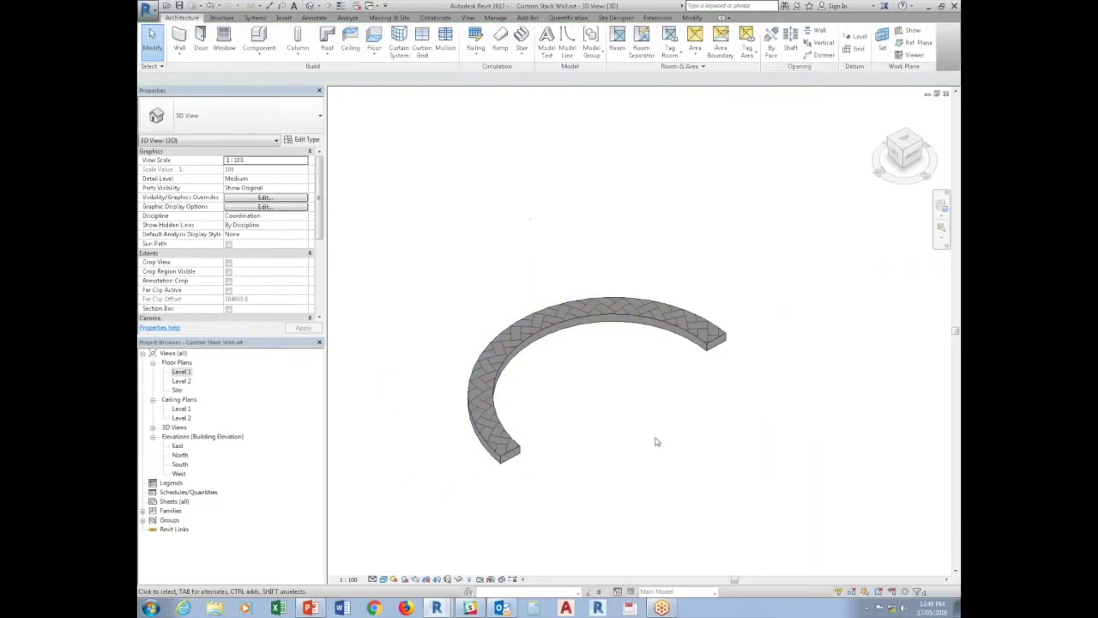
pyautogui.click(687, 337)
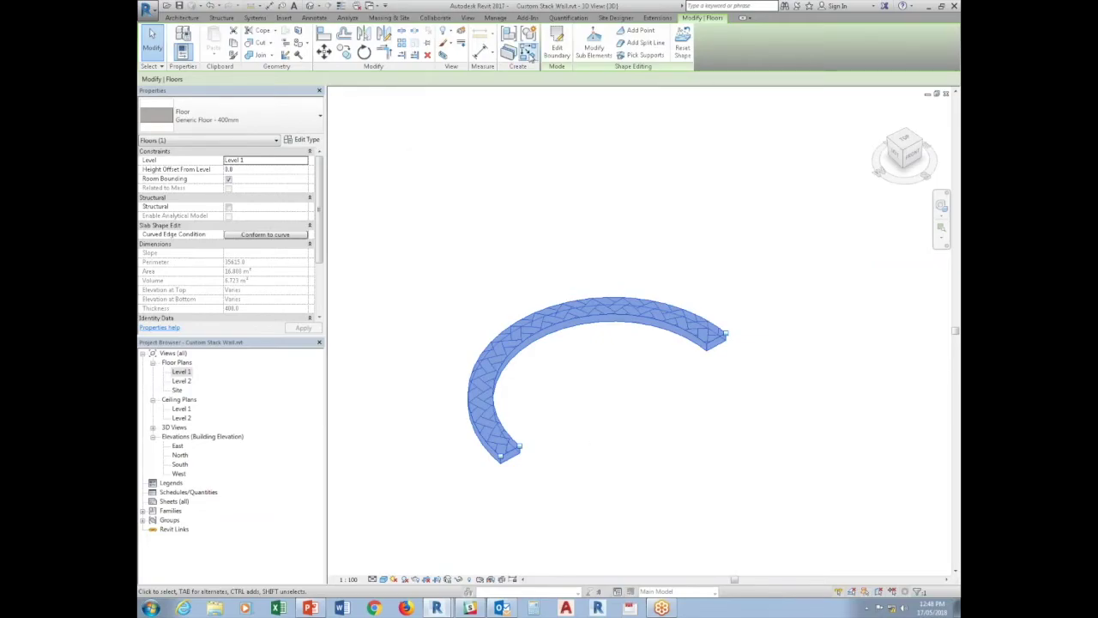
pyautogui.click(557, 44)
pyautogui.click(553, 35)
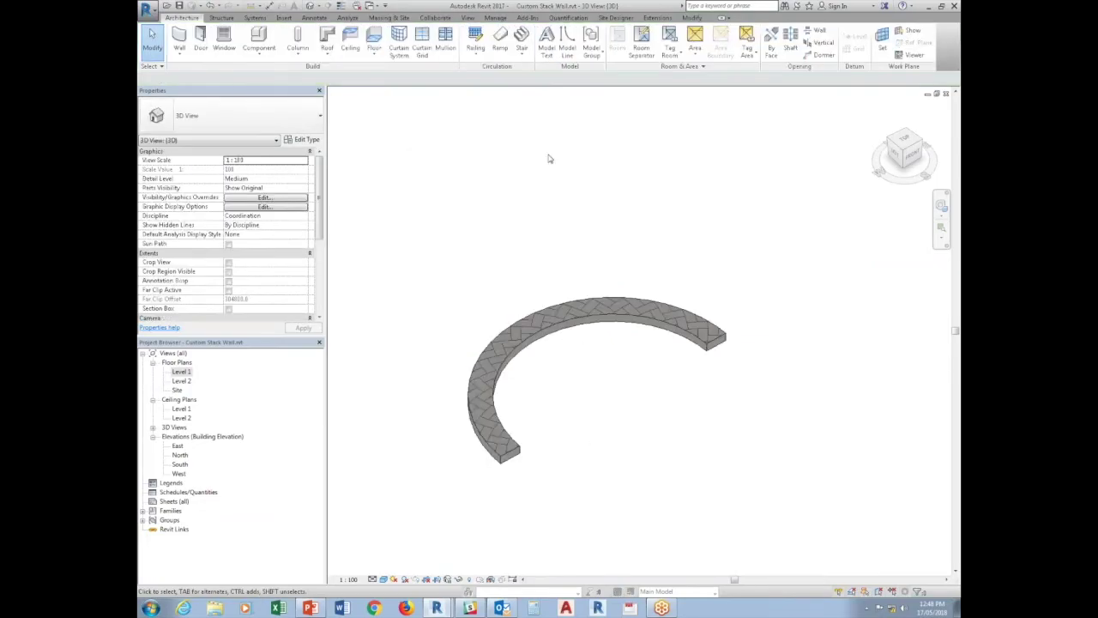
pyautogui.click(344, 51)
# Step: Place a copy of the curved floor offset below and to the right
pyautogui.click(641, 348)
pyautogui.click(728, 421)
pyautogui.press('Escape')
pyautogui.click(634, 405)
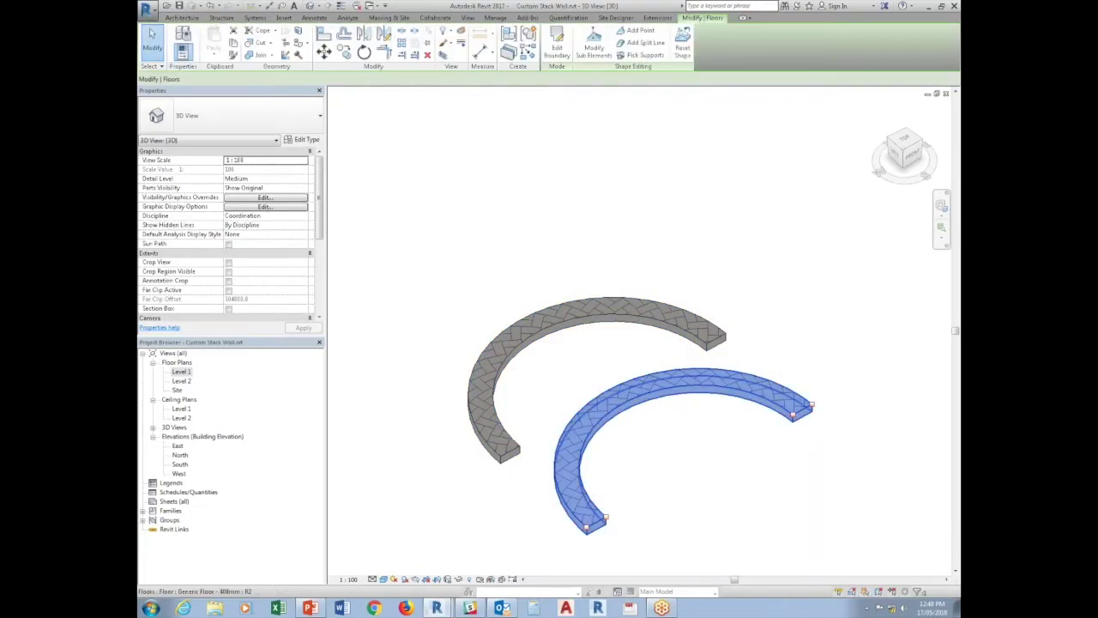
pyautogui.click(670, 204)
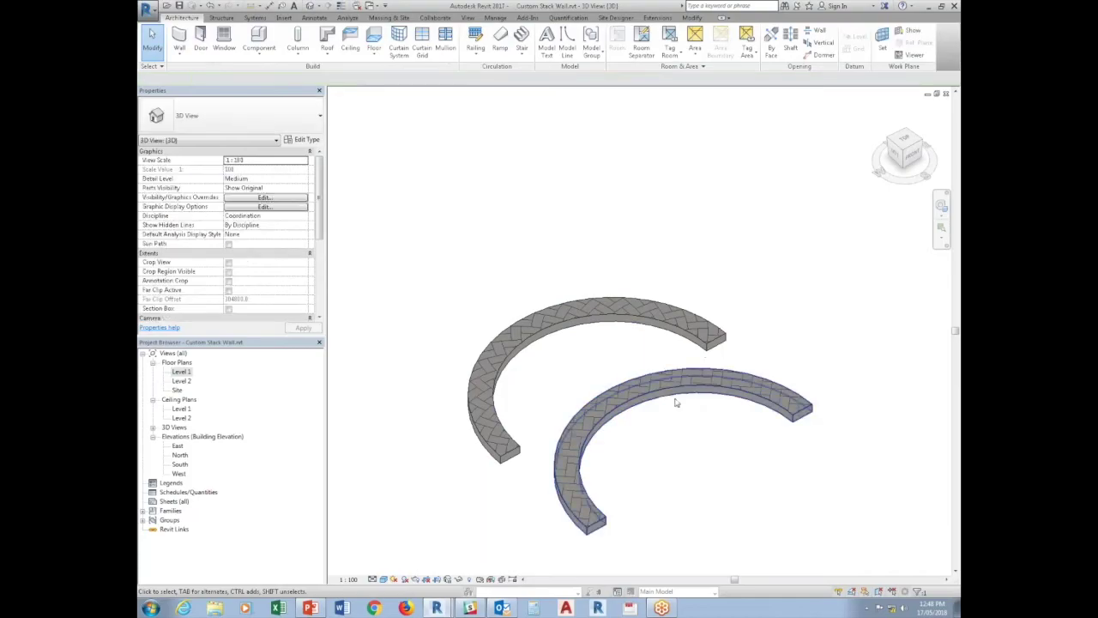
pyautogui.scroll(3, 652, 390)
pyautogui.scroll(3, 627, 381)
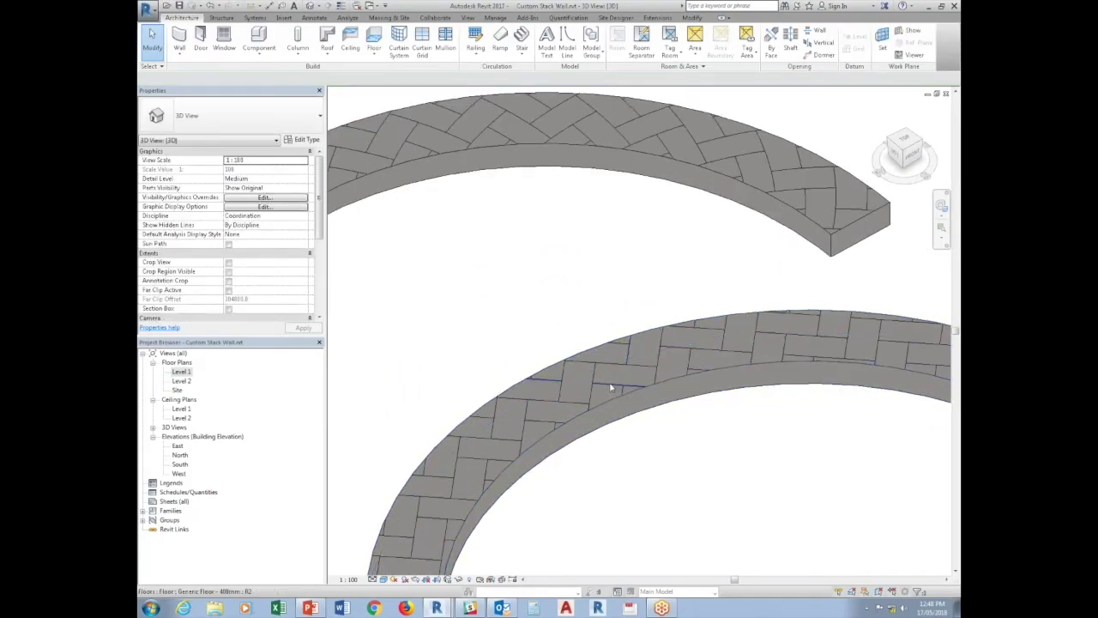
pyautogui.click(612, 387)
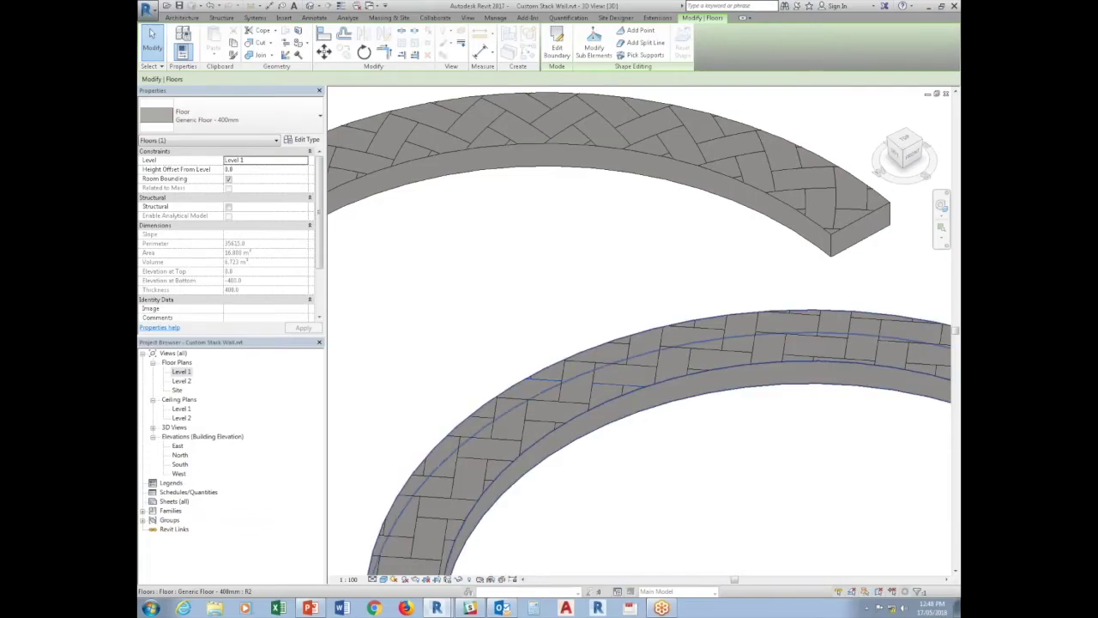
pyautogui.press('Escape')
# Step: Rotate the upper curved floor by picking a start ray and an angle
pyautogui.click(563, 110)
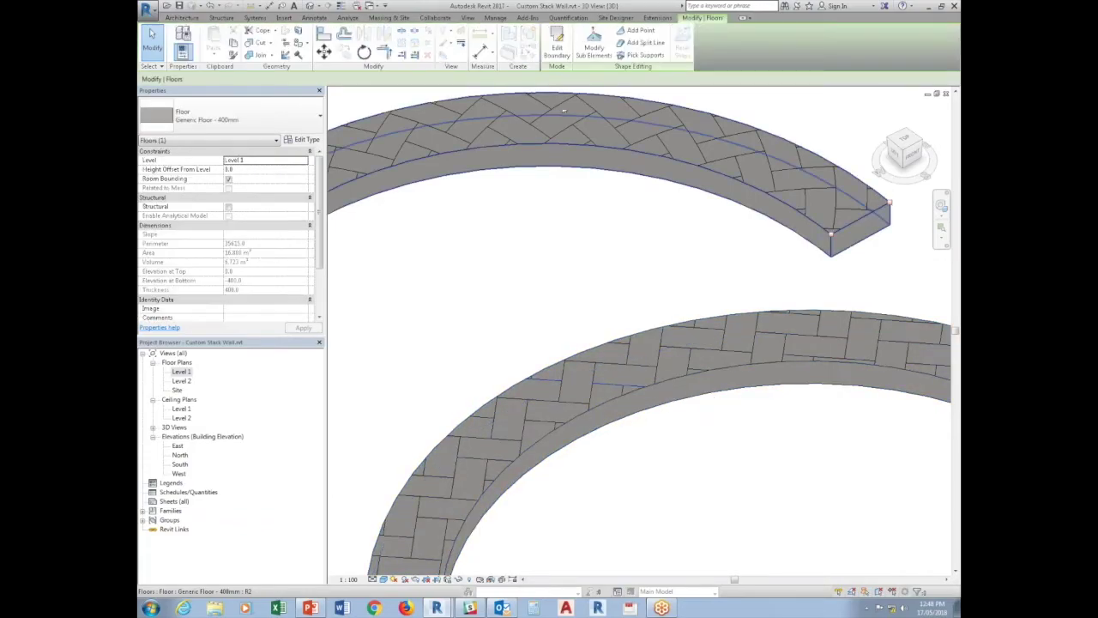
pyautogui.click(363, 52)
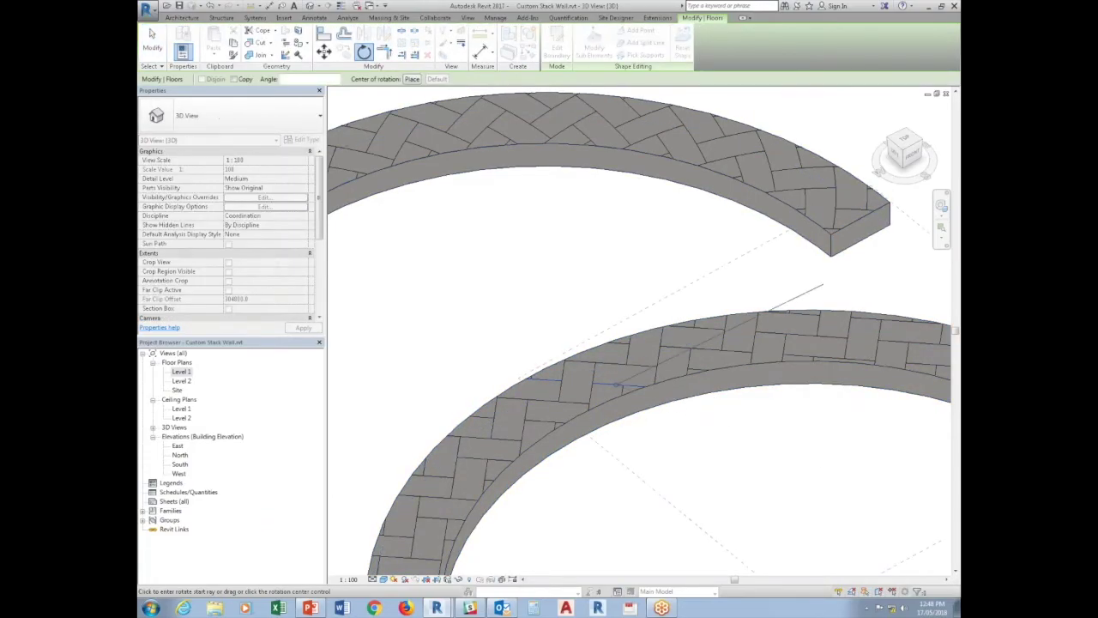
pyautogui.click(721, 457)
pyautogui.click(731, 302)
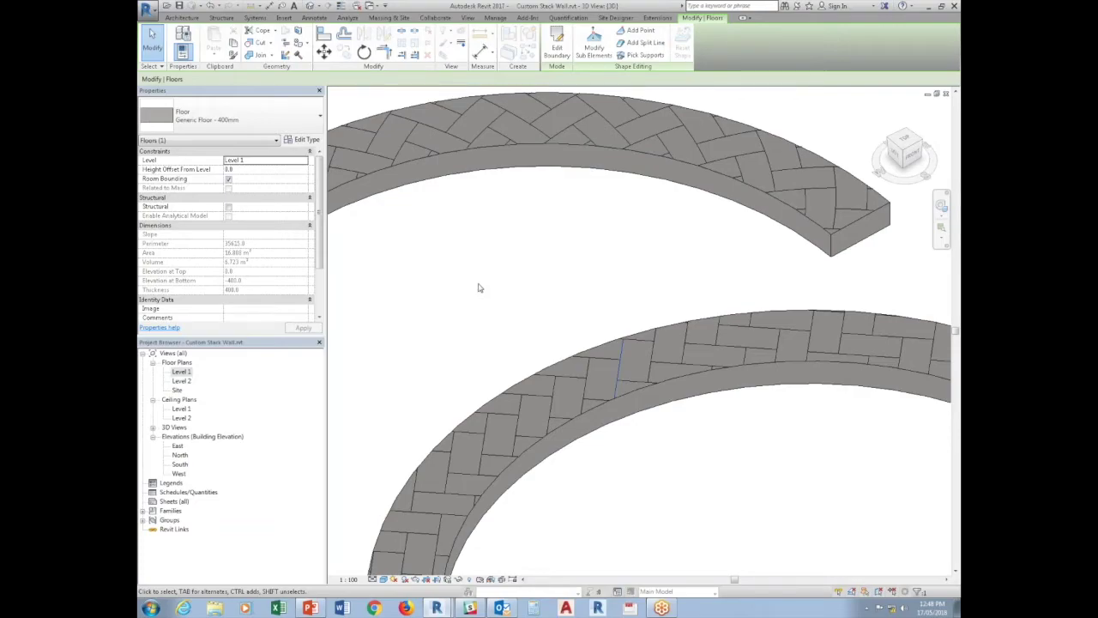
# Step: Sketch a rectangular floor boundary beside the two curved floors
pyautogui.scroll(-3, 478, 288)
pyautogui.scroll(-2, 479, 288)
pyautogui.moveTo(624, 455); pyautogui.dragTo(603, 457, button='middle')
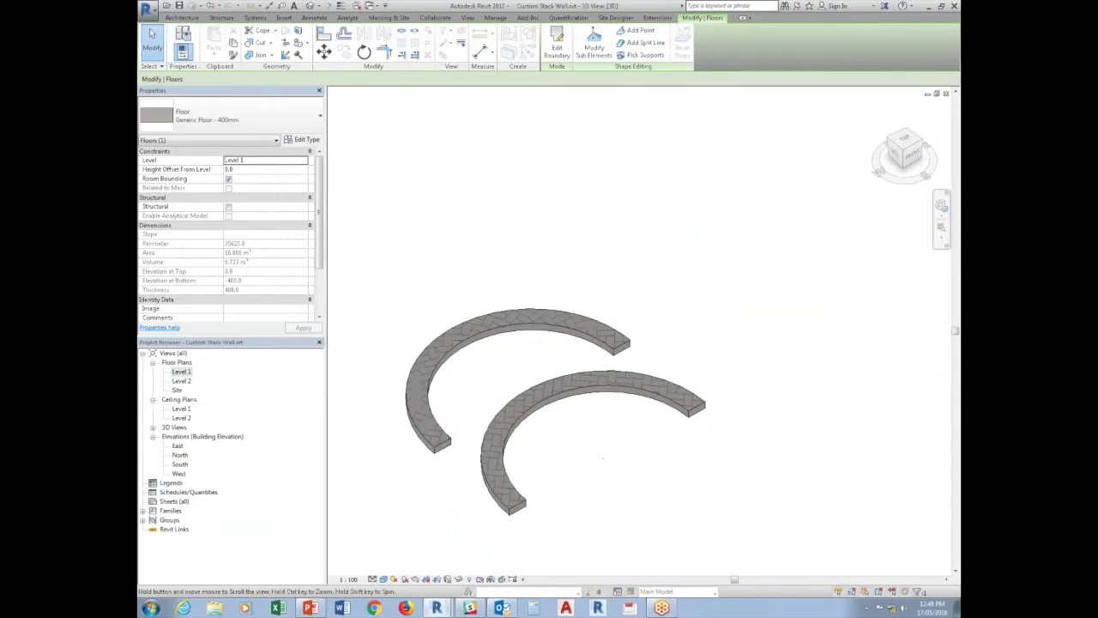
pyautogui.click(602, 457)
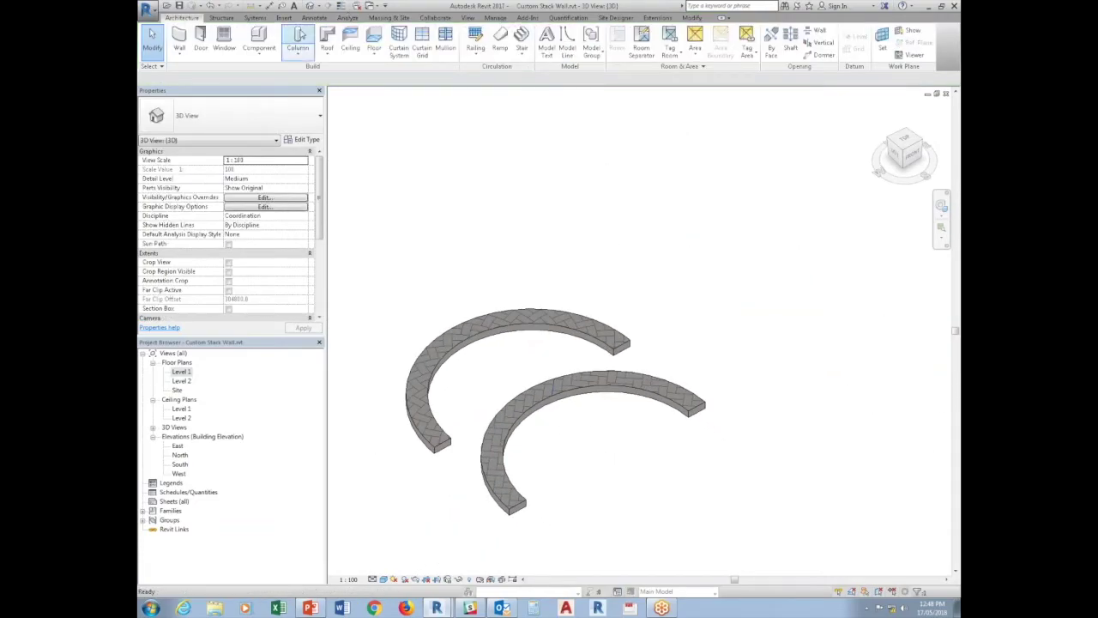
pyautogui.click(375, 43)
pyautogui.click(638, 31)
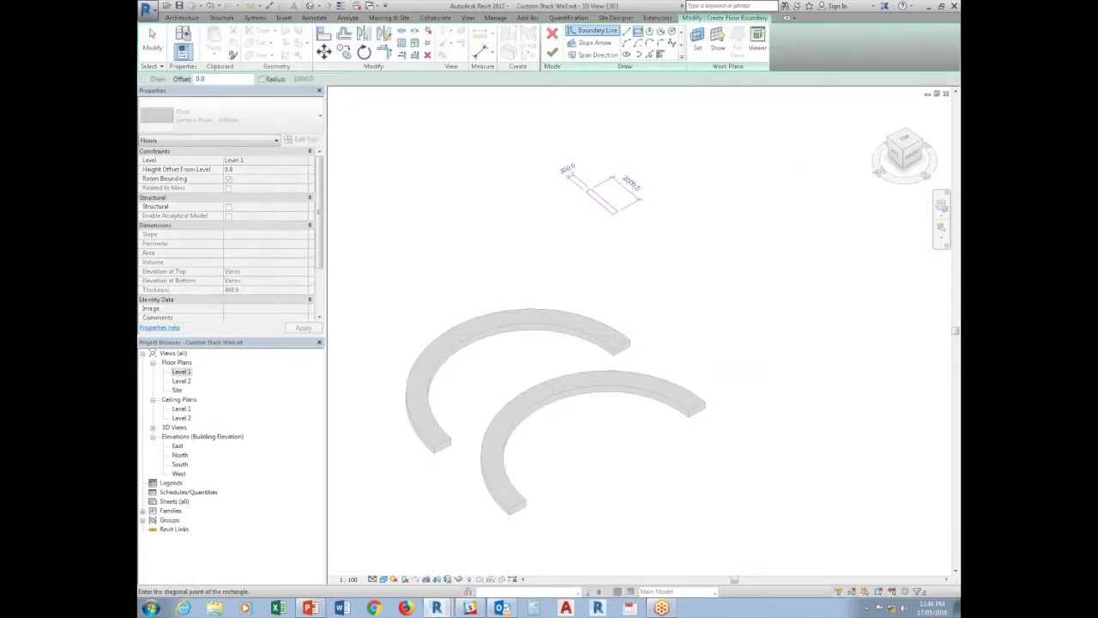
pyautogui.click(894, 282)
pyautogui.press('Escape')
pyautogui.press('Escape')
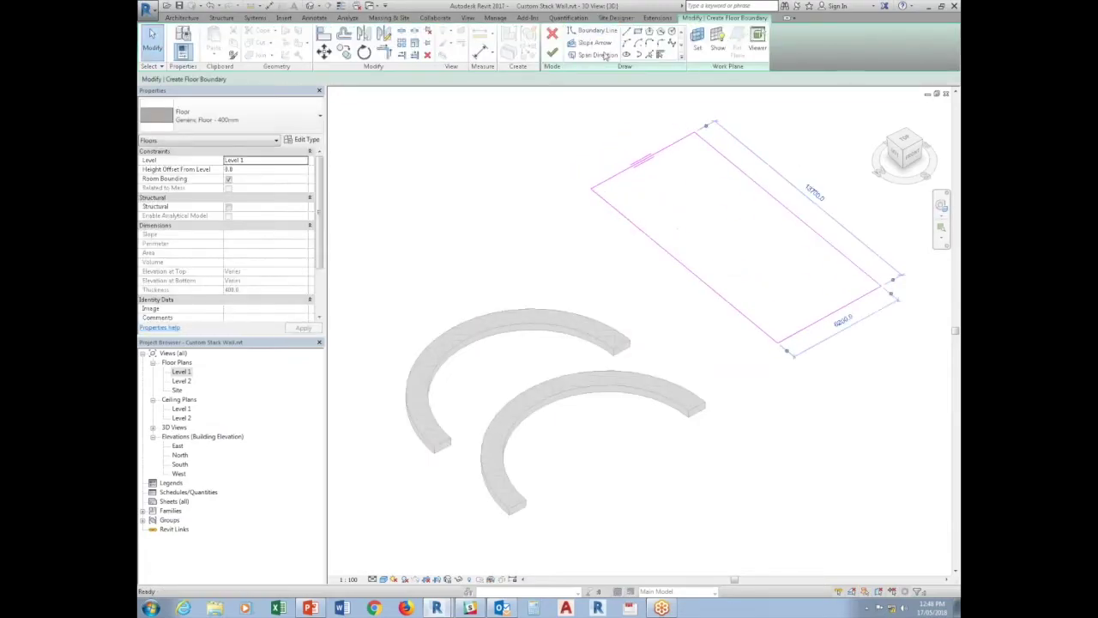
# Step: Draw a slope arrow across the rectangle from its upper edge to its lower edge
pyautogui.click(601, 55)
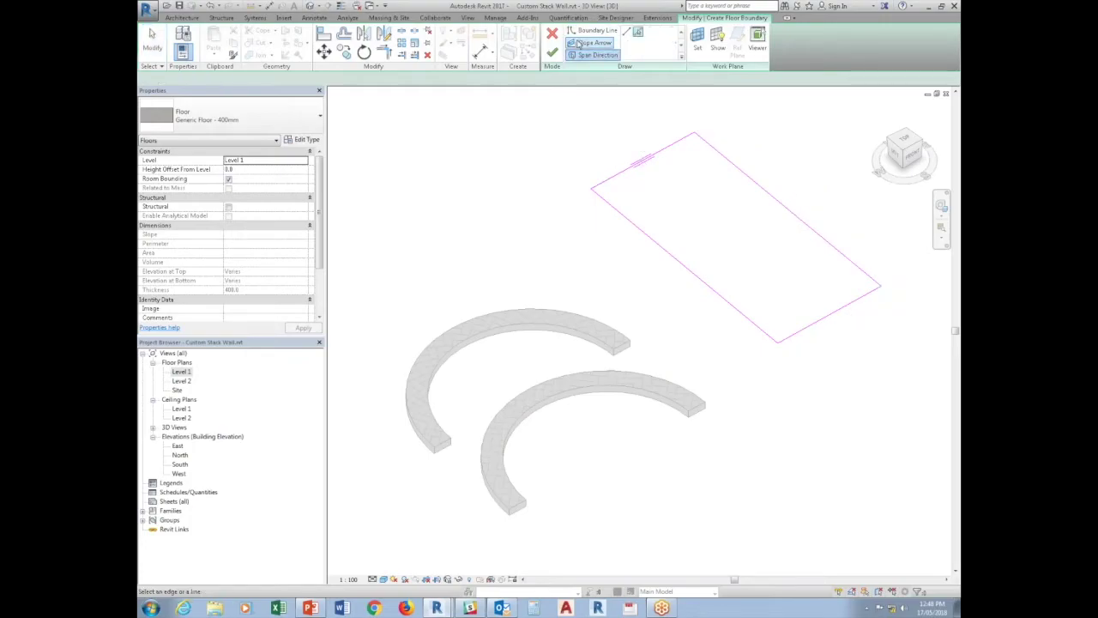
pyautogui.click(578, 43)
pyautogui.click(642, 160)
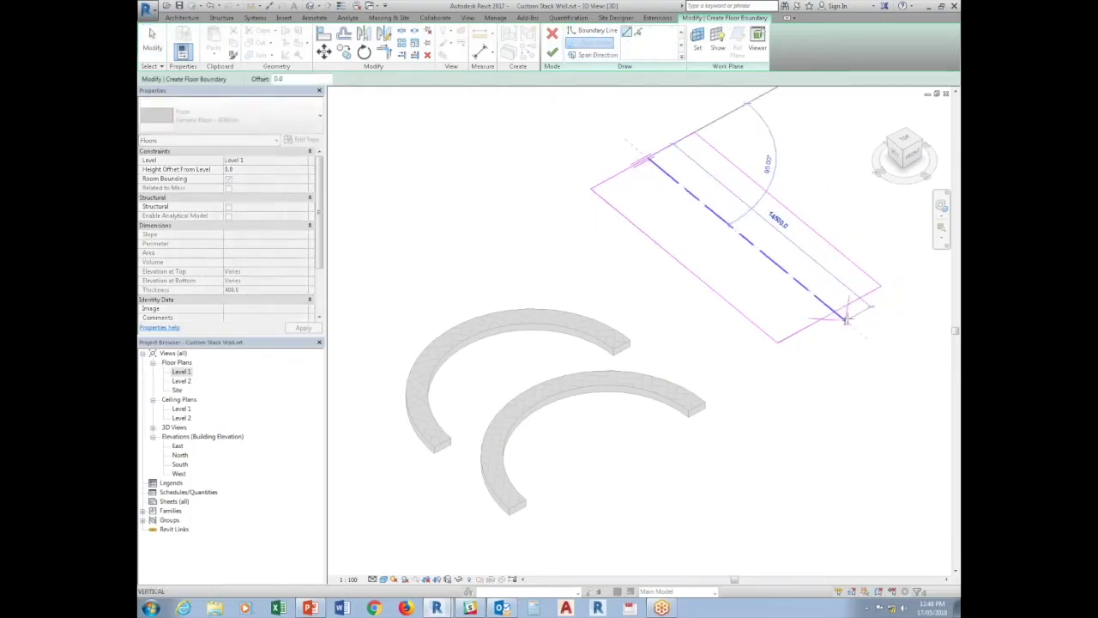
pyautogui.click(833, 311)
pyautogui.moveTo(752, 223); pyautogui.dragTo(593, 255, button='middle')
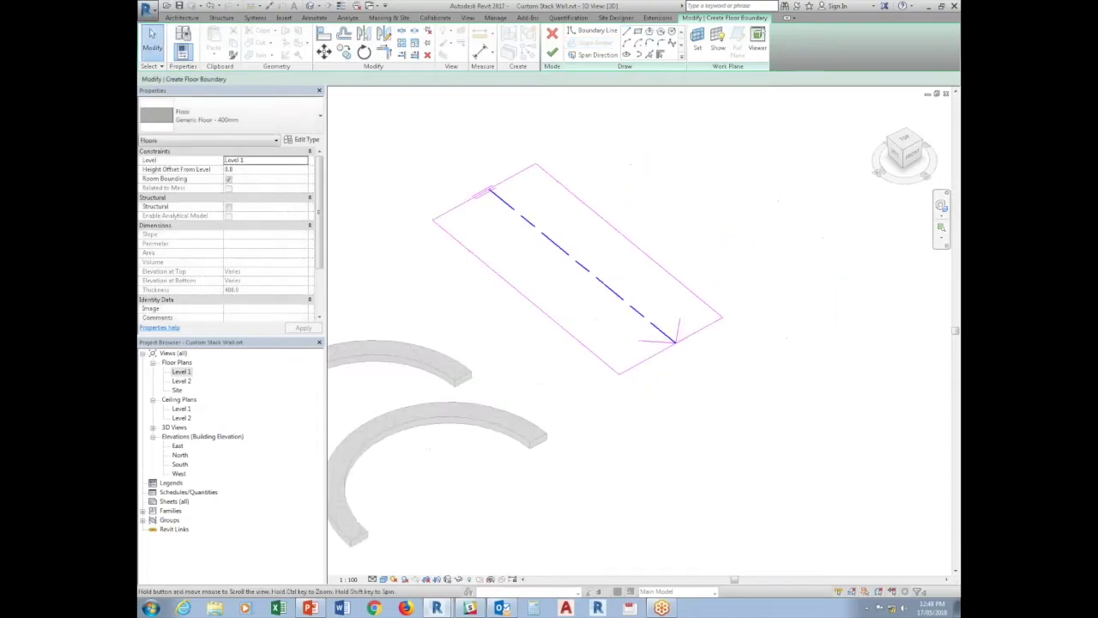
# Step: Set the slope arrow to Specify by Slope at -15° and finish the sloped floor
pyautogui.click(580, 269)
pyautogui.click(315, 162)
pyautogui.click(314, 161)
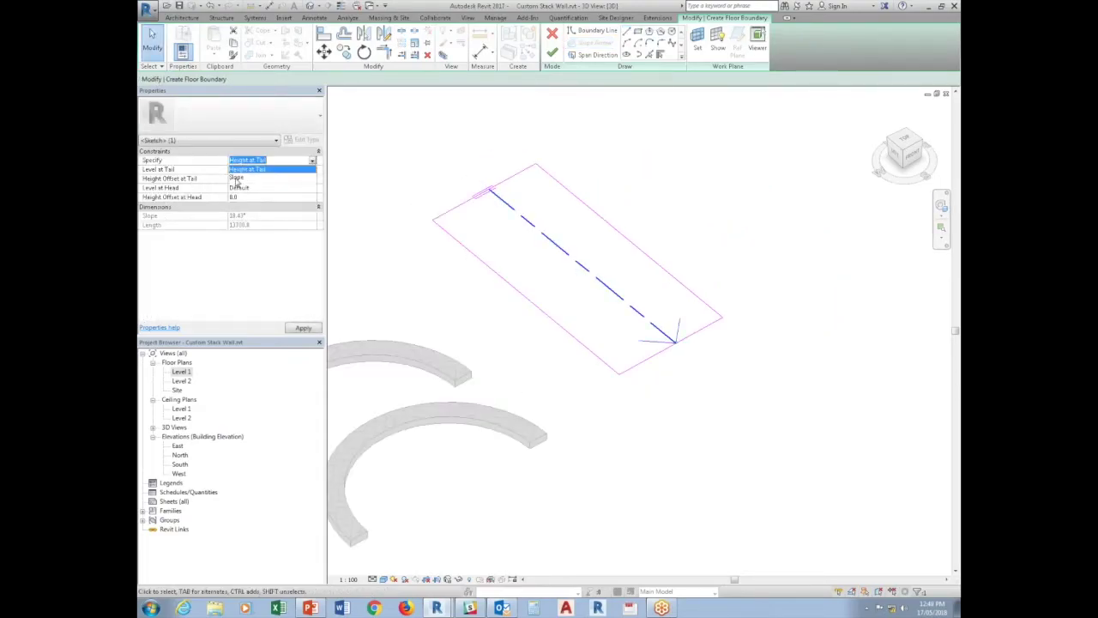
pyautogui.click(235, 179)
pyautogui.click(268, 178)
pyautogui.press('Tab')
pyautogui.write('-15')
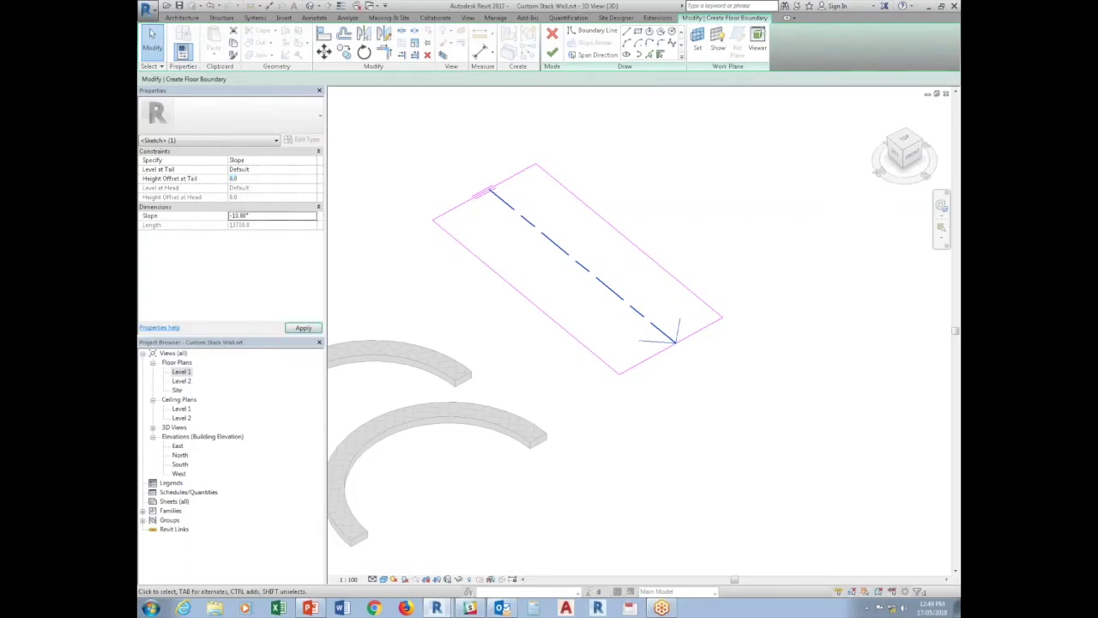
pyautogui.click(552, 53)
pyautogui.click(694, 243)
pyautogui.click(662, 278)
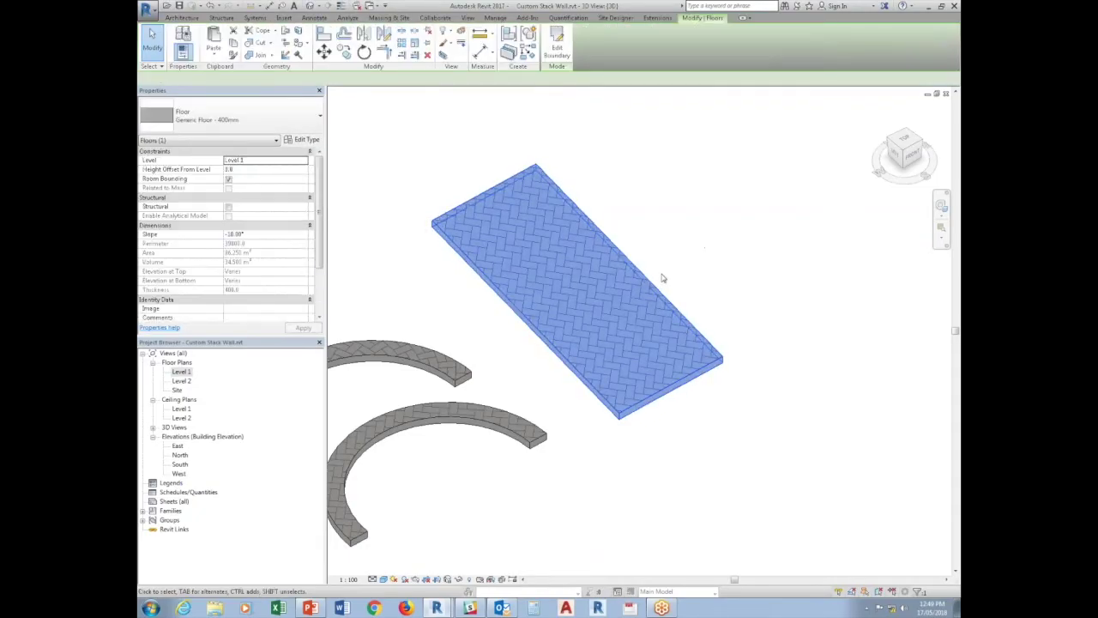
# Step: Look through the sloped floor's type settings and floor type list without changing anything
pyautogui.click(309, 142)
pyautogui.click(624, 189)
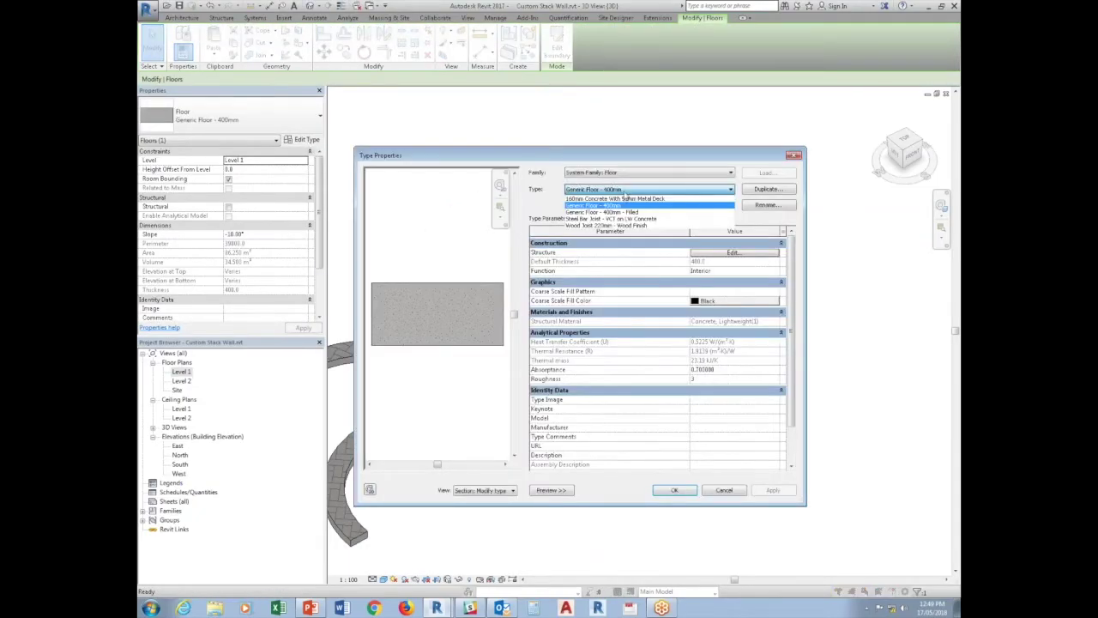
pyautogui.press('Escape')
pyautogui.press('Escape')
pyautogui.press('Escape')
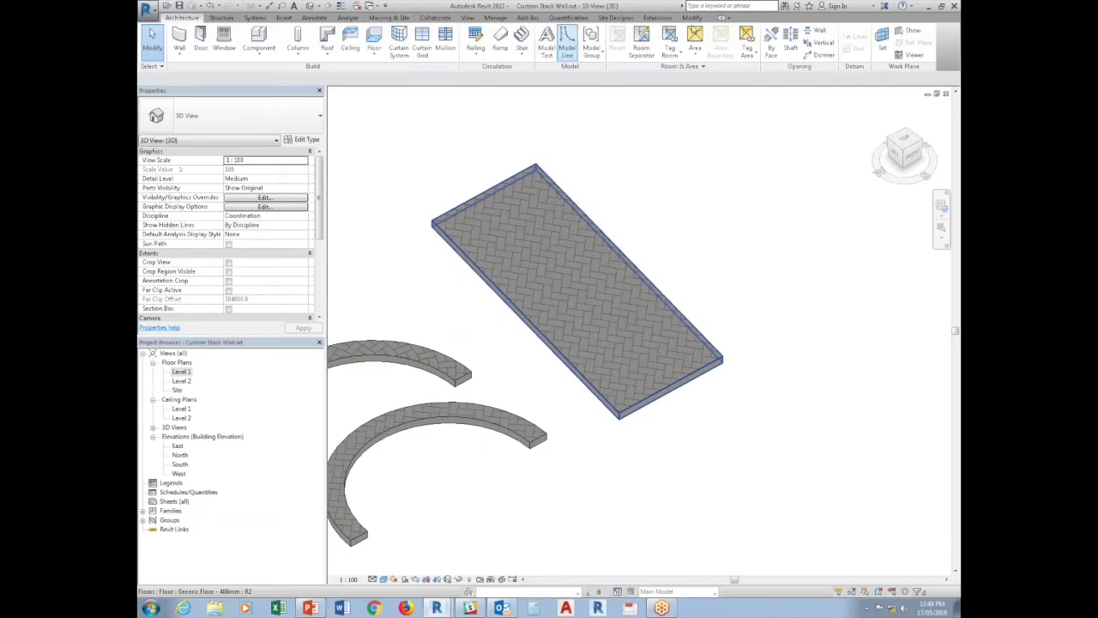
# Step: Split the sloped floor's top face with a line running along its length
pyautogui.click(692, 18)
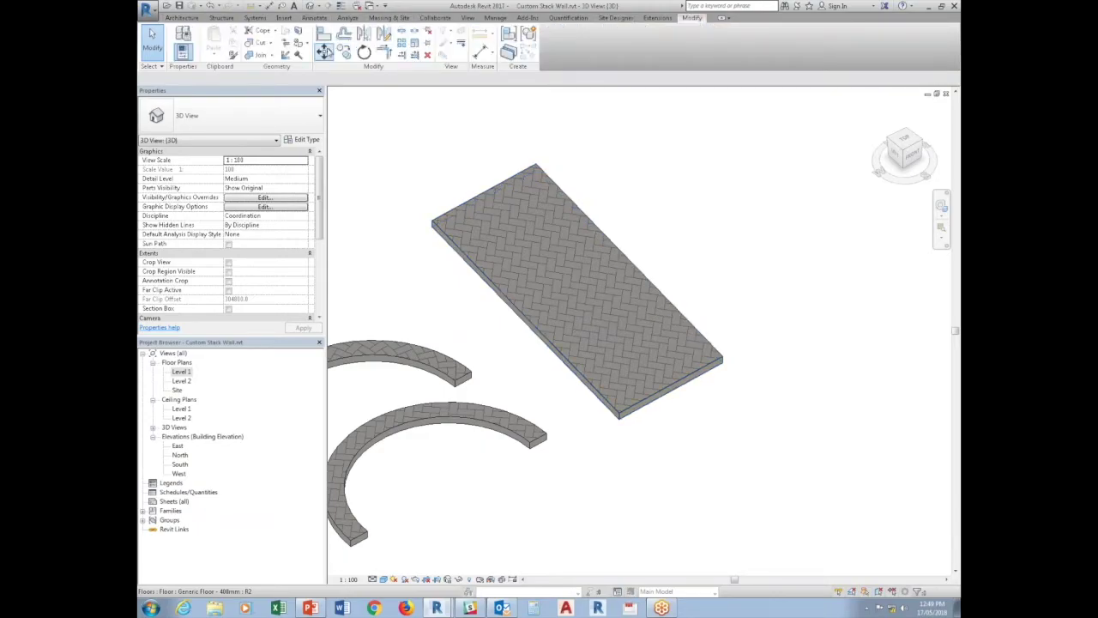
pyautogui.click(300, 55)
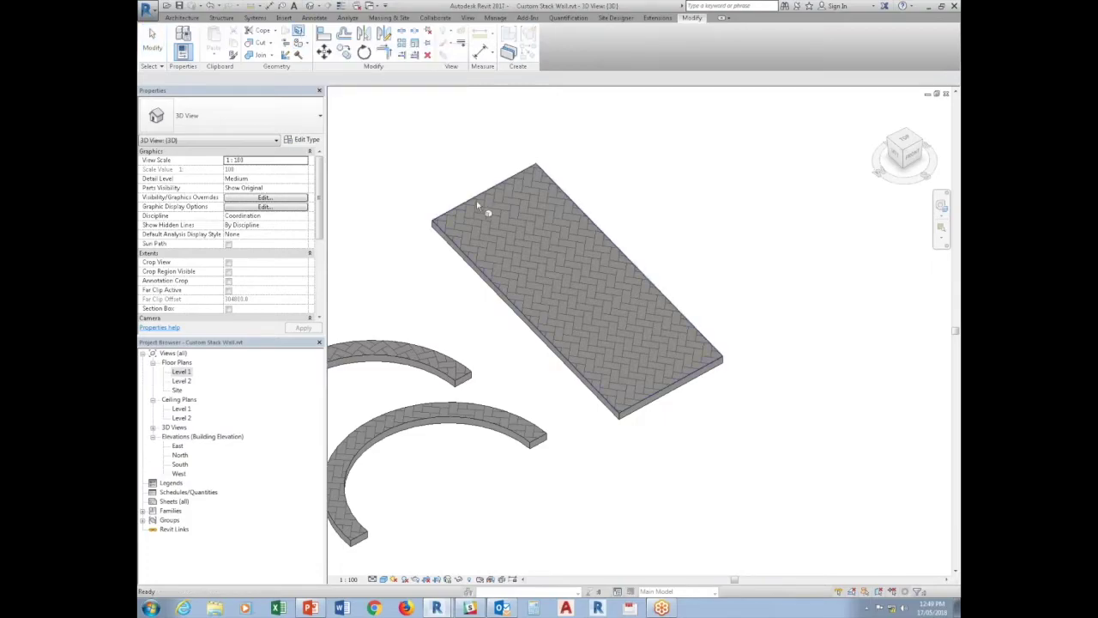
pyautogui.click(489, 213)
pyautogui.click(486, 185)
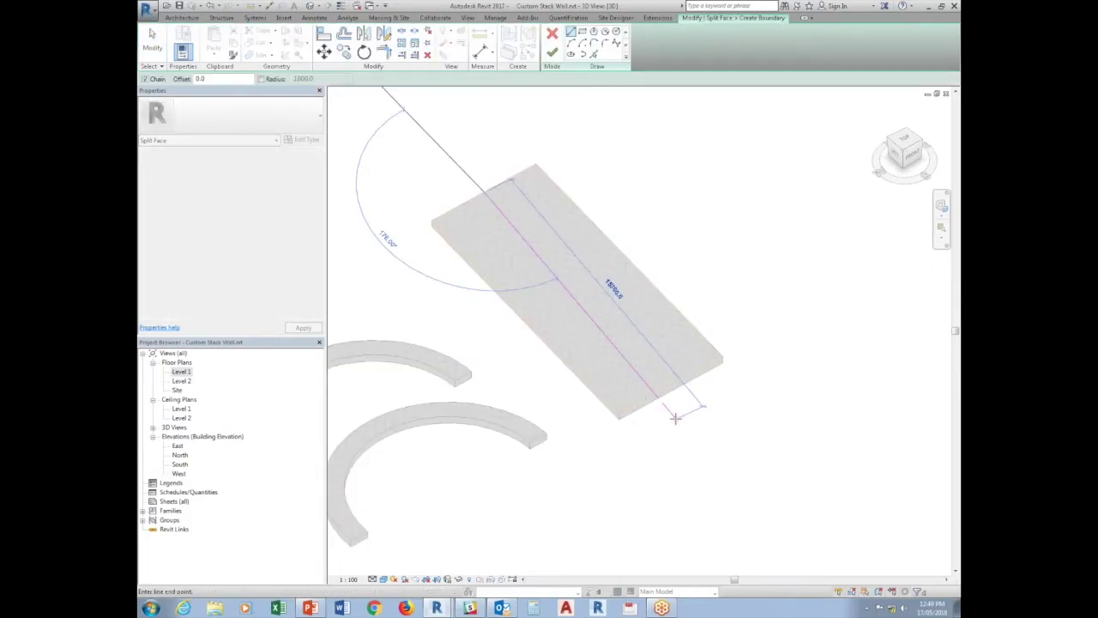
pyautogui.click(673, 385)
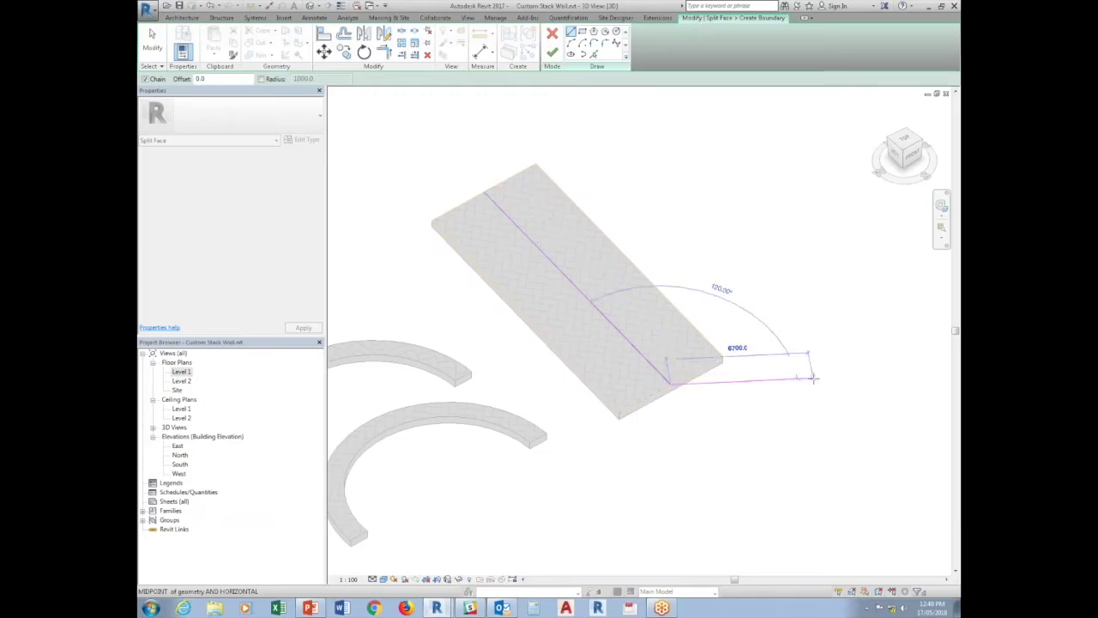
pyautogui.click(552, 54)
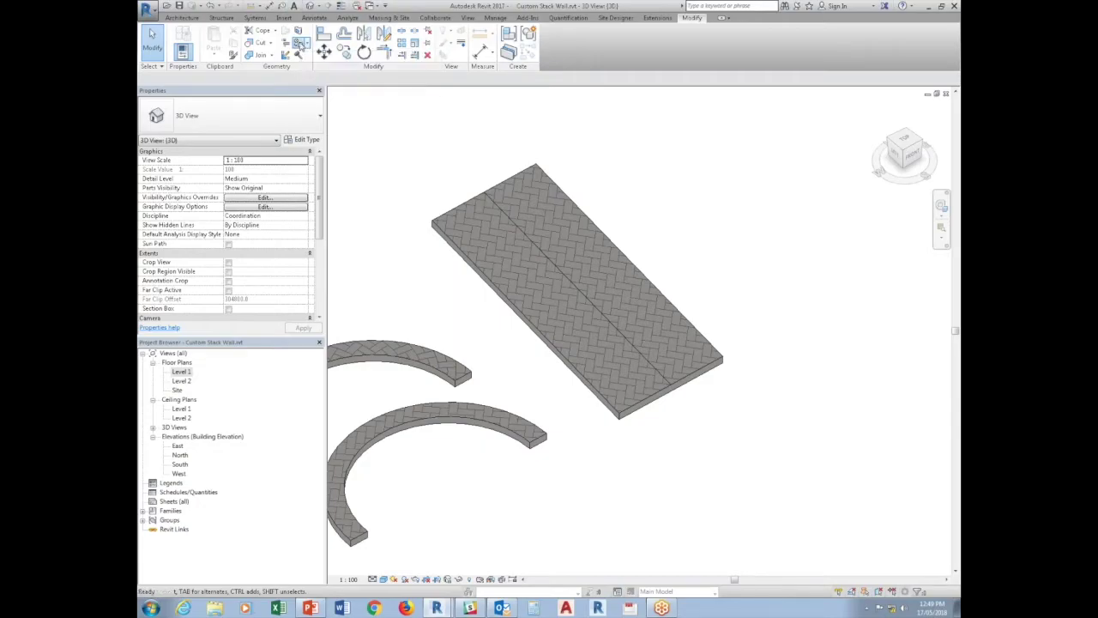
pyautogui.click(304, 46)
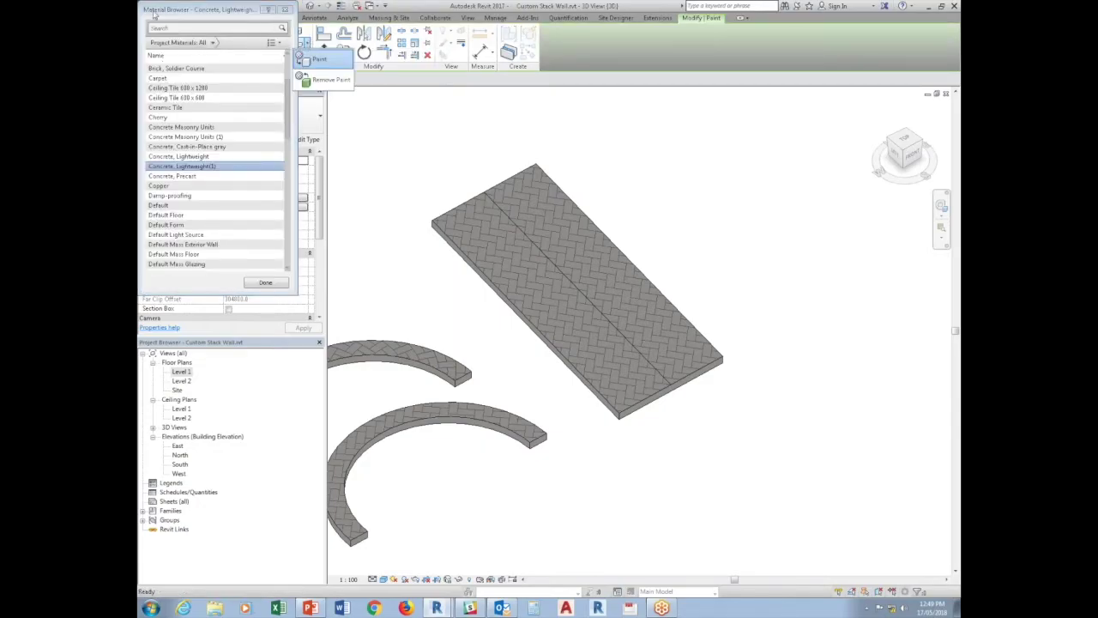
# Step: Duplicate the Concrete, Lightweight material and rename the copy Concrete, ramp
pyautogui.press('Escape')
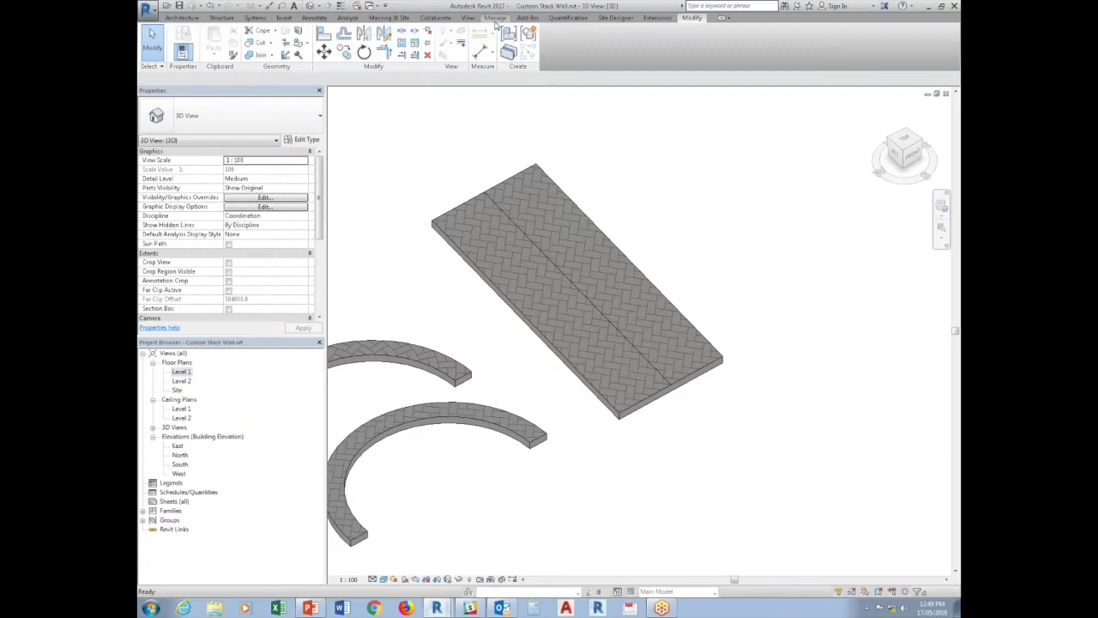
pyautogui.click(495, 19)
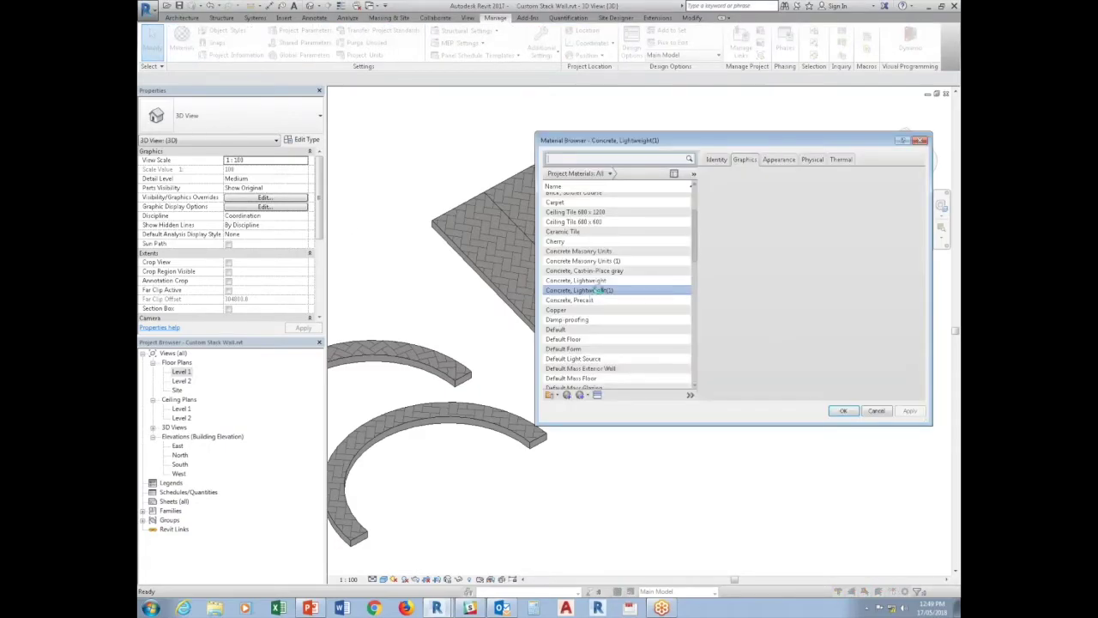
pyautogui.rightClick(597, 281)
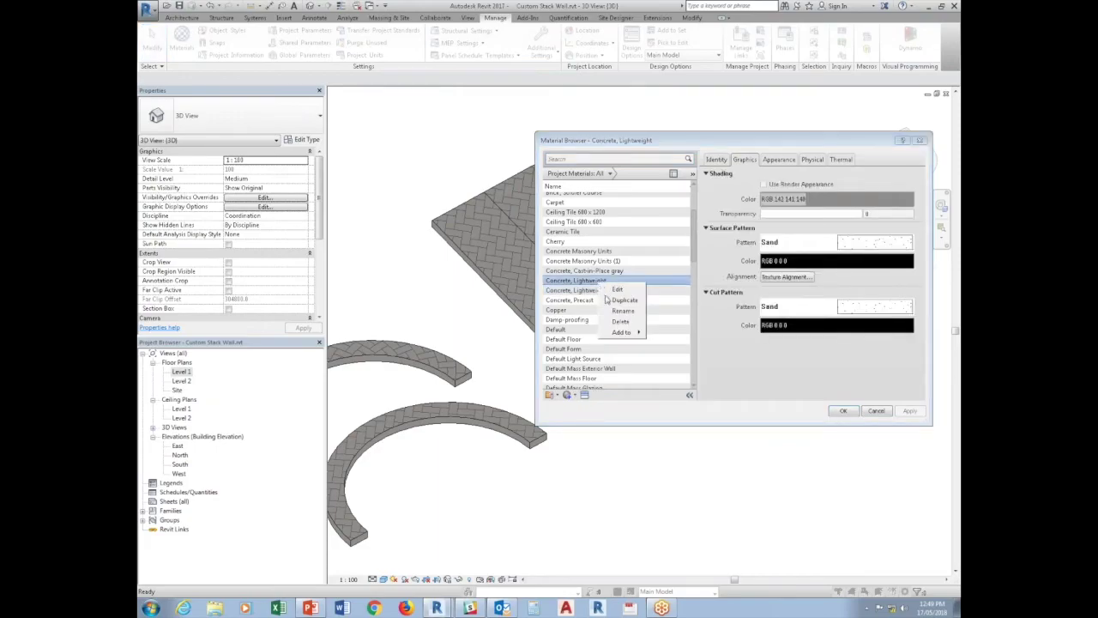
pyautogui.click(611, 299)
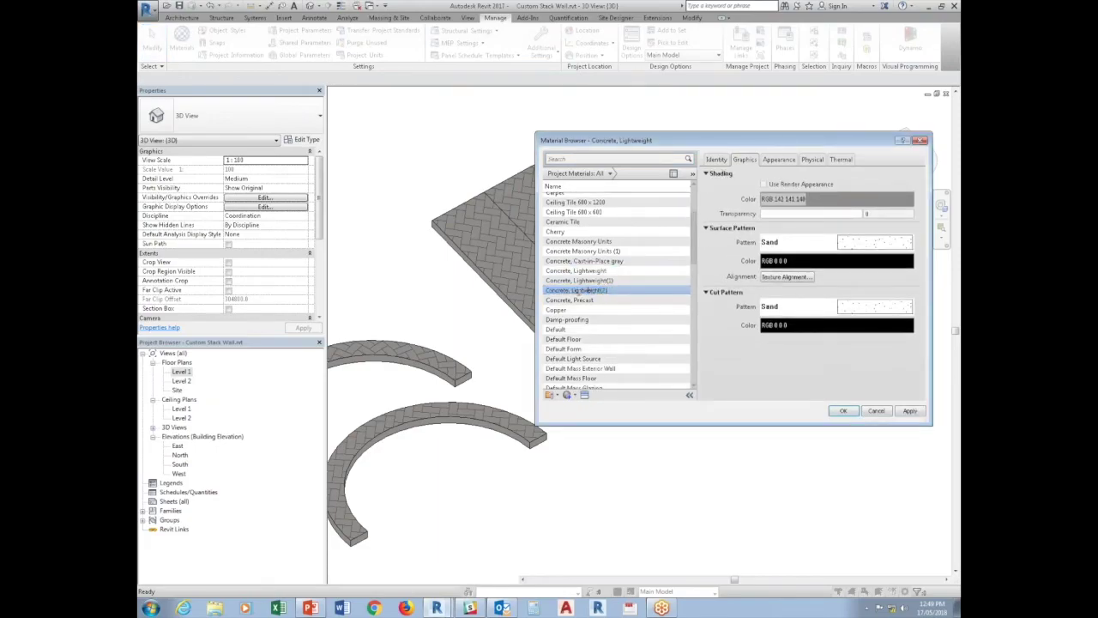
pyautogui.write('Hi')
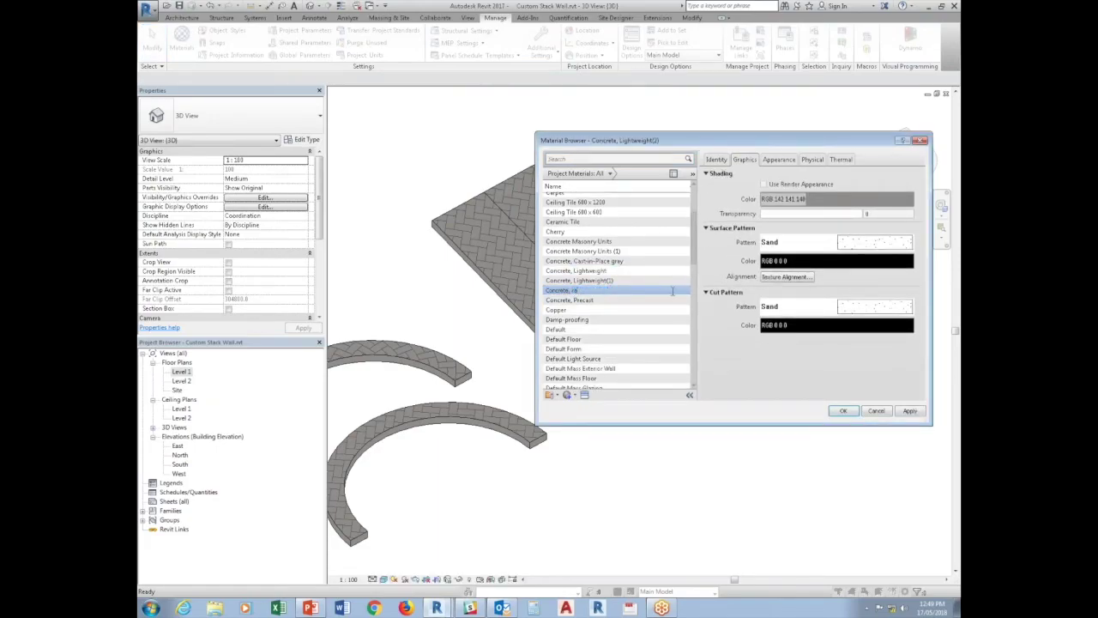
pyautogui.press('Return')
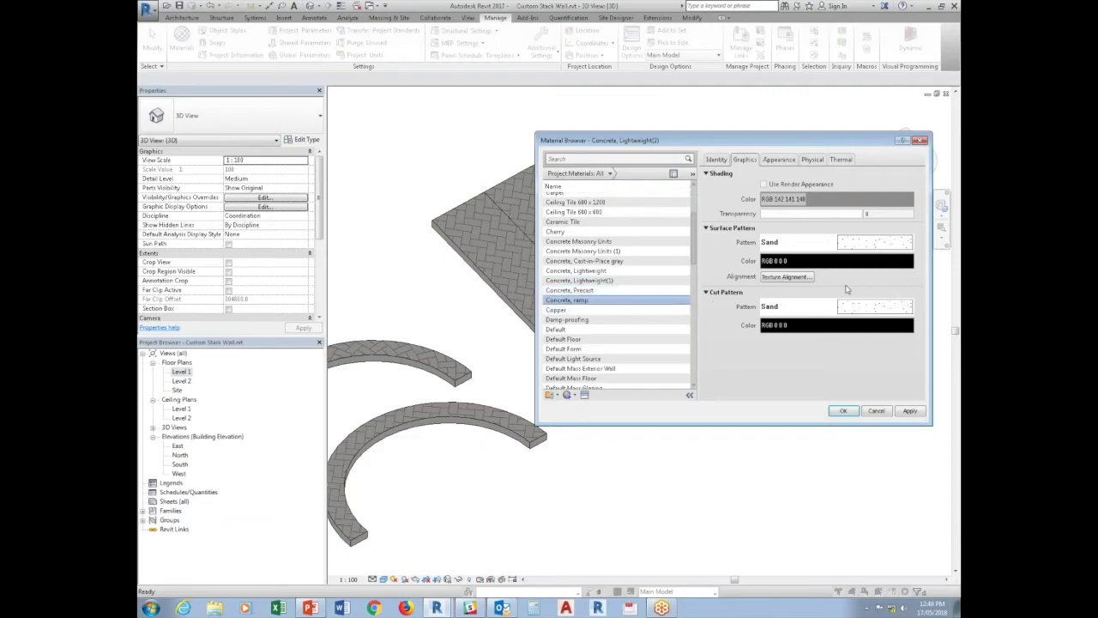
# Step: Give Concrete, ramp a new Diagonal 6" model surface pattern at 45° with 6 spacing
pyautogui.click(869, 249)
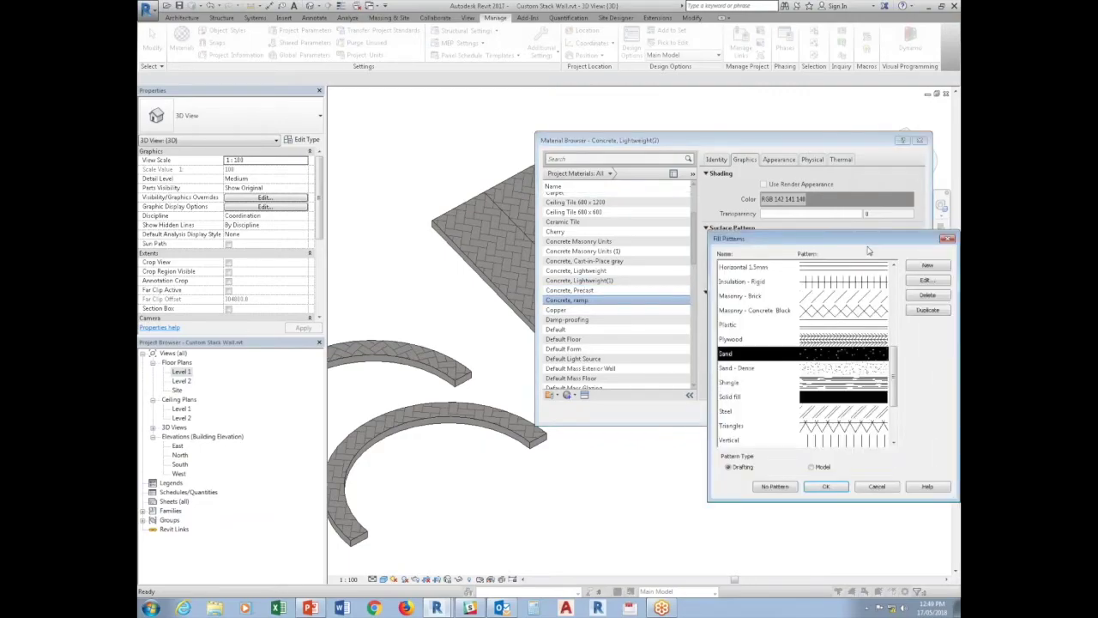
pyautogui.click(812, 467)
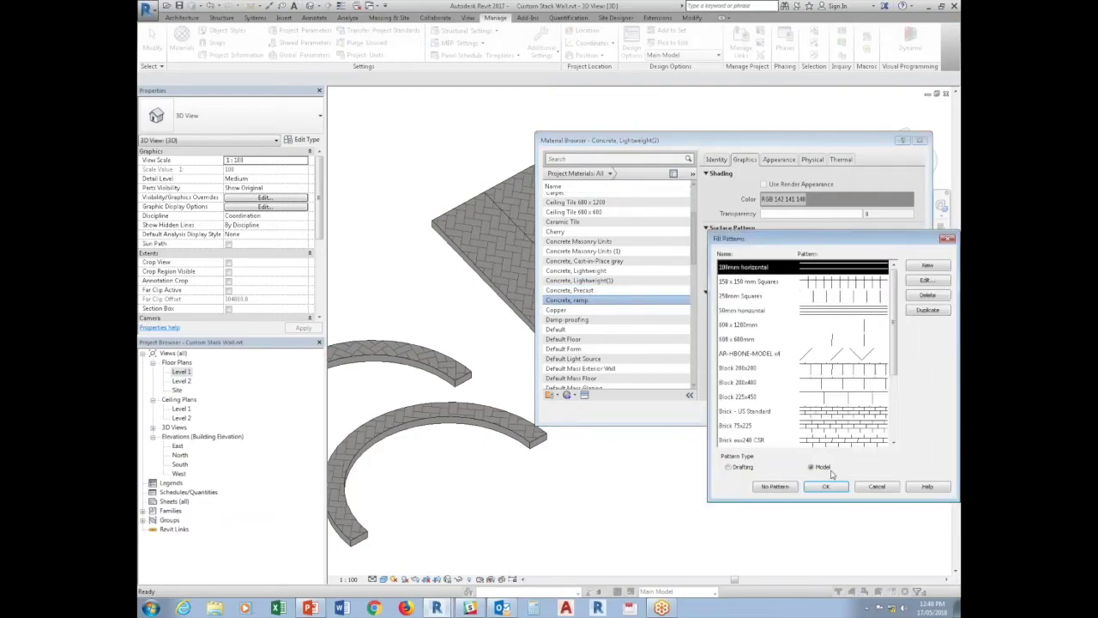
pyautogui.click(929, 266)
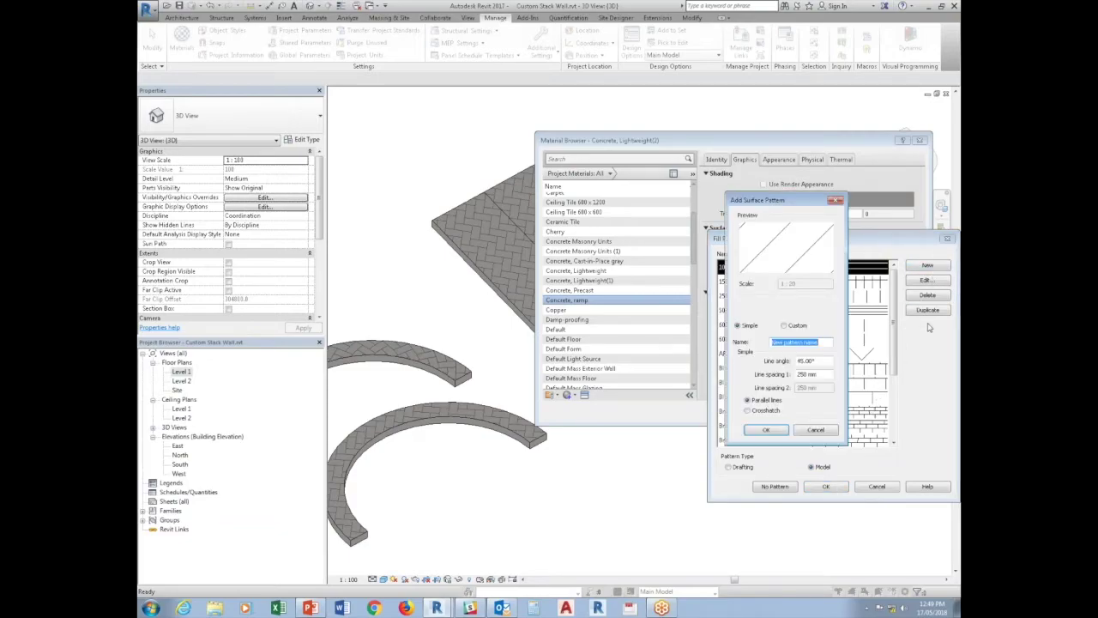
pyautogui.write('ver')
pyautogui.write('°')
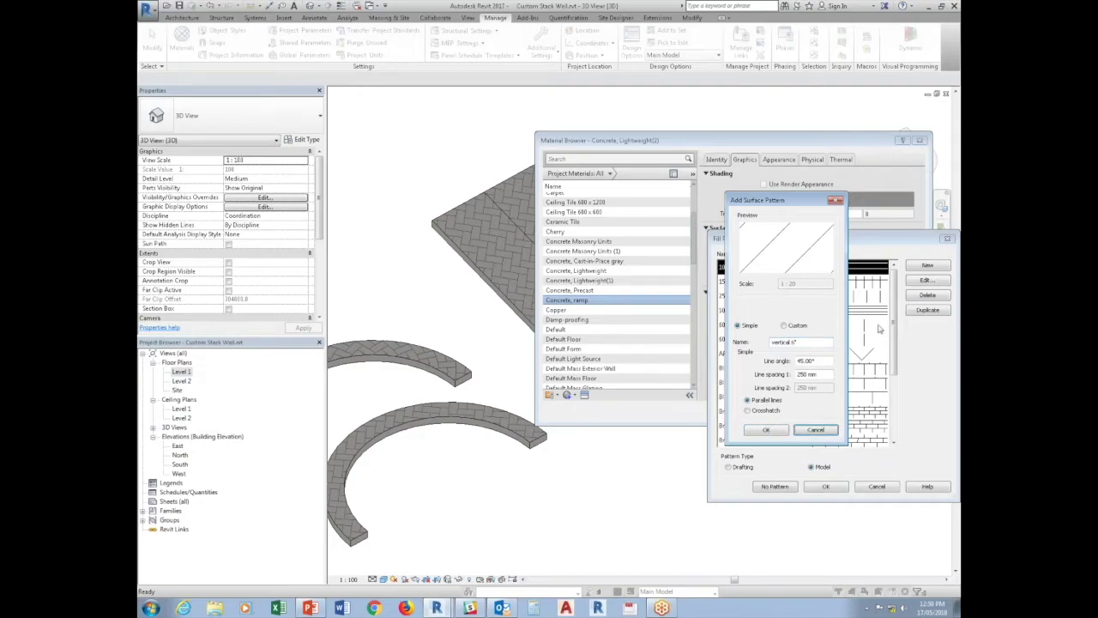
pyautogui.doubleClick(821, 360)
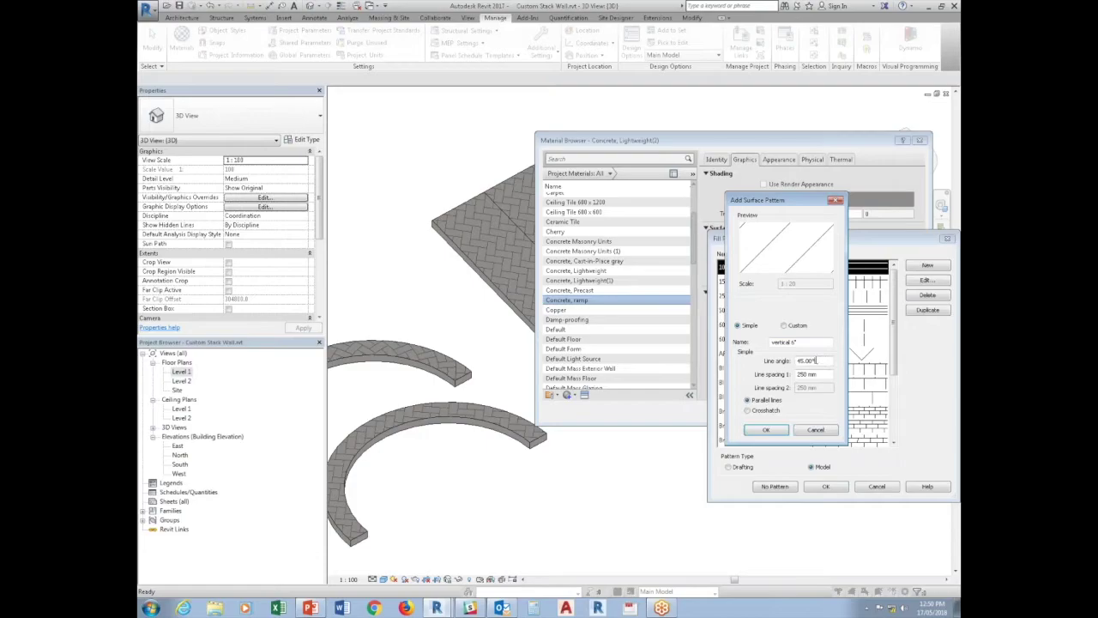
pyautogui.doubleClick(821, 373)
pyautogui.write('6')
pyautogui.moveTo(794, 341); pyautogui.dragTo(770, 342)
pyautogui.write('Diagon')
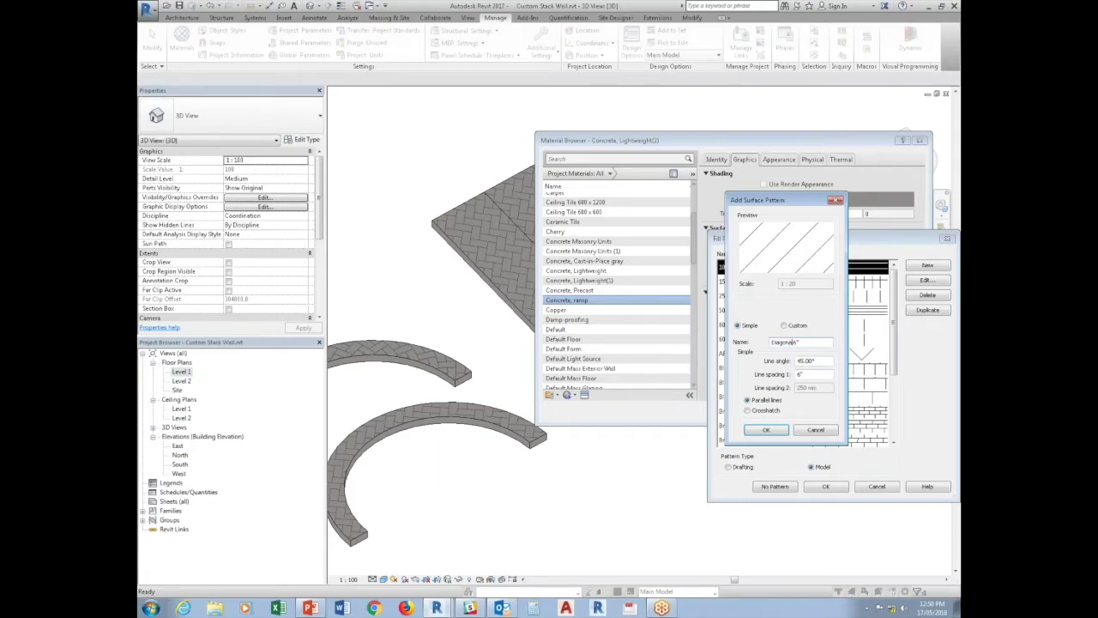
pyautogui.click(768, 429)
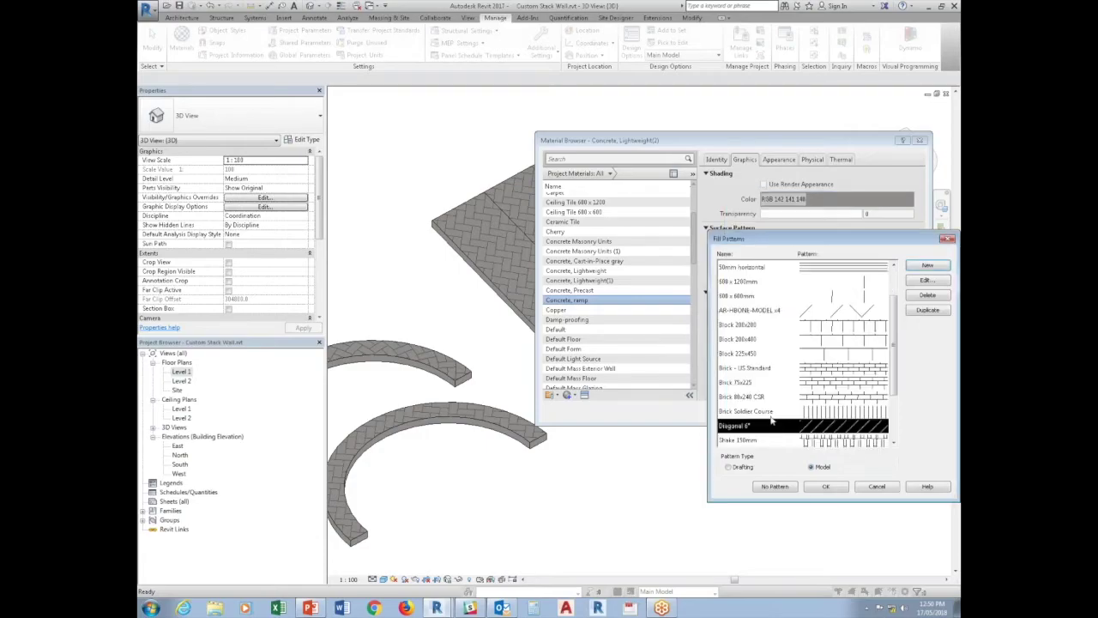
pyautogui.click(825, 485)
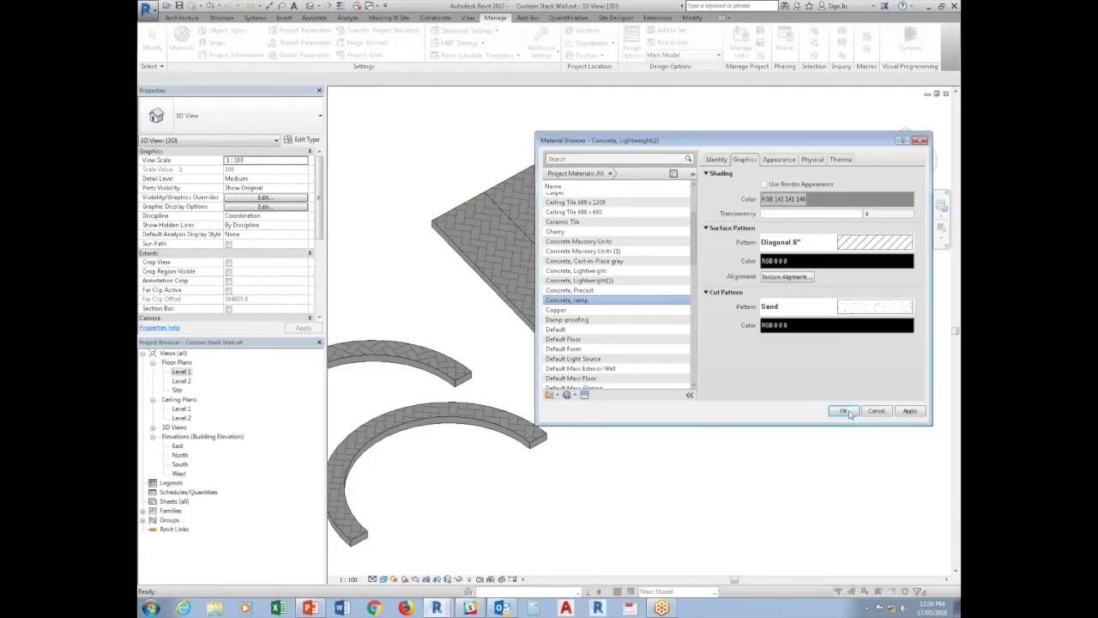
pyautogui.click(845, 412)
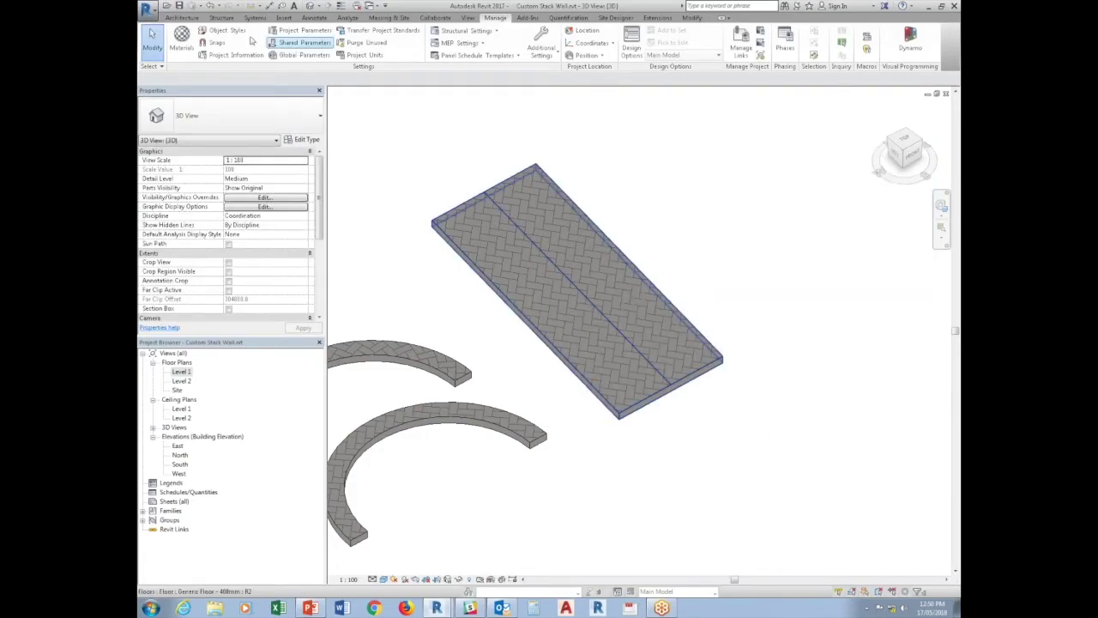
# Step: Paint the ramp floor's split face with the Concrete, ramp material
pyautogui.click(701, 19)
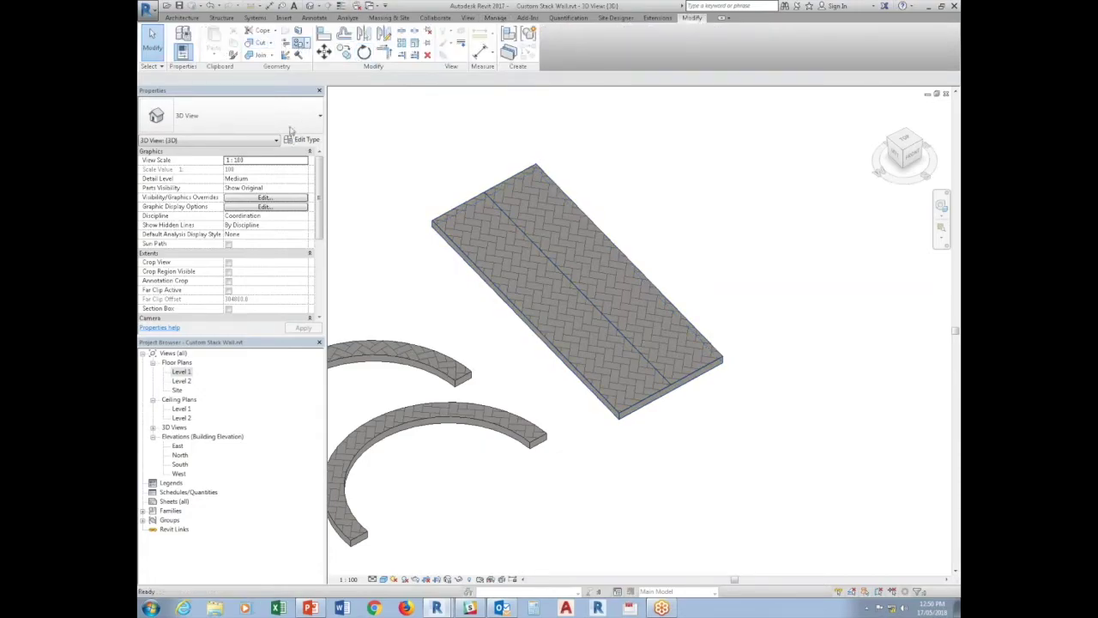
pyautogui.click(300, 43)
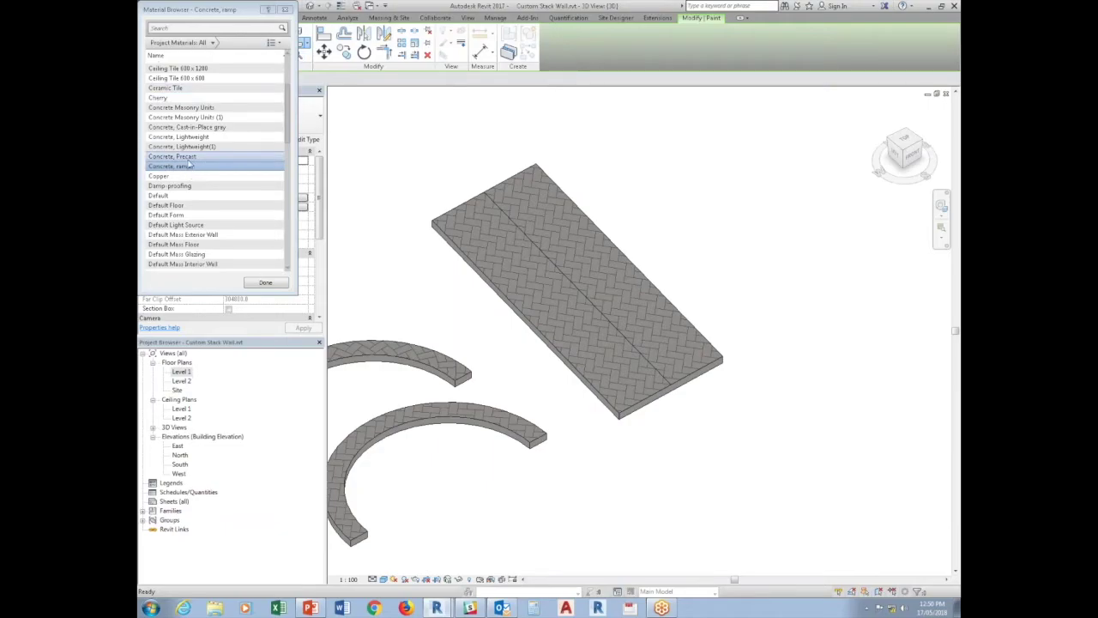
pyautogui.click(566, 317)
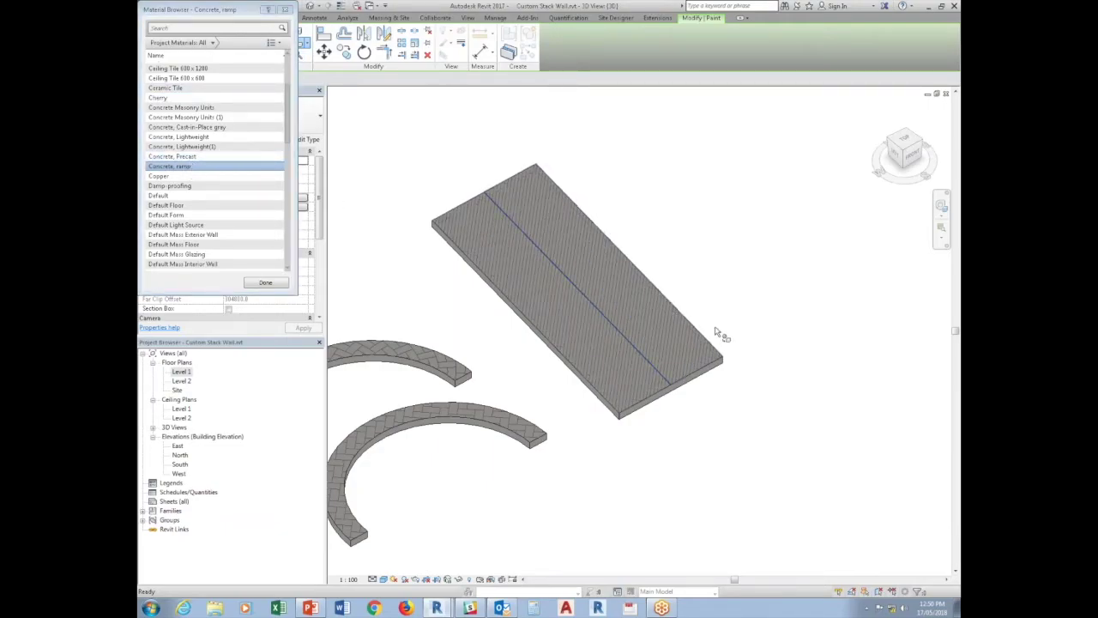
pyautogui.press('Escape')
# Step: Rotate the ramp floor's diagonal hatch lines to a new angle
pyautogui.keyDown('shift'); pyautogui.moveTo(717, 332); pyautogui.dragTo(661, 306, button='middle'); pyautogui.keyUp('shift')
pyautogui.click(518, 296)
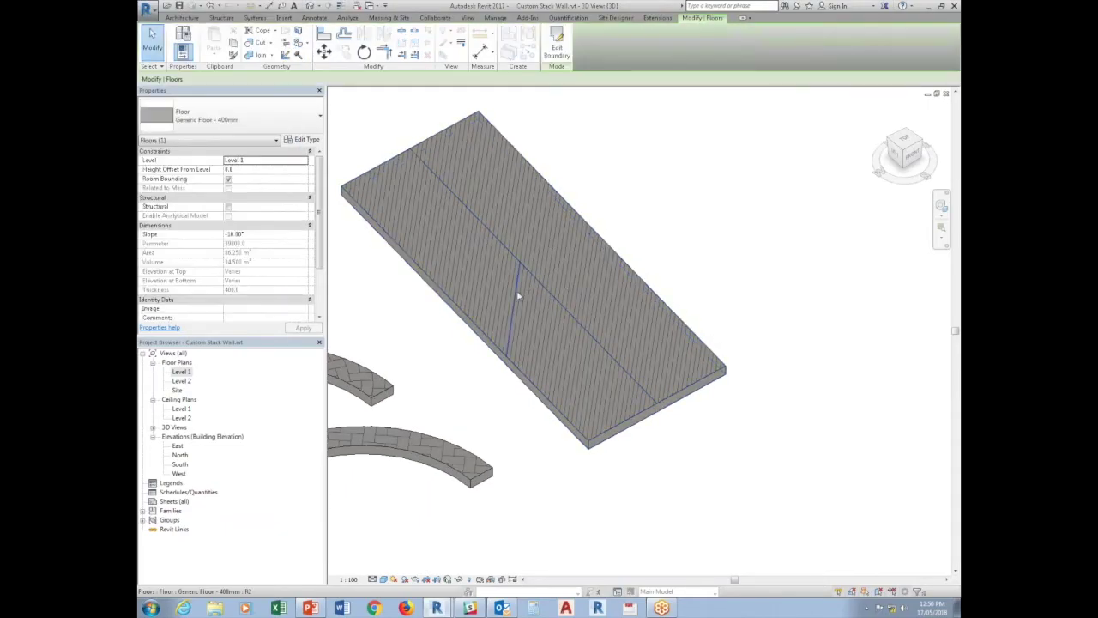
pyautogui.press('r')
pyautogui.press('o')
pyautogui.click(569, 433)
pyautogui.press('Escape')
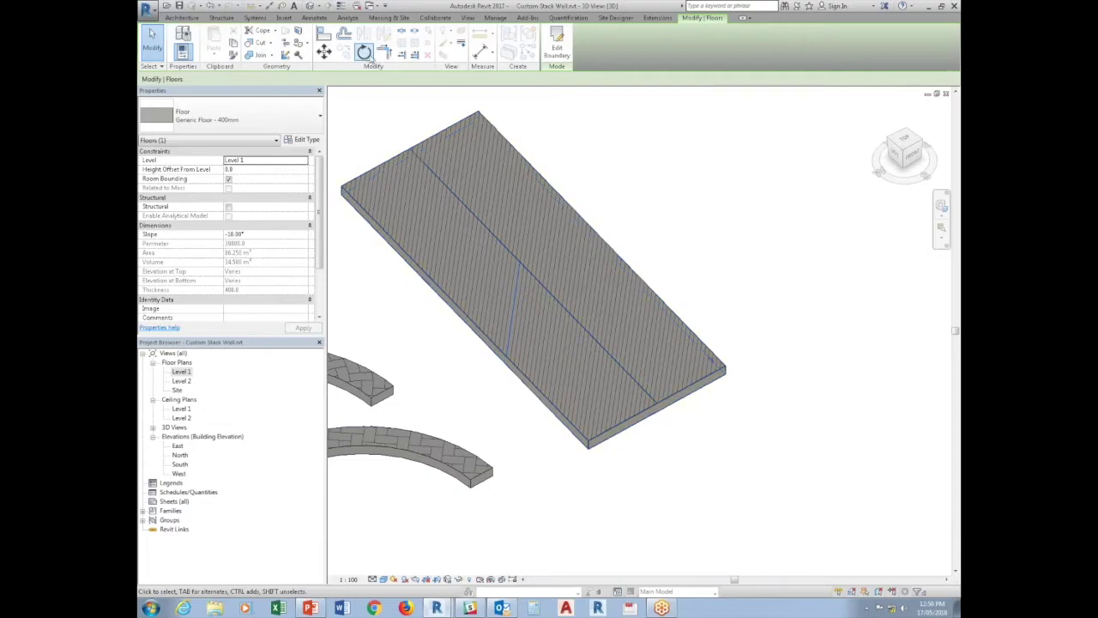
pyautogui.click(364, 51)
pyautogui.click(624, 476)
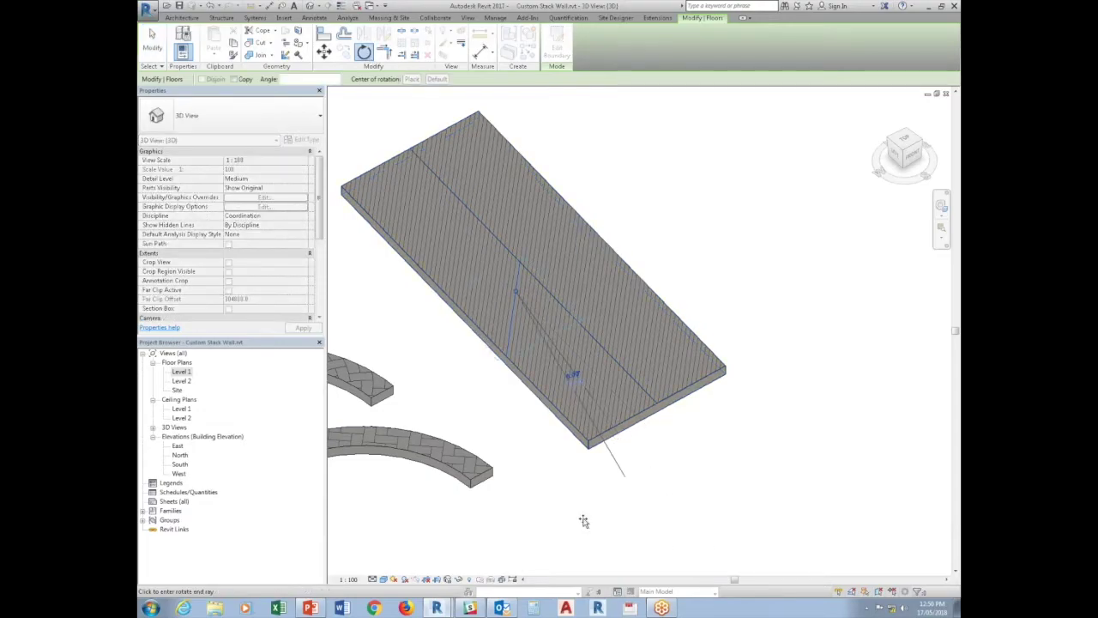
pyautogui.click(558, 527)
pyautogui.keyDown('shift'); pyautogui.moveTo(600, 497); pyautogui.dragTo(406, 112, button='middle'); pyautogui.keyUp('shift')
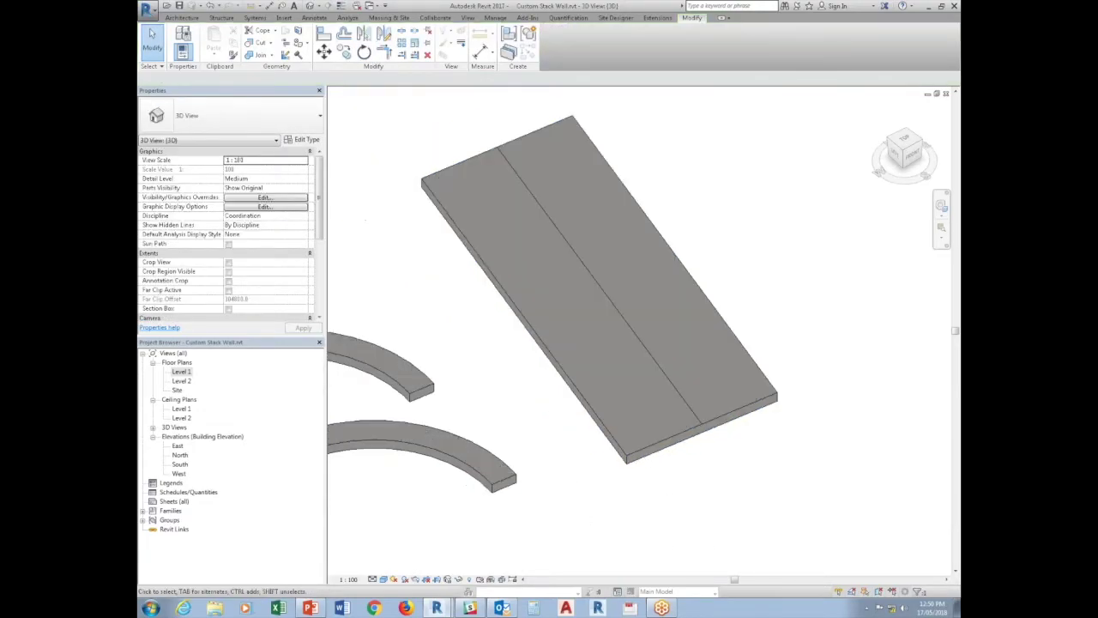
pyautogui.keyDown('shift'); pyautogui.moveTo(406, 112); pyautogui.dragTo(418, 594, button='middle'); pyautogui.keyUp('shift')
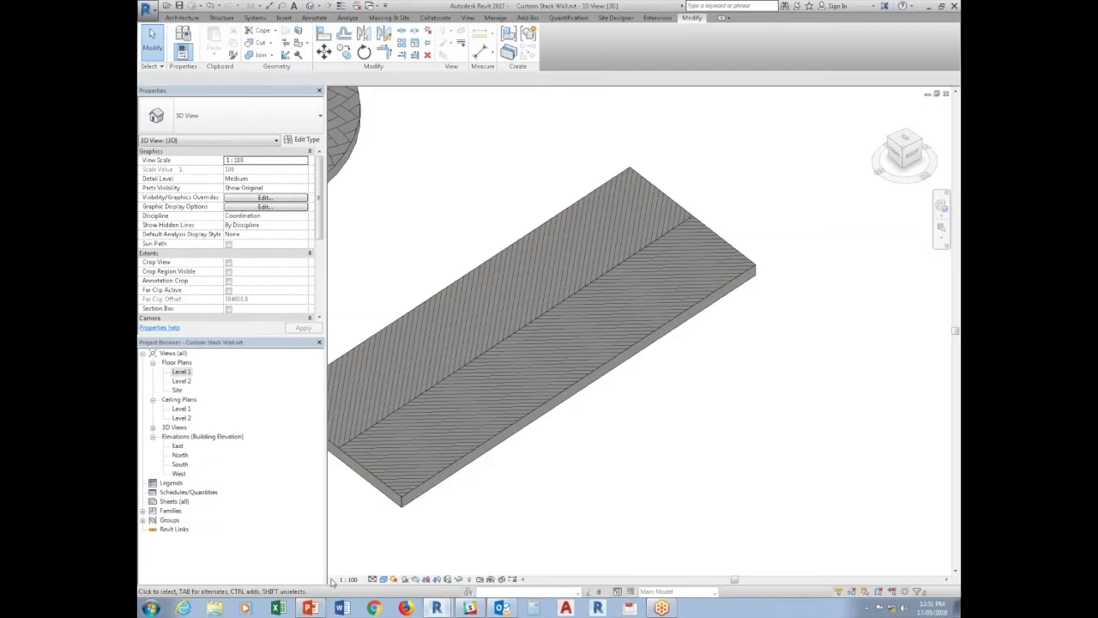
# Step: Change the 3D view scale from 1:100 to 1:50
pyautogui.click(347, 579)
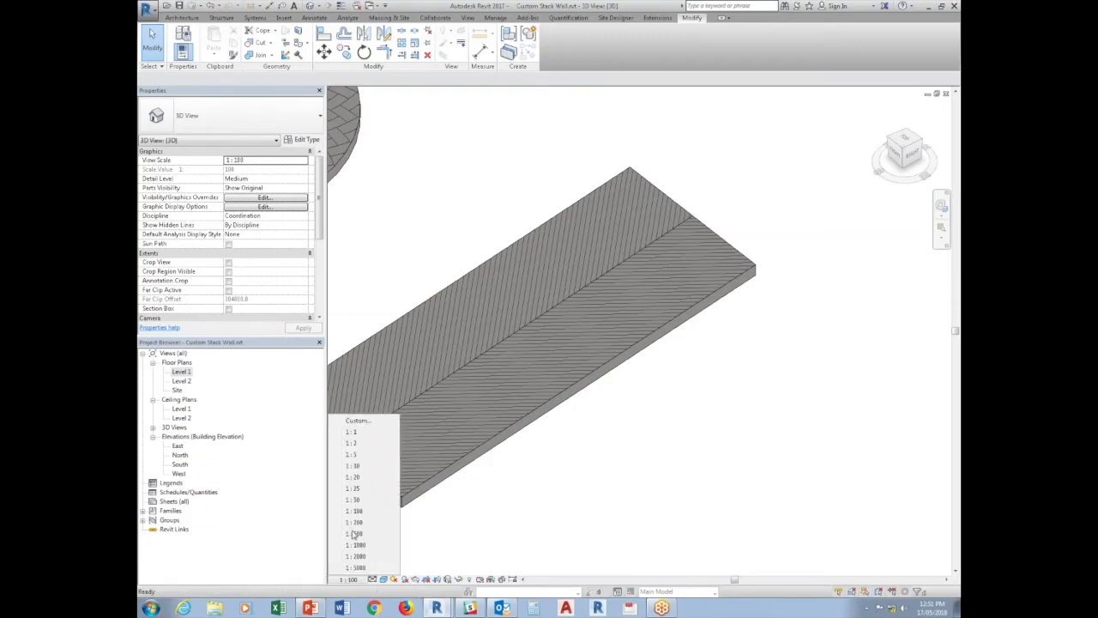
pyautogui.click(352, 502)
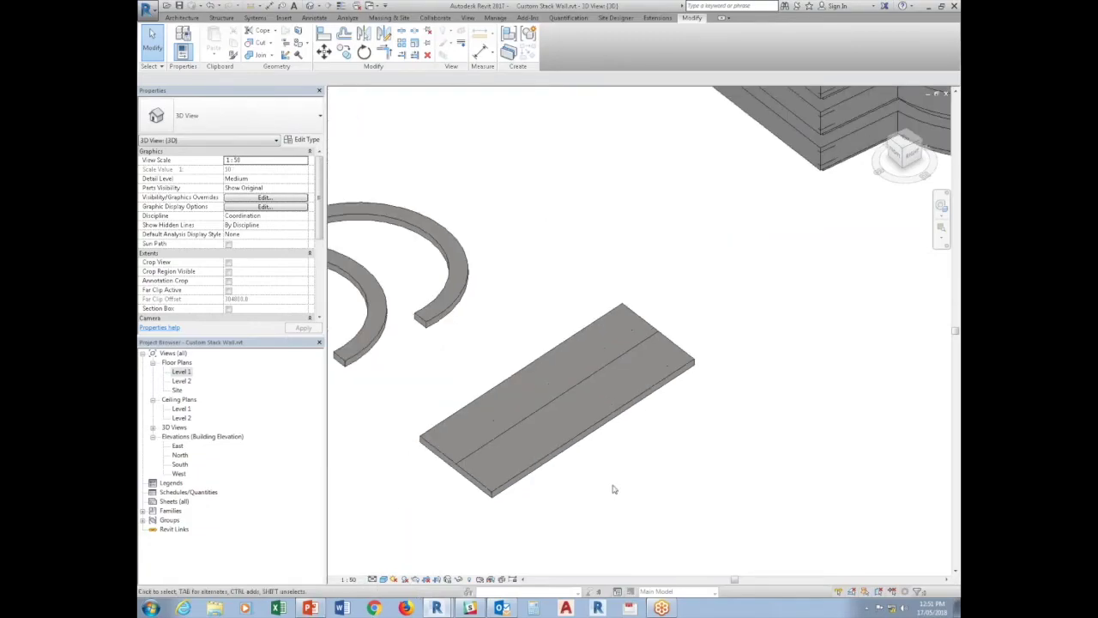
pyautogui.scroll(-2, 605, 495)
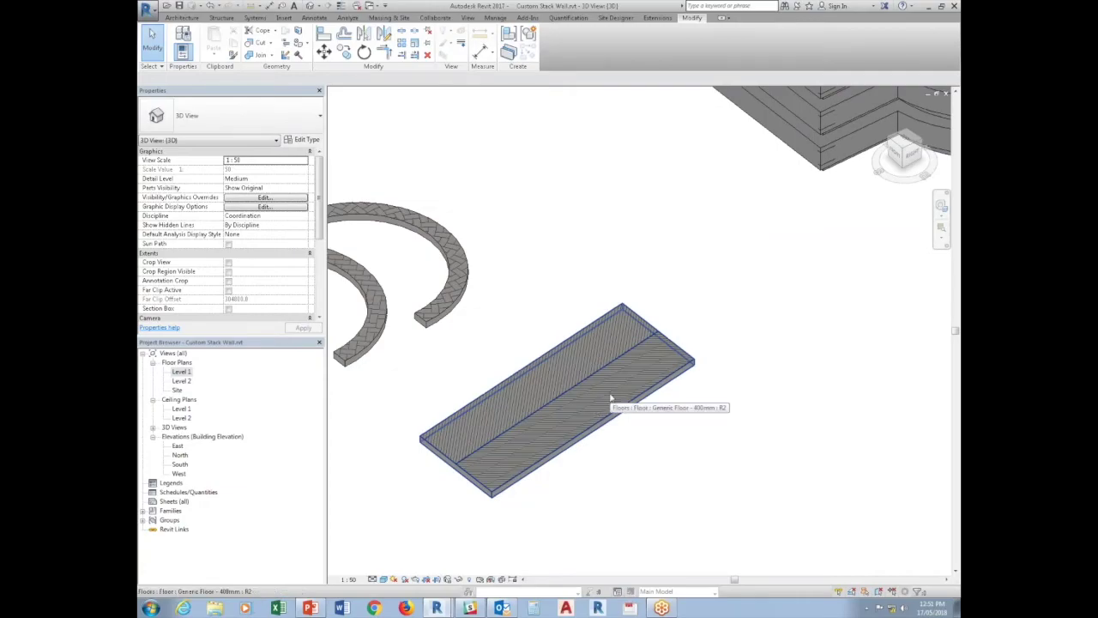
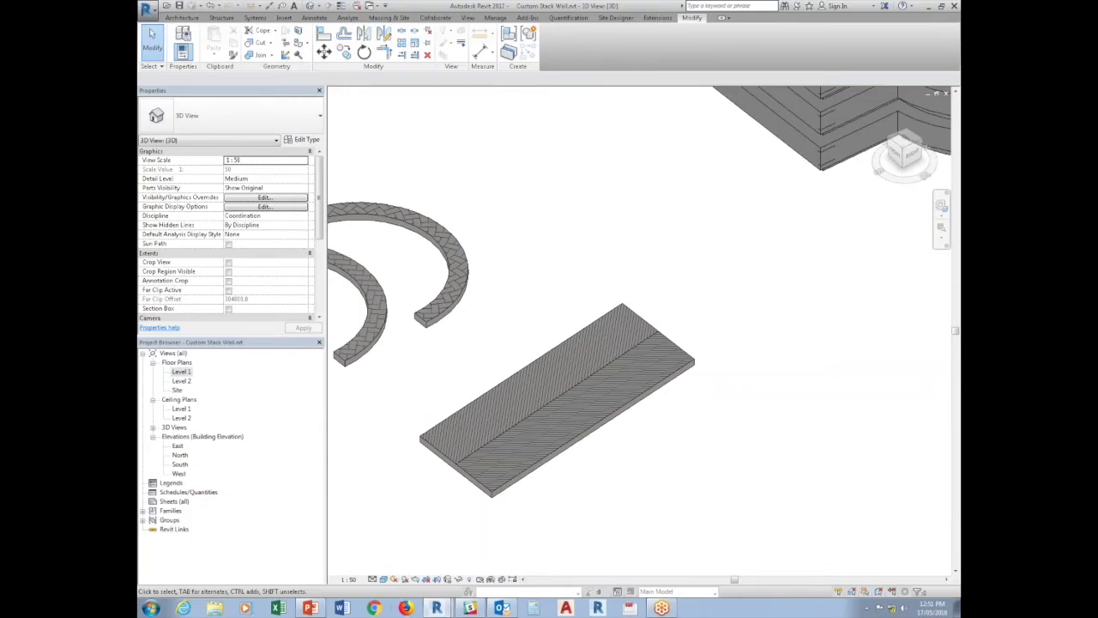
# Step: Open Randomize panel depth.rvt from BIM_Standards > 4. Help and Training > tips and tricks > Sample files
pyautogui.click(166, 6)
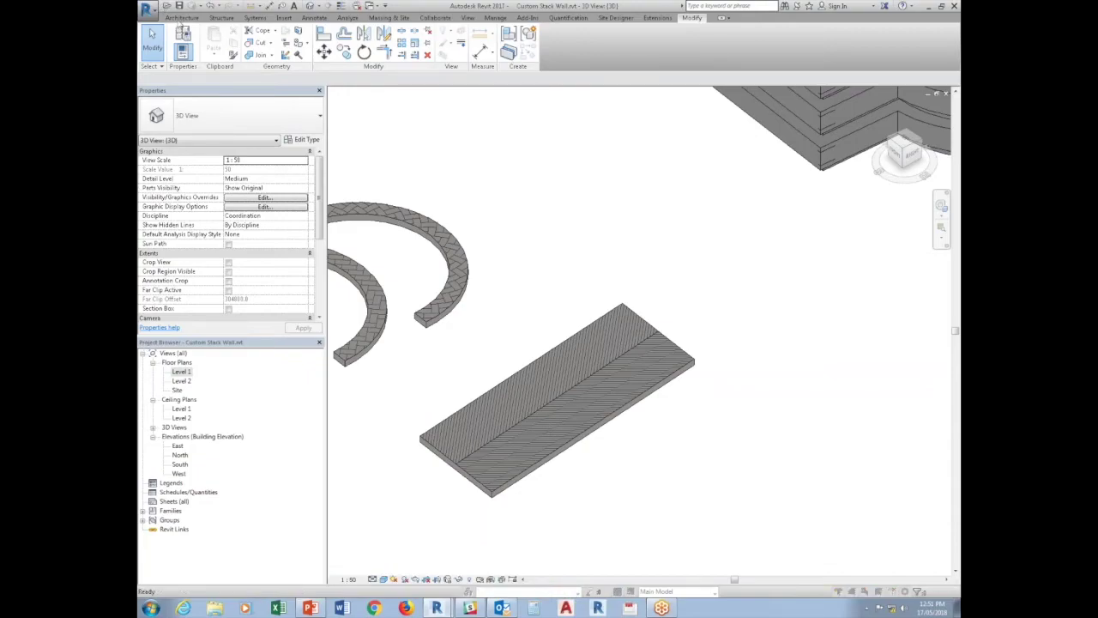
pyautogui.click(214, 439)
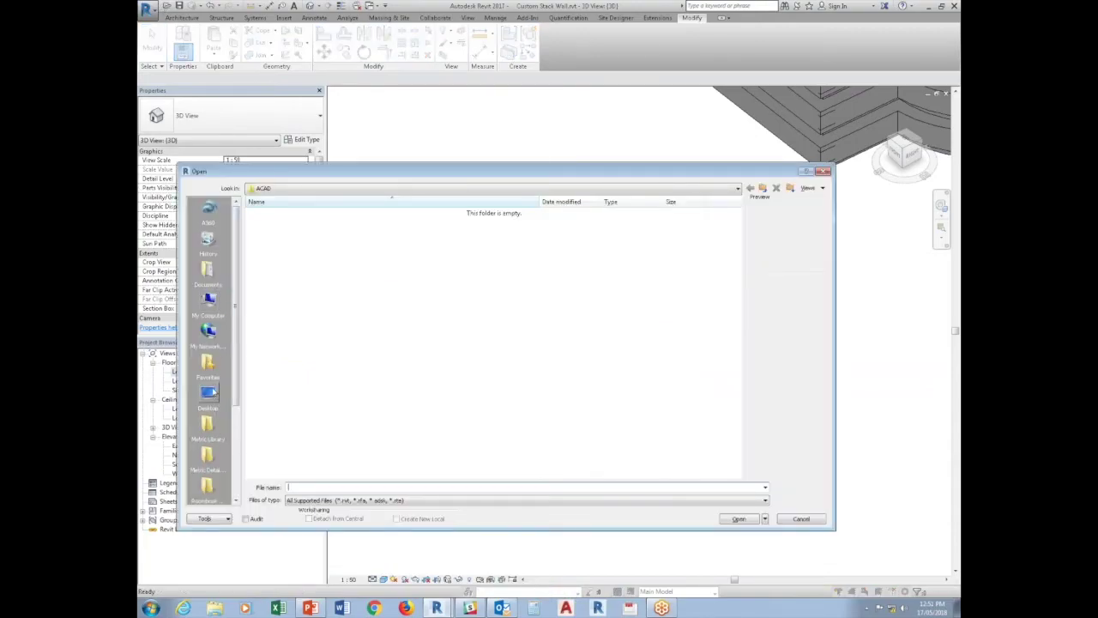
pyautogui.doubleClick(268, 304)
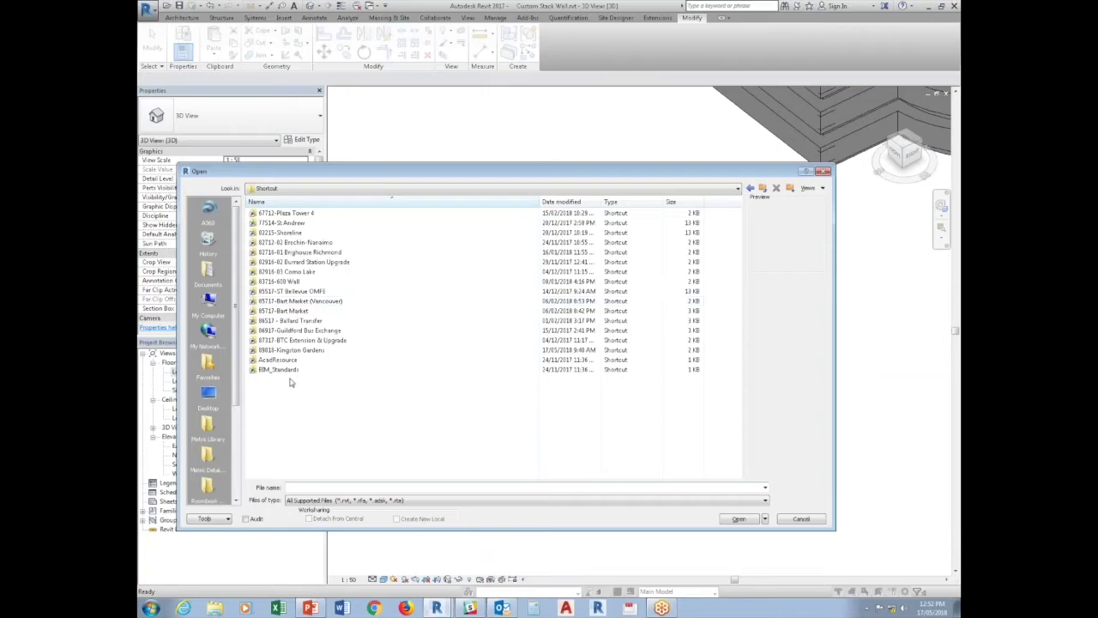
pyautogui.doubleClick(288, 369)
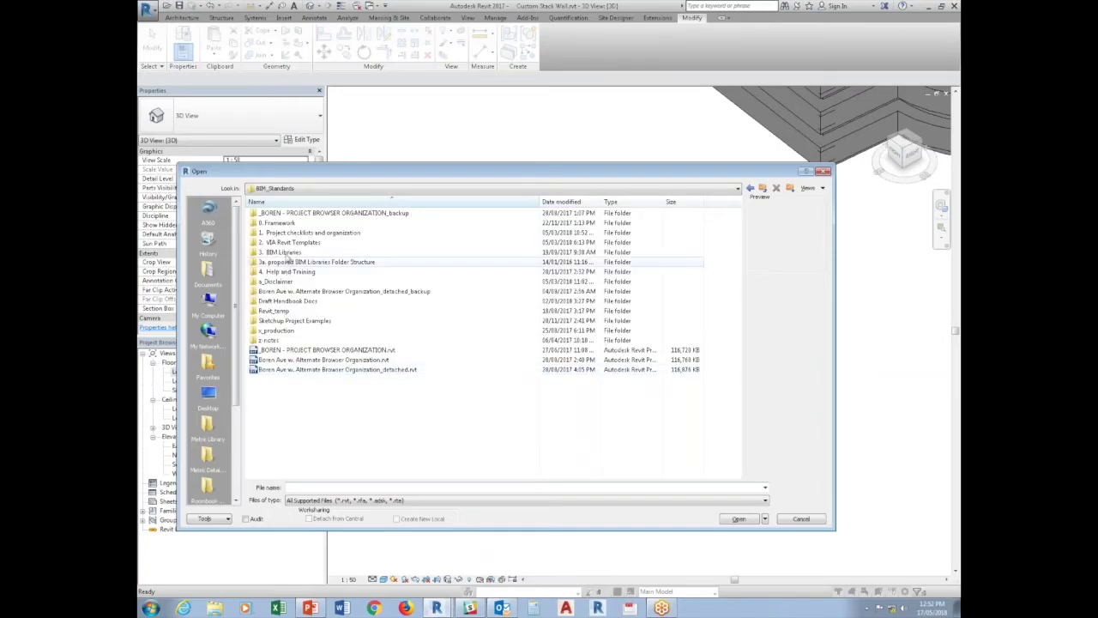
pyautogui.doubleClick(278, 273)
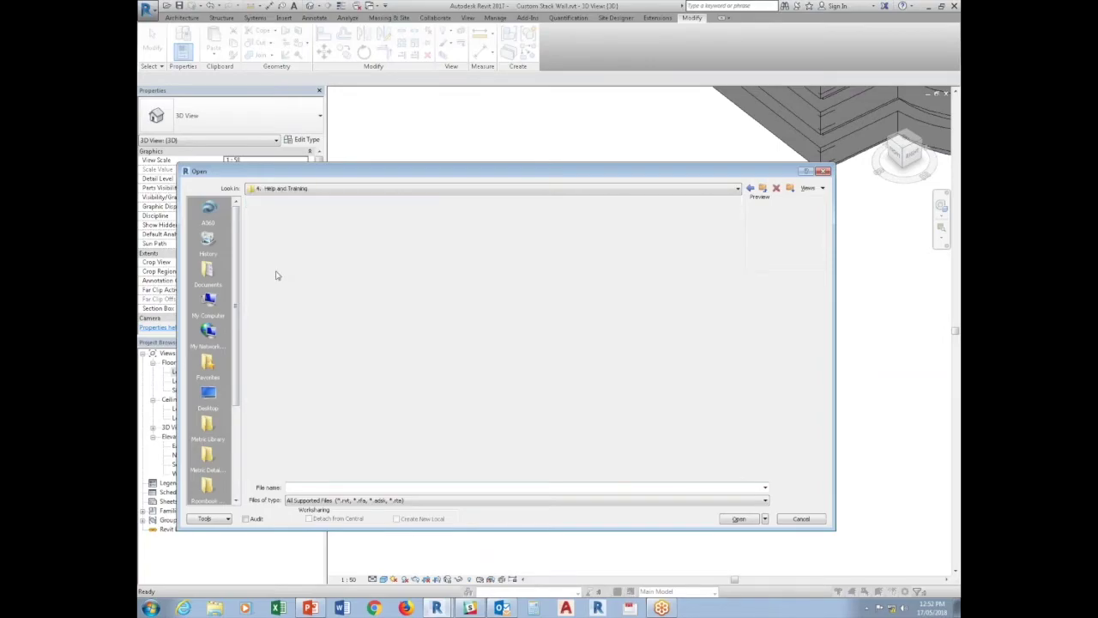
pyautogui.doubleClick(287, 410)
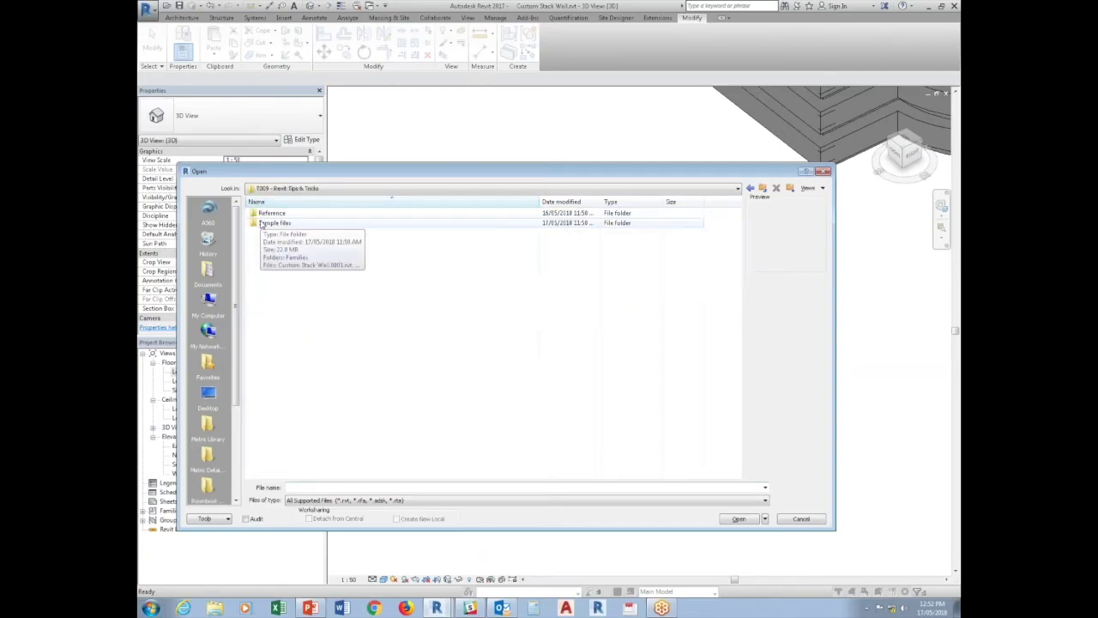
pyautogui.doubleClick(268, 222)
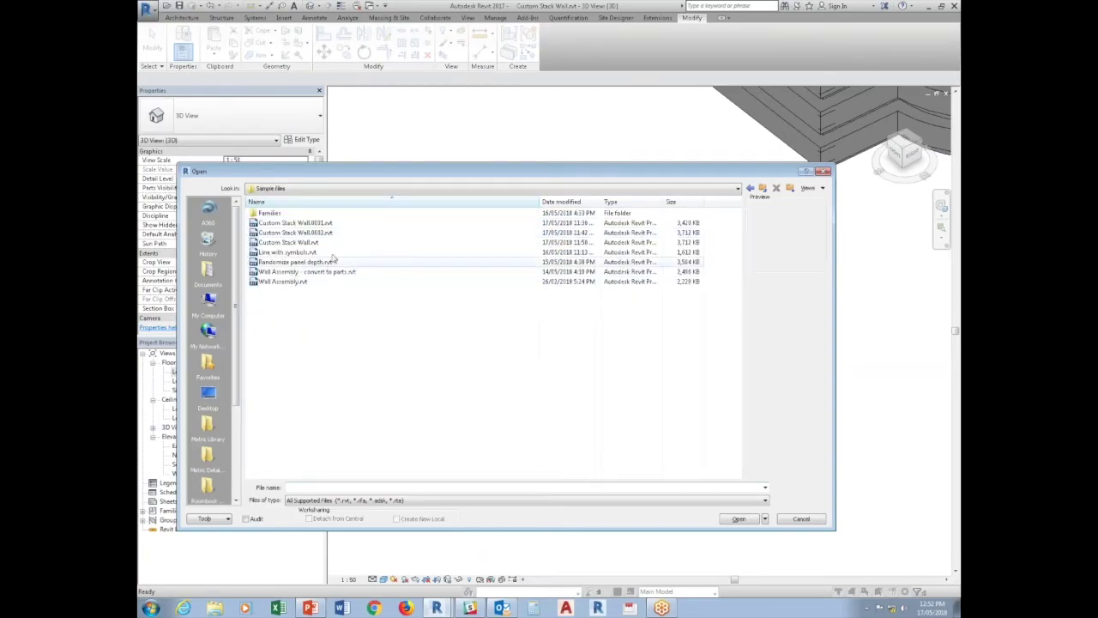
pyautogui.click(313, 263)
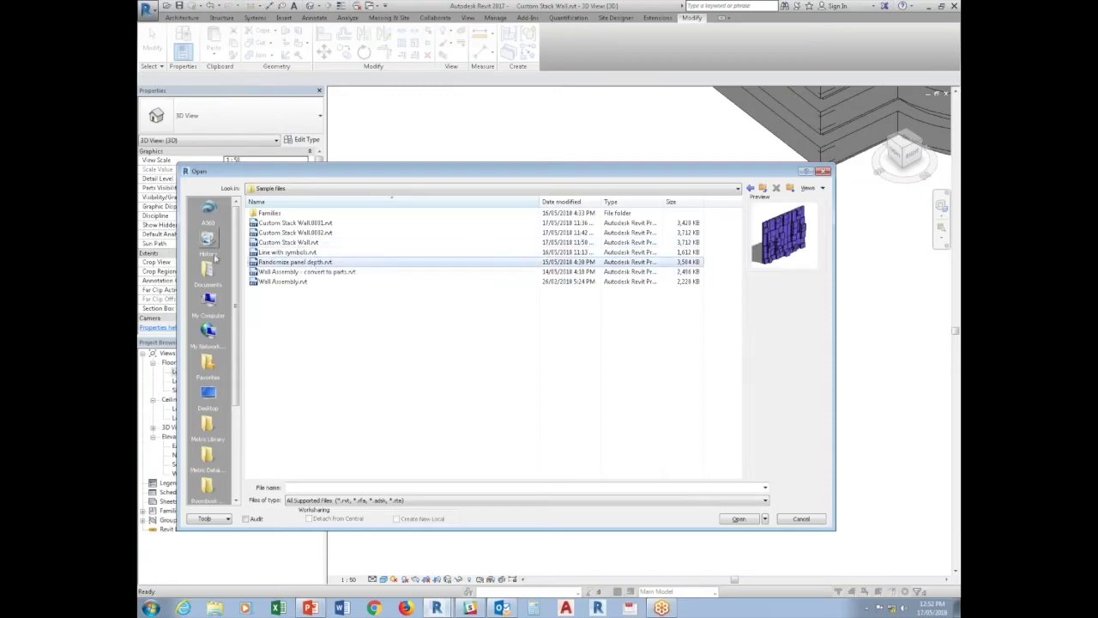
pyautogui.click(737, 518)
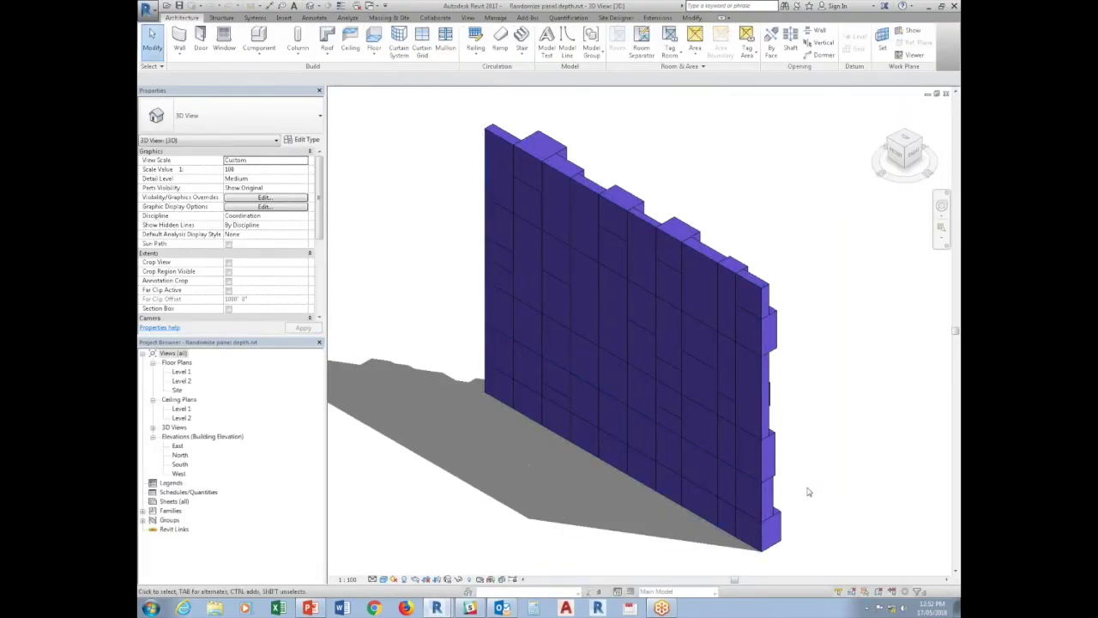
# Step: Drag a curtain grid line near the wall's middle so the central panels regenerate into a deep recess
pyautogui.keyDown('shift'); pyautogui.moveTo(807, 492); pyautogui.dragTo(624, 407, button='middle'); pyautogui.keyUp('shift')
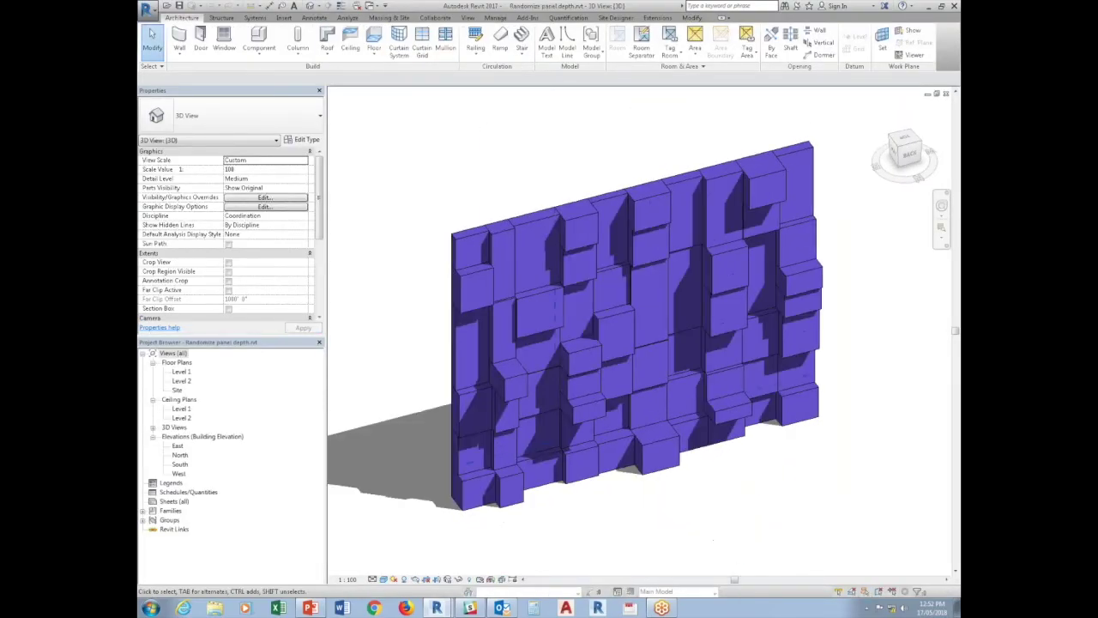
pyautogui.click(626, 406)
pyautogui.moveTo(643, 406); pyautogui.dragTo(639, 410)
pyautogui.moveTo(619, 503); pyautogui.dragTo(626, 531)
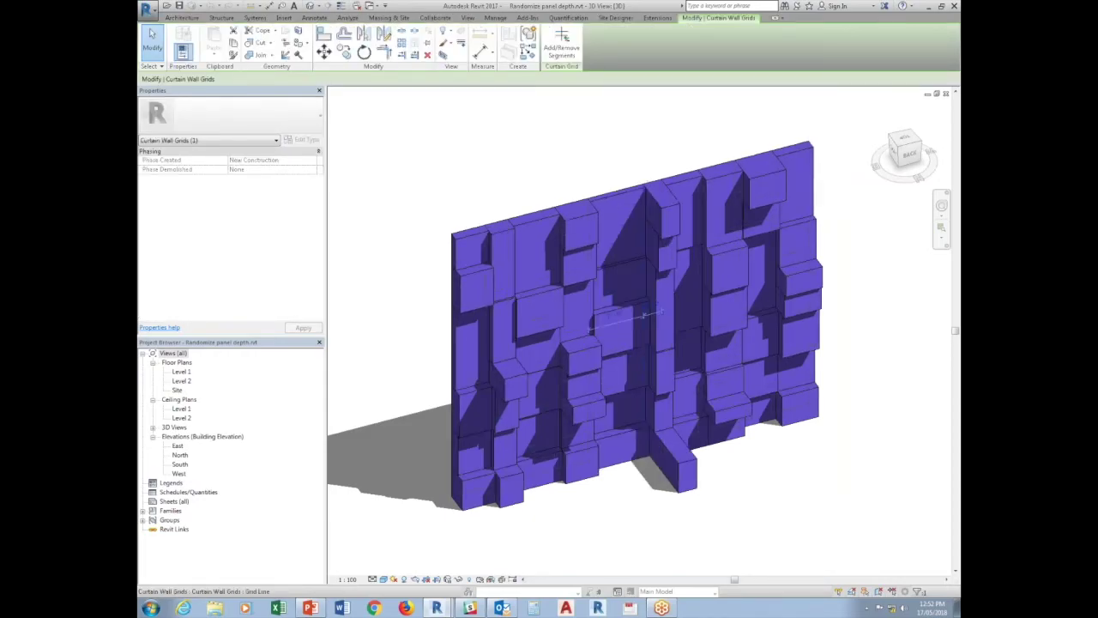
pyautogui.click(676, 536)
pyautogui.scroll(-2, 610, 452)
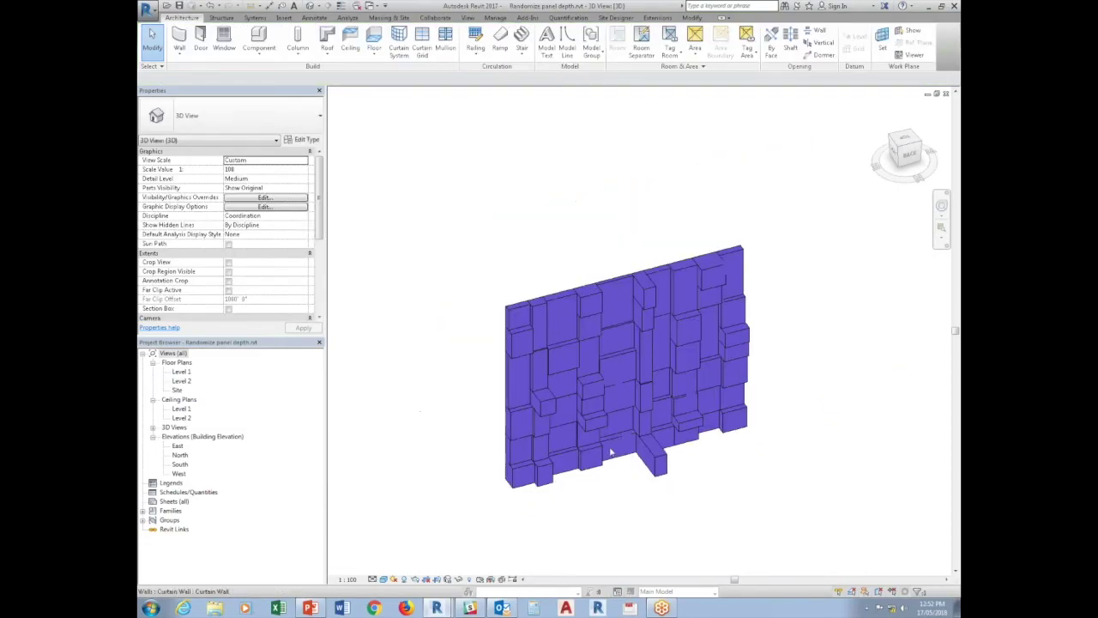
pyautogui.scroll(-1, 610, 452)
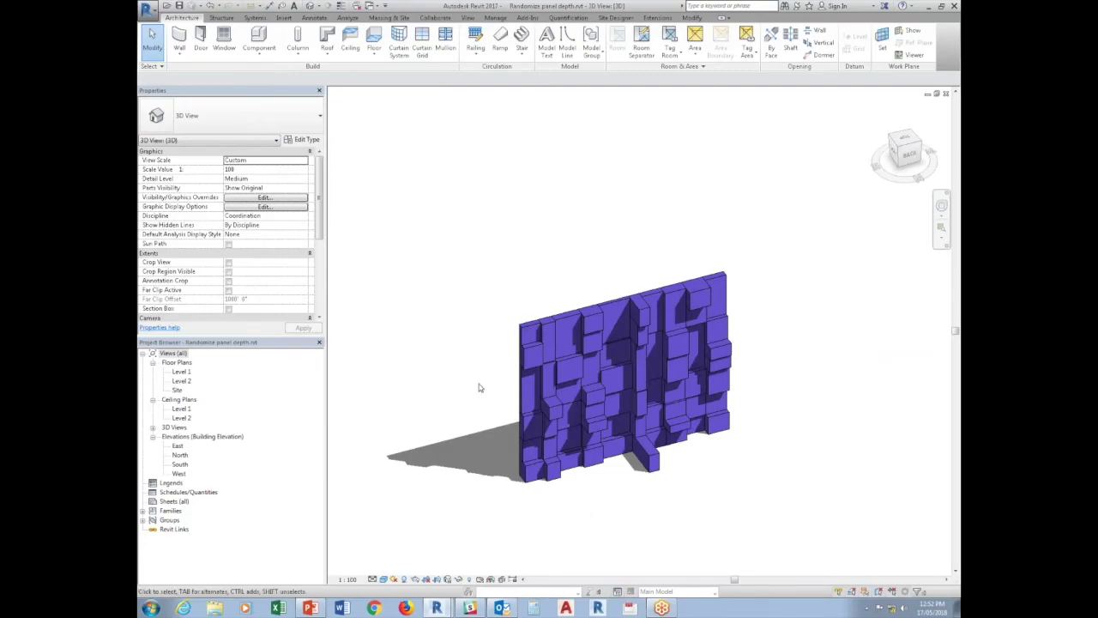
pyautogui.click(147, 8)
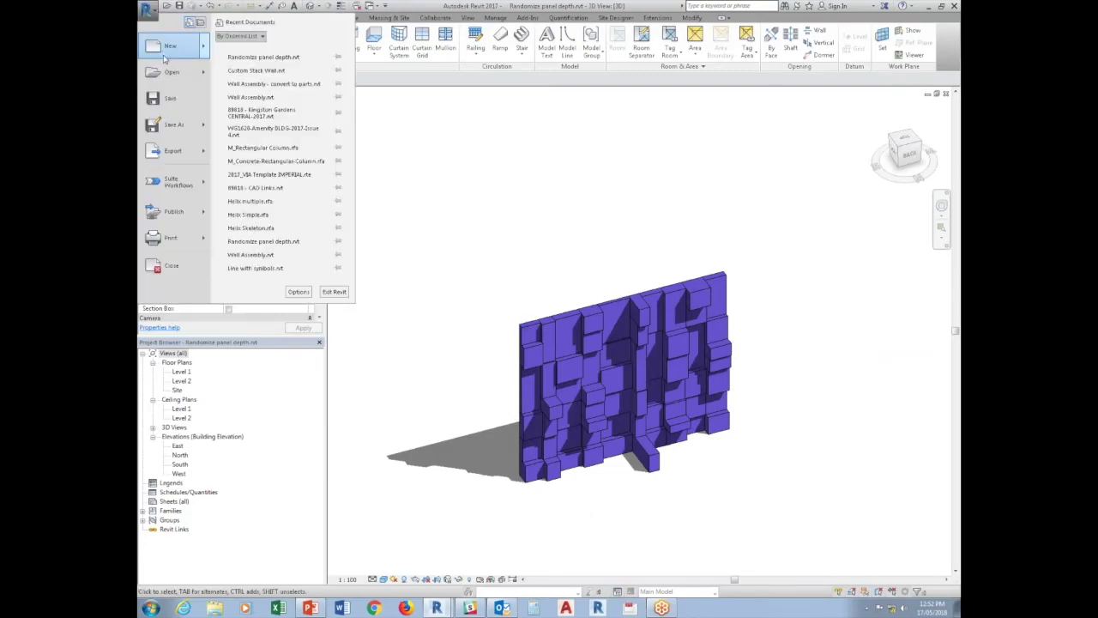
# Step: Create a new family from the Metric Curtain Wall Panel.rft template
pyautogui.click(248, 98)
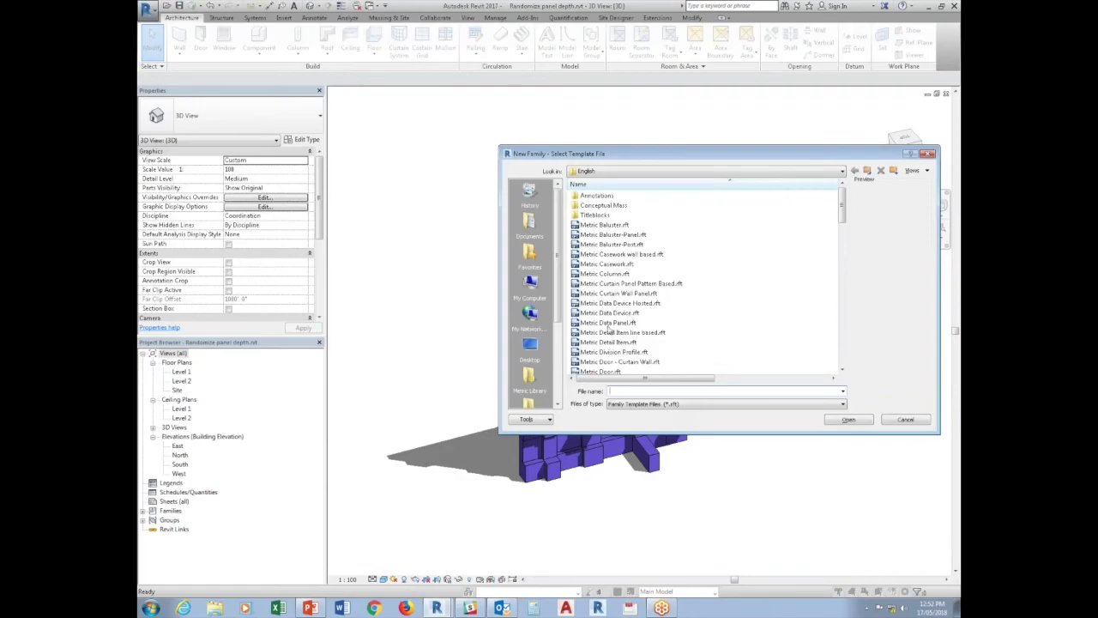
pyautogui.click(608, 332)
pyautogui.scroll(-1, 677, 343)
pyautogui.scroll(-1, 677, 343)
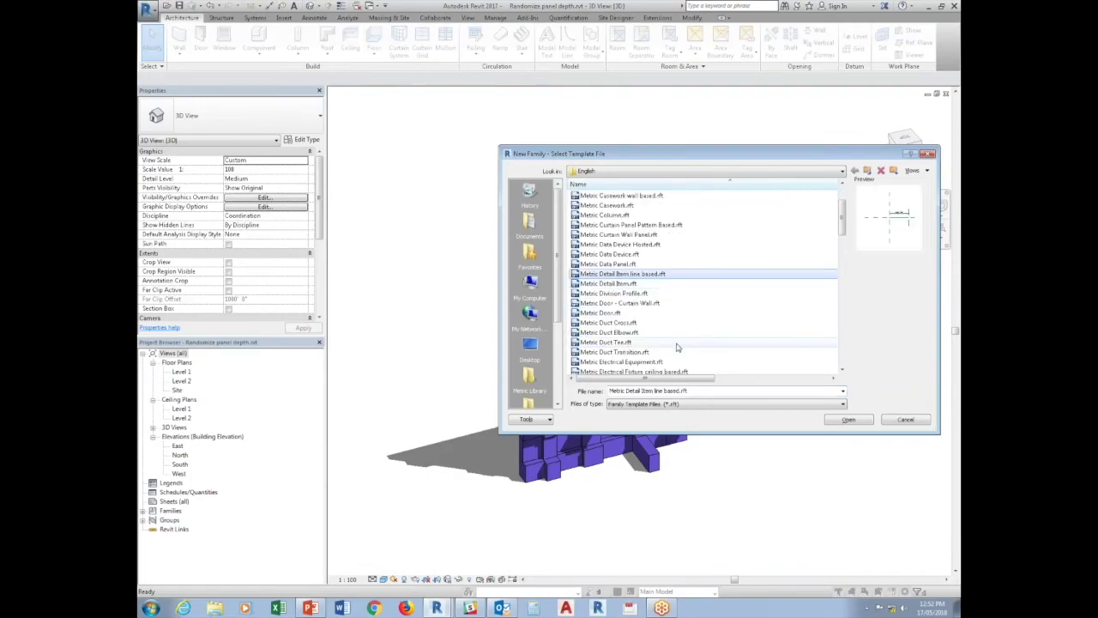
pyautogui.click(639, 234)
pyautogui.click(831, 420)
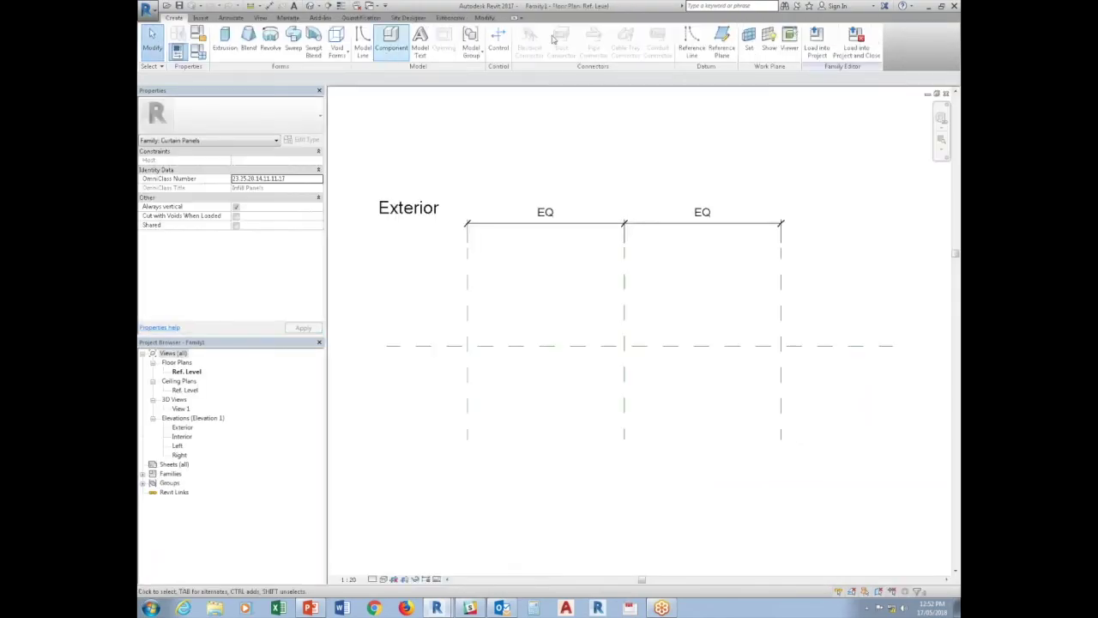
# Step: Draw a horizontal reference plane just below the centre line and set its offset to 4
pyautogui.click(723, 41)
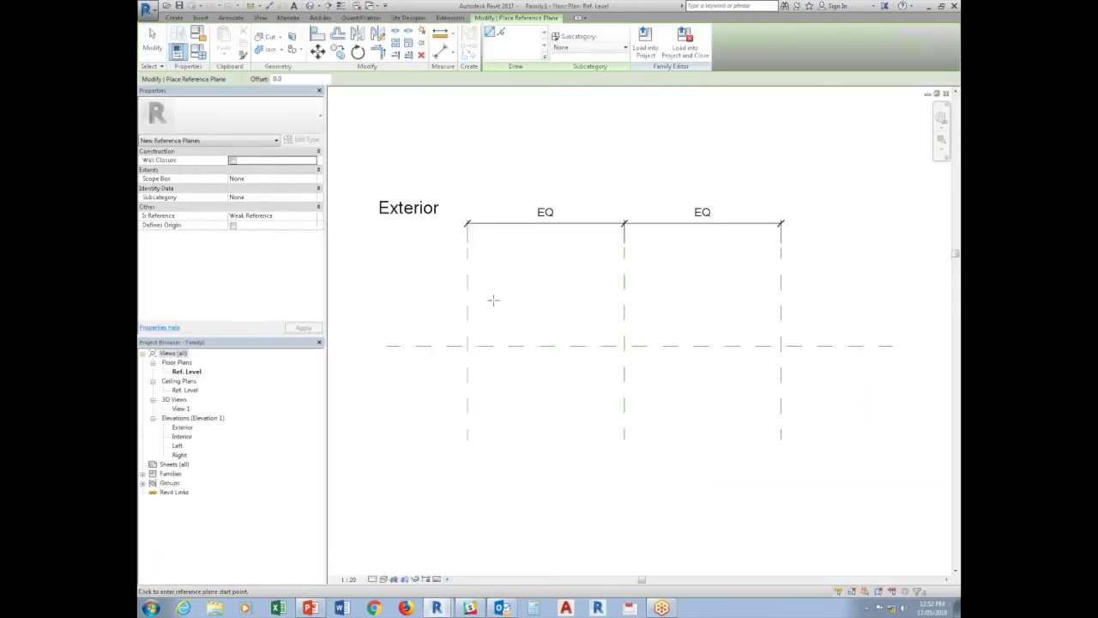
pyautogui.click(452, 354)
pyautogui.click(837, 354)
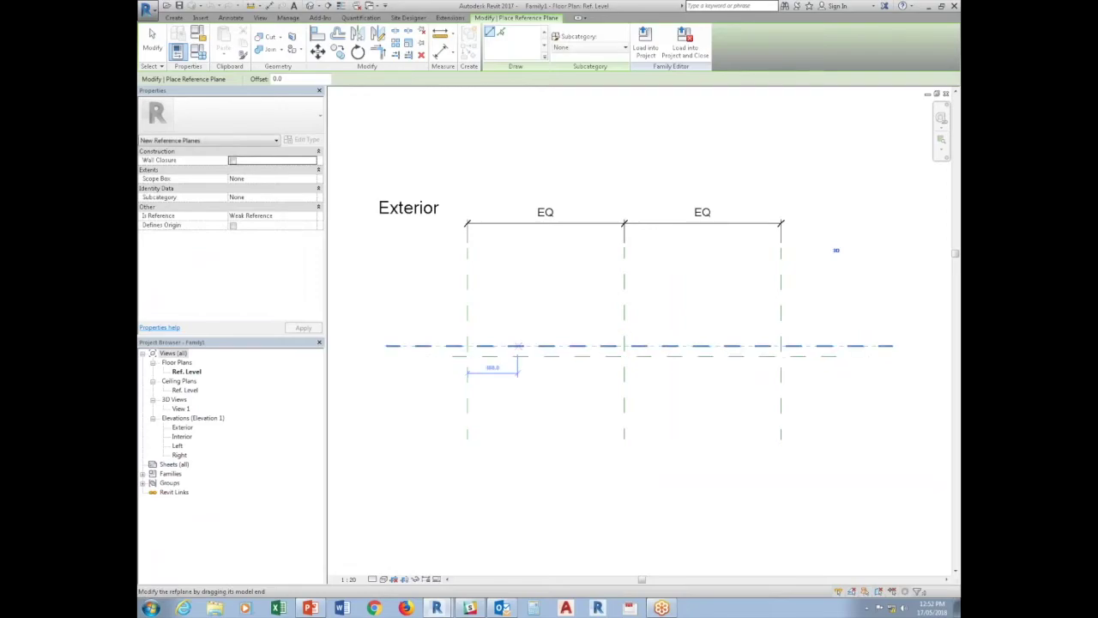
pyautogui.press('Escape')
pyautogui.click(520, 350)
pyautogui.write('4')
pyautogui.press('Return')
pyautogui.press('Escape')
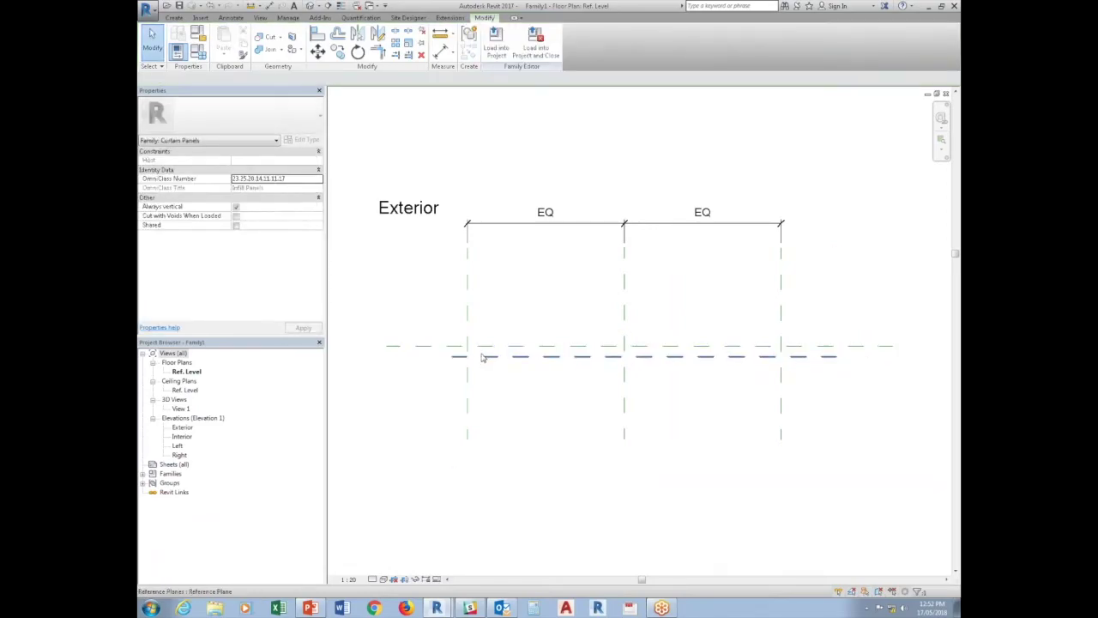
# Step: Set the family's length units to feet and fractional inches with a finer rounding increment
pyautogui.press('u')
pyautogui.press('n')
pyautogui.click(569, 238)
pyautogui.click(595, 246)
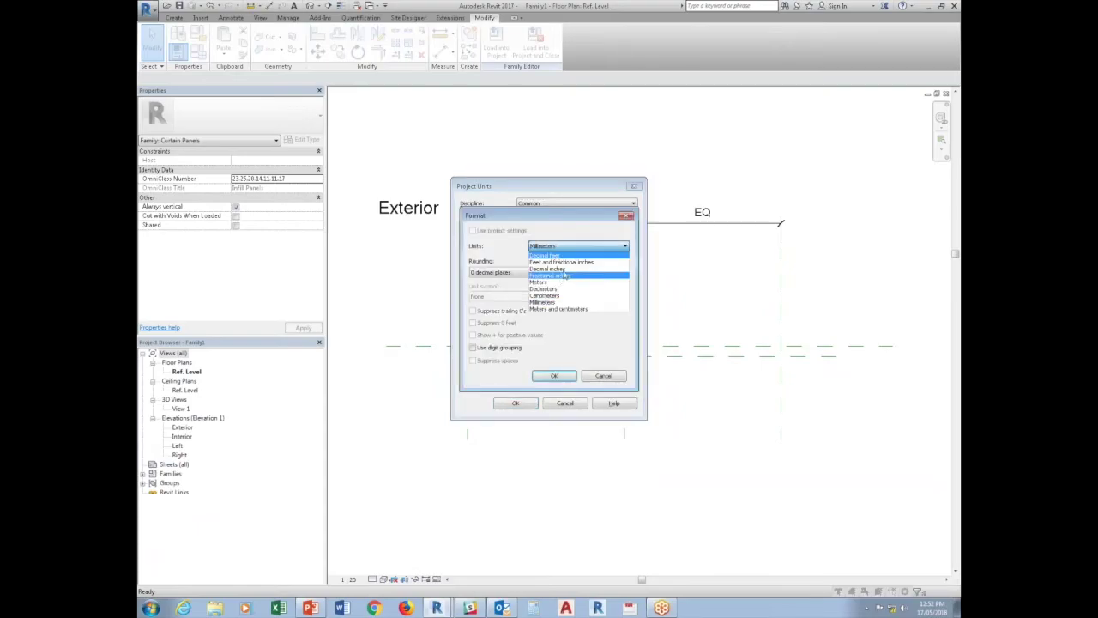
pyautogui.click(559, 261)
pyautogui.click(515, 272)
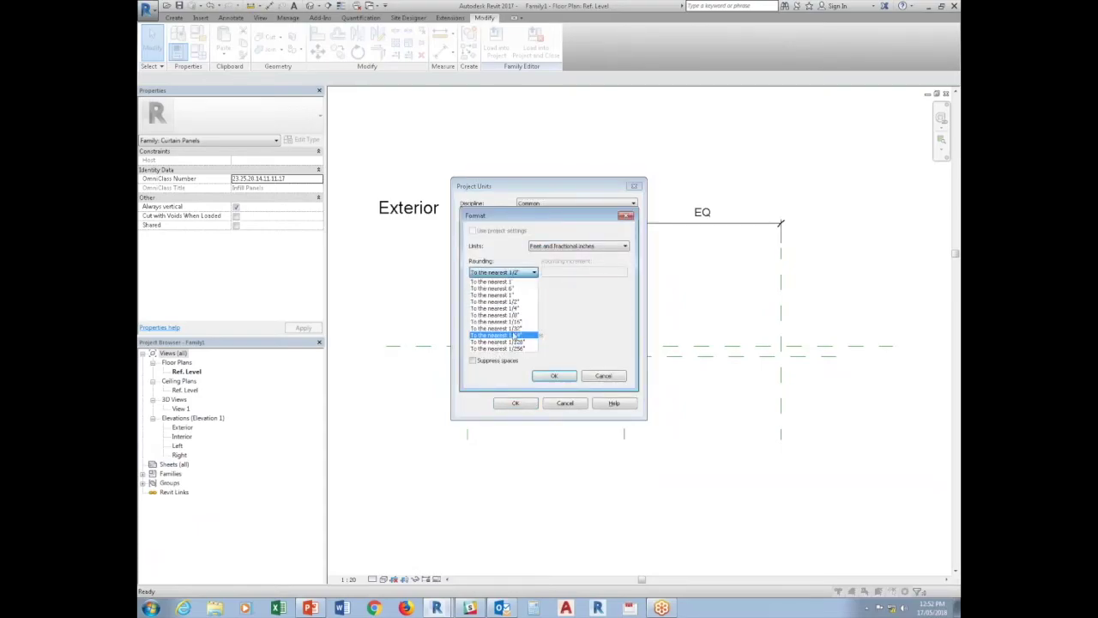
pyautogui.click(515, 319)
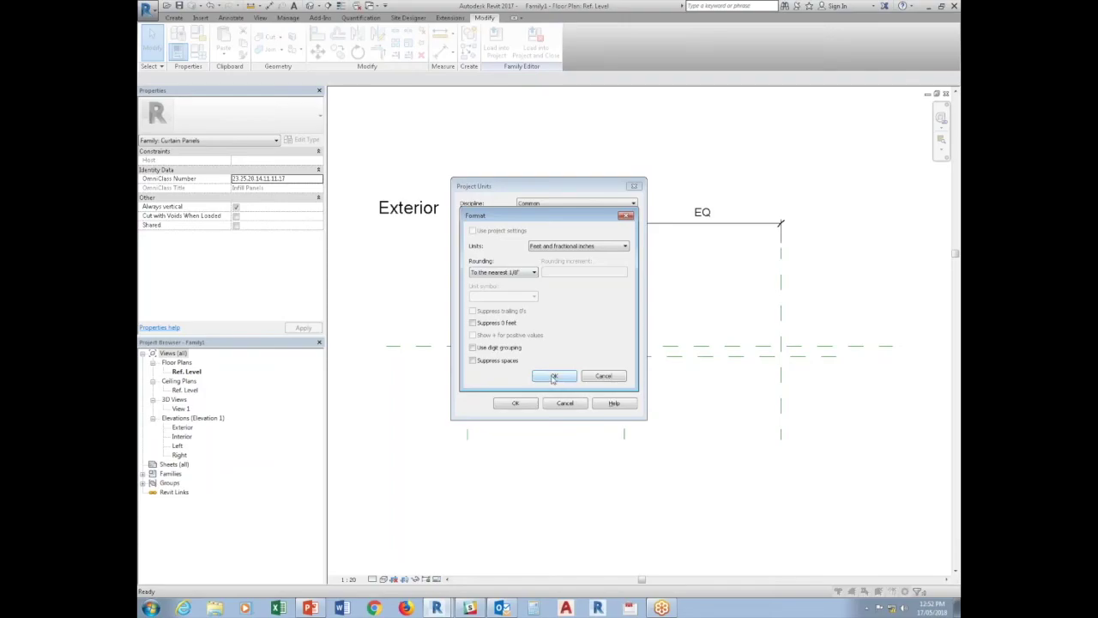
pyautogui.click(553, 376)
pyautogui.click(516, 402)
# Step: Copy the new reference plane to a position above the reference level line
pyautogui.click(581, 355)
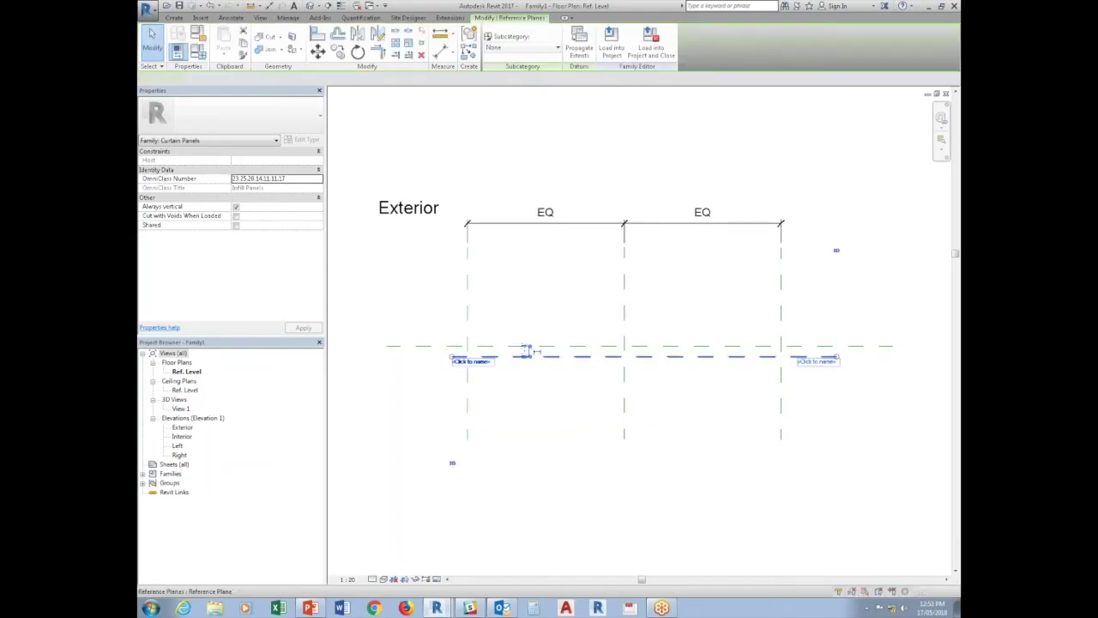
pyautogui.click(337, 51)
pyautogui.click(549, 357)
pyautogui.click(541, 317)
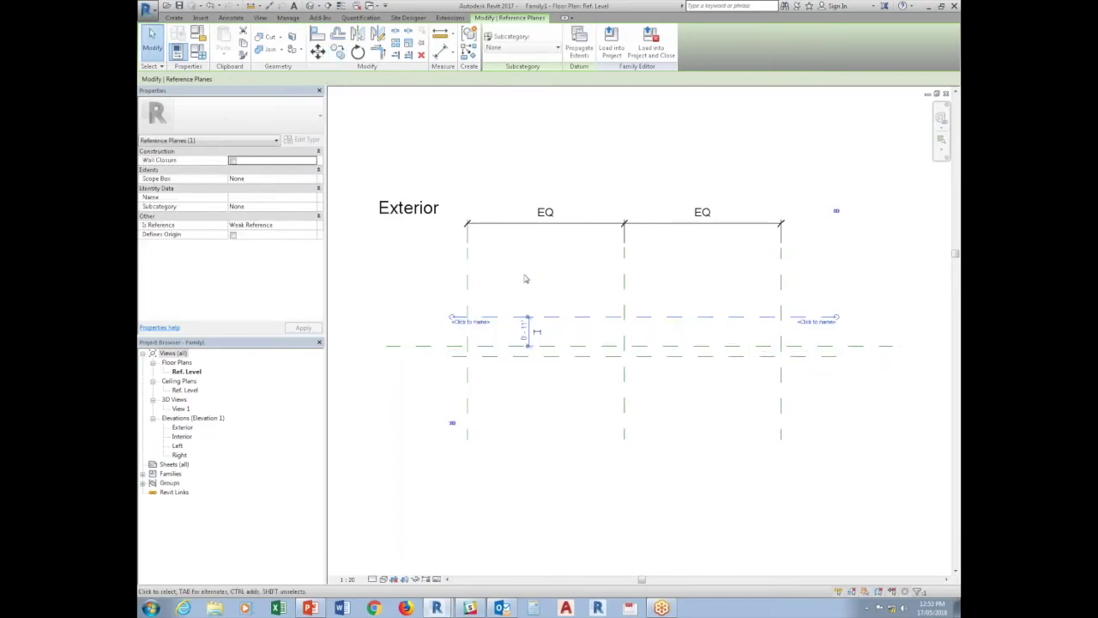
pyautogui.press('Escape')
# Step: Dimension the two reference planes and label the dimension as instance parameter Depth
pyautogui.click(268, 7)
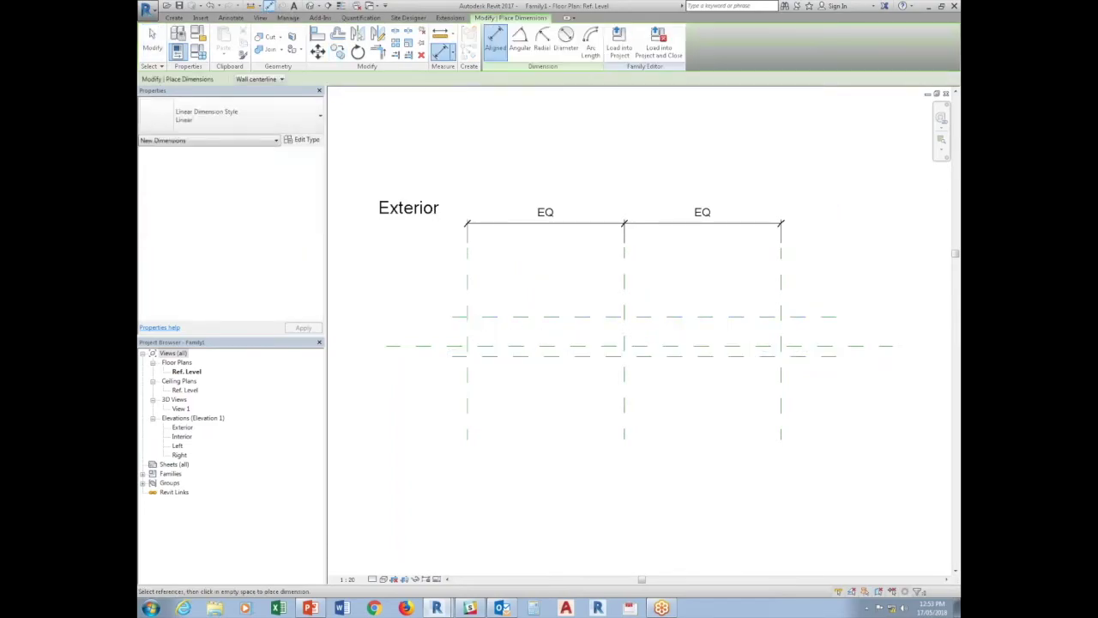
pyautogui.click(490, 347)
pyautogui.click(490, 317)
pyautogui.click(406, 320)
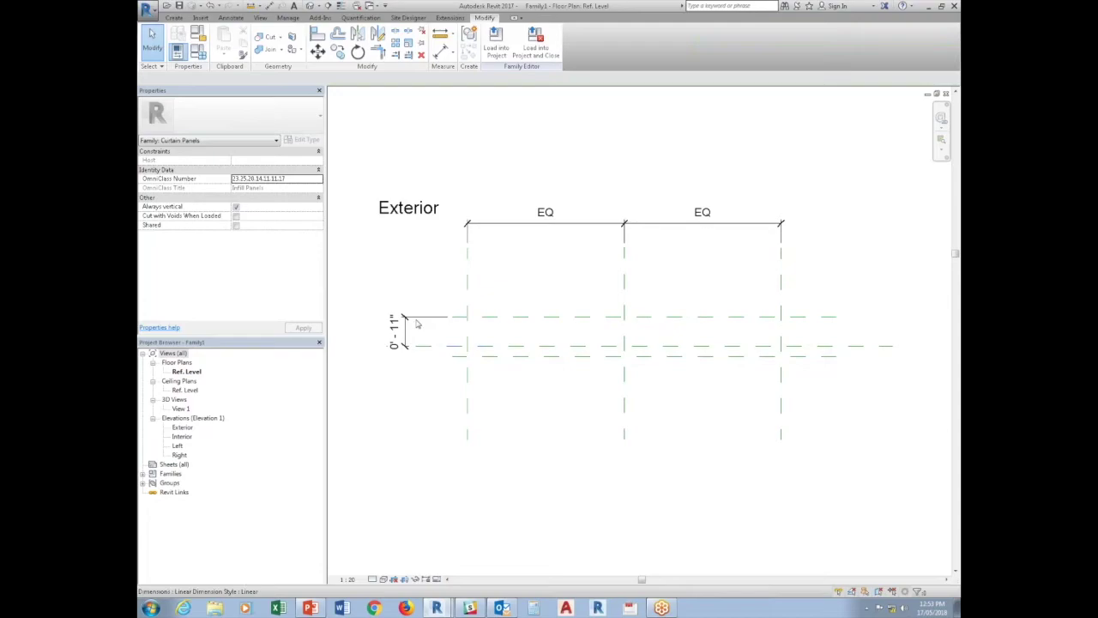
pyautogui.press('Escape')
pyautogui.click(593, 40)
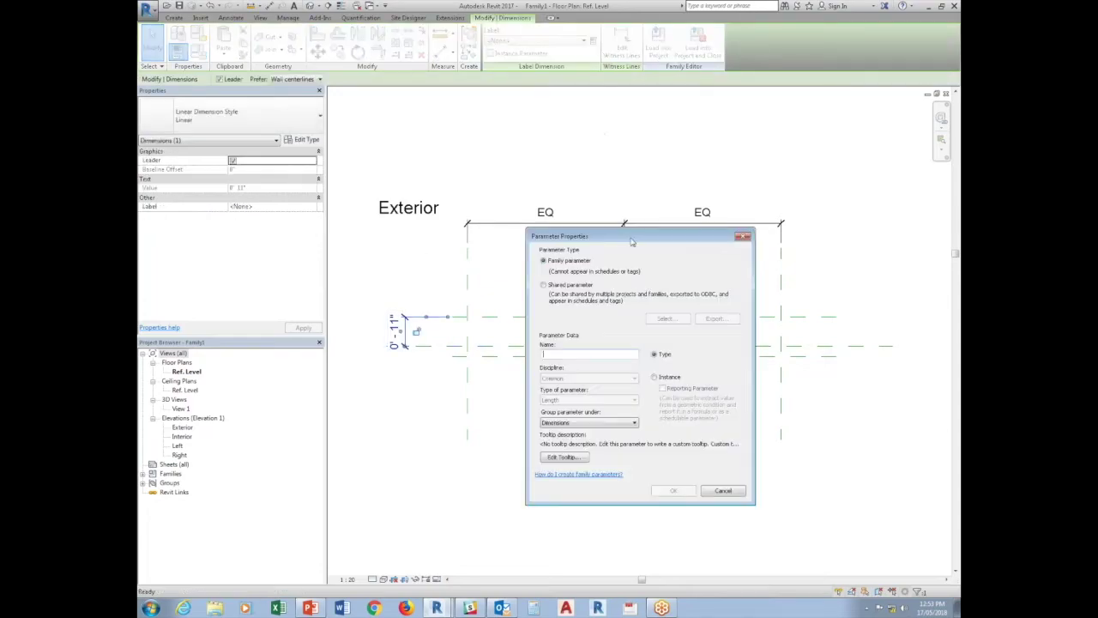
pyautogui.click(654, 378)
pyautogui.write('Depth')
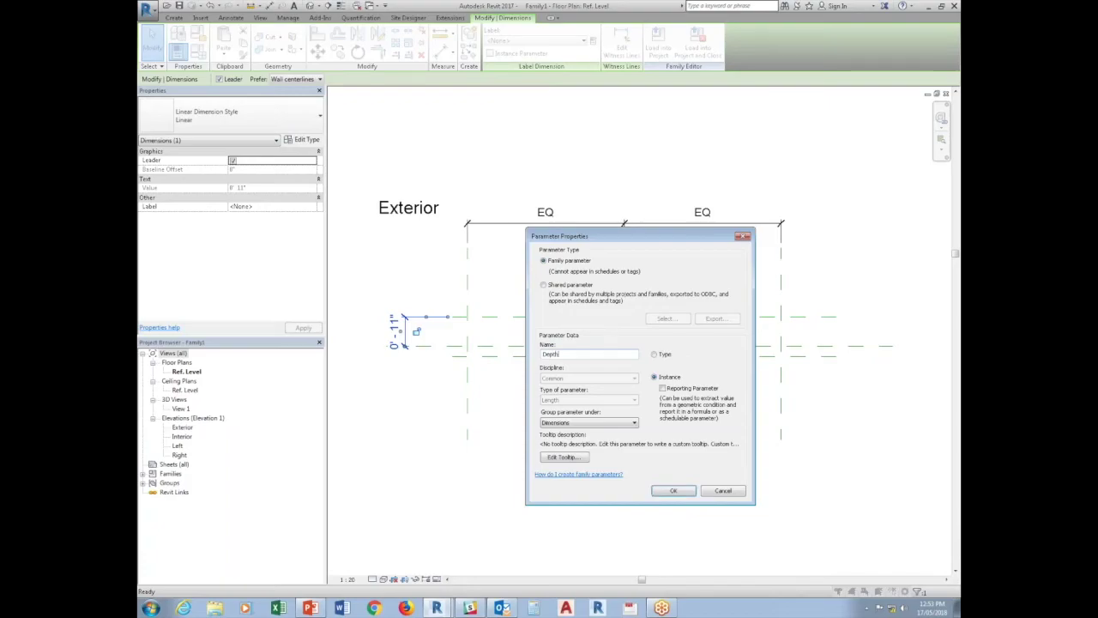
pyautogui.click(678, 490)
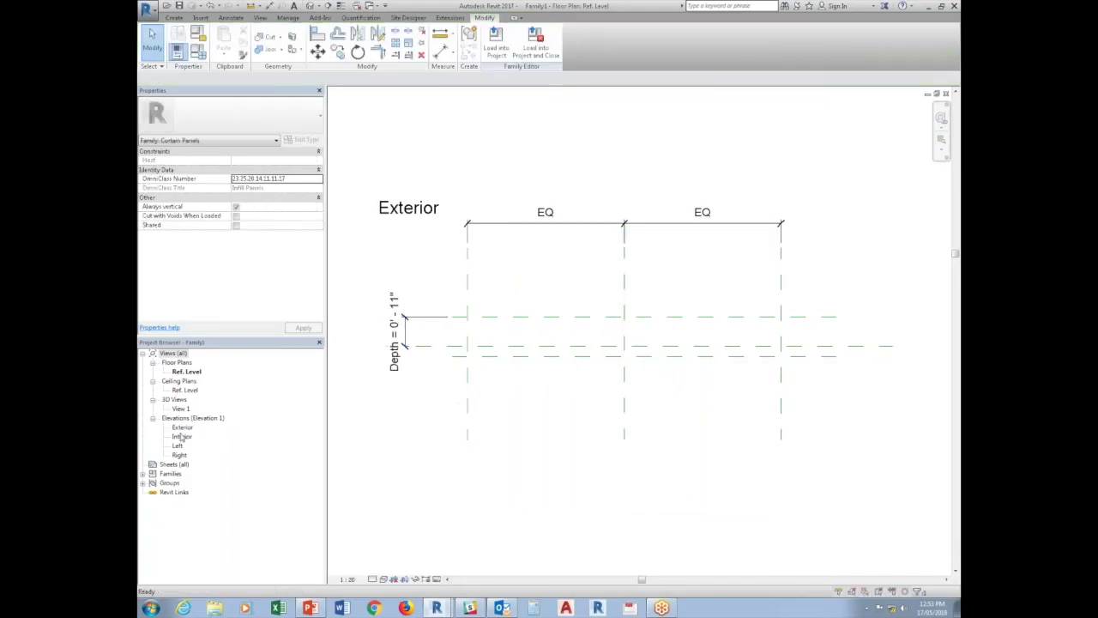
pyautogui.doubleClick(182, 428)
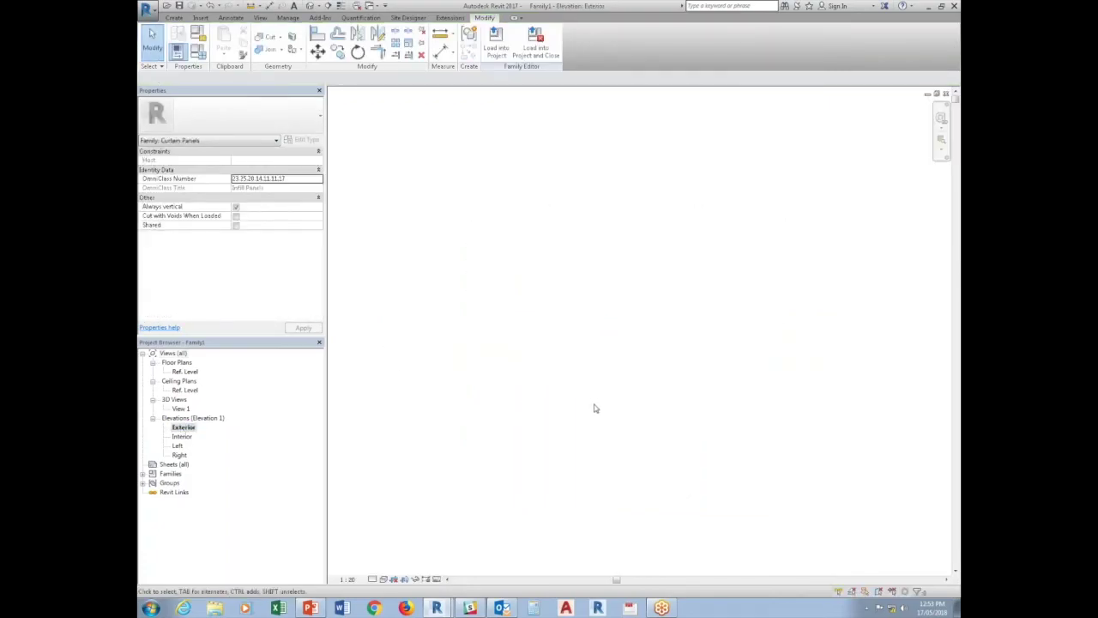
# Step: Add aligned dimensions for the panel's width and its height from Ref. Level to the top plane
pyautogui.click(269, 6)
pyautogui.click(492, 176)
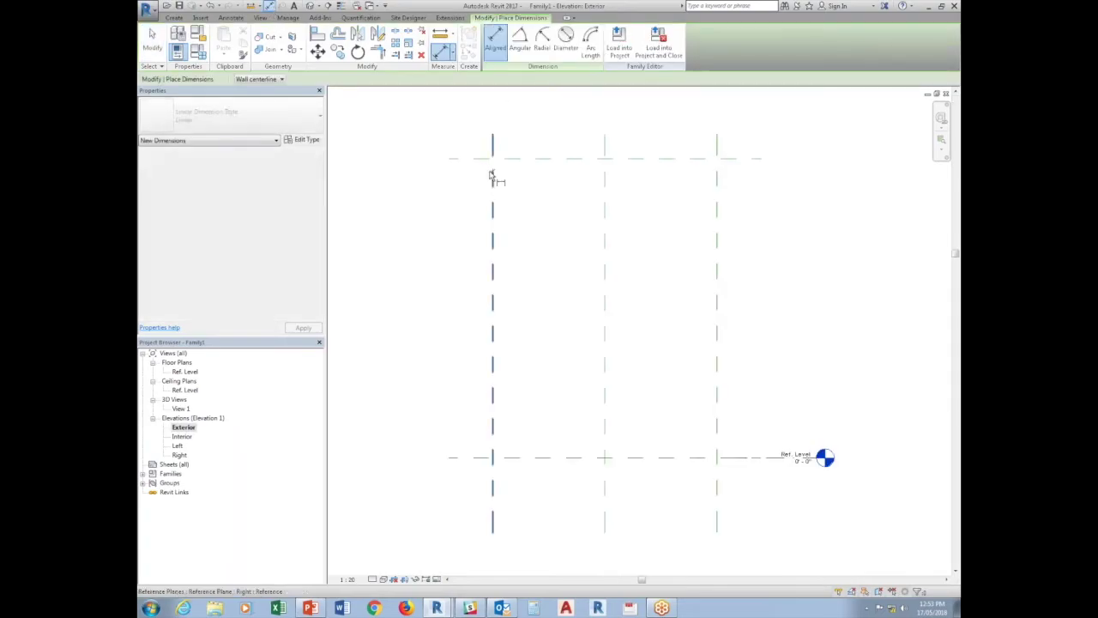
pyautogui.click(717, 183)
pyautogui.click(712, 128)
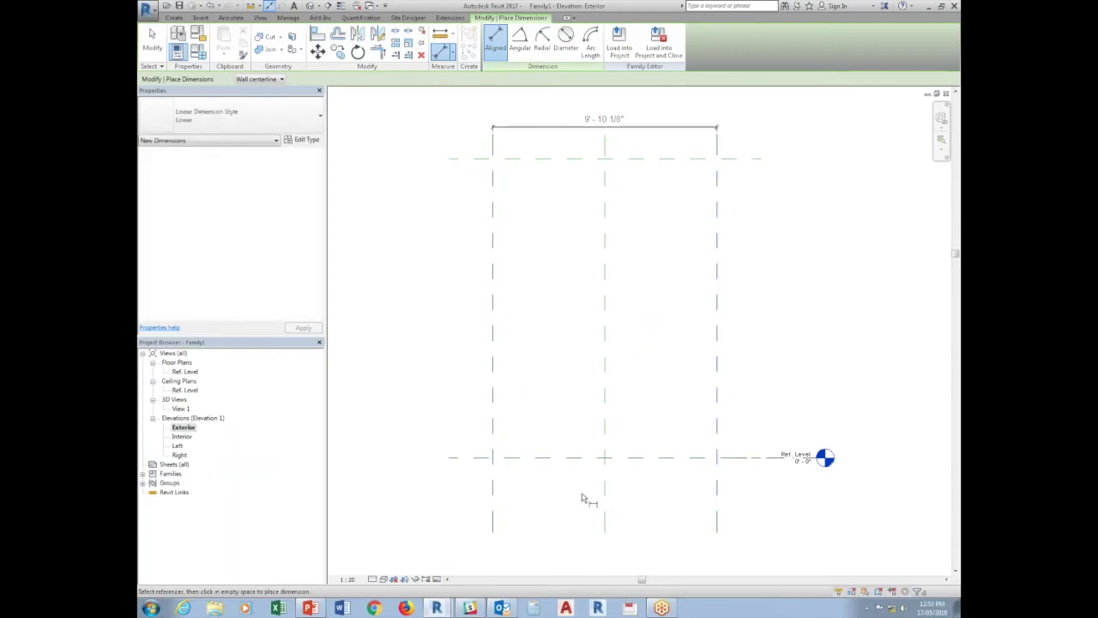
pyautogui.click(563, 457)
pyautogui.click(564, 159)
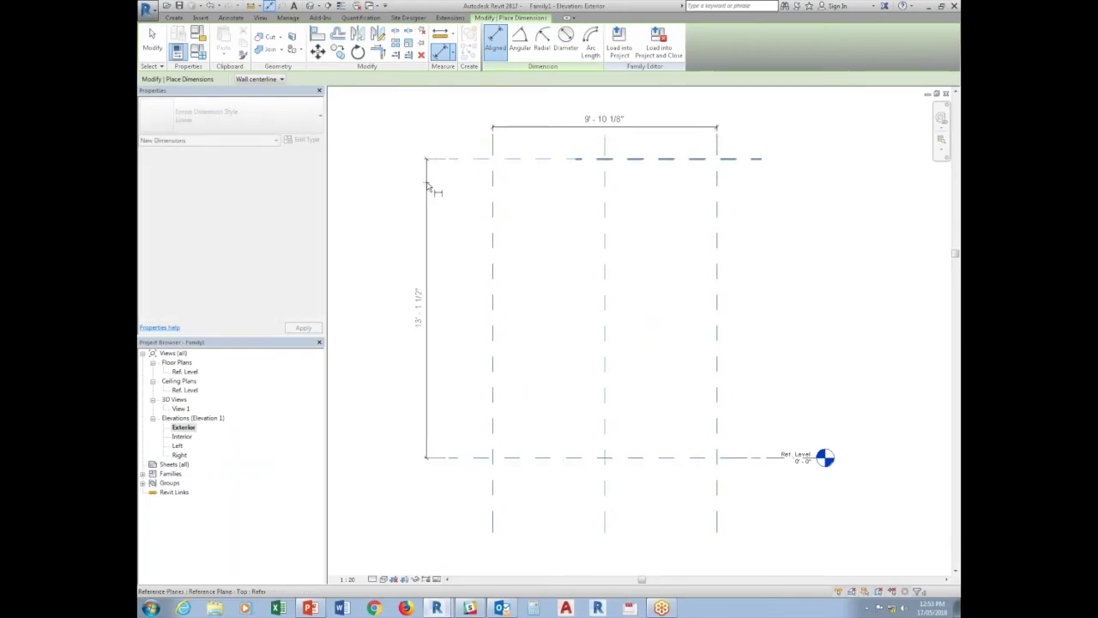
pyautogui.click(403, 189)
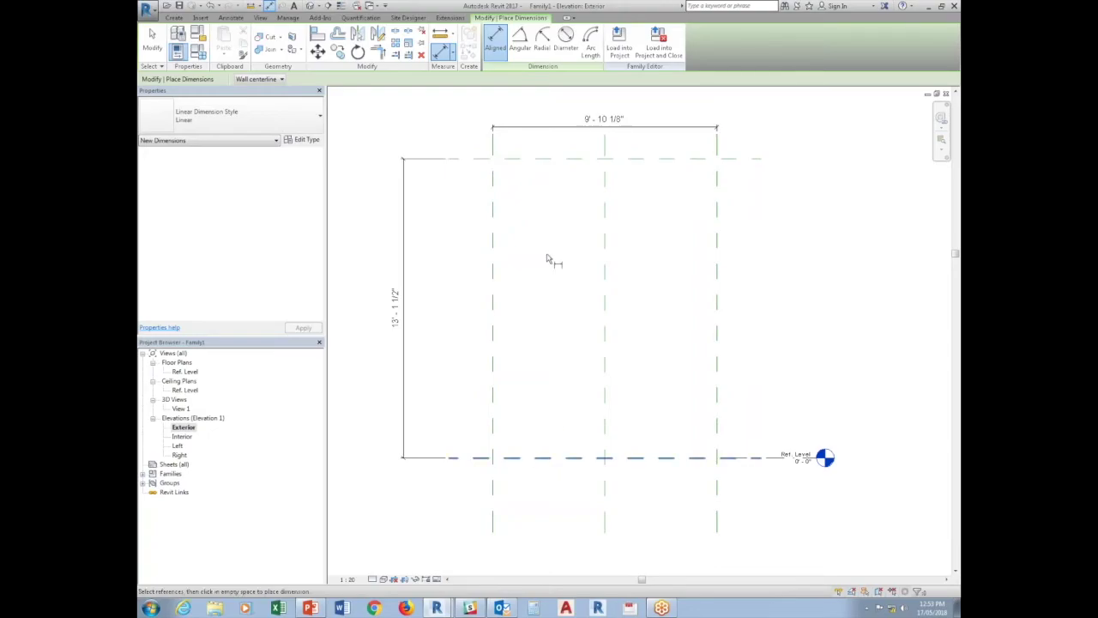
pyautogui.press('Escape')
# Step: Label the width and height dimensions as instance reporting parameters Width and Height
pyautogui.click(601, 128)
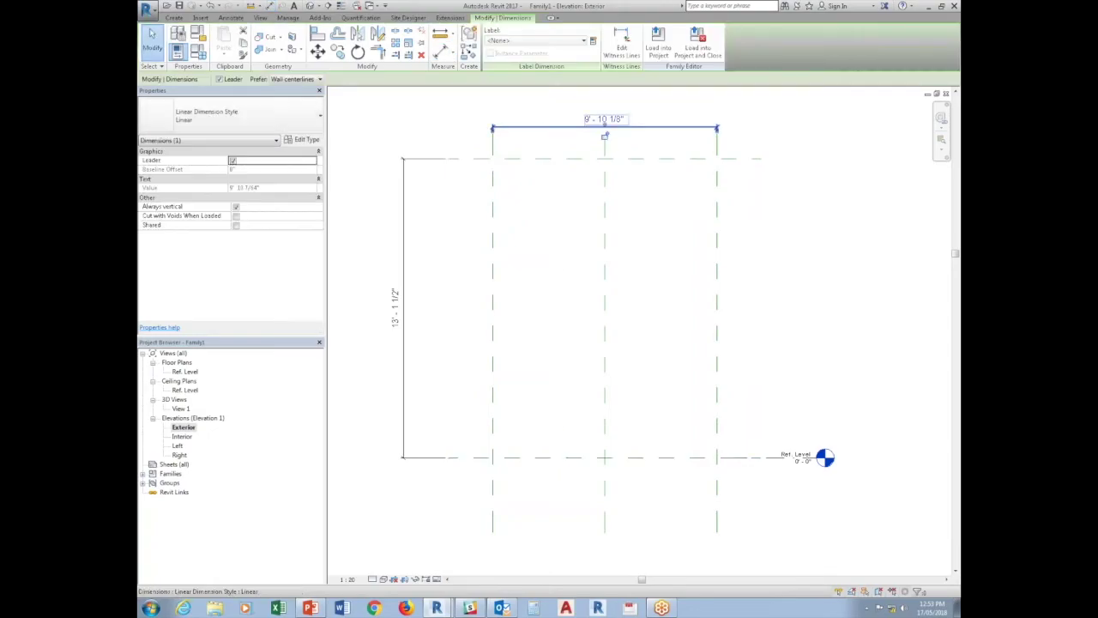
pyautogui.click(593, 40)
pyautogui.click(654, 377)
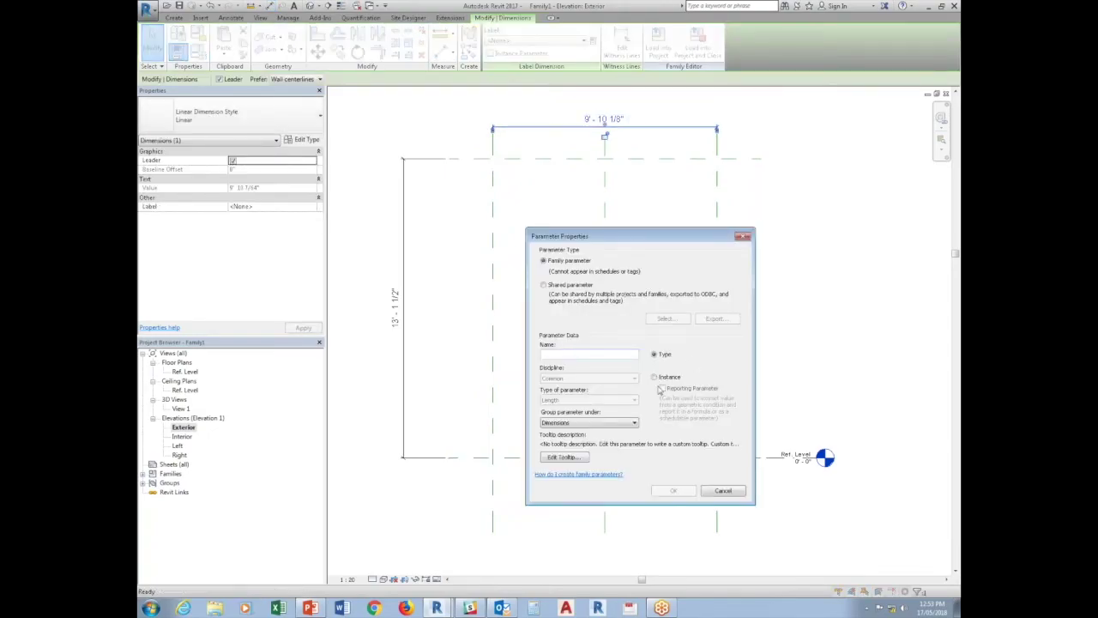
pyautogui.write('Width')
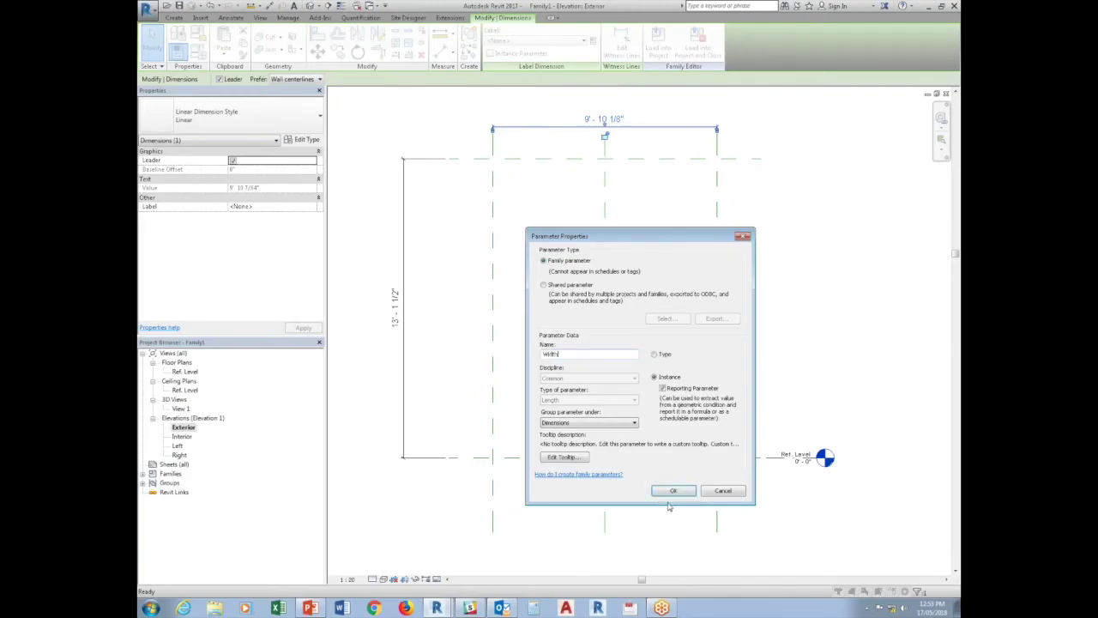
pyautogui.click(673, 490)
pyautogui.click(402, 385)
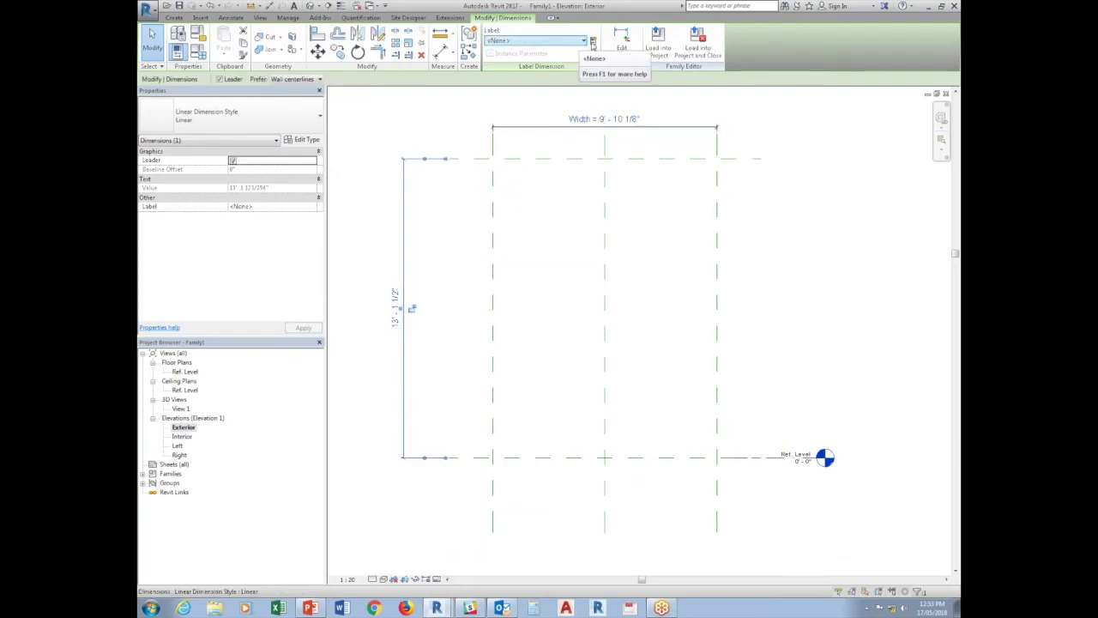
pyautogui.click(593, 40)
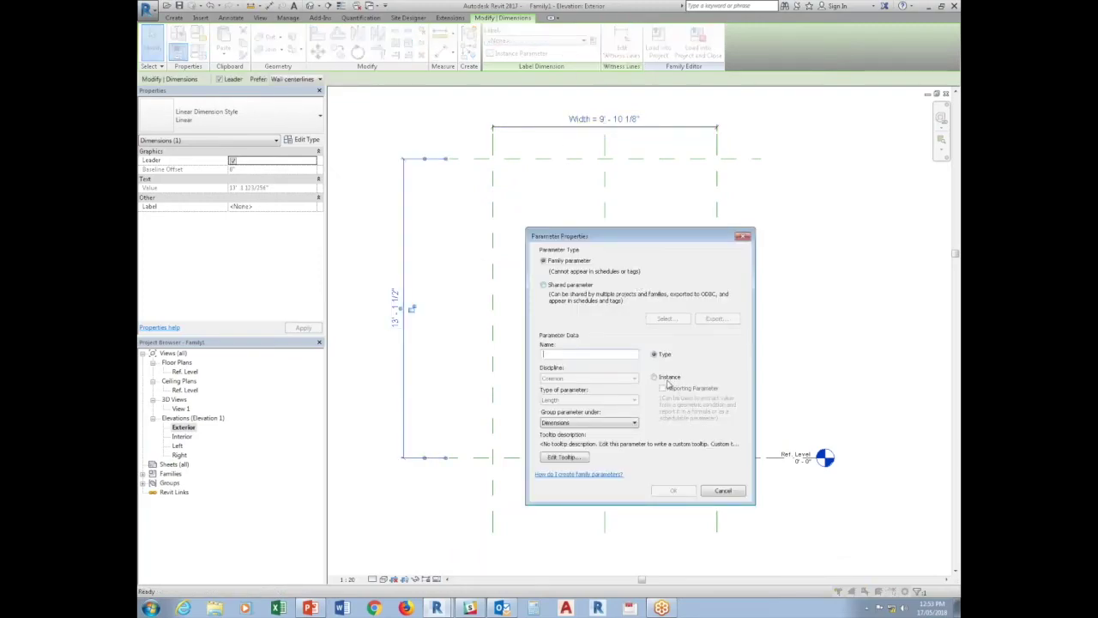
pyautogui.click(656, 378)
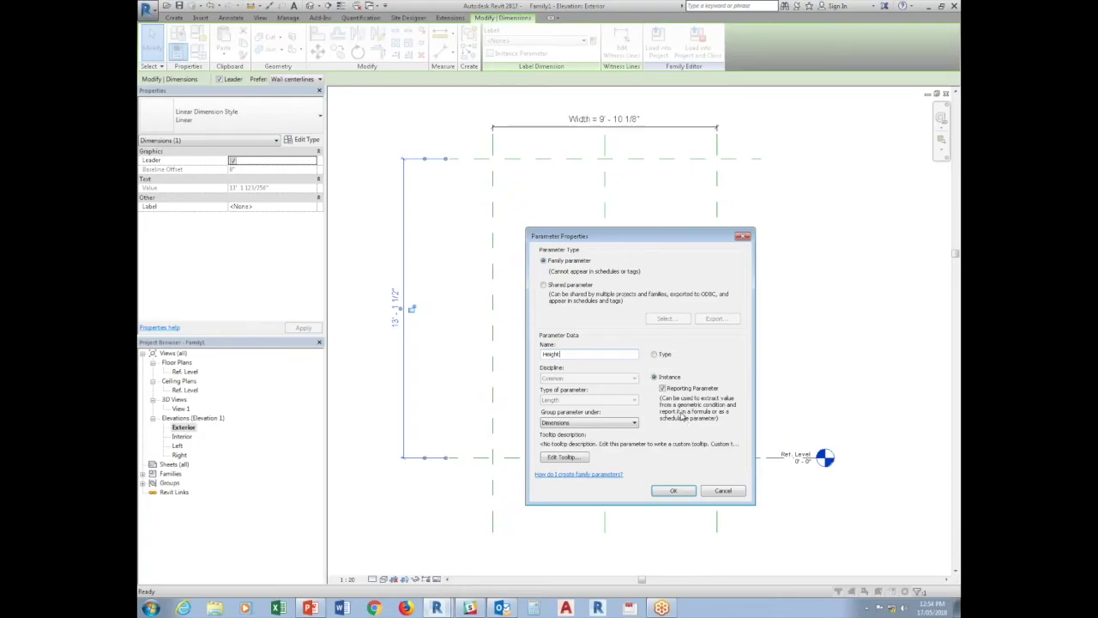
pyautogui.click(668, 489)
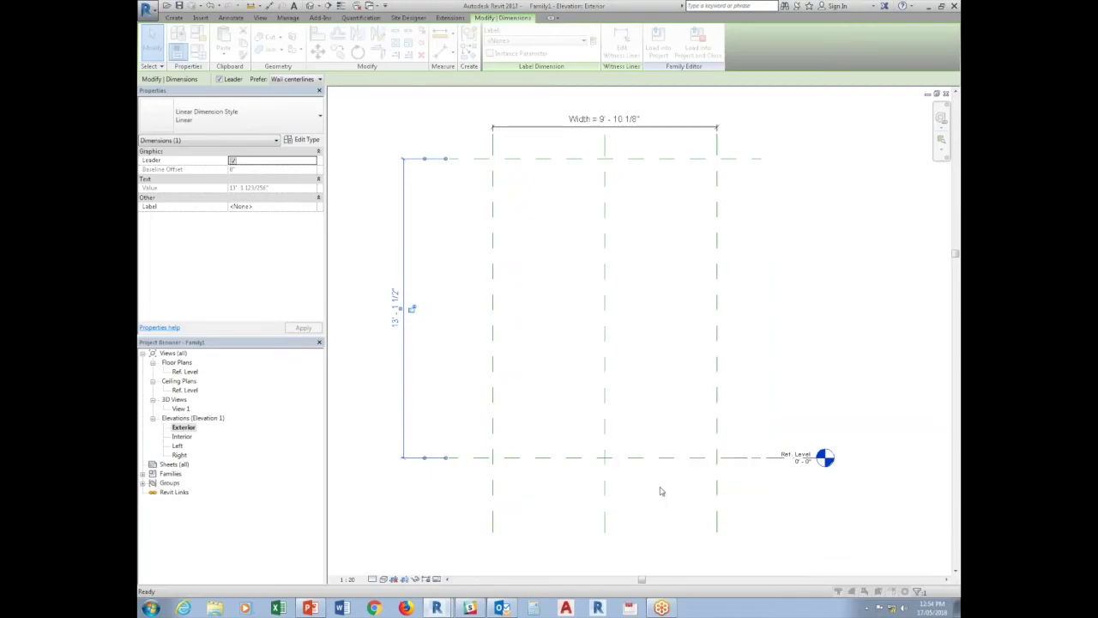
pyautogui.click(656, 414)
pyautogui.click(178, 35)
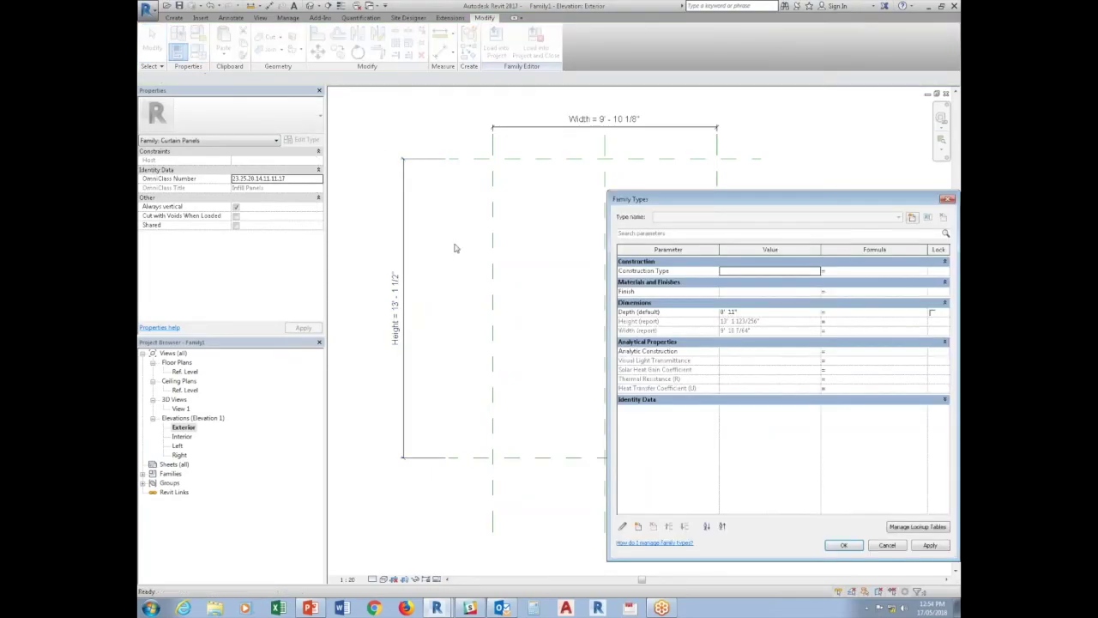
# Step: Add an instance parameter named Volume of type Volume in Family Types
pyautogui.moveTo(751, 206); pyautogui.dragTo(575, 201)
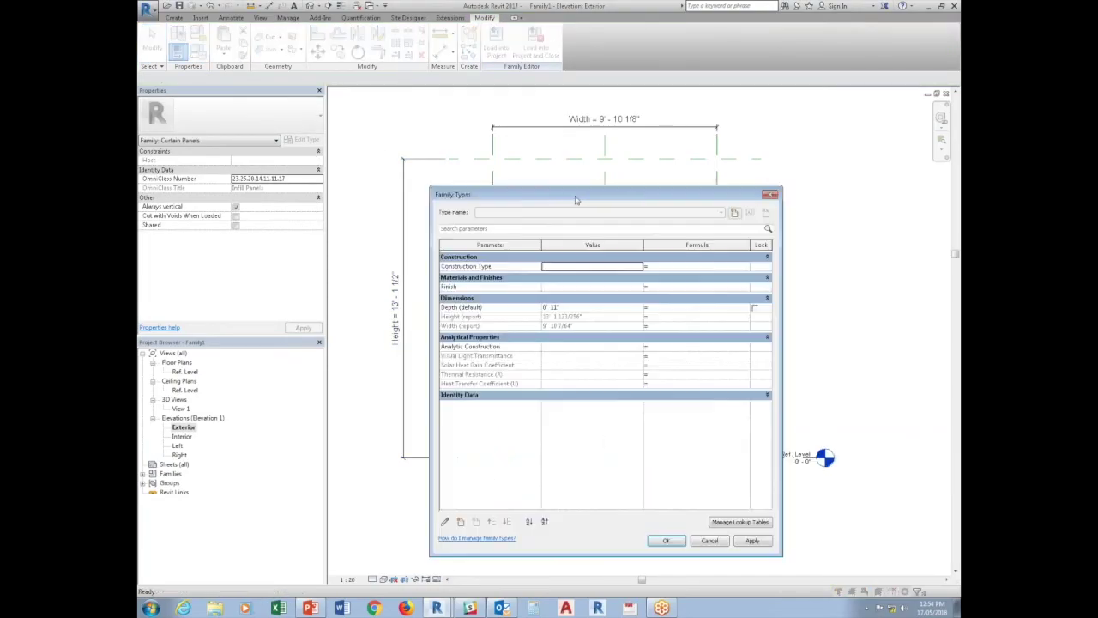
pyautogui.click(734, 212)
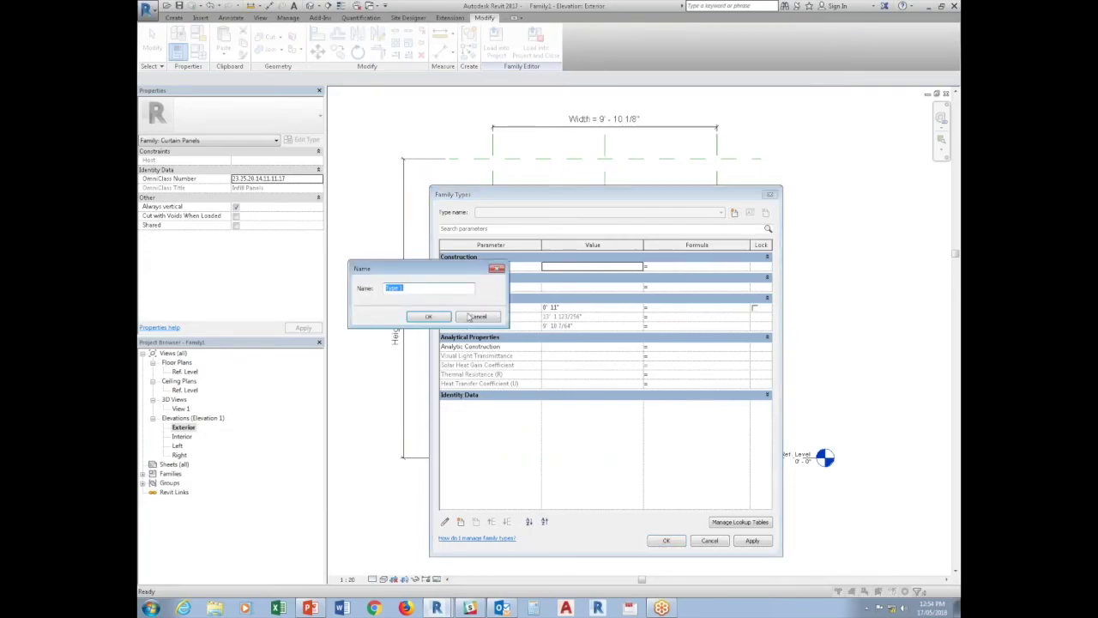
pyautogui.click(464, 317)
pyautogui.click(460, 520)
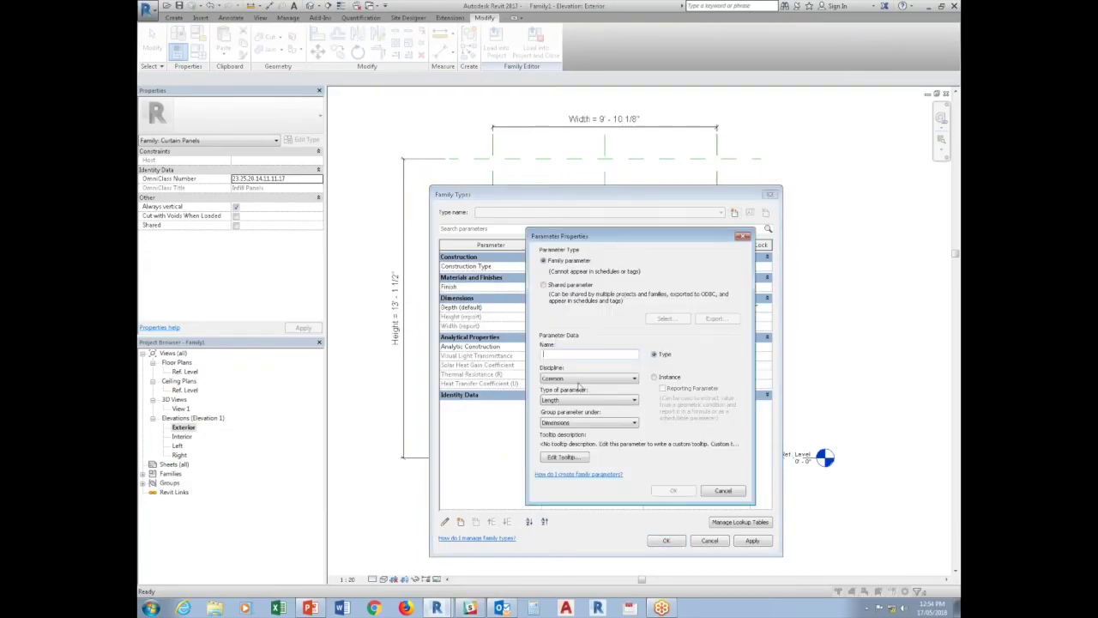
pyautogui.click(601, 400)
pyautogui.click(554, 448)
pyautogui.click(668, 378)
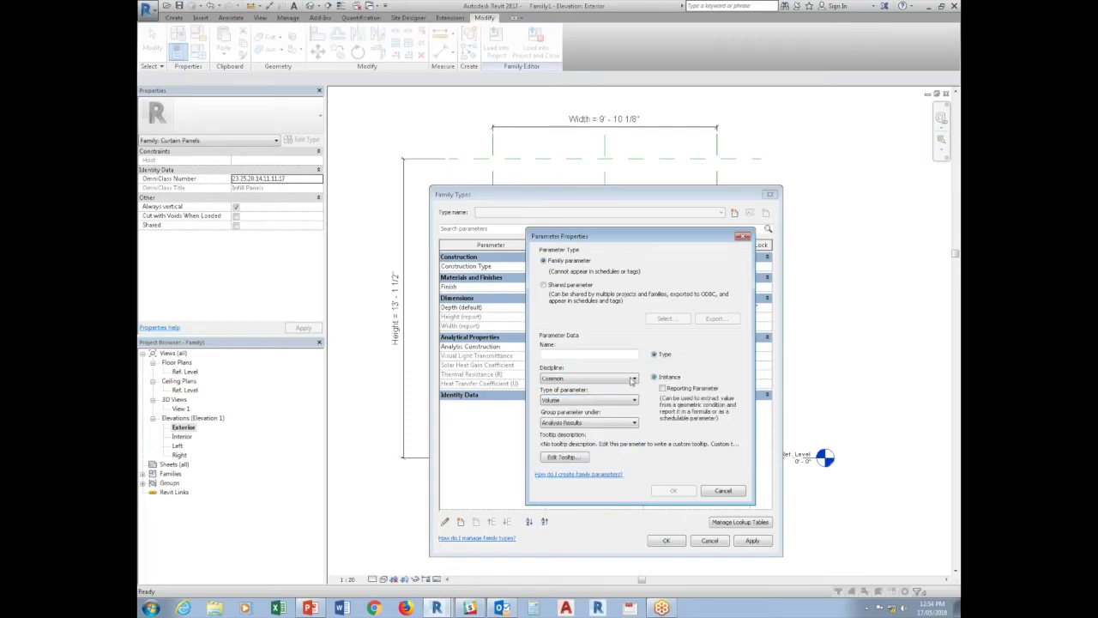
pyautogui.click(587, 353)
pyautogui.write('Volume')
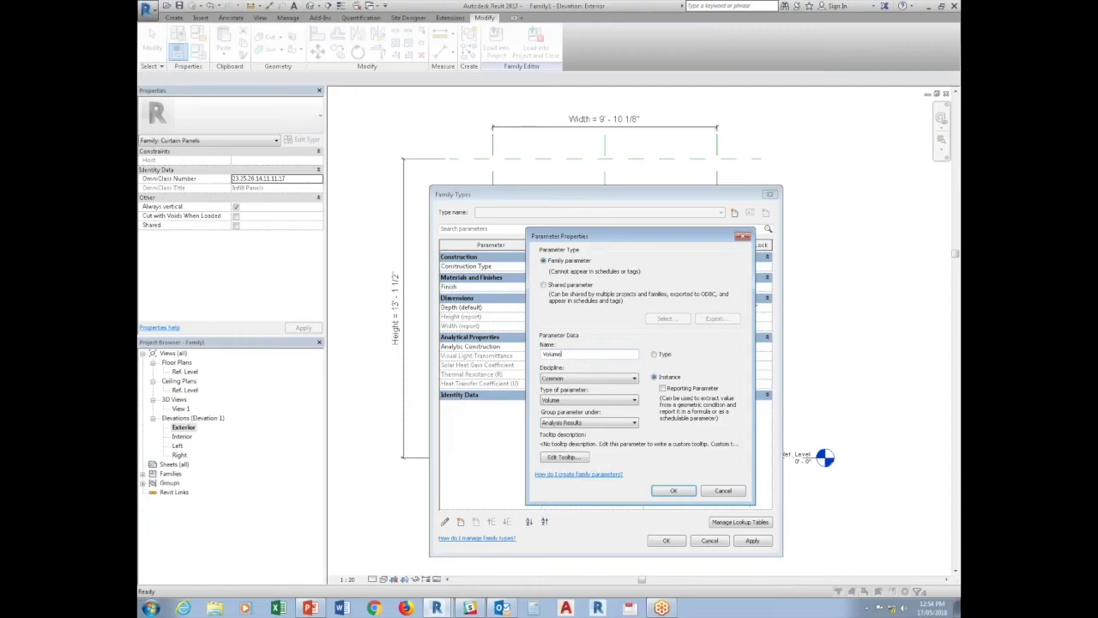
pyautogui.click(673, 489)
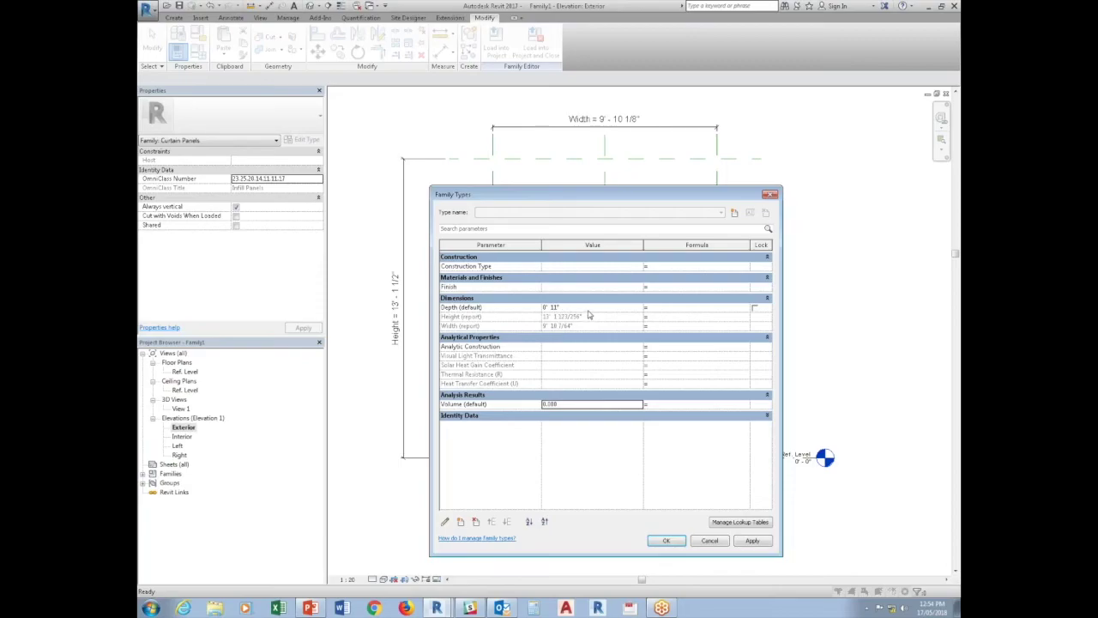
# Step: Set Volume to 18 and give Depth the formula Volume / (Height * Width)
pyautogui.doubleClick(569, 402)
pyautogui.write('10')
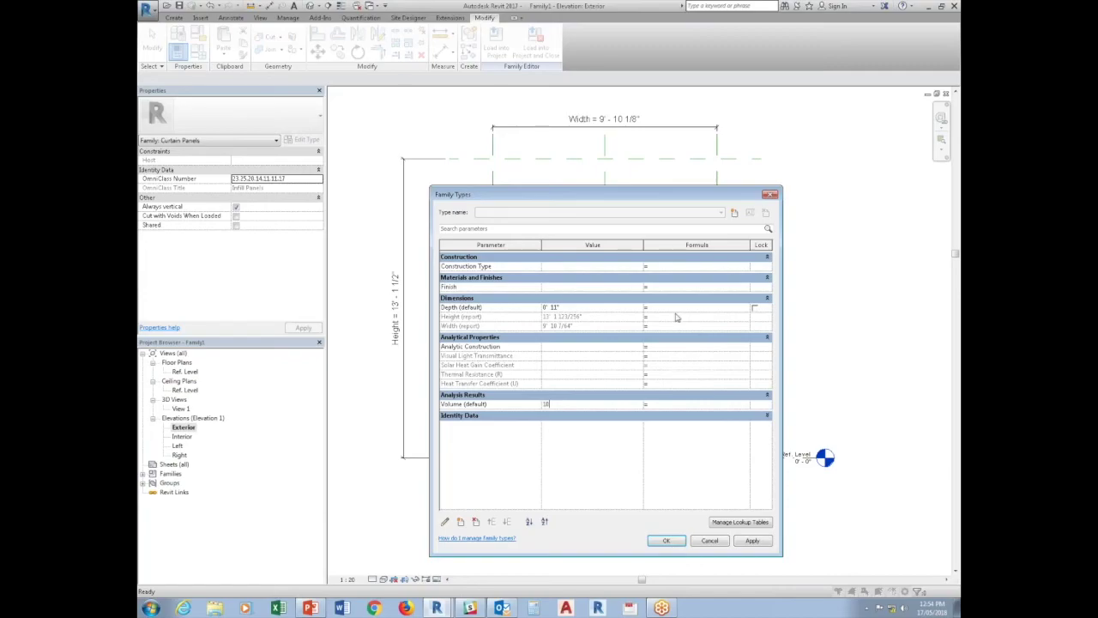
pyautogui.click(674, 314)
pyautogui.click(547, 404)
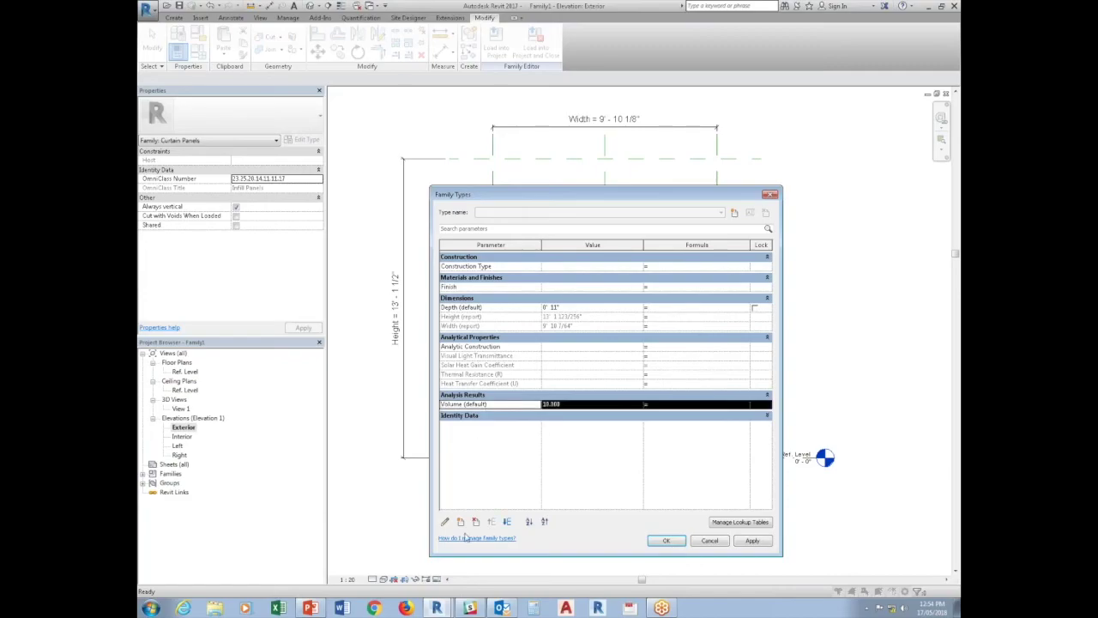
pyautogui.click(668, 307)
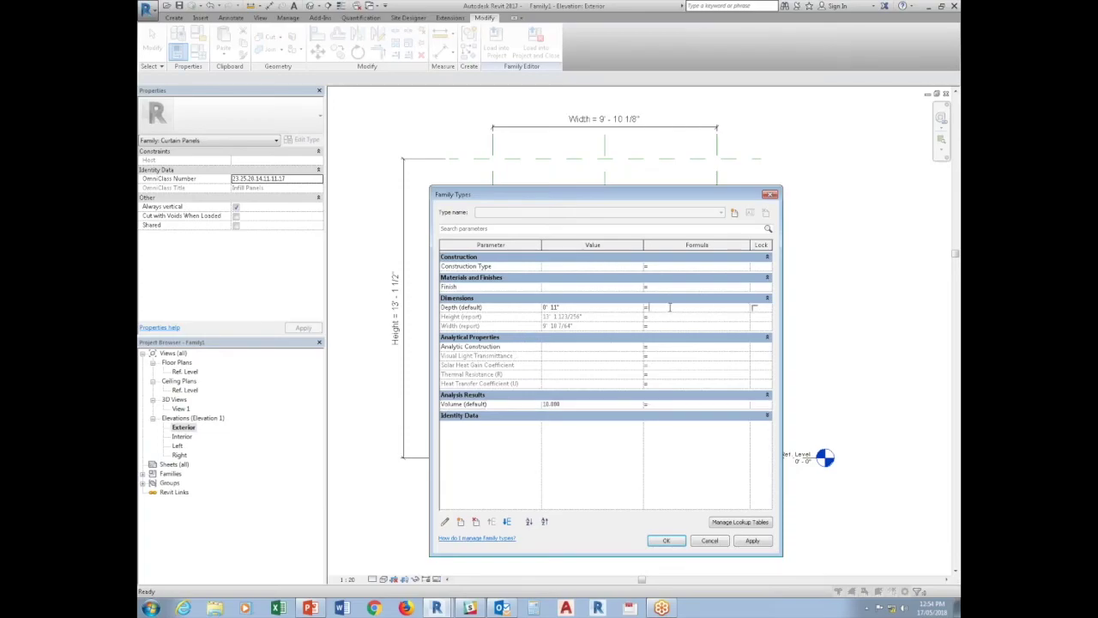
pyautogui.write('Volume/(Height*Width')
pyautogui.press('Tab')
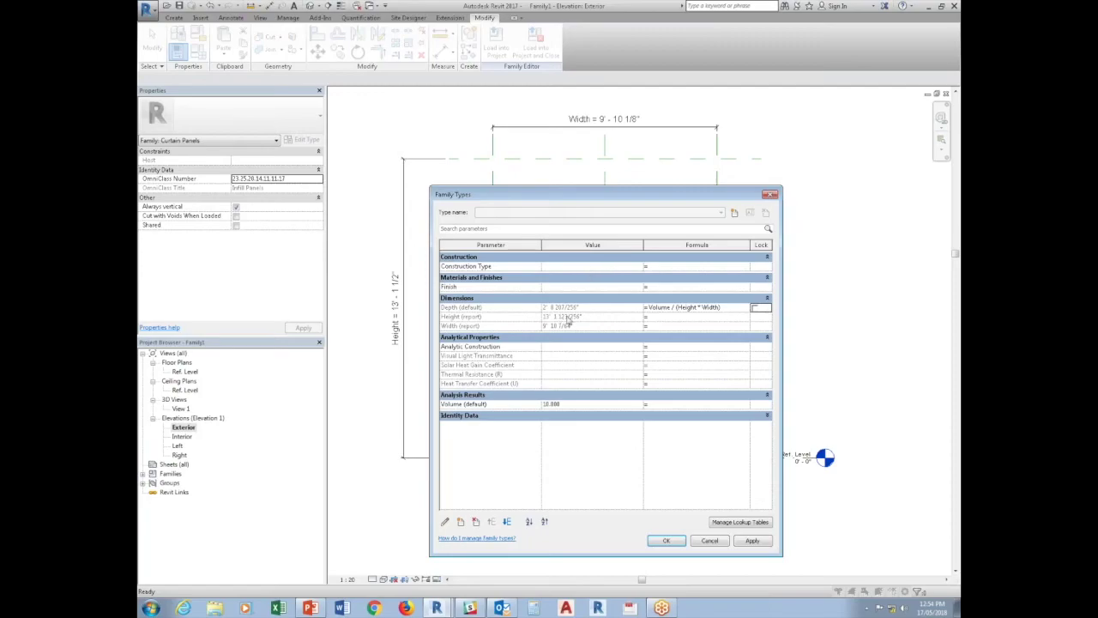
pyautogui.click(665, 540)
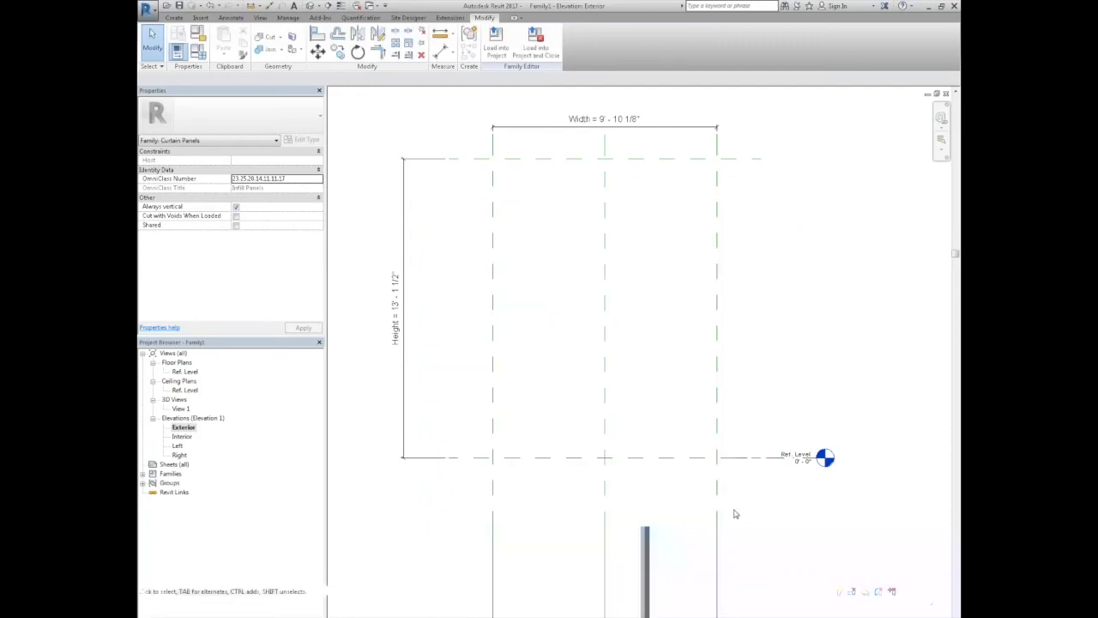
# Step: In the Ref. Level plan, create a rectangular solid extrusion between the width and depth reference planes
pyautogui.doubleClick(185, 370)
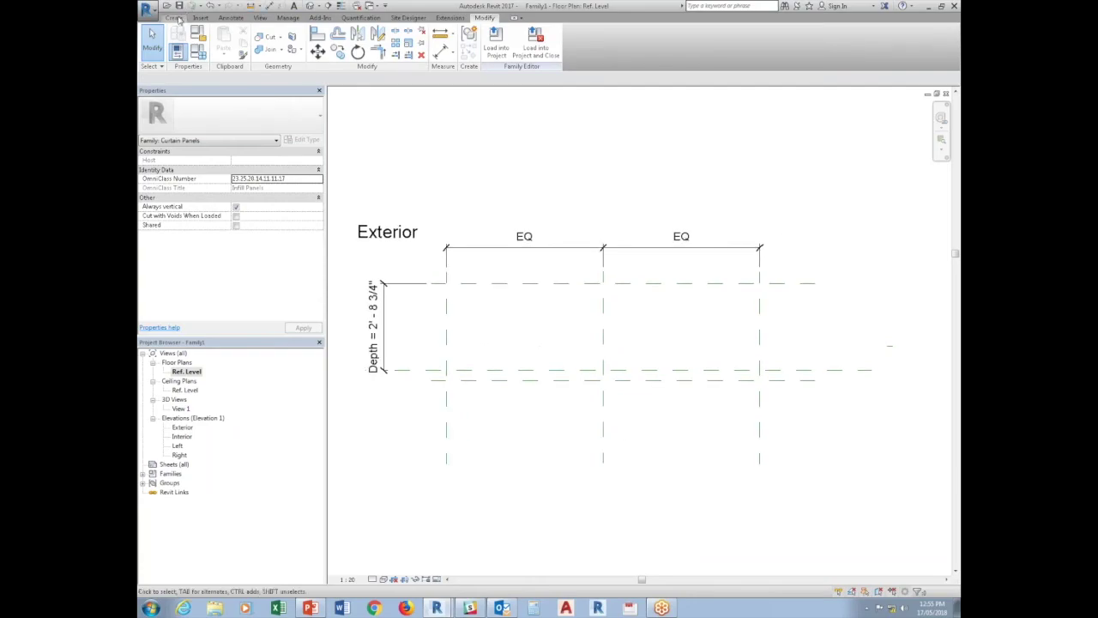
pyautogui.click(174, 17)
pyautogui.click(219, 42)
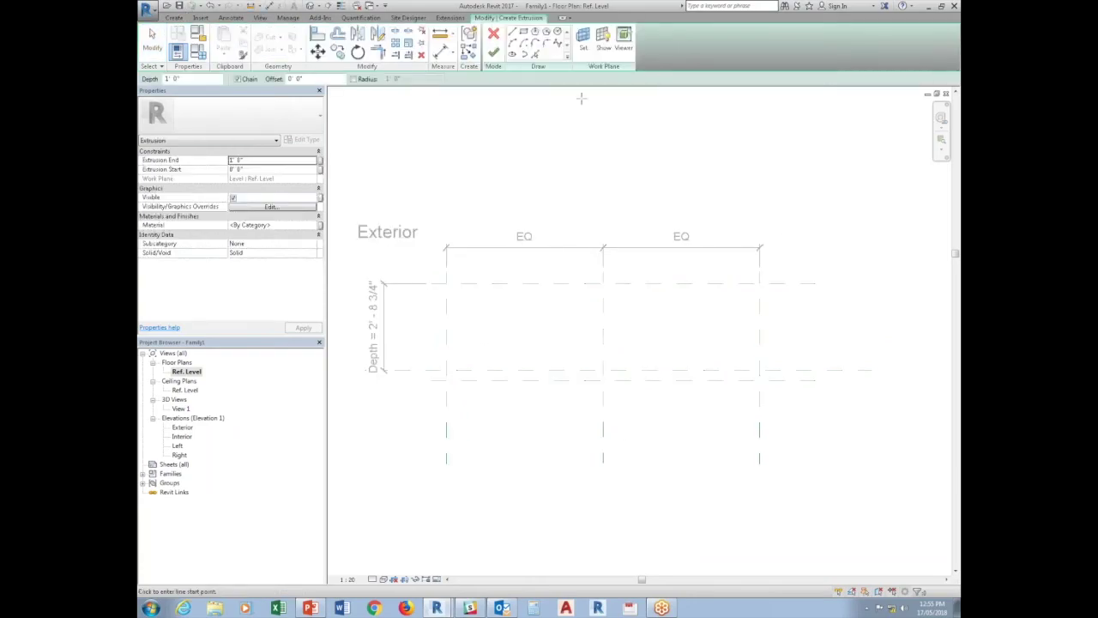
pyautogui.click(523, 32)
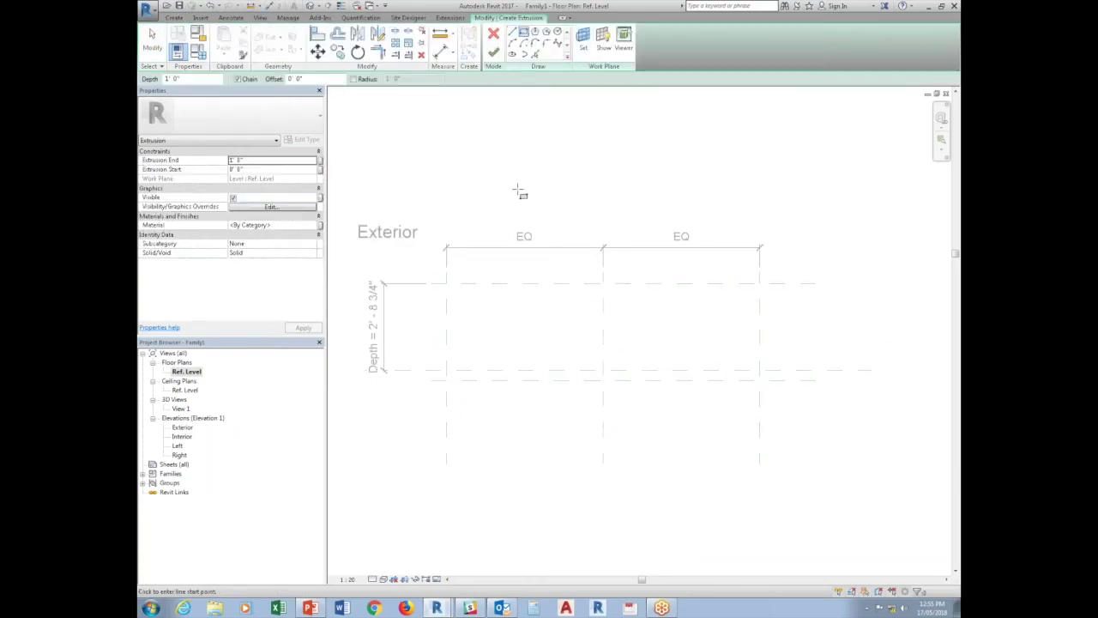
pyautogui.click(446, 284)
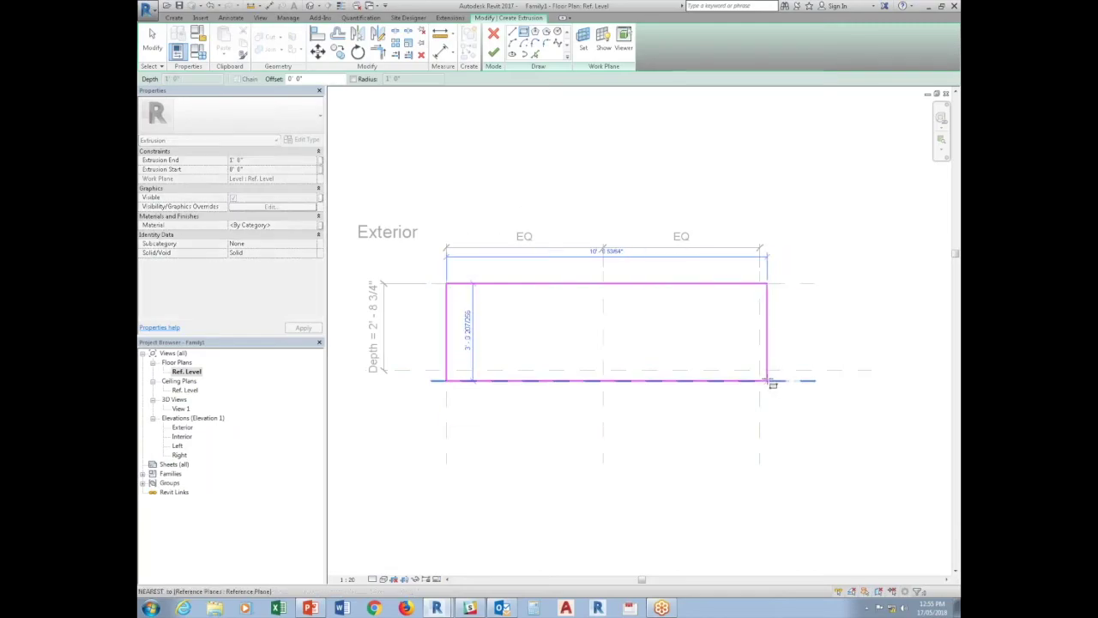
pyautogui.click(759, 380)
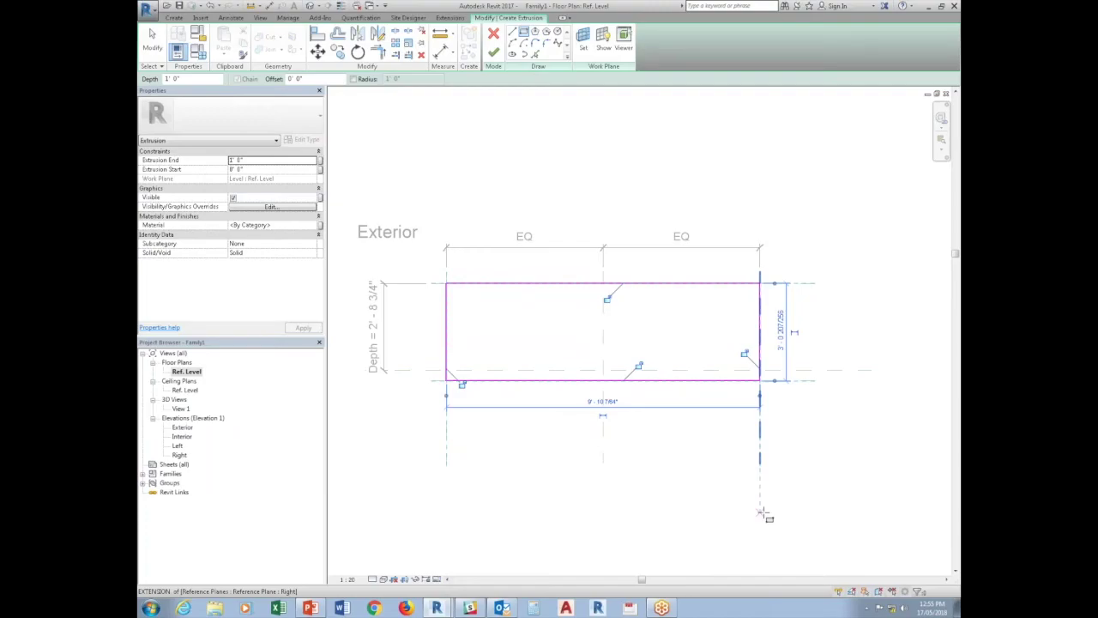
pyautogui.press('Escape')
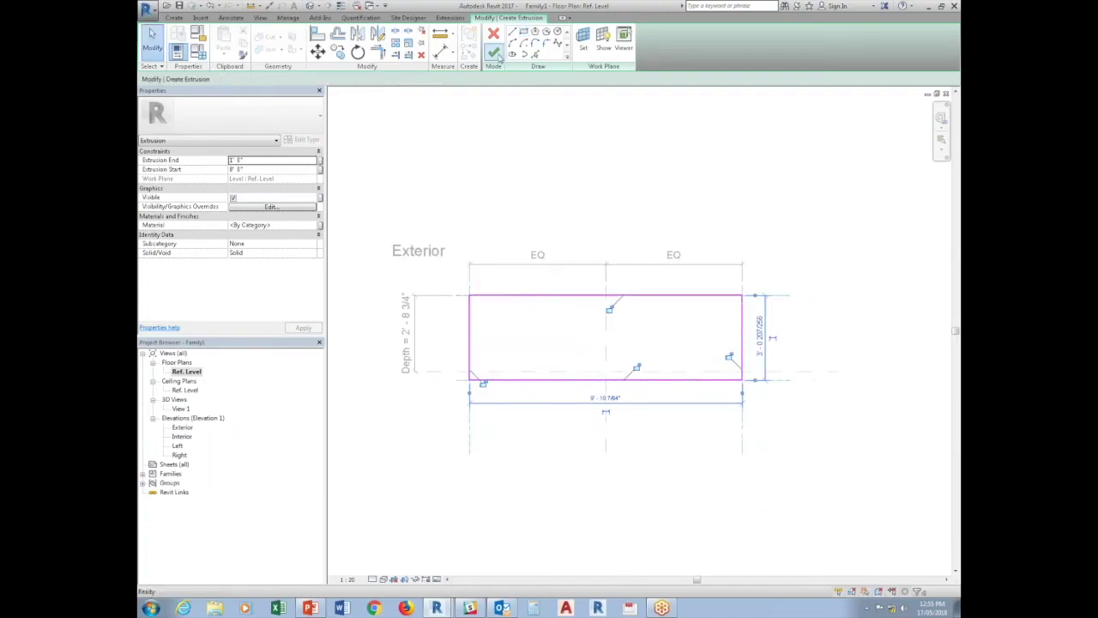
pyautogui.click(495, 54)
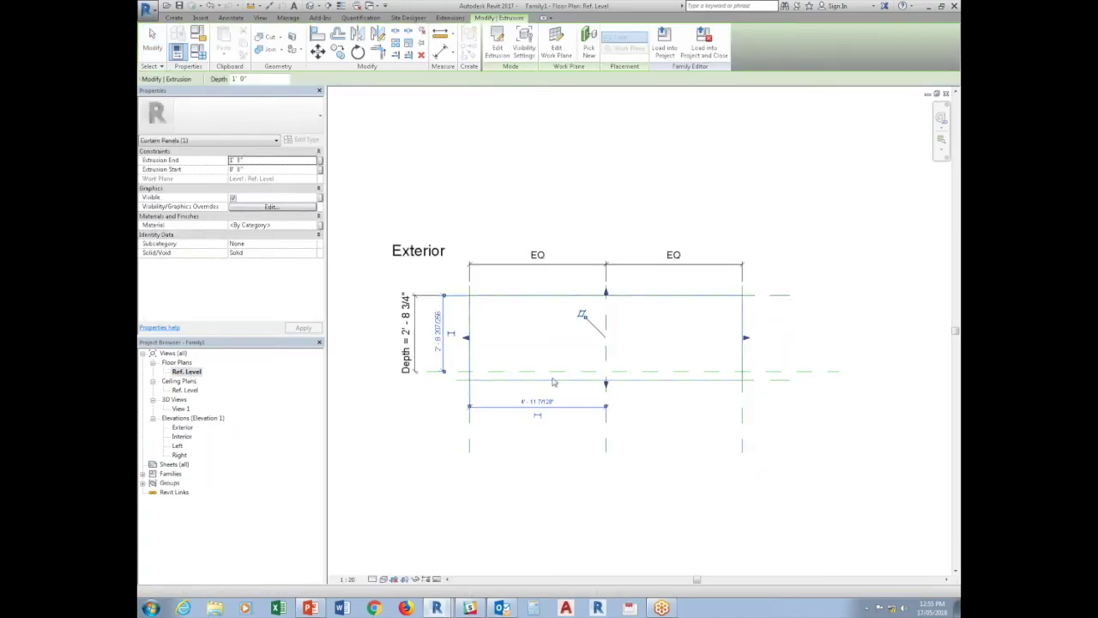
# Step: In the Exterior elevation, stretch the extrusion up to the top reference plane
pyautogui.doubleClick(181, 426)
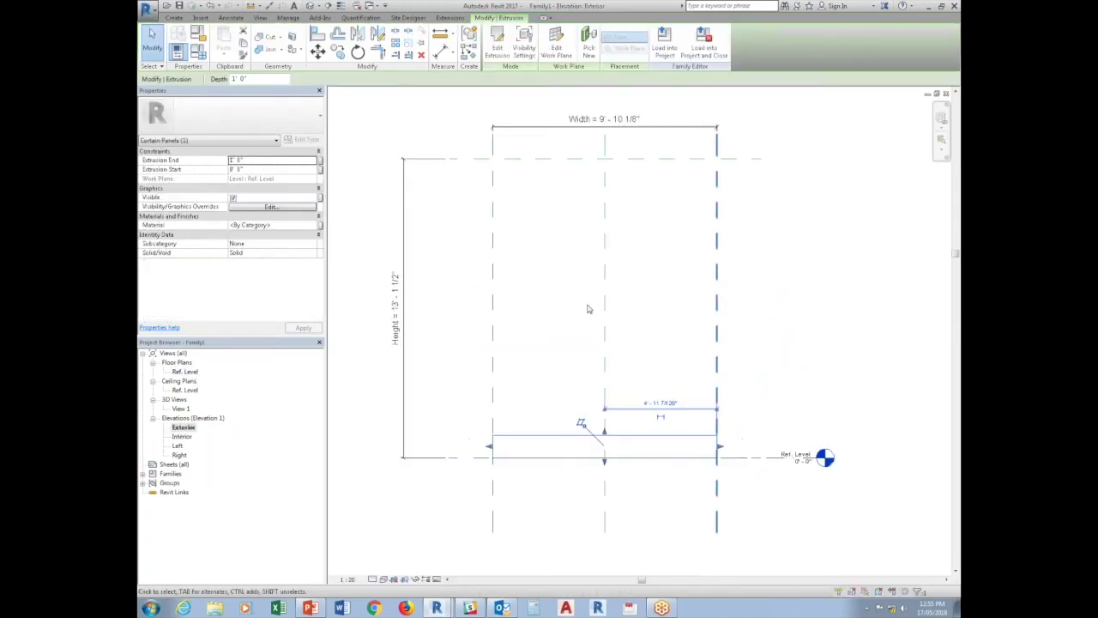
pyautogui.moveTo(604, 432); pyautogui.dragTo(614, 160)
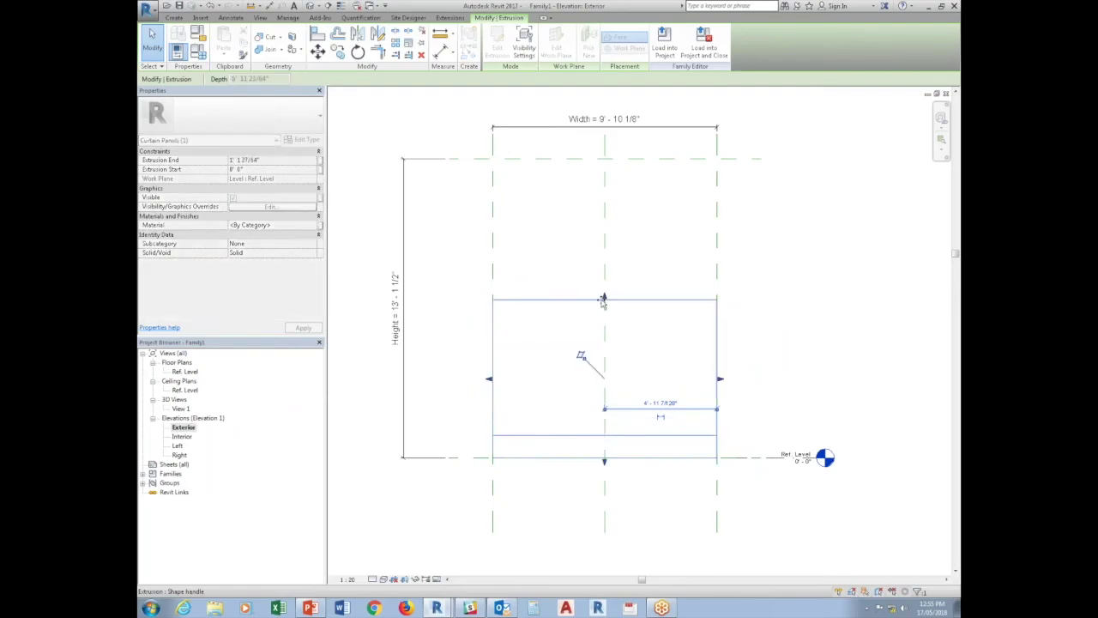
pyautogui.click(596, 155)
pyautogui.click(495, 42)
pyautogui.press('Return')
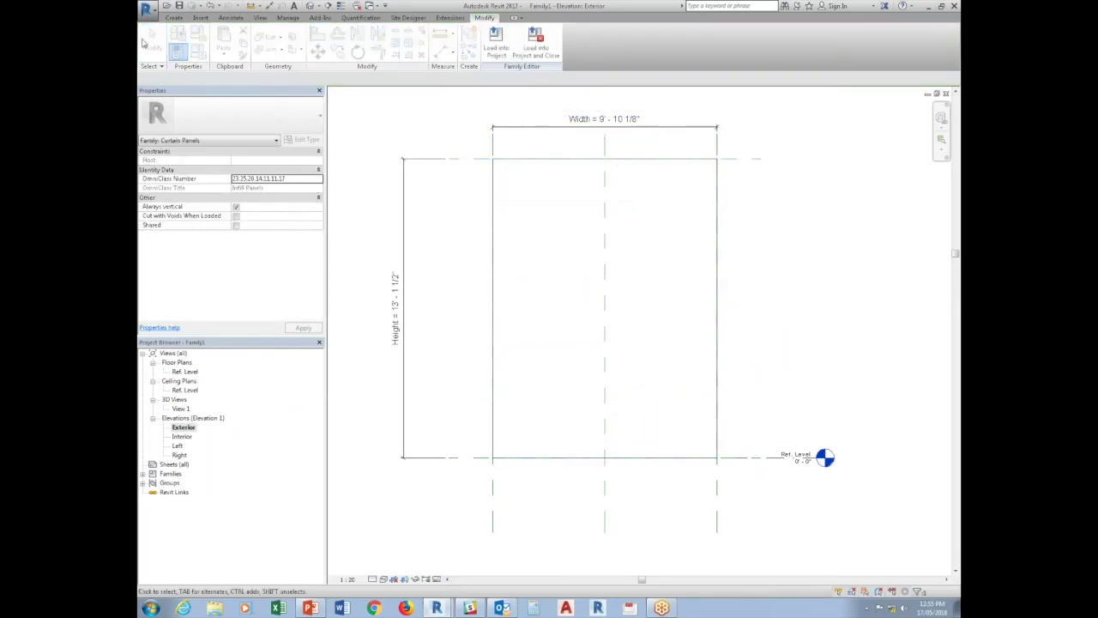
# Step: Create a new project and load the panel family into Project1
pyautogui.click(146, 6)
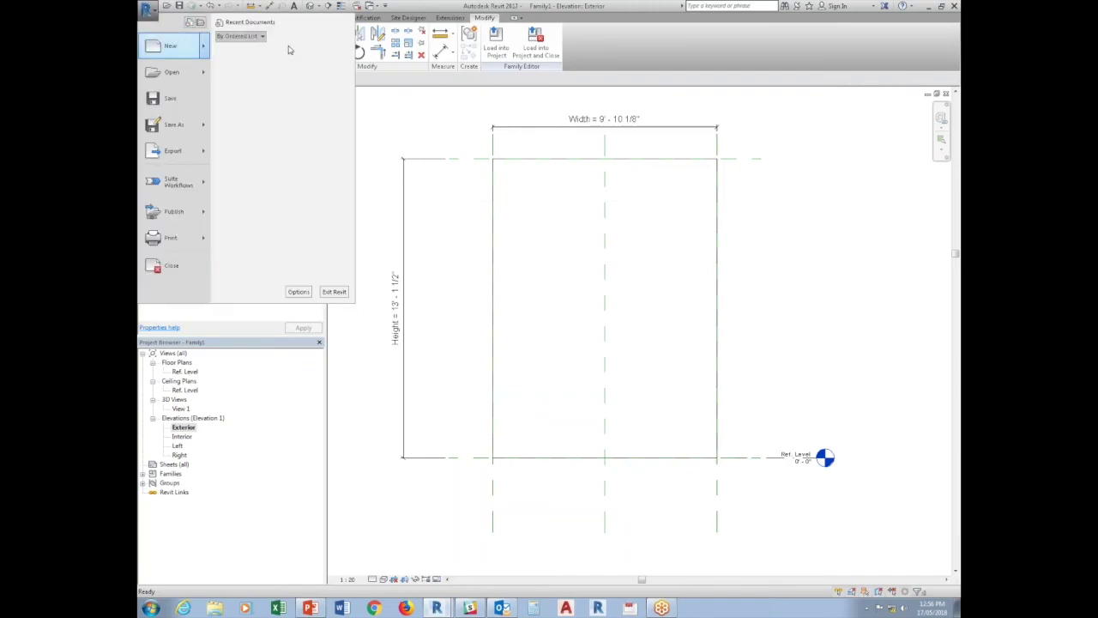
pyautogui.hotkey('ctrl', 'n')
pyautogui.click(567, 326)
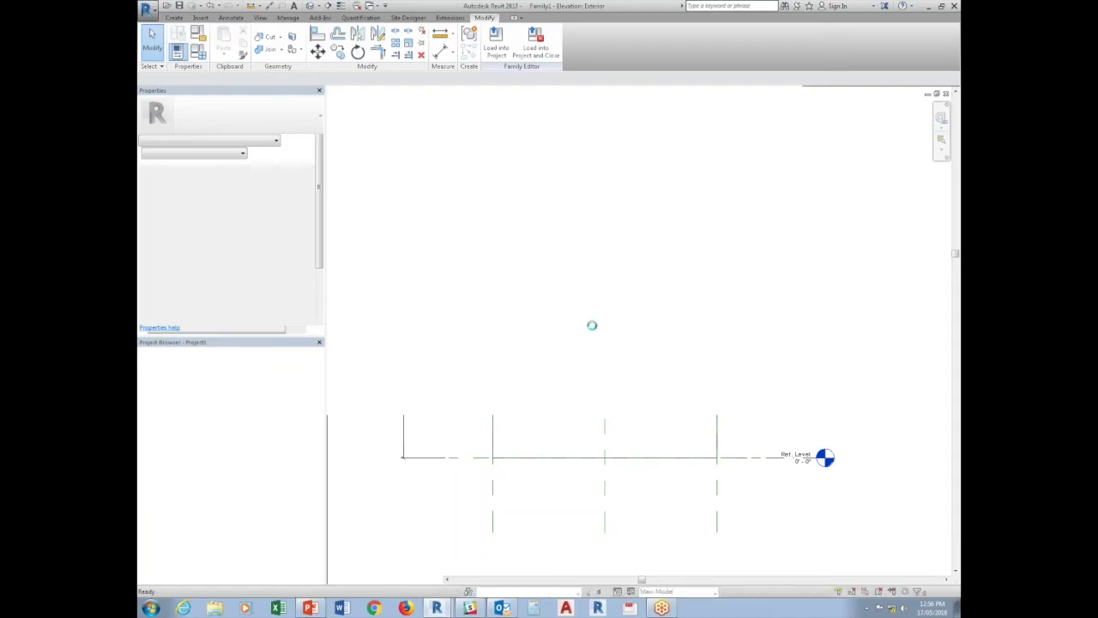
pyautogui.click(371, 6)
pyautogui.click(422, 47)
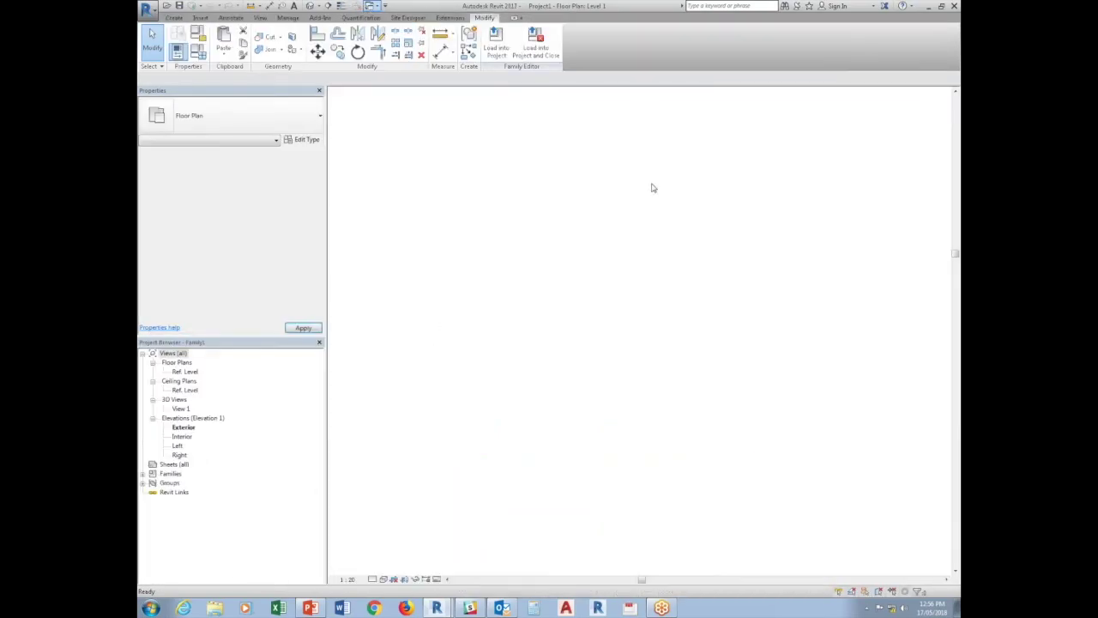
pyautogui.click(493, 40)
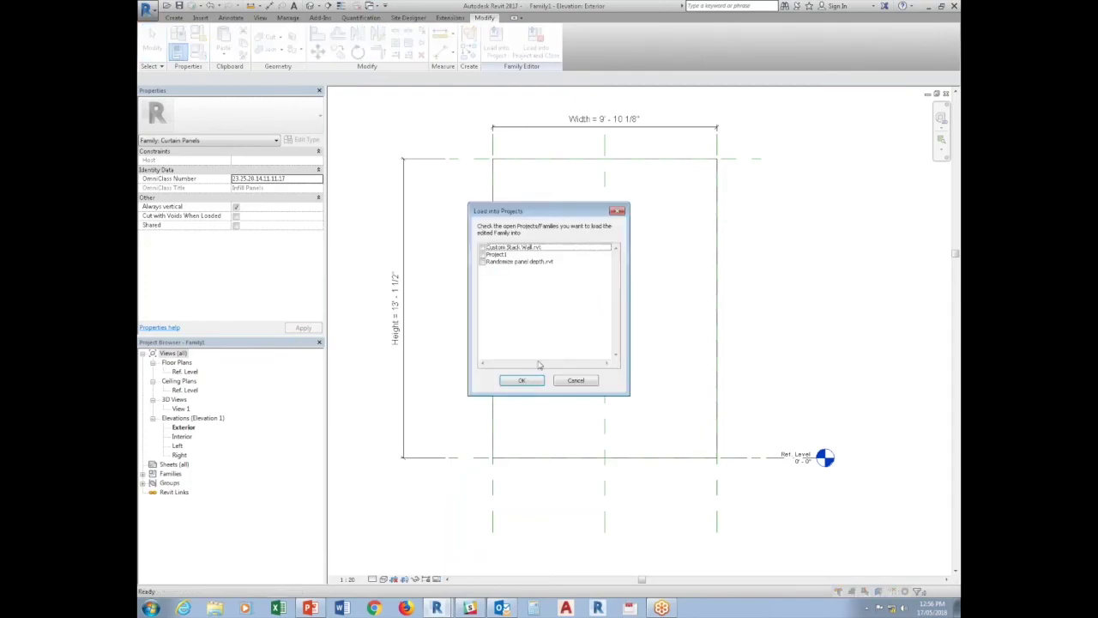
pyautogui.click(483, 255)
pyautogui.click(520, 380)
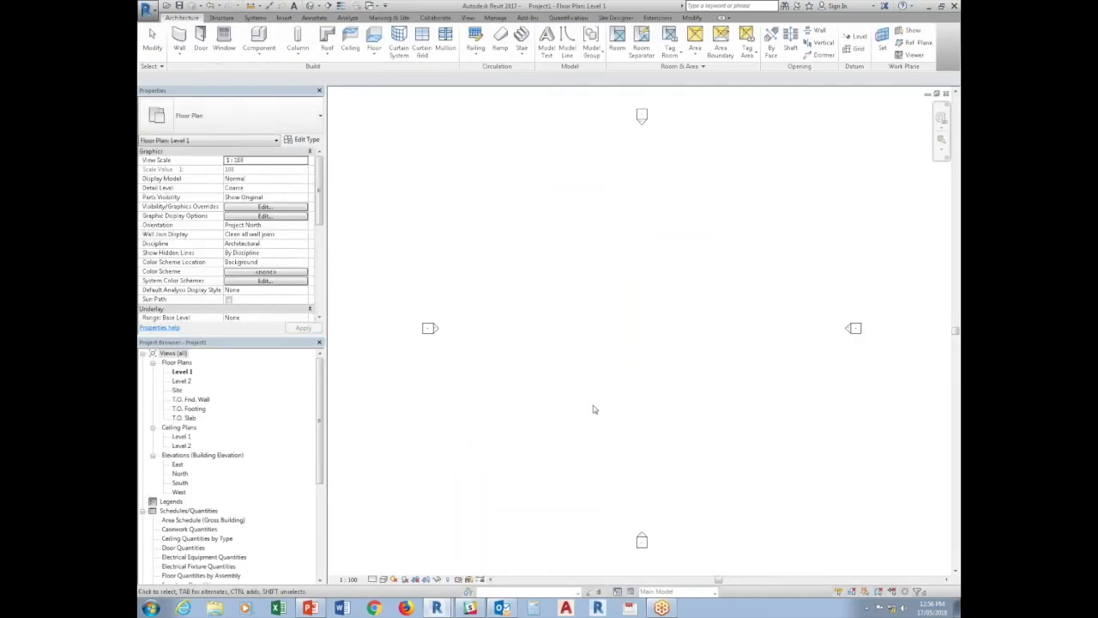
# Step: Draw a straight Curtain Wall on Level 1 and view it in 3D
pyautogui.click(179, 39)
pyautogui.click(230, 115)
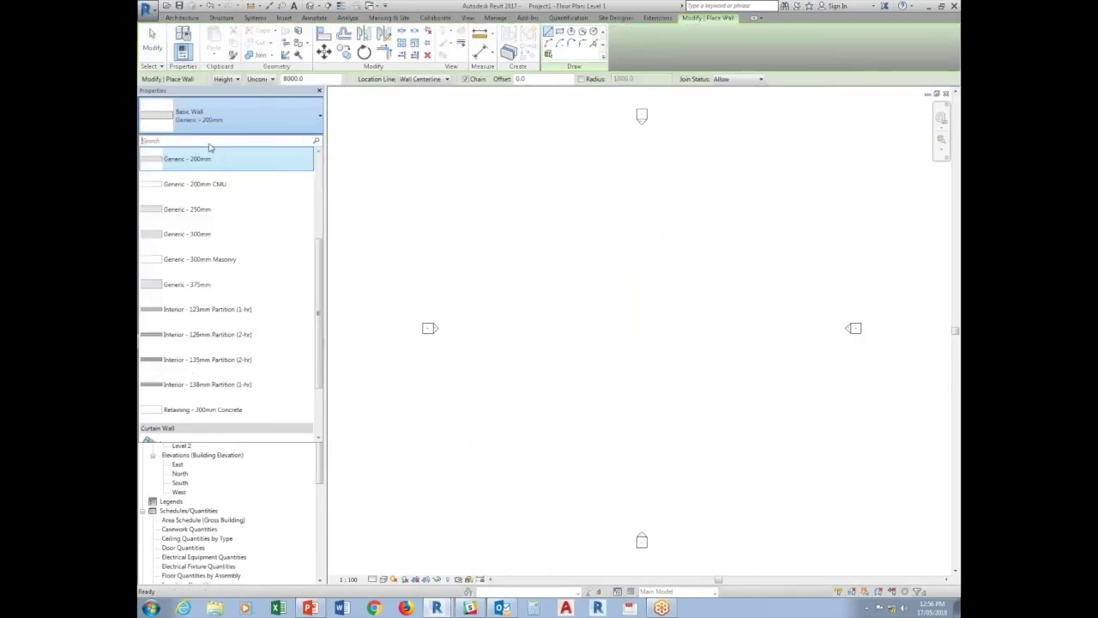
pyautogui.scroll(-2, 212, 370)
pyautogui.scroll(-1, 213, 370)
pyautogui.scroll(-2, 213, 371)
pyautogui.click(213, 370)
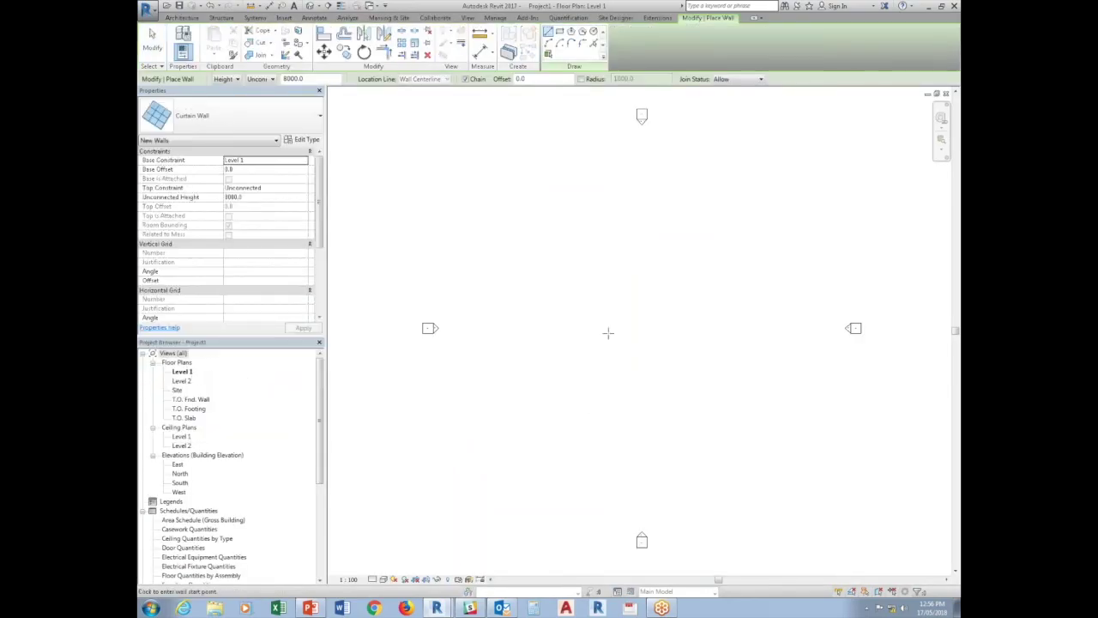
pyautogui.click(516, 331)
pyautogui.click(726, 332)
pyautogui.press('Escape')
pyautogui.press('Escape')
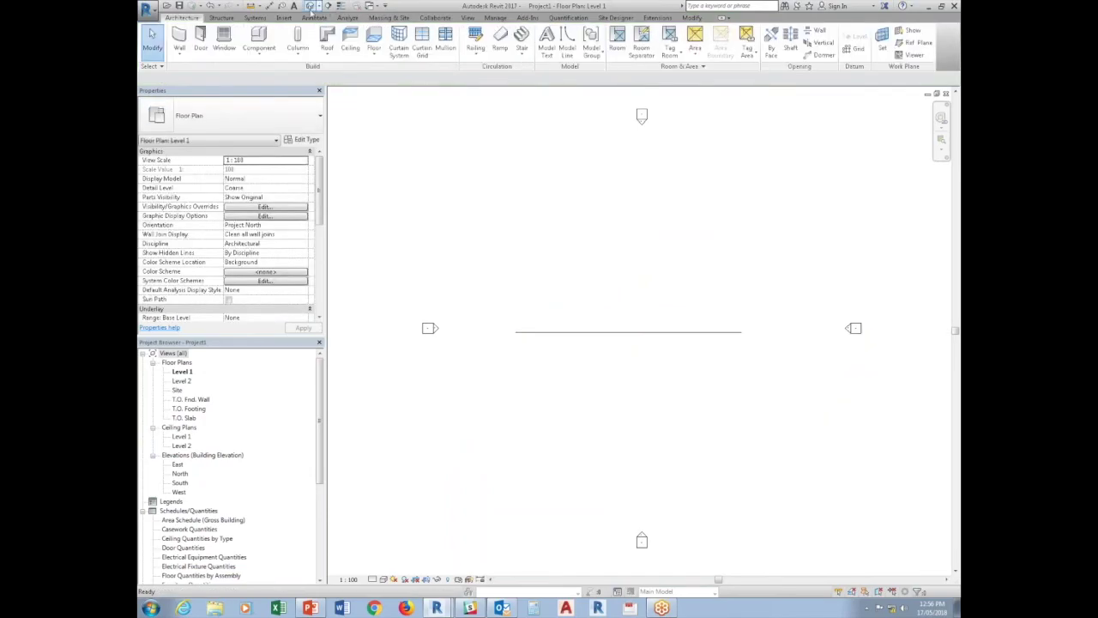
pyautogui.press('3')
pyautogui.press('d')
# Step: Set project length units to feet and fractional inches, rounded to 1/128"
pyautogui.press('u')
pyautogui.press('n')
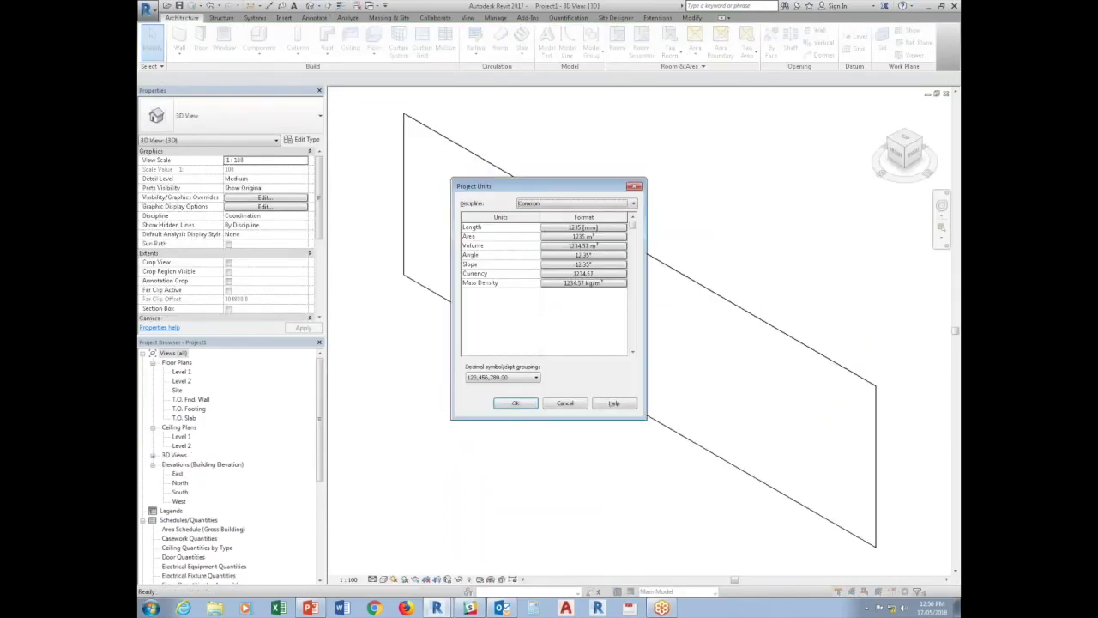
pyautogui.click(594, 229)
pyautogui.click(587, 246)
pyautogui.click(577, 268)
pyautogui.click(510, 271)
pyautogui.click(516, 349)
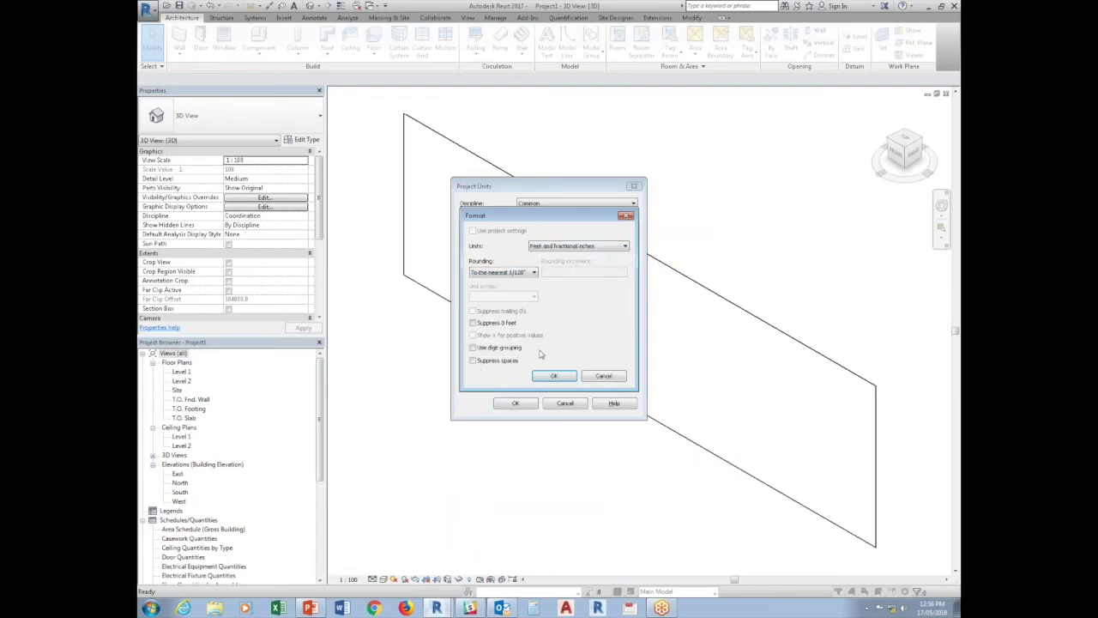
pyautogui.click(570, 380)
pyautogui.click(515, 403)
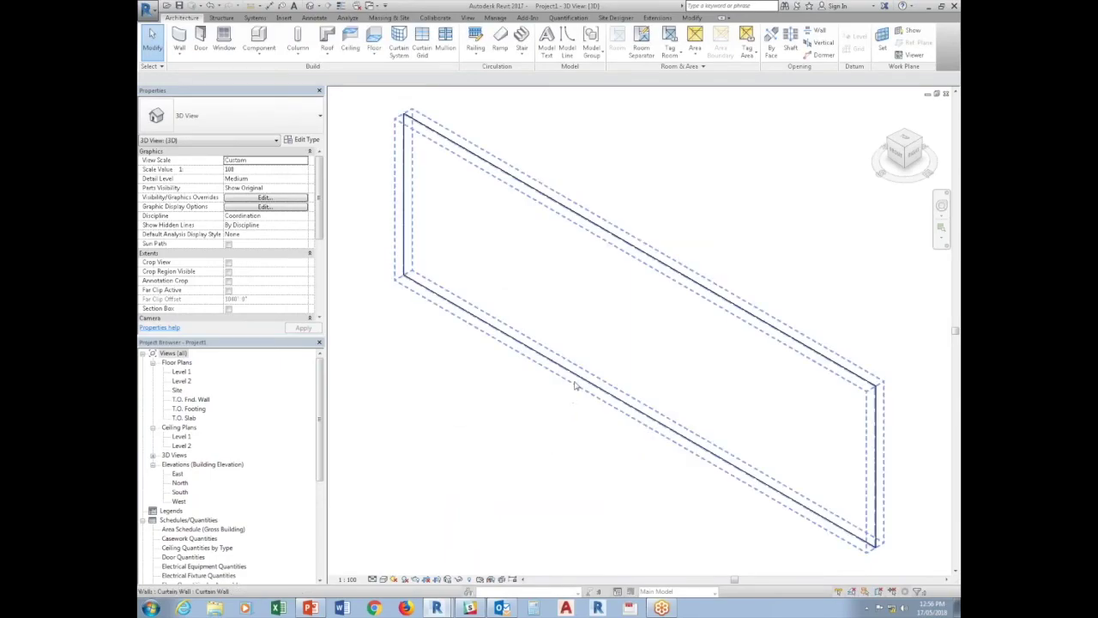
# Step: Change the curtain wall's panel type to Family1 in the Type Selector
pyautogui.click(580, 384)
pyautogui.click(221, 113)
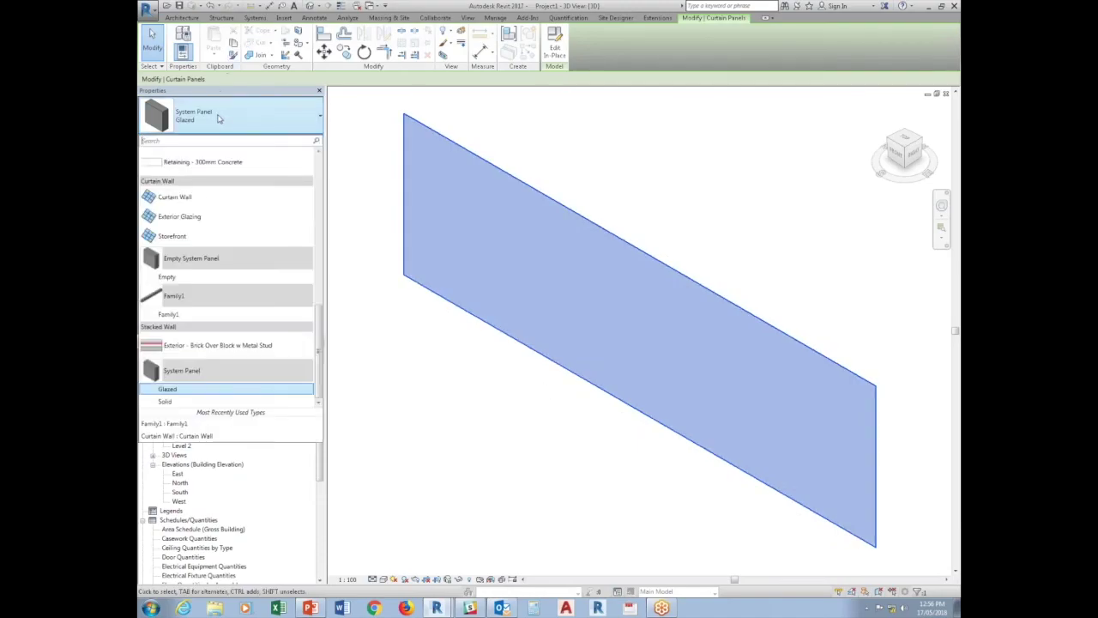
pyautogui.click(171, 314)
pyautogui.press('Escape')
pyautogui.moveTo(541, 314)
pyautogui.keyDown('shift'); pyautogui.mouseDown(button='middle')
pyautogui.moveTo(481, 314)
pyautogui.moveTo(654, 420)
pyautogui.moveTo(488, 233)
pyautogui.mouseUp(button='middle'); pyautogui.keyUp('shift')
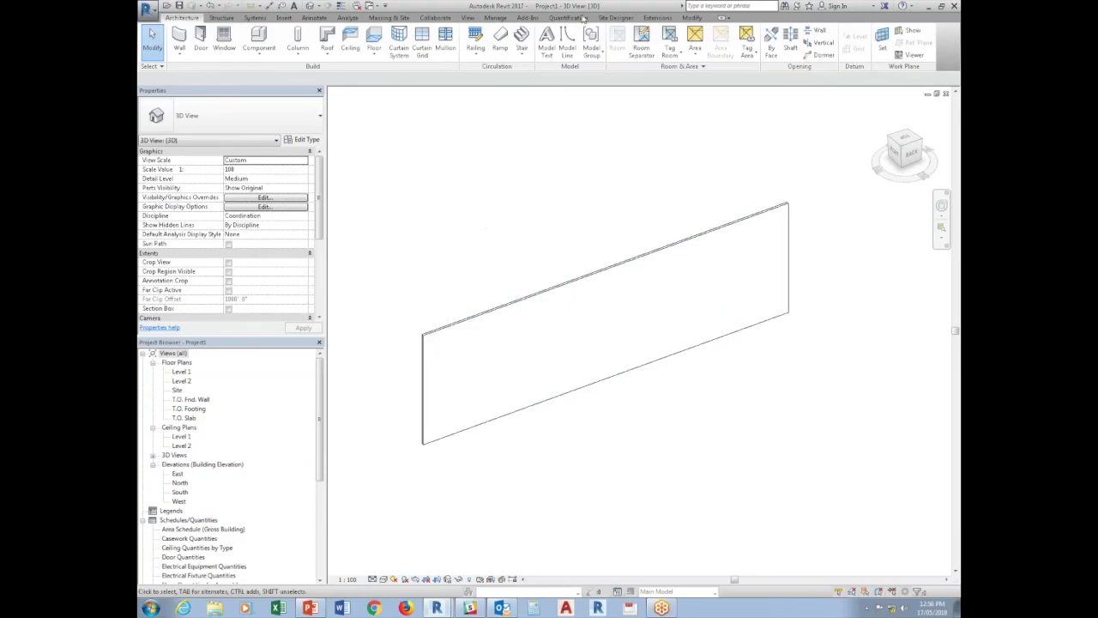
# Step: Divide the curtain wall with four vertical and two horizontal curtain grid lines
pyautogui.click(685, 17)
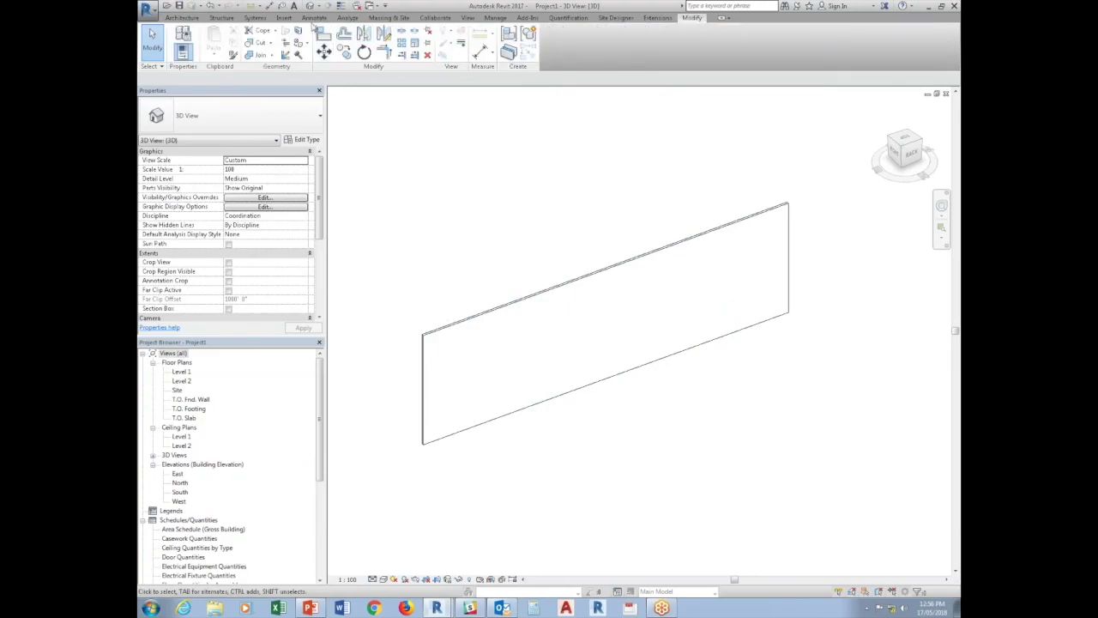
pyautogui.click(182, 18)
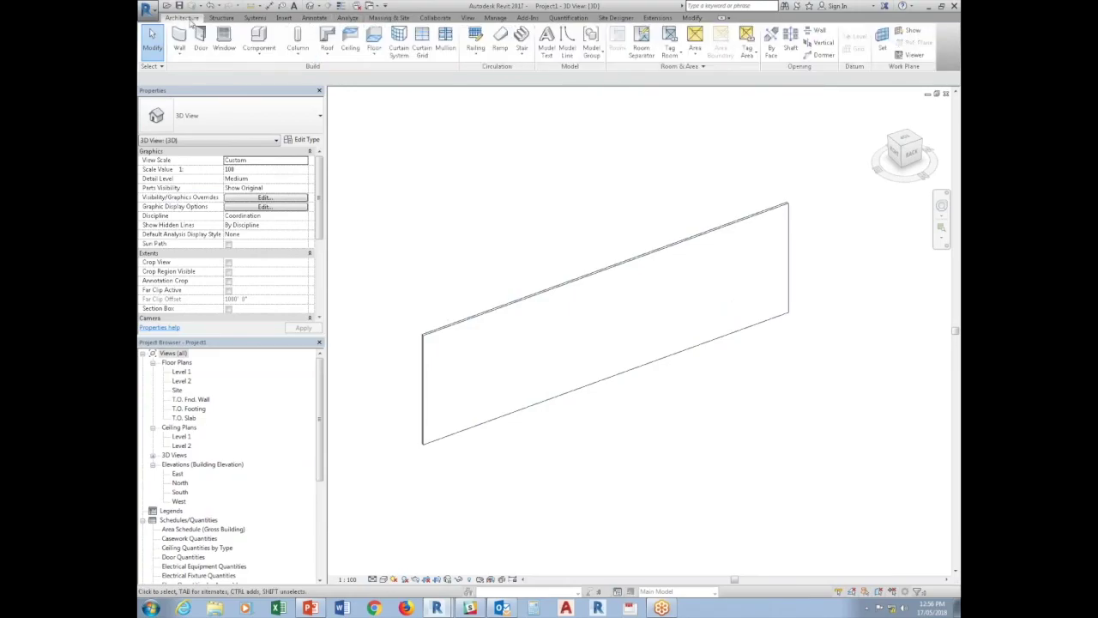
pyautogui.click(422, 39)
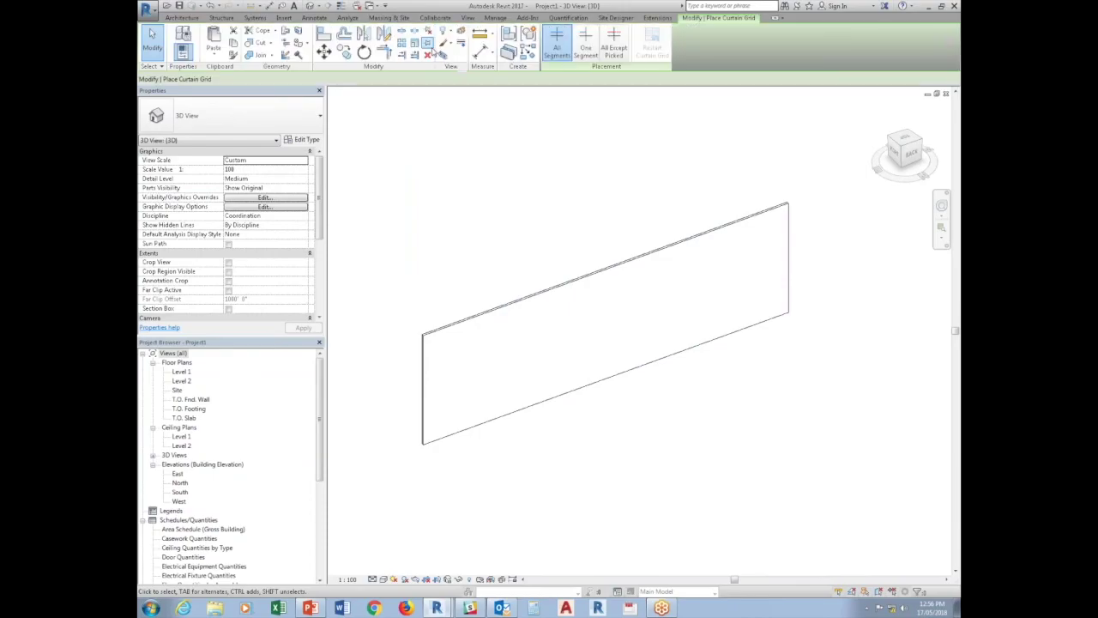
pyautogui.click(459, 320)
pyautogui.click(506, 305)
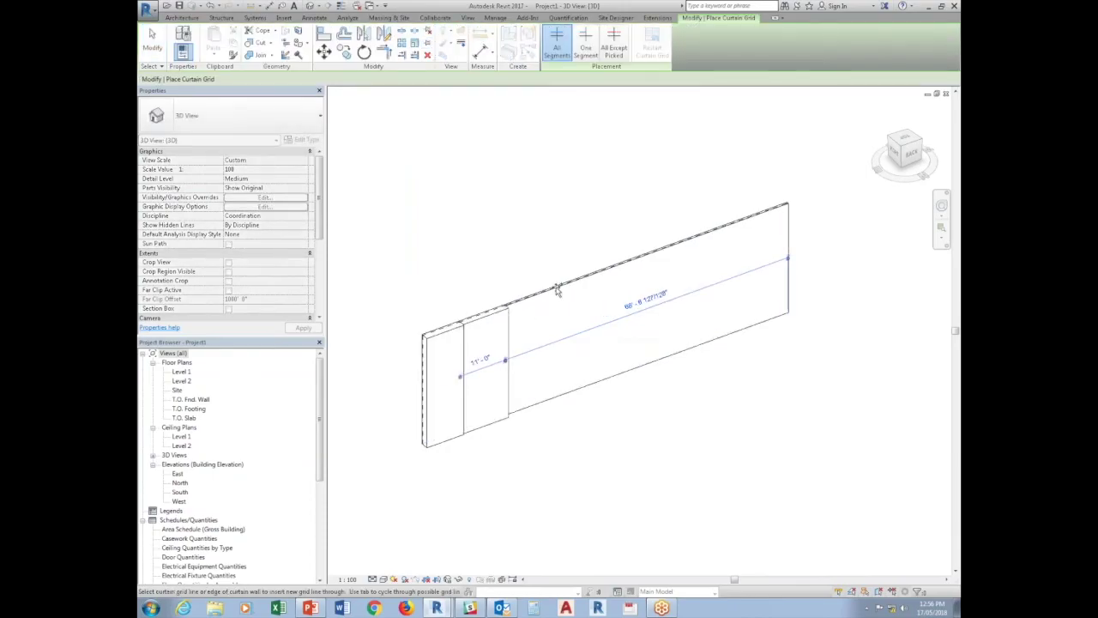
pyautogui.click(586, 289)
pyautogui.click(665, 261)
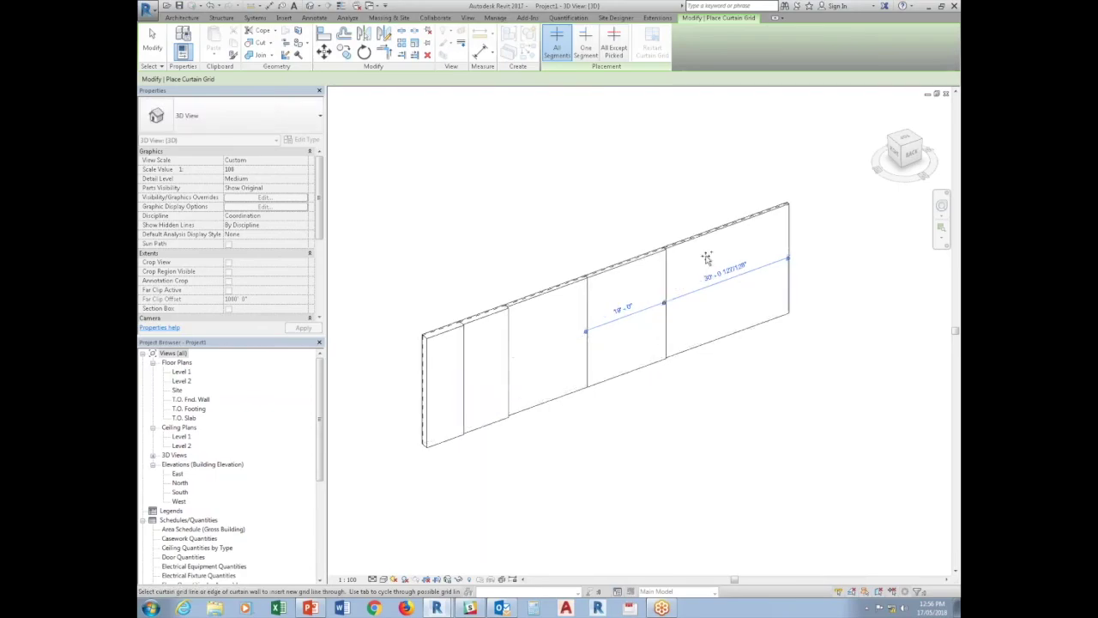
pyautogui.click(789, 249)
pyautogui.click(789, 294)
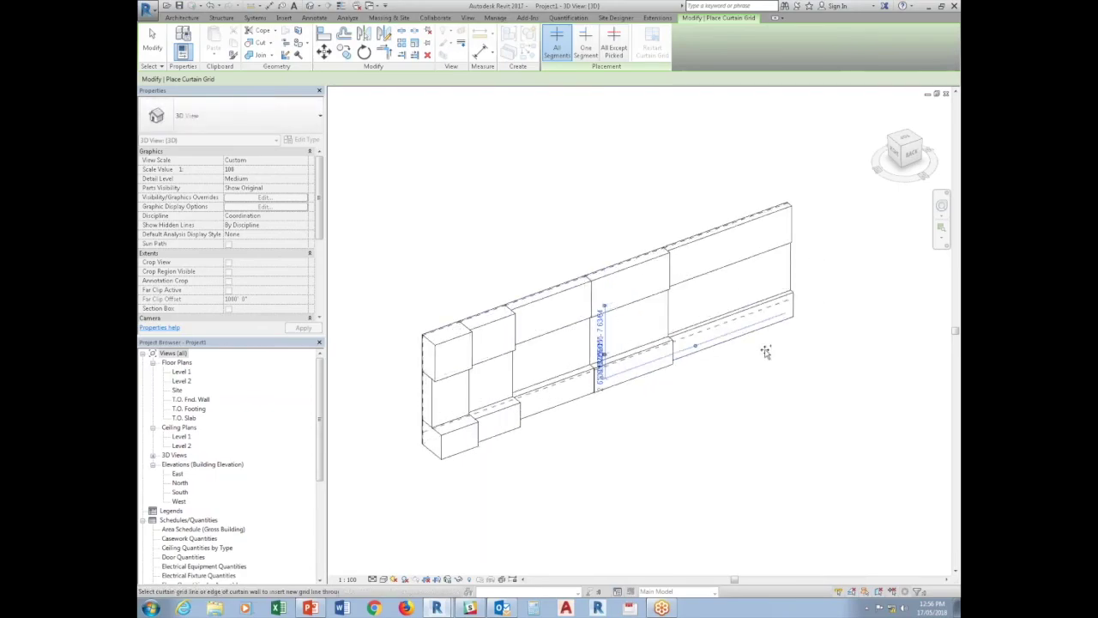
pyautogui.press('Escape')
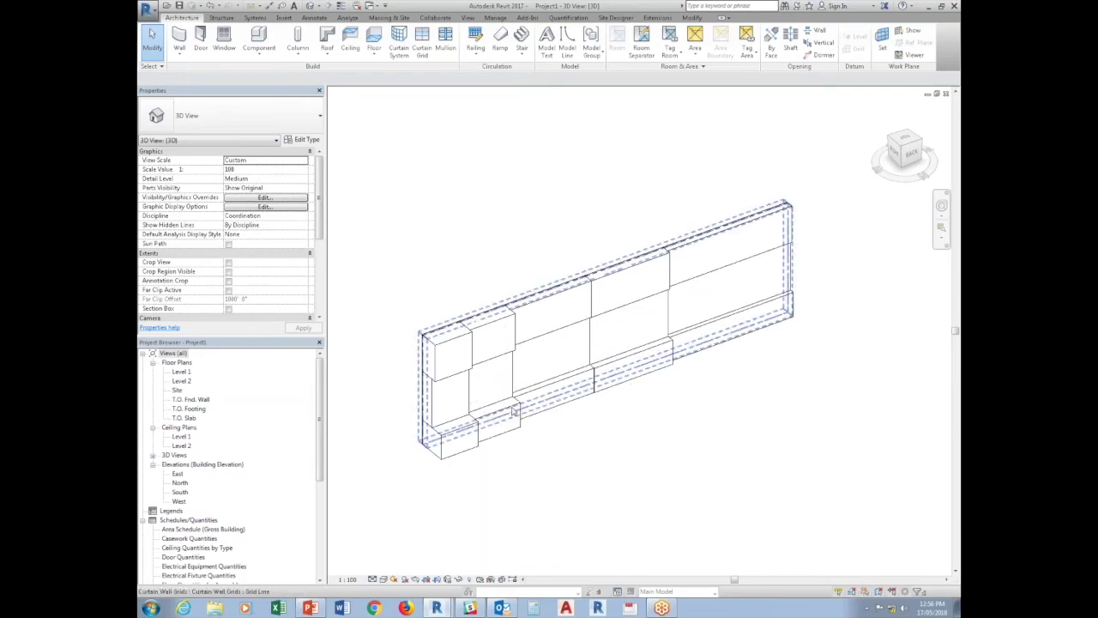
# Step: Select the middle and bottom-left panels to inspect their volumes
pyautogui.click(513, 411)
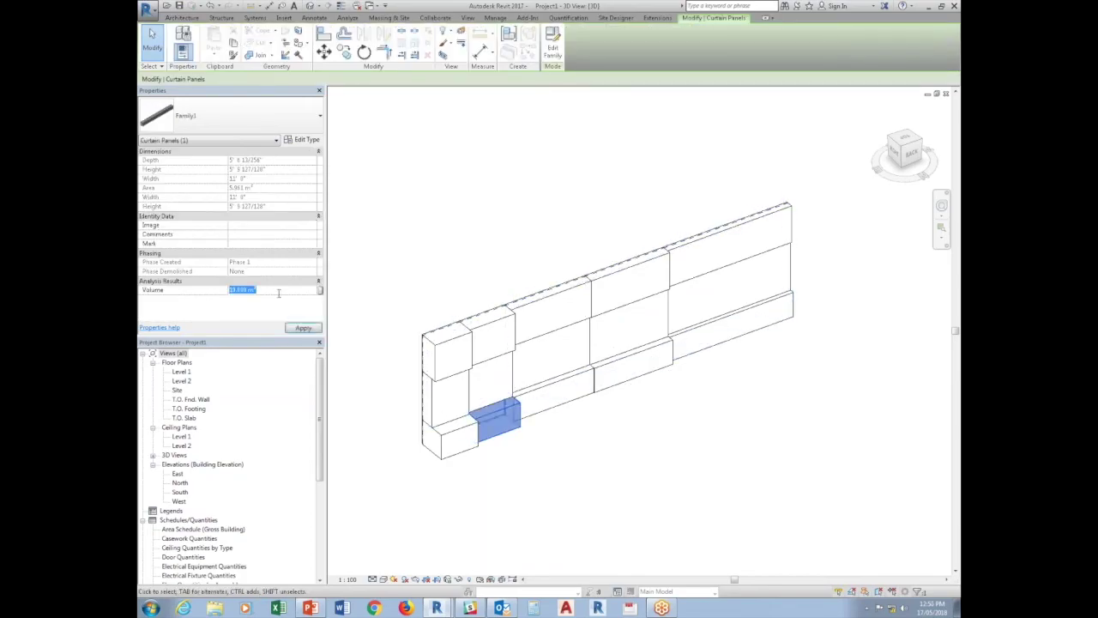
pyautogui.click(474, 479)
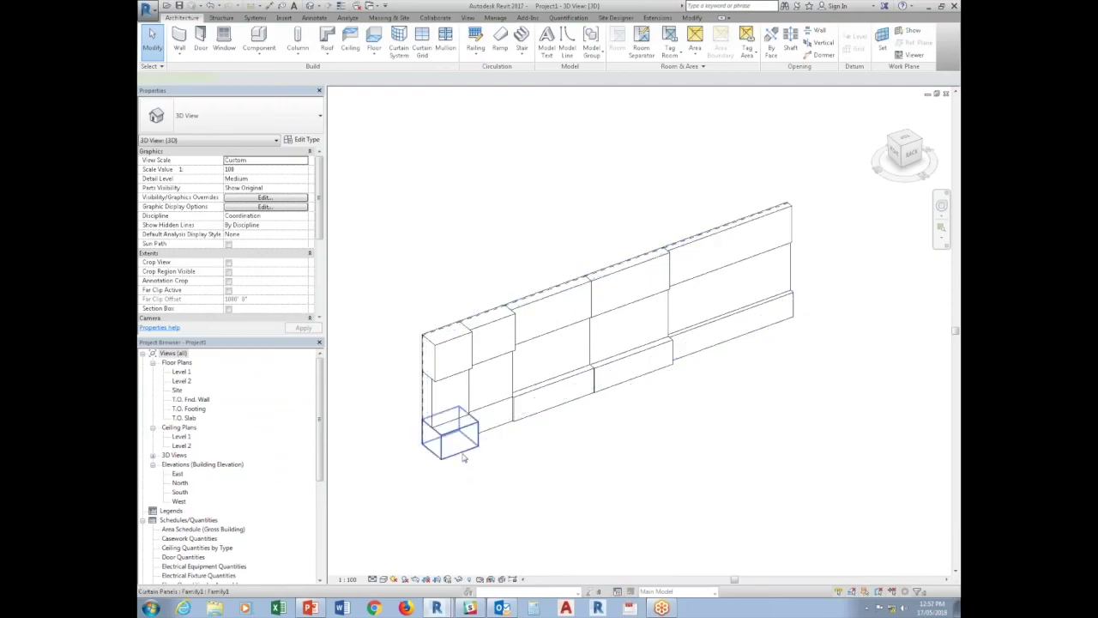
pyautogui.click(454, 441)
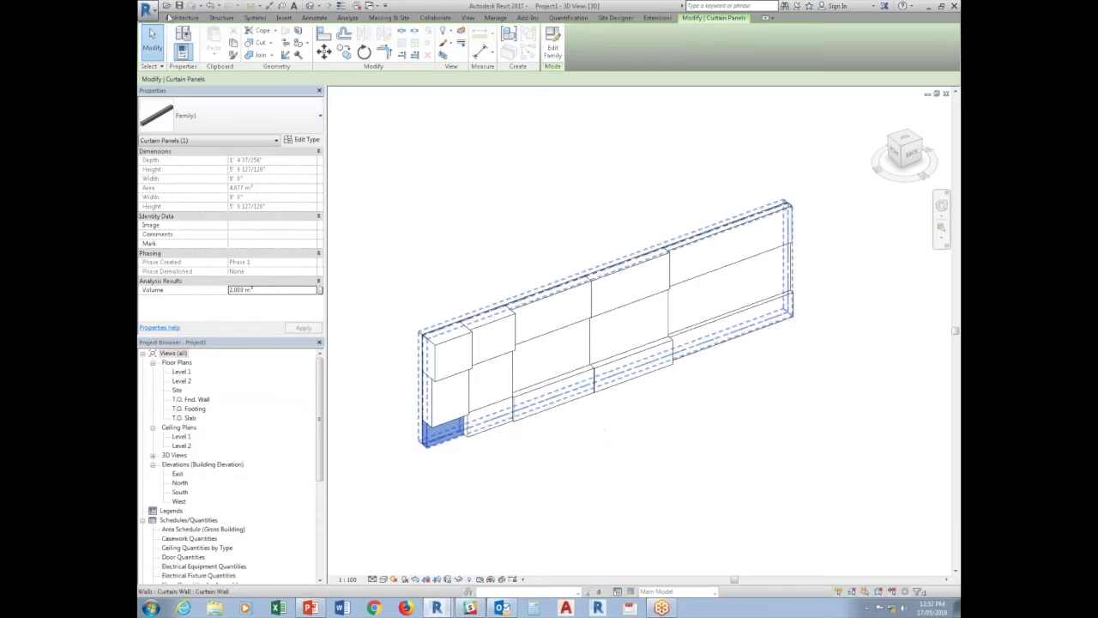
# Step: Reopen the finished Randomize panel depth.rvt sample project, dismissing the warning
pyautogui.click(148, 9)
pyautogui.click(266, 60)
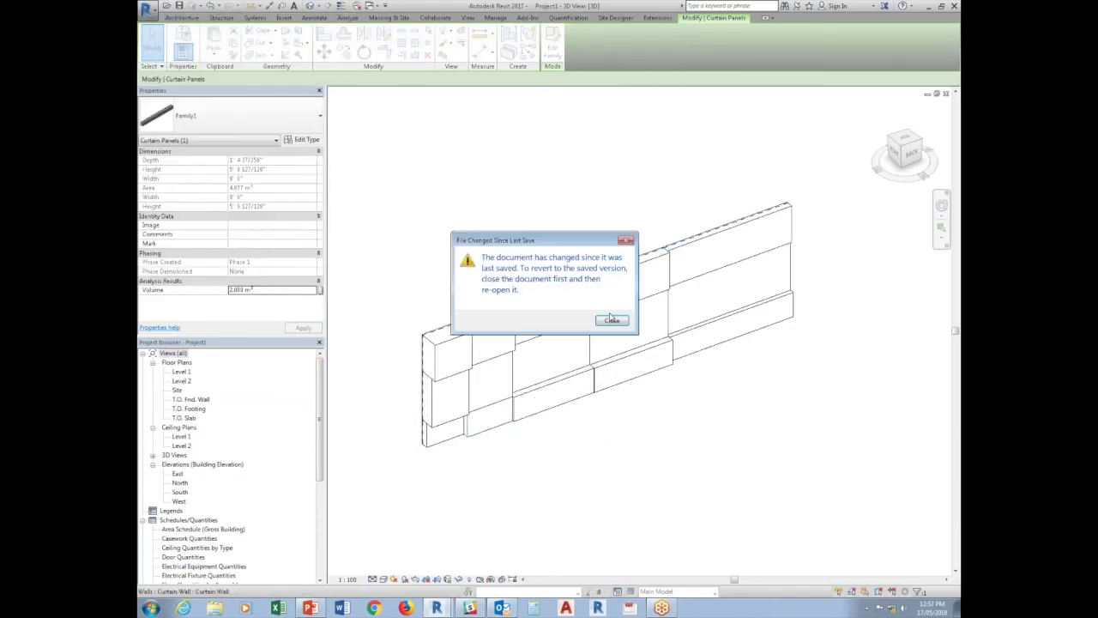
pyautogui.click(611, 319)
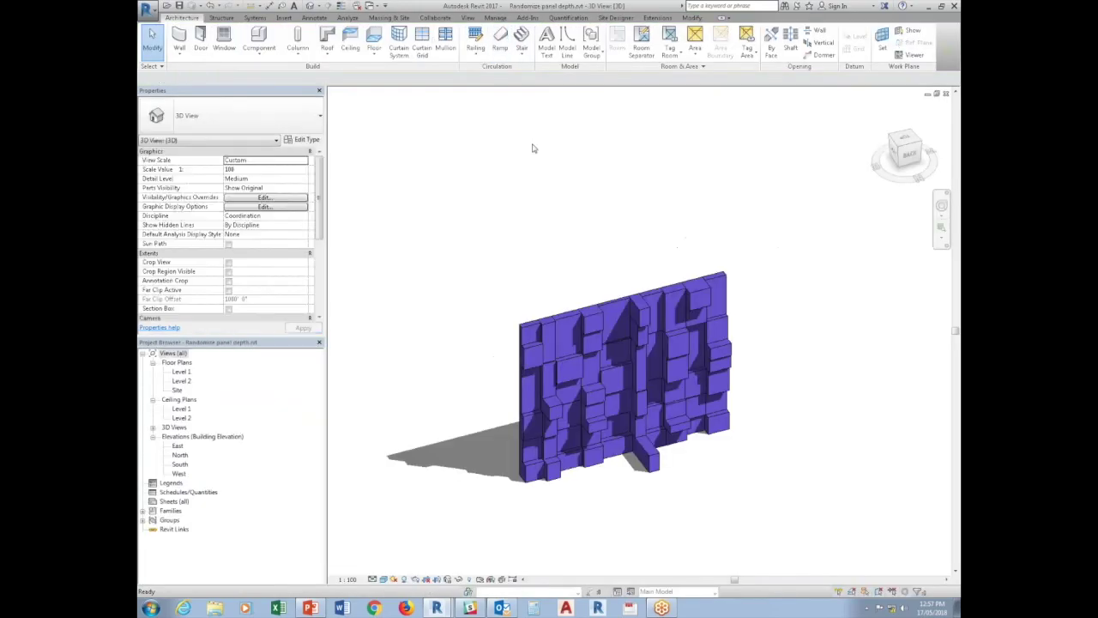
# Step: Change the protruding bottom panel's Volume Override from 120 to 5, then deselect it
pyautogui.scroll(2, 655, 420)
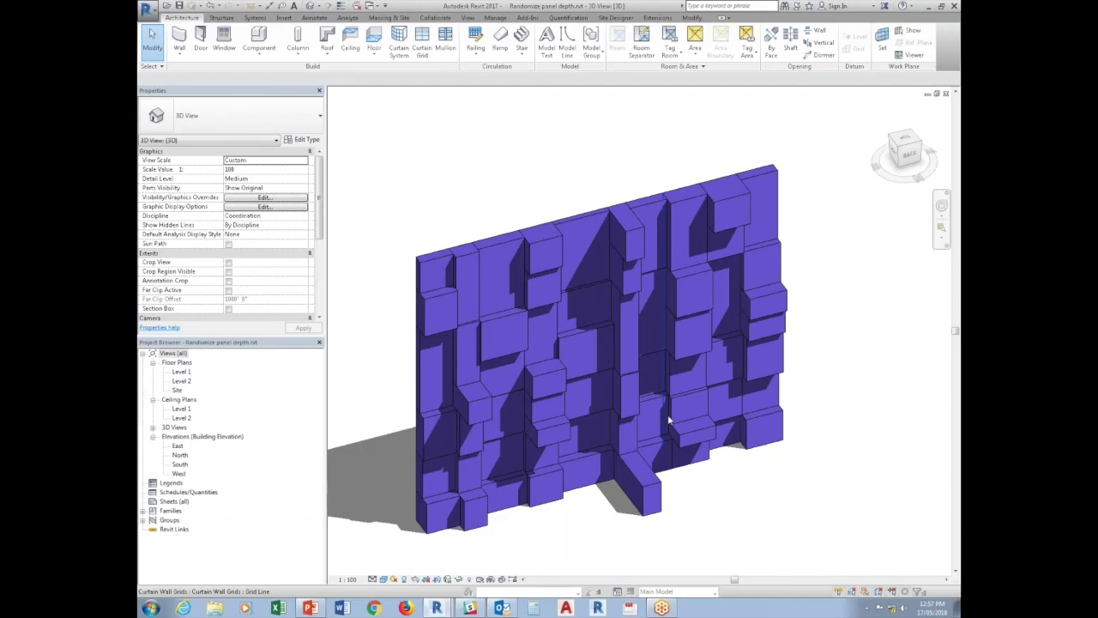
pyautogui.click(660, 489)
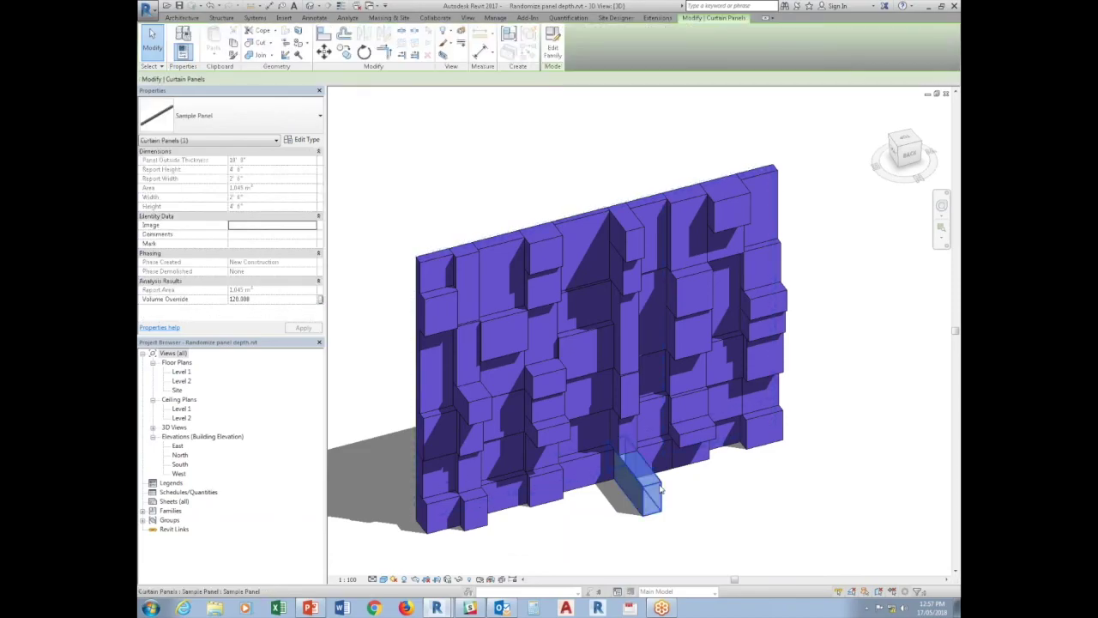
pyautogui.click(270, 299)
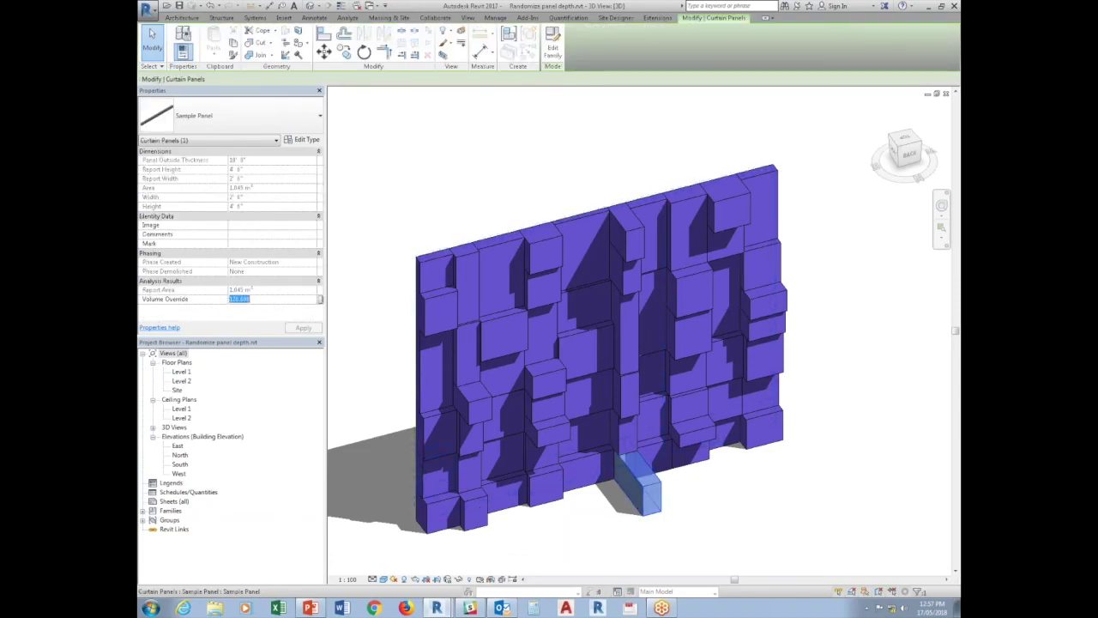
pyautogui.write('5')
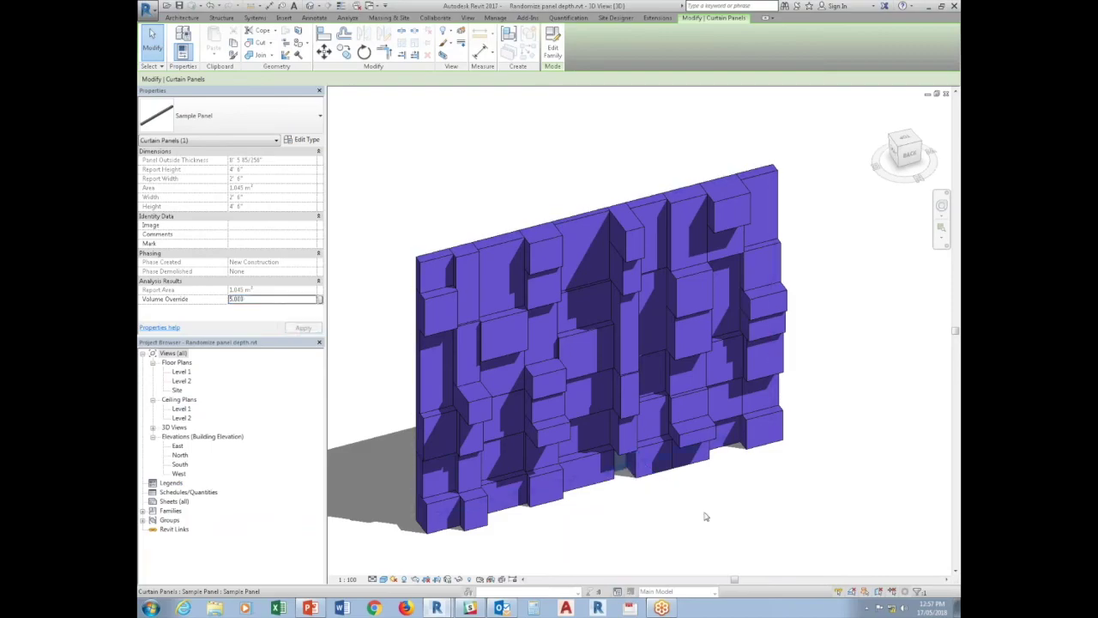
pyautogui.click(766, 554)
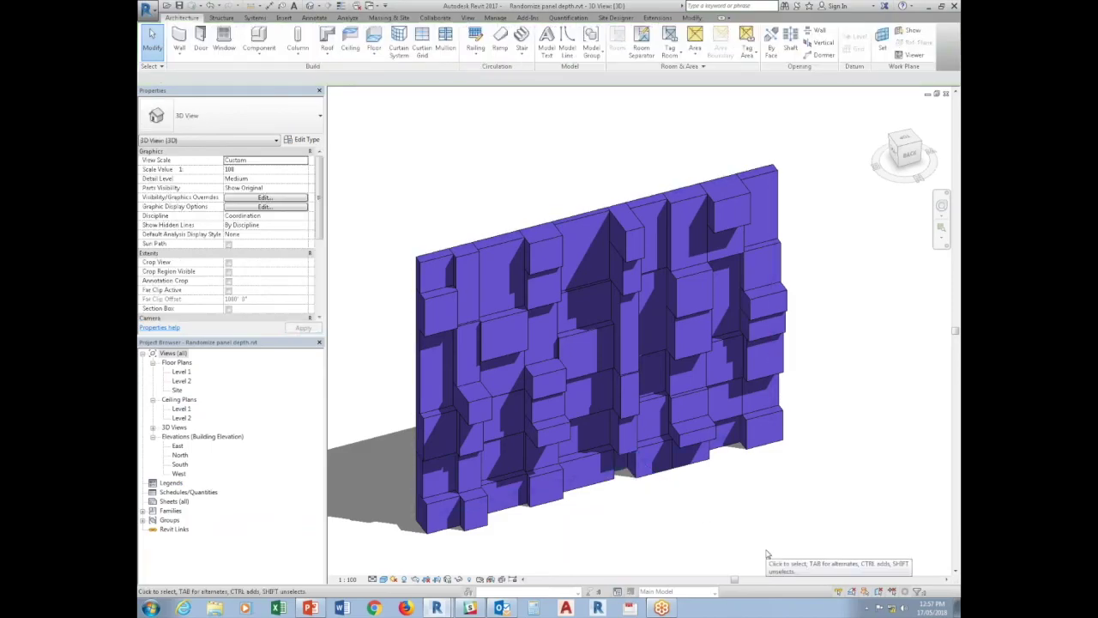